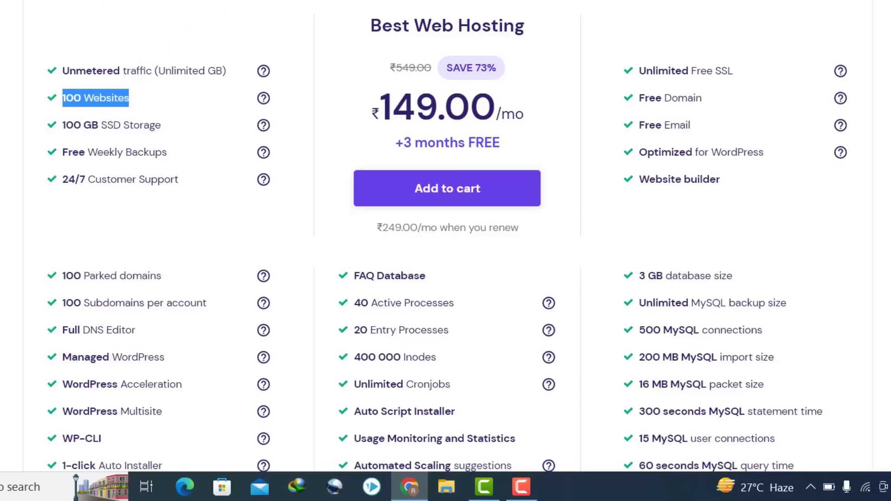
# - Highlight the hostinger.in address and the plan's Free Domain and Free SSL features
pyautogui.click(171, 74)
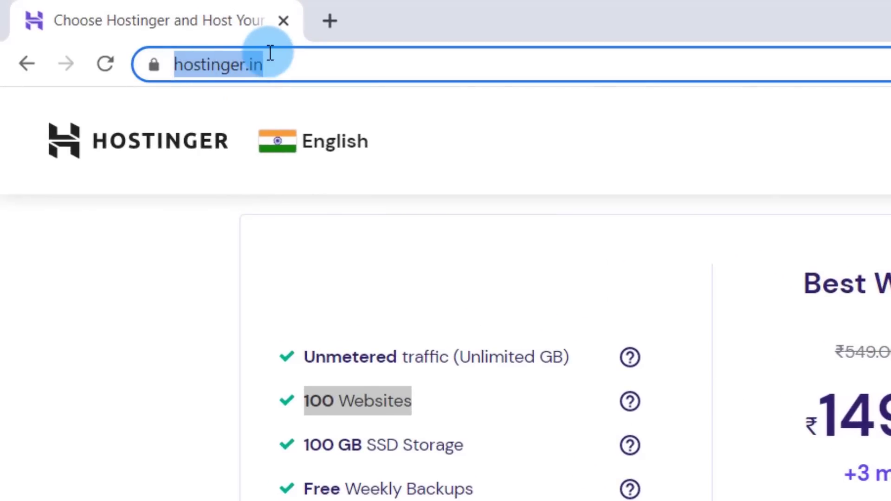
pyautogui.click(682, 108)
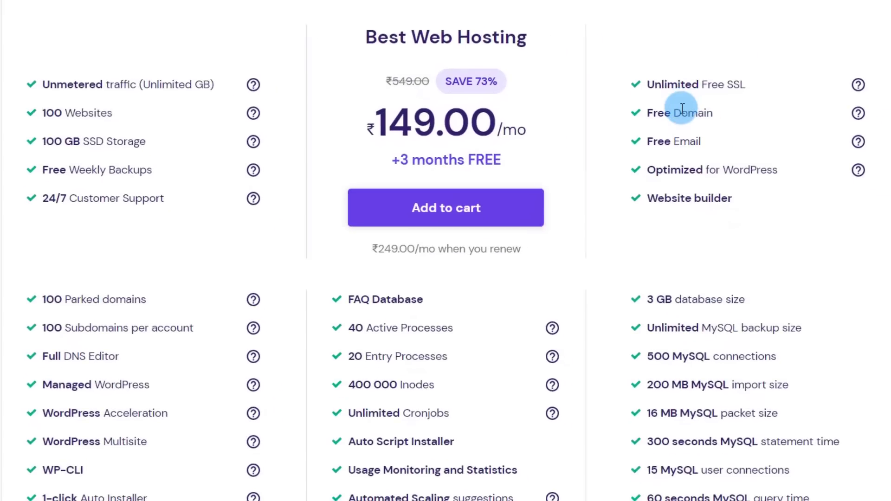
pyautogui.tripleClick(682, 108)
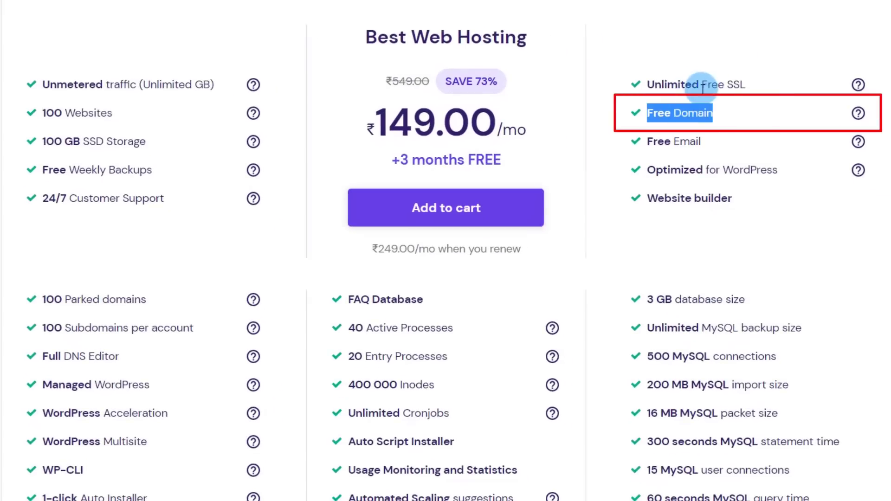
pyautogui.moveTo(703, 86); pyautogui.dragTo(741, 86)
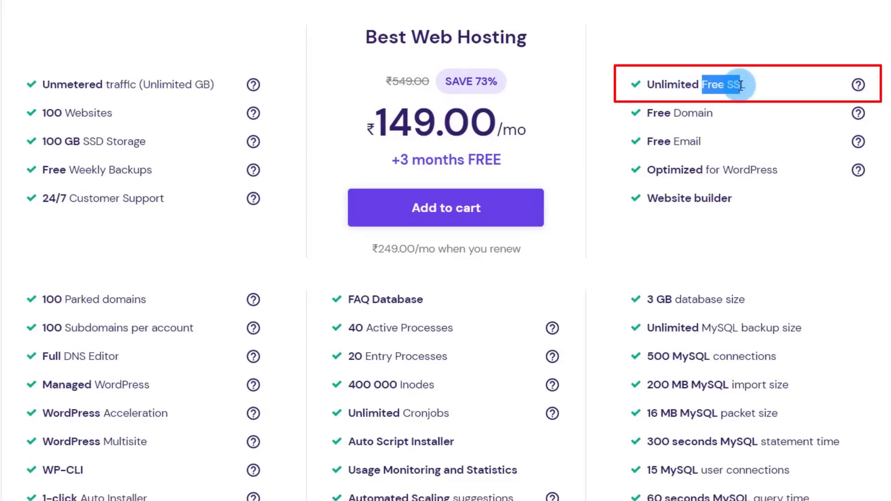
pyautogui.moveTo(172, 43); pyautogui.dragTo(114, 57)
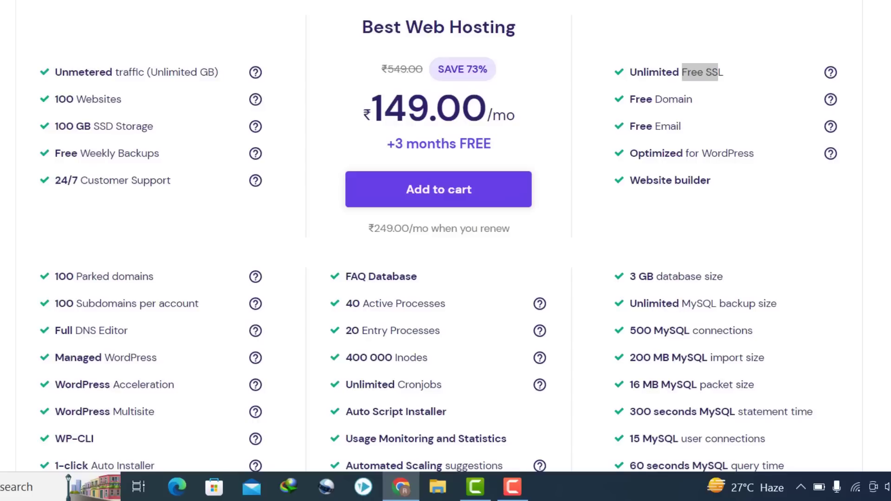
# - Highlight the 100 Websites and Free Domain features, then add Best Web Hosting to the cart
pyautogui.moveTo(54, 99); pyautogui.dragTo(121, 99)
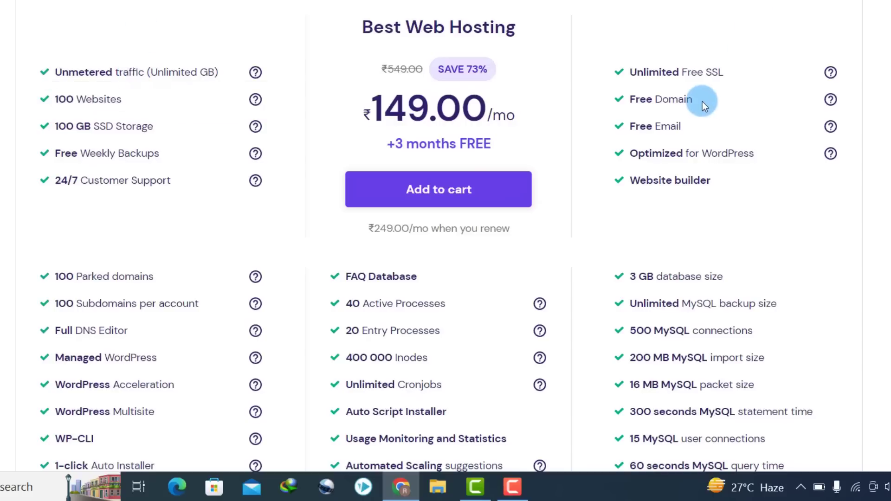
pyautogui.moveTo(703, 102); pyautogui.dragTo(636, 99)
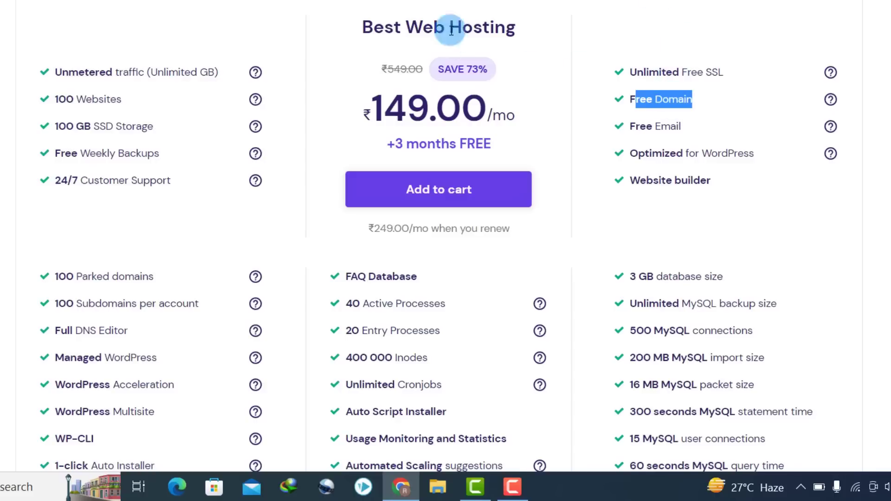
pyautogui.moveTo(144, 110); pyautogui.dragTo(66, 113)
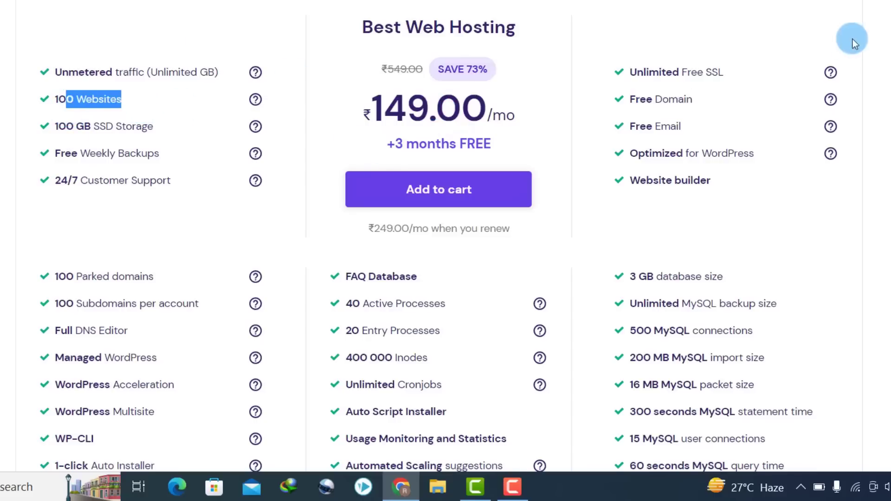
pyautogui.scroll(-2, 445, 251)
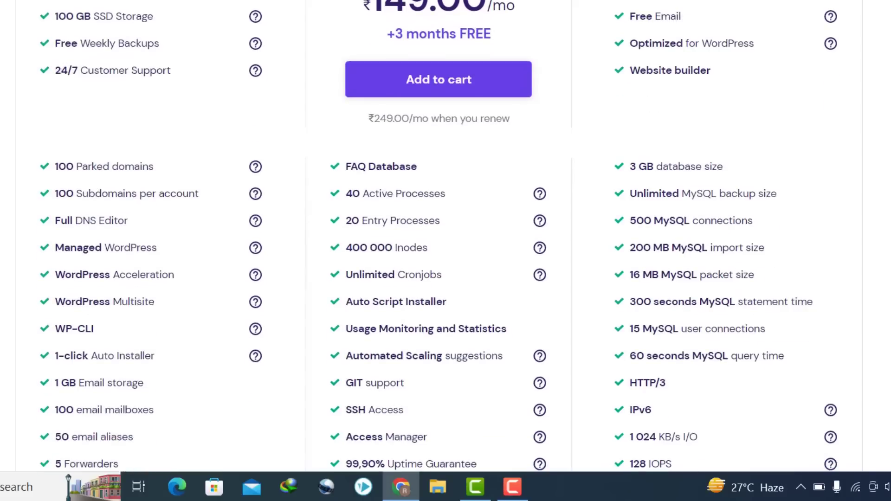
pyautogui.scroll(2, 445, 250)
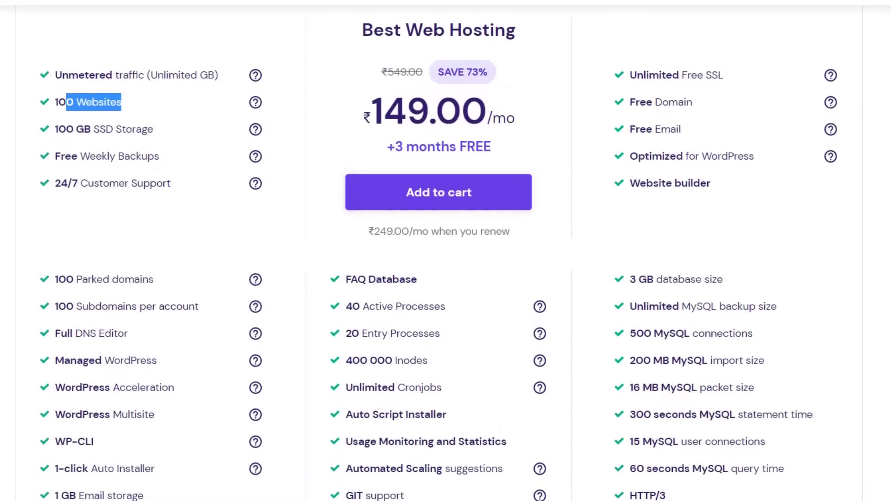
pyautogui.click(433, 194)
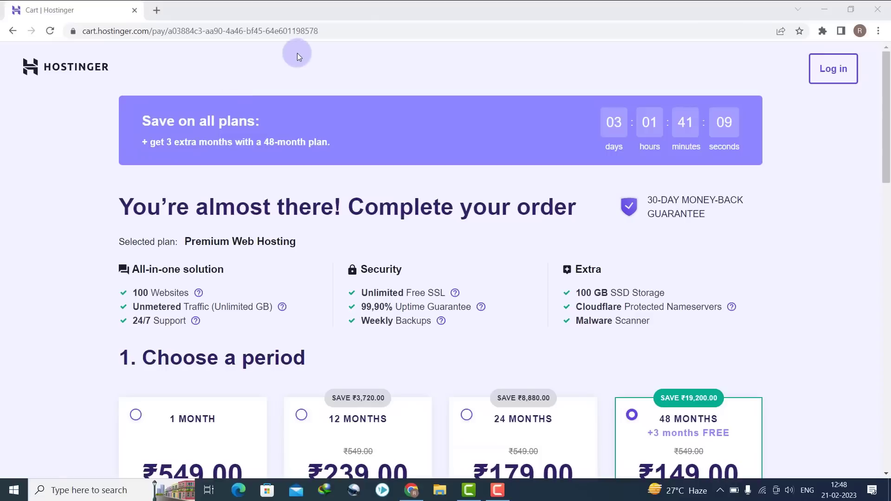
# - Confirm Premium Web Hosting on 48 months in the cart and scroll to the payment section
pyautogui.scroll(-2, 758, 96)
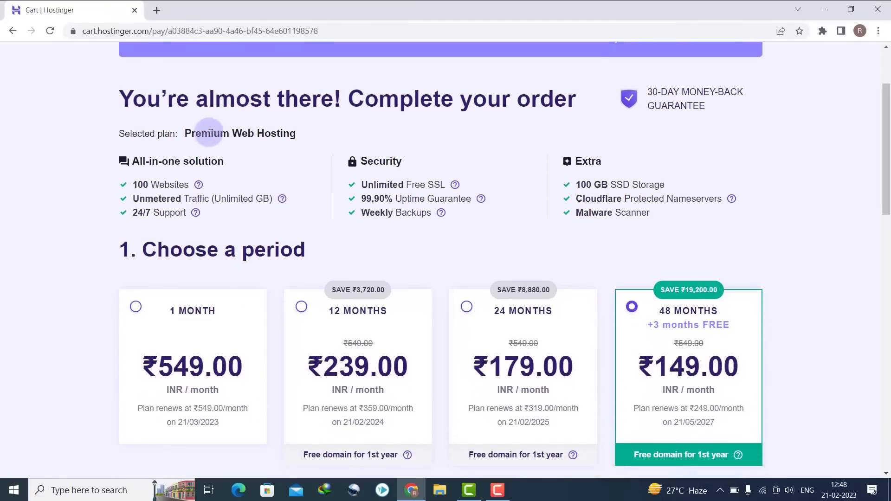
pyautogui.moveTo(182, 132); pyautogui.dragTo(304, 134)
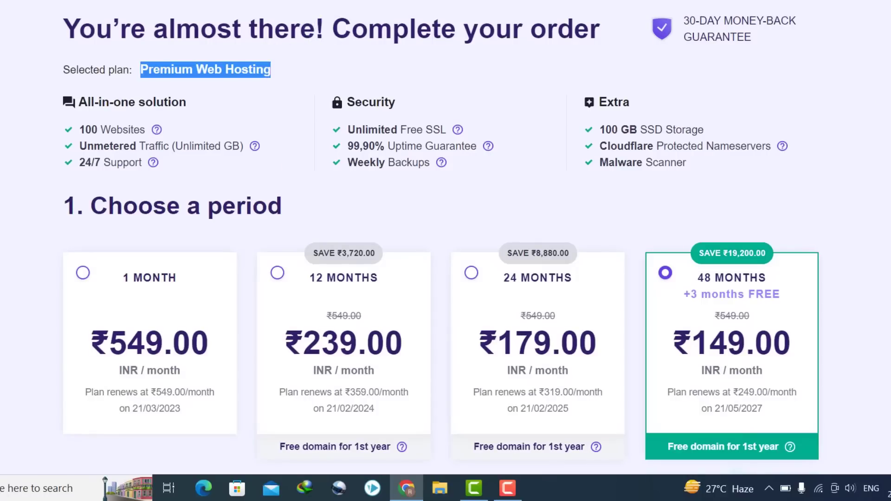
pyautogui.scroll(-1, 441, 237)
pyautogui.scroll(-4, 441, 237)
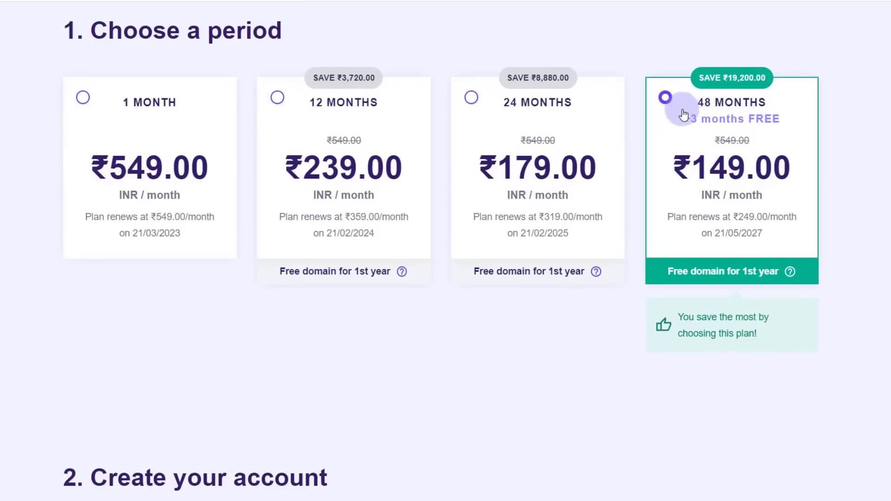
pyautogui.scroll(-11, 445, 251)
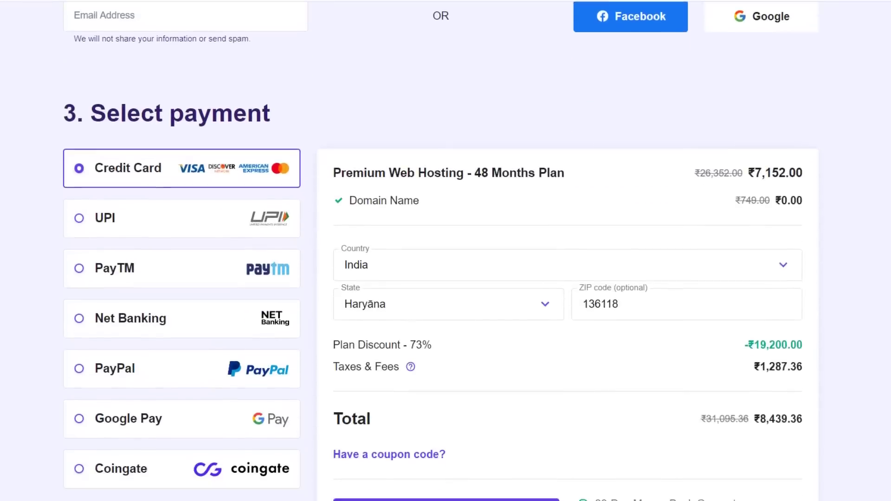
pyautogui.scroll(-2, 446, 251)
pyautogui.scroll(1, 445, 251)
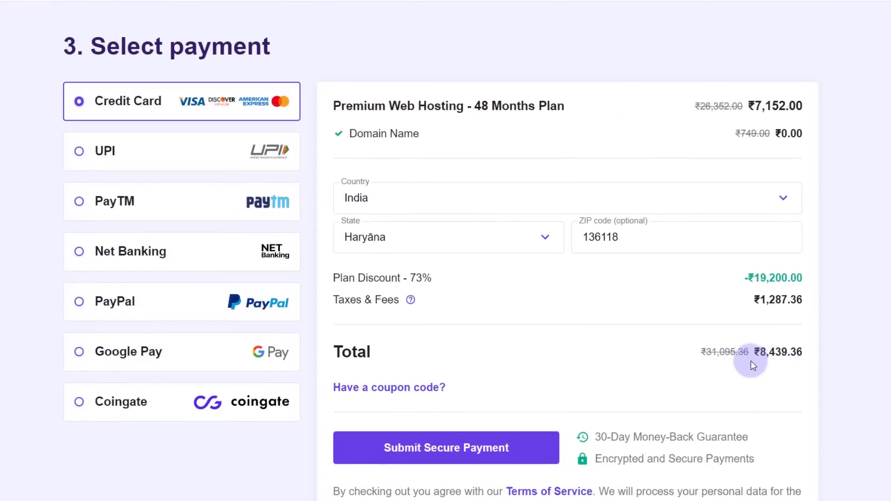
pyautogui.moveTo(766, 353); pyautogui.dragTo(790, 353)
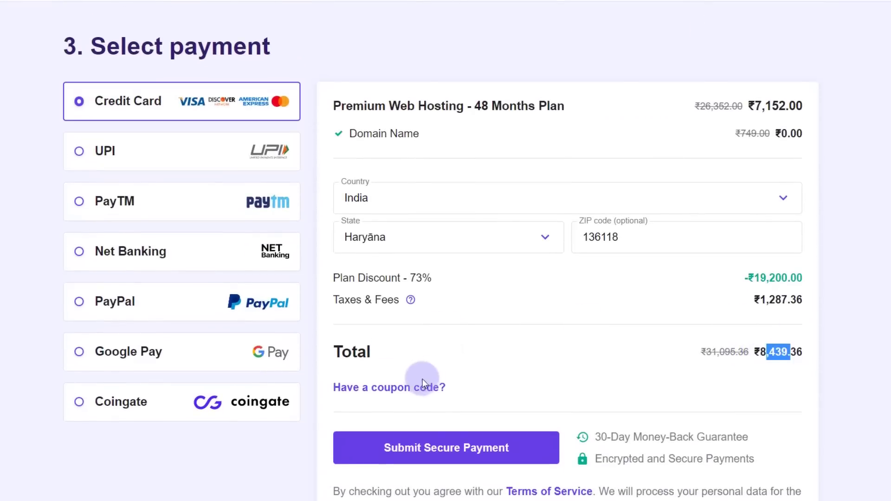
pyautogui.click(386, 388)
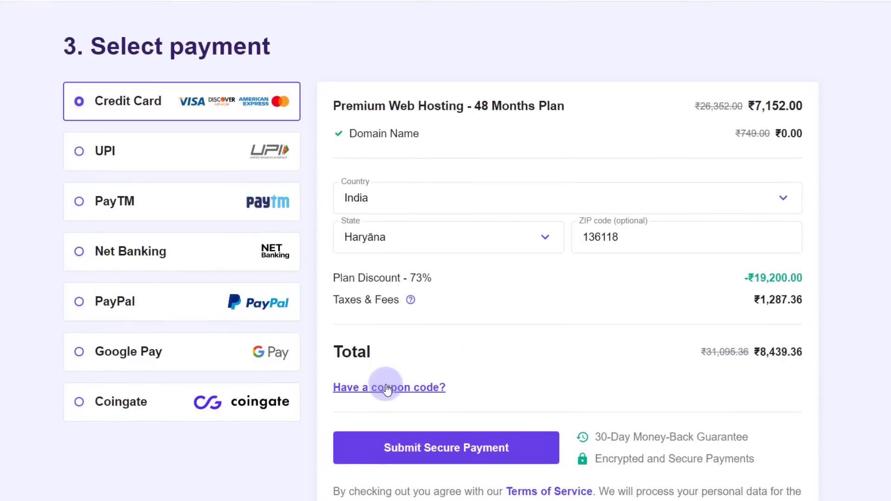
pyautogui.click(374, 422)
pyautogui.write('RAHULUPMANYU')
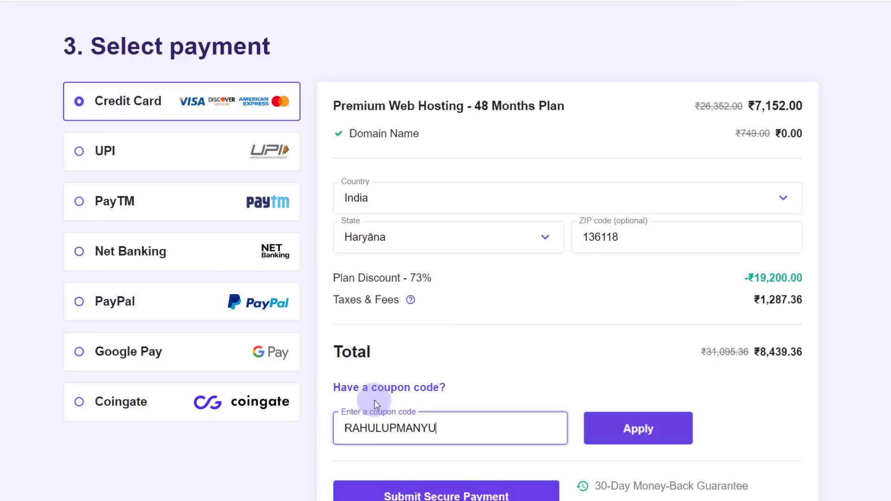
pyautogui.click(626, 424)
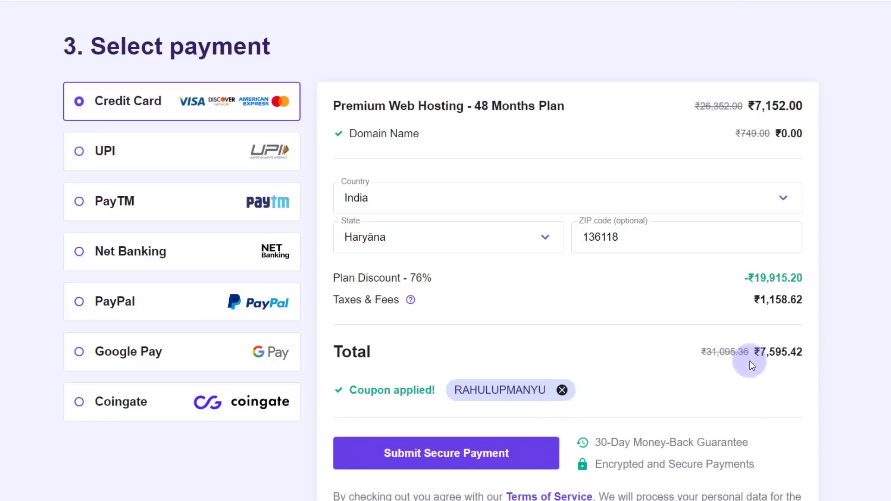
pyautogui.moveTo(752, 354); pyautogui.dragTo(792, 355)
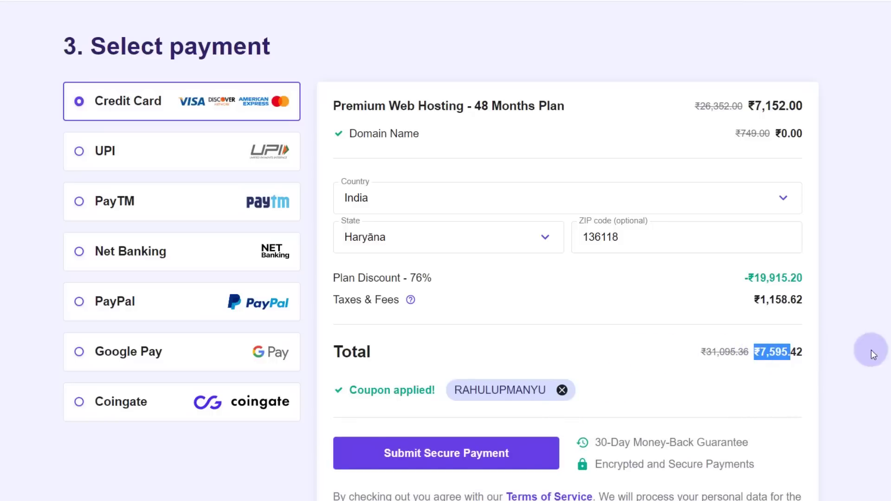
pyautogui.scroll(17, 881, 354)
pyautogui.scroll(-4, 445, 250)
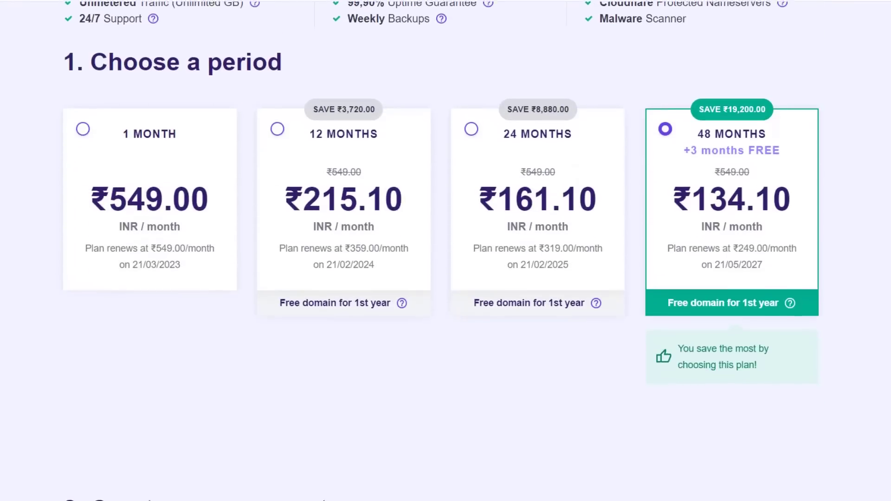
pyautogui.click(500, 136)
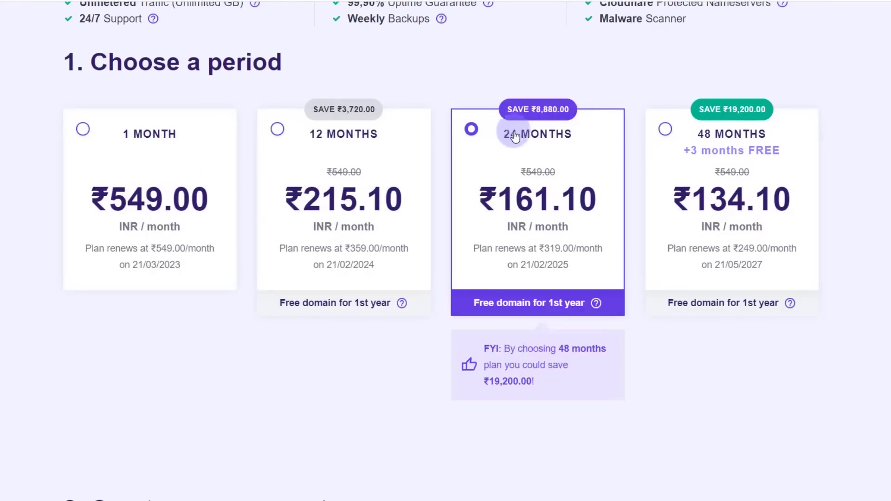
pyautogui.scroll(-5, 445, 250)
pyautogui.scroll(-8, 777, 353)
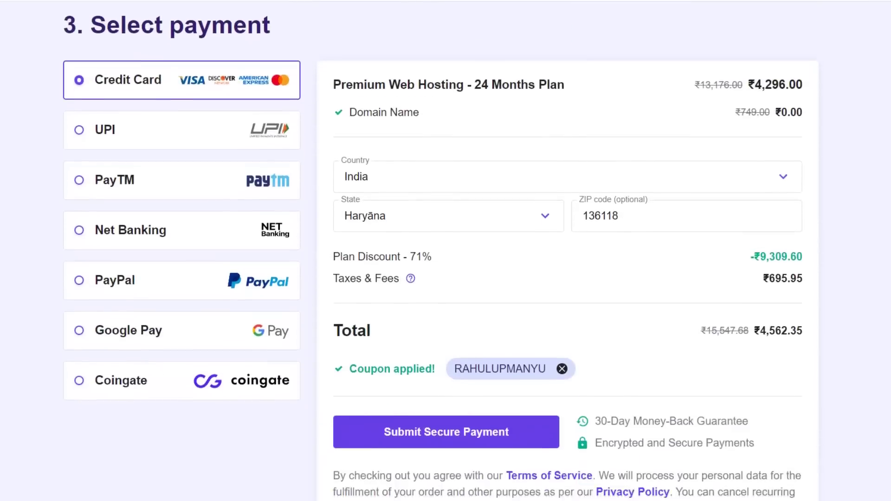
pyautogui.scroll(1, 777, 353)
pyautogui.moveTo(756, 373); pyautogui.dragTo(810, 375)
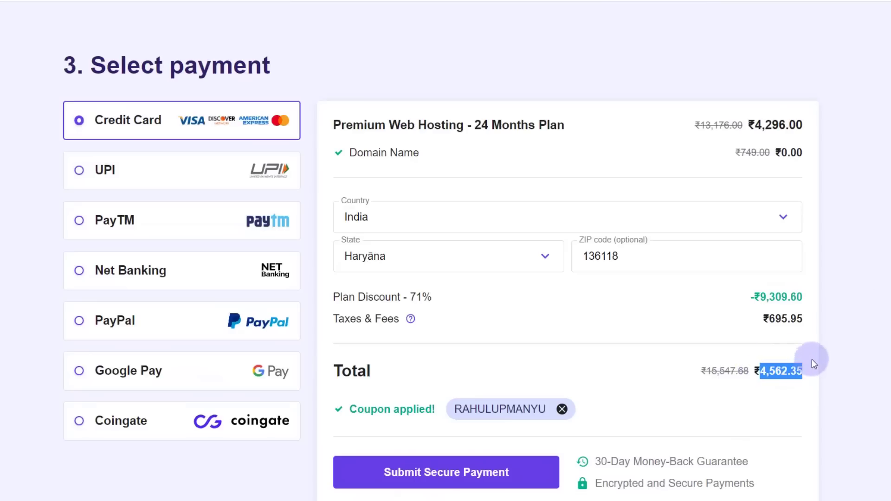
pyautogui.scroll(12, 445, 250)
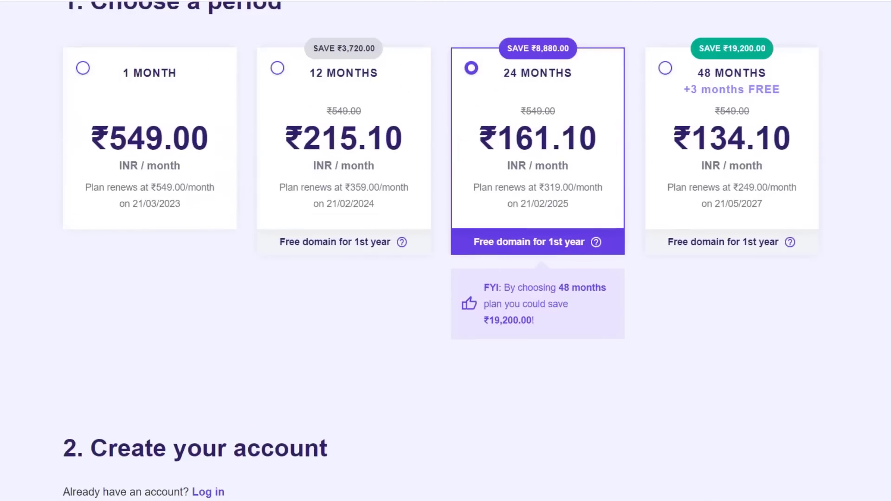
pyautogui.click(339, 99)
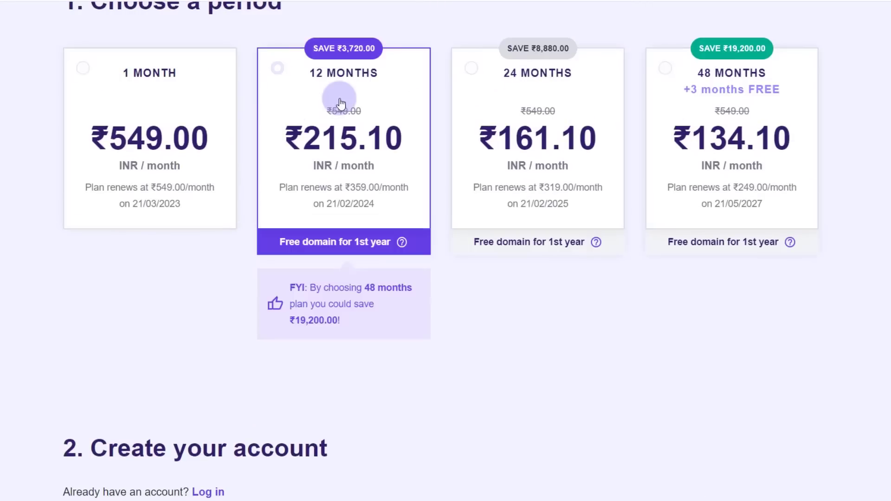
pyautogui.scroll(-13, 800, 207)
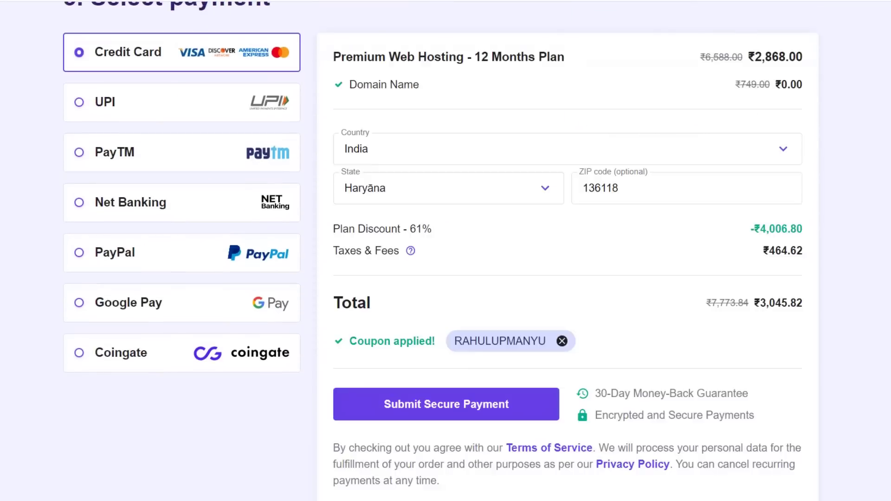
pyautogui.doubleClick(759, 301)
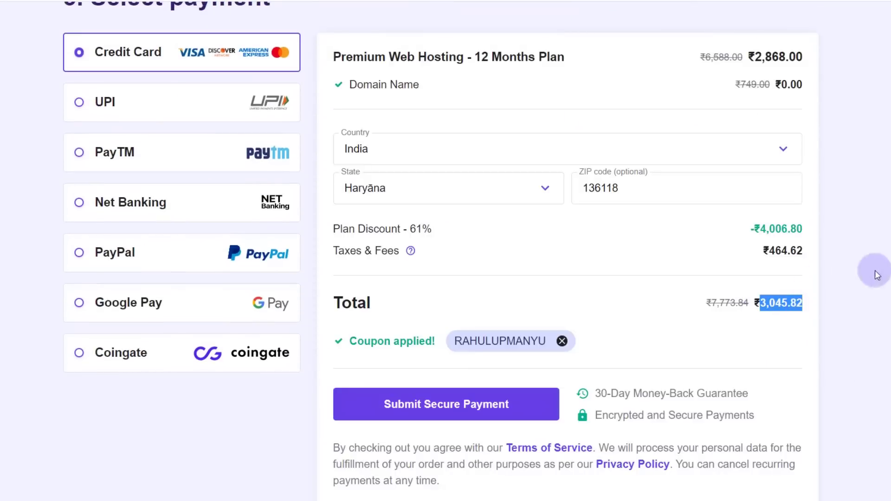
pyautogui.scroll(12, 874, 270)
pyautogui.scroll(5, 880, 113)
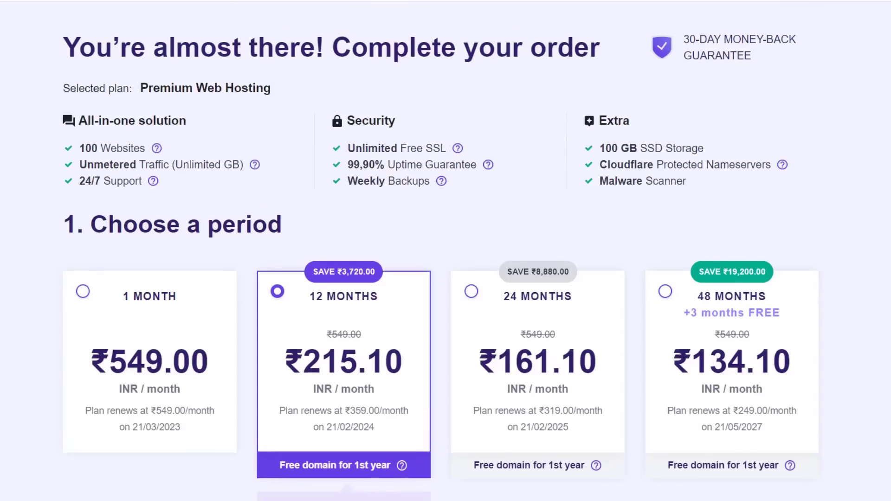
pyautogui.scroll(-3, 589, 242)
# - Compare the 1, 12 and 48-month periods, settling on 48 months at ₹7,152.00
pyautogui.click(166, 245)
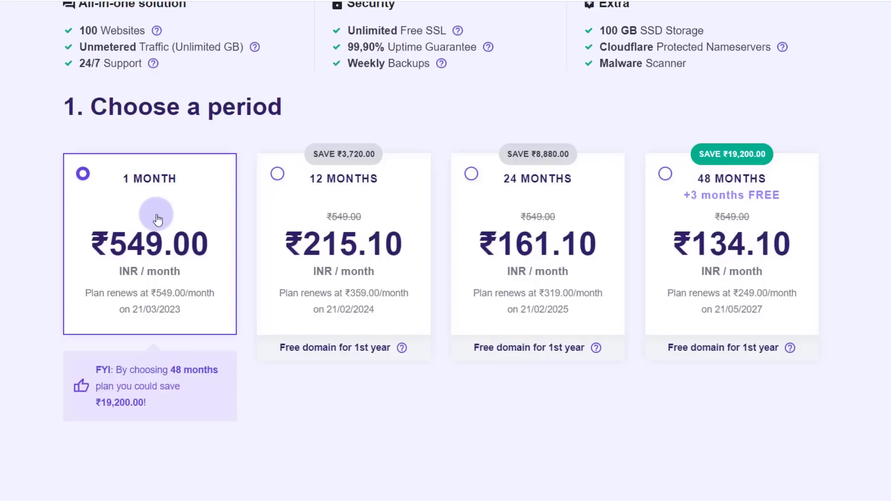
pyautogui.click(308, 239)
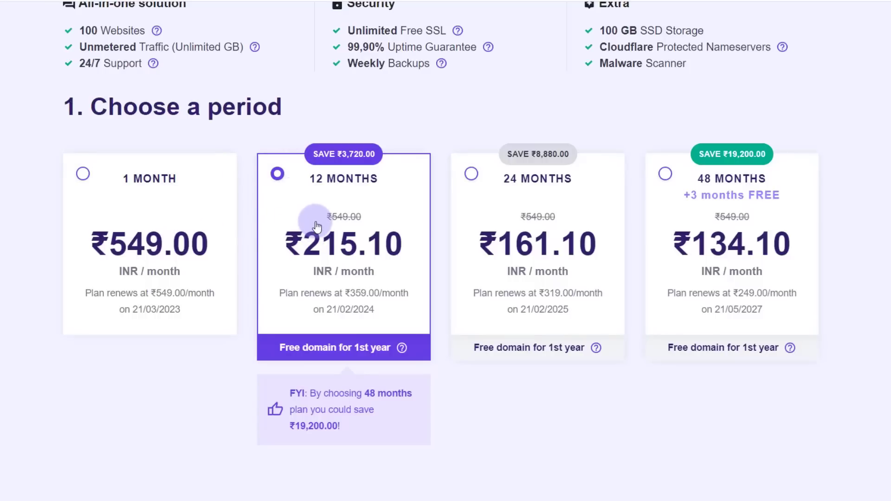
pyautogui.click(670, 200)
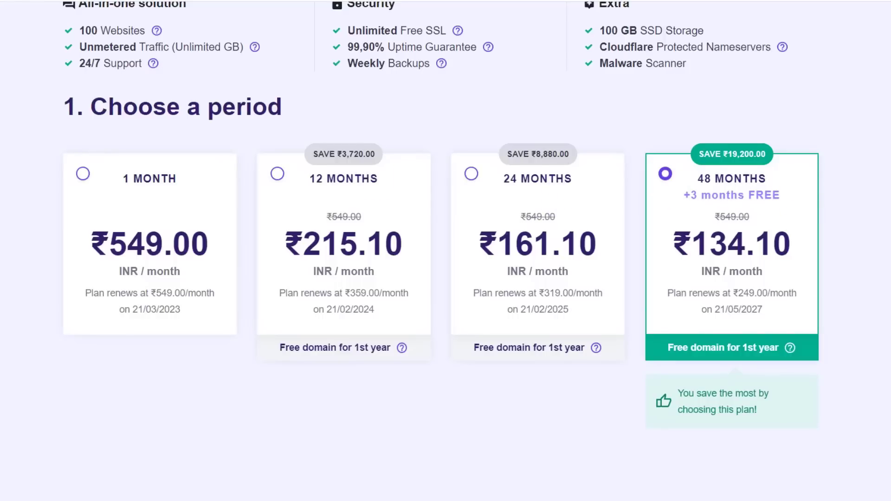
pyautogui.scroll(-4, 441, 209)
pyautogui.scroll(-4, 441, 250)
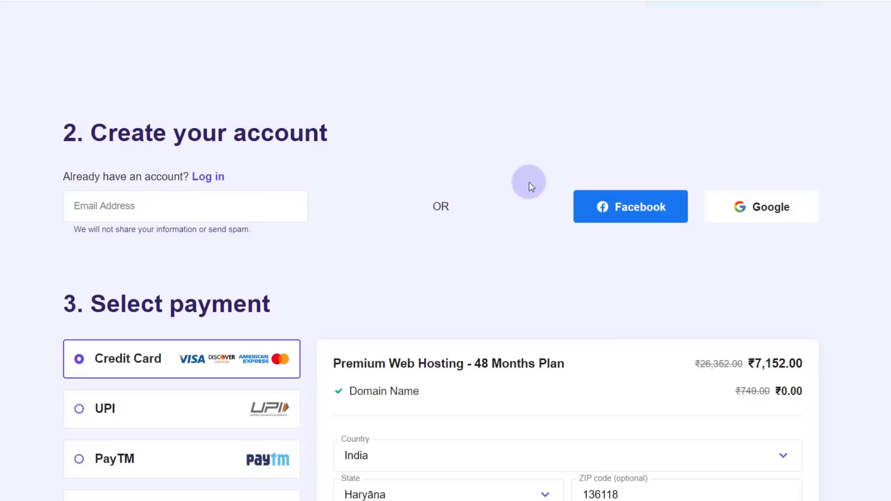
pyautogui.moveTo(70, 137); pyautogui.dragTo(366, 111)
# - Sign in to the Hostinger checkout with a Google account
pyautogui.click(365, 111)
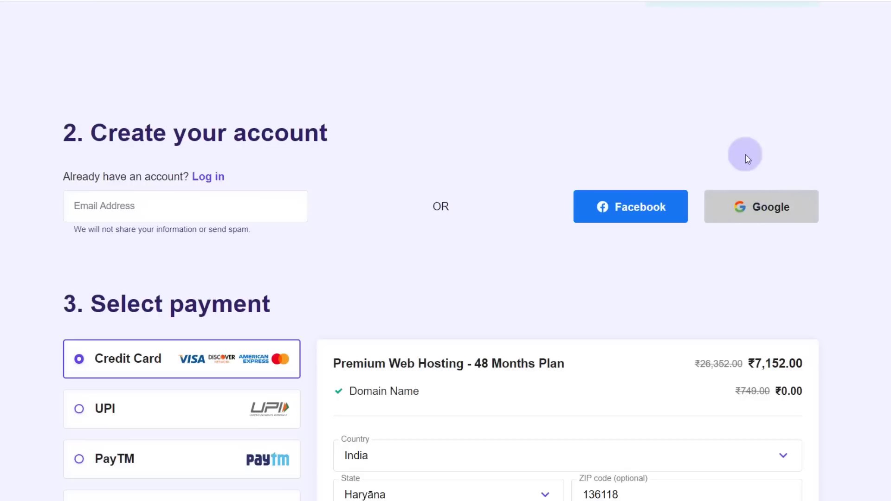
pyautogui.click(752, 217)
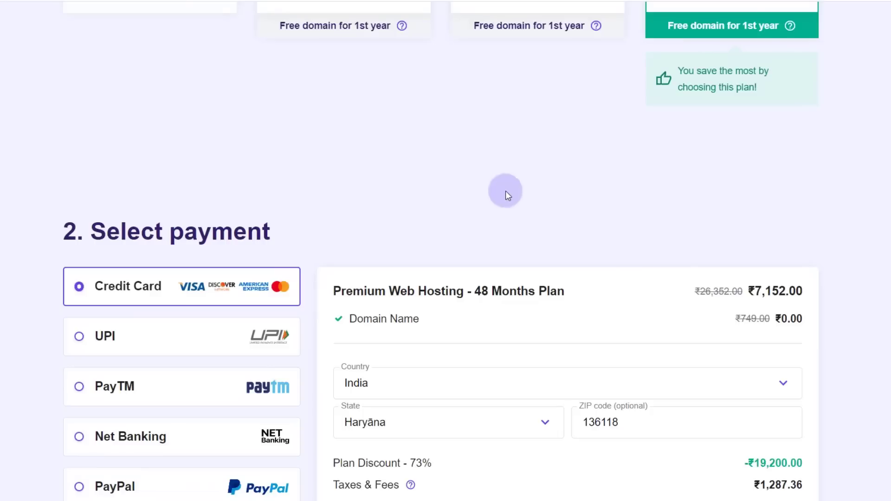
# - Choose UPI as the payment method instead of credit card
pyautogui.scroll(-4, 266, 123)
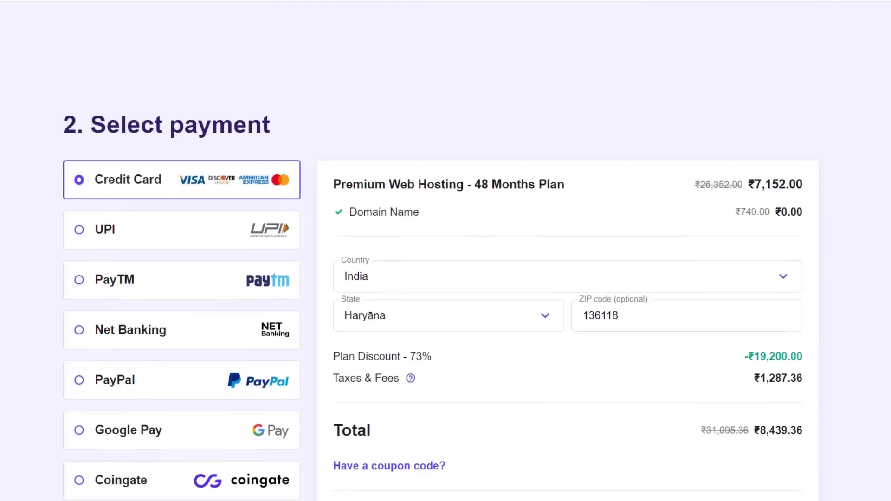
pyautogui.click(92, 132)
pyautogui.scroll(-1, 94, 134)
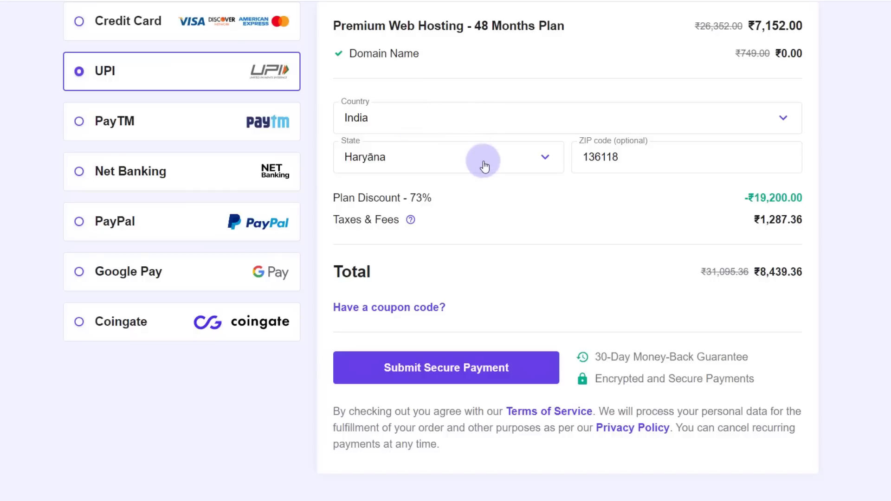
pyautogui.scroll(2, 634, 160)
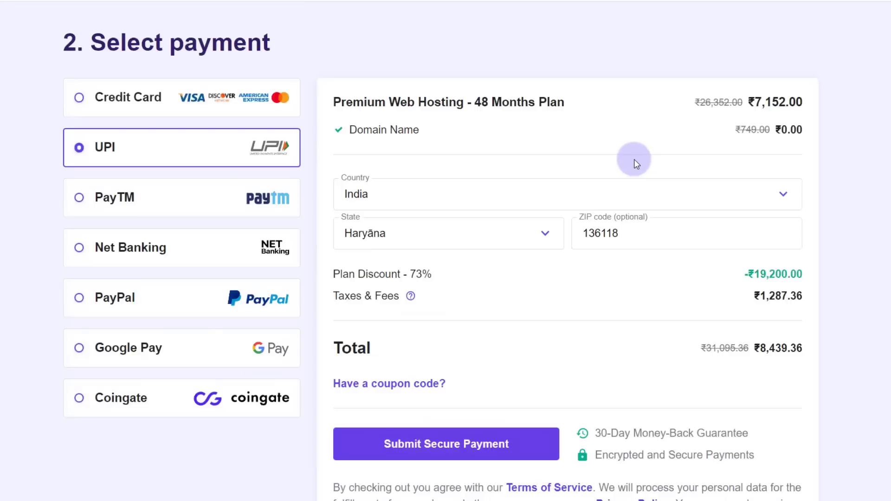
pyautogui.scroll(-2, 441, 251)
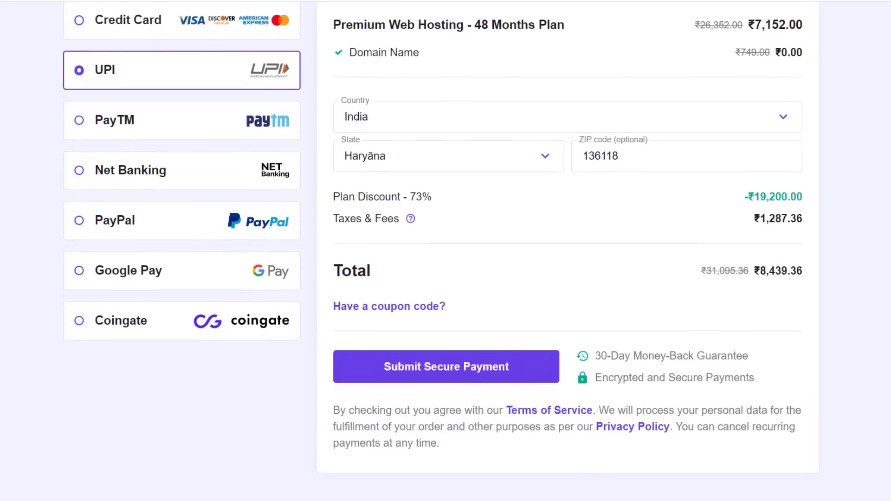
# - Apply the pasted coupon code, bringing the total to ₹7,595.42, and submit the payment
pyautogui.click(404, 294)
pyautogui.click(397, 345)
pyautogui.write('RAHULUPMANYU')
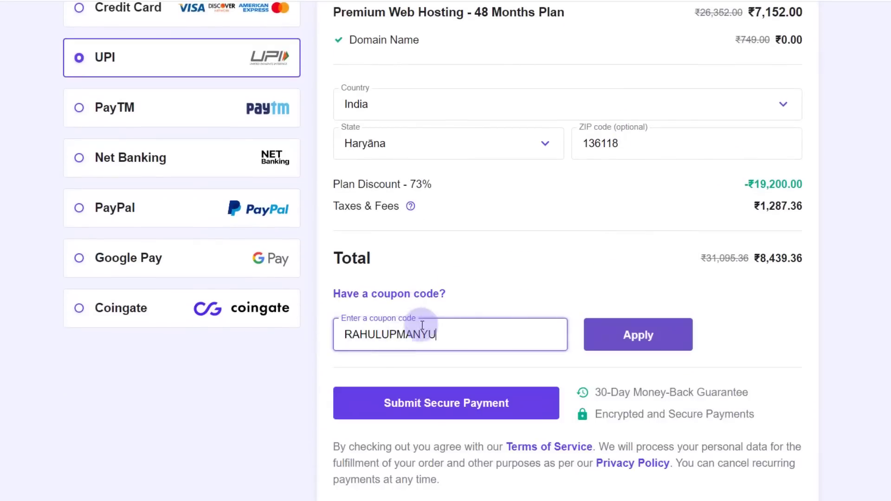
pyautogui.click(638, 335)
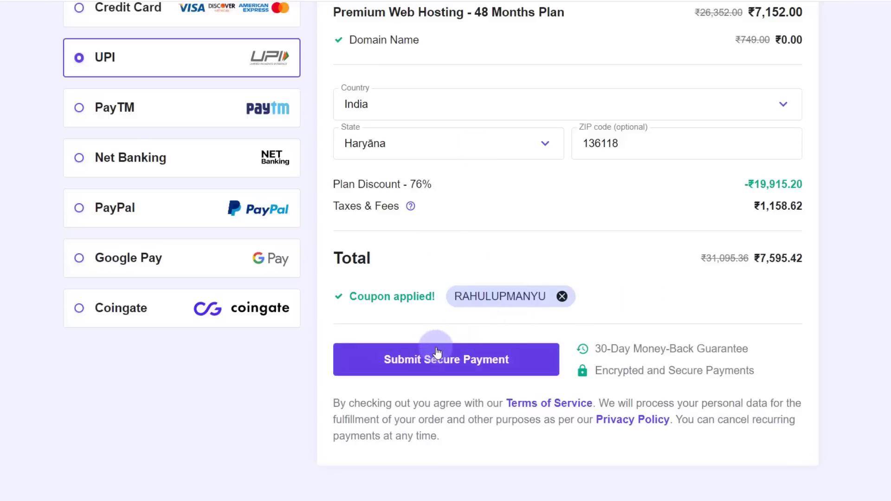
pyautogui.click(383, 357)
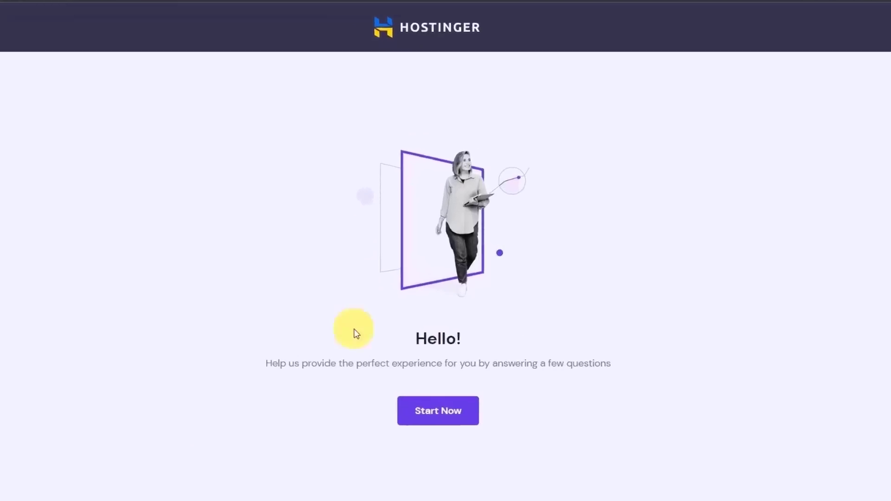
# - Answer the setup questions: for myself, building it myself, a Blog, and yes to help
pyautogui.click(444, 416)
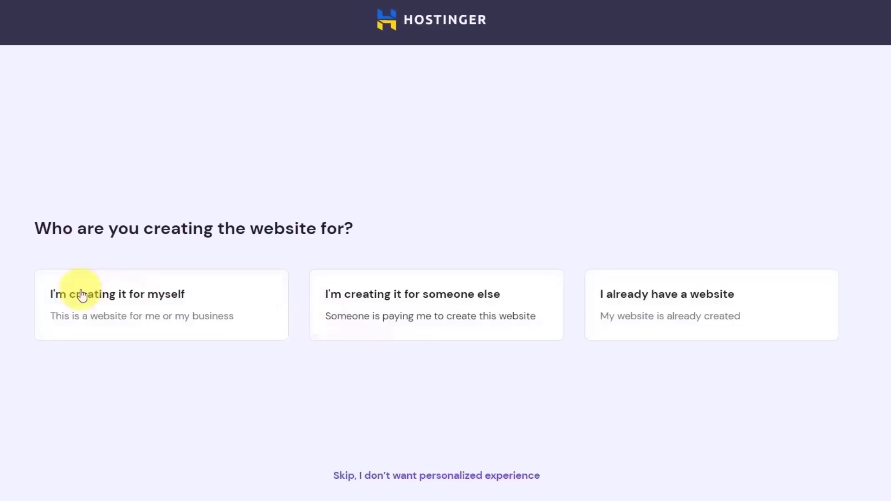
pyautogui.click(110, 304)
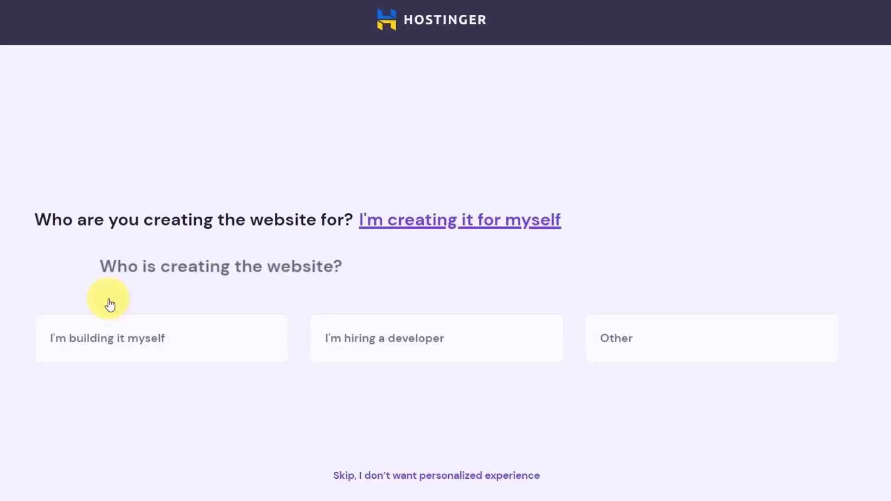
pyautogui.click(88, 337)
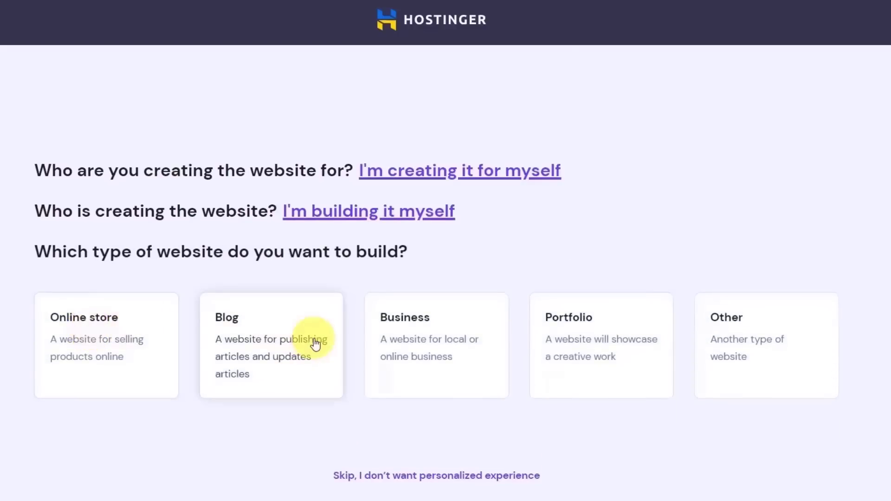
pyautogui.click(278, 332)
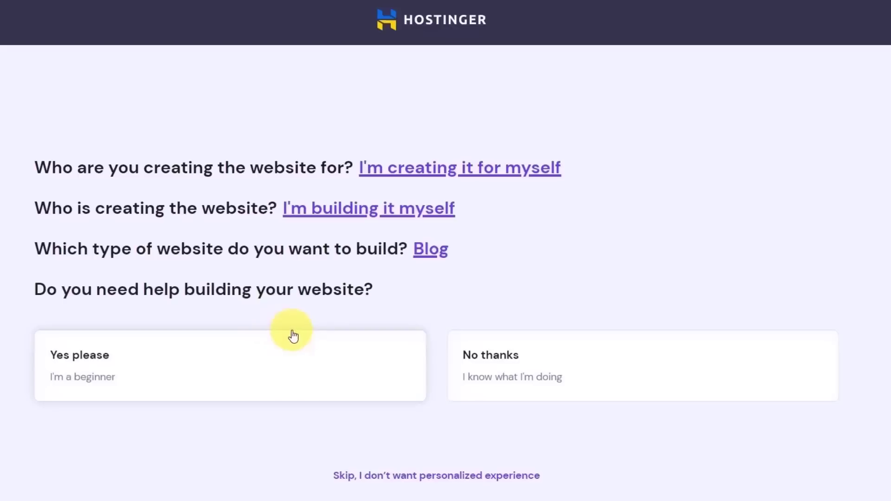
pyautogui.click(107, 364)
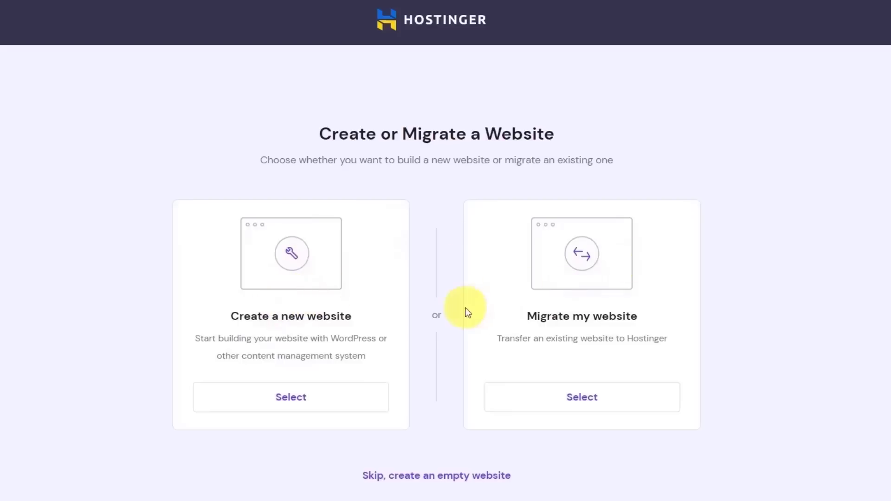
# - Choose to create a new website and pick WordPress as its platform
pyautogui.doubleClick(292, 316)
pyautogui.moveTo(272, 316); pyautogui.dragTo(270, 317)
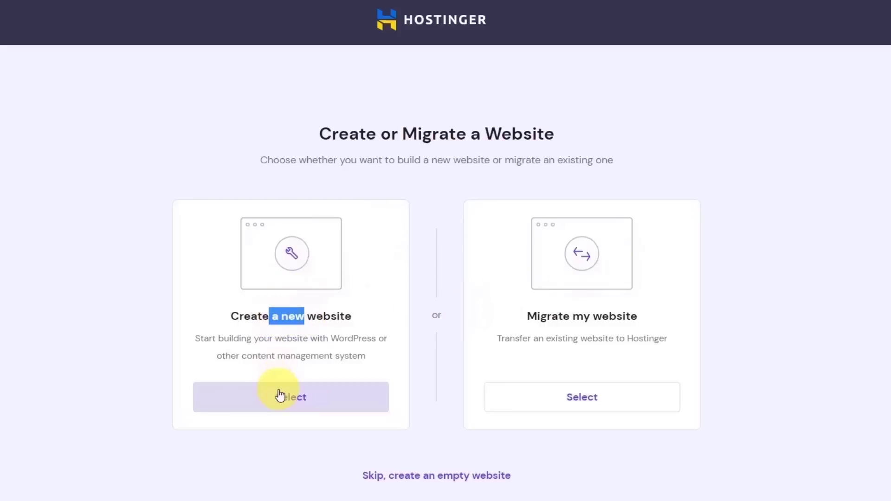
pyautogui.click(279, 394)
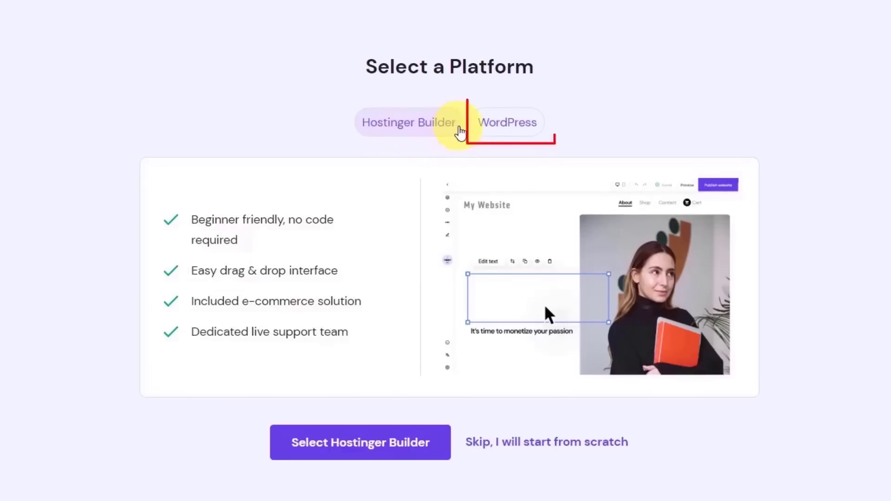
pyautogui.click(519, 121)
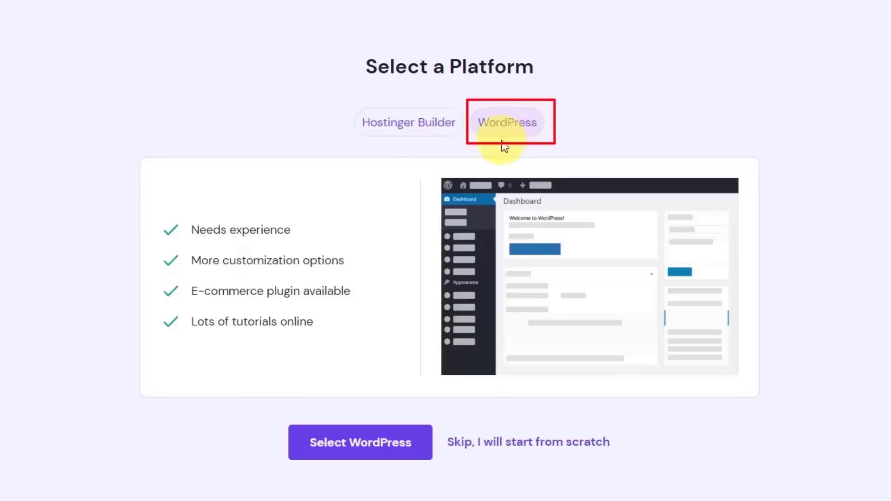
pyautogui.click(341, 446)
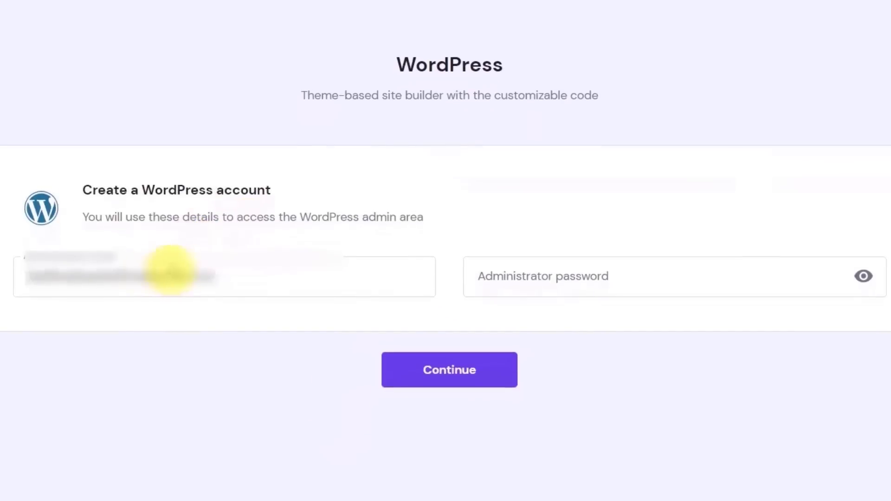
# - Keep the prefilled administrator email, enter an administrator password, and continue
pyautogui.moveTo(259, 272); pyautogui.dragTo(3, 273)
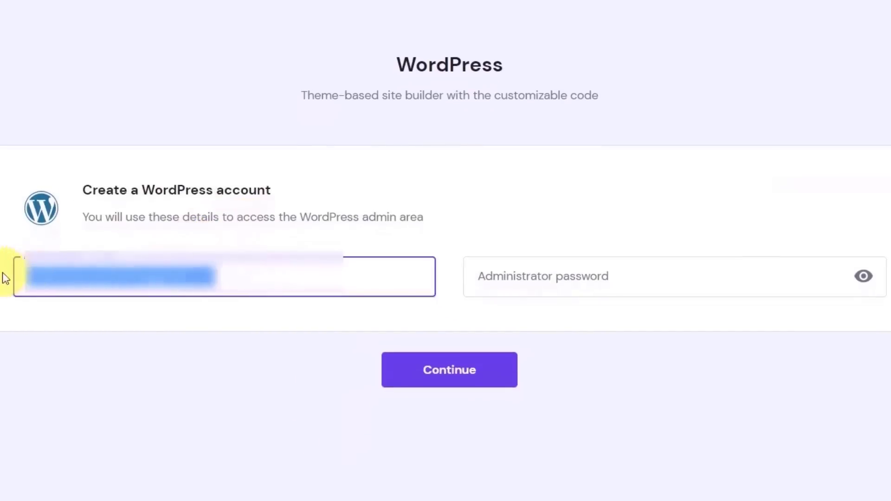
pyautogui.click(523, 276)
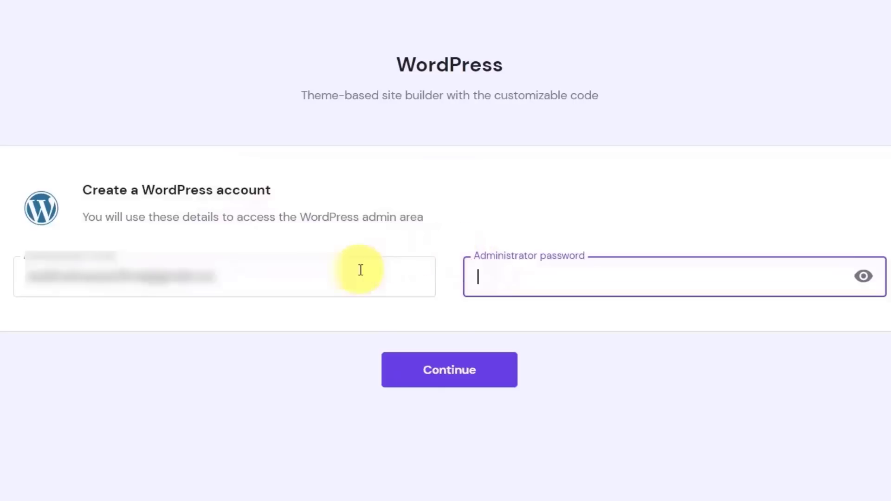
pyautogui.click(262, 271)
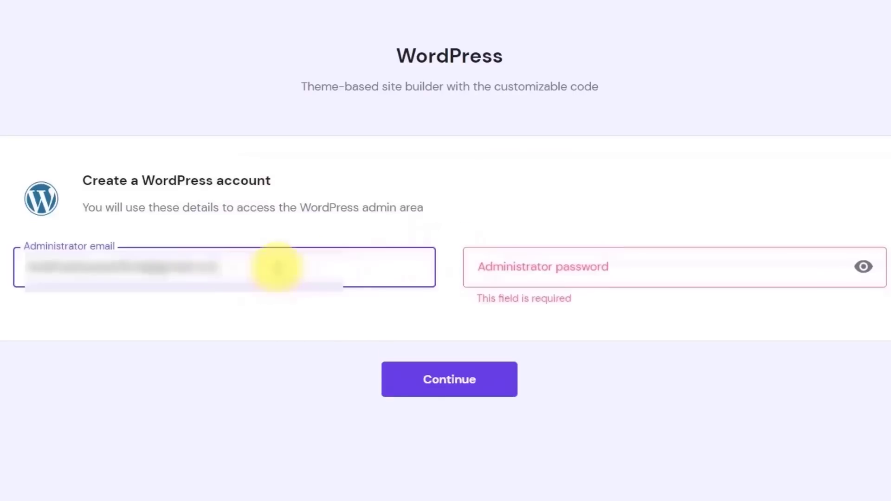
pyautogui.click(576, 260)
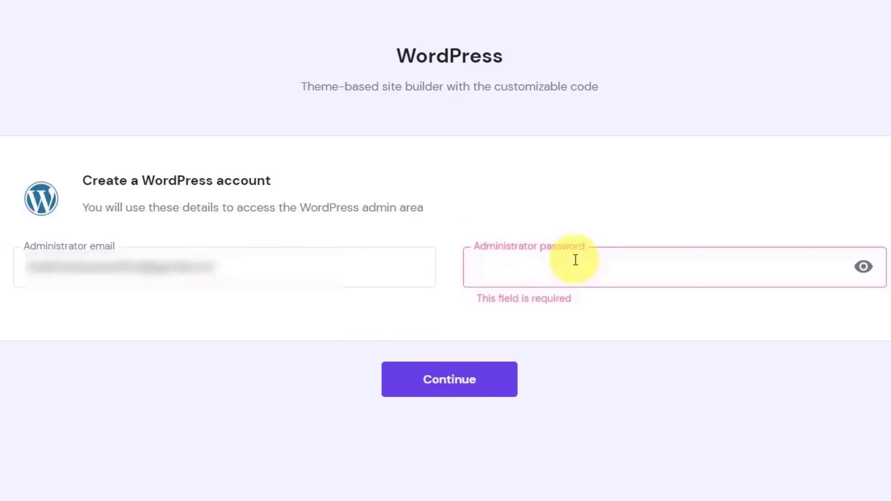
pyautogui.write('•••••••••')
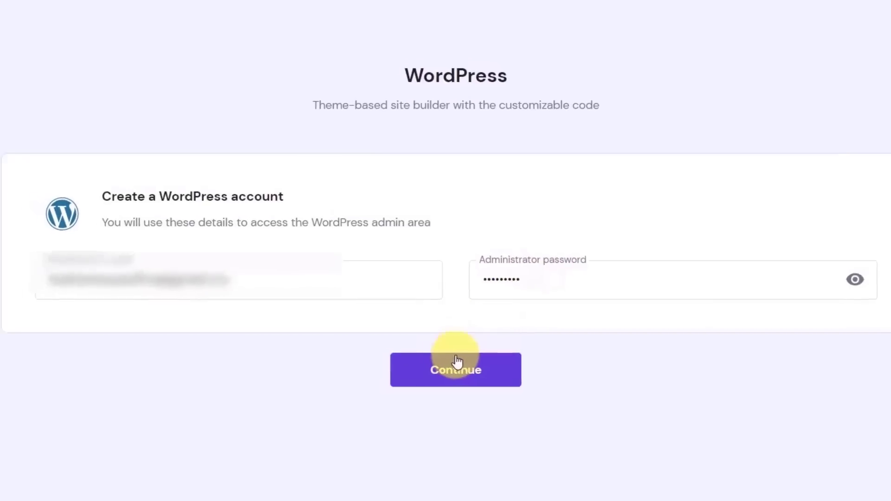
pyautogui.click(457, 361)
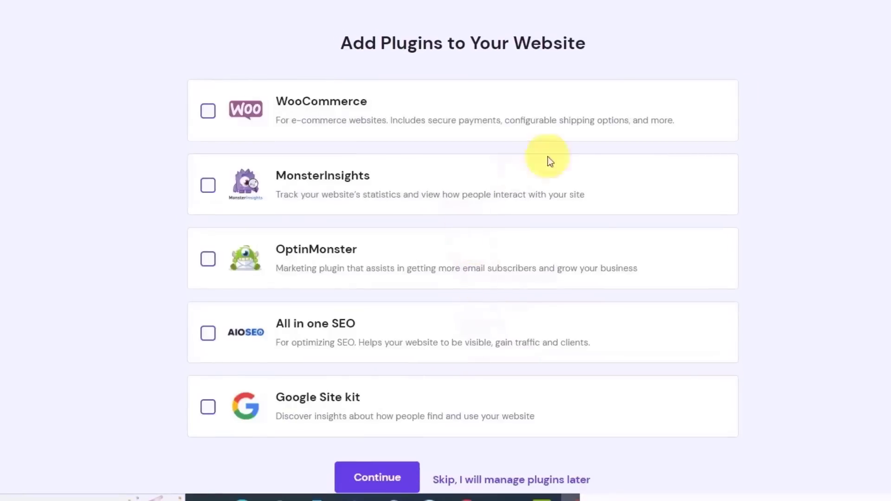
# - Skip both the plugin installation and the website template choice
pyautogui.scroll(-1, 330, 28)
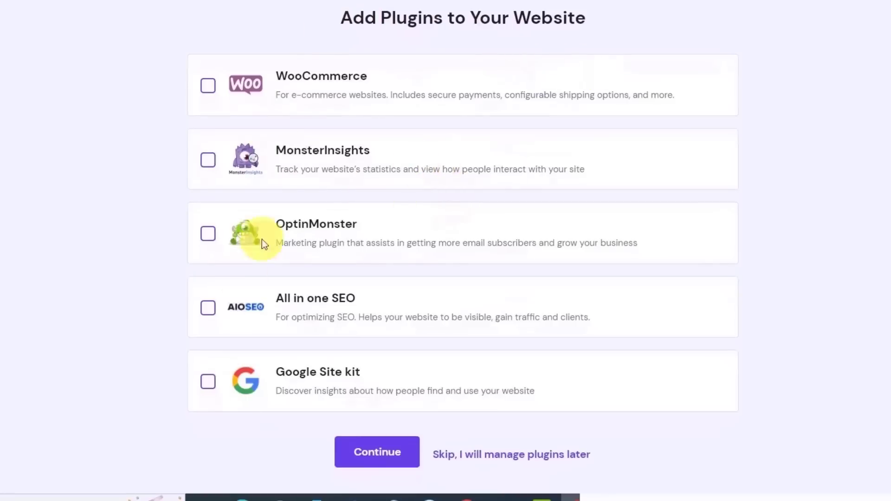
pyautogui.click(494, 455)
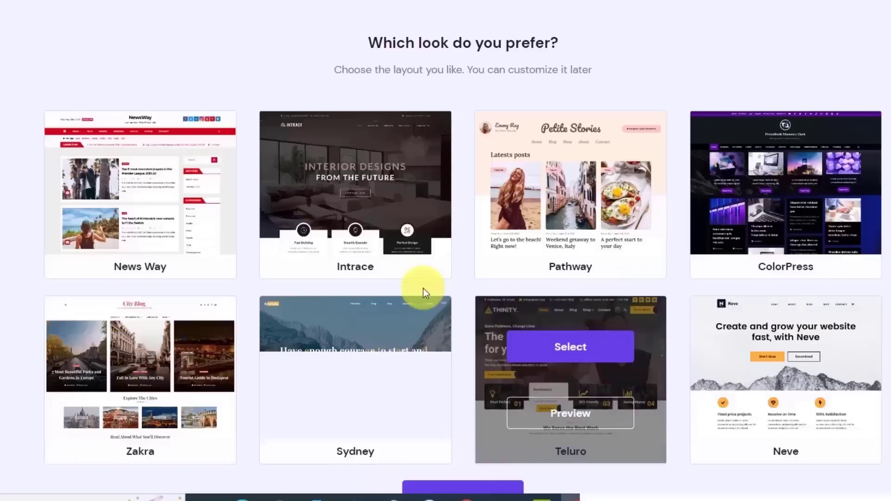
pyautogui.scroll(-3, 514, 129)
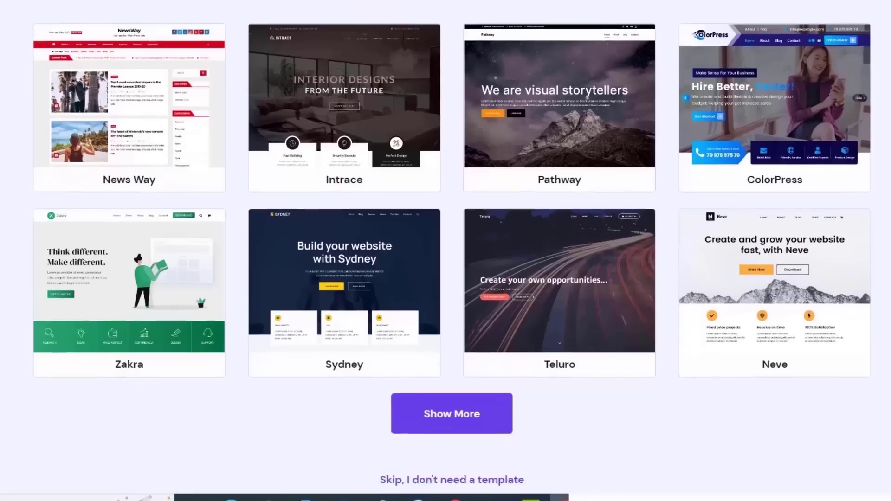
pyautogui.moveTo(517, 135)
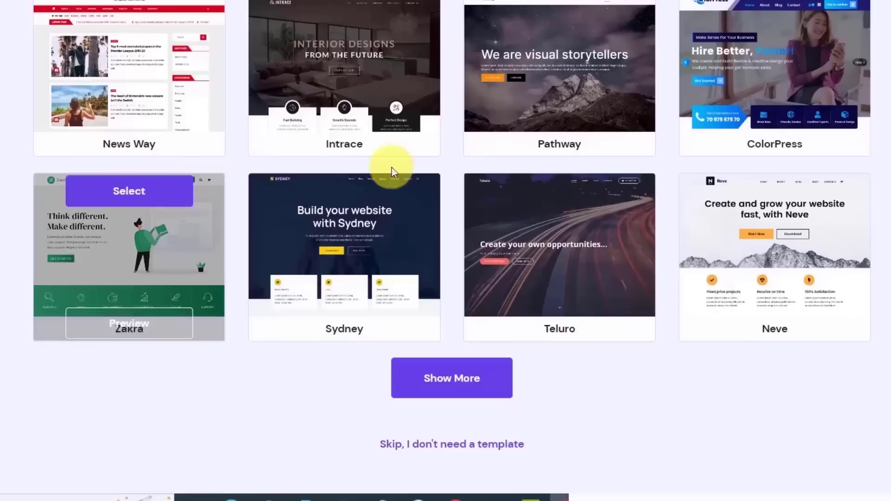
pyautogui.moveTo(575, 254)
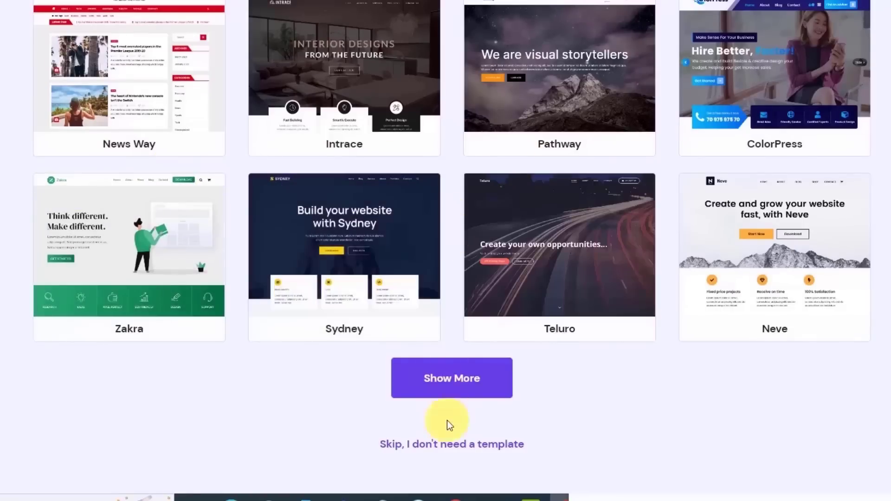
pyautogui.click(412, 447)
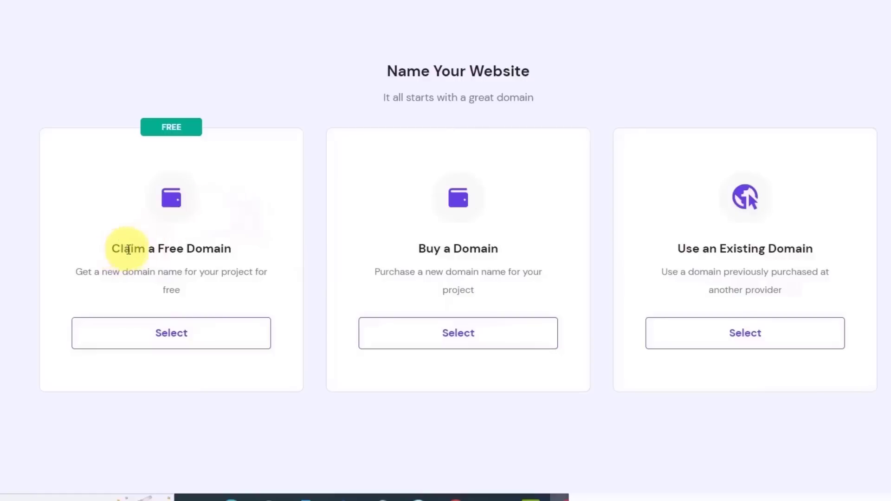
# - Claim a free domain and choose .com as its extension
pyautogui.moveTo(123, 249); pyautogui.dragTo(227, 250)
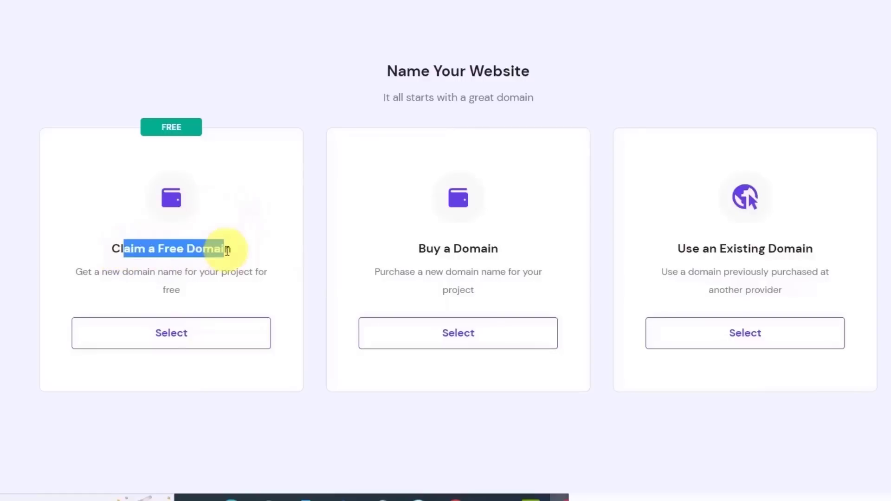
pyautogui.click(179, 334)
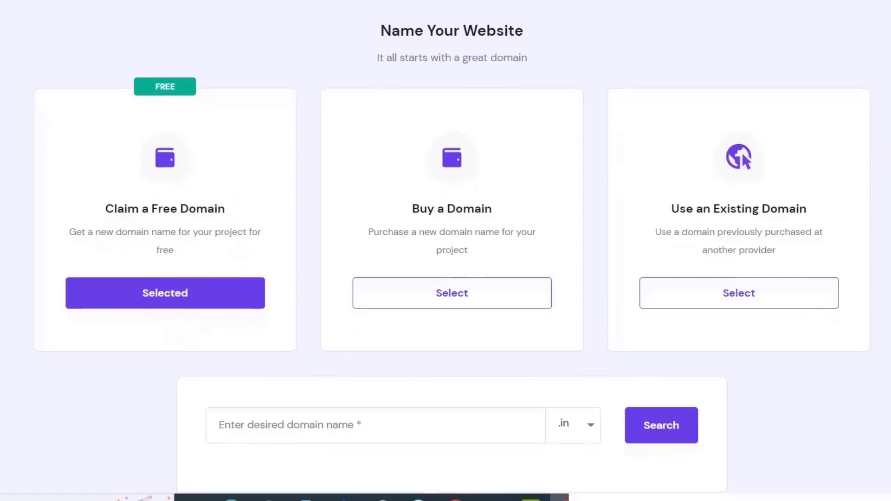
pyautogui.scroll(-2, 429, 286)
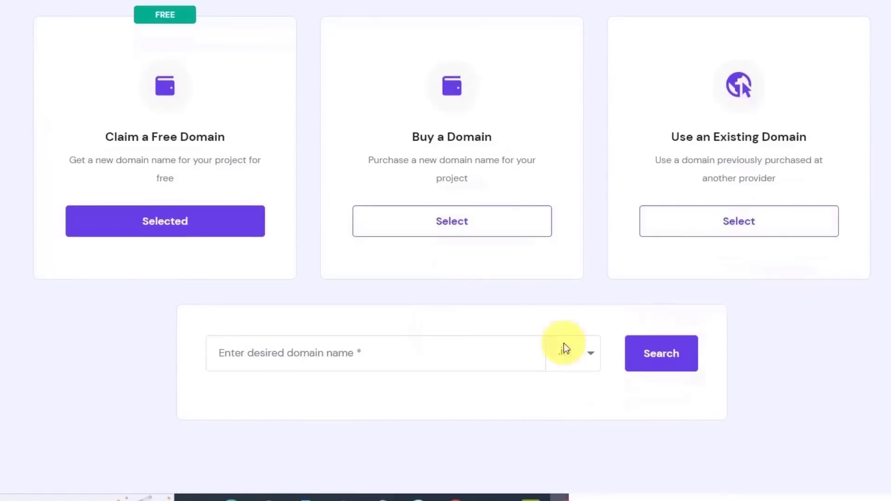
pyautogui.click(580, 351)
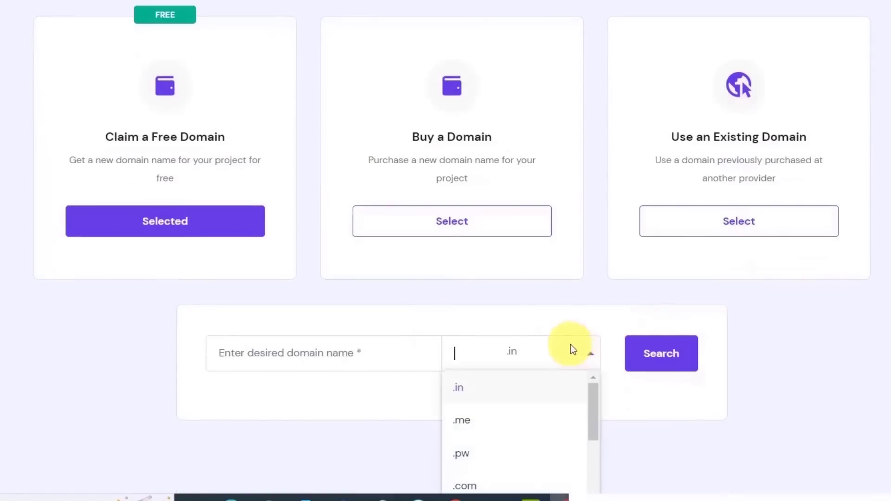
pyautogui.click(491, 484)
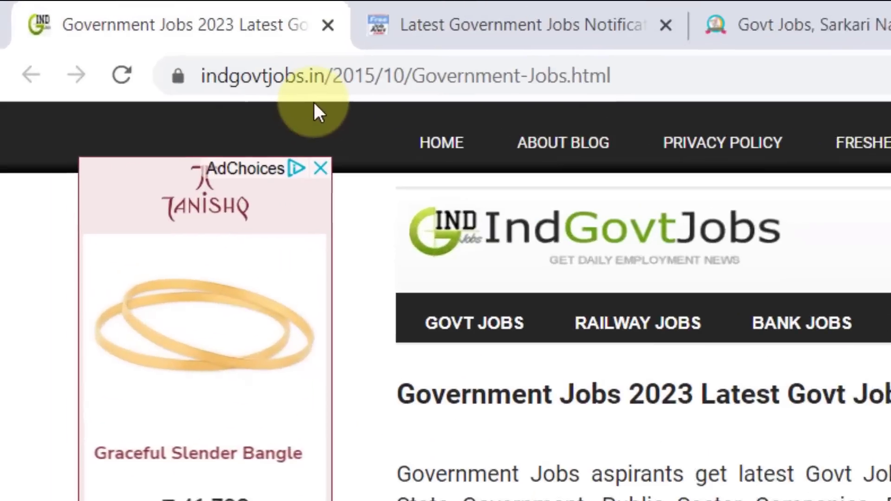
# - Compare the web addresses of the IndGovtJobs, FreeJobAlert and HaryanaJobs sites for domain ideas
pyautogui.moveTo(313, 83); pyautogui.dragTo(251, 90)
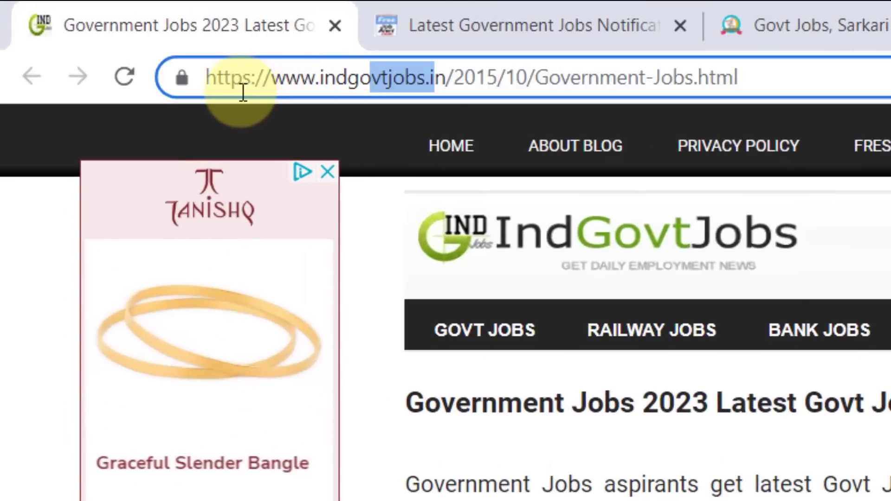
pyautogui.click(416, 84)
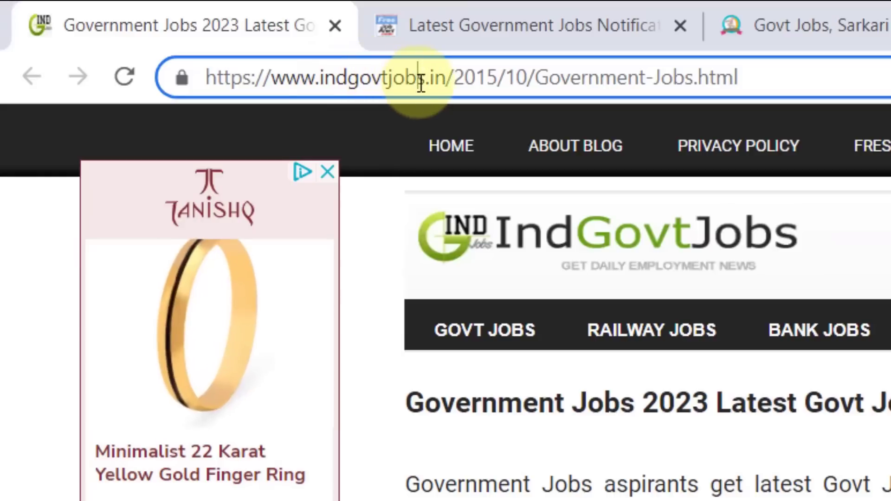
pyautogui.click(583, 4)
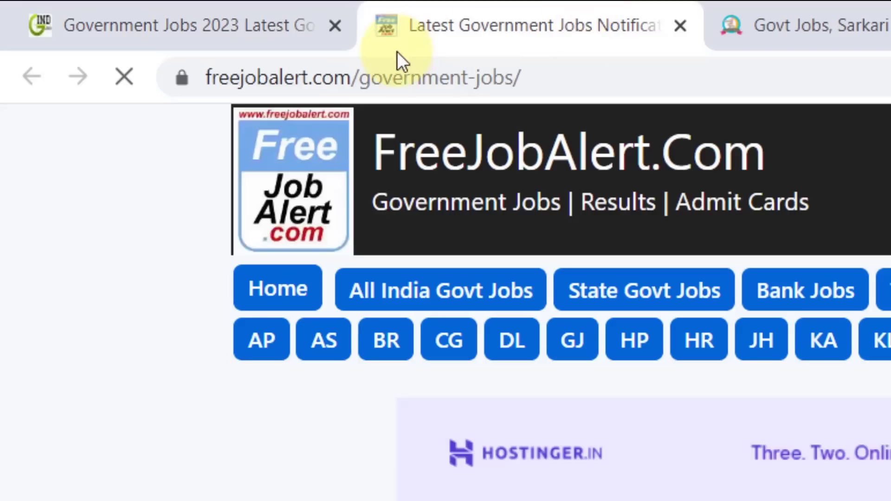
pyautogui.moveTo(308, 79); pyautogui.dragTo(182, 72)
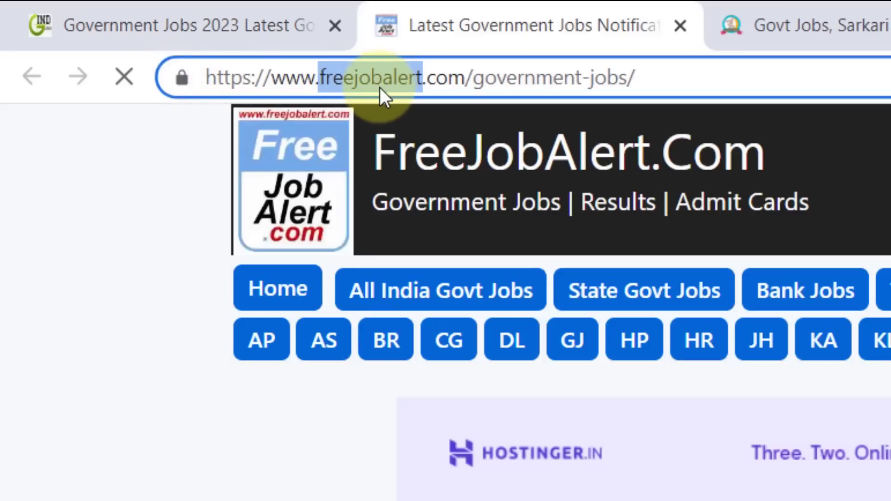
pyautogui.click(724, 25)
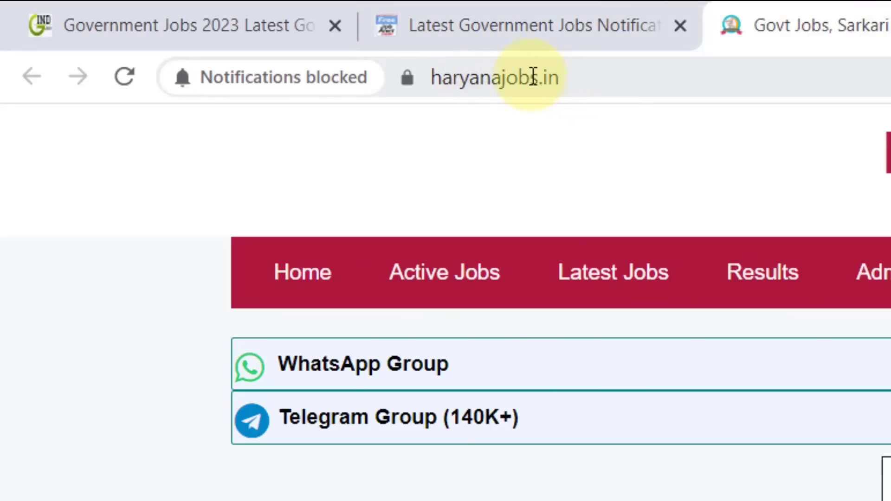
pyautogui.moveTo(538, 79); pyautogui.dragTo(520, 79)
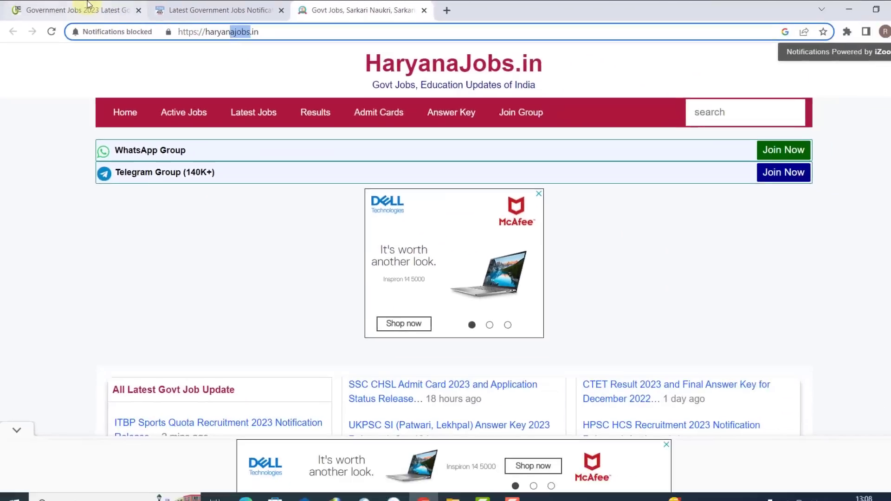
pyautogui.click(85, 5)
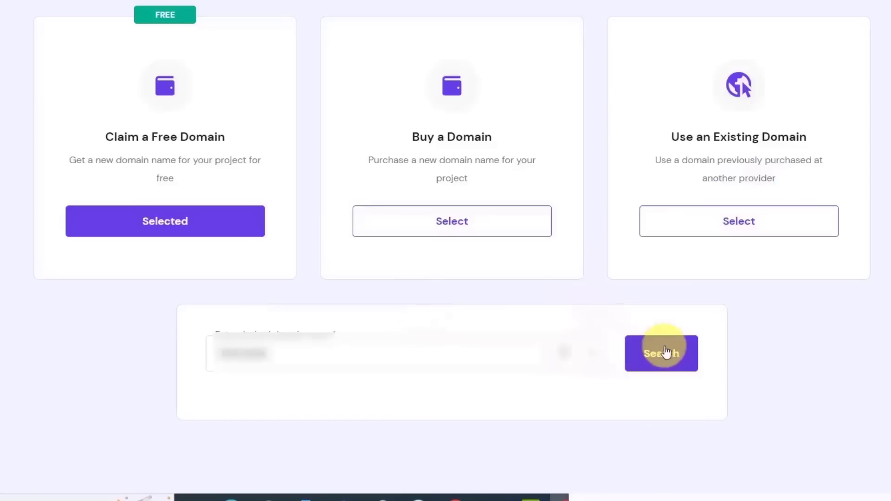
# - Check that the entered .com domain is available and continue to the setup summary
pyautogui.click(666, 352)
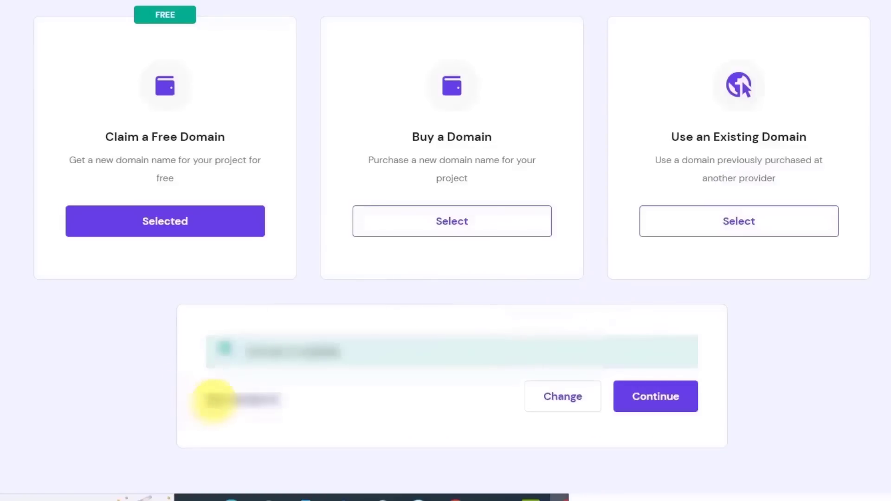
pyautogui.click(658, 398)
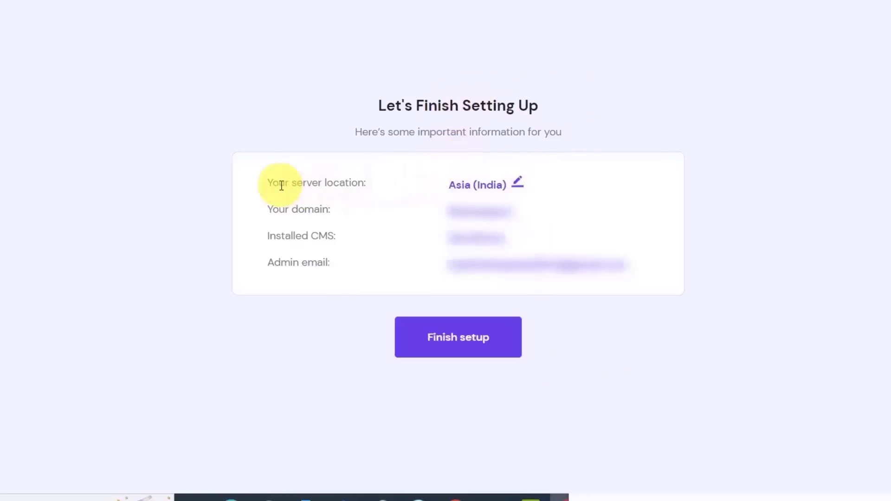
# - Pick North America (USA, NC) as the server location
pyautogui.moveTo(280, 185); pyautogui.dragTo(367, 184)
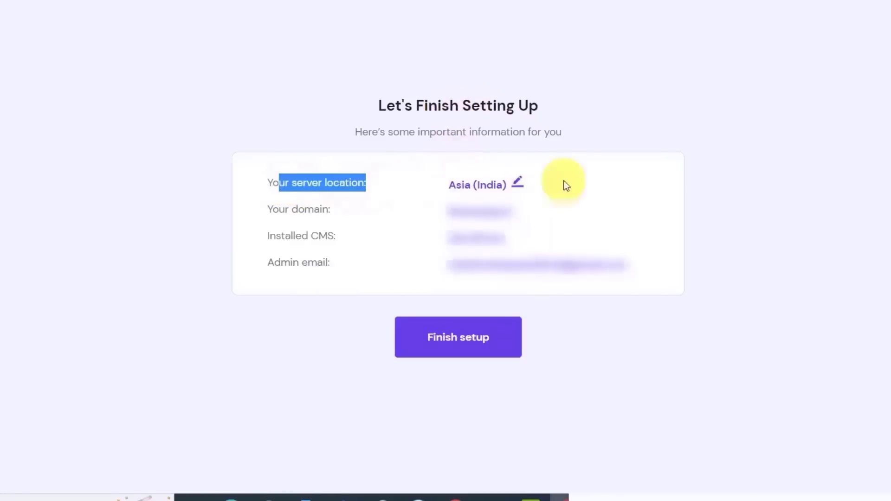
pyautogui.click(518, 185)
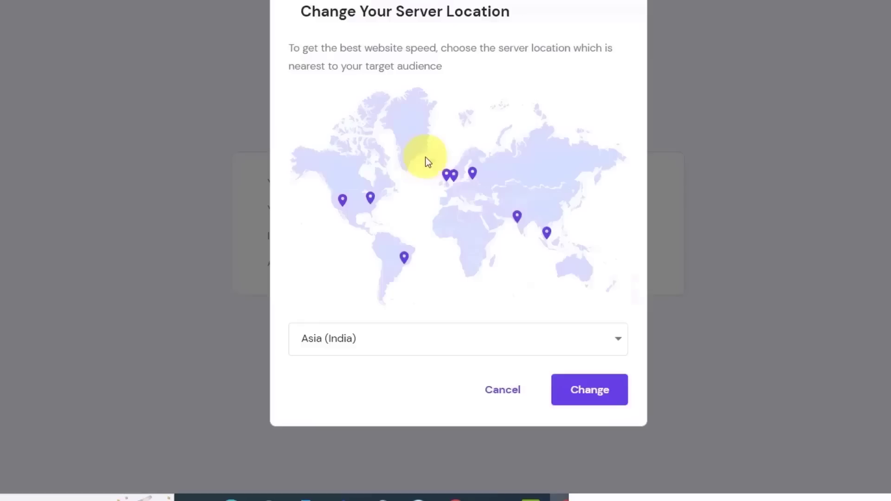
pyautogui.click(382, 332)
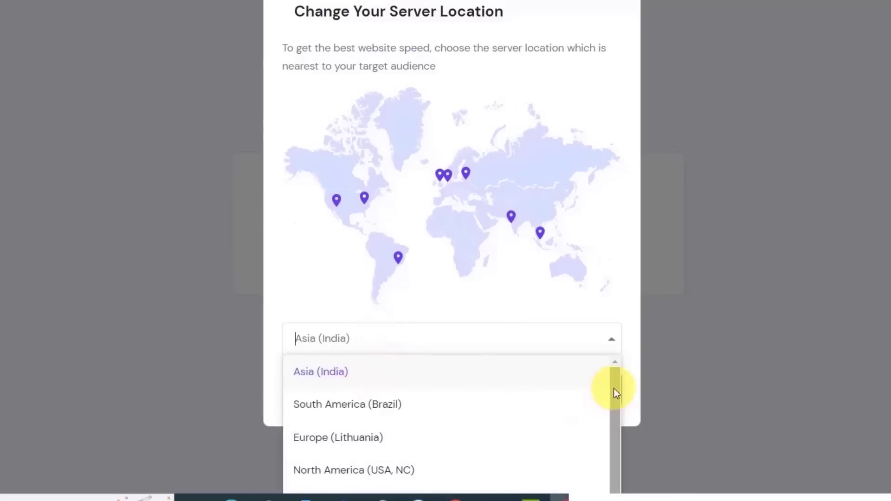
pyautogui.moveTo(614, 388); pyautogui.dragTo(609, 428)
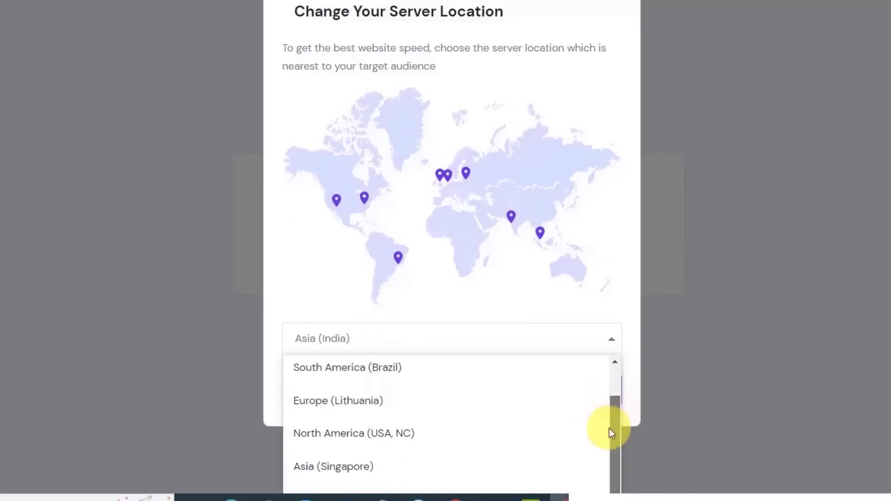
pyautogui.click(339, 431)
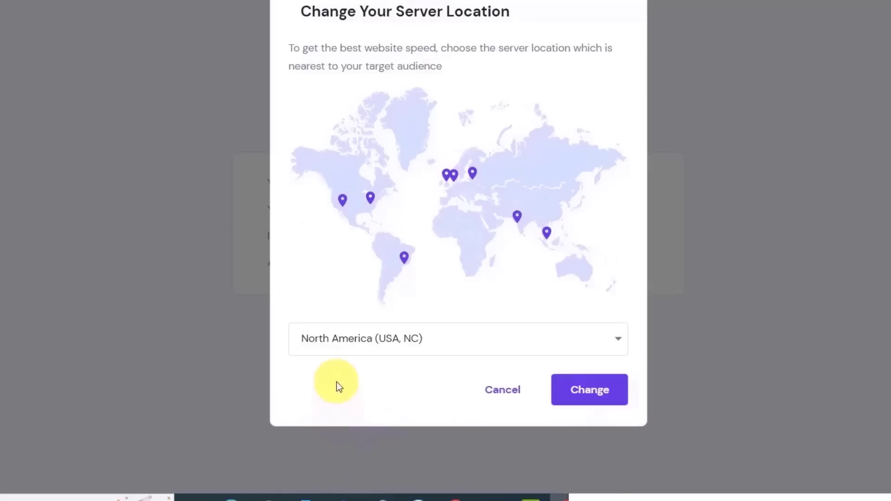
pyautogui.click(388, 334)
pyautogui.click(319, 306)
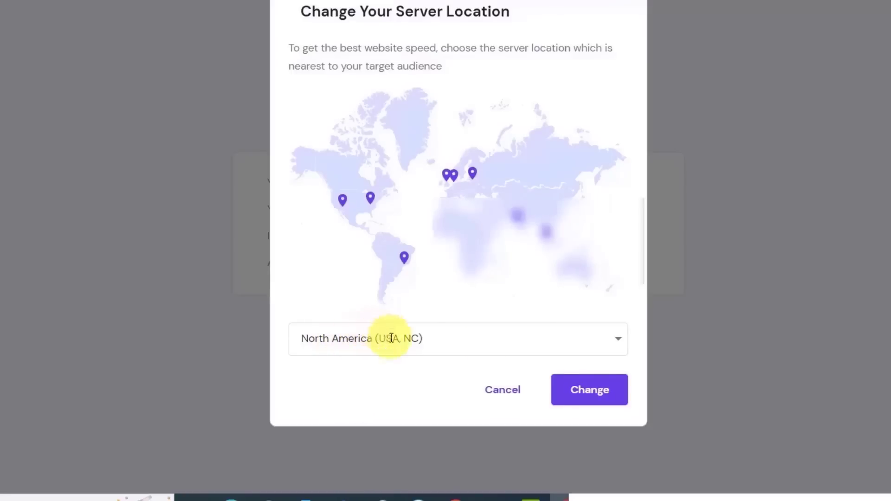
# - Apply the new server location, finish setup, and open the owner's country list
pyautogui.click(610, 397)
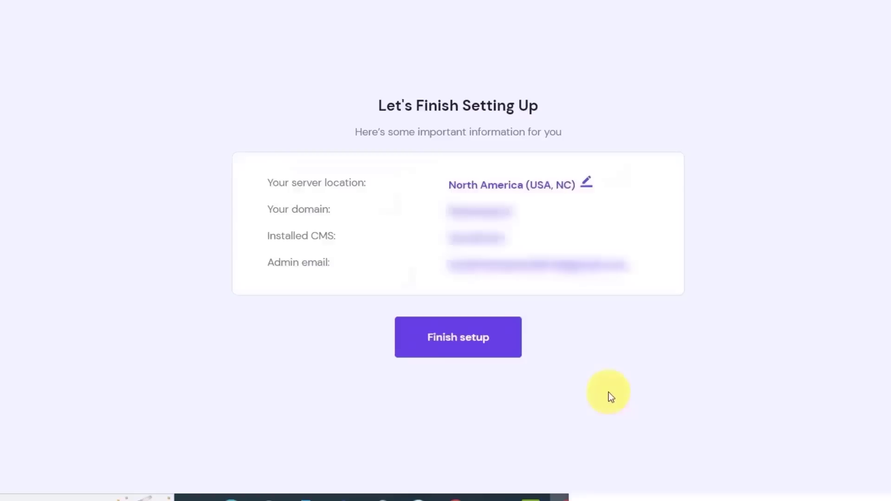
pyautogui.click(454, 342)
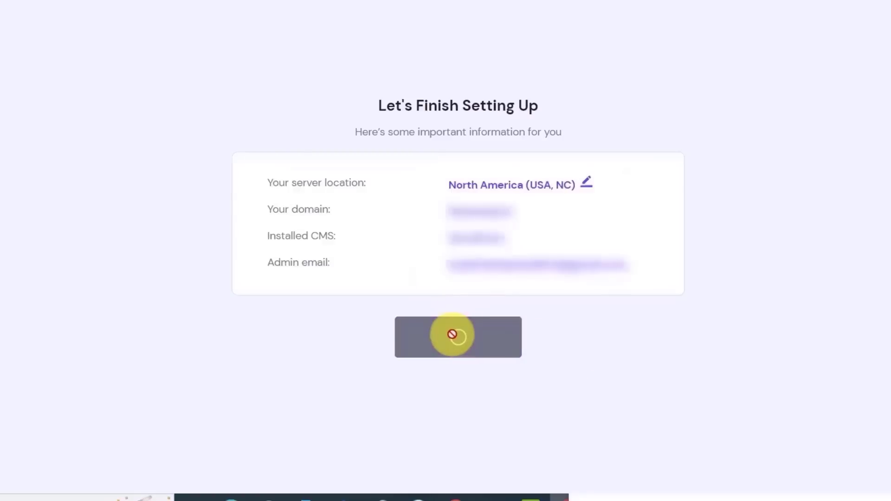
pyautogui.click(364, 175)
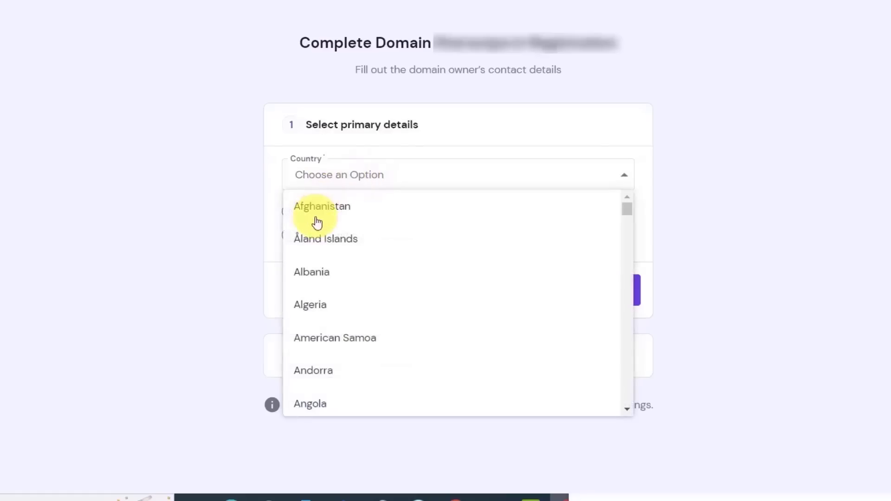
# - Choose India as the domain owner's country and submit the contact details to finish registration
pyautogui.moveTo(624, 209); pyautogui.dragTo(614, 285)
pyautogui.click(335, 315)
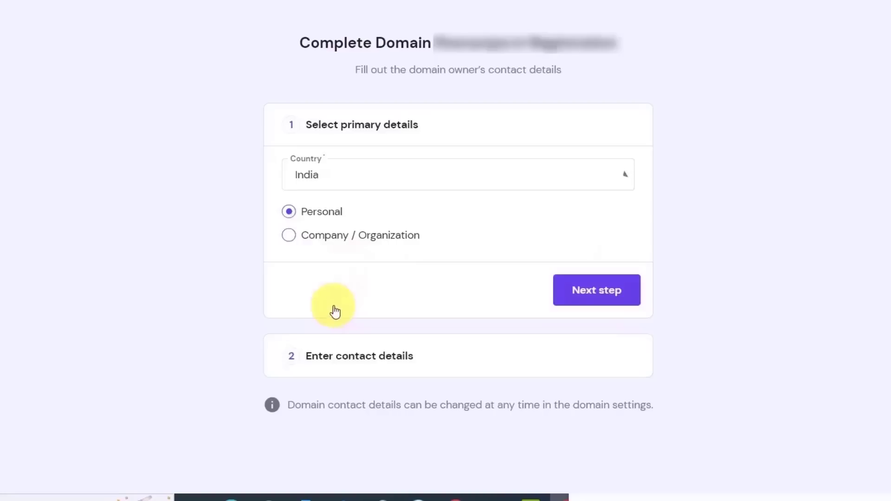
pyautogui.click(613, 300)
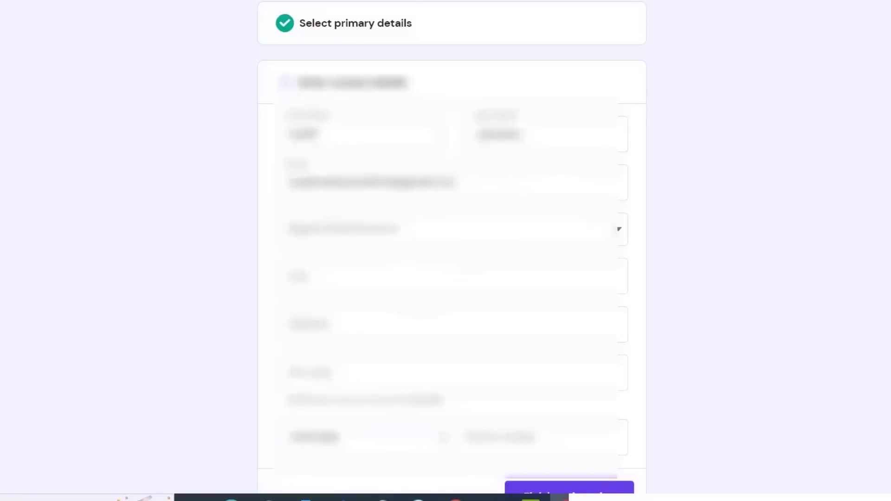
pyautogui.scroll(-1, 464, 232)
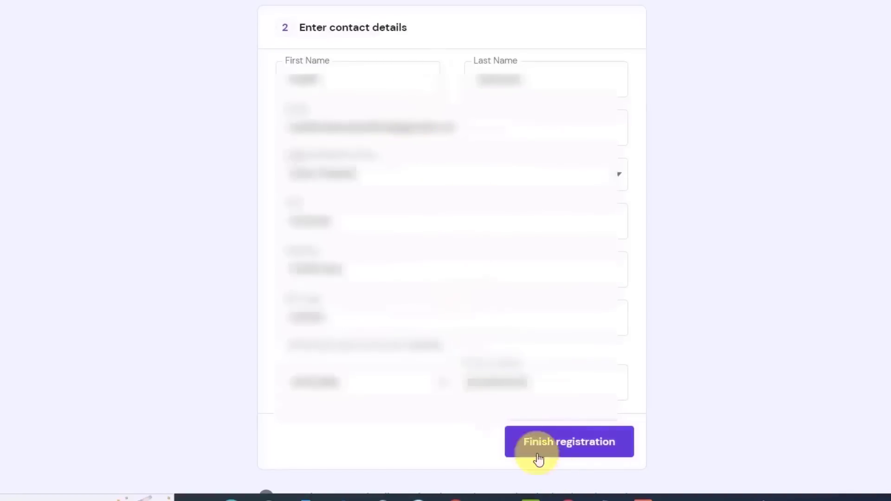
pyautogui.click(551, 444)
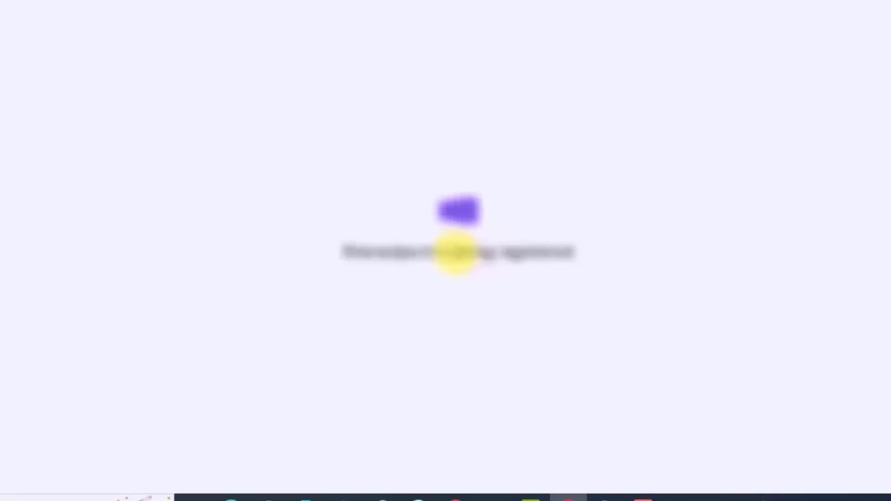
# - Open the oyehoye.fun control panel via Manage Site and go to WordPress > Dashboard
pyautogui.moveTo(458, 253); pyautogui.dragTo(575, 251)
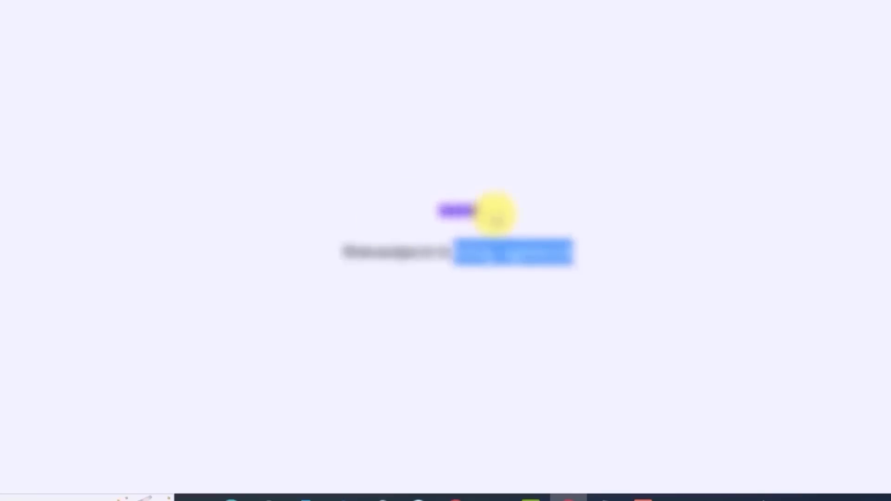
pyautogui.click(330, 144)
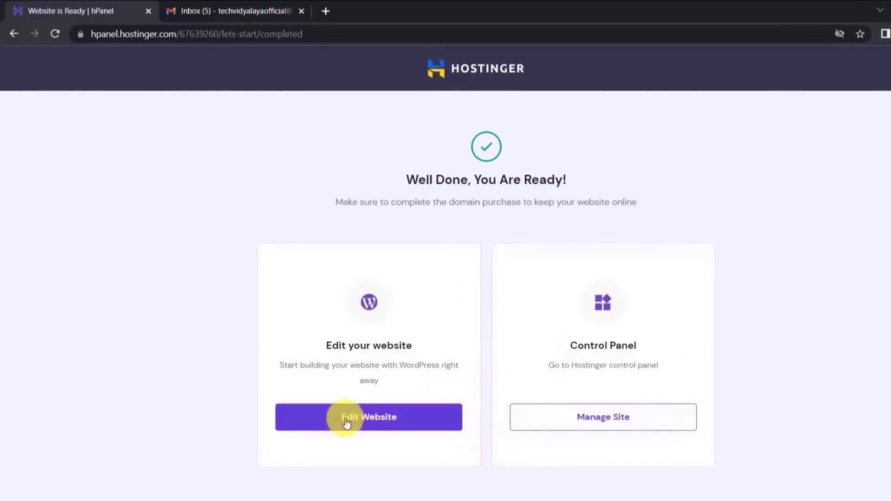
pyautogui.click(581, 419)
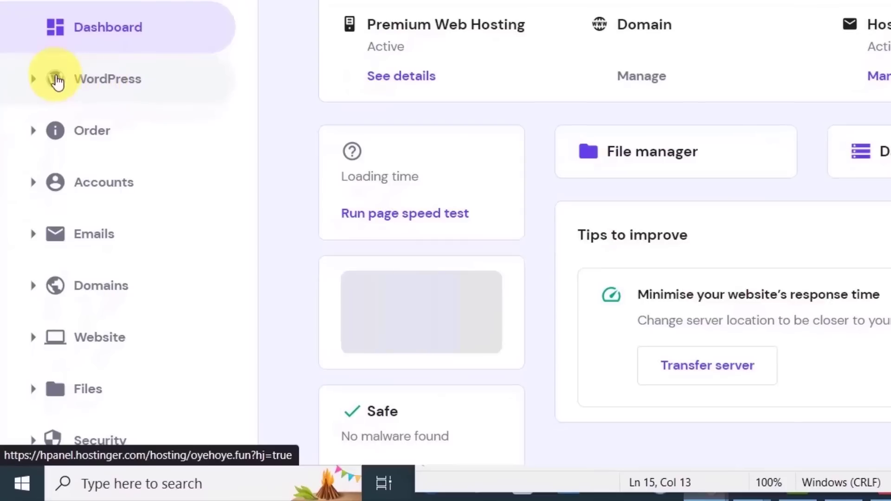
pyautogui.click(75, 83)
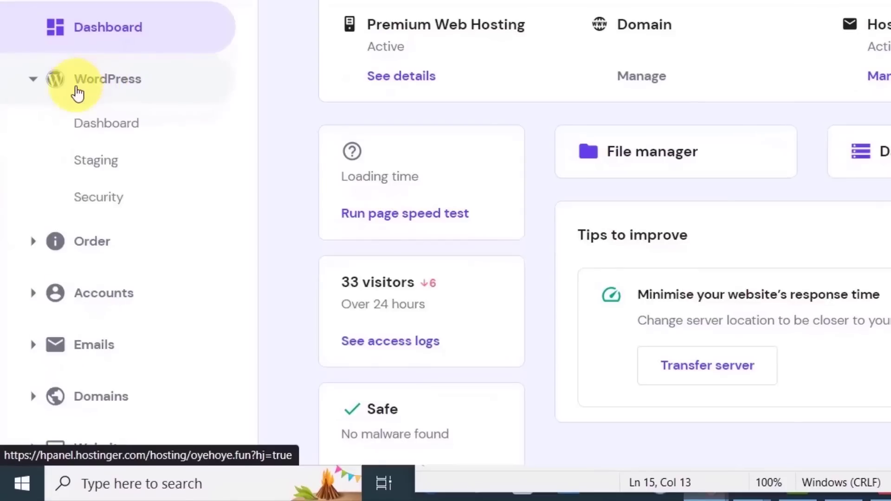
pyautogui.click(90, 132)
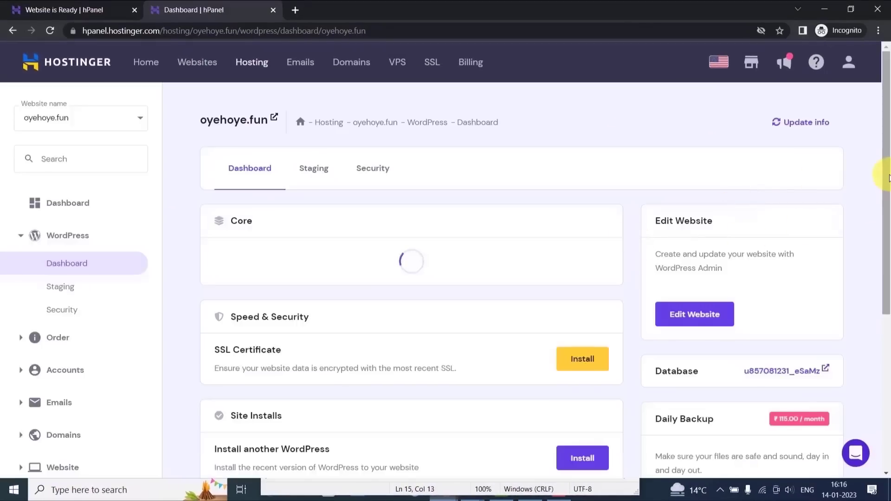
# - Install an SSL certificate on oyehoye.fun from Speed & Security and close the notice
pyautogui.scroll(-3, 884, 227)
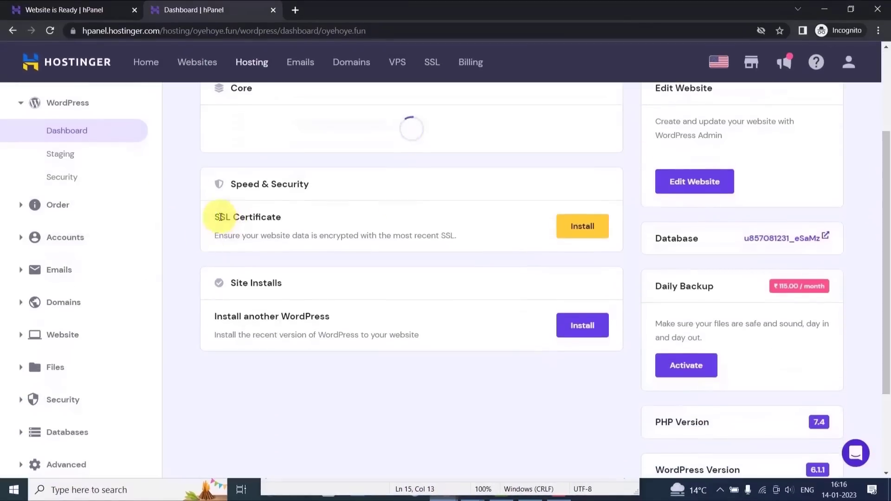
pyautogui.moveTo(220, 217); pyautogui.dragTo(272, 217)
pyautogui.moveTo(884, 169); pyautogui.dragTo(879, 150)
pyautogui.scroll(-3, 880, 153)
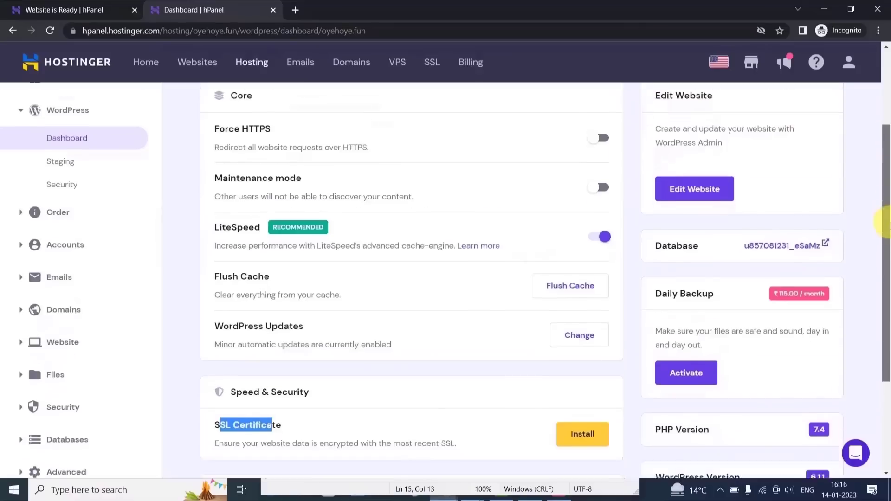
pyautogui.click(572, 331)
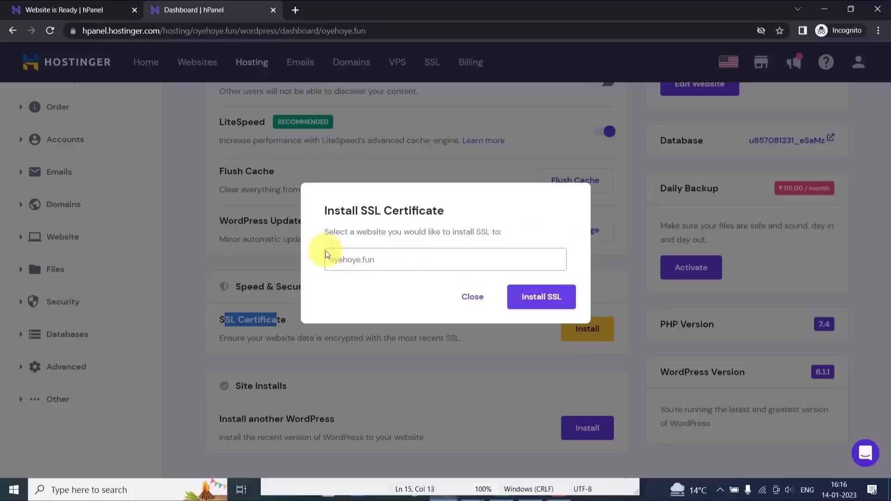
pyautogui.click(524, 296)
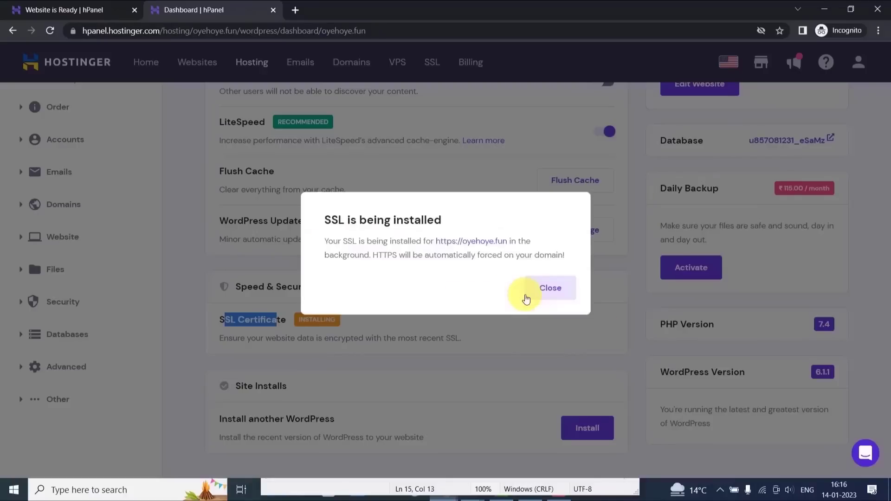
pyautogui.click(549, 288)
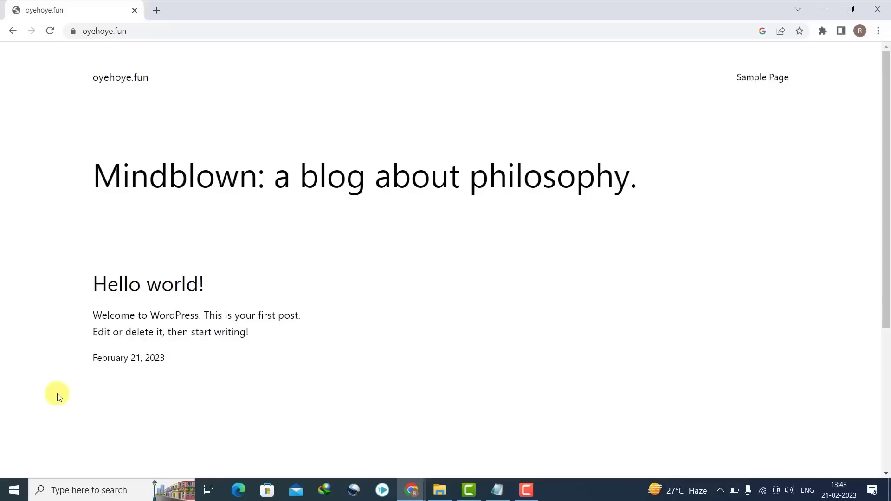
pyautogui.click(129, 32)
pyautogui.moveTo(129, 32); pyautogui.dragTo(69, 34)
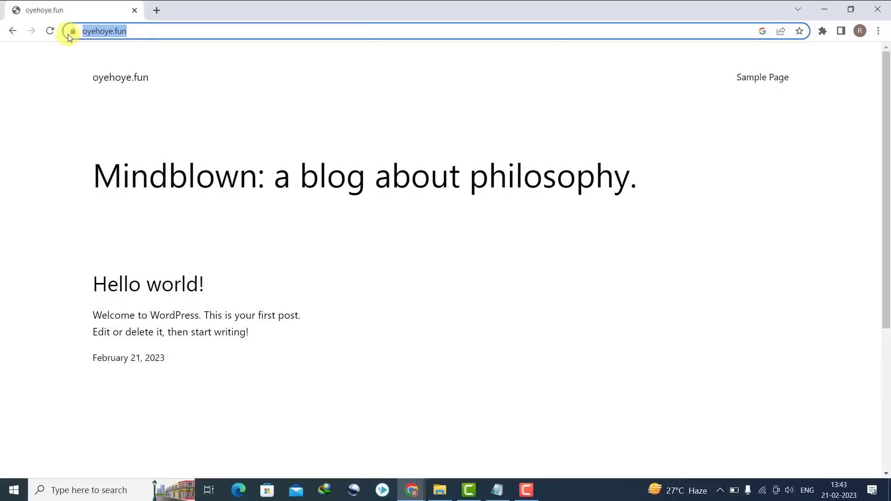
pyautogui.click(4, 95)
pyautogui.moveTo(887, 129); pyautogui.dragTo(885, 225)
pyautogui.click(525, 490)
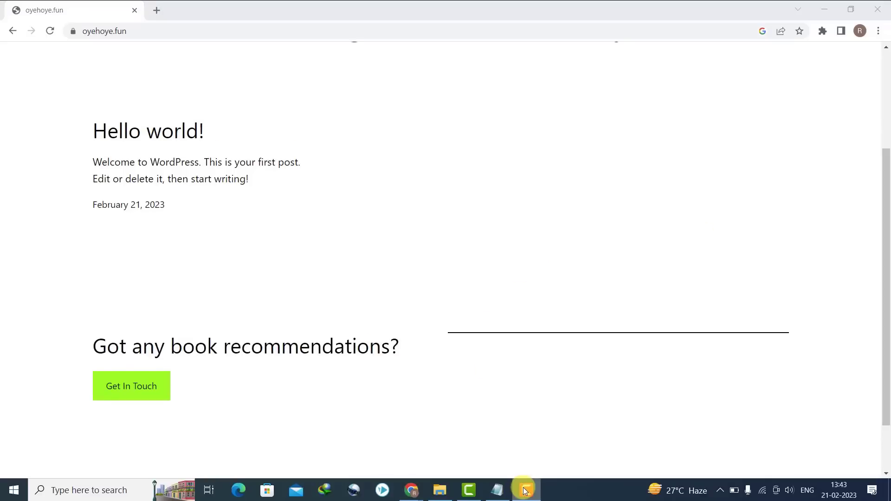
pyautogui.moveTo(885, 288); pyautogui.dragTo(868, 96)
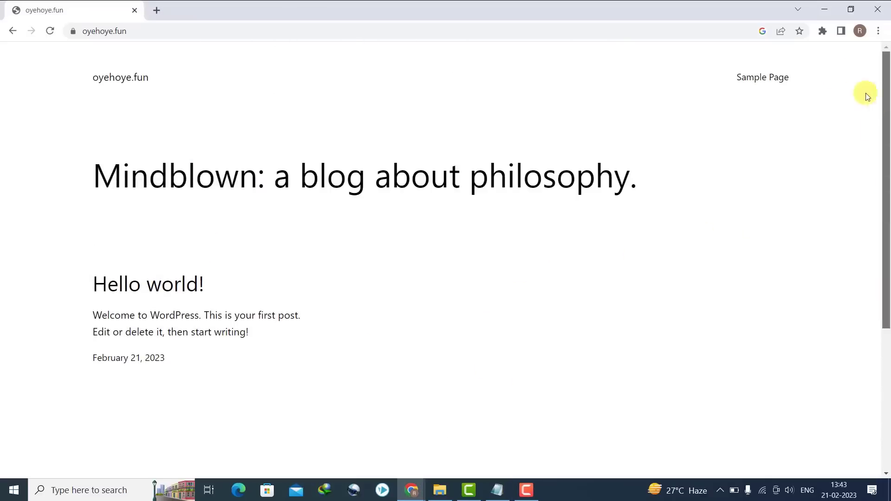
pyautogui.click(307, 33)
pyautogui.click(306, 34)
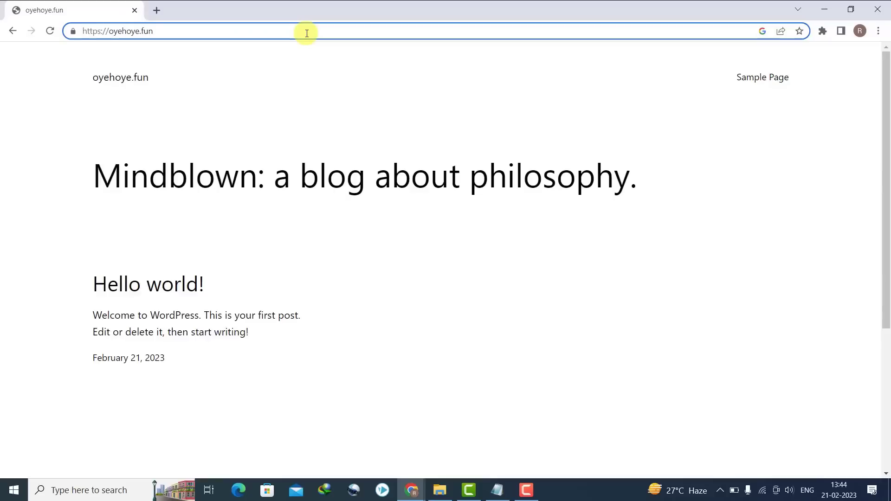
pyautogui.write('/wp')
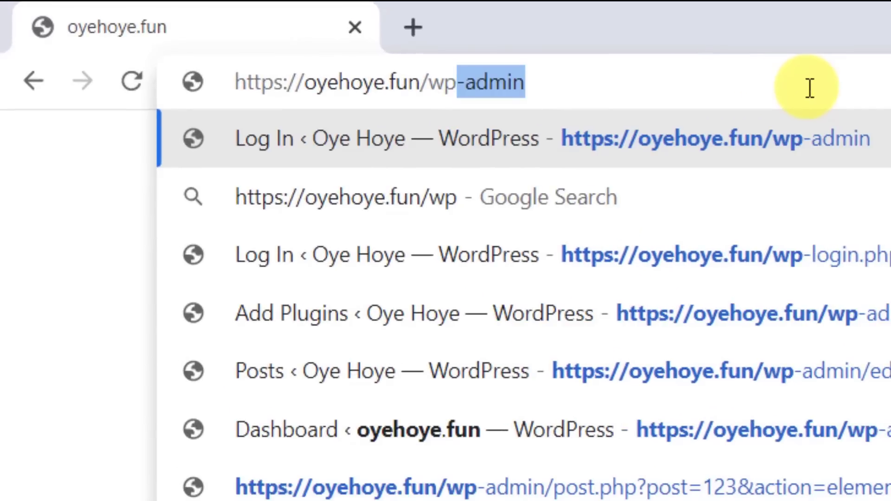
pyautogui.write('-admin')
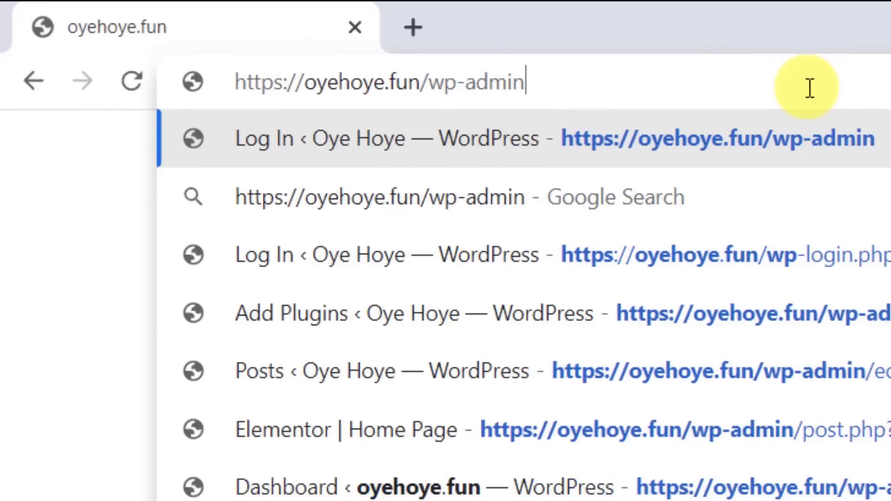
# - Load the wp-admin login page and sign in with the saved username and password
pyautogui.press('Return')
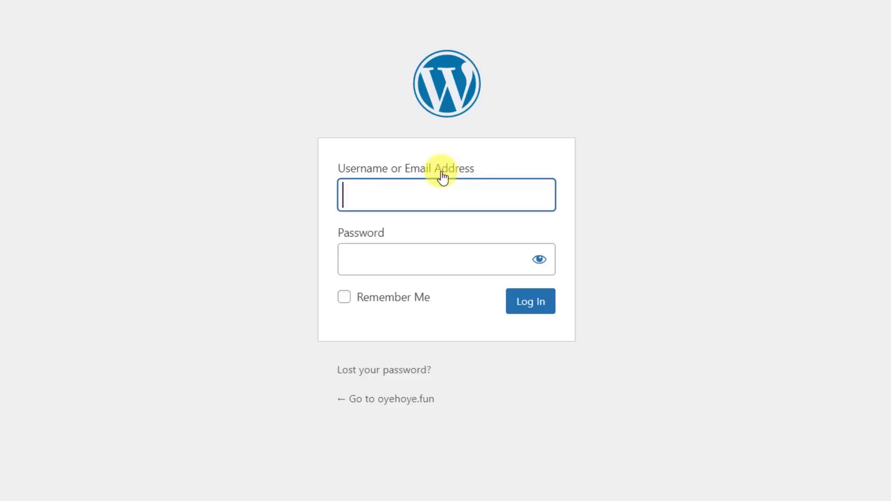
pyautogui.click(399, 193)
pyautogui.click(423, 235)
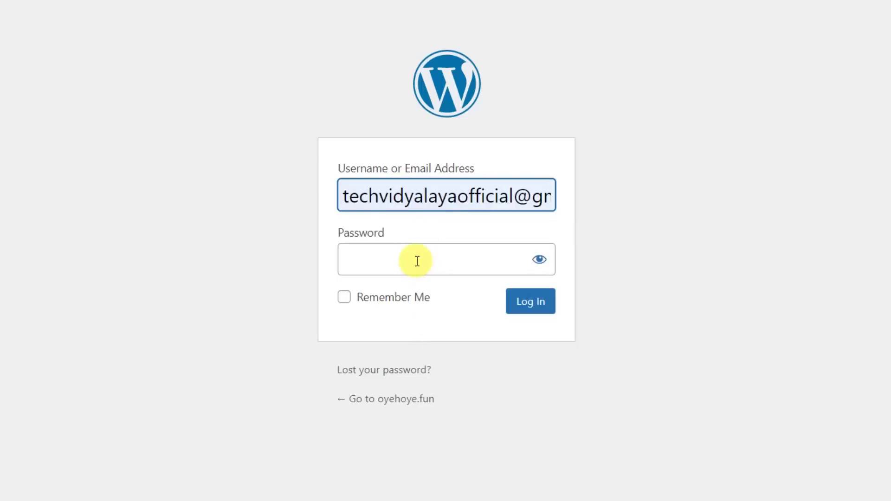
pyautogui.click(417, 261)
pyautogui.hotkey('ctrl', 'v')
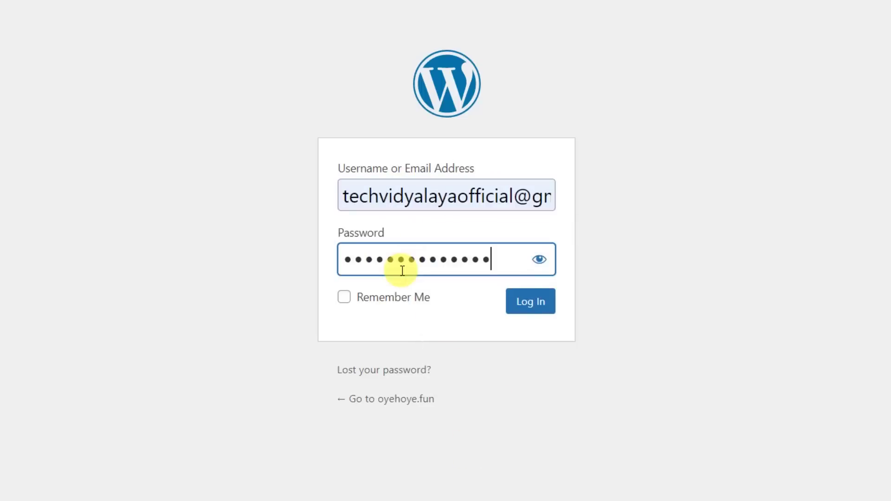
pyautogui.click(540, 309)
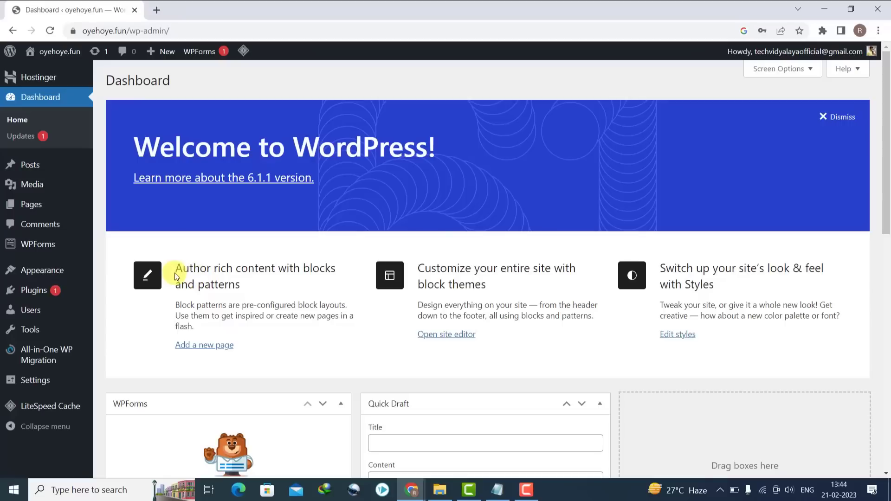
# - Go to Plugins > Installed Plugins from the admin sidebar
pyautogui.moveTo(83, 241)
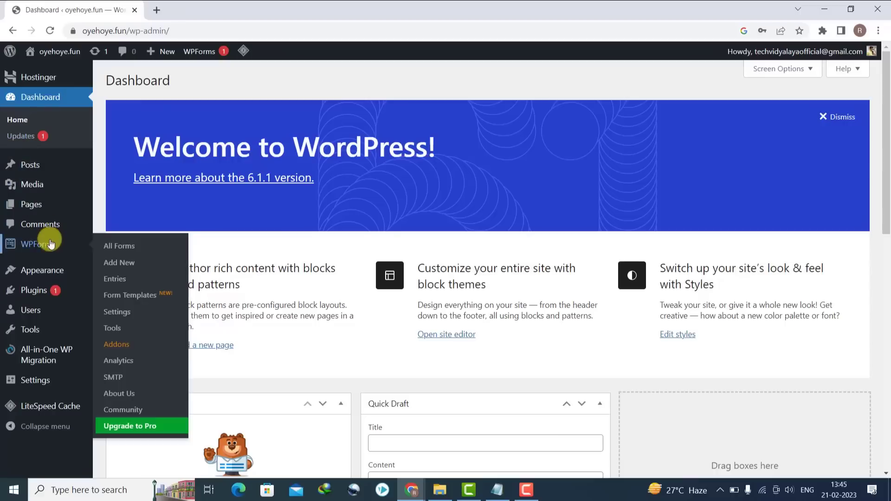
pyautogui.moveTo(34, 291)
pyautogui.click(116, 291)
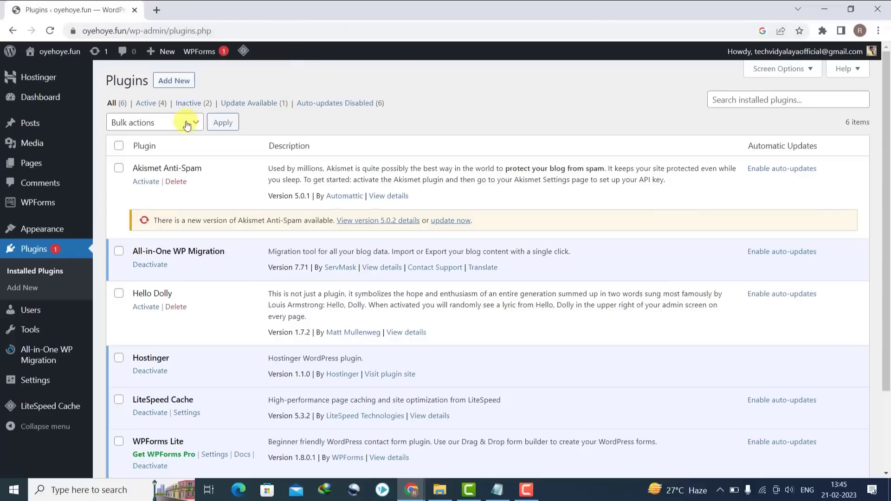
# - Select all six plugins and deactivate them with the Deactivate bulk action
pyautogui.click(119, 146)
pyautogui.click(124, 122)
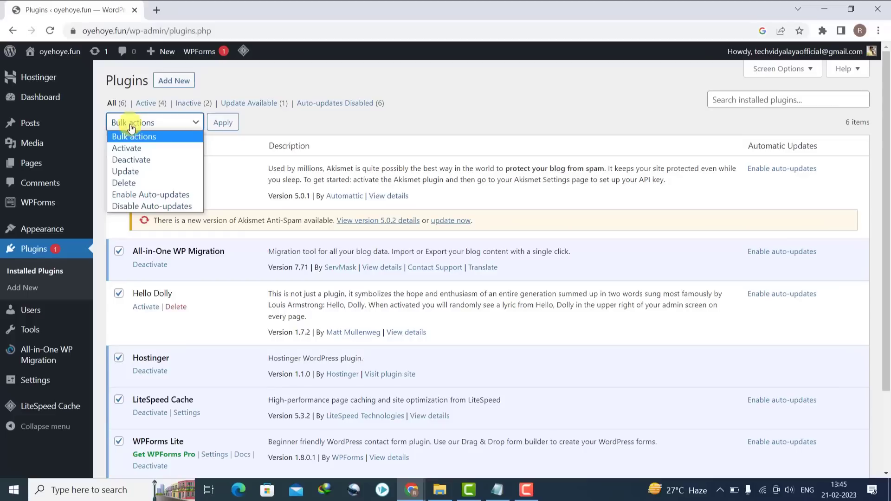
pyautogui.click(139, 160)
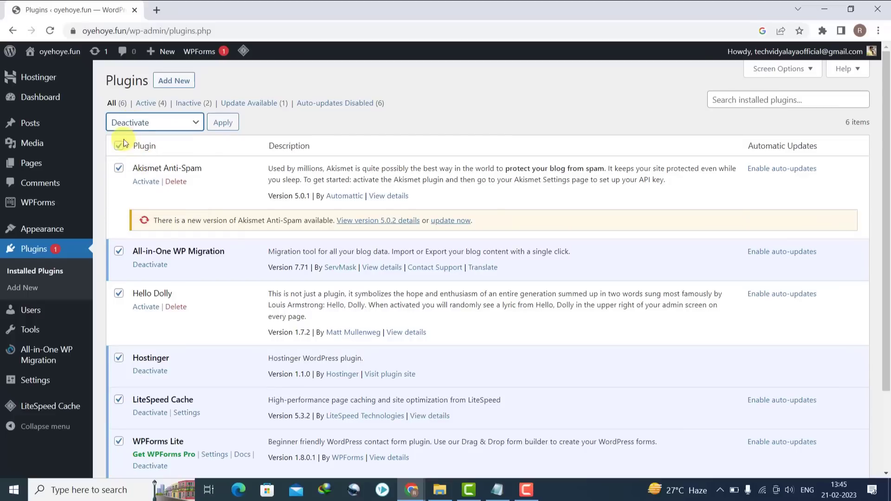
pyautogui.click(218, 123)
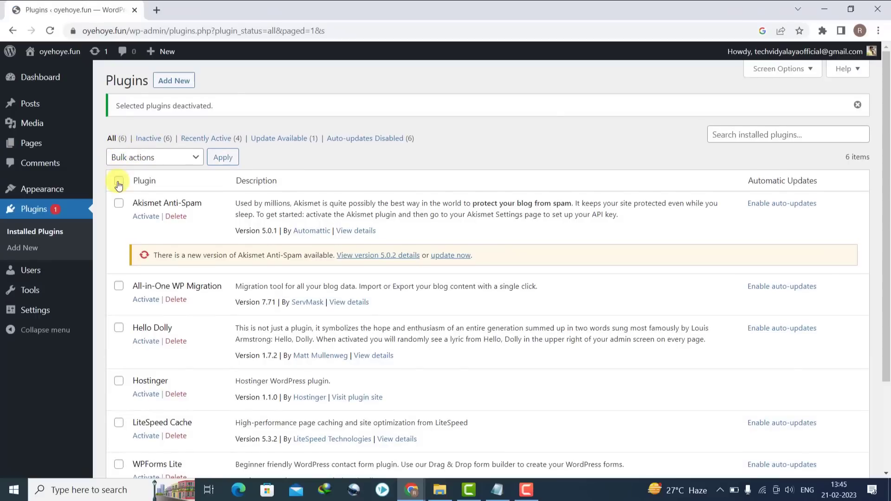
# - Select all plugins again, apply the Delete bulk action, and confirm removing them with their data
pyautogui.click(119, 181)
pyautogui.click(121, 157)
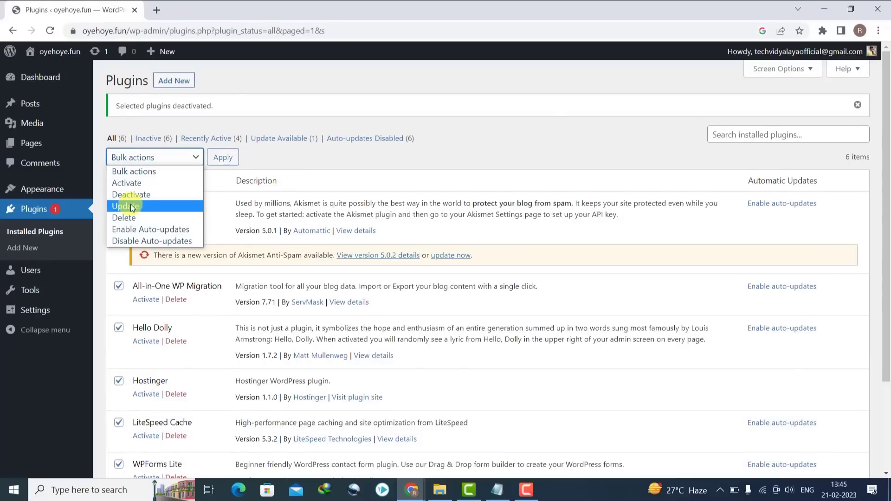
pyautogui.click(132, 217)
pyautogui.click(232, 158)
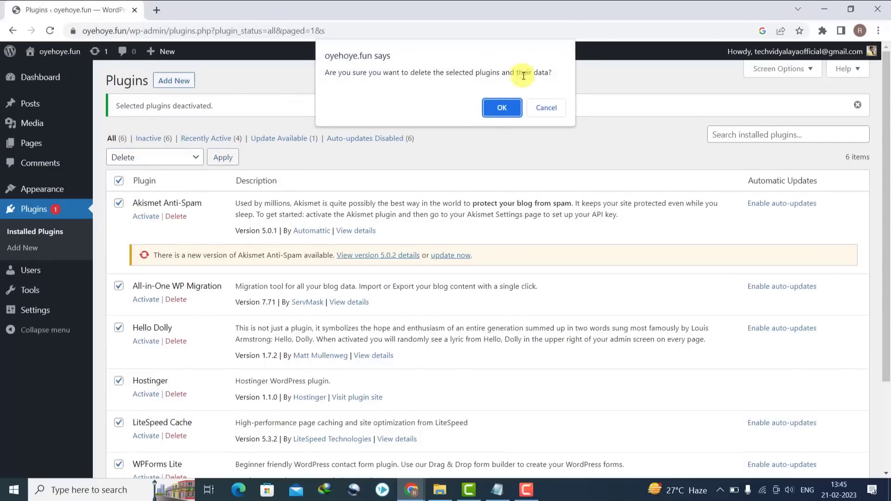
pyautogui.click(496, 107)
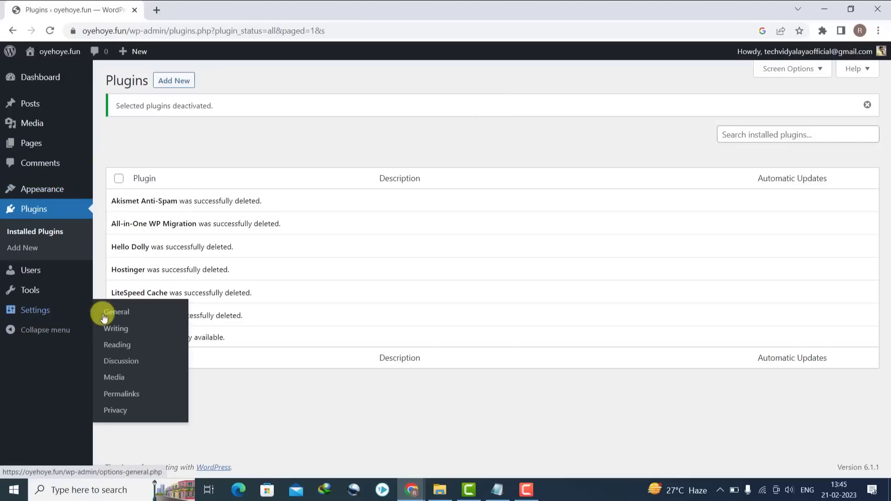
# - In General Settings, change the Site Title to 'Oye Hoye'
pyautogui.click(115, 312)
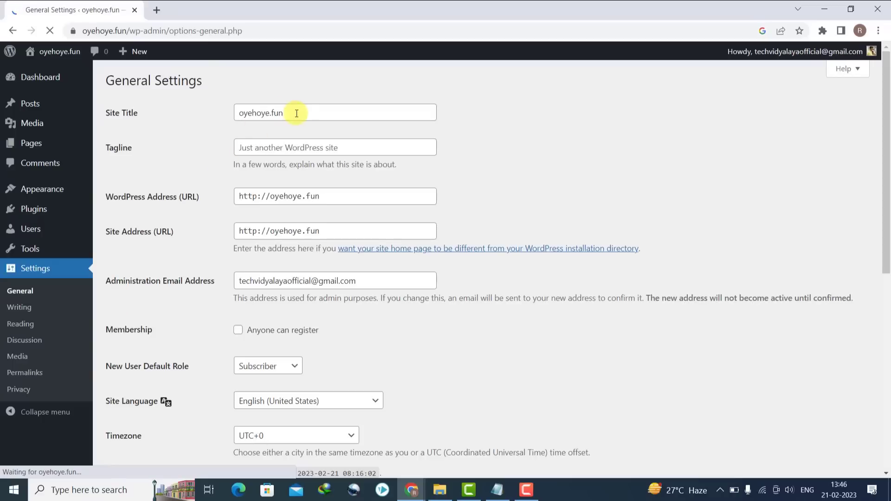
pyautogui.moveTo(294, 113); pyautogui.dragTo(132, 113)
pyautogui.write('O')
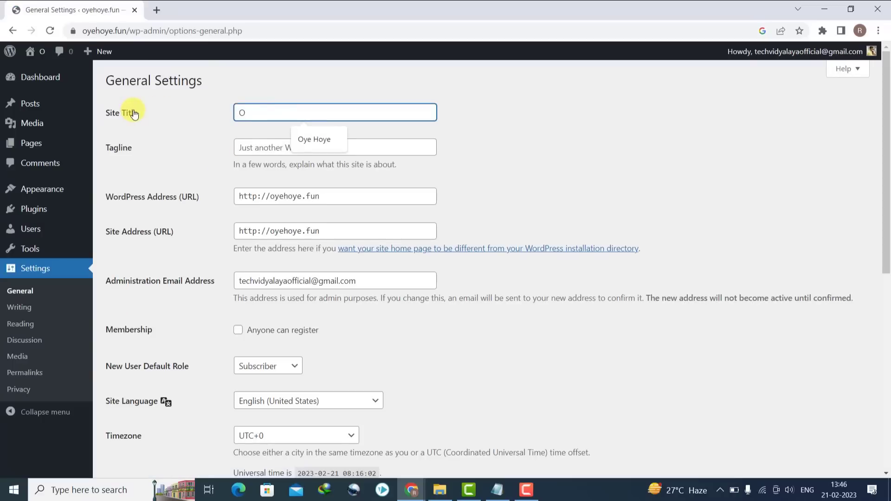
pyautogui.write('ye Oye')
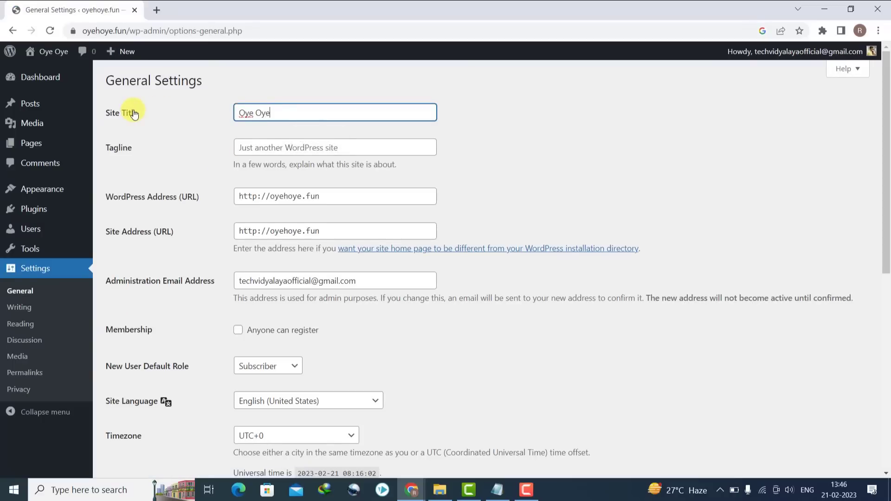
pyautogui.press('BackSpace')
pyautogui.press('BackSpace')
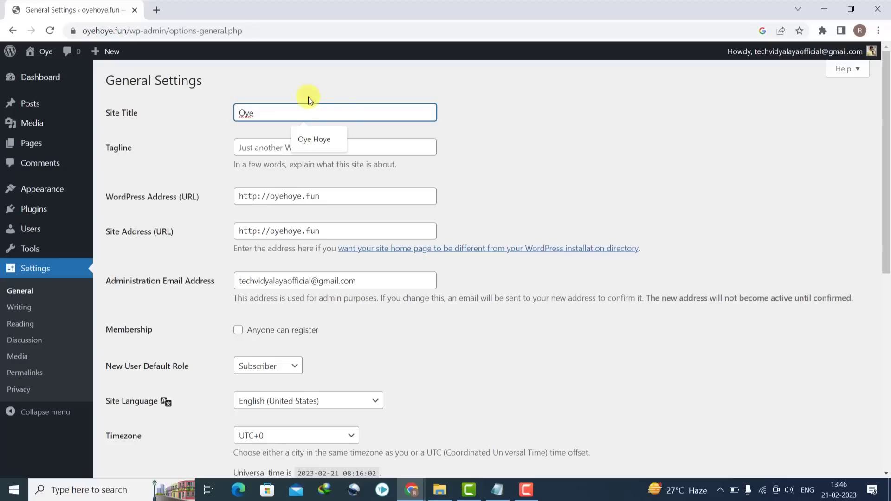
pyautogui.click(334, 141)
# - Set the tagline to 'Govt Jobs, Portal - Jobs Alert' and save the general settings
pyautogui.click(283, 150)
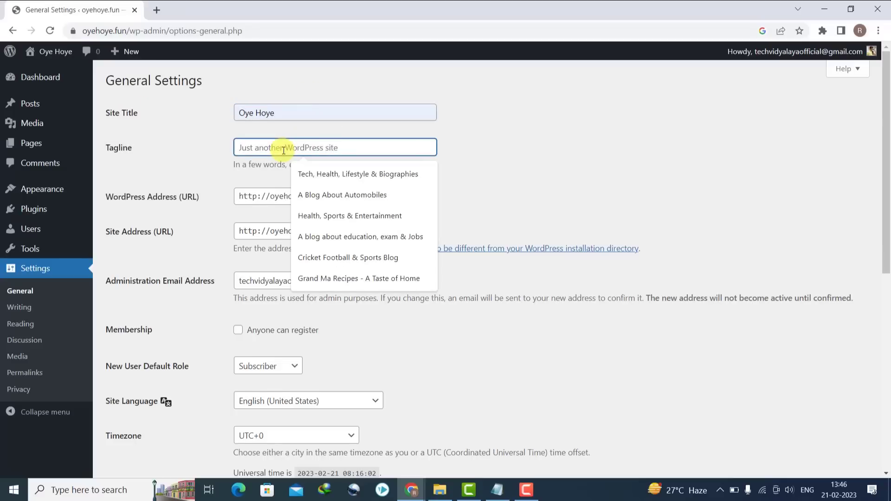
pyautogui.write('N')
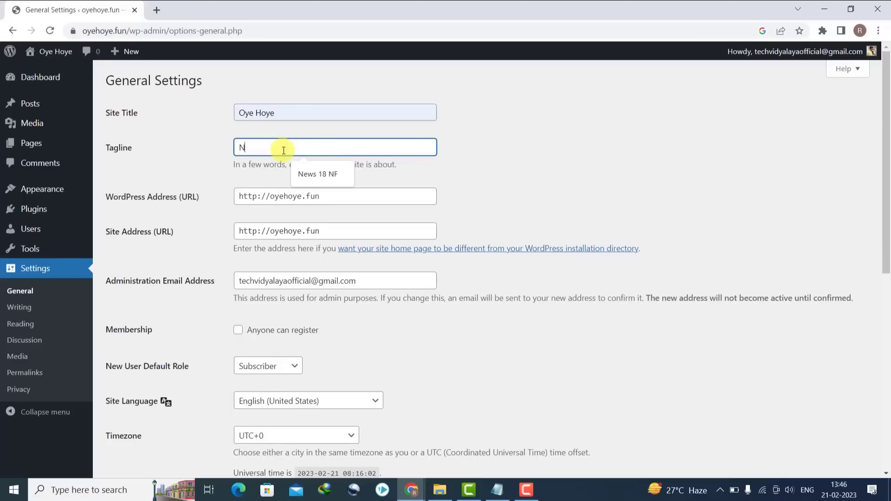
pyautogui.press('BackSpace')
pyautogui.write('Govt Jobs, ')
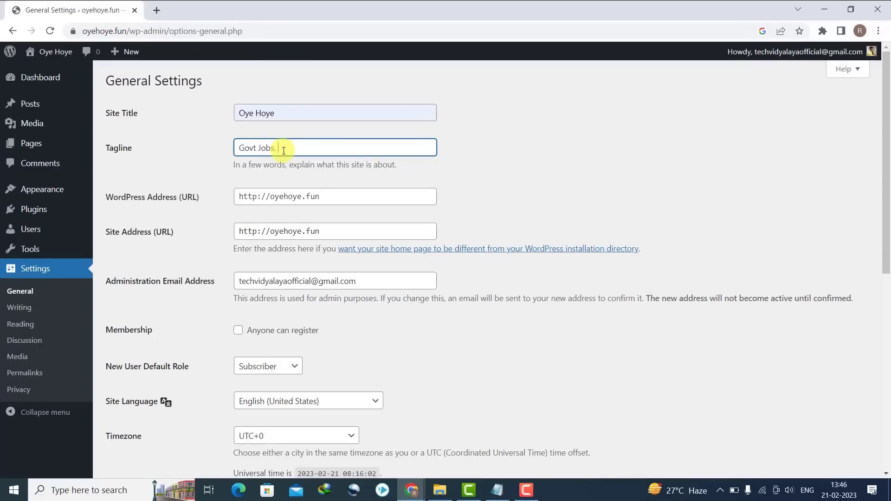
pyautogui.write('Portal - Jobs Alert')
pyautogui.moveTo(886, 245); pyautogui.dragTo(875, 414)
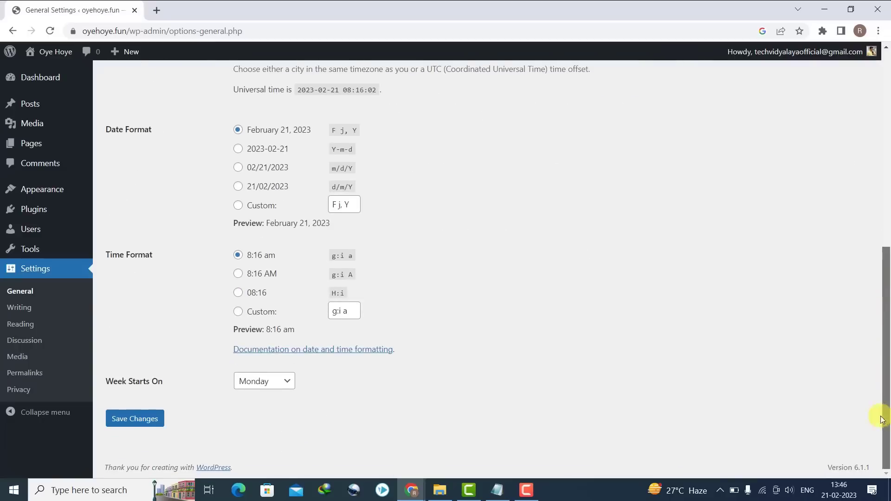
pyautogui.click(147, 418)
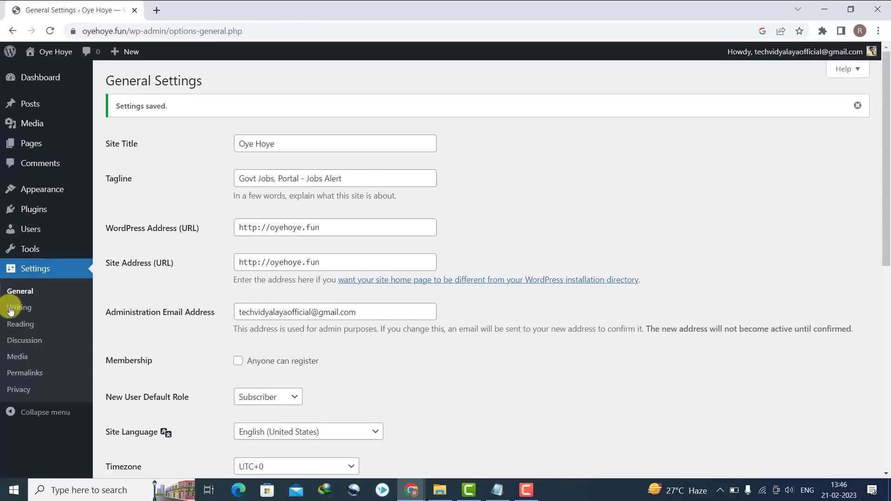
pyautogui.click(17, 373)
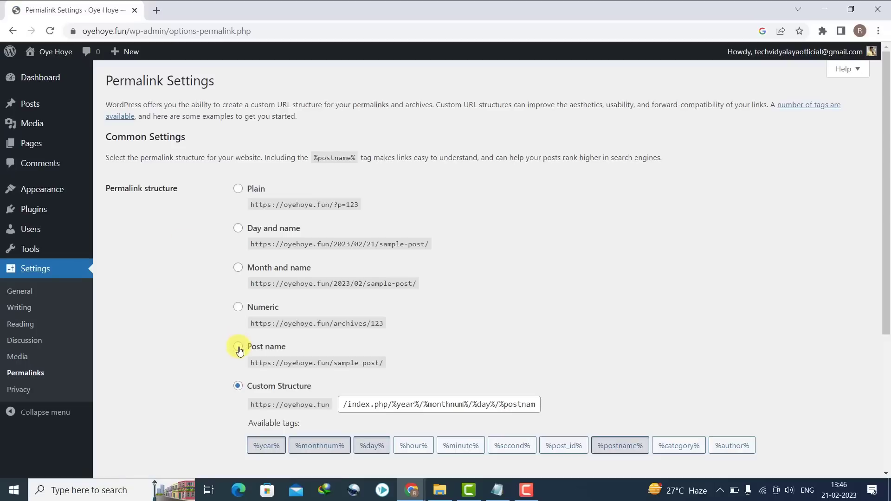
# - Choose the Post name permalink structure (/%postname%/) and save it
pyautogui.click(238, 346)
pyautogui.scroll(-5, 858, 260)
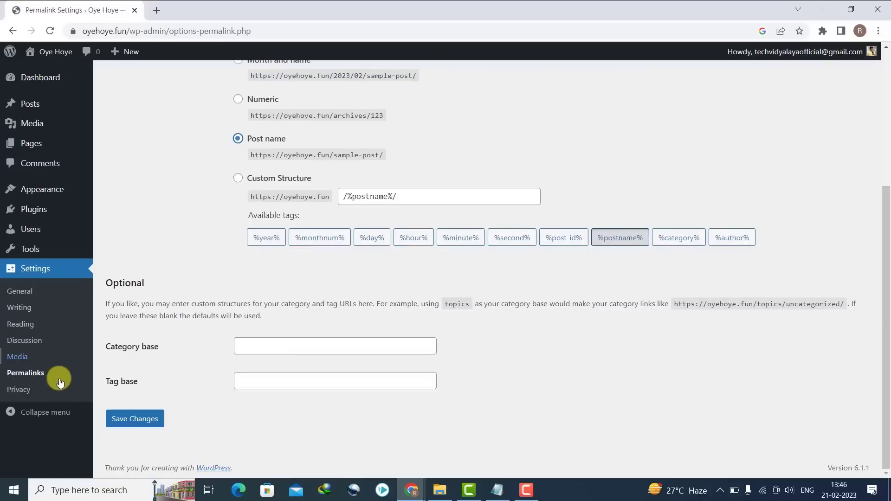
pyautogui.click(128, 410)
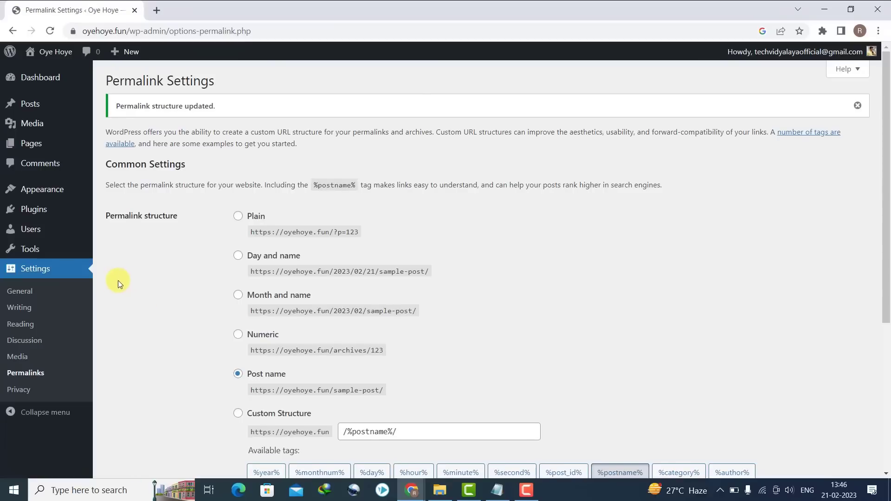
# - Search for the GeneratePress theme, then install and activate it
pyautogui.moveTo(33, 195)
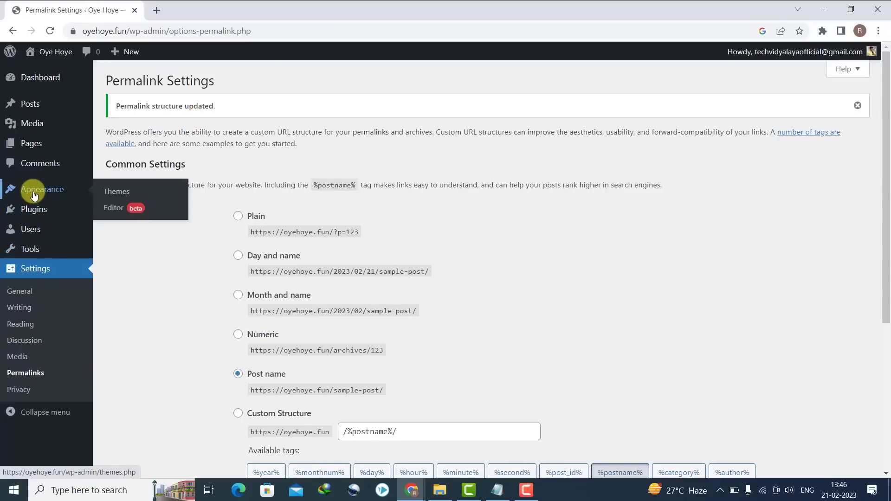
pyautogui.click(105, 191)
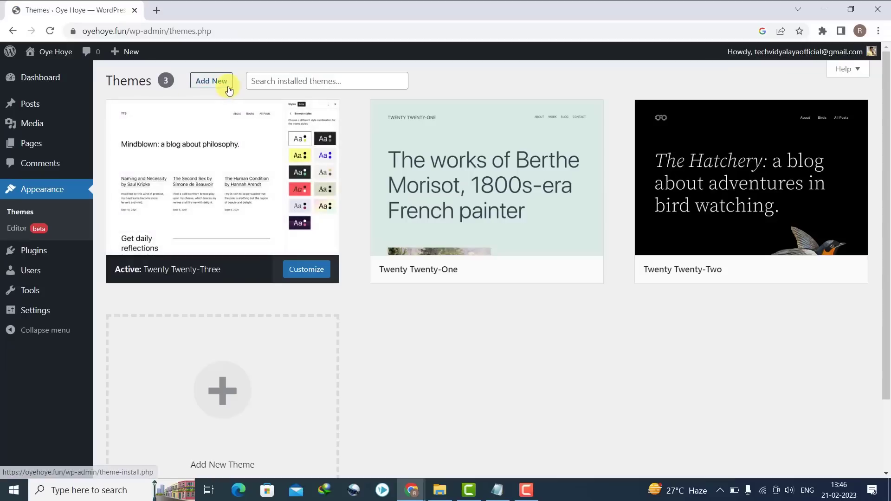
pyautogui.click(229, 88)
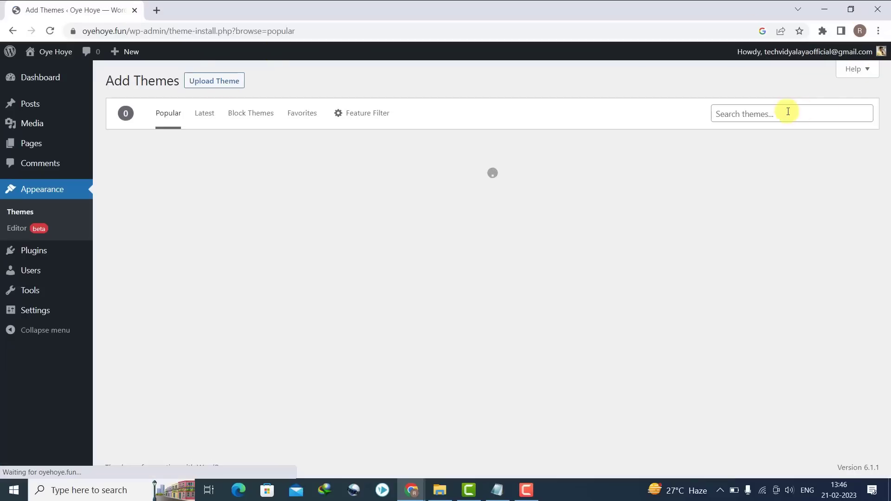
pyautogui.click(787, 112)
pyautogui.click(779, 138)
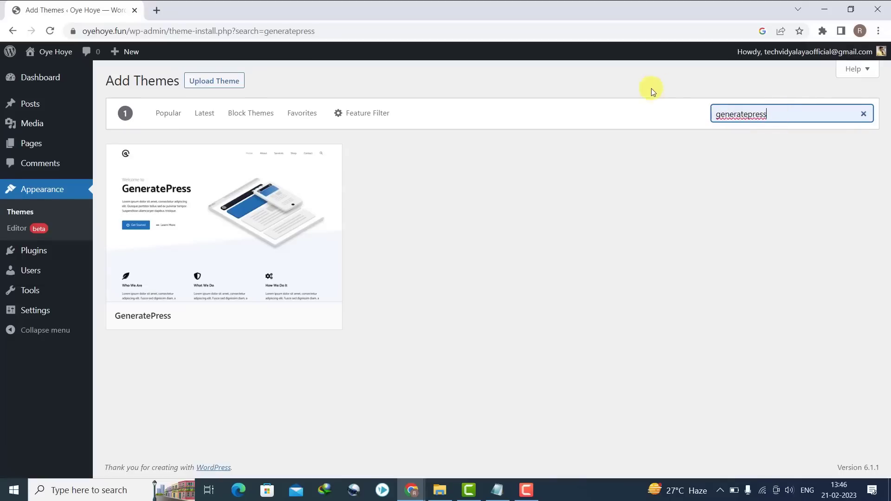
pyautogui.moveTo(270, 223)
pyautogui.click(273, 318)
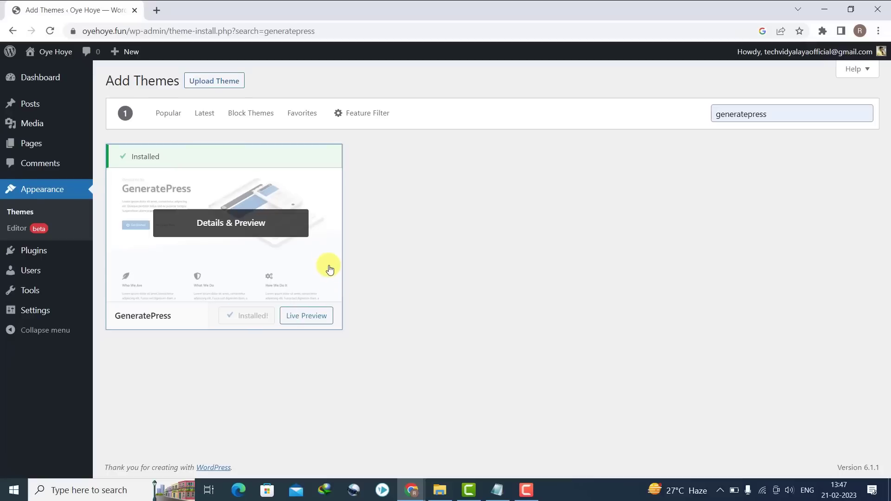
pyautogui.click(247, 316)
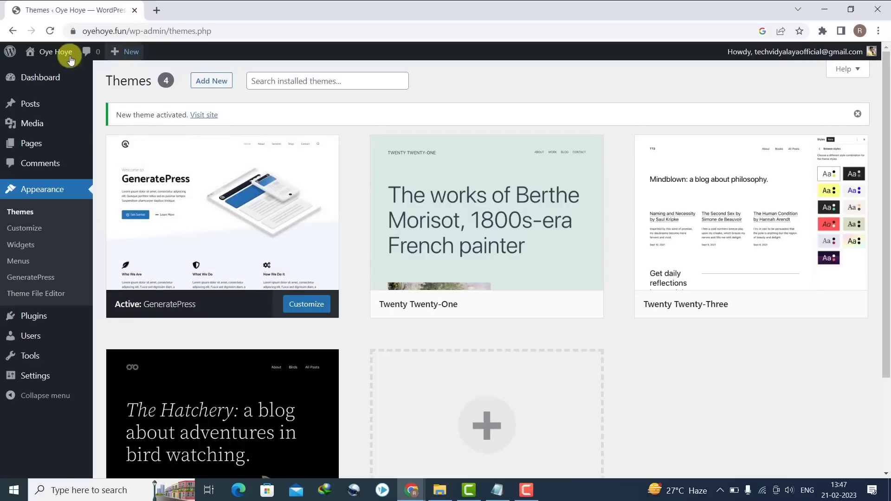
# - Open the live Oye Hoye site in a new tab and reload it to confirm the new theme
pyautogui.moveTo(55, 52)
pyautogui.rightClick(52, 71)
pyautogui.click(66, 78)
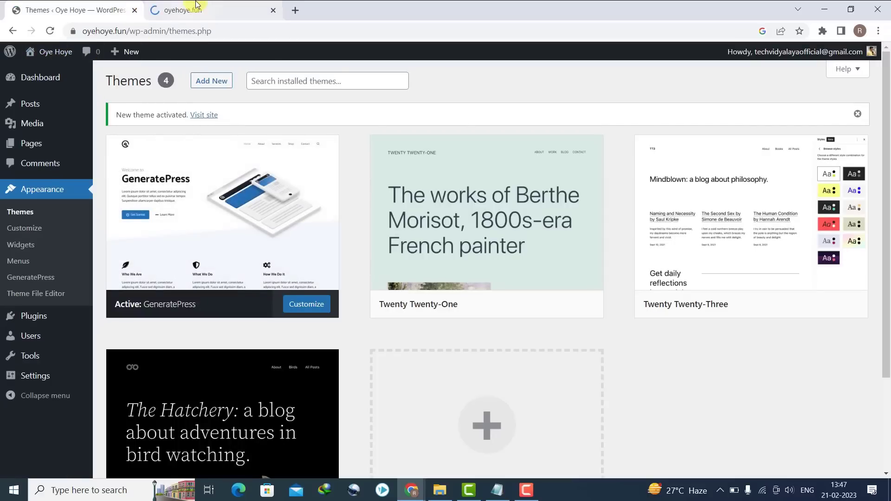
pyautogui.click(194, 4)
pyautogui.click(50, 31)
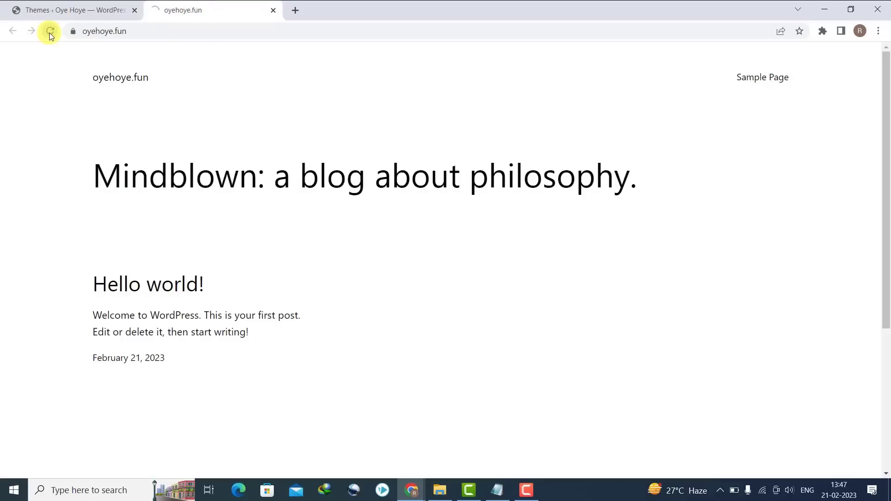
pyautogui.scroll(-1, 886, 273)
pyautogui.scroll(1, 887, 274)
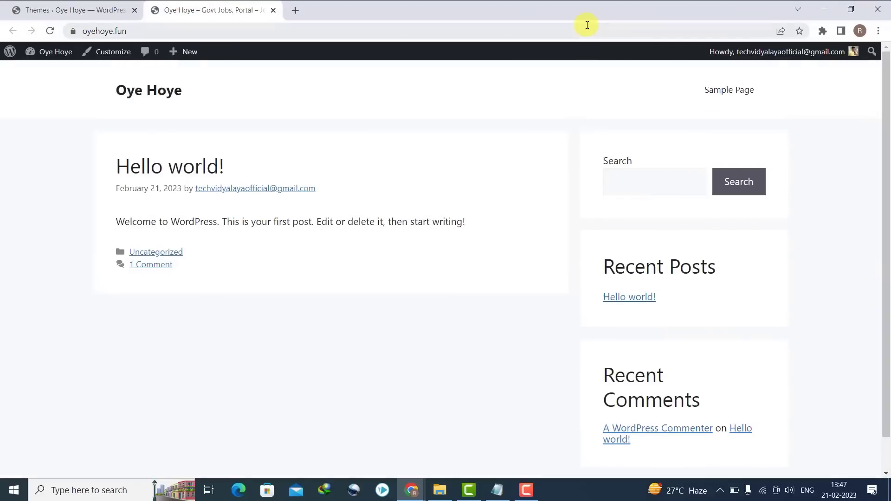
pyautogui.click(105, 3)
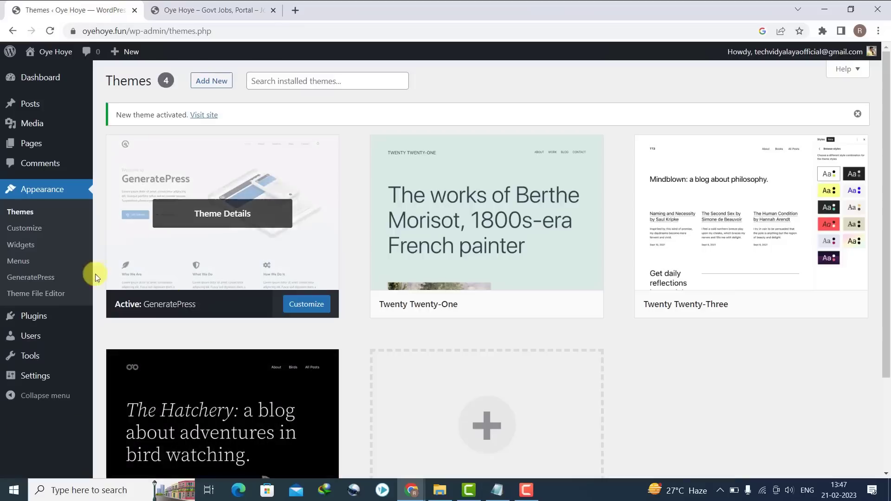
# - Upload gp-premium.zip from Desktop > Wordpress & Blogger and install it as a plugin
pyautogui.moveTo(54, 320)
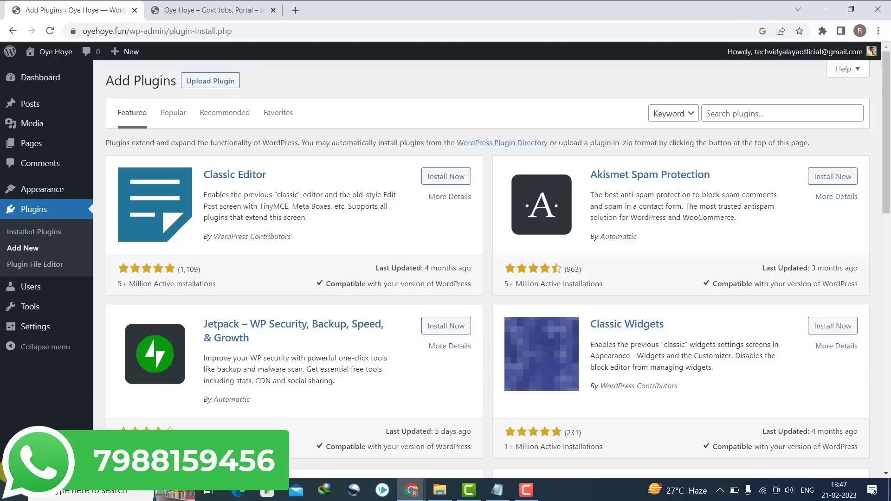
pyautogui.click(223, 81)
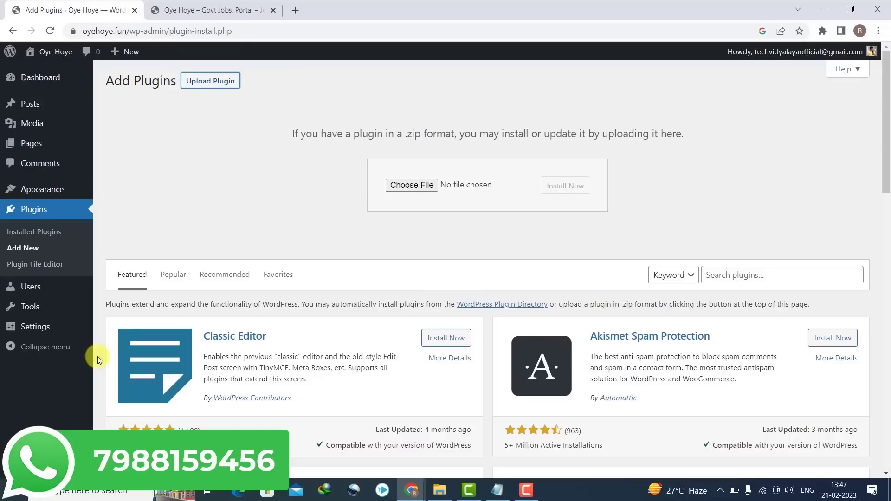
pyautogui.click(402, 188)
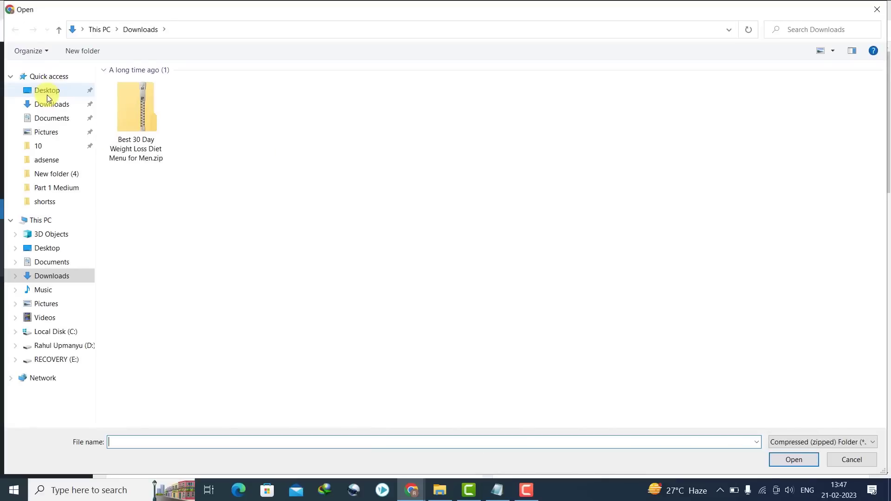
pyautogui.click(48, 91)
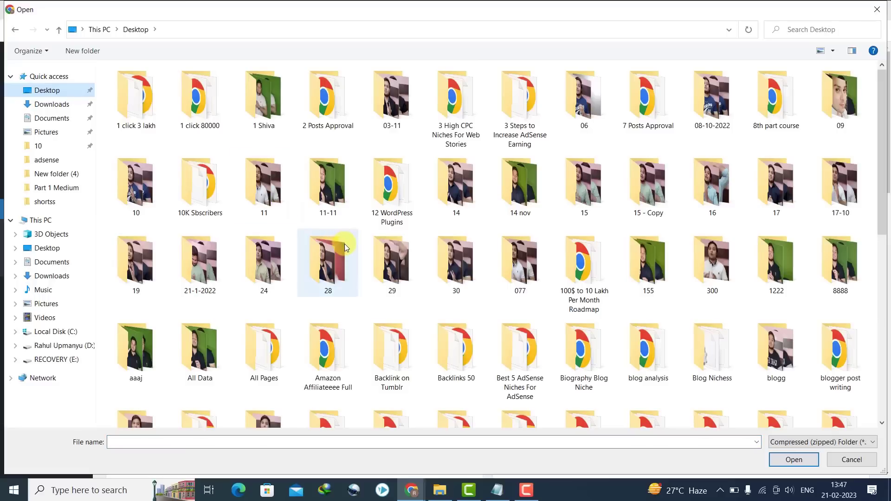
pyautogui.scroll(-10, 328, 246)
pyautogui.doubleClick(783, 367)
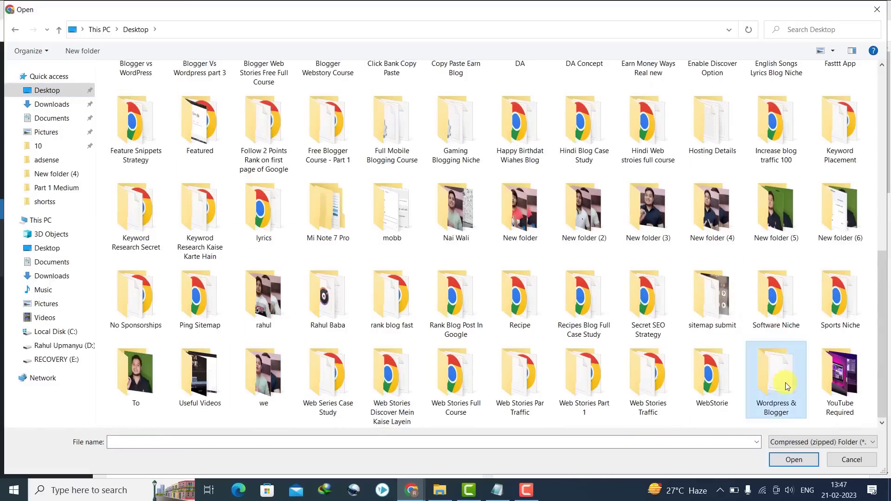
pyautogui.click(162, 111)
pyautogui.doubleClick(162, 112)
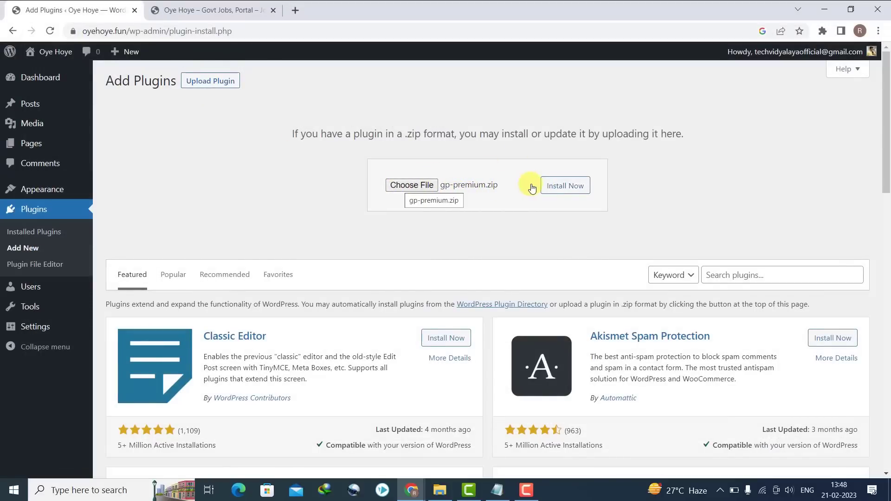
pyautogui.click(565, 187)
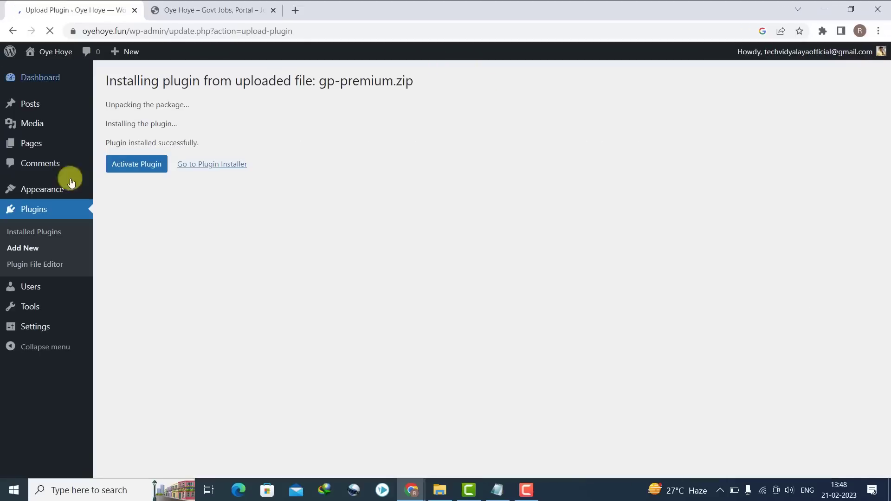
# - Activate the GP Premium plugin and refresh the live site's front page
pyautogui.click(132, 164)
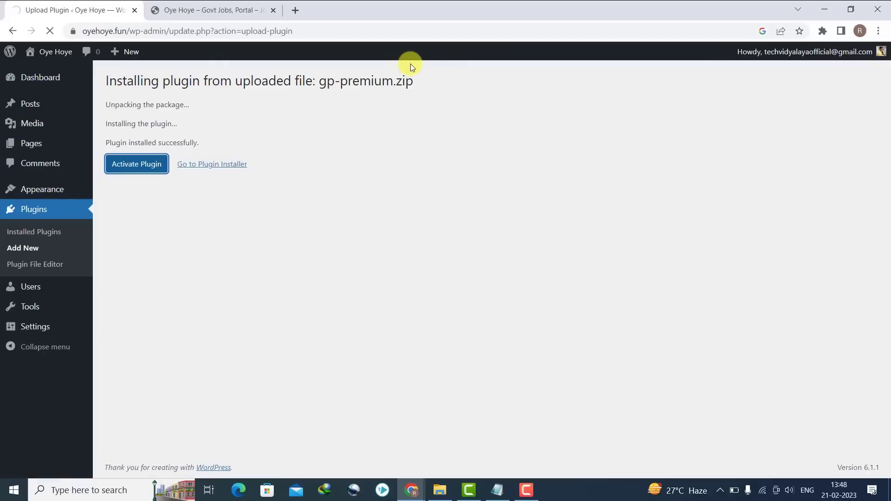
pyautogui.click(160, 10)
pyautogui.click(51, 32)
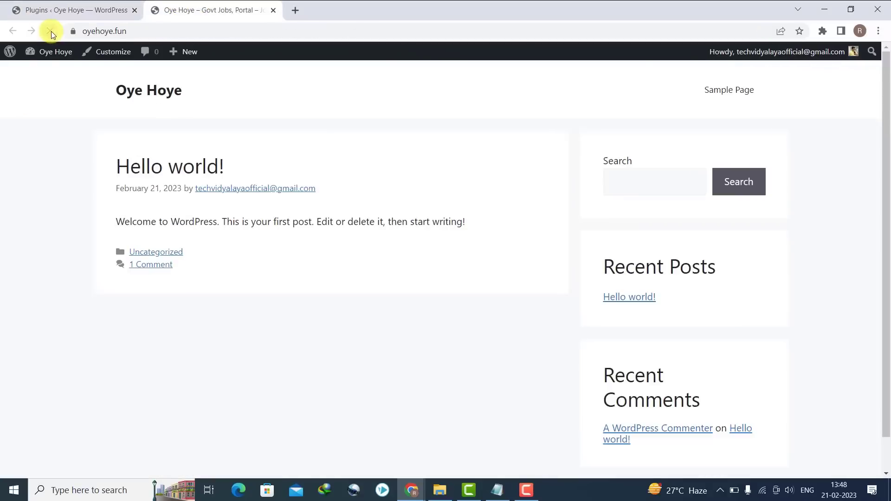
pyautogui.click(54, 9)
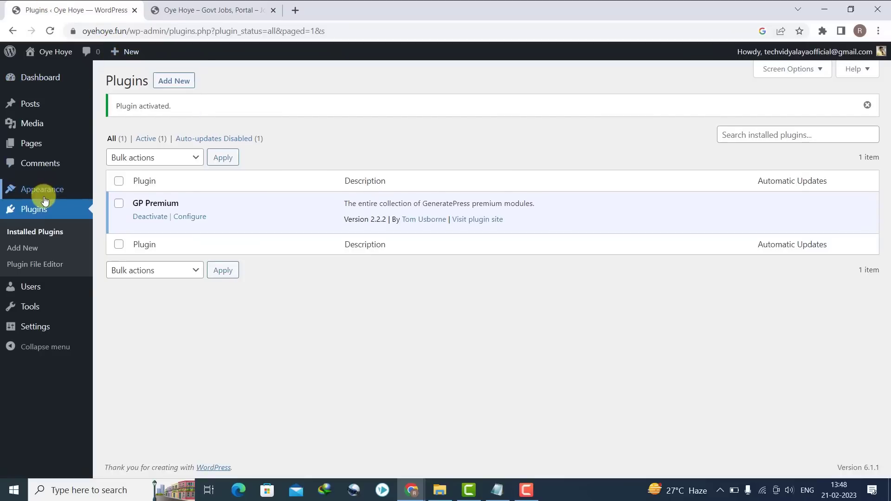
# - Activate the Backgrounds, Blog, Copyright, Disable Elements and Elements GeneratePress modules
pyautogui.moveTo(40, 188)
pyautogui.click(129, 262)
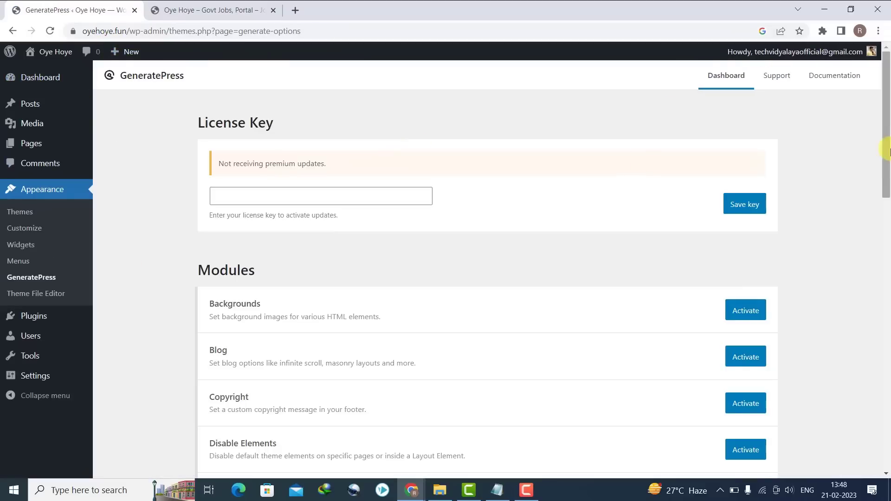
pyautogui.moveTo(887, 151); pyautogui.dragTo(884, 216)
pyautogui.click(756, 119)
pyautogui.click(756, 162)
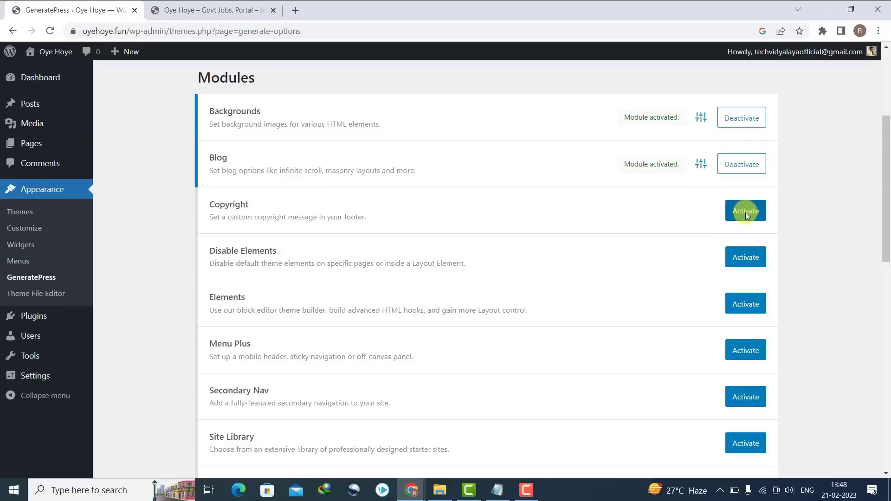
pyautogui.click(740, 211)
pyautogui.click(741, 256)
pyautogui.click(742, 304)
# - Activate the Menu Plus, Secondary Nav, Site Library and Spacing modules, then reload the page
pyautogui.moveTo(887, 222); pyautogui.dragTo(887, 249)
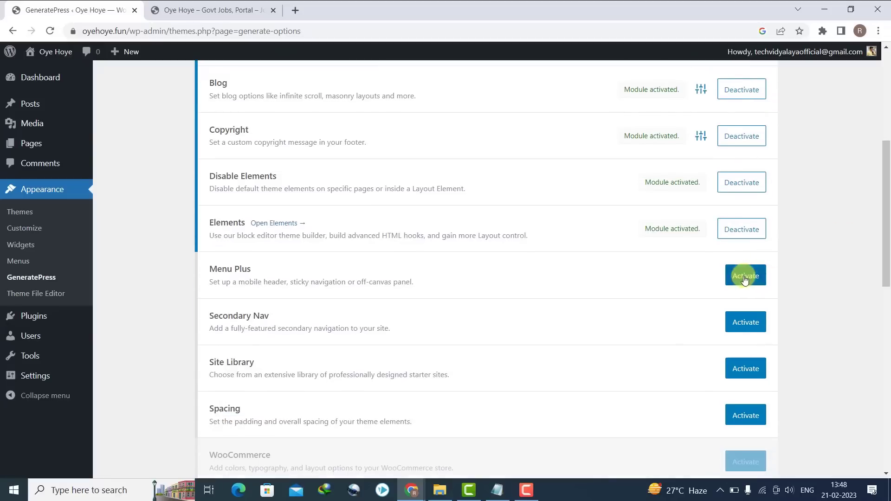
pyautogui.click(743, 276)
pyautogui.click(743, 321)
pyautogui.click(742, 366)
pyautogui.click(739, 412)
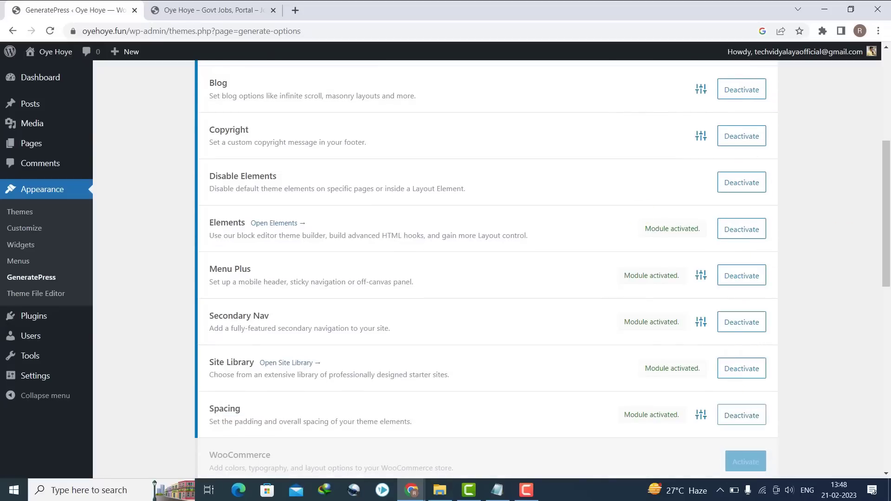
pyautogui.click(51, 30)
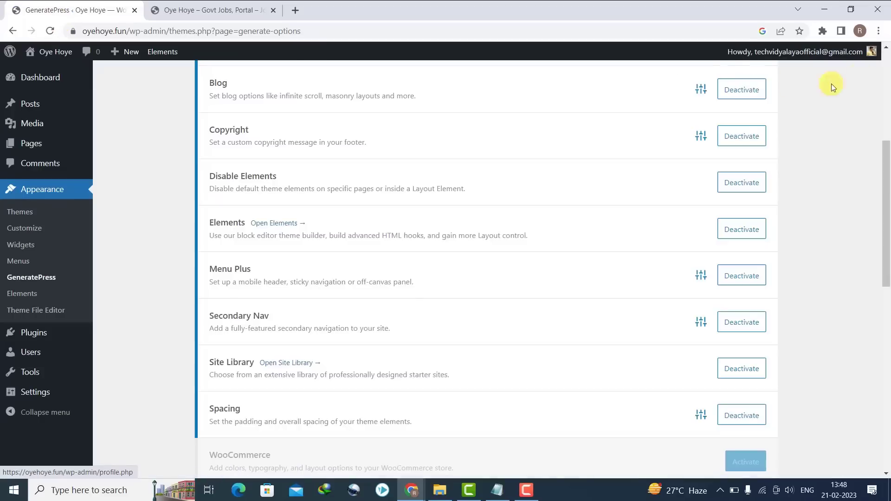
pyautogui.moveTo(887, 234); pyautogui.dragTo(887, 74)
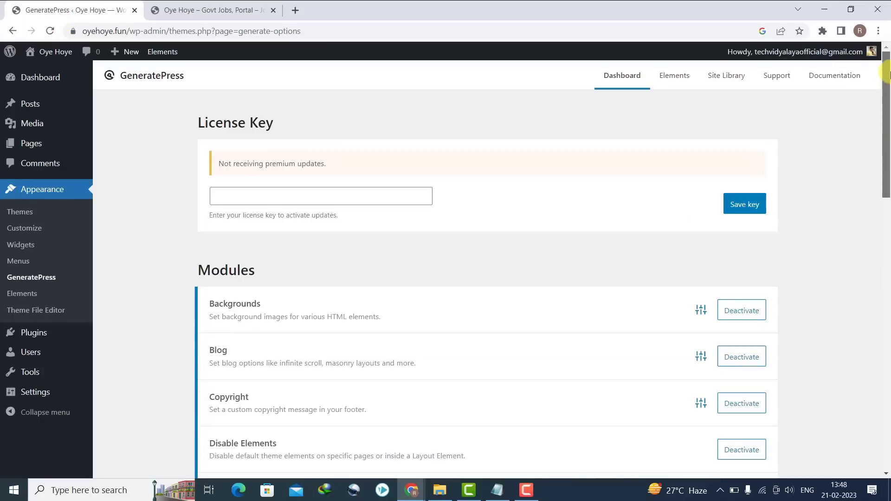
# - Open the Marketer starter site in the GeneratePress Site Library
pyautogui.click(721, 74)
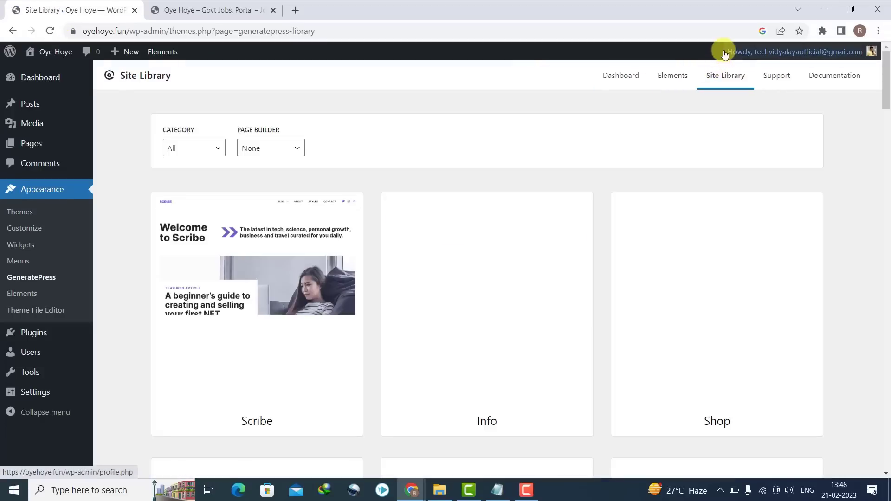
pyautogui.scroll(-3, 887, 135)
pyautogui.scroll(-10, 887, 135)
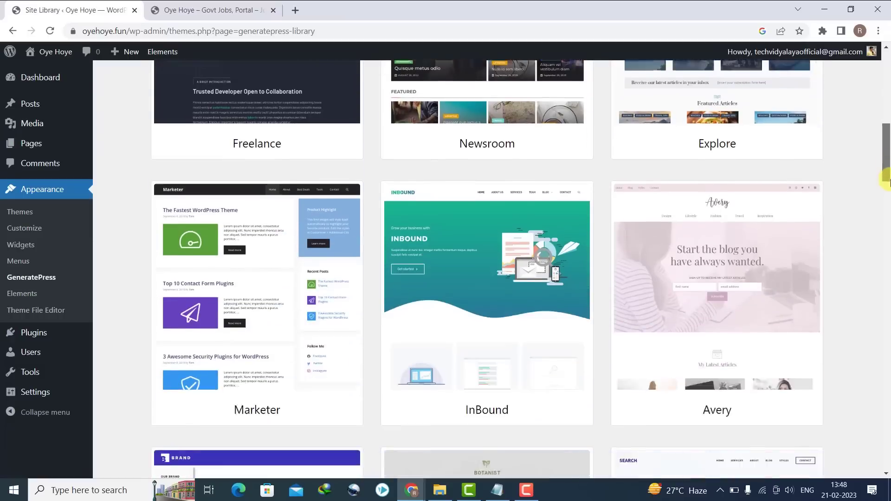
pyautogui.click(279, 292)
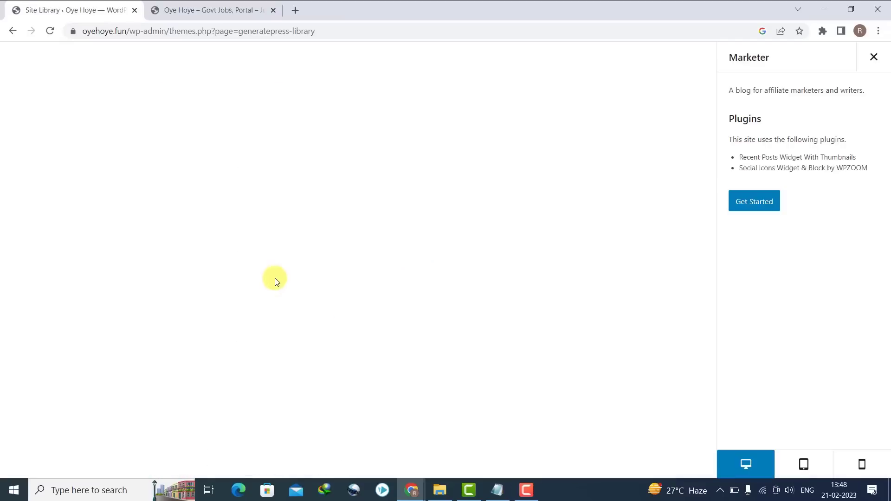
pyautogui.click(752, 201)
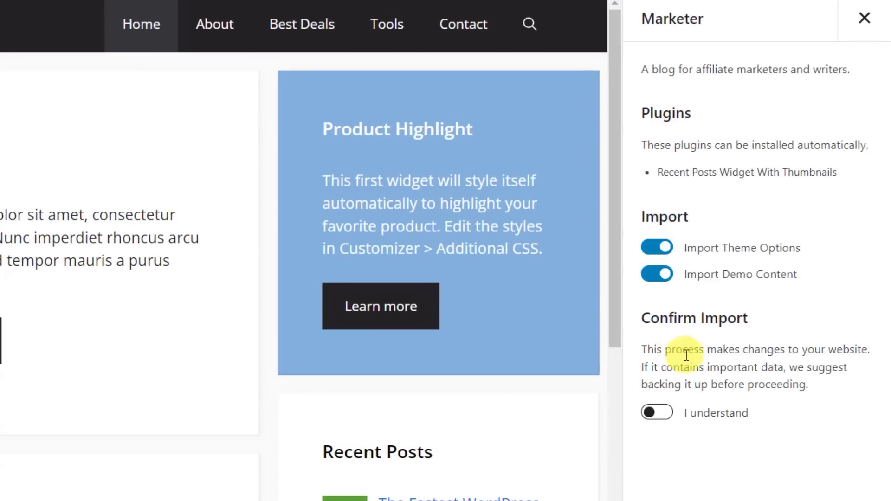
# - Import Marketer's theme options without demo content, then reload the site to check it
pyautogui.click(651, 274)
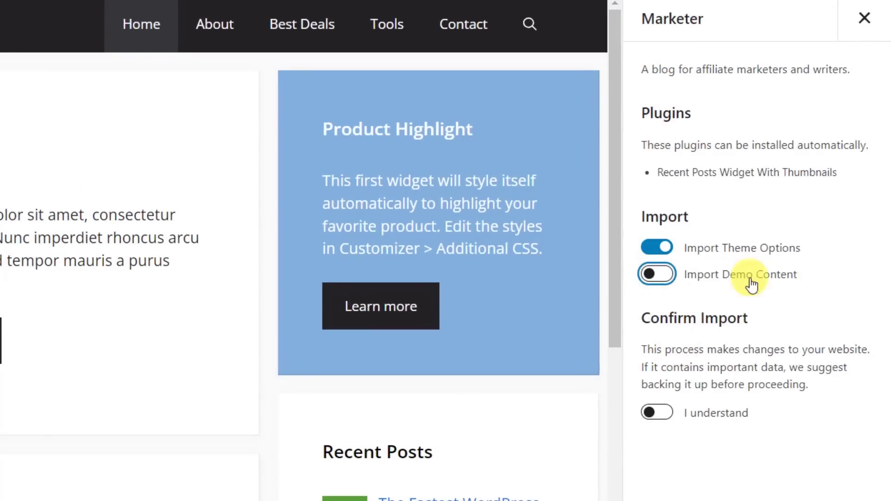
pyautogui.click(651, 413)
pyautogui.click(668, 465)
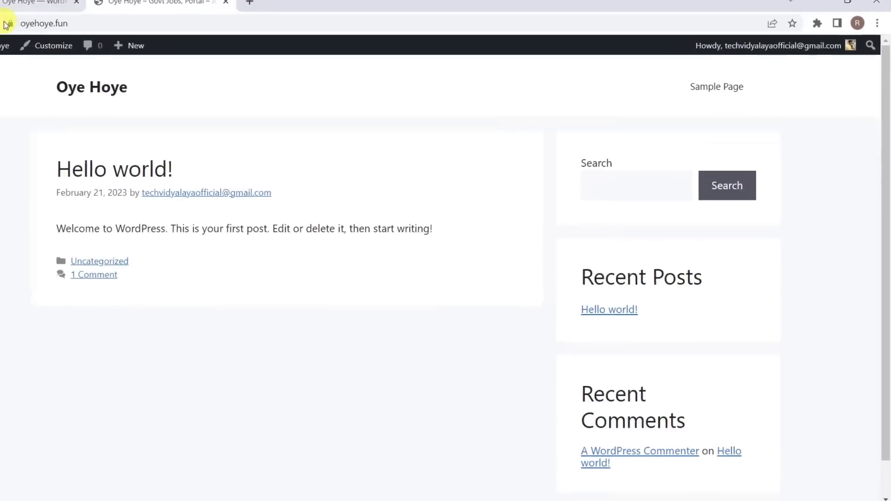
pyautogui.click(51, 31)
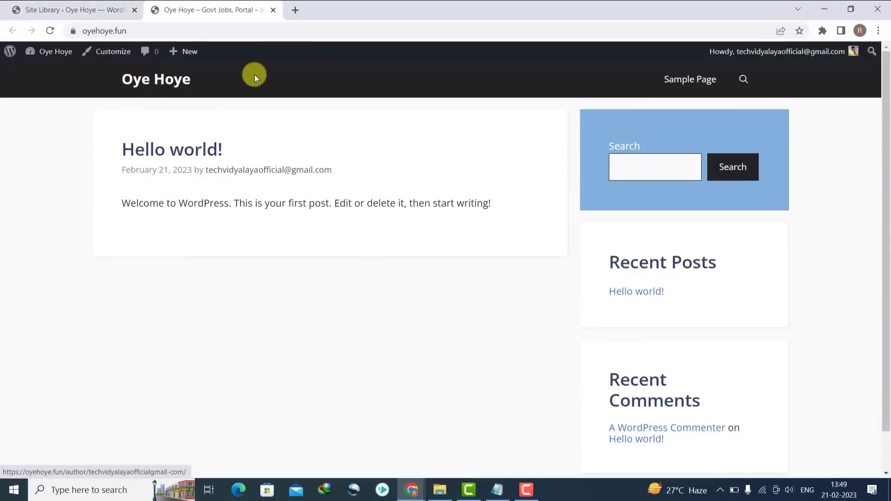
pyautogui.click(65, 10)
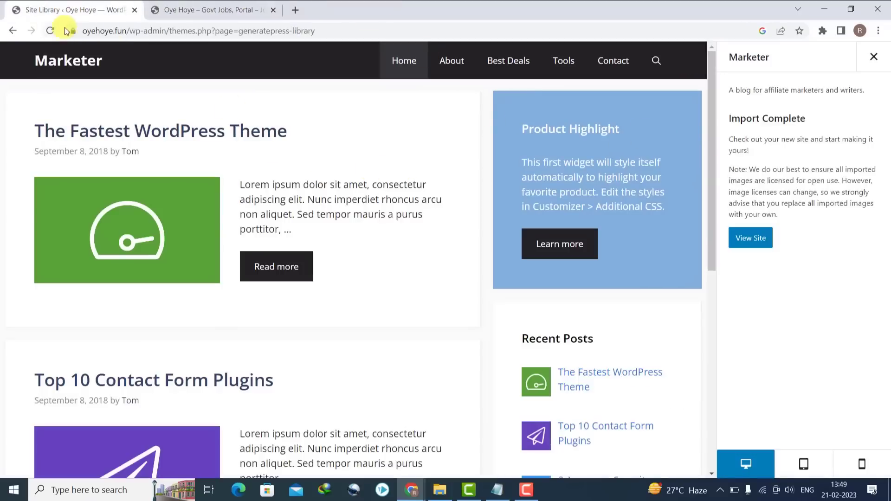
pyautogui.click(49, 31)
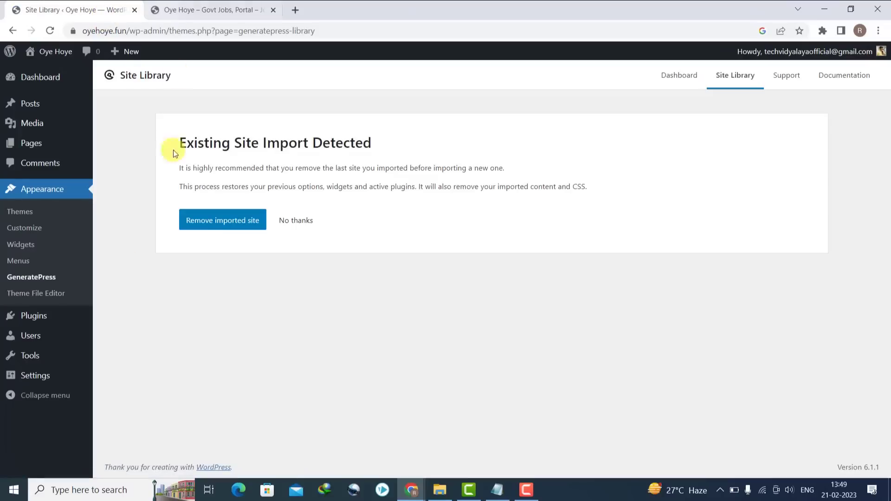
# - Change the Primary Navigation width under Layout from Full to Contained
pyautogui.moveTo(59, 56)
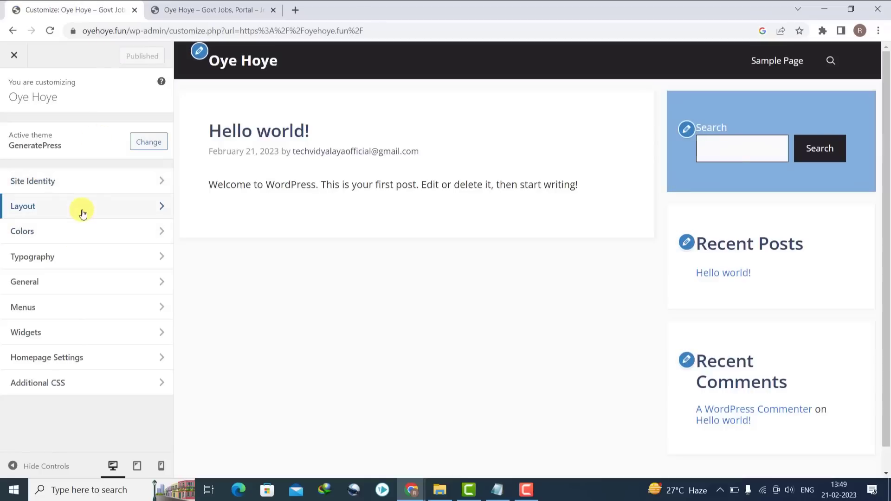
pyautogui.click(116, 205)
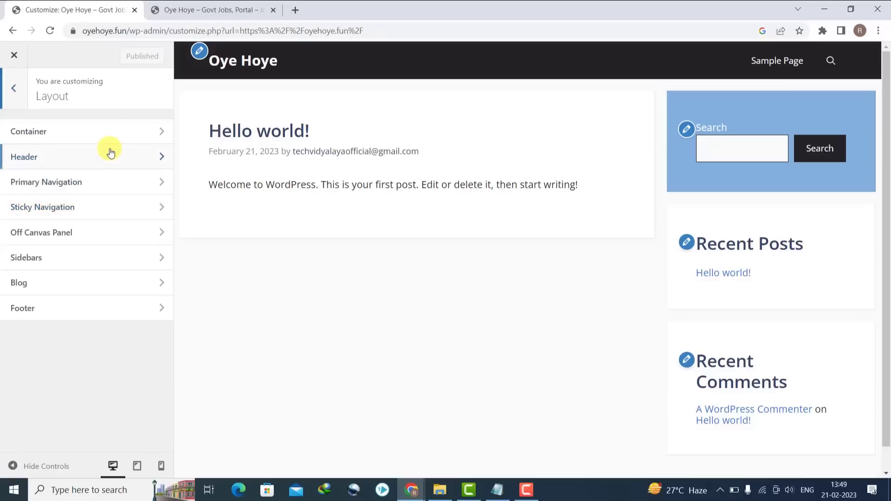
pyautogui.click(102, 185)
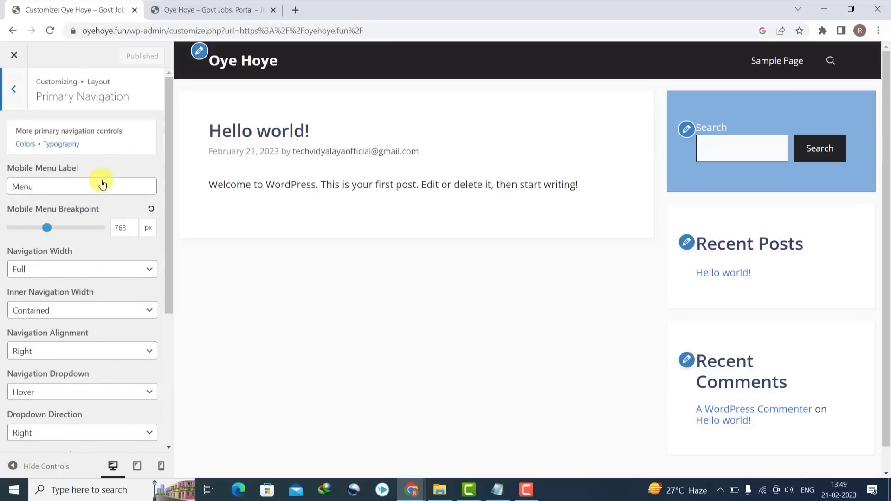
pyautogui.click(39, 268)
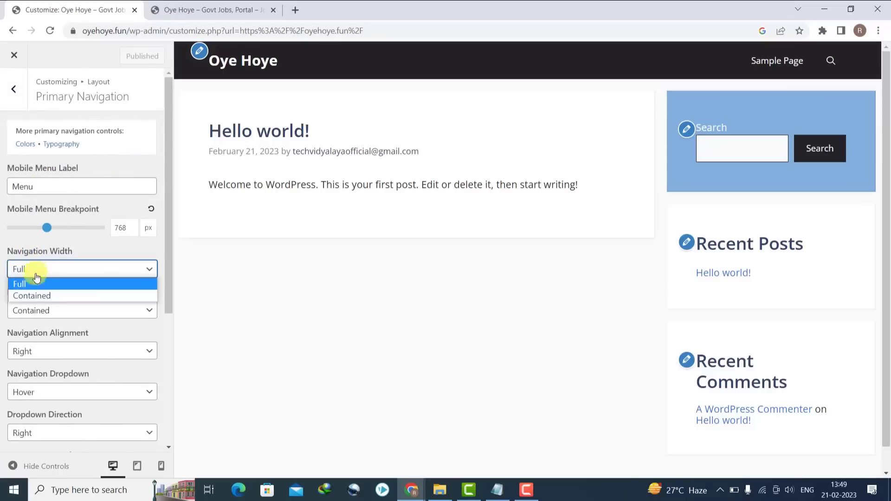
pyautogui.click(30, 294)
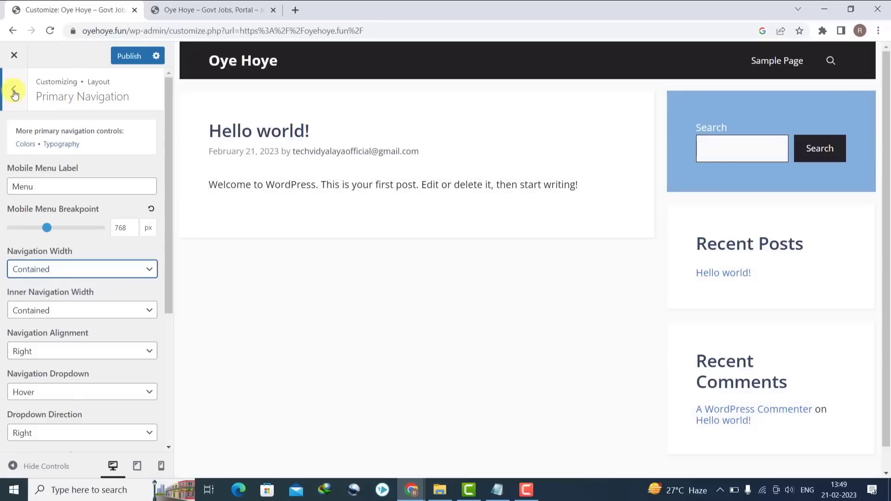
pyautogui.click(13, 90)
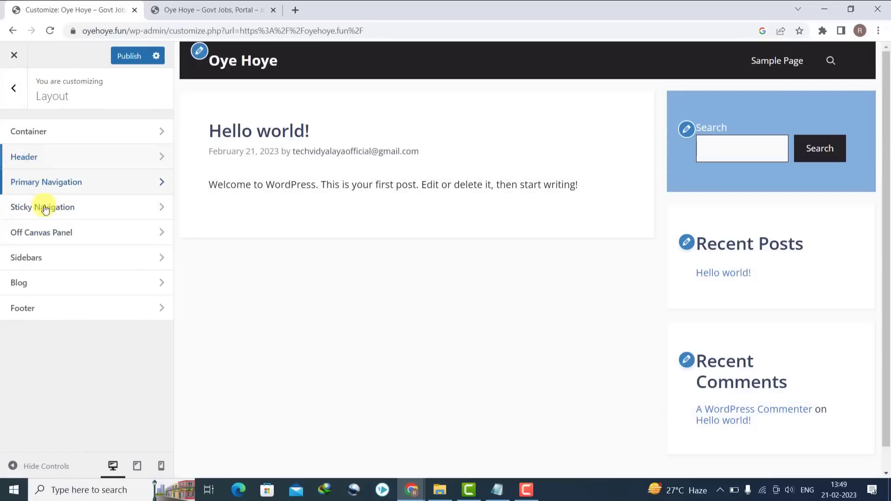
# - Set footer width to Contained, enable Back to Top, choose 3 footer widgets, and publish
pyautogui.click(46, 308)
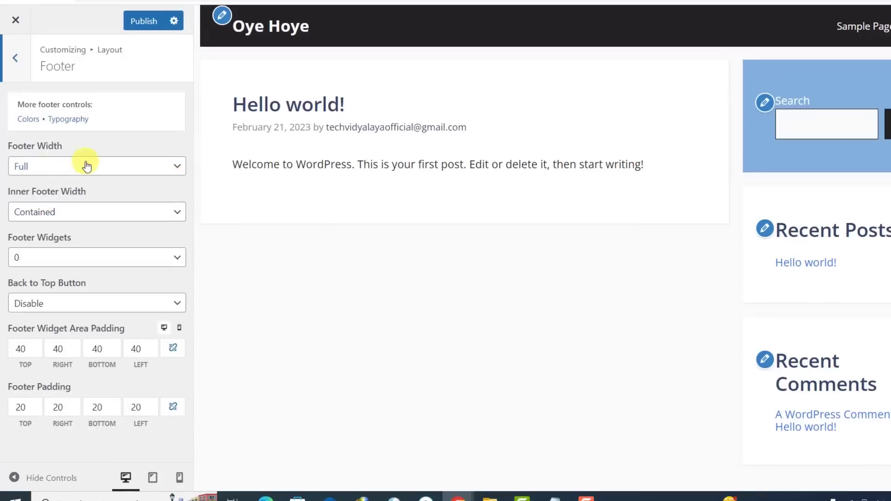
pyautogui.click(40, 167)
pyautogui.click(40, 193)
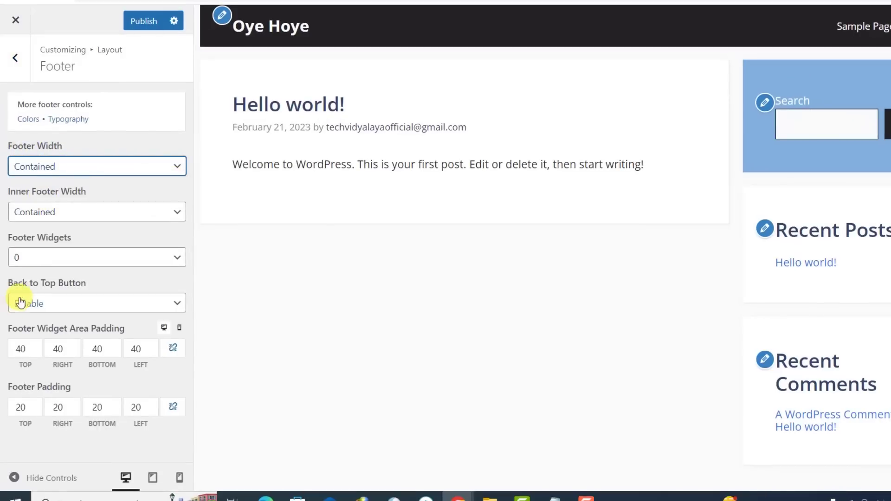
pyautogui.click(44, 305)
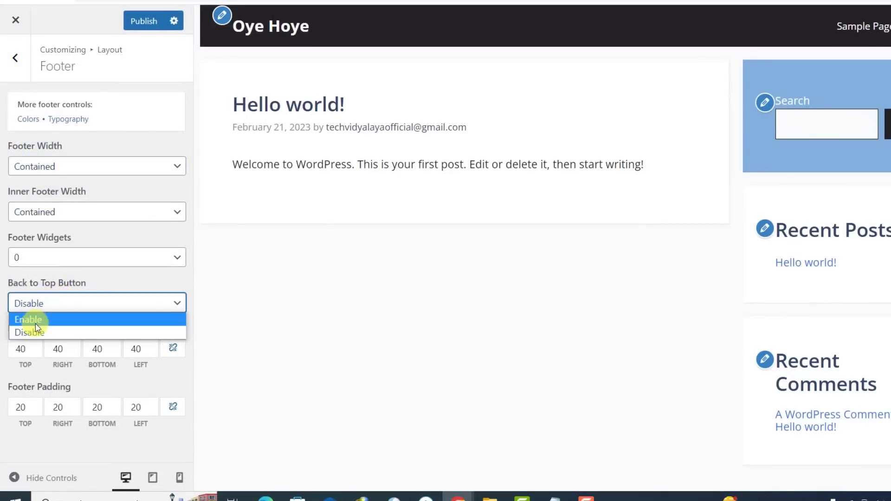
pyautogui.click(35, 324)
pyautogui.click(53, 256)
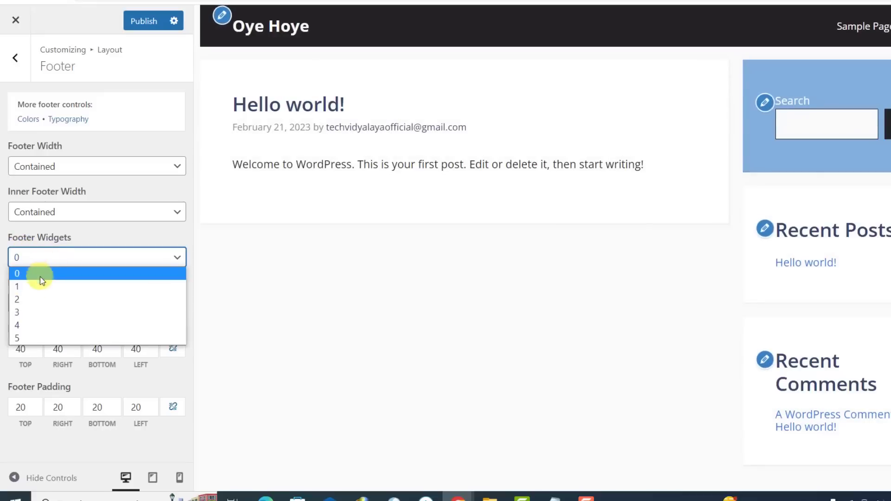
pyautogui.click(26, 312)
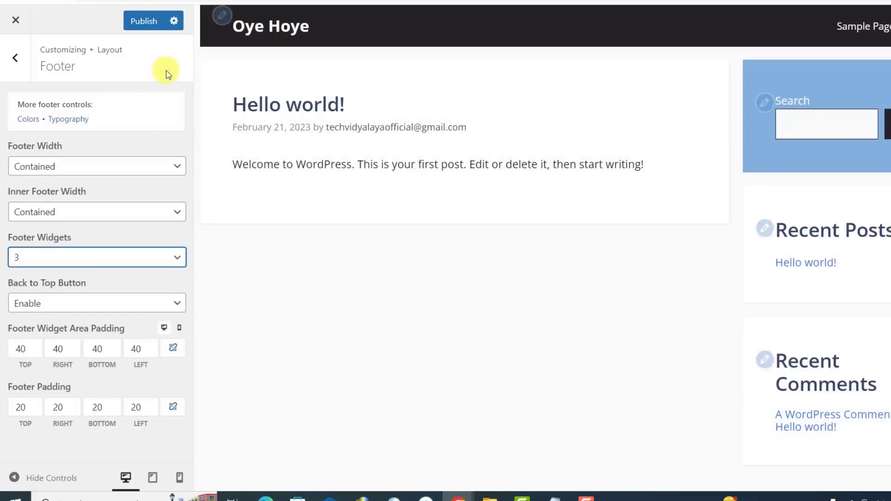
pyautogui.click(143, 20)
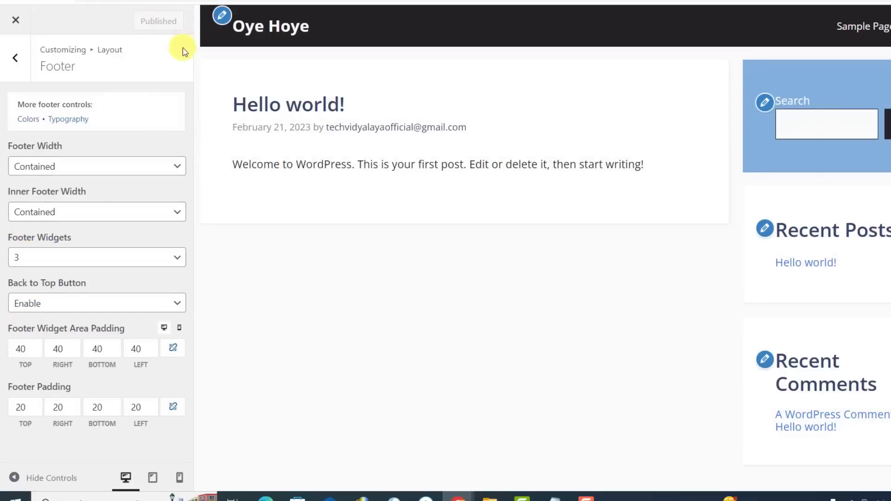
pyautogui.click(16, 60)
pyautogui.click(17, 62)
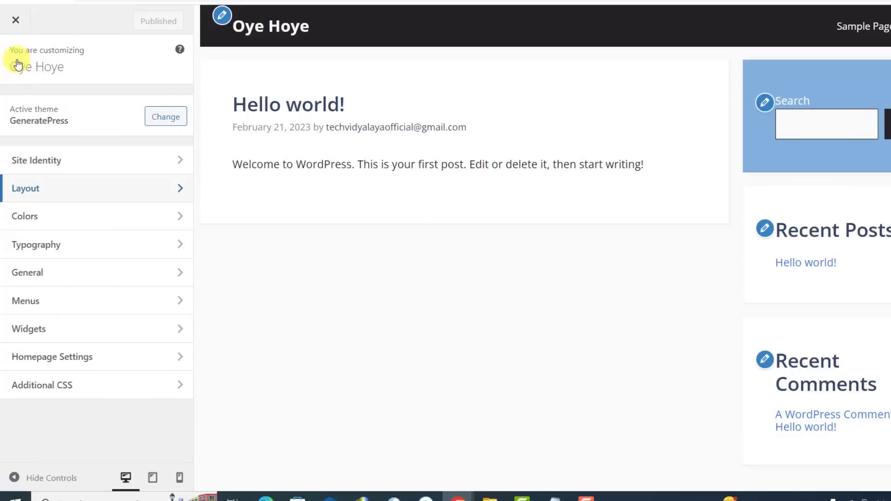
# - In Colors > Primary Navigation, copy the navigation background hex #282121
pyautogui.click(92, 204)
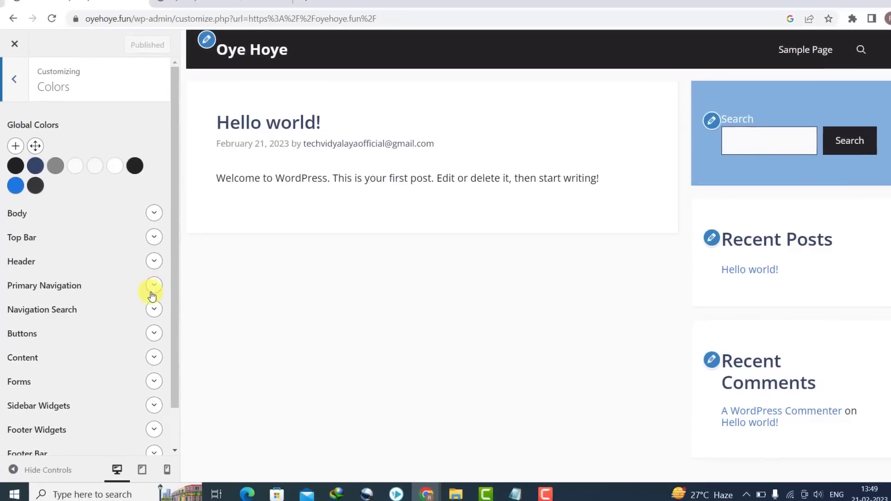
pyautogui.click(153, 289)
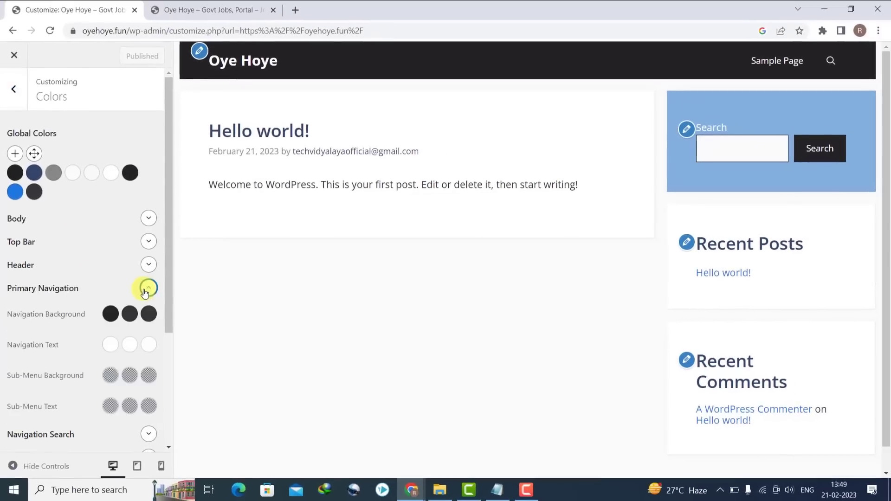
pyautogui.scroll(-3, 167, 307)
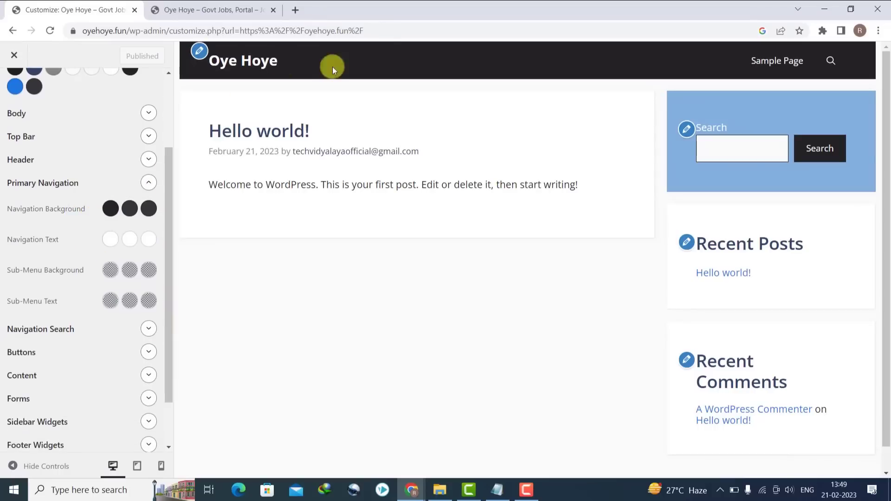
pyautogui.click(108, 208)
pyautogui.moveTo(25, 304)
pyautogui.mouseDown()
pyautogui.moveTo(54, 274)
pyautogui.moveTo(162, 284)
pyautogui.moveTo(172, 321)
pyautogui.moveTo(168, 311)
pyautogui.moveTo(54, 307)
pyautogui.moveTo(54, 321)
pyautogui.moveTo(42, 320)
pyautogui.moveTo(34, 306)
pyautogui.mouseUp()
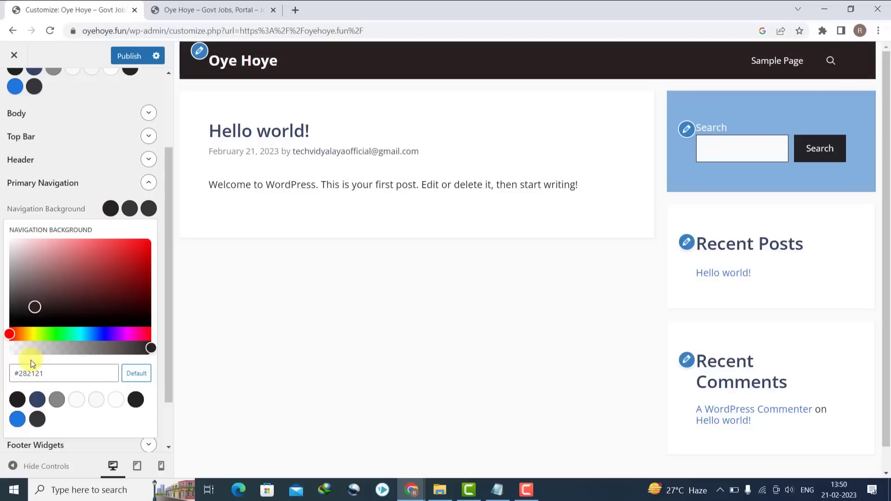
pyautogui.click(27, 373)
pyautogui.rightClick(28, 372)
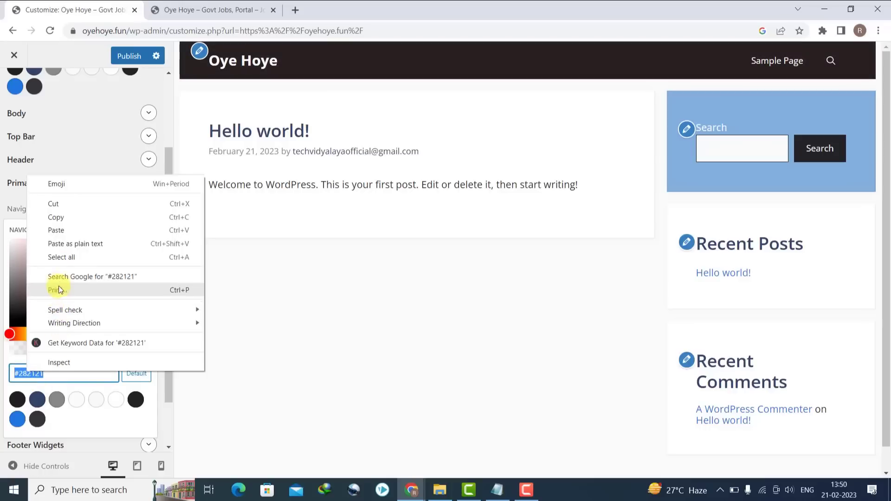
pyautogui.click(56, 217)
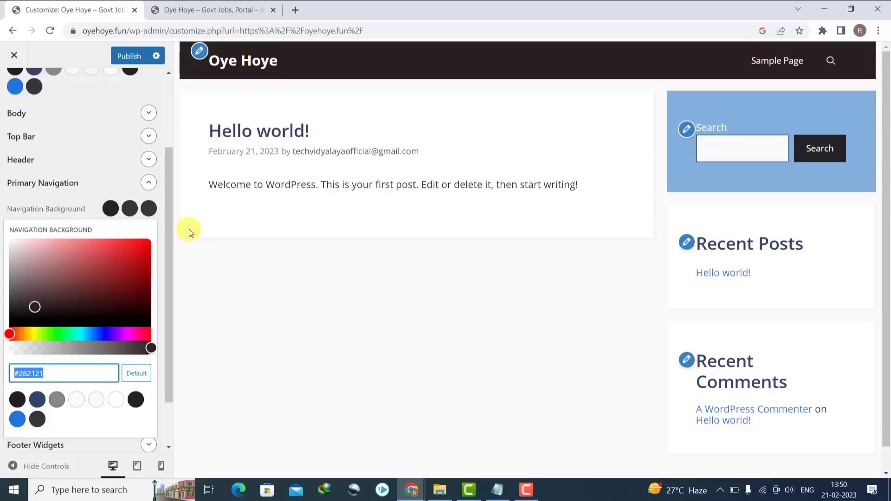
pyautogui.click(192, 191)
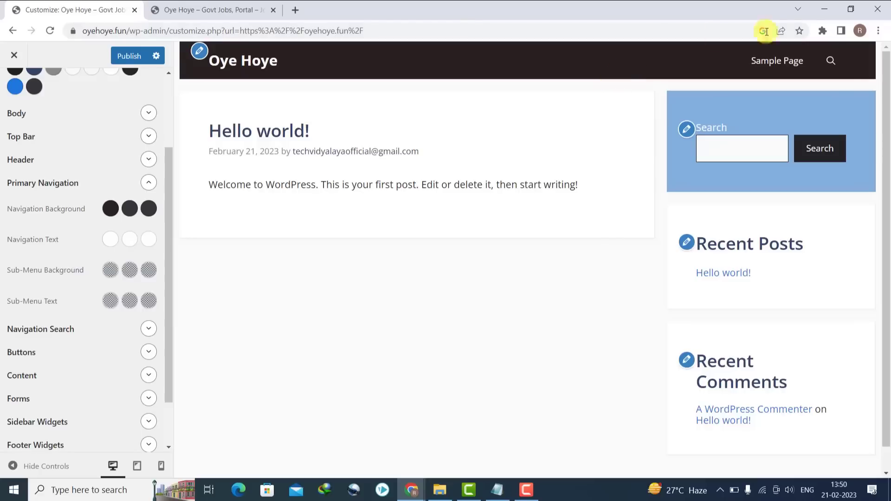
# - With the Sample Page previewed, set the navigation current-page background to #534545
pyautogui.click(781, 65)
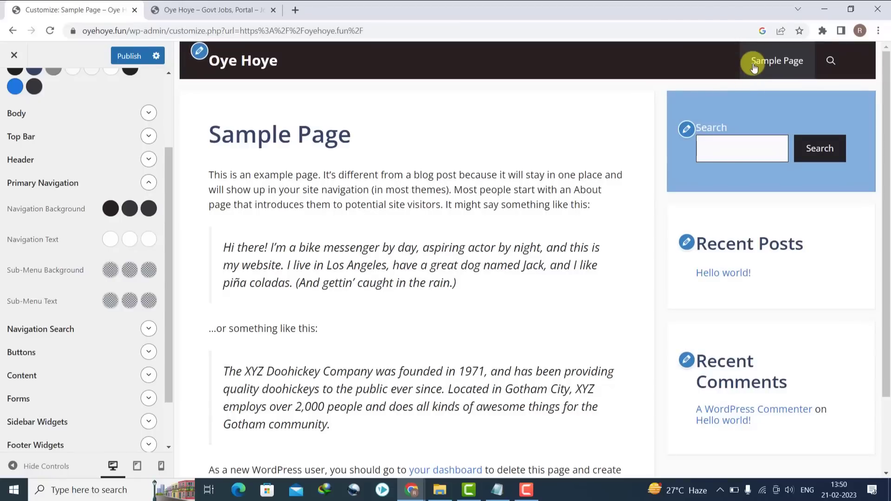
pyautogui.click(148, 208)
pyautogui.tripleClick(70, 373)
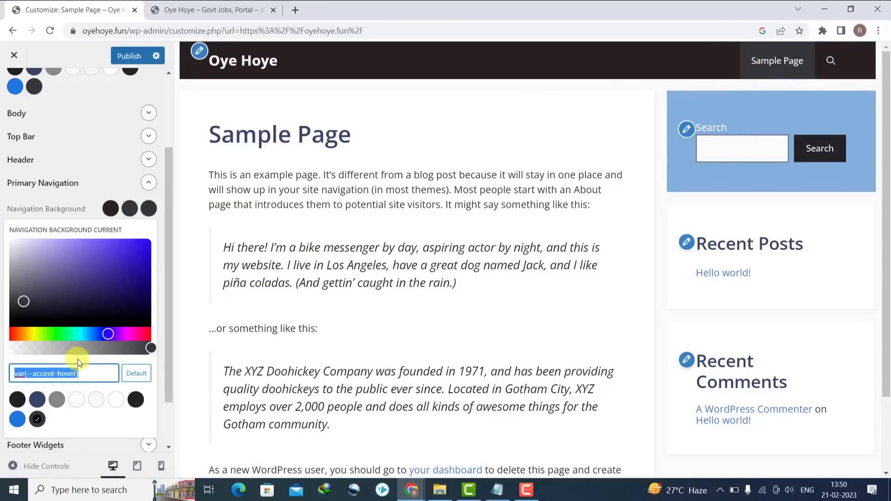
pyautogui.hotkey('ctrl', 'v')
pyautogui.moveTo(34, 309); pyautogui.dragTo(33, 293)
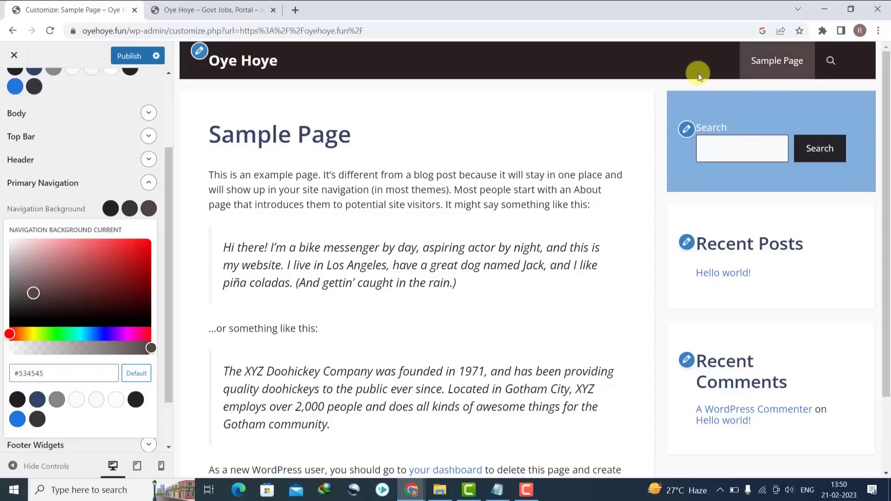
pyautogui.click(333, 116)
# - Copy #534545 and apply it as the navigation hover background colour
pyautogui.click(149, 208)
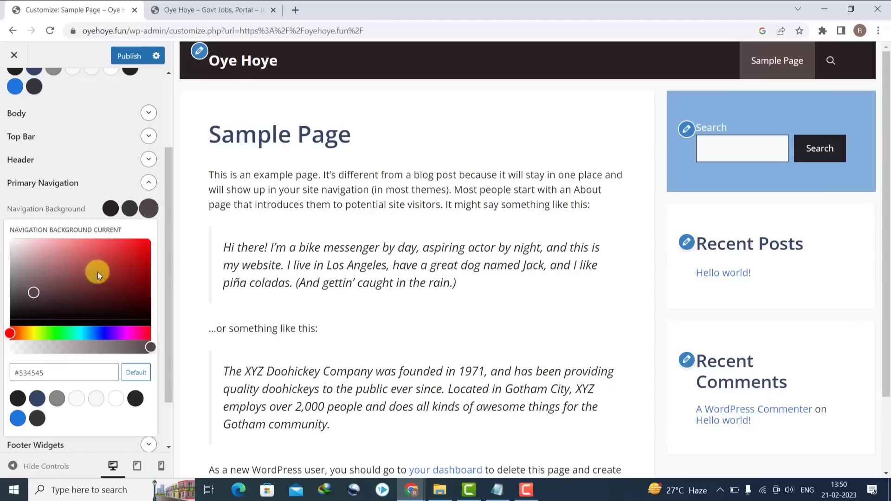
pyautogui.click(62, 369)
pyautogui.hotkey('ctrl', 'a')
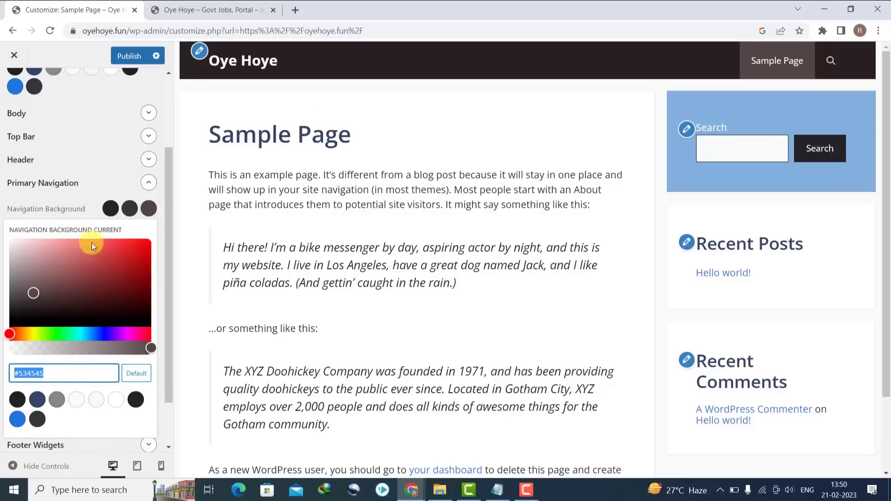
pyautogui.click(130, 209)
pyautogui.tripleClick(88, 365)
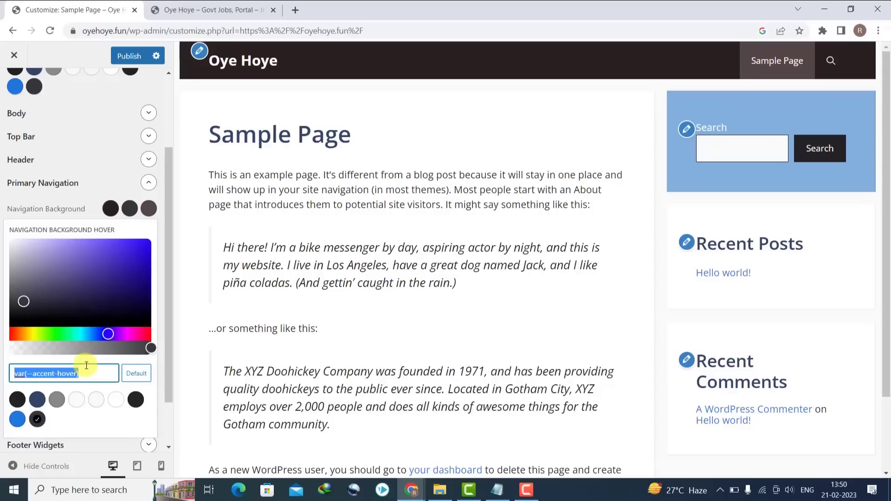
pyautogui.hotkey('ctrl', 'v')
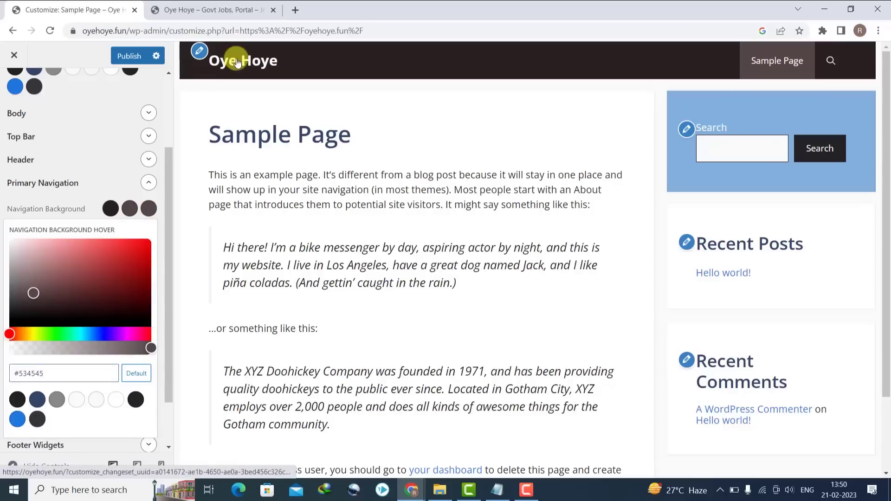
pyautogui.click(235, 60)
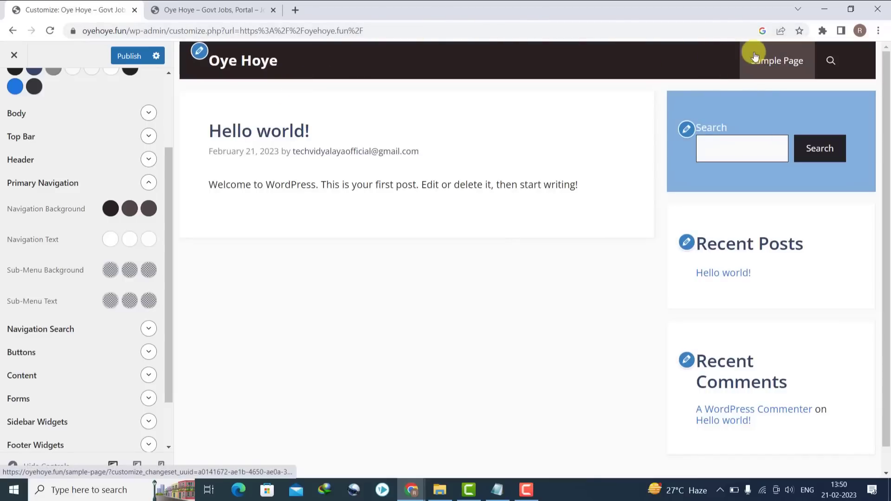
pyautogui.moveTo(165, 213); pyautogui.dragTo(171, 282)
# - Set the Buttons background colour to #282121
pyautogui.click(149, 292)
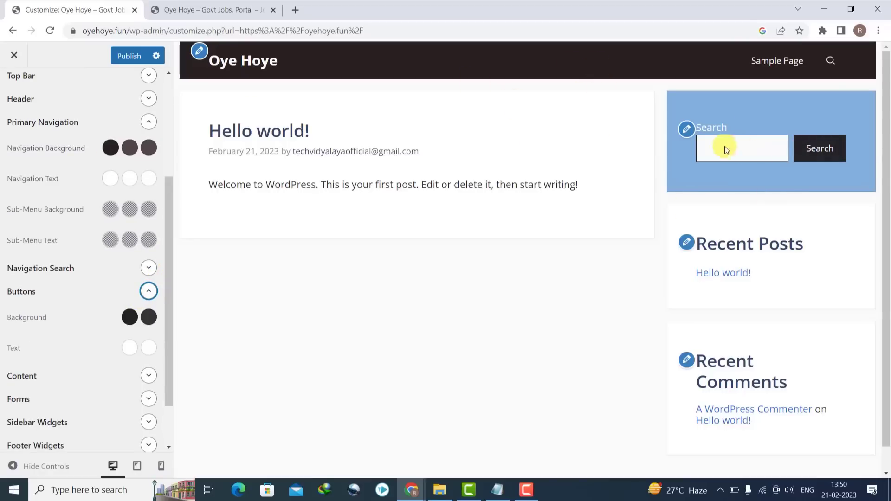
pyautogui.click(111, 148)
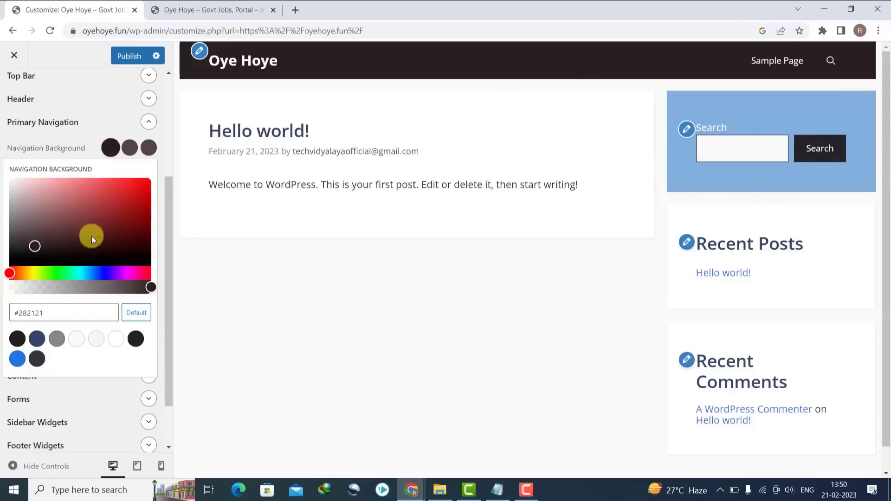
pyautogui.click(55, 314)
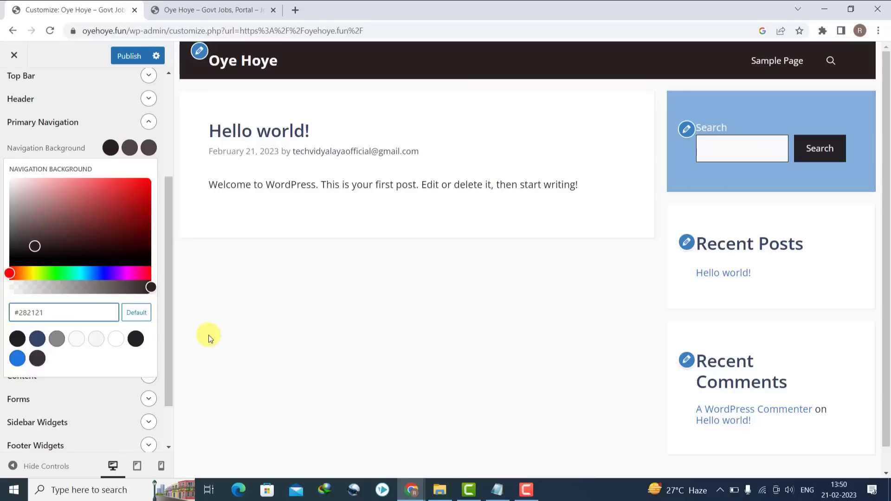
pyautogui.click(162, 319)
pyautogui.click(128, 317)
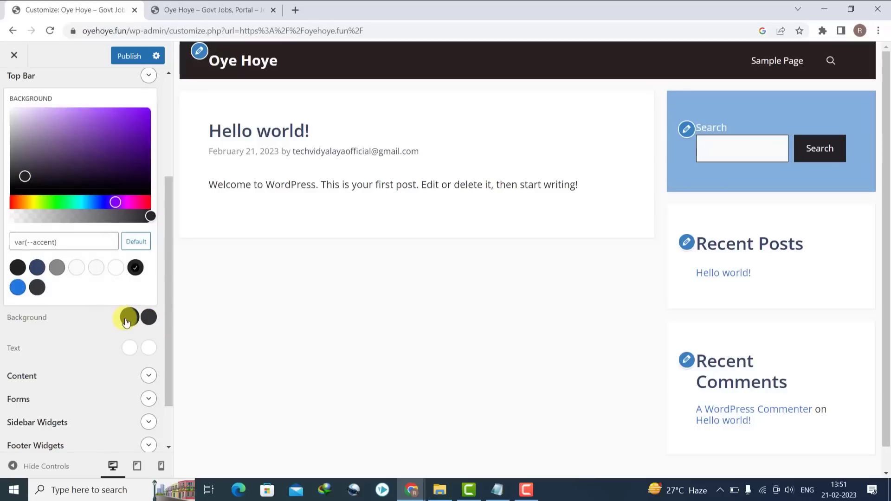
pyautogui.click(74, 246)
pyautogui.hotkey('ctrl', 'v')
pyautogui.click(226, 265)
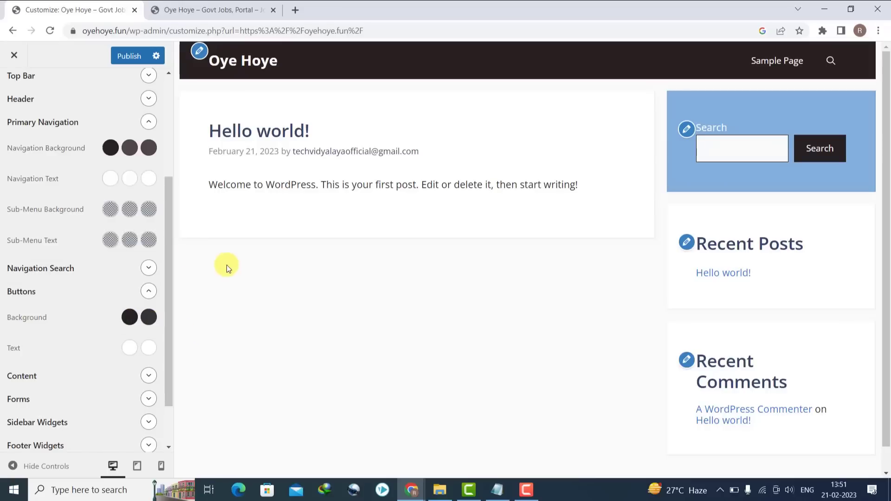
# - Set the Buttons background hover colour to #534545 and recheck the background value
pyautogui.click(149, 158)
pyautogui.click(57, 310)
pyautogui.hotkey('ctrl', 'c')
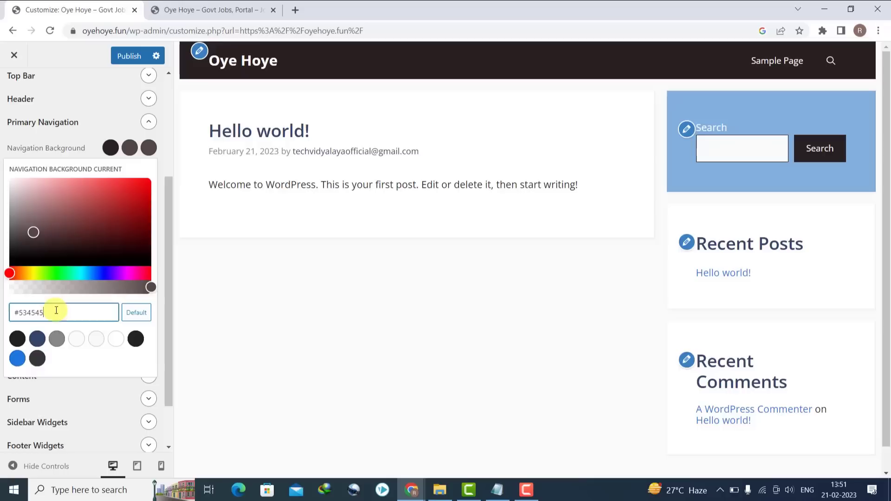
pyautogui.click(202, 324)
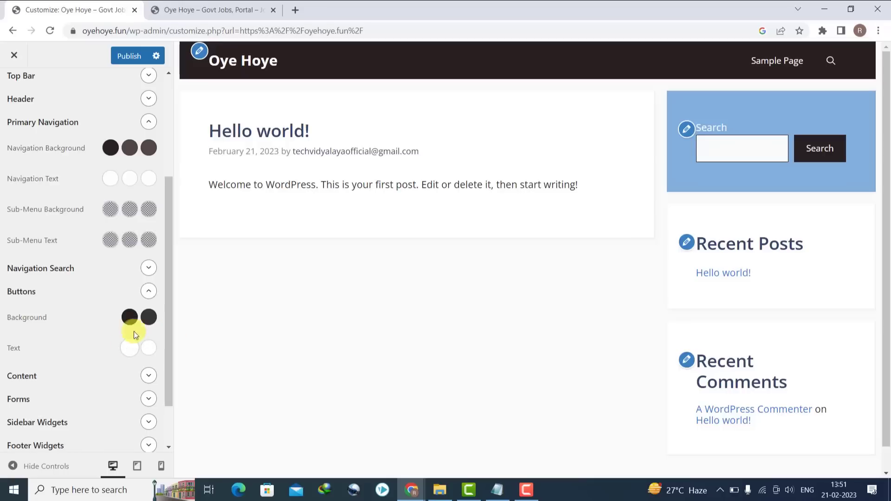
pyautogui.click(153, 317)
pyautogui.hotkey('ctrl', 'v')
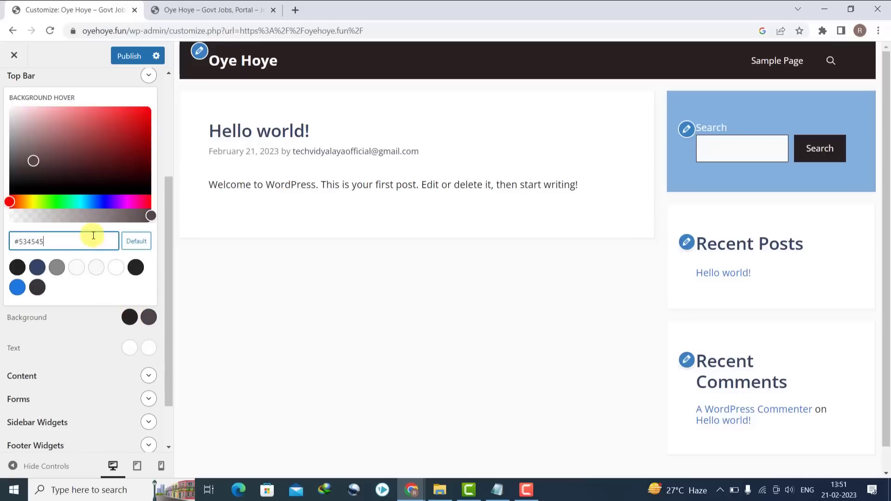
pyautogui.click(325, 293)
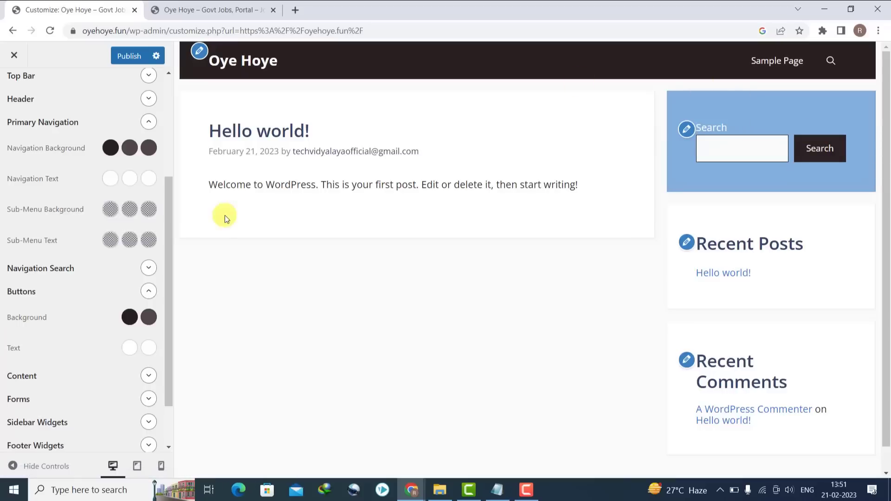
pyautogui.click(130, 318)
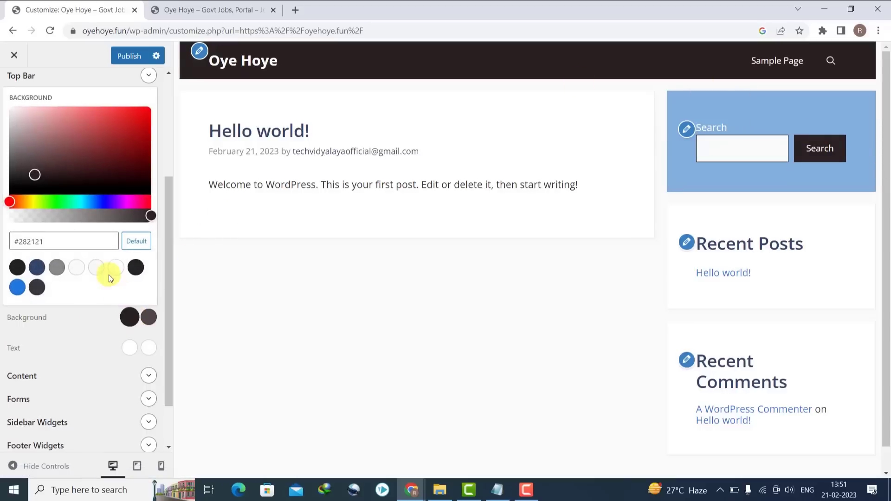
pyautogui.click(214, 271)
pyautogui.scroll(-2, 881, 353)
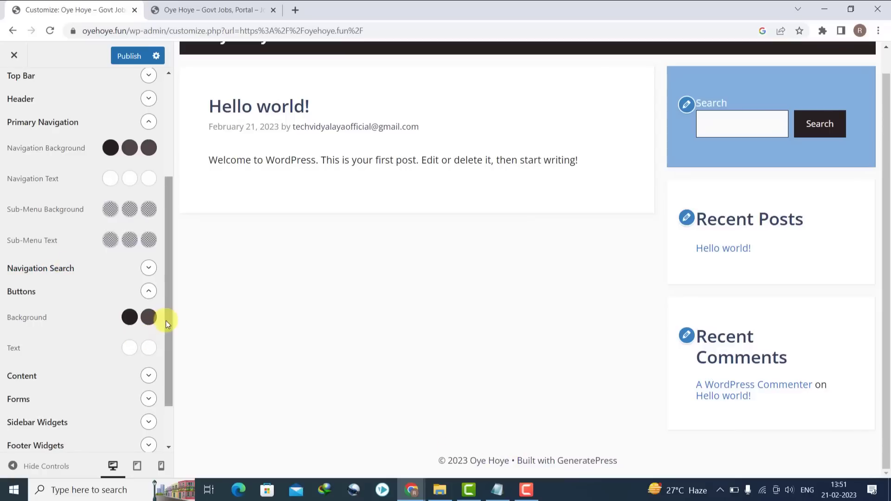
pyautogui.scroll(-1, 165, 321)
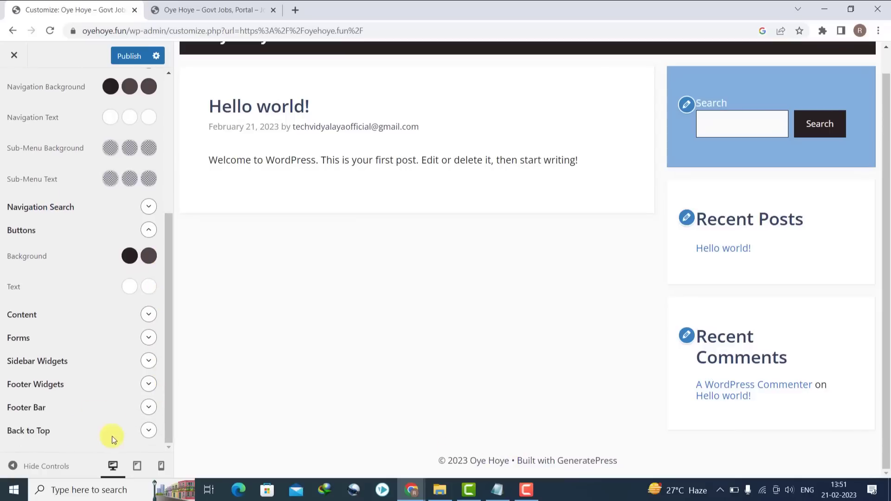
# - Set the footer bar background colour to #282121
pyautogui.click(147, 407)
pyautogui.scroll(-2, 169, 408)
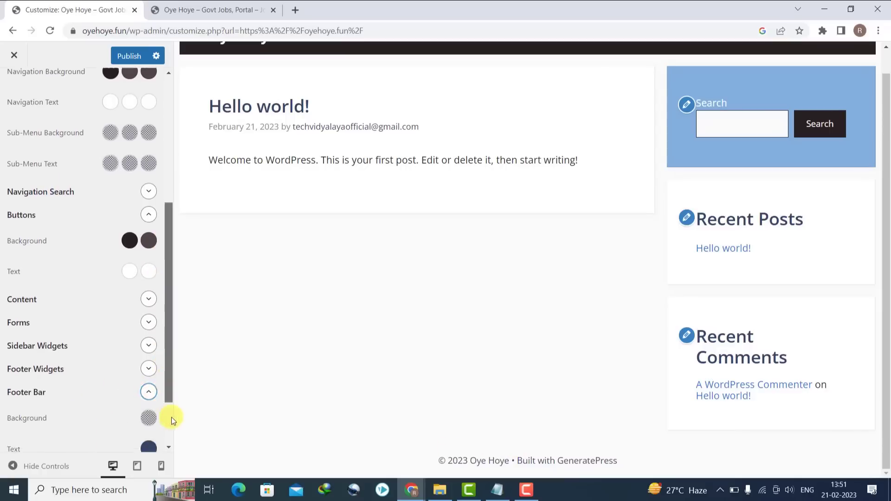
pyautogui.click(148, 343)
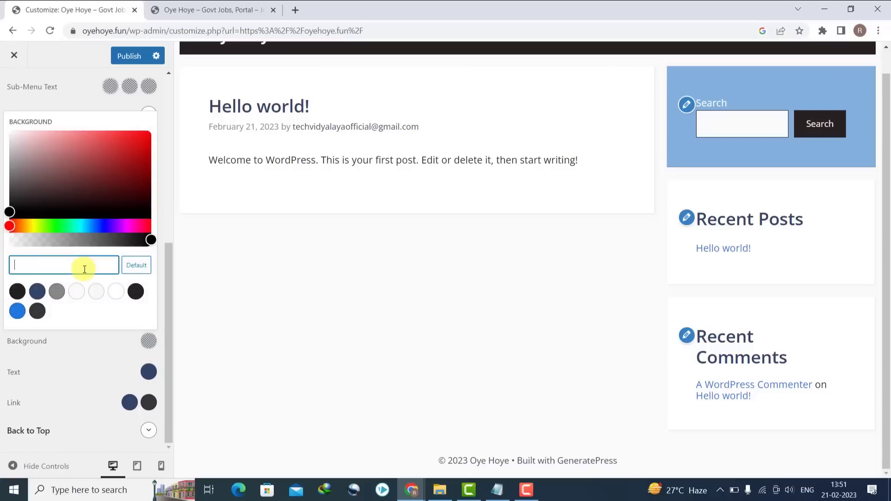
pyautogui.write('#282121')
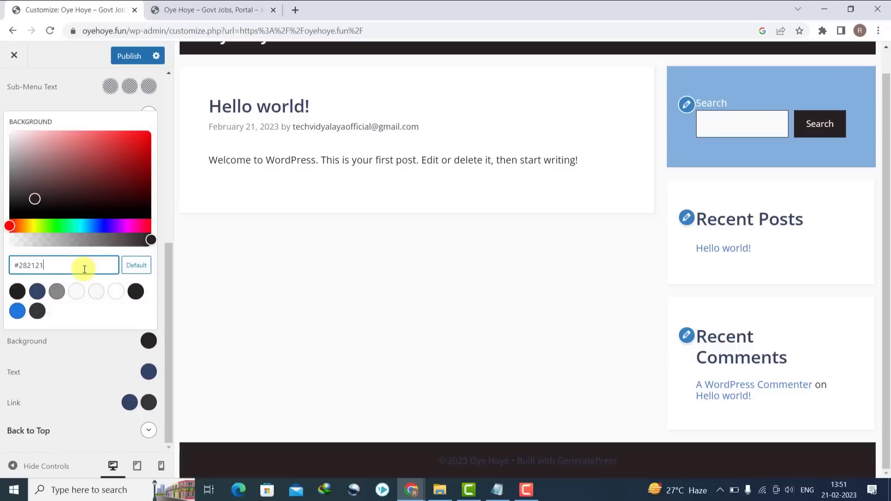
pyautogui.click(201, 320)
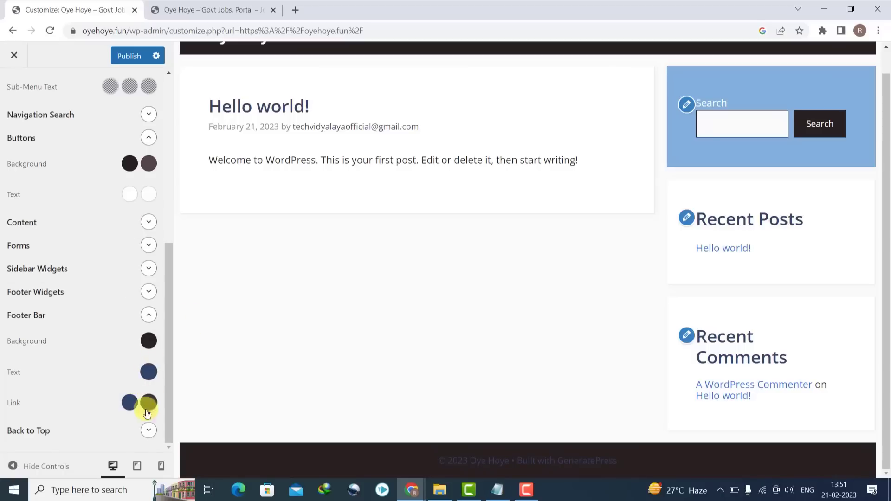
# - Make the footer bar text, link and link hover colours white
pyautogui.click(148, 369)
pyautogui.click(116, 322)
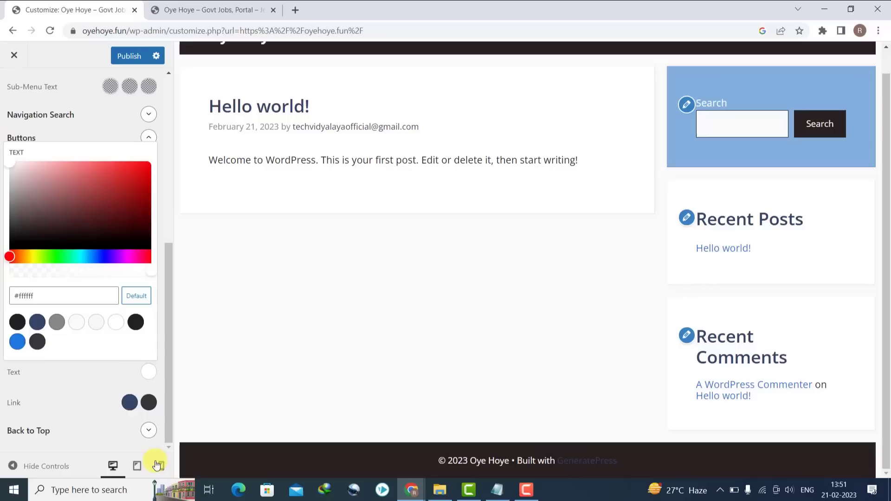
pyautogui.click(130, 402)
pyautogui.click(139, 328)
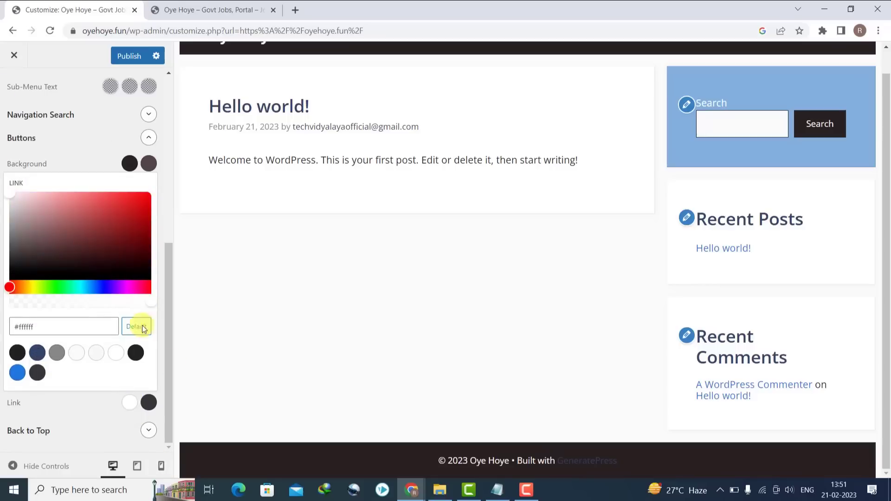
pyautogui.click(147, 402)
pyautogui.moveTo(45, 262); pyautogui.dragTo(9, 144)
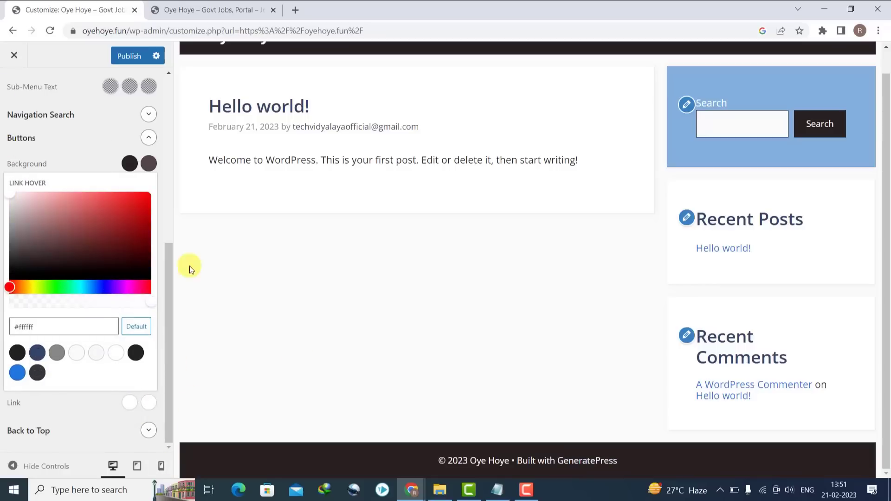
pyautogui.click(306, 382)
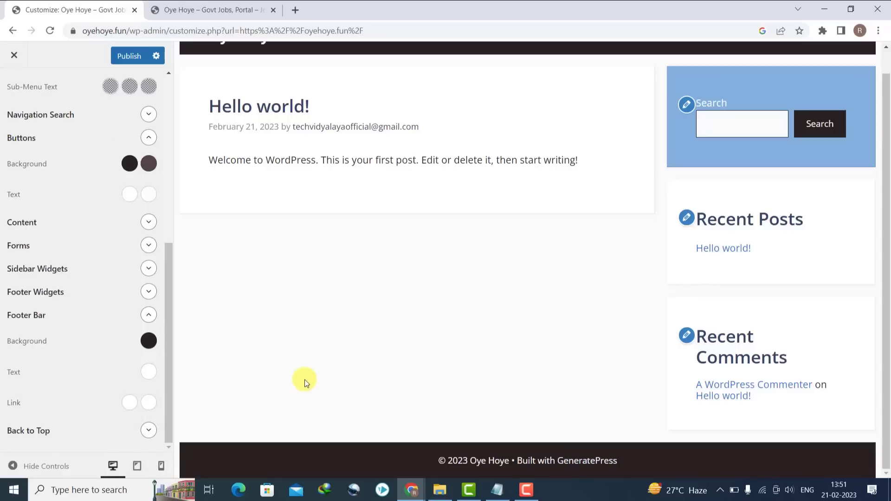
# - Copy #534545 from the button hover colour into the footer widgets background, then publish
pyautogui.click(148, 164)
pyautogui.tripleClick(69, 322)
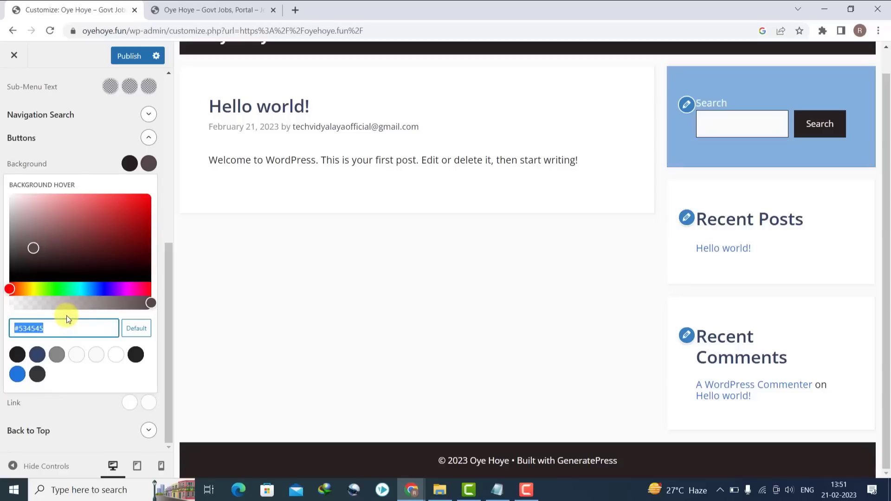
pyautogui.click(180, 332)
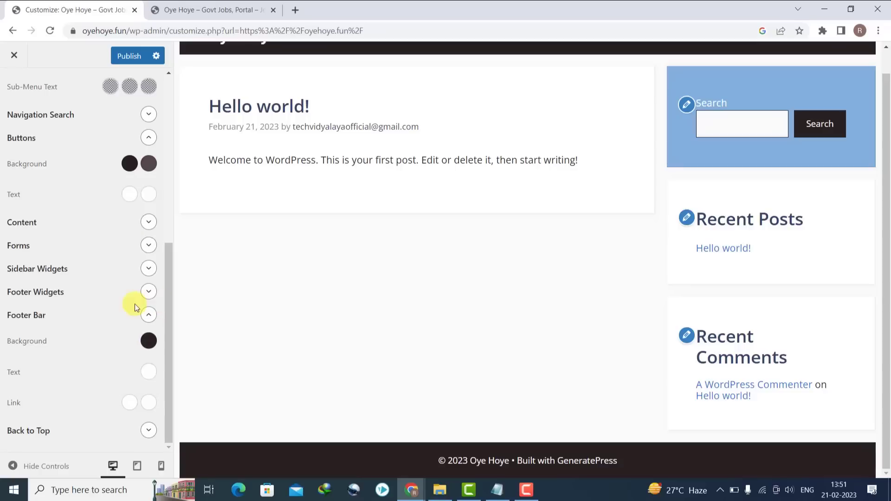
pyautogui.click(145, 294)
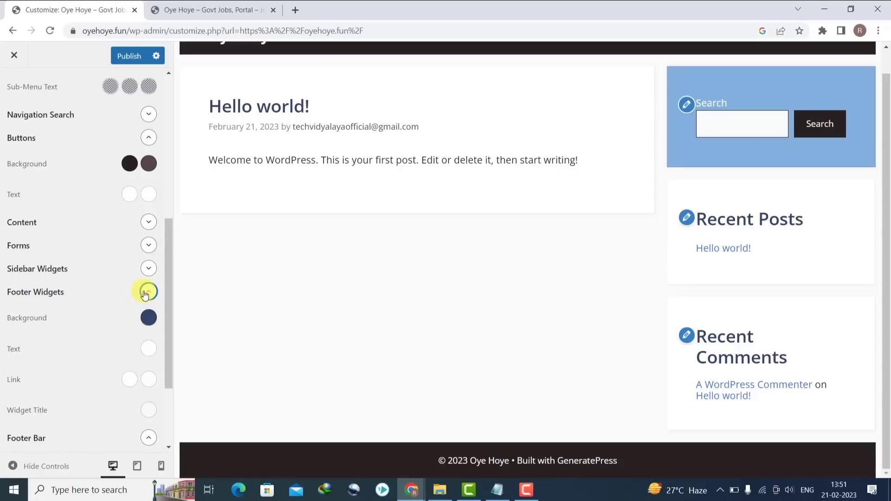
pyautogui.click(146, 320)
pyautogui.click(84, 242)
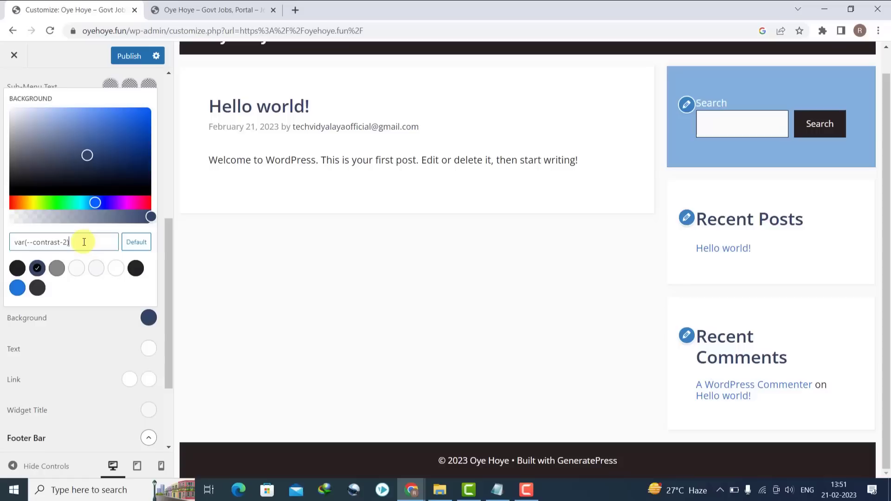
pyautogui.hotkey('ctrl', 'v')
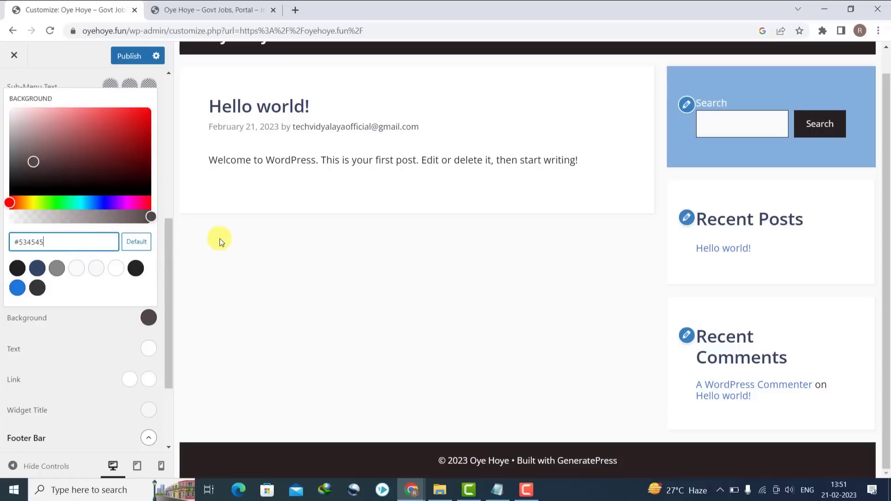
pyautogui.click(188, 168)
pyautogui.click(132, 56)
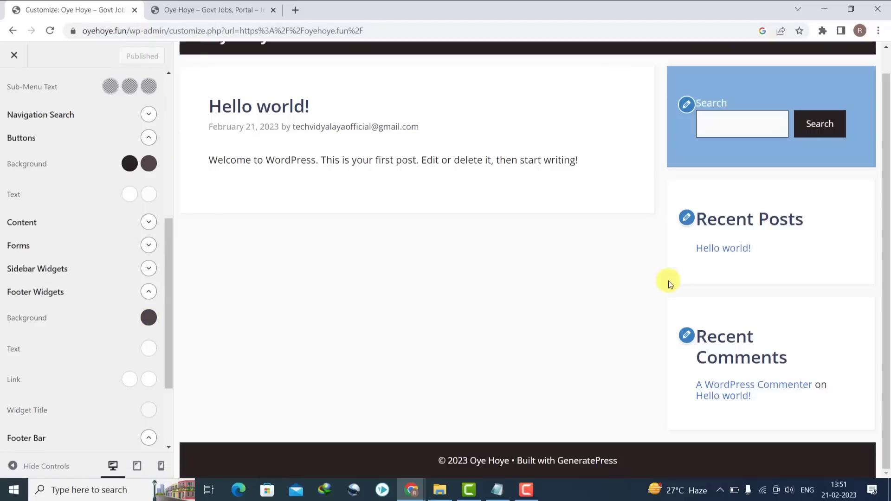
pyautogui.moveTo(886, 268); pyautogui.dragTo(872, 70)
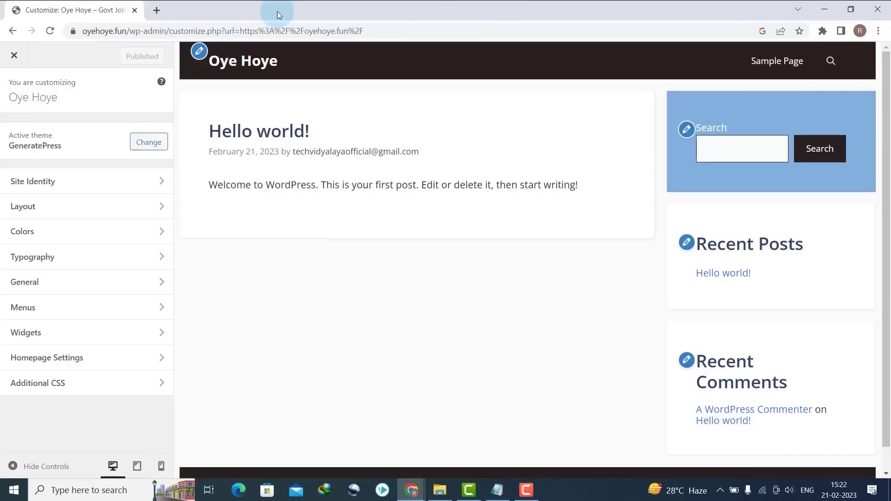
# - Turn off Use Navigation as Header in Layout > Header and publish
pyautogui.click(78, 191)
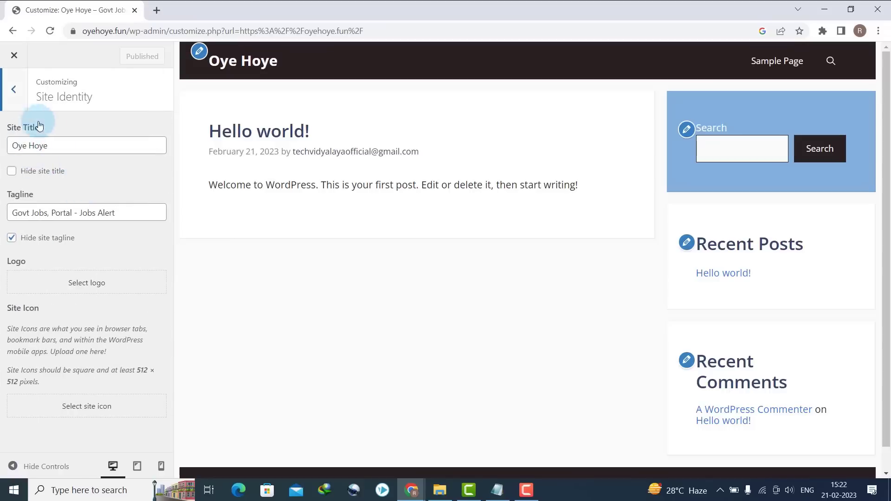
pyautogui.click(12, 92)
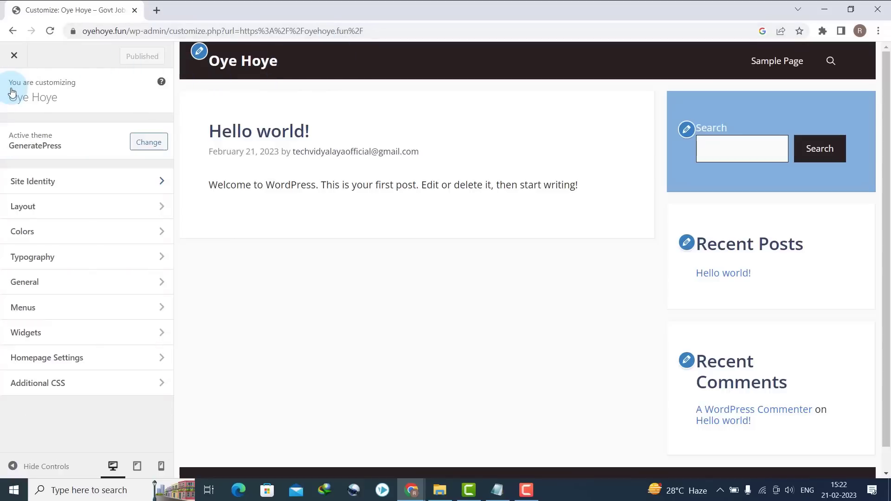
pyautogui.click(38, 209)
pyautogui.click(44, 161)
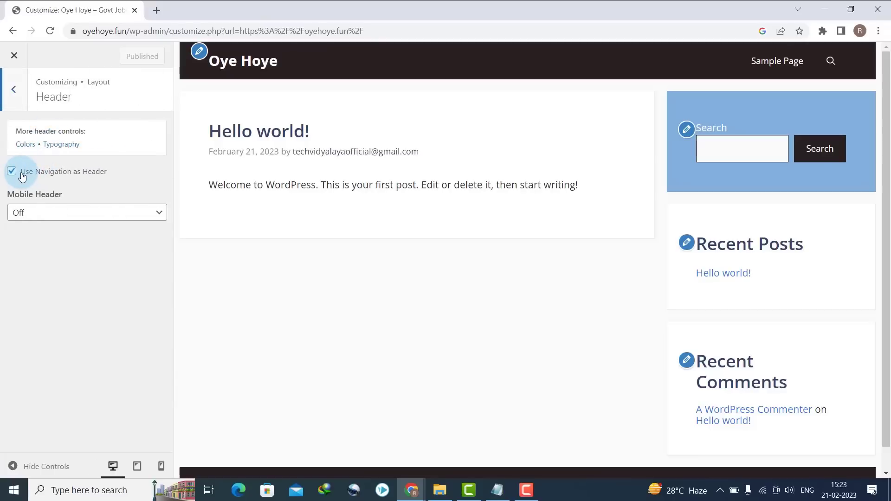
pyautogui.click(39, 174)
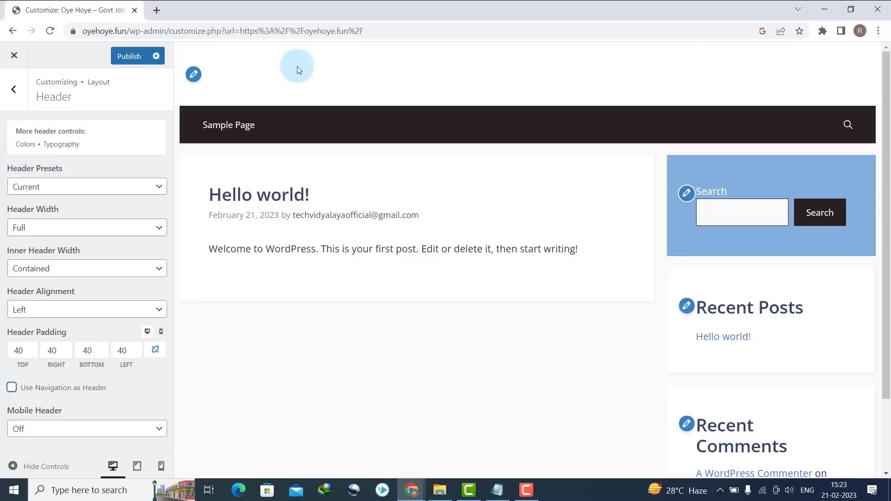
pyautogui.click(137, 58)
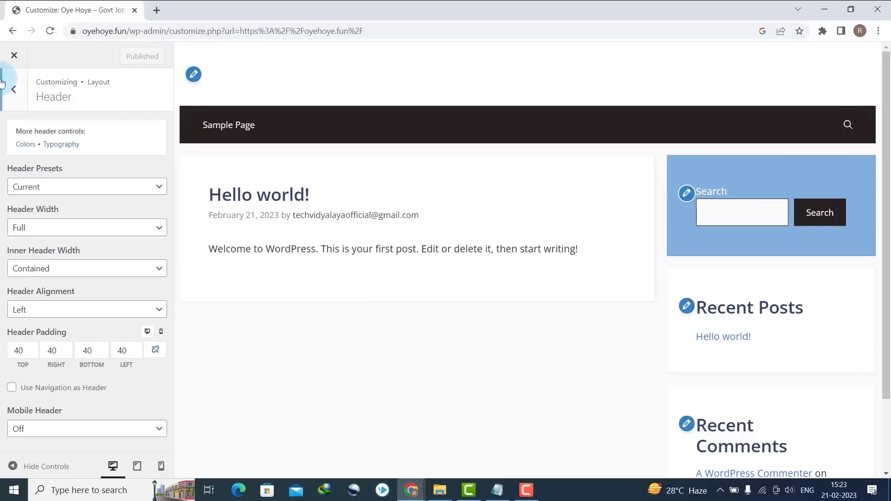
# - Go back to the main settings list and bring up Site Identity
pyautogui.click(14, 89)
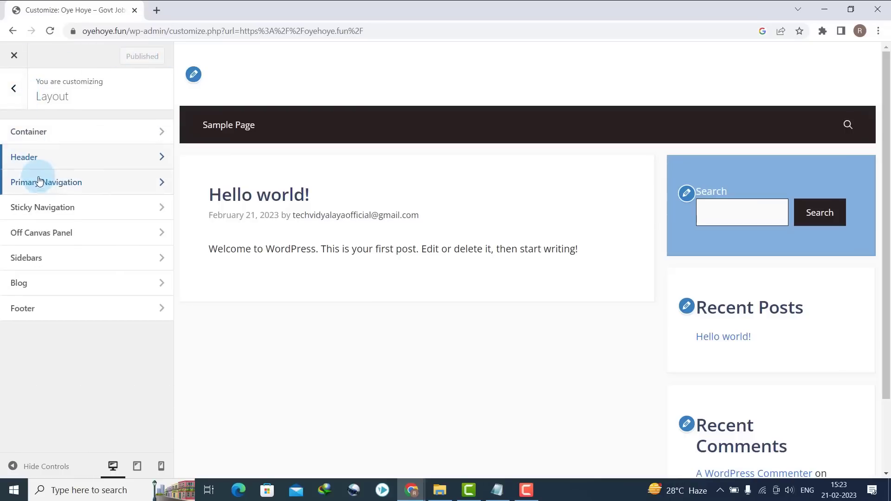
pyautogui.click(14, 89)
pyautogui.click(30, 186)
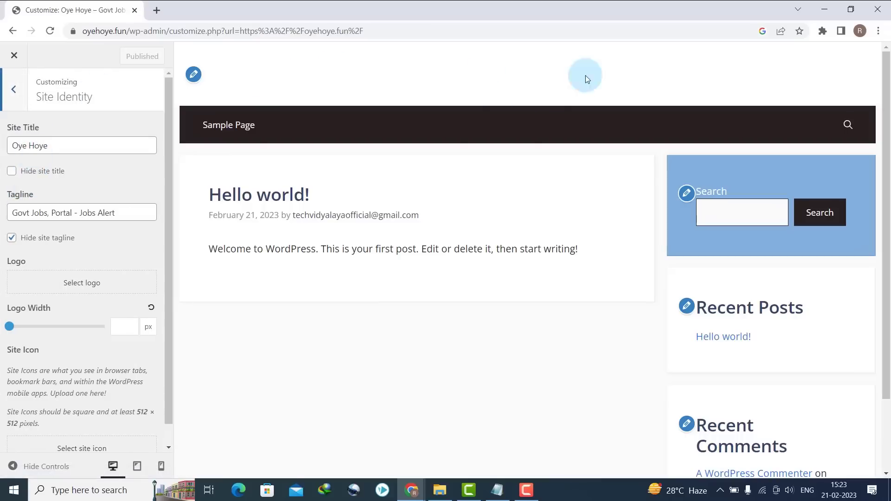
# - Search Google for 'canva logo' in a new tab and open Canva's Logo Maker page
pyautogui.click(154, 10)
pyautogui.write('google.com')
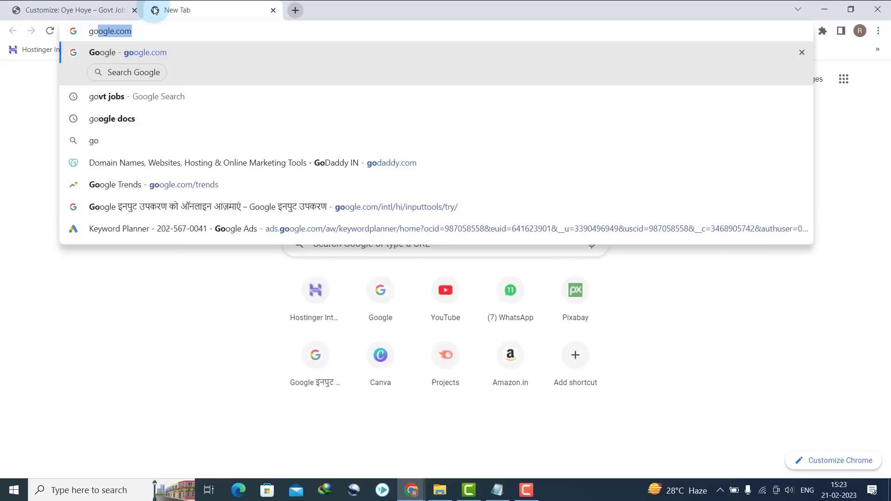
pyautogui.press('Return')
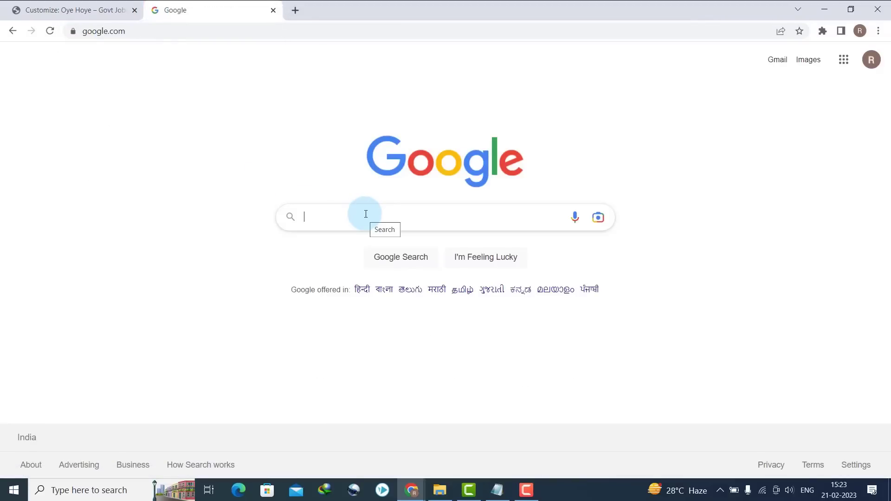
pyautogui.click(365, 214)
pyautogui.write('can')
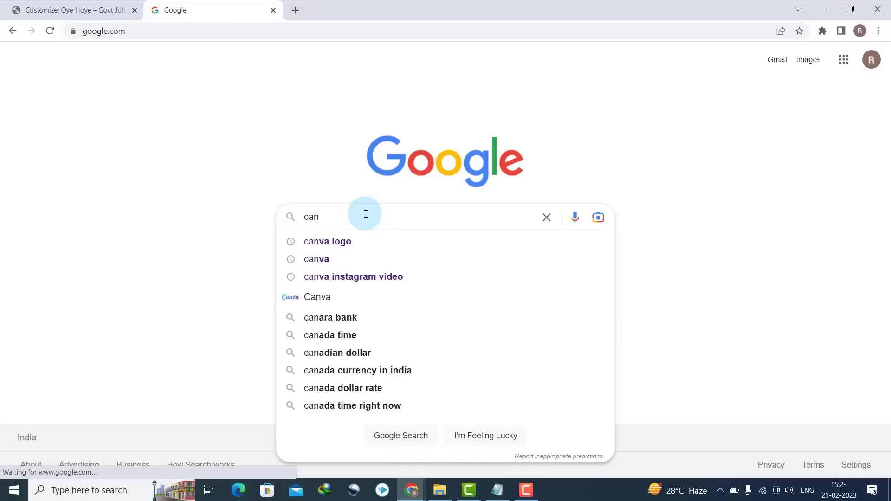
pyautogui.write('ava logo')
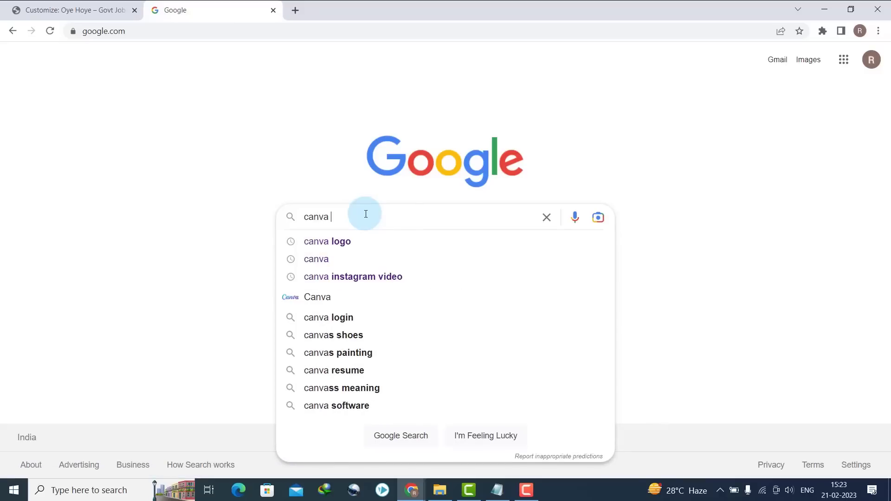
pyautogui.press('Return')
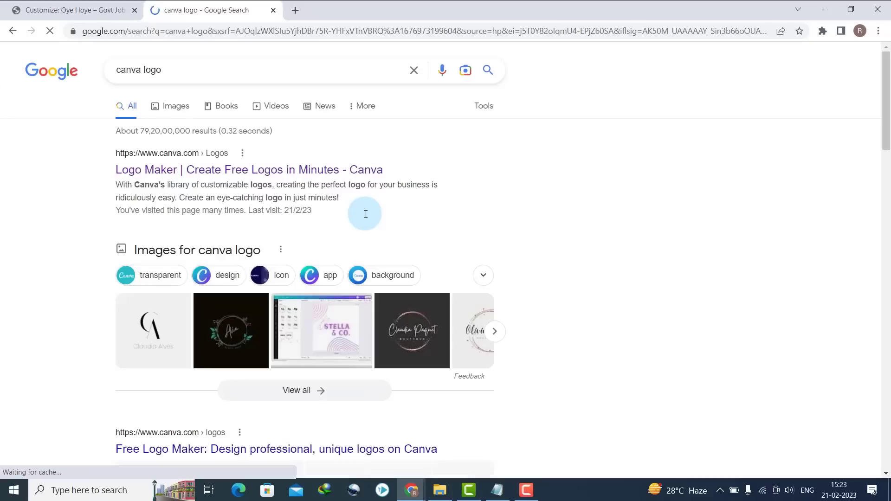
pyautogui.click(201, 171)
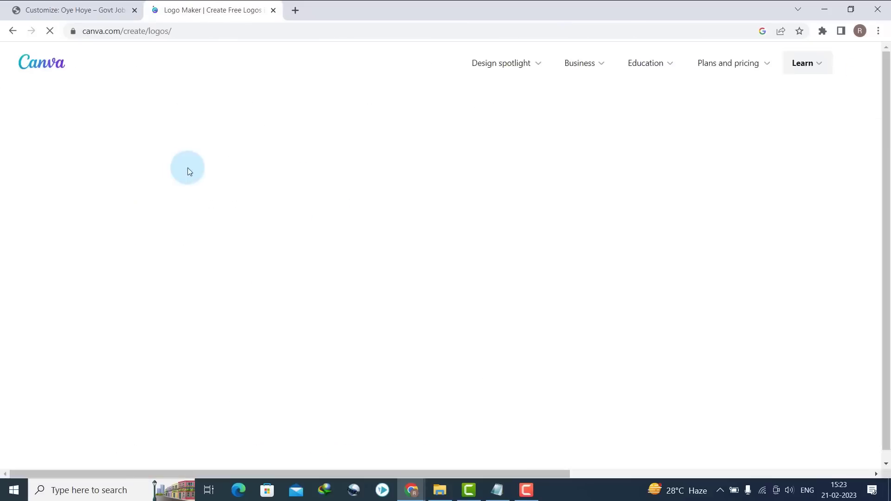
# - Start a custom logo and place the laptop JOB graphic from a 'jobs' elements search
pyautogui.click(151, 256)
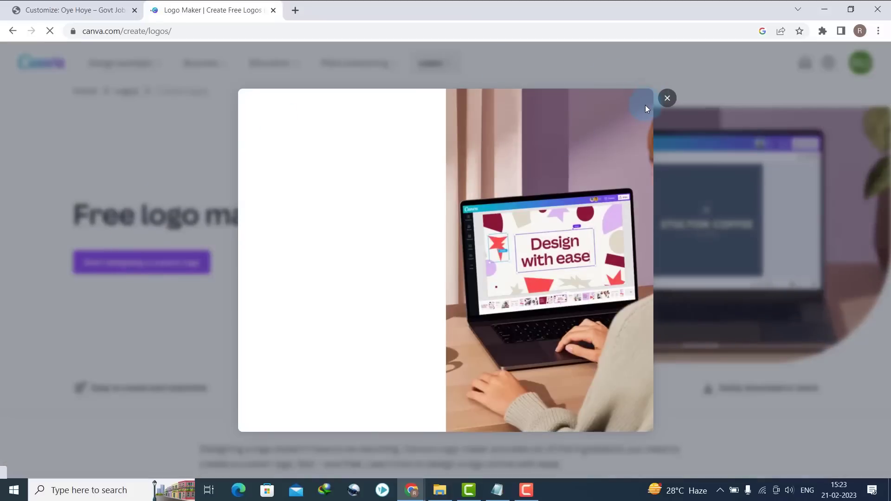
pyautogui.click(667, 98)
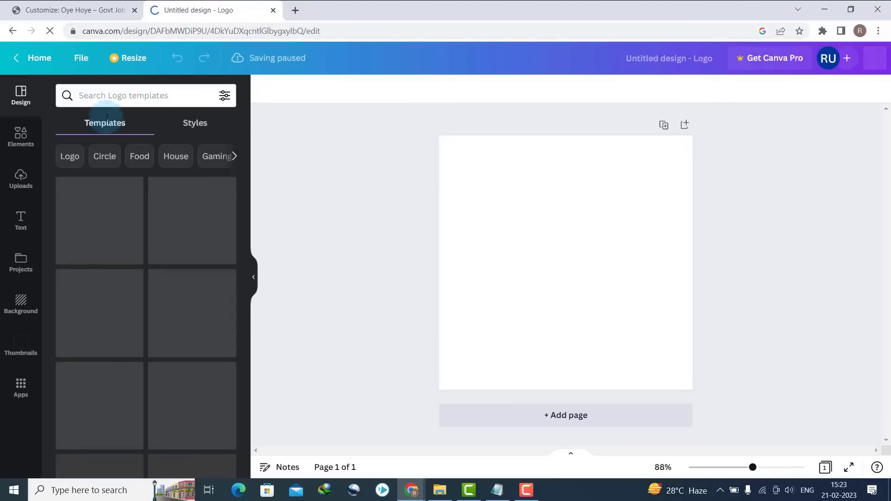
pyautogui.click(17, 139)
pyautogui.click(132, 95)
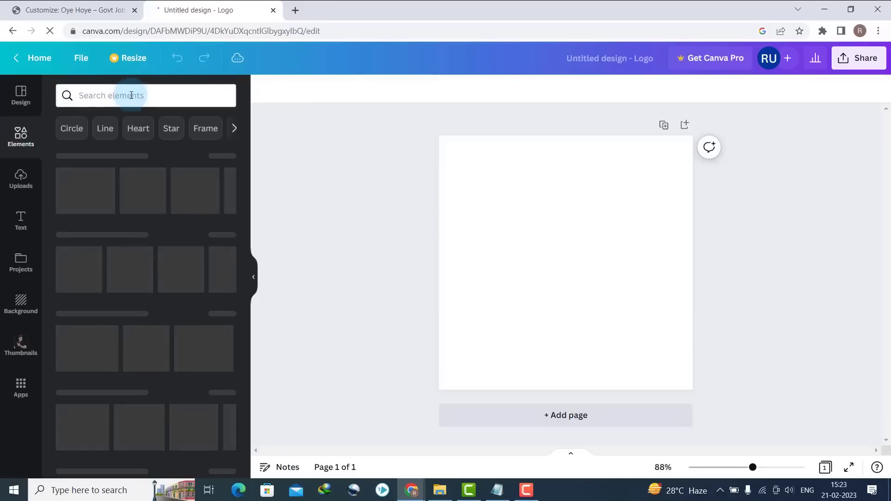
pyautogui.write('jobs')
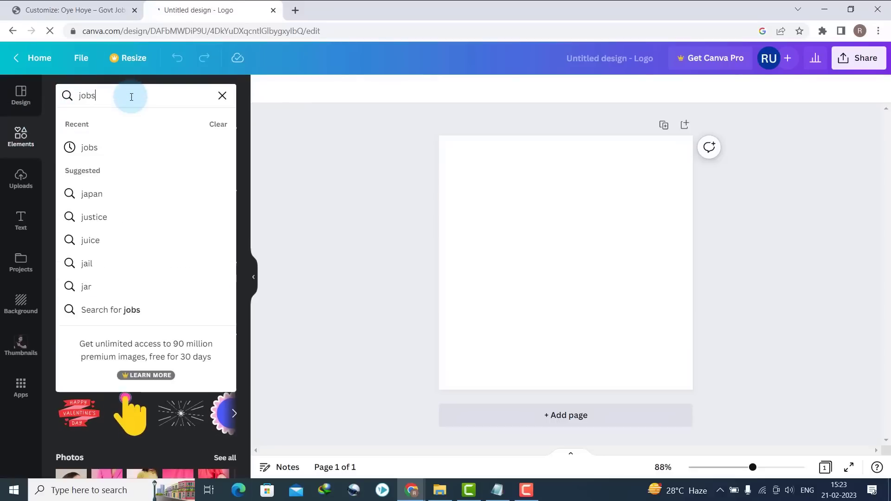
pyautogui.press('Return')
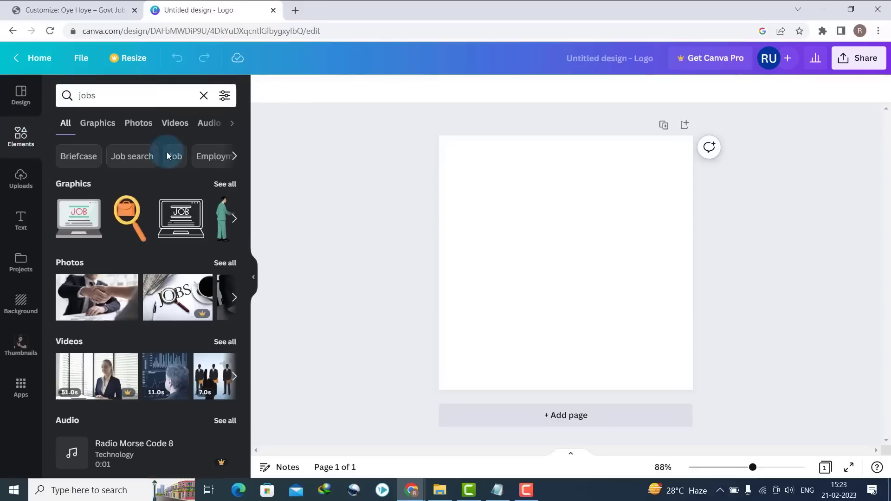
pyautogui.click(226, 185)
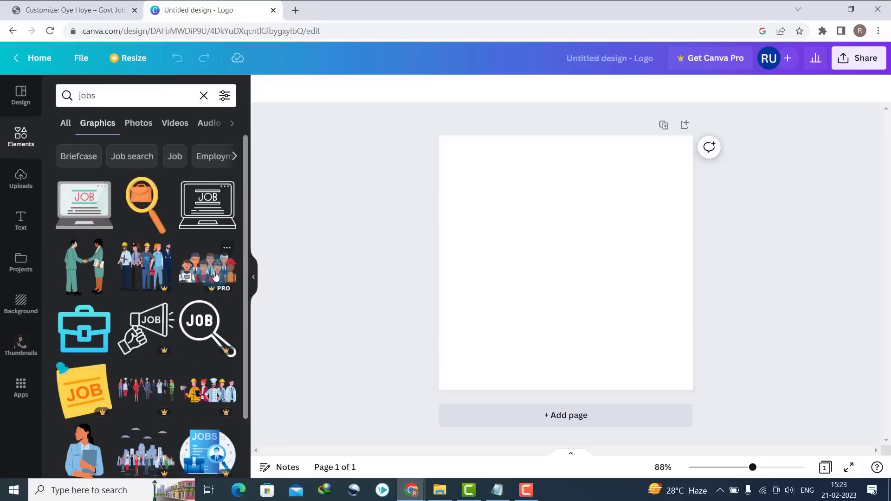
pyautogui.moveTo(89, 224); pyautogui.dragTo(512, 285)
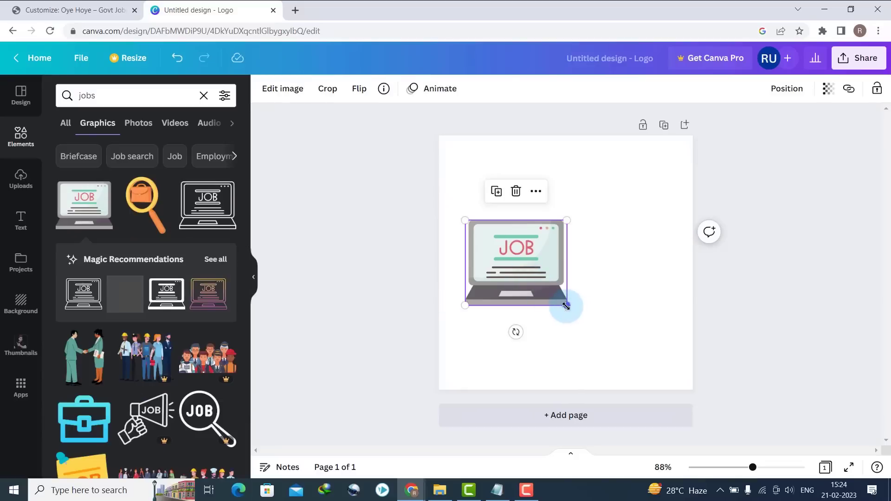
# - Shrink the laptop graphic, move it down-left, and open a new browser tab
pyautogui.moveTo(566, 305); pyautogui.dragTo(531, 276)
pyautogui.moveTo(492, 251); pyautogui.dragTo(477, 271)
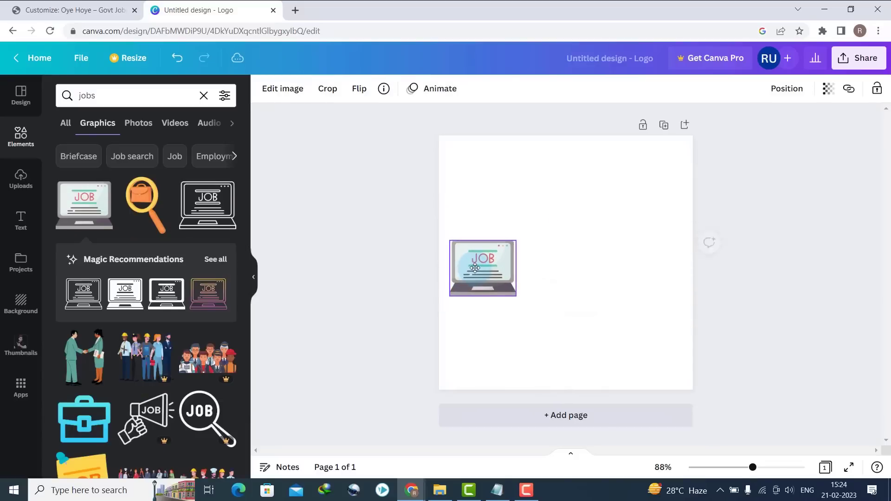
pyautogui.click(11, 219)
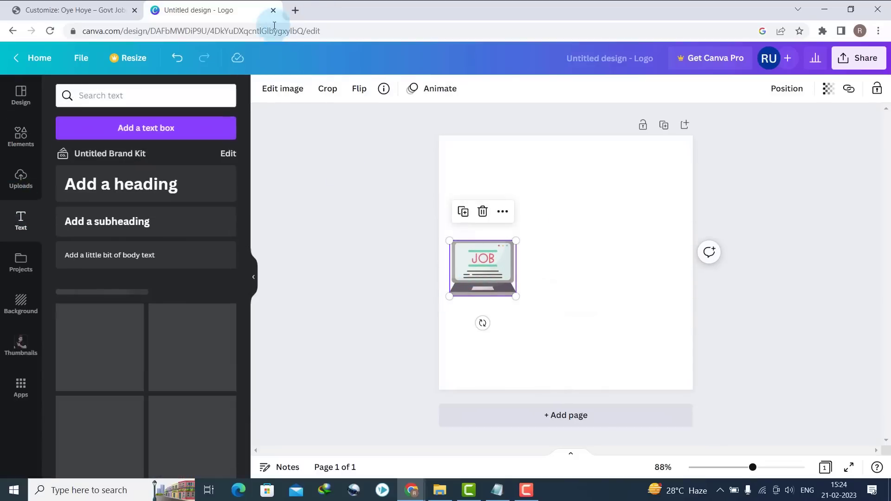
pyautogui.click(296, 11)
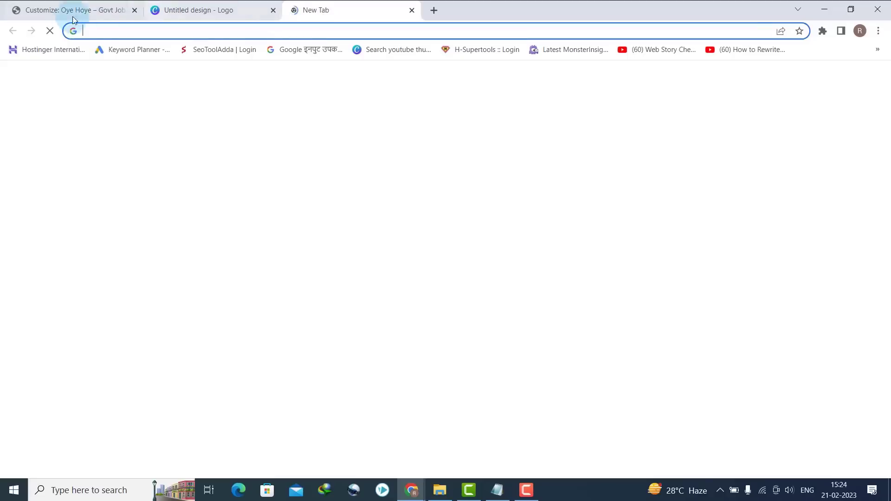
# - On the Google Input Tools Hindi page, type सरकारी followed by Naukri
pyautogui.click(291, 48)
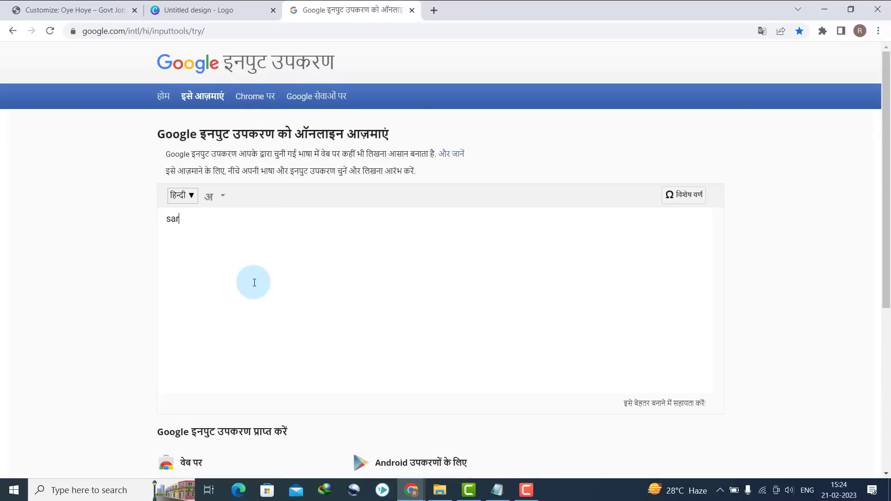
pyautogui.write('kari')
pyautogui.press('BackSpace')
pyautogui.press('BackSpace')
pyautogui.press('BackSpace')
pyautogui.press('BackSpace')
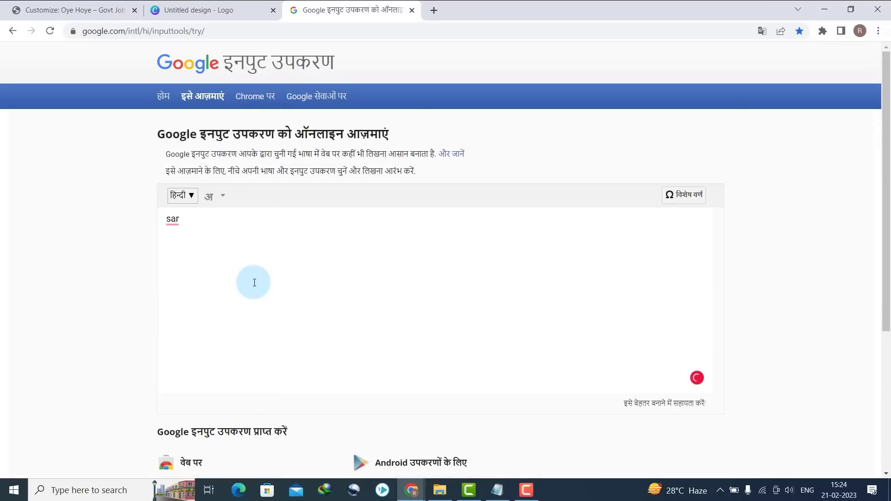
pyautogui.write('karkari')
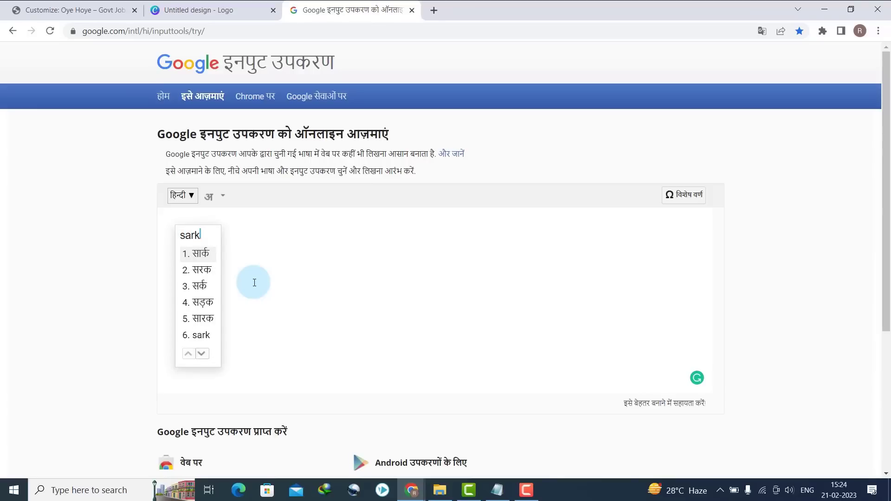
pyautogui.press('space')
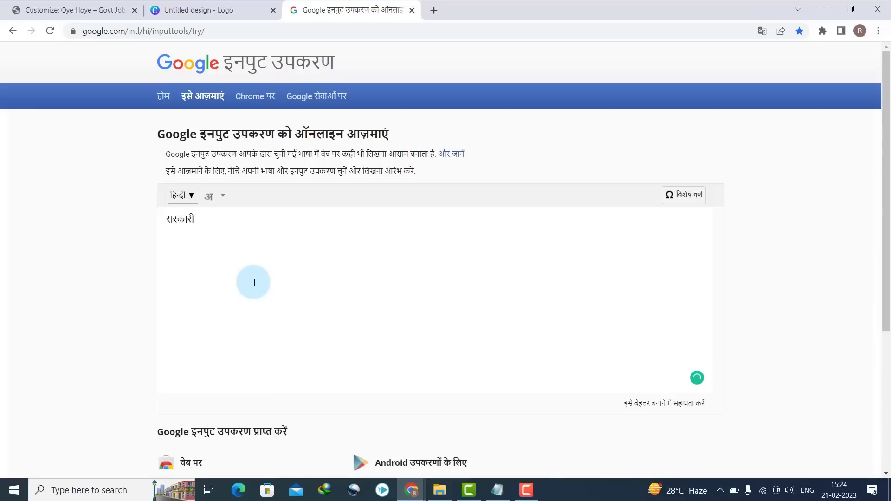
pyautogui.write('Naukr')
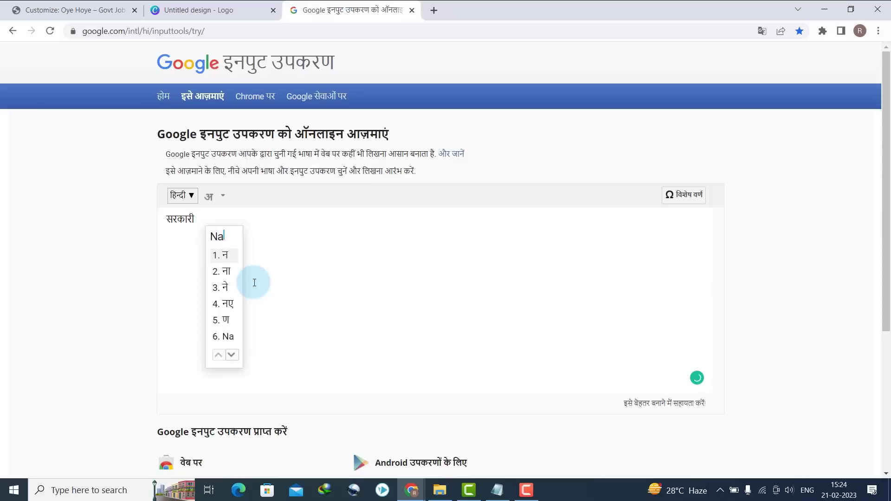
pyautogui.write('i')
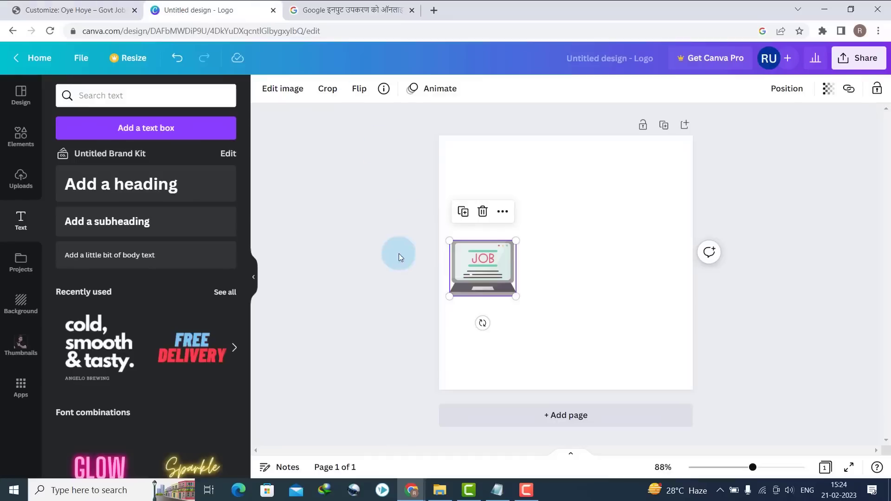
# - Add a subheading on the Canva page, paste सरकारी Naukri into it, and enlarge it
pyautogui.click(200, 10)
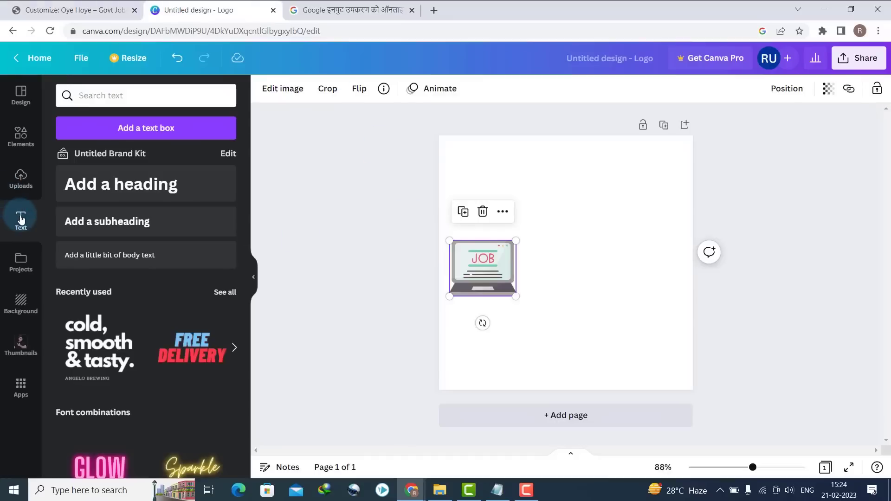
pyautogui.moveTo(70, 221); pyautogui.dragTo(520, 234)
pyautogui.doubleClick(544, 251)
pyautogui.write('सरकारी Naukri')
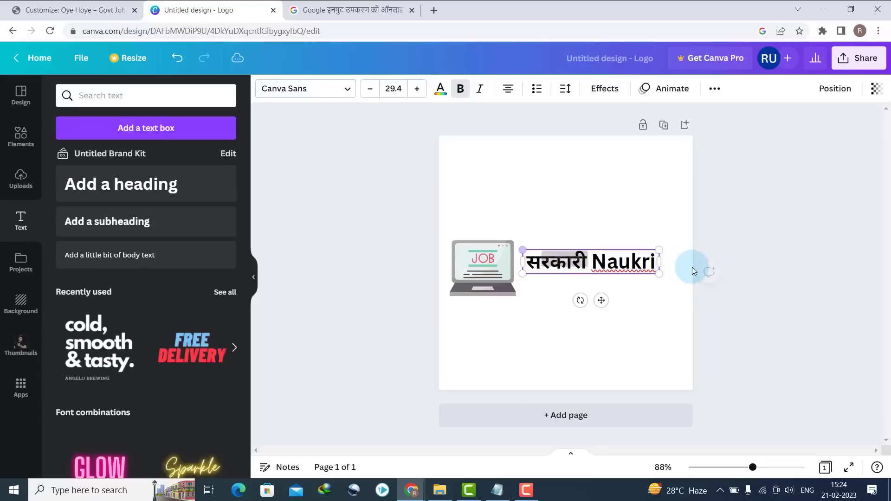
pyautogui.moveTo(657, 274); pyautogui.dragTo(675, 294)
# - Shrink the laptop graphic, place the text beside it, and colour the text purple
pyautogui.click(489, 268)
pyautogui.moveTo(453, 247); pyautogui.dragTo(472, 259)
pyautogui.moveTo(555, 265); pyautogui.dragTo(547, 267)
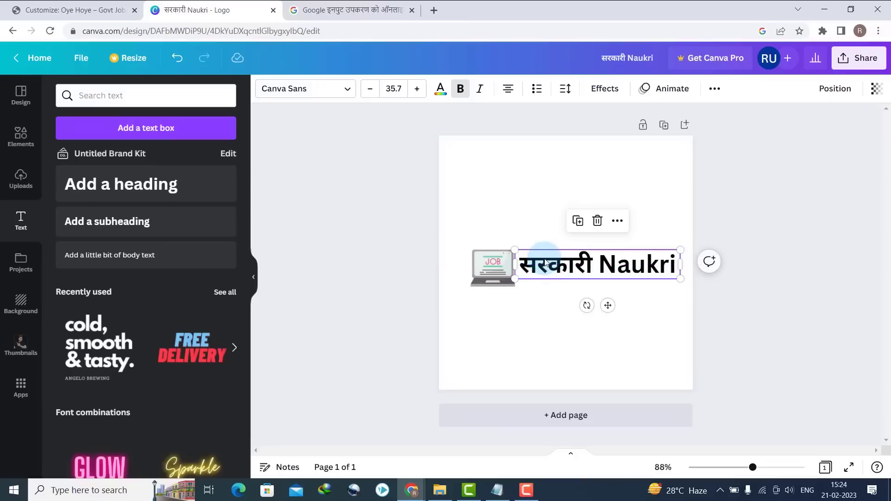
pyautogui.click(446, 96)
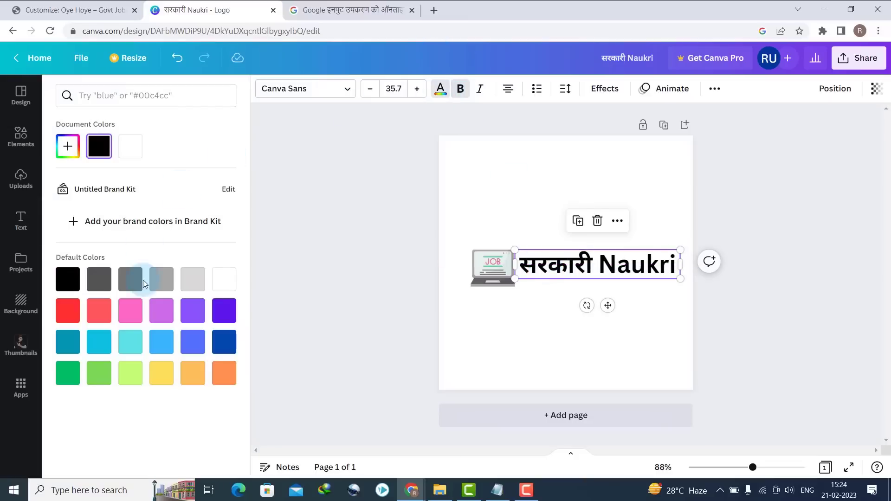
pyautogui.click(225, 311)
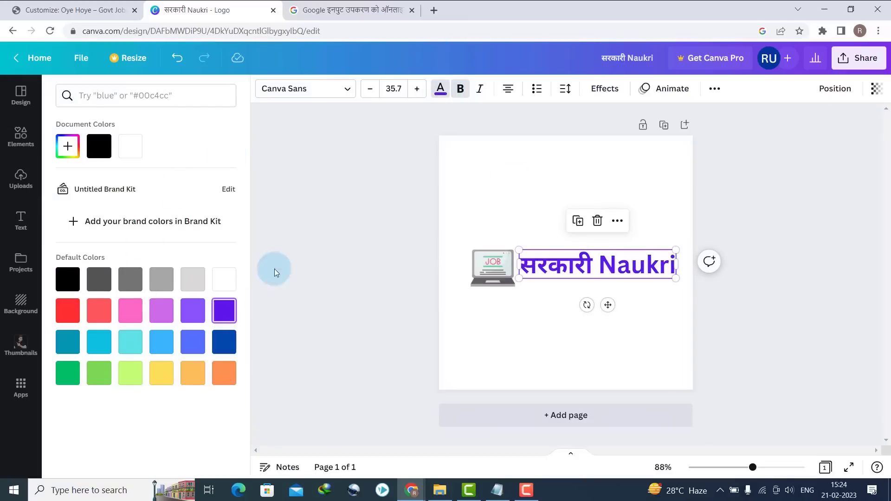
pyautogui.click(532, 199)
# - Select the laptop and text together, download the logo as PNG, then return to WordPress
pyautogui.click(840, 66)
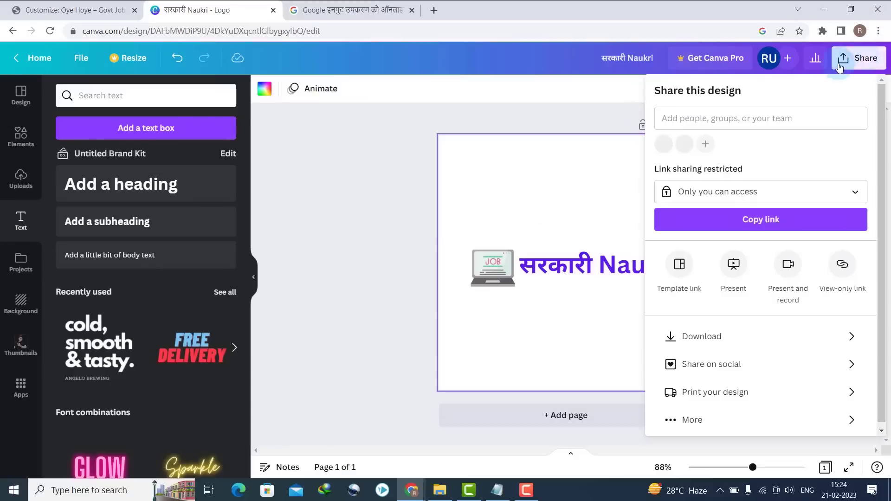
pyautogui.moveTo(516, 226); pyautogui.dragTo(455, 290)
pyautogui.click(855, 57)
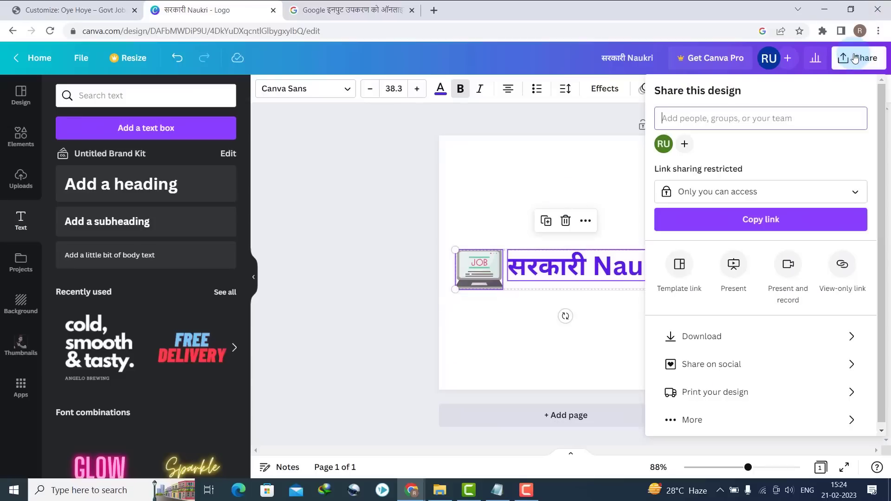
pyautogui.click(711, 336)
pyautogui.click(726, 275)
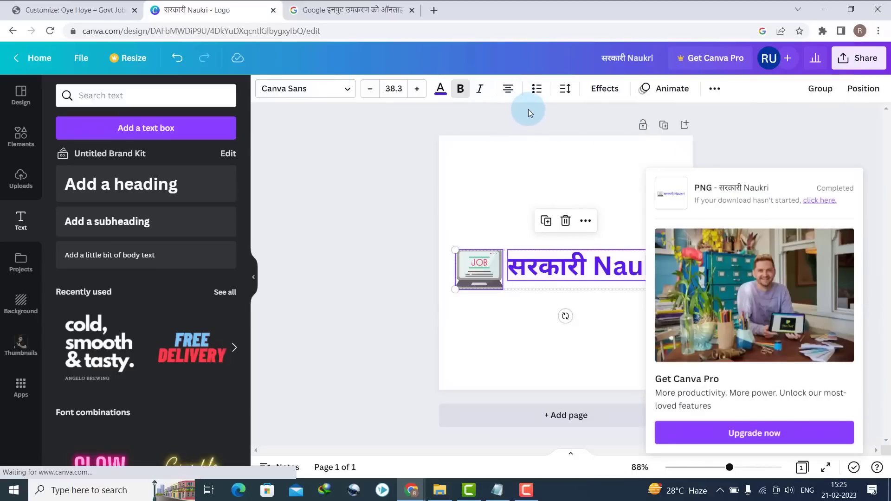
pyautogui.click(33, 11)
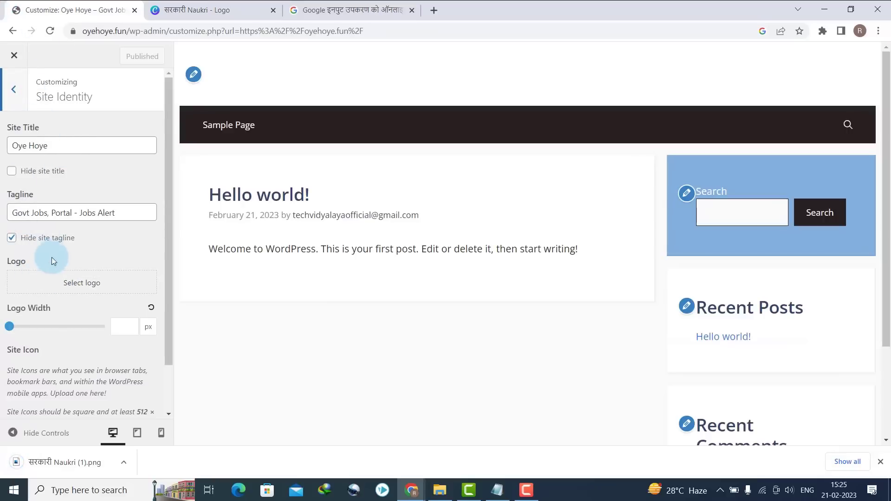
# - Upload the सरकारी Naukri PNG as the site logo and crop it tightly around the artwork
pyautogui.click(58, 289)
pyautogui.click(57, 101)
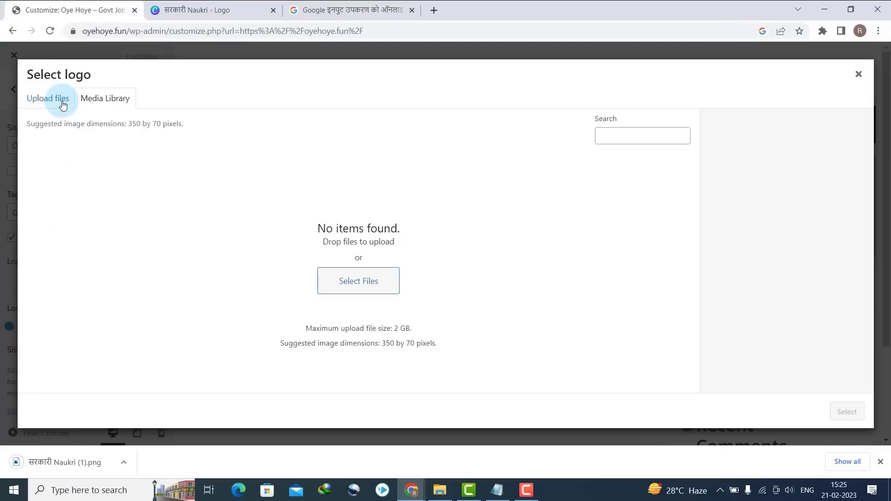
pyautogui.moveTo(75, 462); pyautogui.dragTo(388, 243)
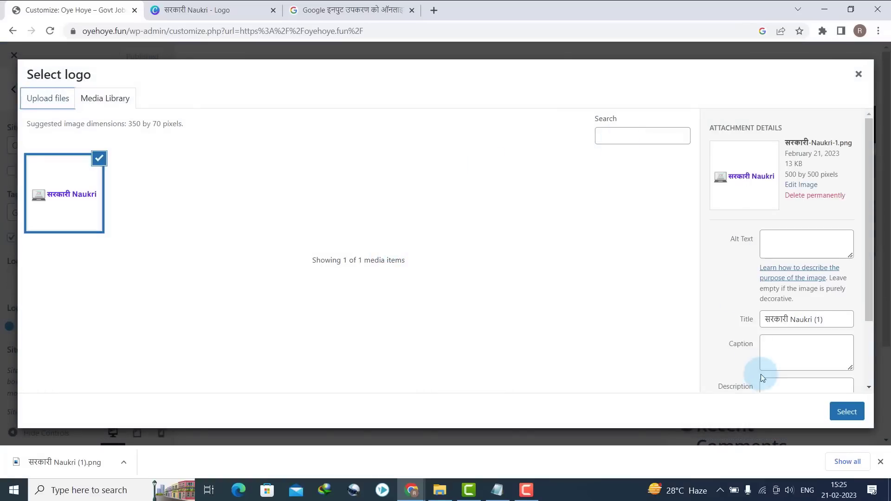
pyautogui.click(847, 413)
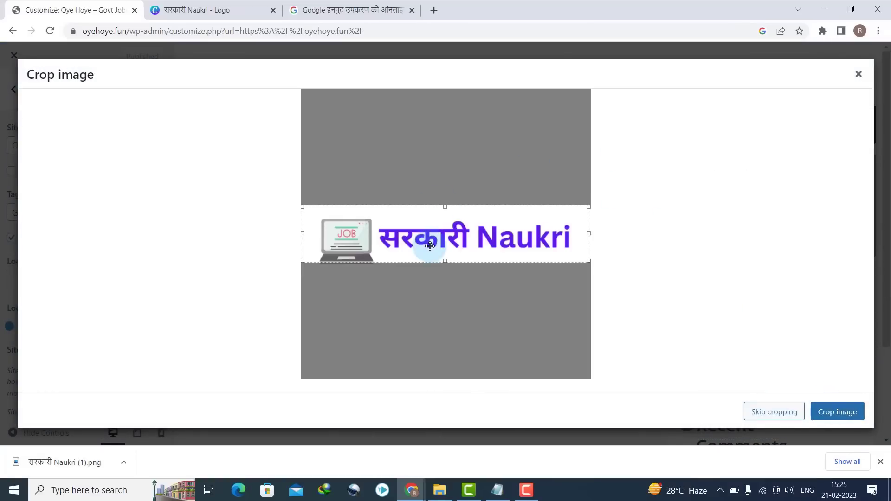
pyautogui.moveTo(429, 246); pyautogui.dragTo(443, 267)
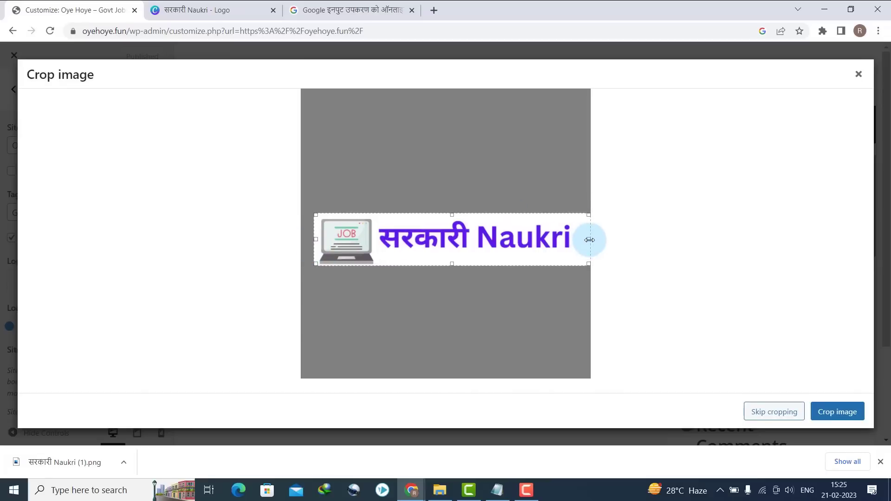
pyautogui.moveTo(589, 239); pyautogui.dragTo(575, 240)
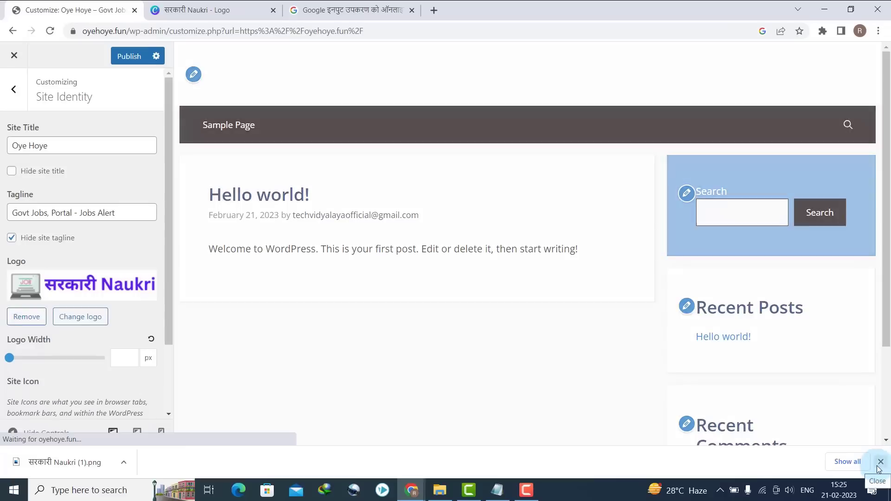
pyautogui.click(880, 461)
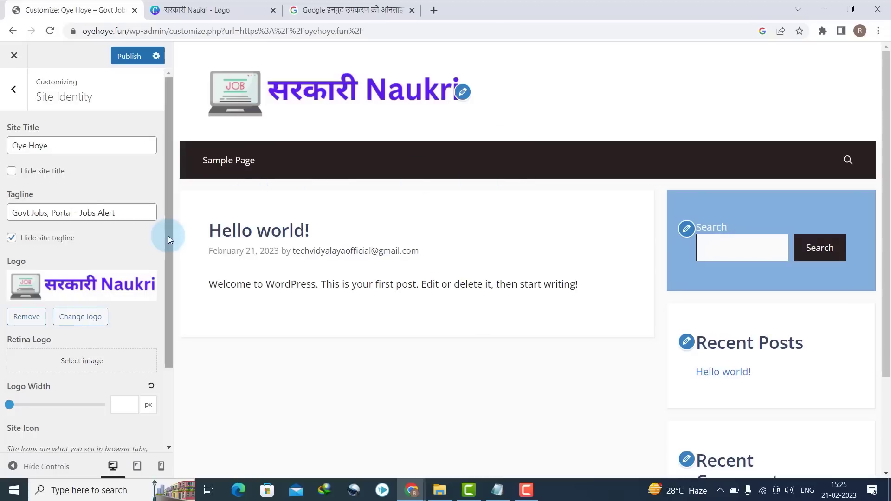
# - Drag the Site Identity Logo Width slider to 270 px
pyautogui.scroll(-2, 168, 235)
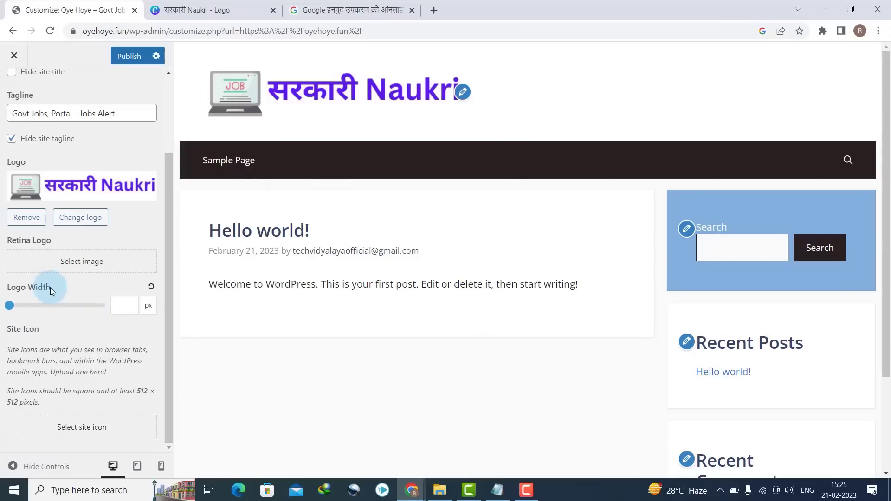
pyautogui.click(10, 306)
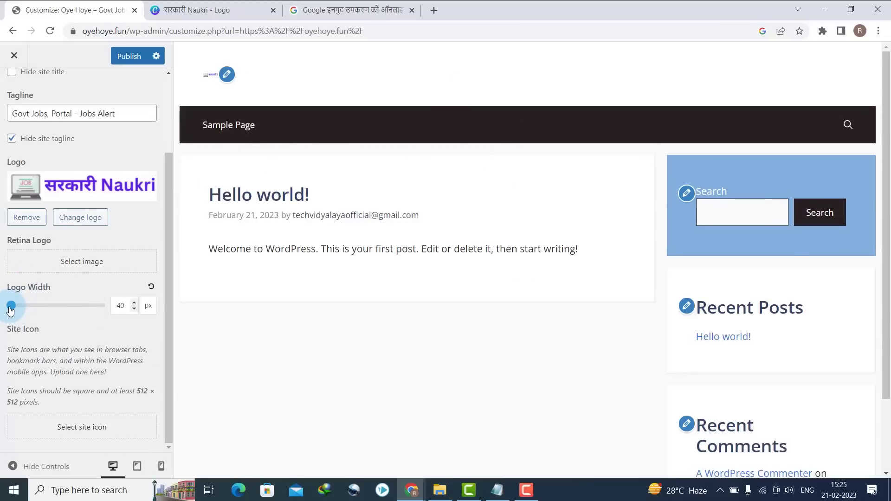
pyautogui.moveTo(15, 312); pyautogui.dragTo(29, 319)
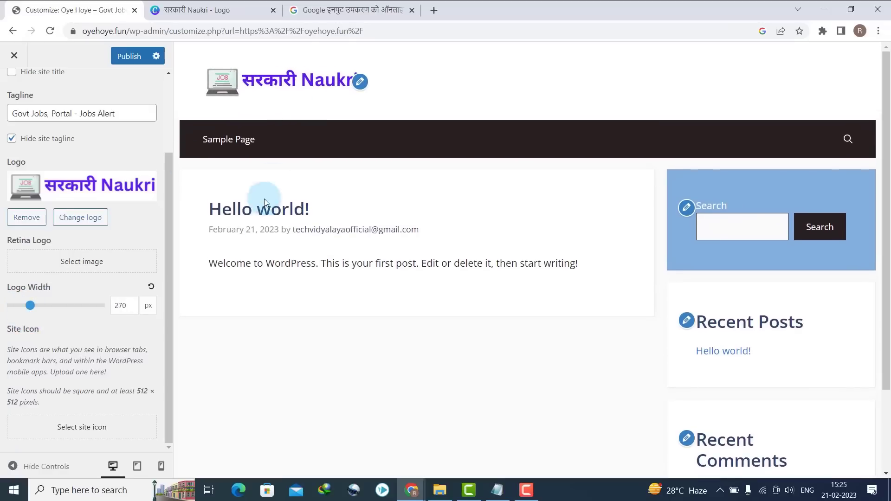
pyautogui.moveTo(169, 174); pyautogui.dragTo(169, 97)
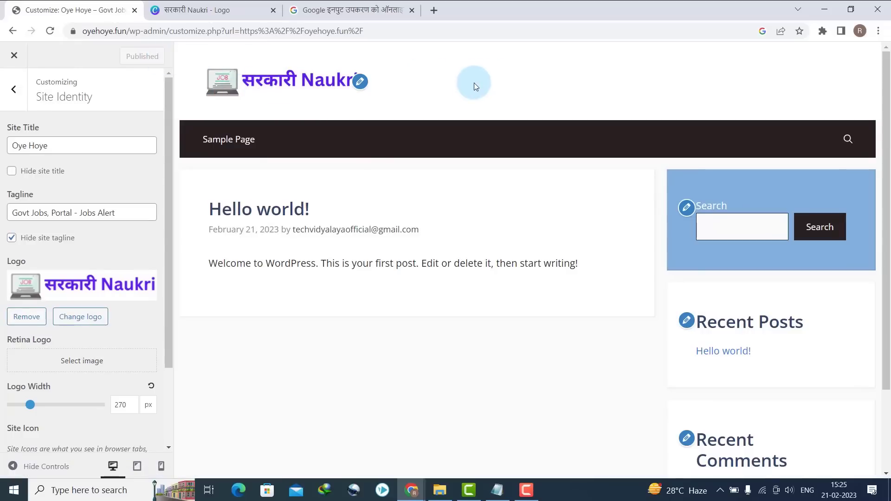
# - Set Header Alignment to Center under Layout > Header, publish, and switch back to Canva
pyautogui.click(13, 89)
pyautogui.click(26, 208)
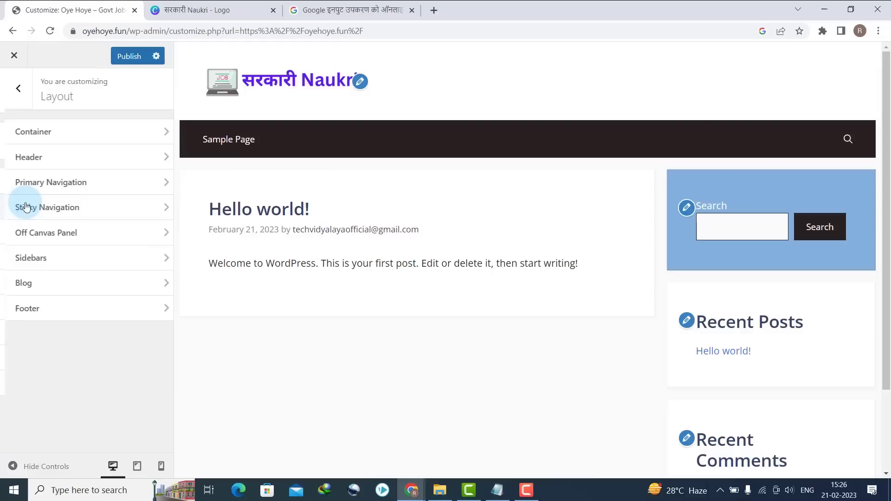
pyautogui.click(26, 158)
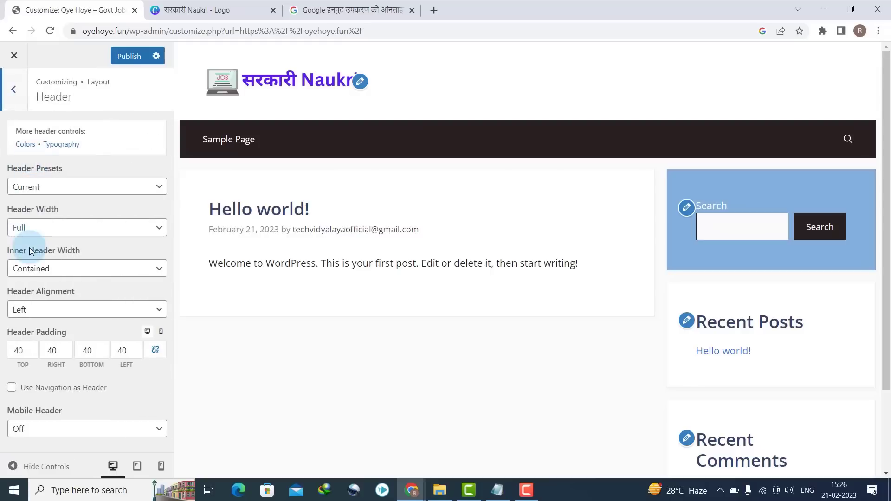
pyautogui.click(55, 309)
pyautogui.click(38, 336)
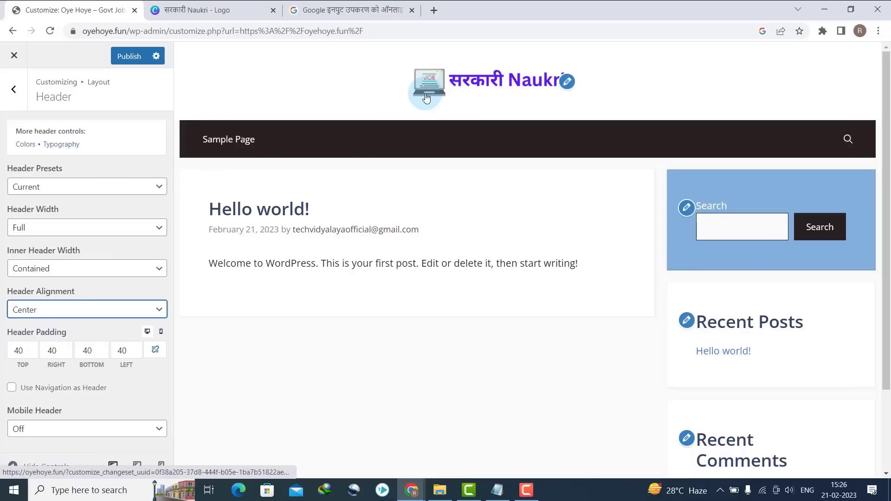
pyautogui.click(118, 56)
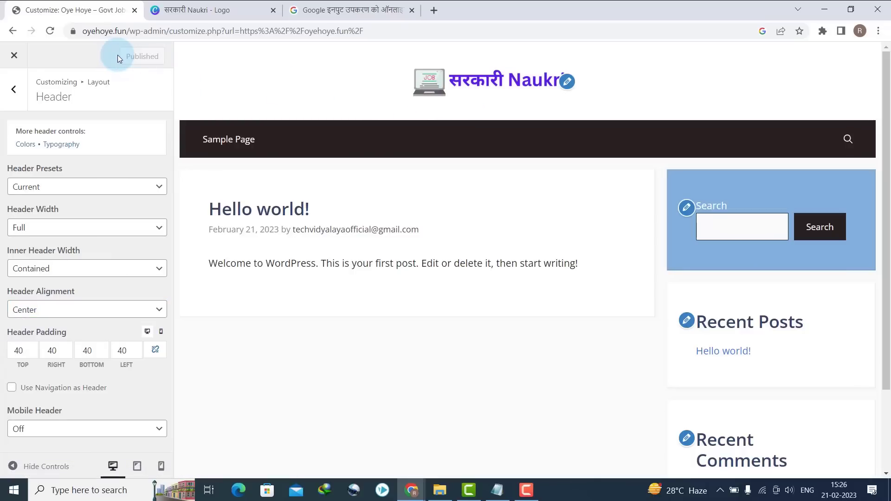
pyautogui.click(2, 91)
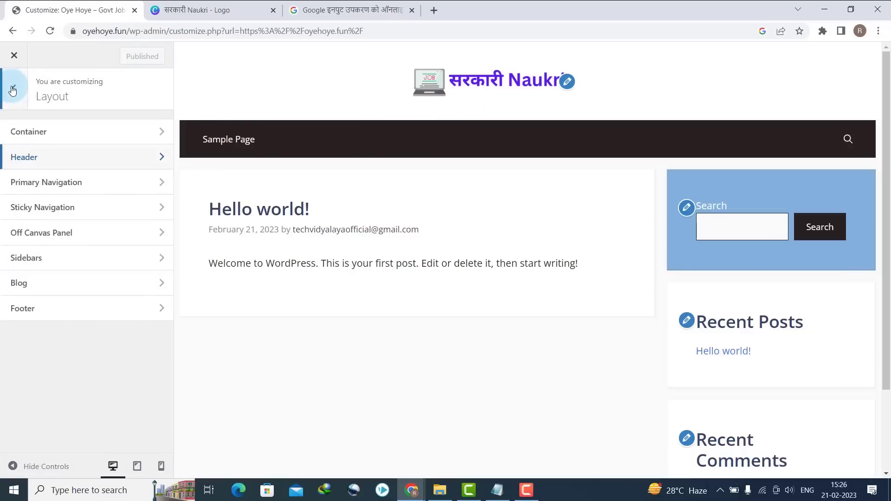
pyautogui.click(256, 11)
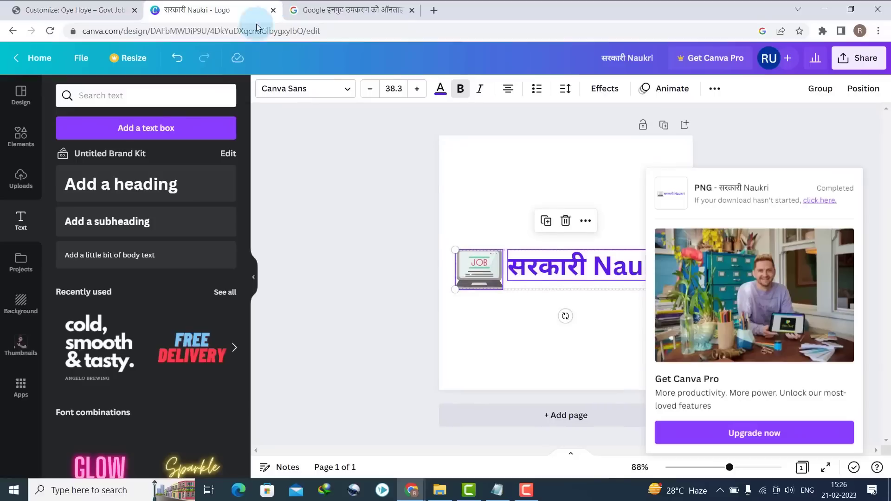
# - Delete the सरकारी Naukri text, then enlarge the laptop image and nudge it down and right
pyautogui.click(538, 271)
pyautogui.press('Delete')
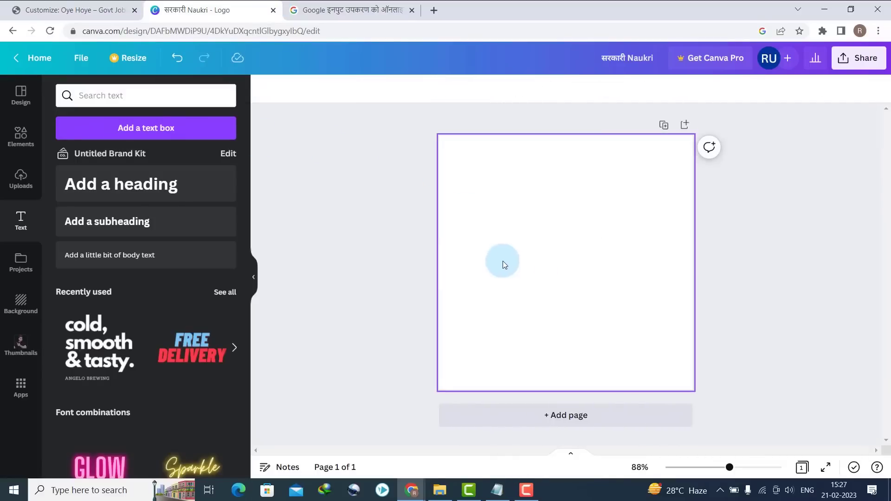
pyautogui.hotkey('ctrl', 'z')
pyautogui.click(573, 267)
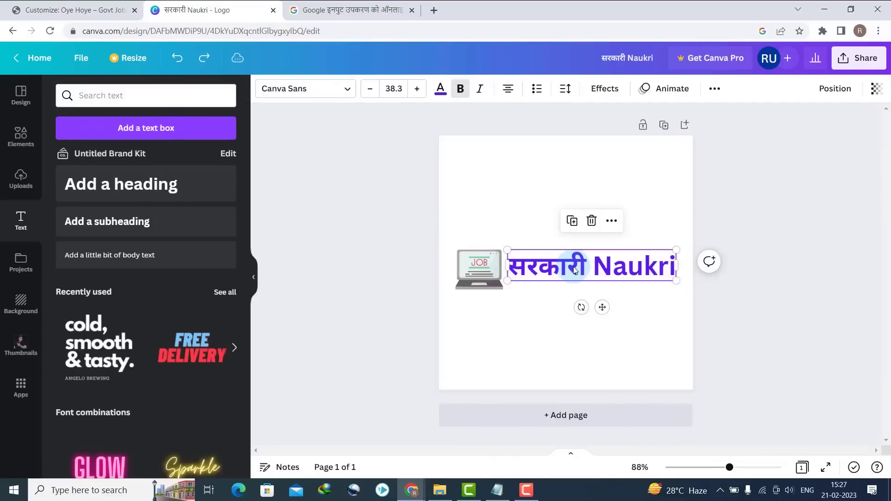
pyautogui.press('Delete')
pyautogui.click(496, 260)
pyautogui.moveTo(505, 251); pyautogui.dragTo(636, 144)
pyautogui.moveTo(577, 230); pyautogui.dragTo(593, 268)
# - Download the laptop-only design as a PNG and return to the site customizer
pyautogui.click(858, 57)
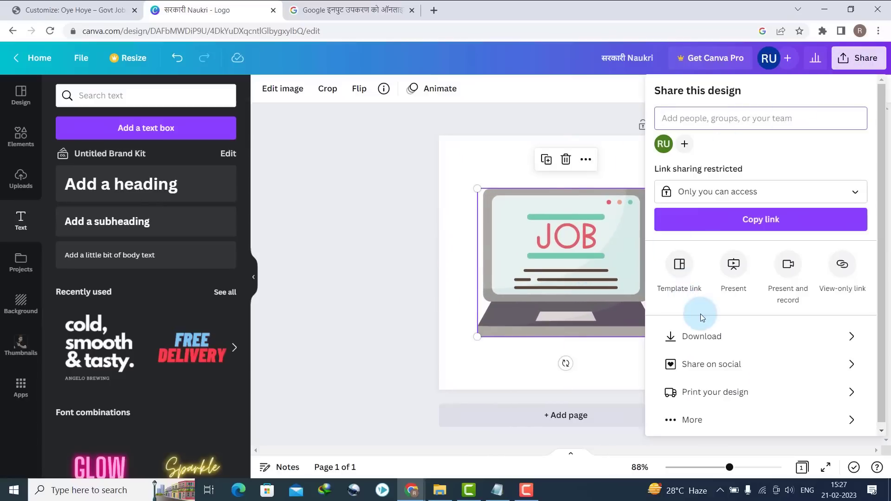
pyautogui.click(702, 336)
pyautogui.click(721, 275)
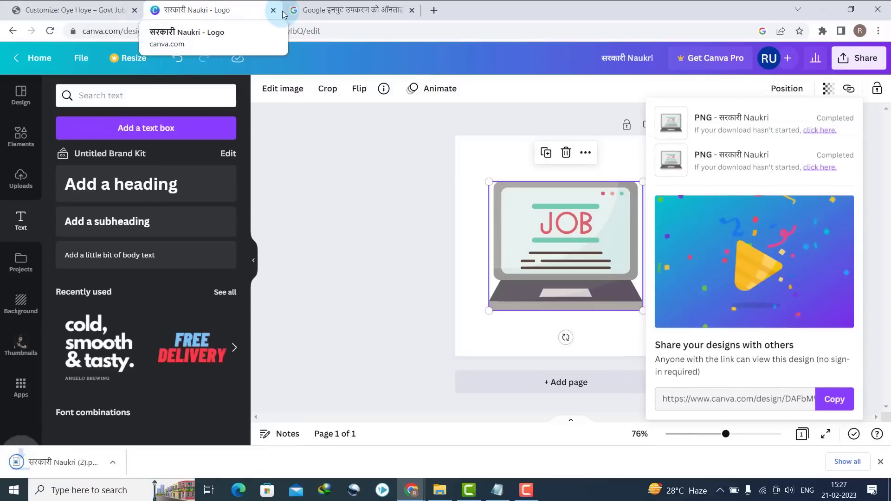
pyautogui.click(13, 12)
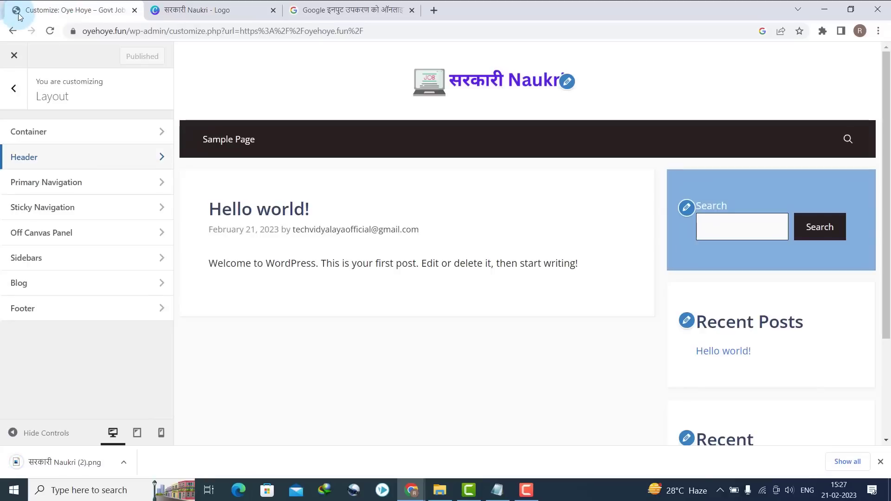
# - Upload the downloaded laptop PNG in the Site Identity site icon picker
pyautogui.click(12, 90)
pyautogui.click(48, 182)
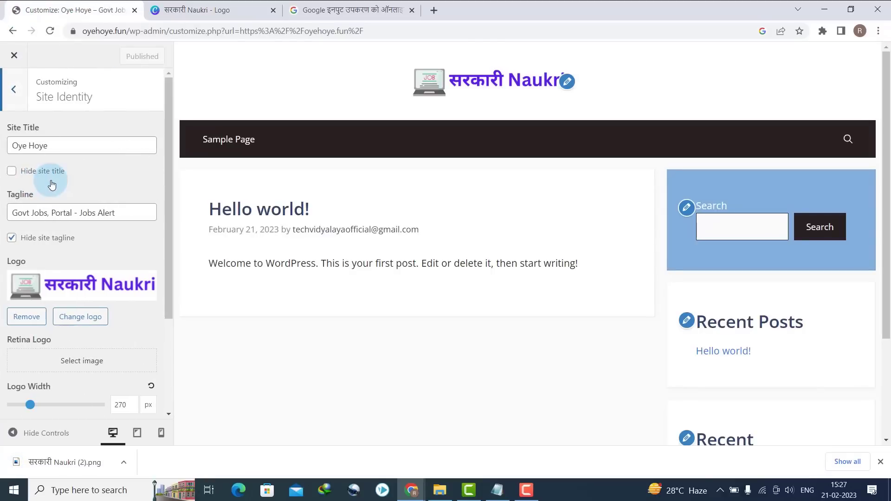
pyautogui.moveTo(169, 271); pyautogui.dragTo(171, 371)
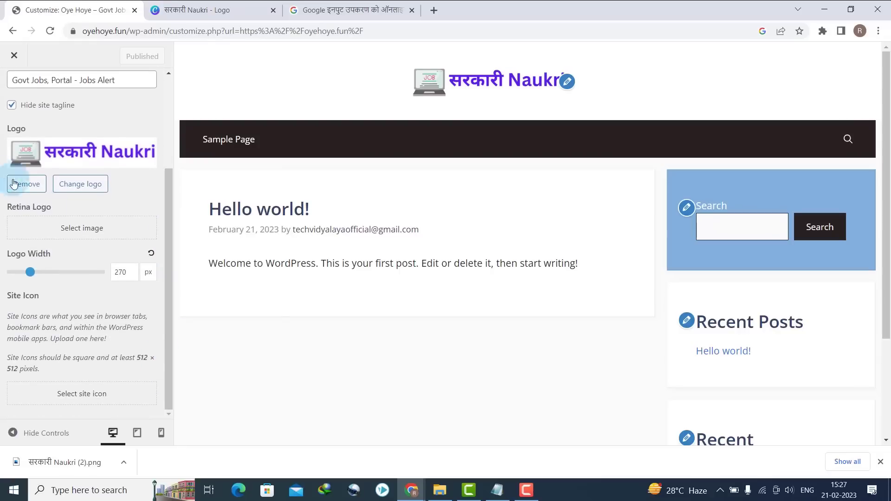
pyautogui.click(60, 394)
pyautogui.moveTo(56, 462); pyautogui.dragTo(386, 292)
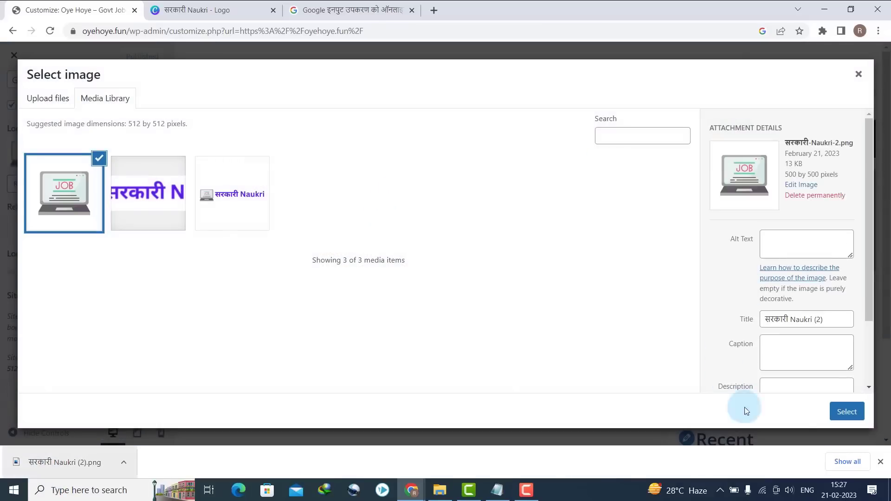
# - Use the laptop image as the site icon, confirm the crop, and publish
pyautogui.click(847, 411)
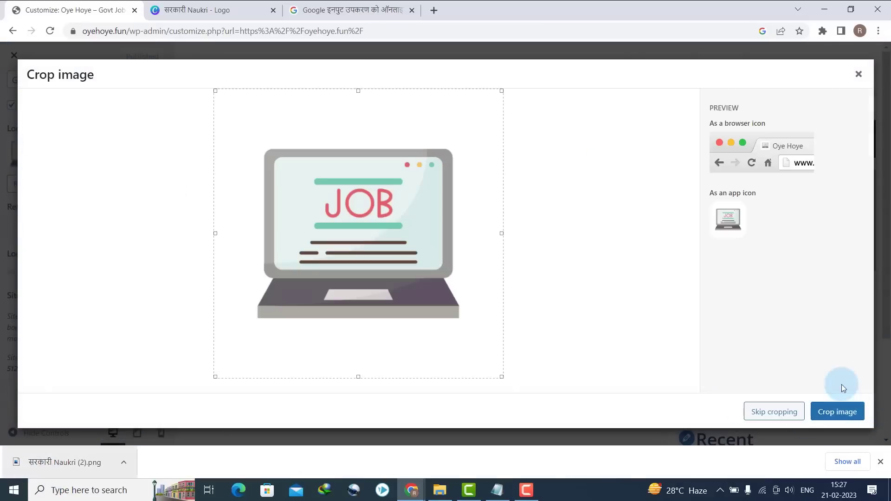
pyautogui.click(847, 420)
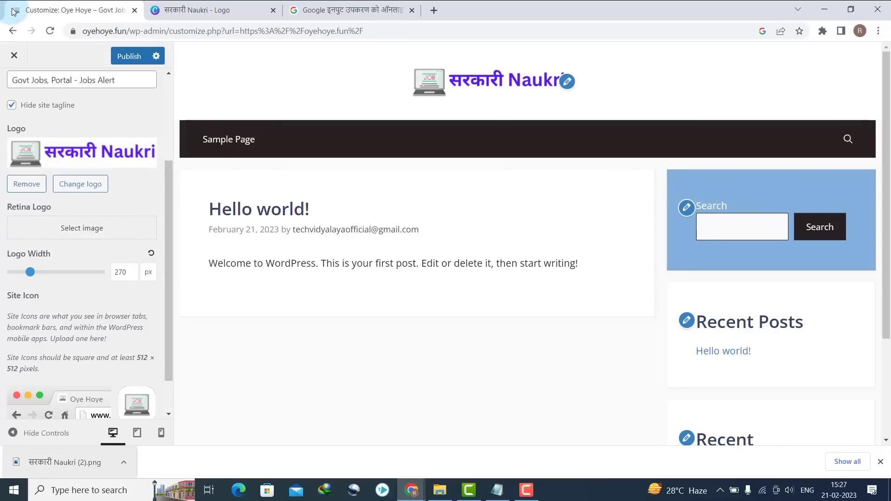
pyautogui.click(134, 57)
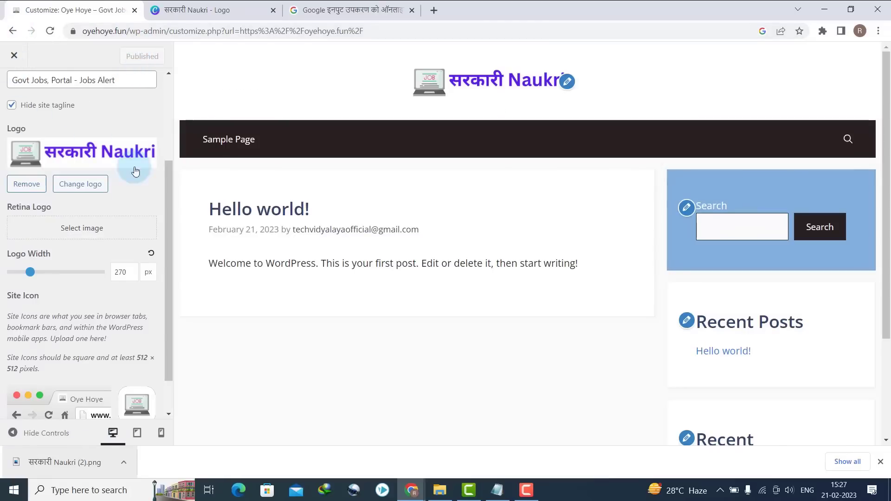
pyautogui.moveTo(163, 189); pyautogui.dragTo(158, 85)
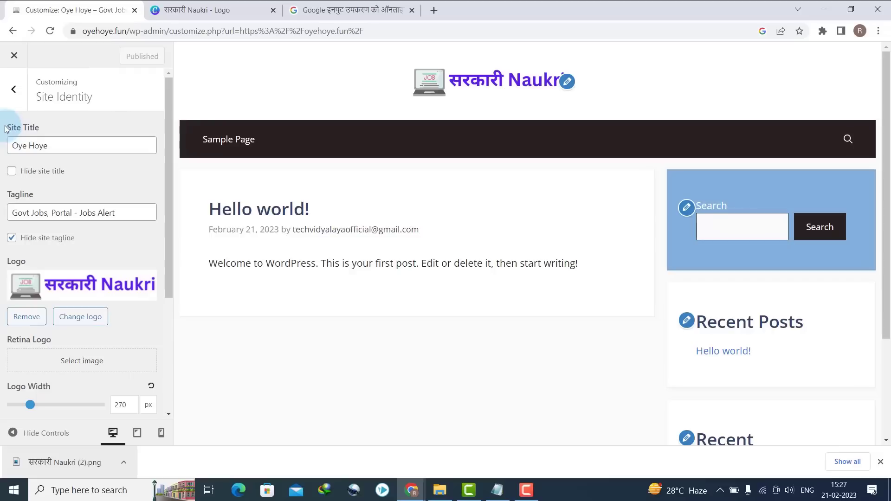
# - Uncheck Display featured images for single posts under Layout > Blog, then publish
pyautogui.click(14, 89)
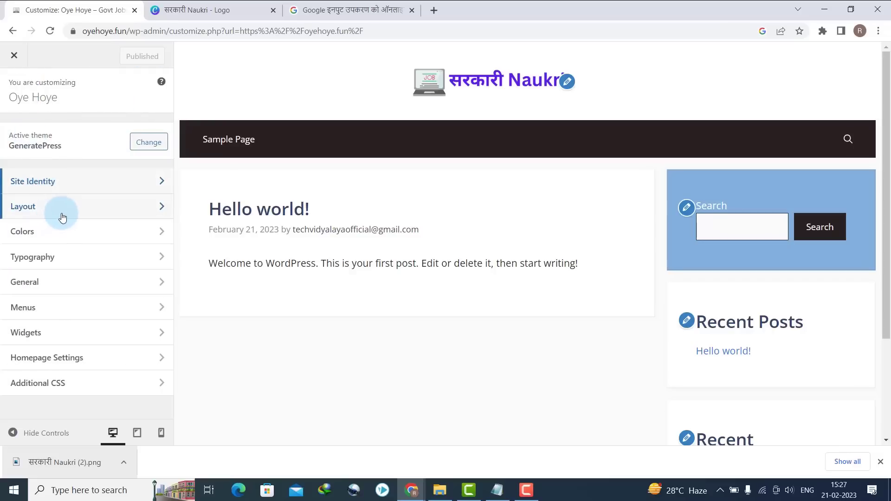
pyautogui.click(63, 213)
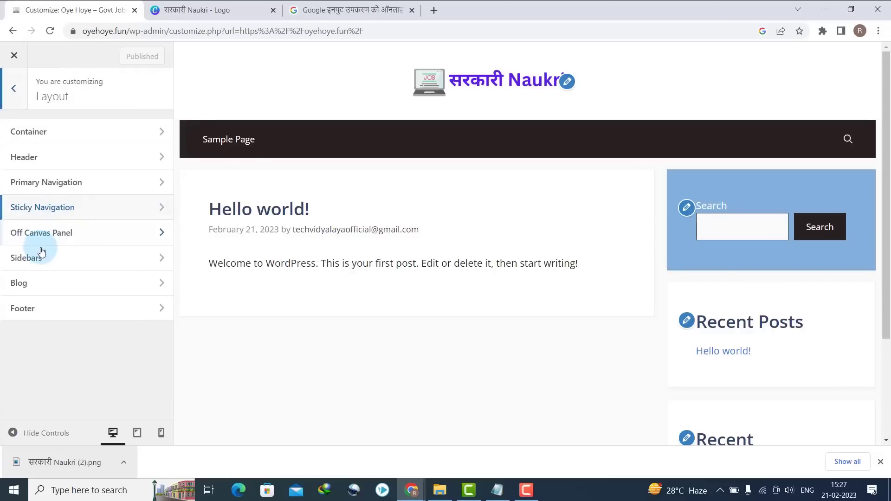
pyautogui.click(41, 290)
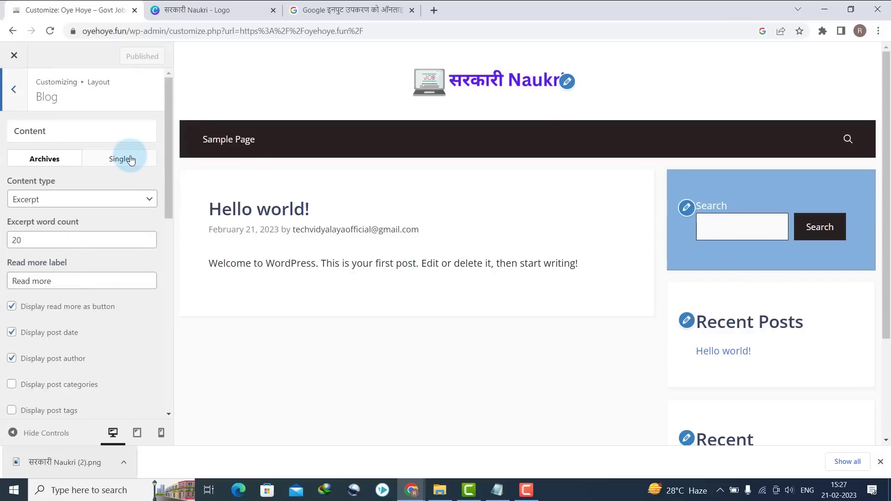
pyautogui.click(129, 159)
pyautogui.click(82, 346)
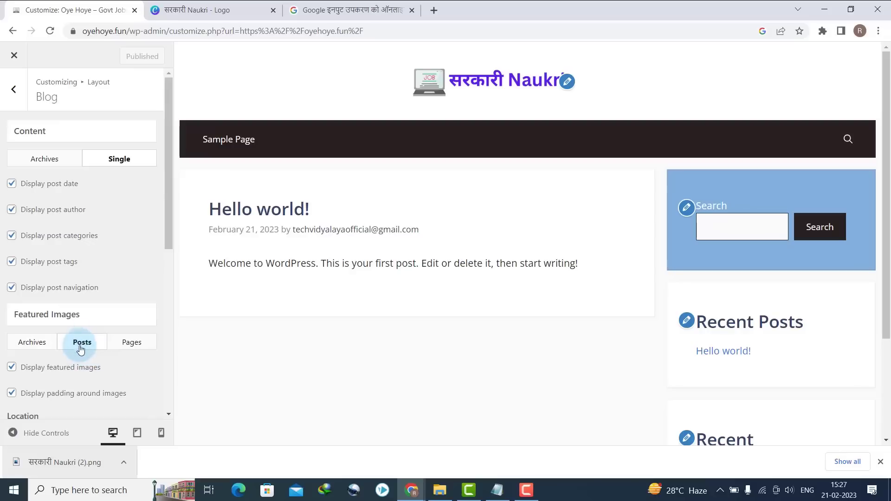
pyautogui.click(44, 367)
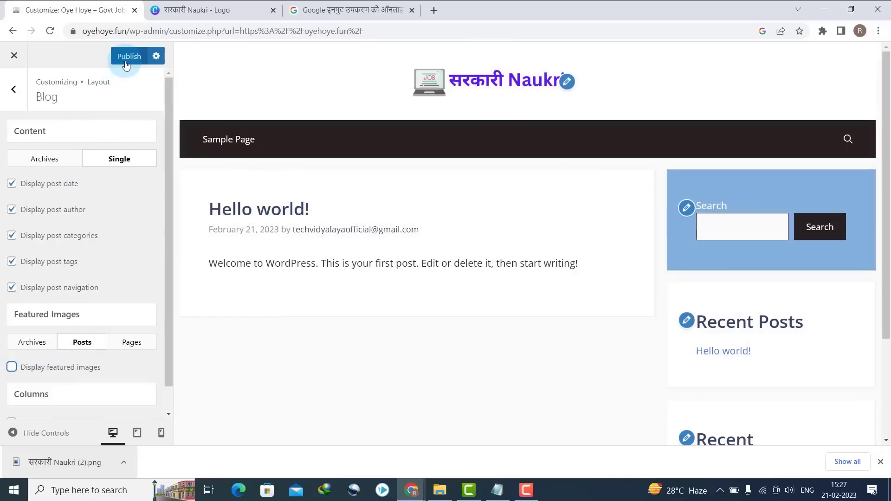
pyautogui.click(14, 89)
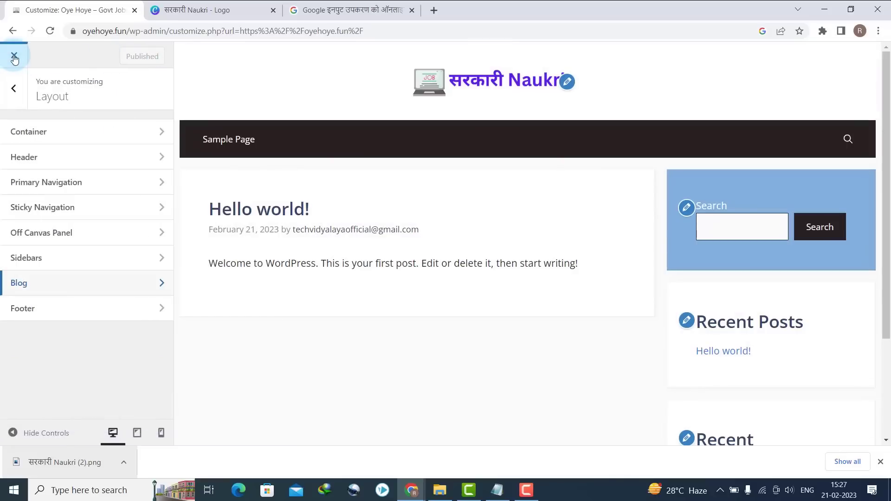
# - Close the customizer to view the live site and dismiss the browser's download bar
pyautogui.click(15, 57)
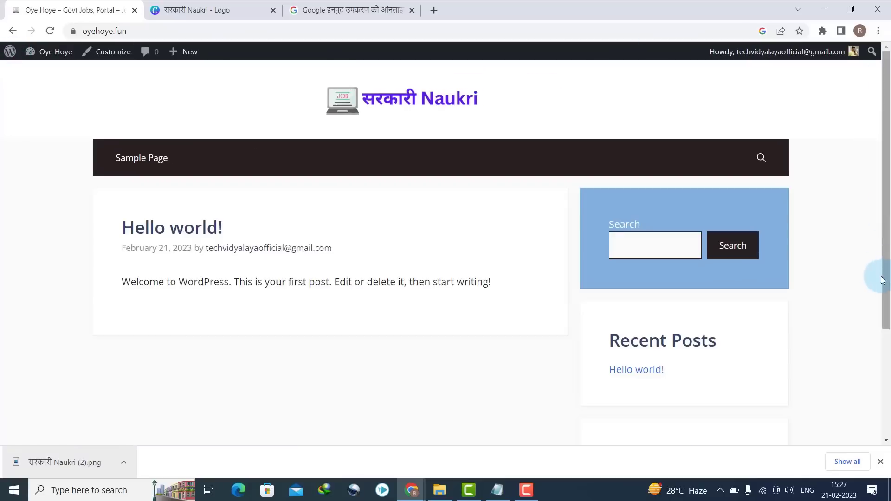
pyautogui.click(881, 462)
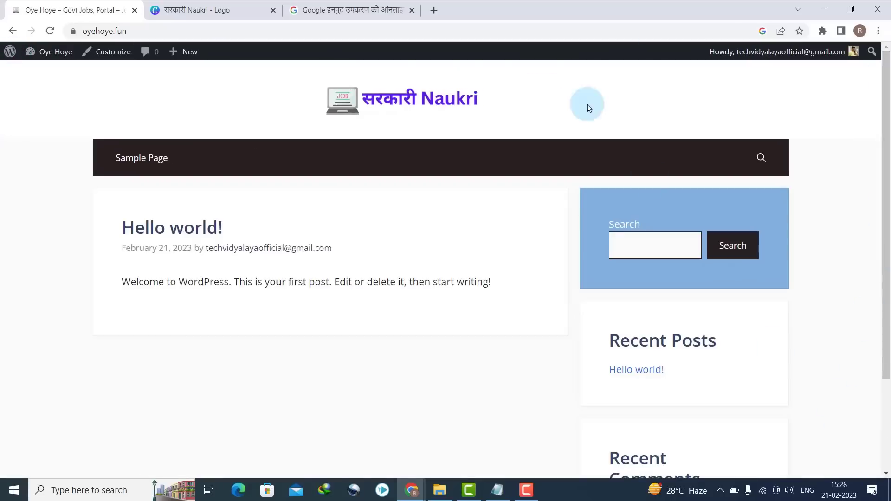
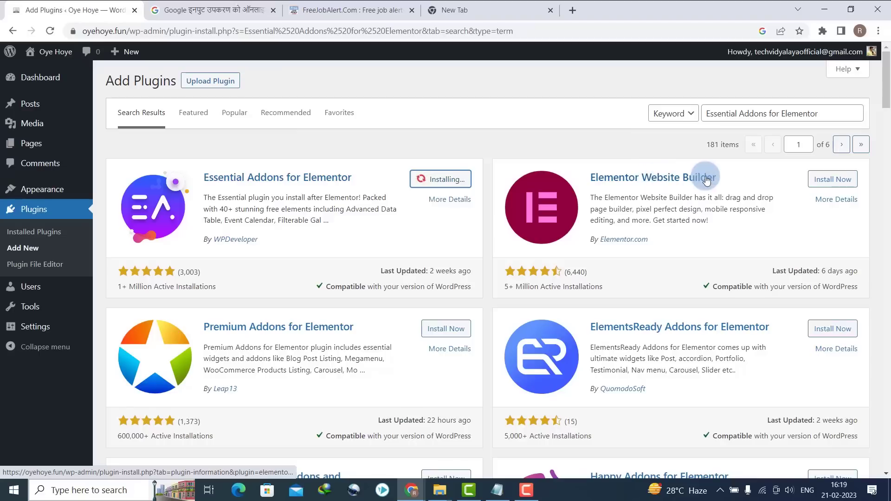
# - Install Elementor Website Builder, then search the plugin directory for 'site kit'
pyautogui.click(830, 180)
pyautogui.moveTo(7, 76)
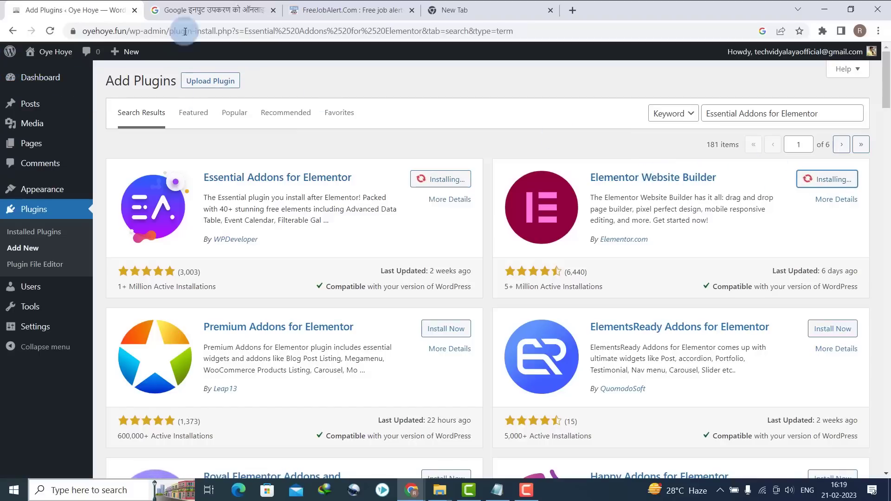
pyautogui.tripleClick(744, 116)
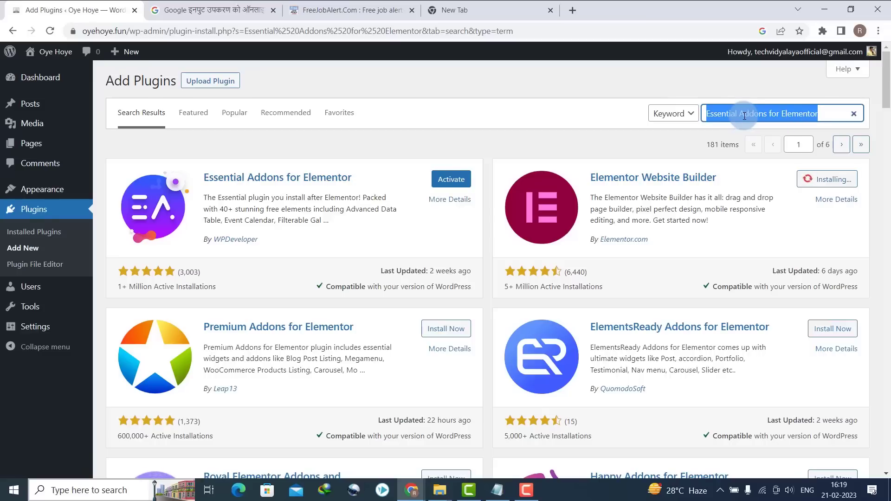
pyautogui.write('site kit')
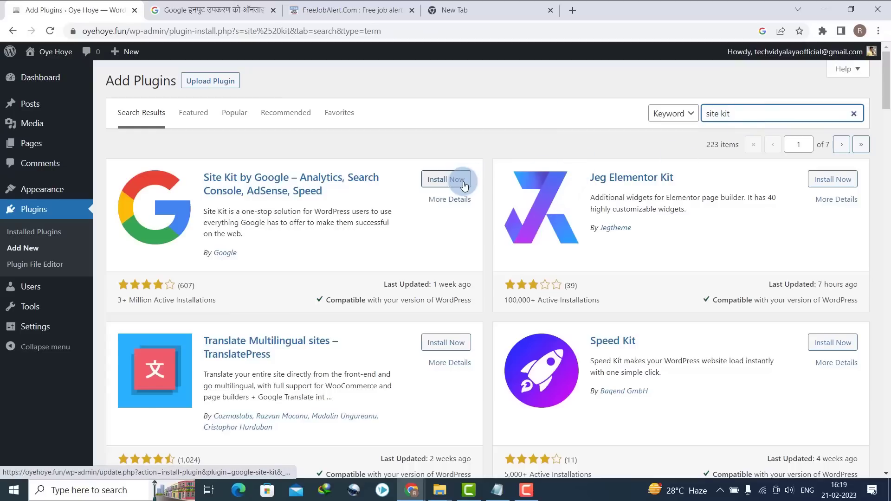
# - Install and activate Site Kit by Google, then search 'wp super cache' and install WP Super Cache
pyautogui.click(462, 181)
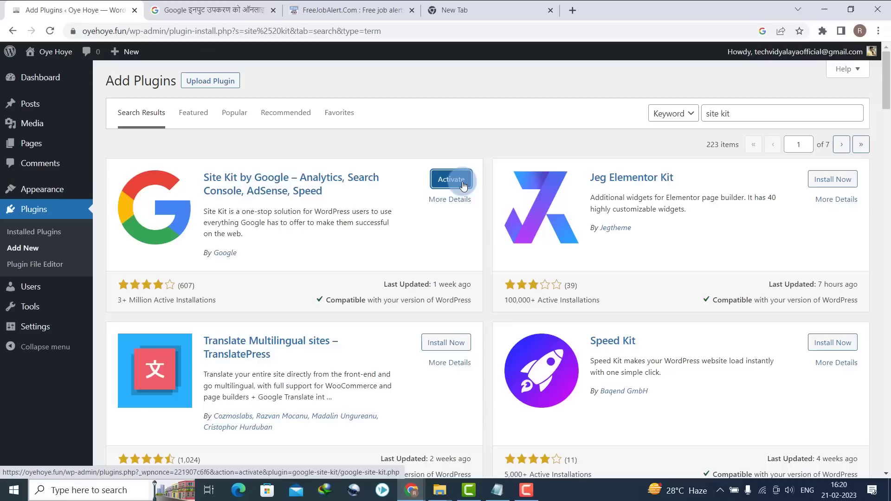
pyautogui.click(463, 185)
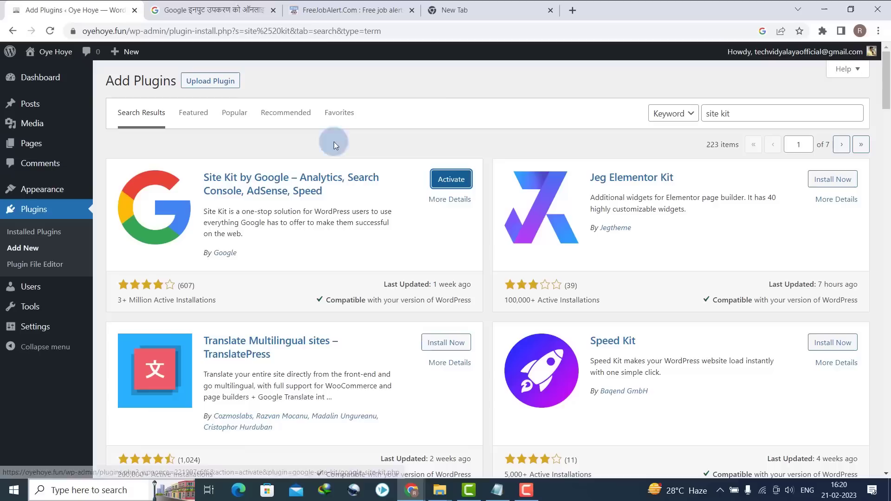
pyautogui.click(752, 114)
pyautogui.hotkey('ctrl', 'shift', 'Left')
pyautogui.hotkey('ctrl', 'shift', 'Left')
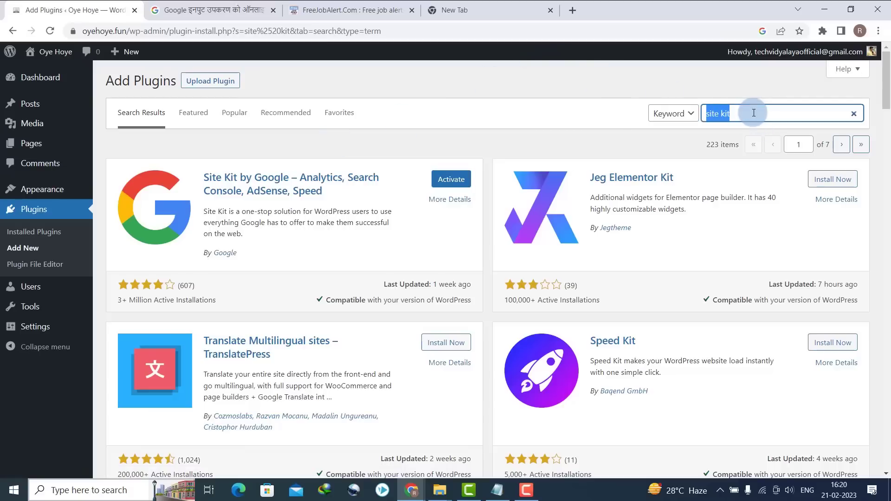
pyautogui.write('wp supe')
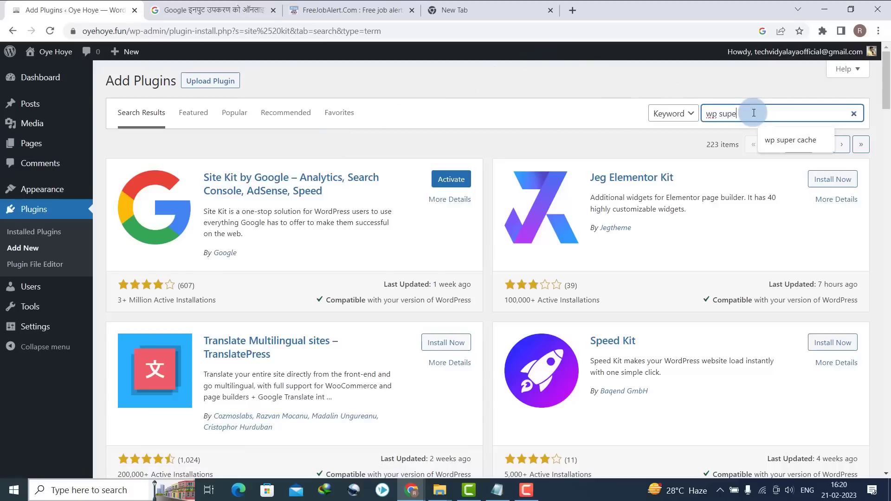
pyautogui.write('r cache')
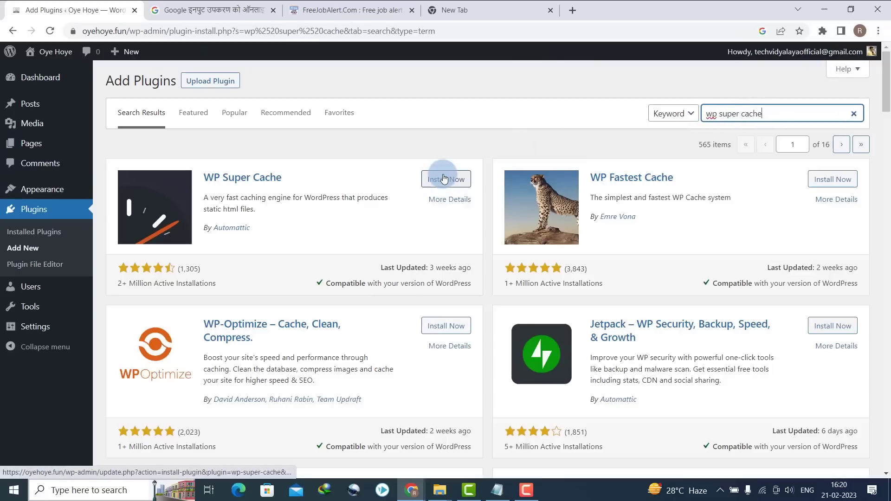
pyautogui.click(443, 179)
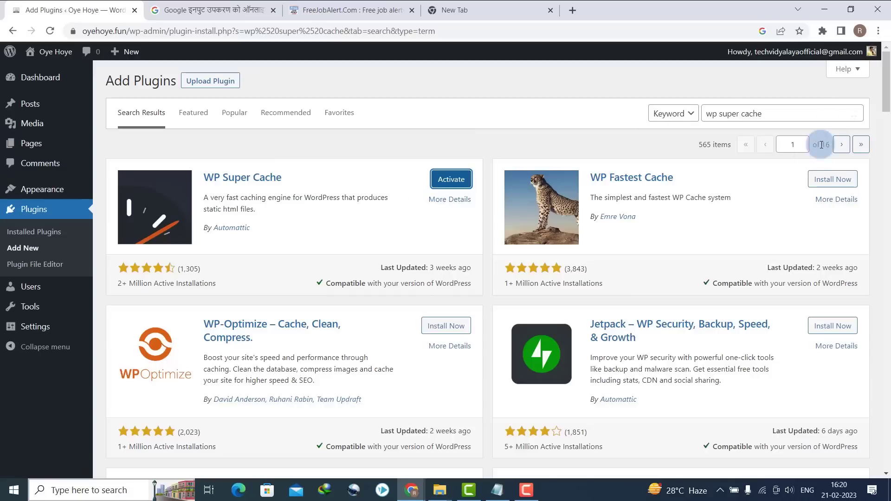
# - Search 'rank math', then install and activate the Rank Math SEO plugin
pyautogui.tripleClick(761, 113)
pyautogui.write('ra')
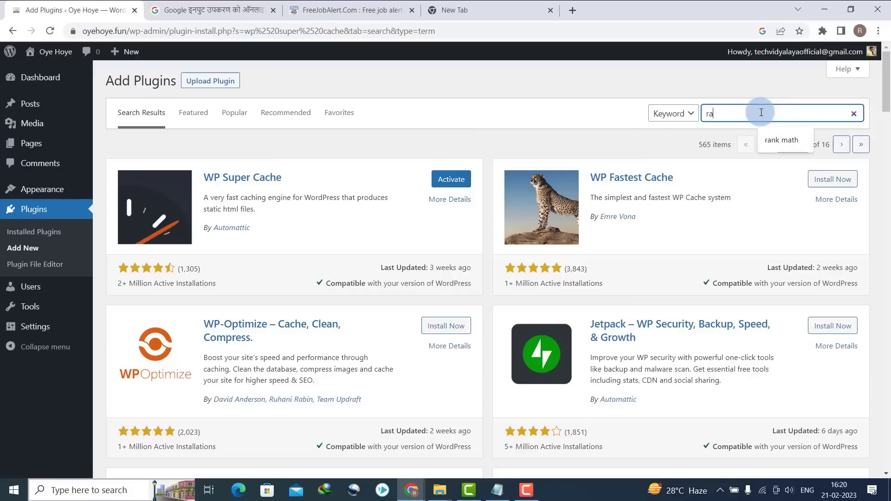
pyautogui.write('nk math')
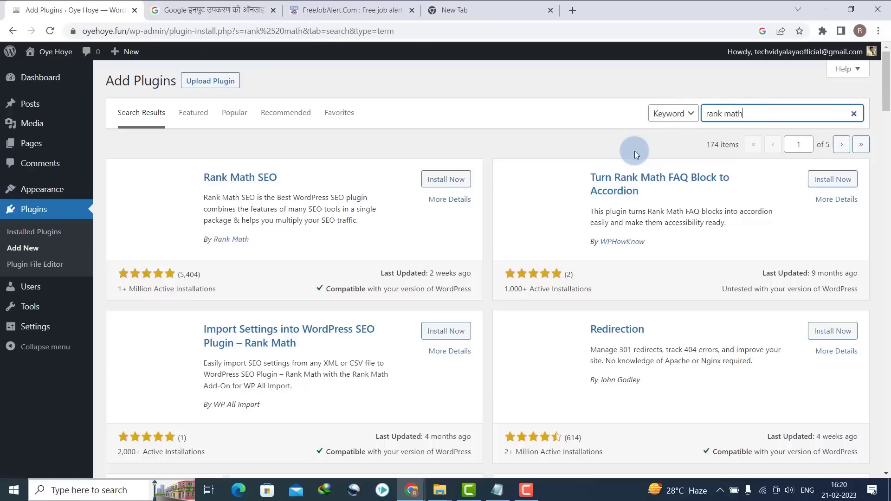
pyautogui.click(443, 182)
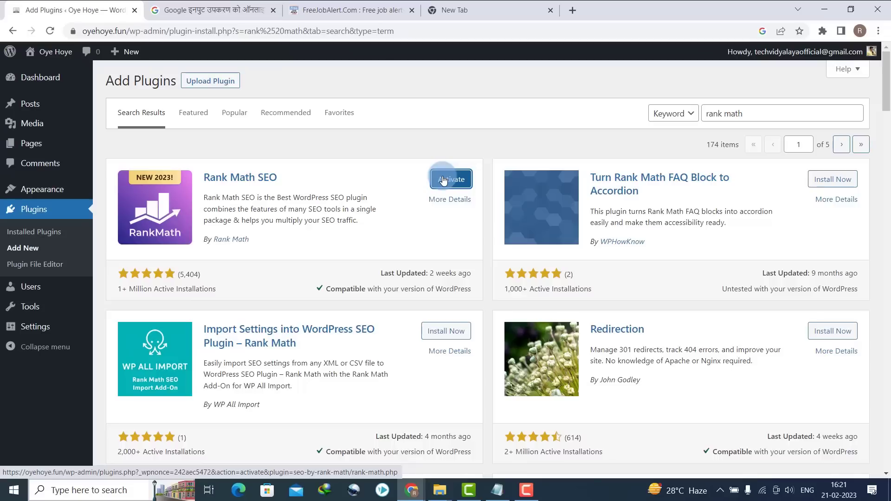
pyautogui.click(443, 180)
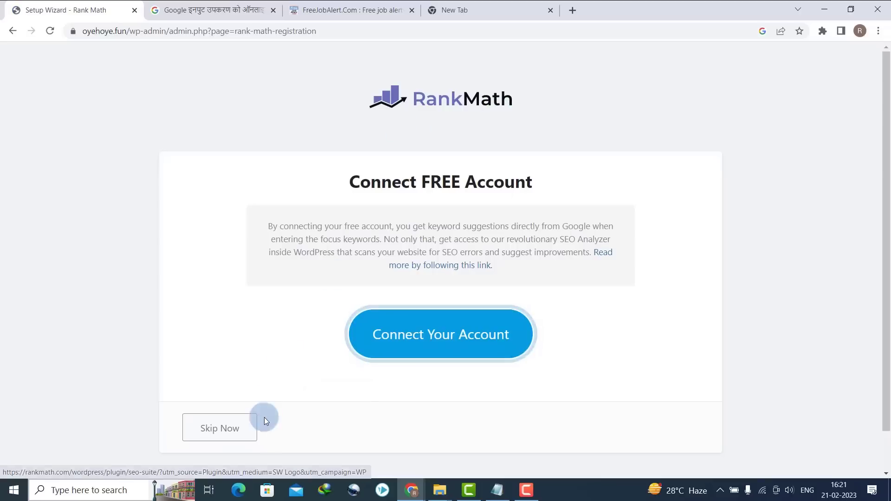
# - Skip the account connection and save the site, analytics and sitemap wizard steps
pyautogui.click(248, 438)
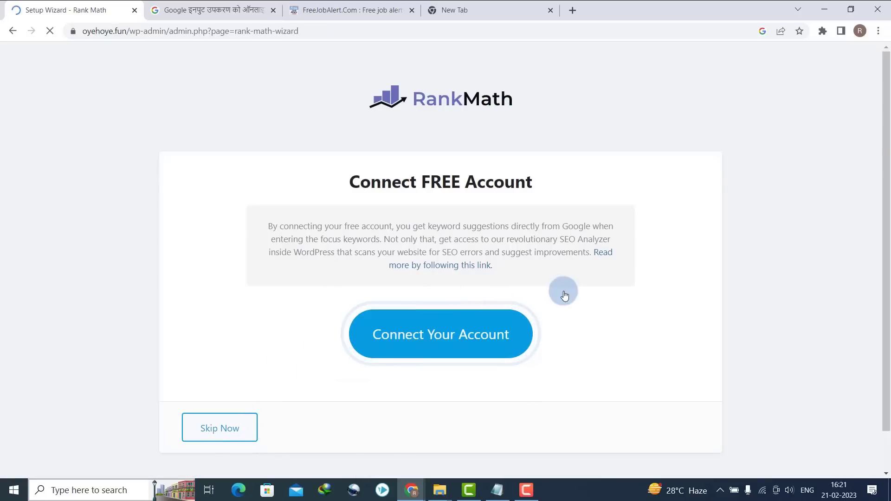
pyautogui.scroll(-3, 696, 306)
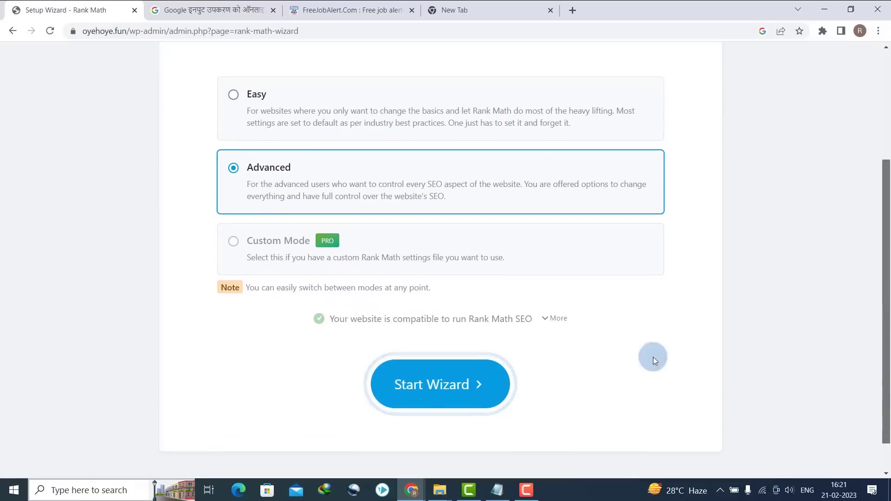
pyautogui.click(424, 365)
pyautogui.scroll(-8, 516, 328)
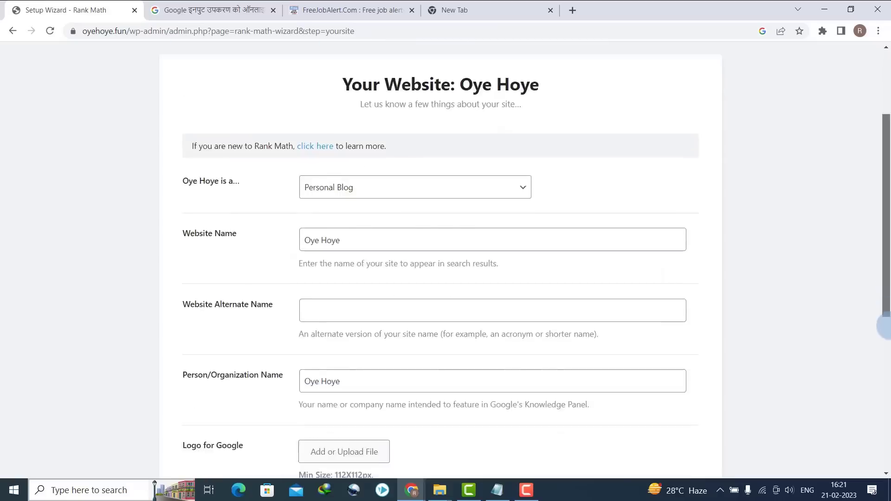
pyautogui.scroll(-2, 516, 328)
pyautogui.click(636, 388)
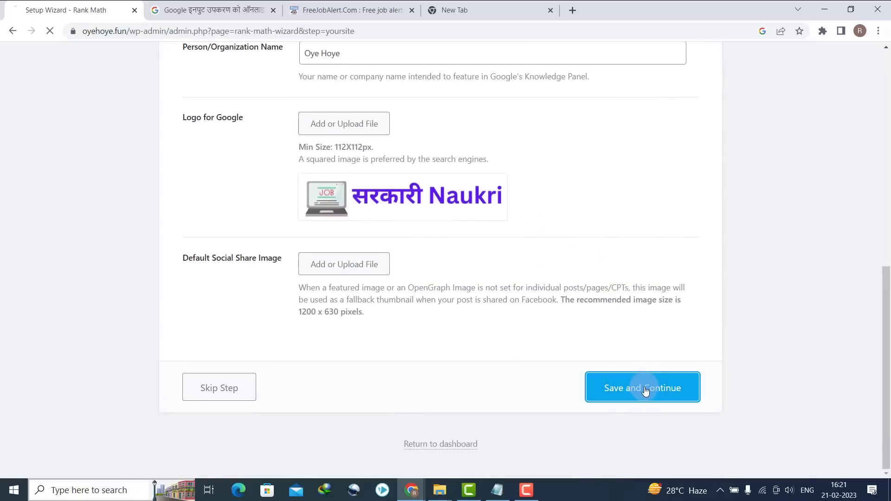
pyautogui.scroll(-4, 731, 325)
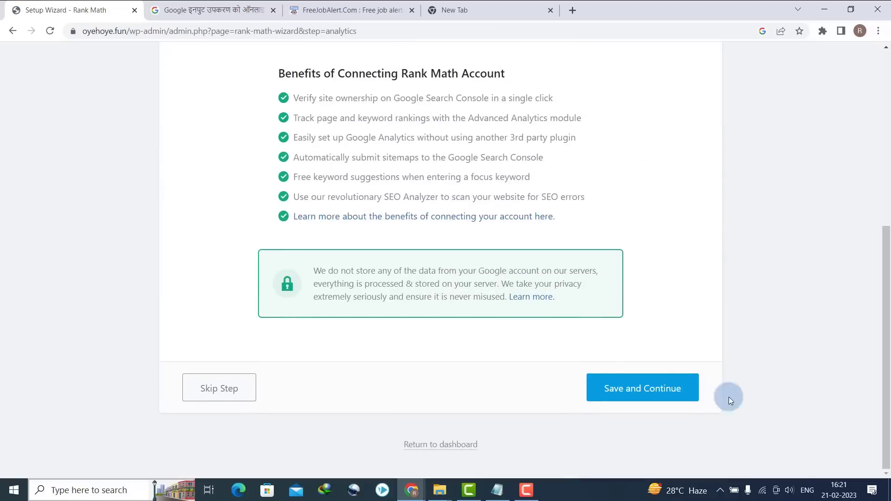
pyautogui.click(598, 390)
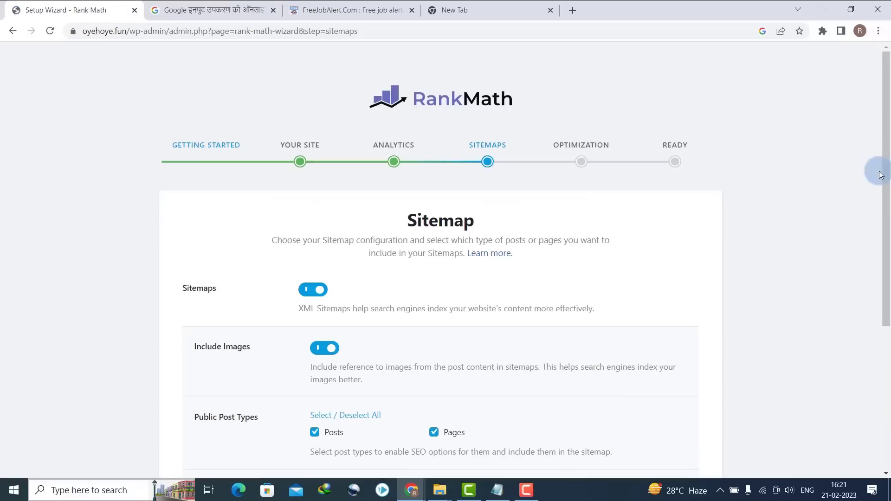
pyautogui.scroll(-2, 884, 306)
pyautogui.scroll(-3, 884, 306)
pyautogui.click(666, 385)
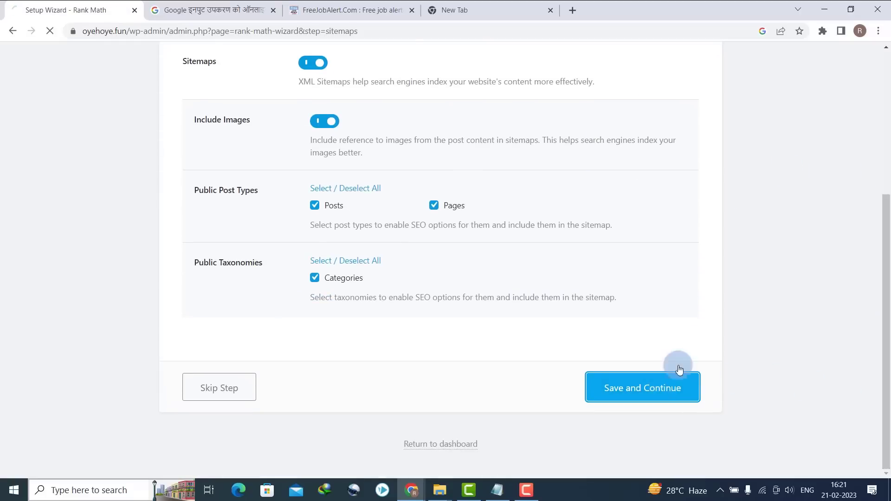
# - Turn on Nofollow External Links, save the SEO tweaks, and return to the Rank Math dashboard
pyautogui.scroll(-4, 821, 320)
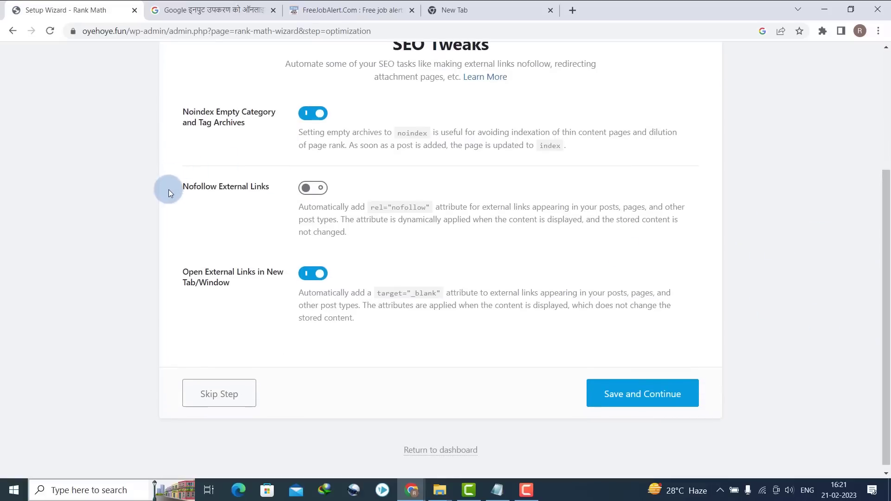
pyautogui.moveTo(193, 193); pyautogui.dragTo(327, 187)
pyautogui.click(308, 187)
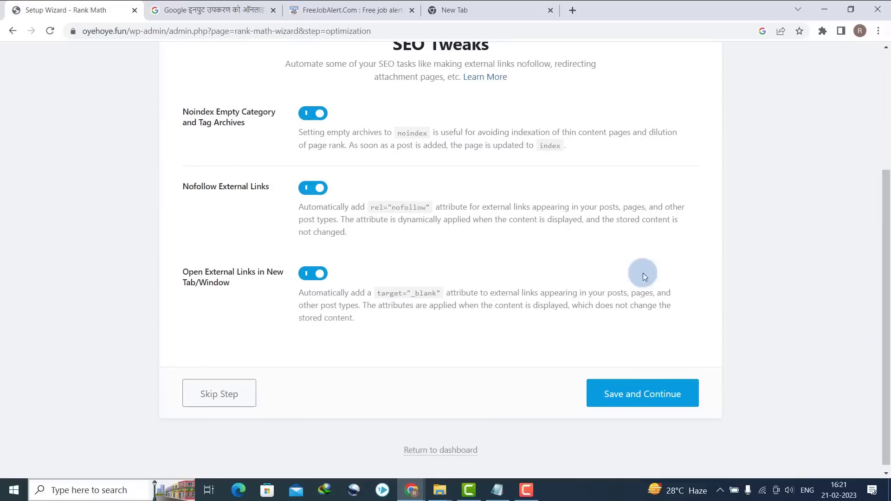
pyautogui.click(631, 399)
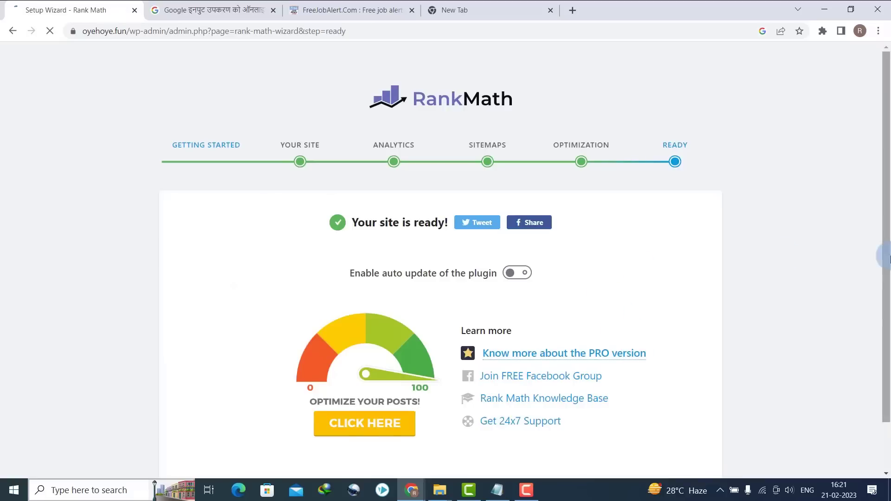
pyautogui.scroll(-1, 215, 373)
pyautogui.click(214, 370)
pyautogui.click(228, 453)
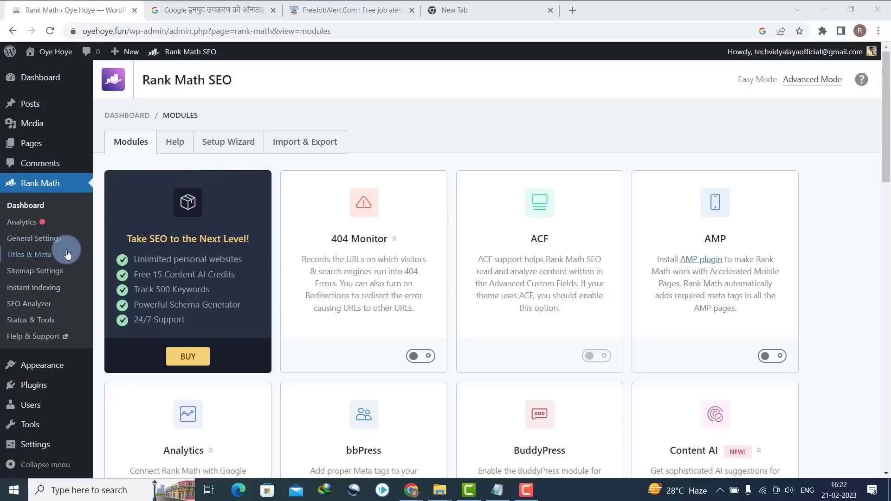
# - From Add New, search 'list category posts', then install and activate List category posts
pyautogui.click(114, 403)
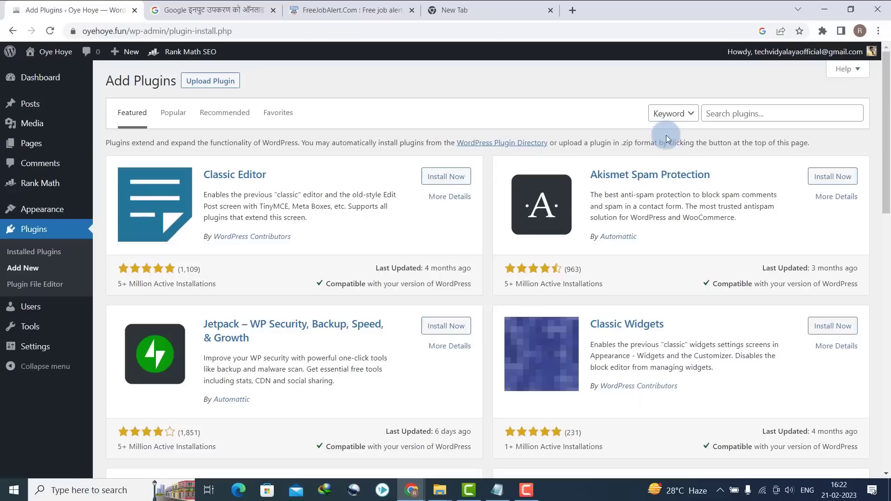
pyautogui.click(737, 118)
pyautogui.write('list category posts')
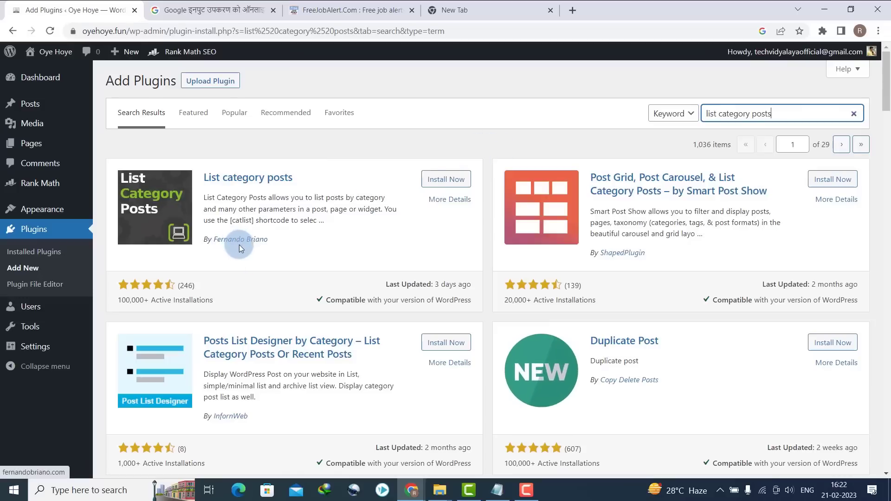
pyautogui.moveTo(274, 239); pyautogui.dragTo(216, 240)
pyautogui.click(451, 181)
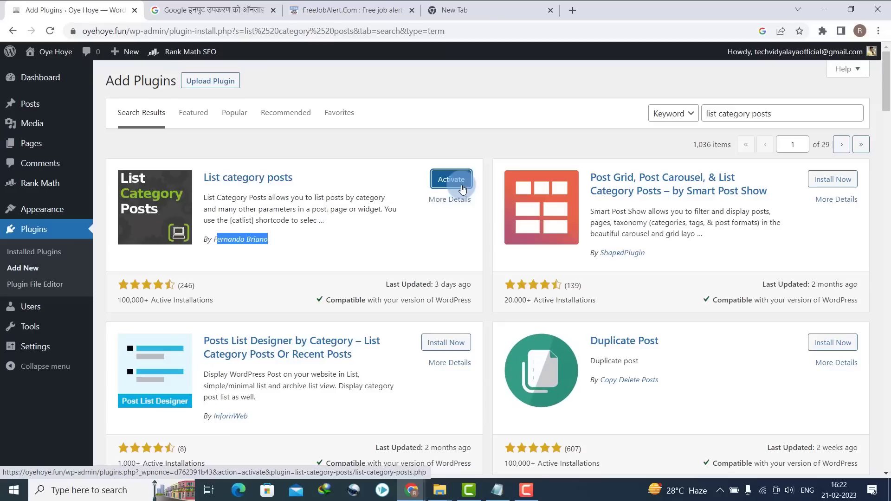
pyautogui.click(451, 183)
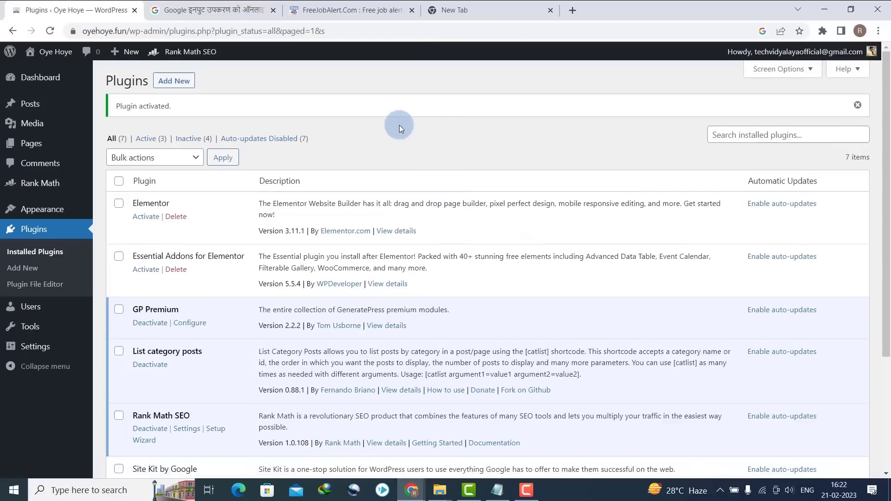
# - Search for Menu Icons by ThemeIsle, install and activate it, then go back to Add New
pyautogui.click(19, 268)
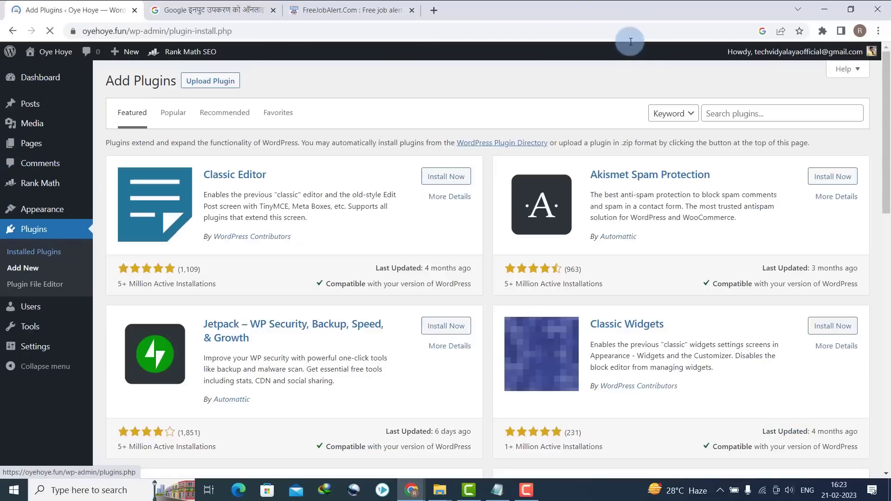
pyautogui.click(719, 114)
pyautogui.write('Menu Icons by ThemeIsle – WordPress plugin')
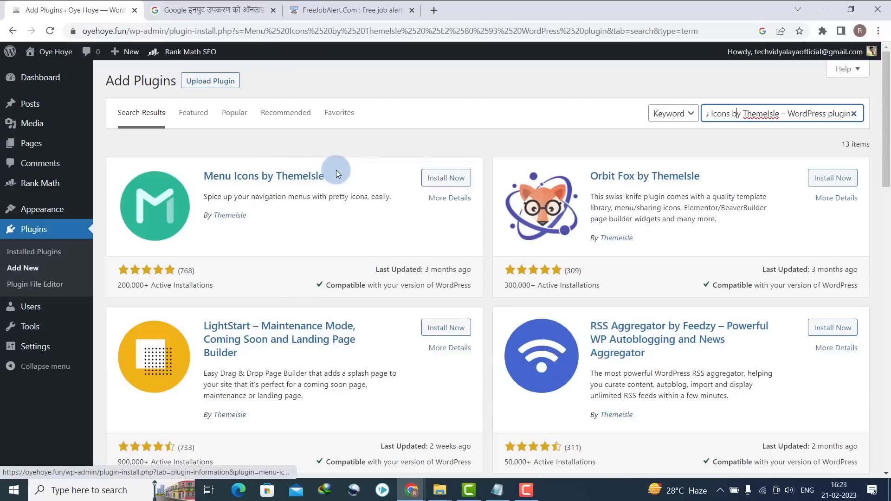
pyautogui.moveTo(332, 171); pyautogui.dragTo(205, 166)
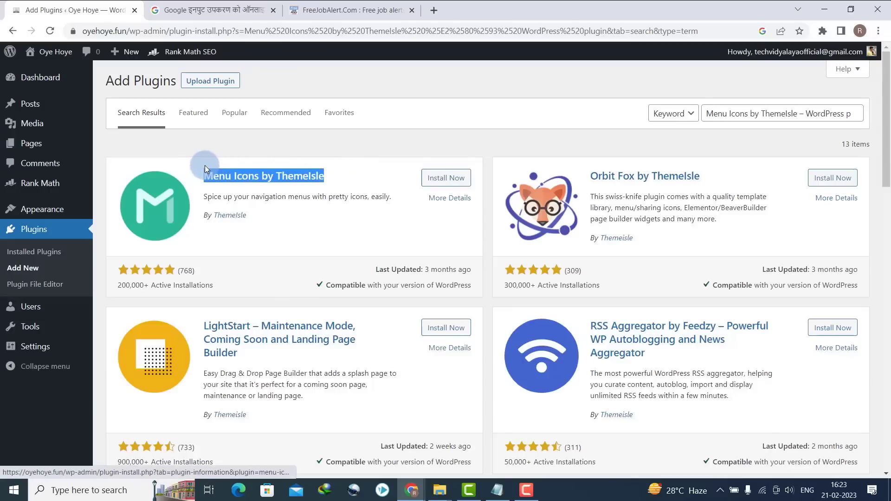
pyautogui.click(427, 180)
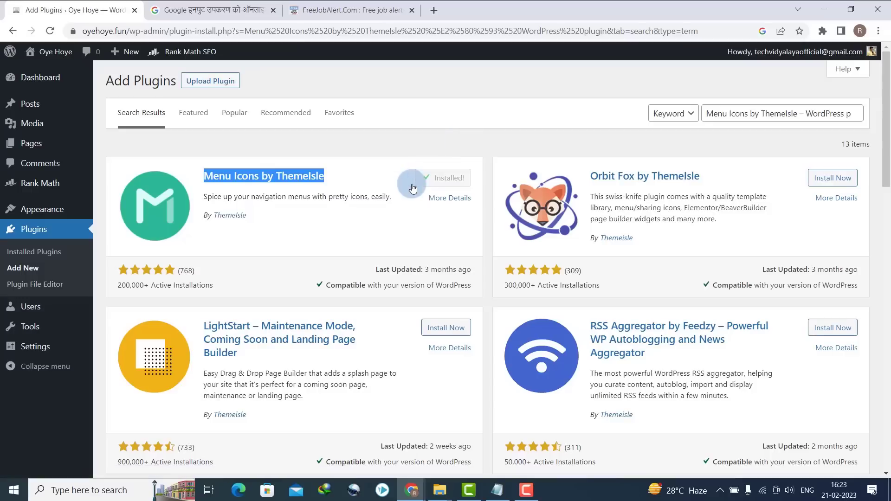
pyautogui.click(439, 178)
pyautogui.click(341, 10)
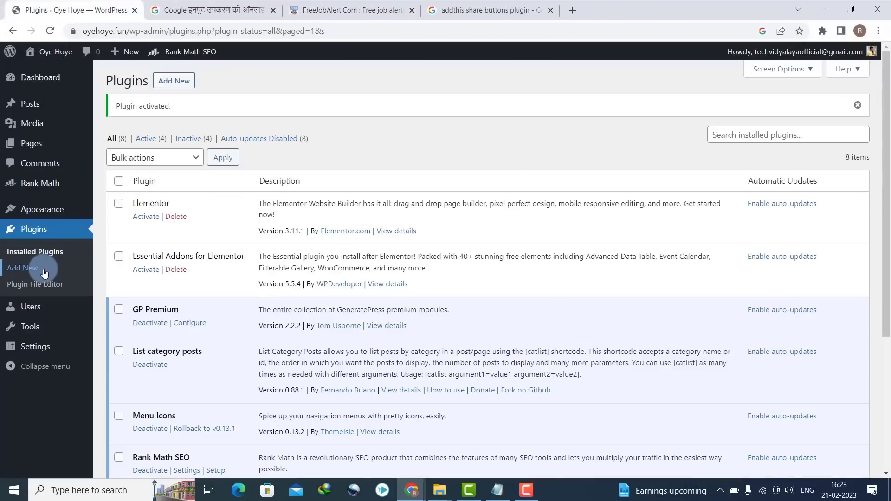
pyautogui.click(44, 271)
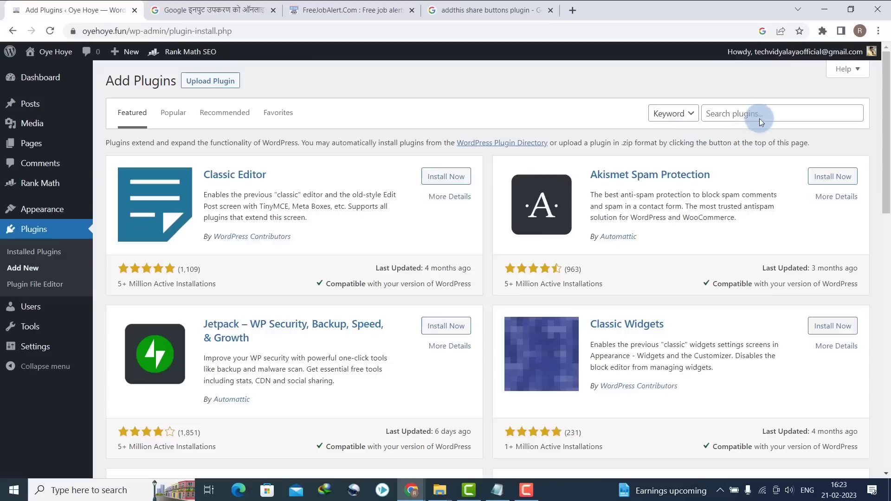
# - Search the pasted AddThis name, then install and activate WordPress Share Buttons Plugin – AddThis
pyautogui.click(761, 122)
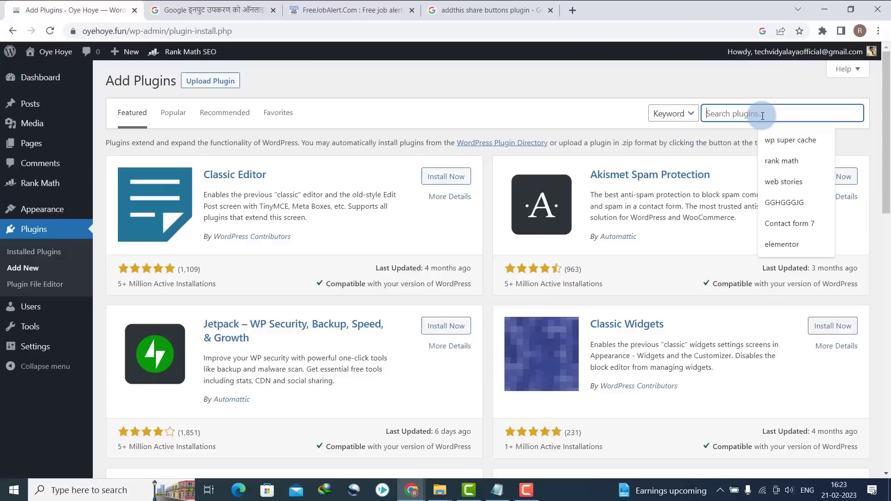
pyautogui.write('WordPress Share Buttons Plugin – AddThis')
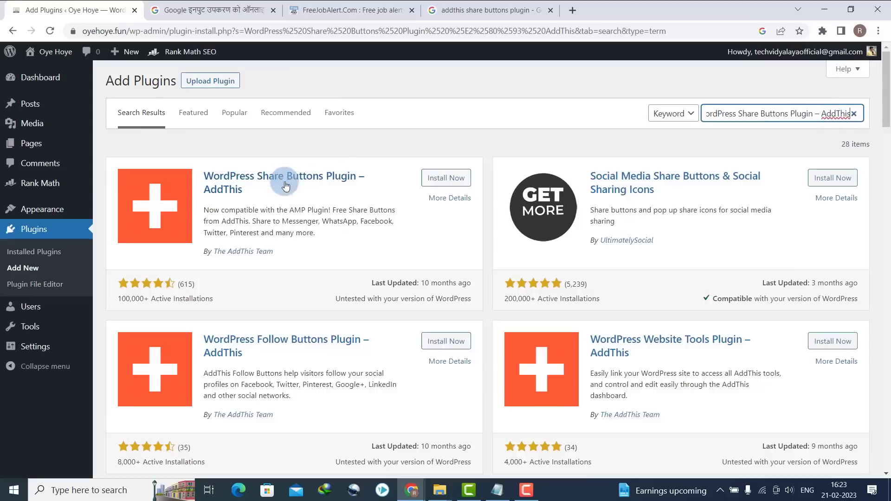
pyautogui.moveTo(203, 175); pyautogui.dragTo(271, 197)
pyautogui.click(258, 191)
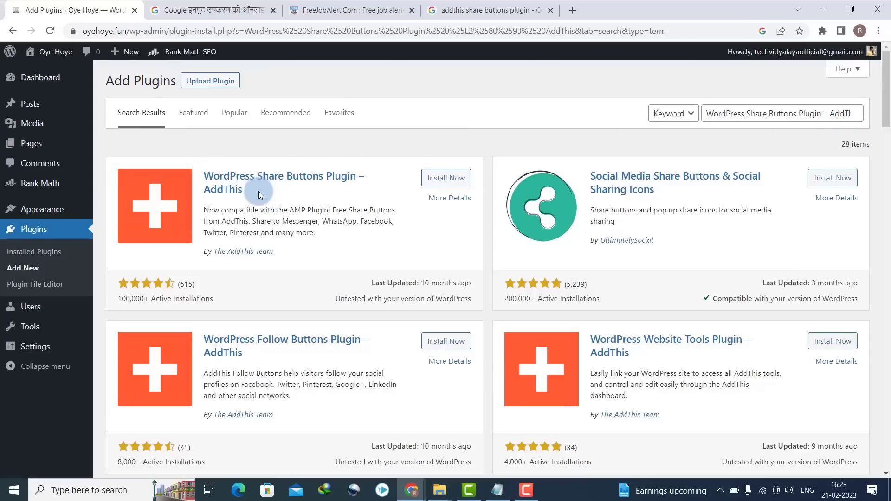
pyautogui.click(457, 179)
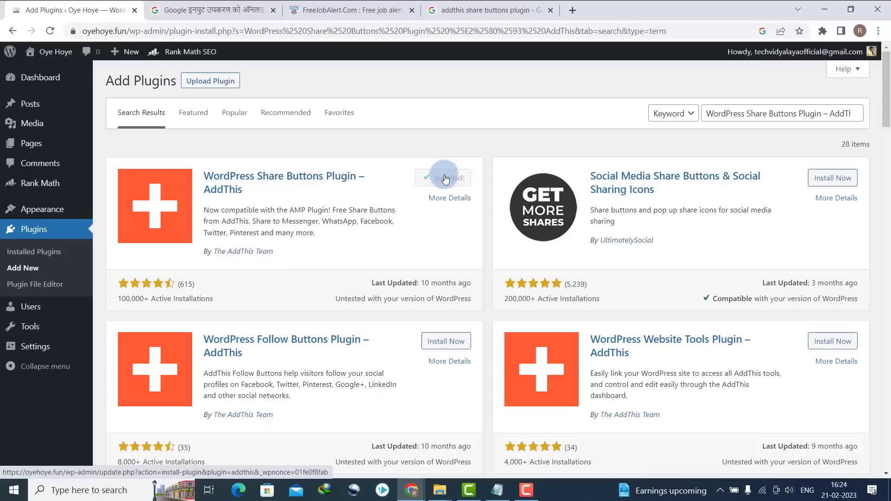
pyautogui.click(444, 178)
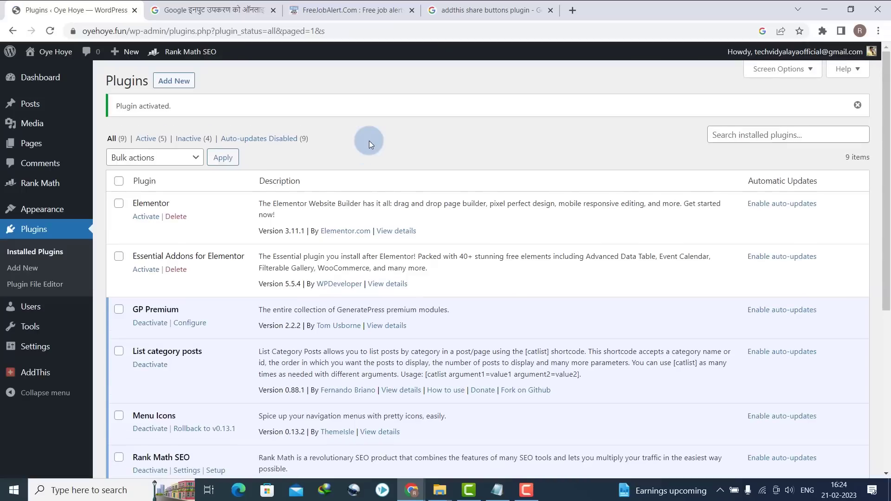
pyautogui.moveTo(82, 116)
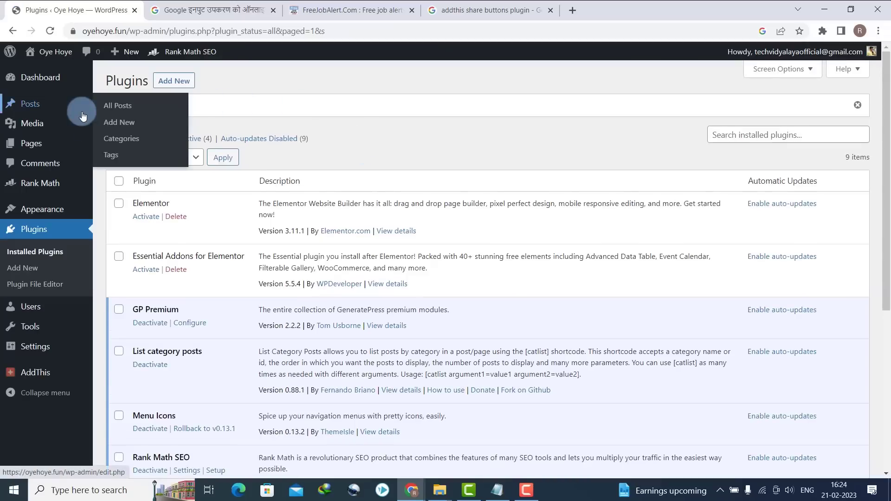
# - Create a new Inline AddThis share button set with self-selected social networks
pyautogui.moveTo(42, 373)
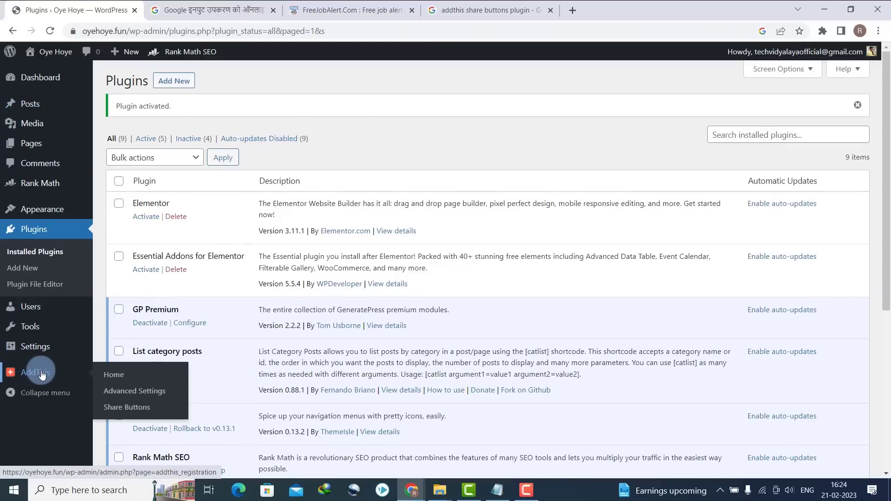
pyautogui.click(122, 407)
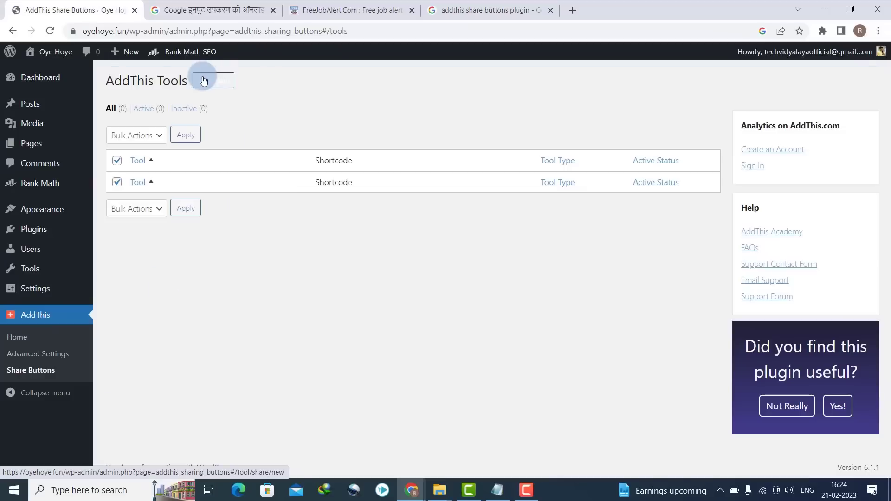
pyautogui.click(203, 81)
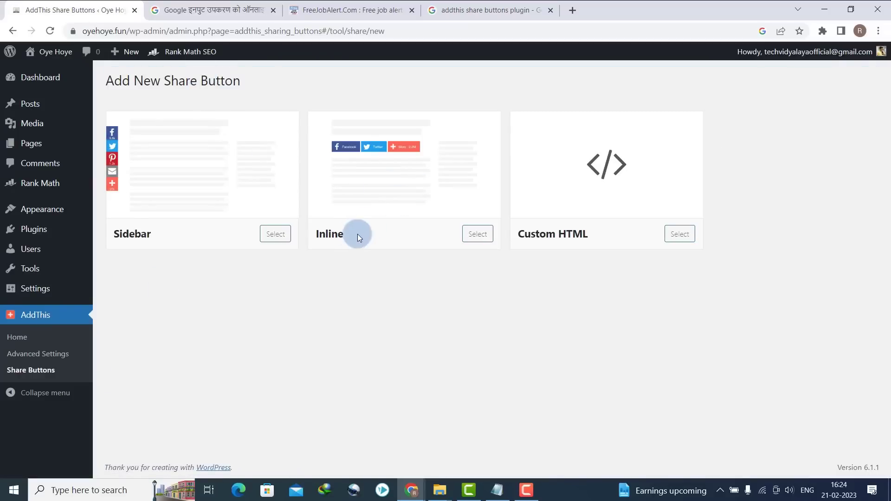
pyautogui.click(477, 234)
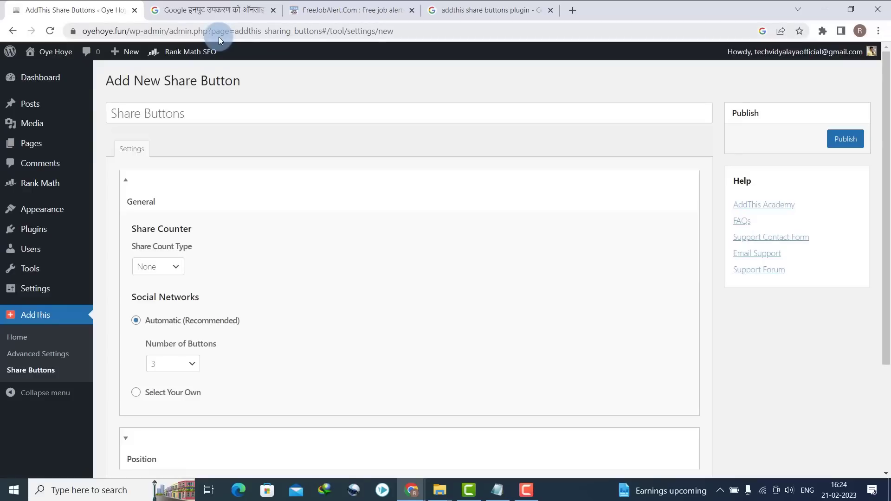
pyautogui.scroll(-3, 883, 249)
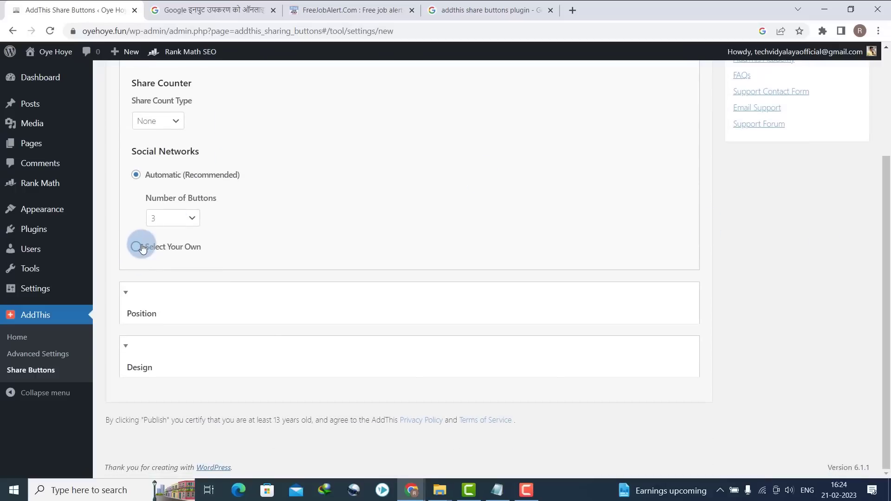
pyautogui.click(136, 247)
# - Search for and add WhatsApp and Telegram to the selected sharing services
pyautogui.click(167, 269)
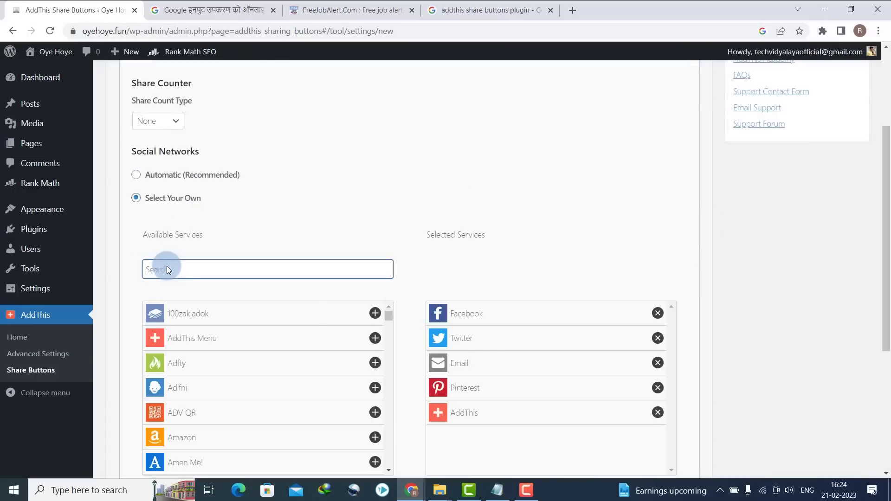
pyautogui.write('what')
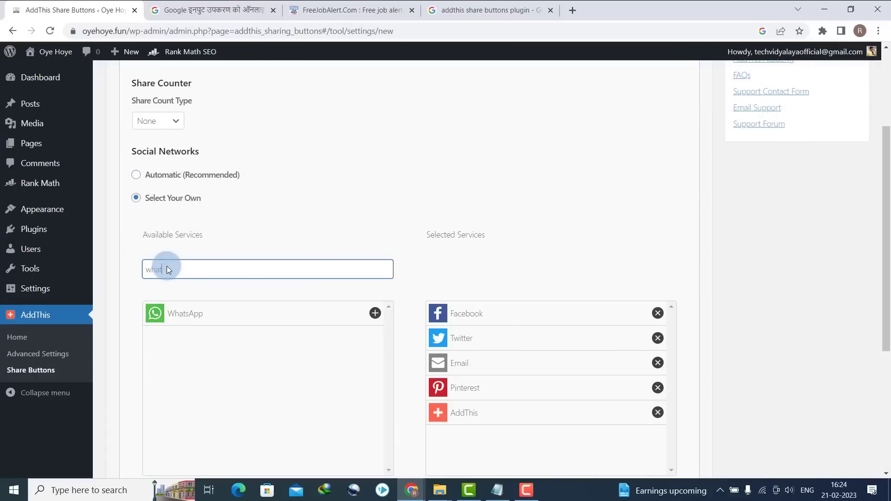
pyautogui.click(183, 318)
pyautogui.doubleClick(198, 267)
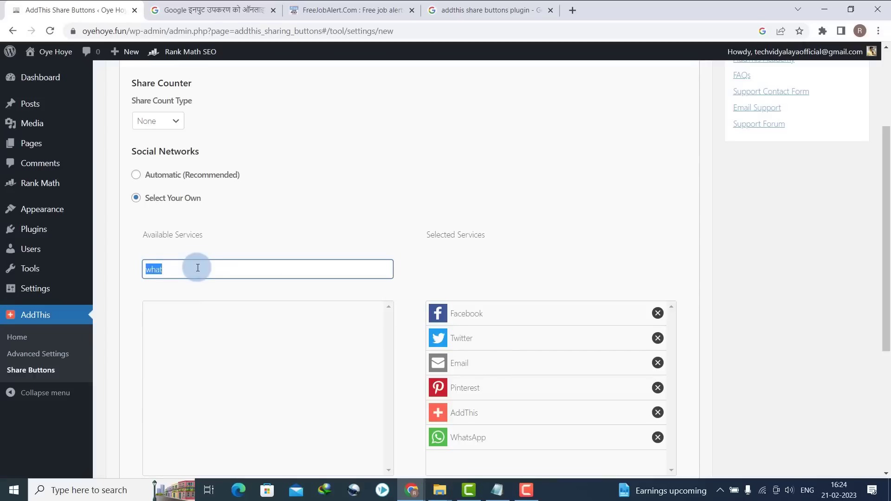
pyautogui.write('tele')
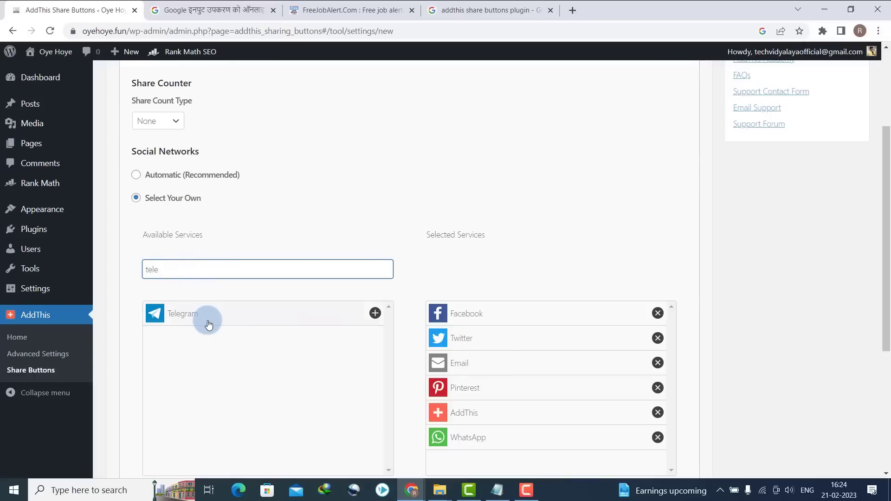
pyautogui.click(208, 324)
pyautogui.doubleClick(588, 431)
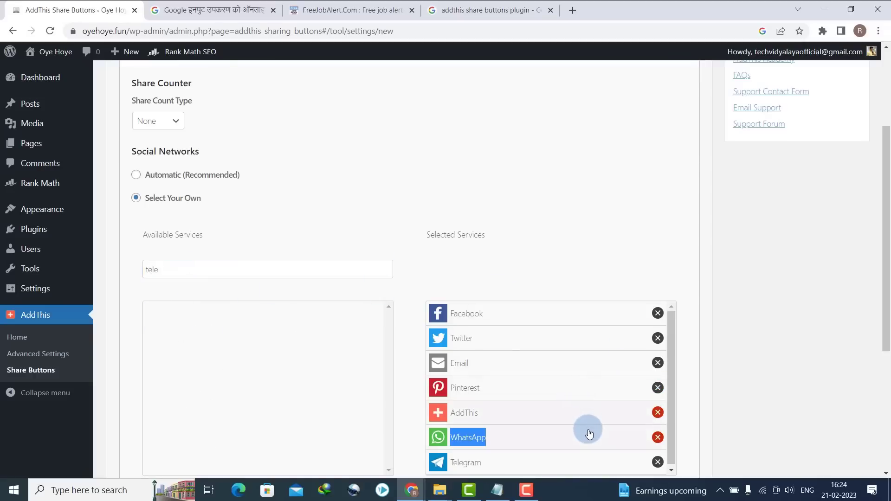
pyautogui.moveTo(881, 245); pyautogui.dragTo(859, 415)
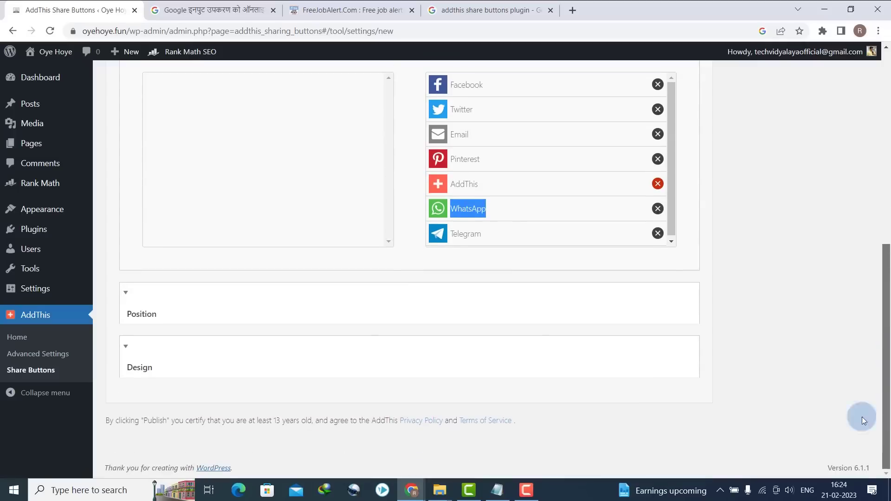
# - Under Position, uncheck homepage, category, archive and above-content spots, keeping Below Blog Post and Below Page
pyautogui.click(134, 297)
pyautogui.moveTo(879, 234); pyautogui.dragTo(879, 285)
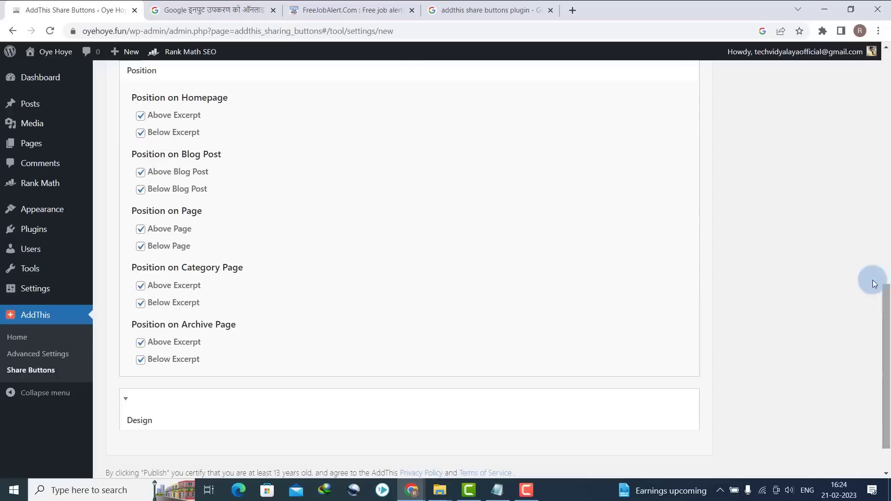
pyautogui.click(124, 96)
pyautogui.click(141, 174)
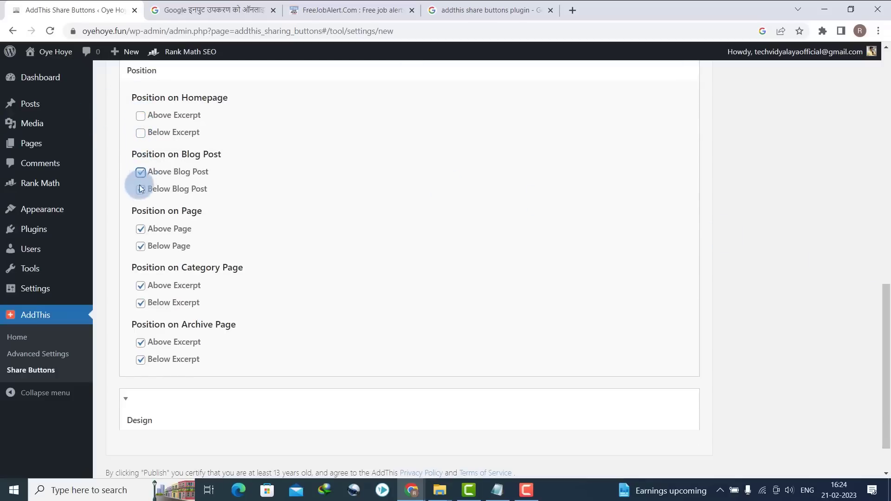
pyautogui.click(136, 237)
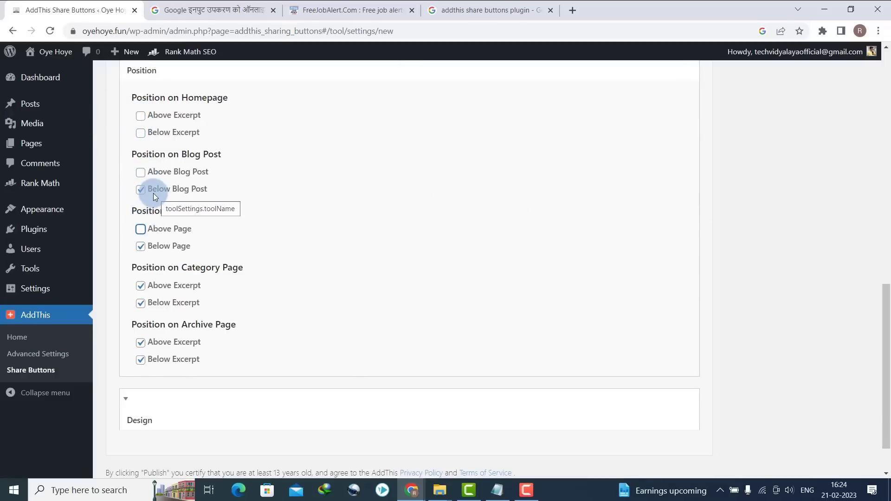
pyautogui.click(140, 246)
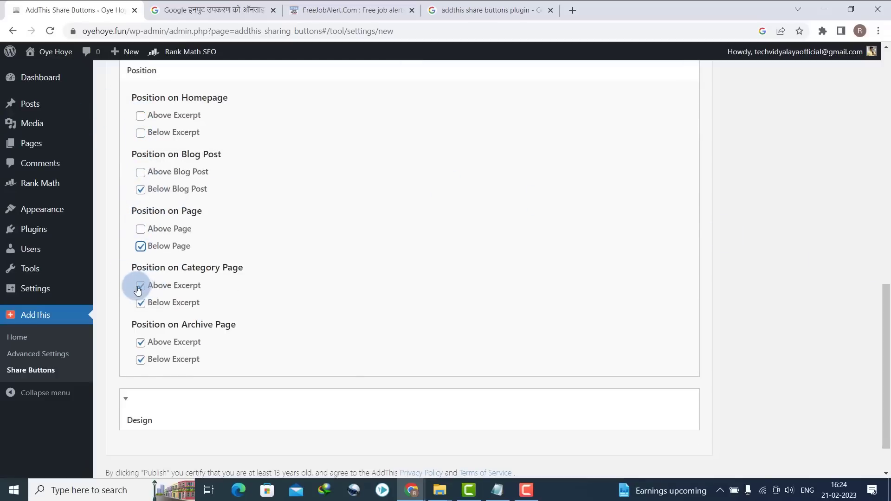
pyautogui.click(140, 303)
pyautogui.click(141, 342)
pyautogui.click(141, 359)
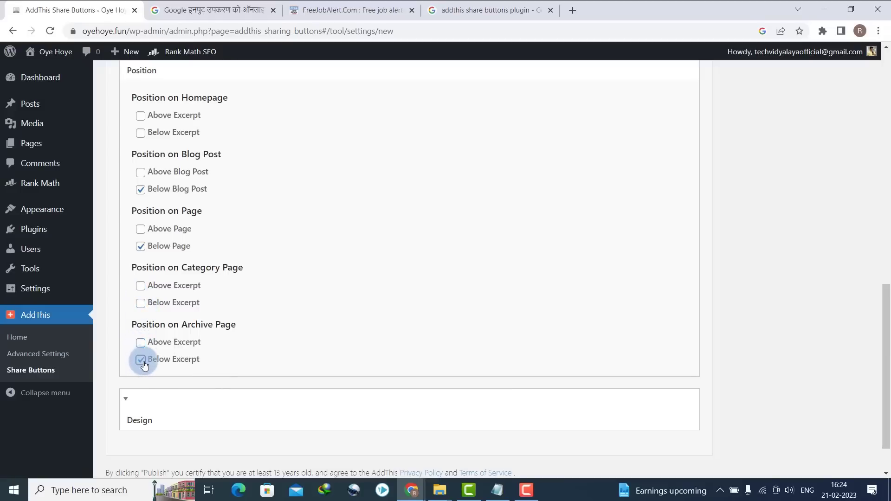
pyautogui.moveTo(886, 301); pyautogui.dragTo(885, 76)
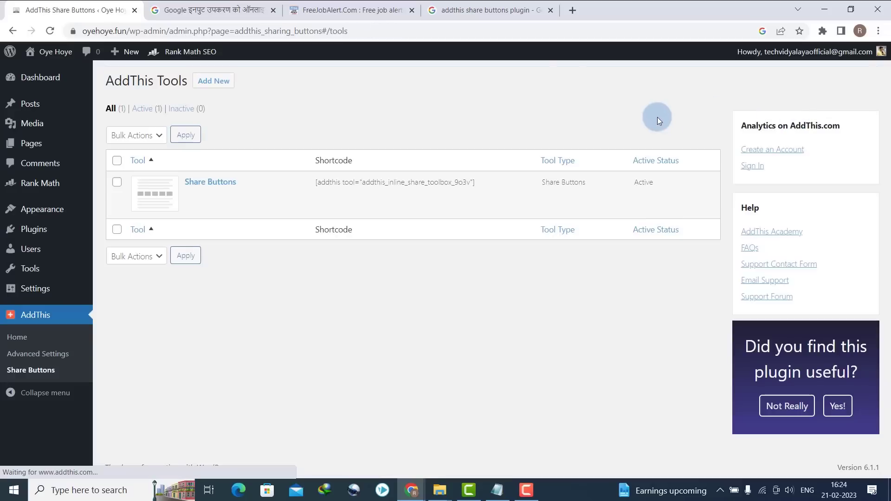
# - Open Visit Site in a new browser tab, switch to it, and open the Hello world! post
pyautogui.moveTo(54, 52)
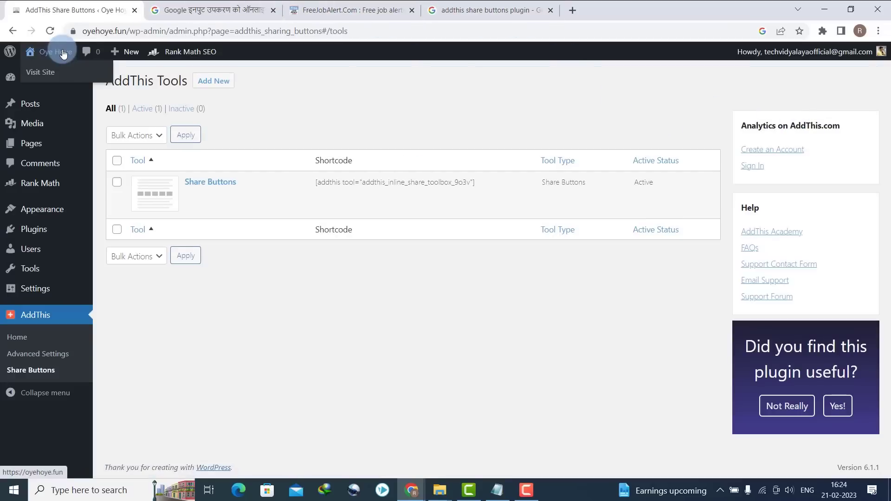
pyautogui.rightClick(42, 74)
pyautogui.click(49, 86)
pyautogui.click(258, 4)
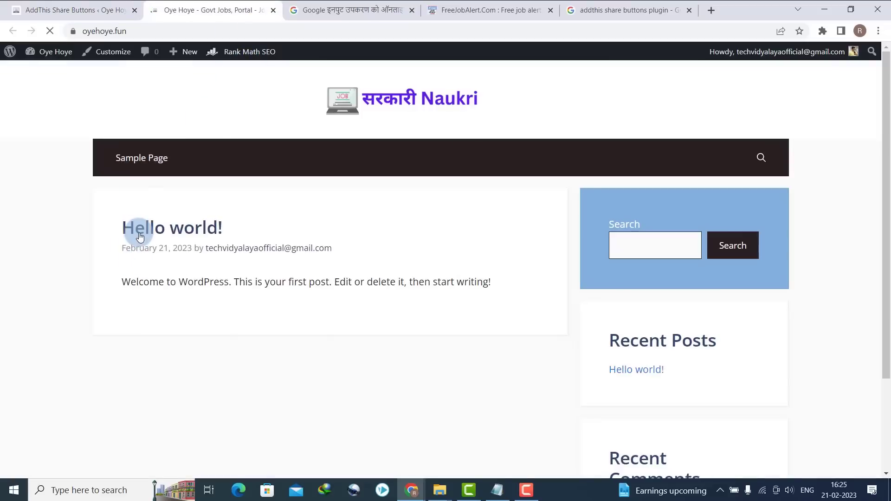
pyautogui.click(140, 234)
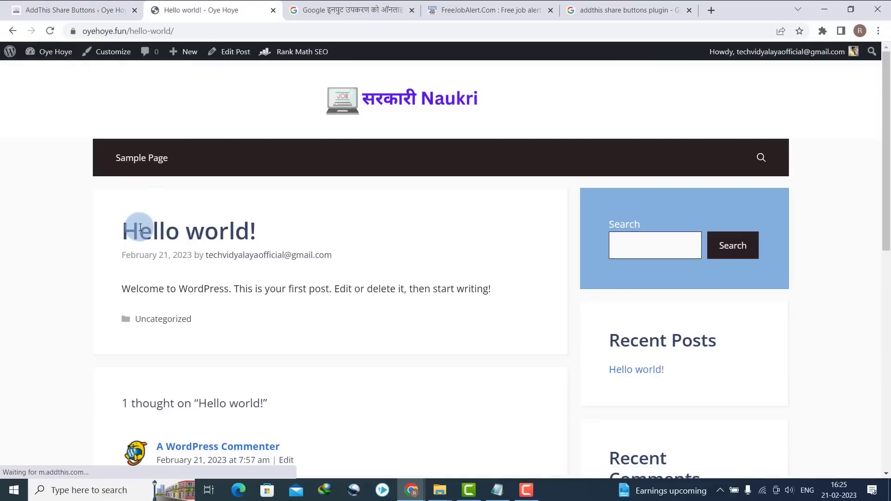
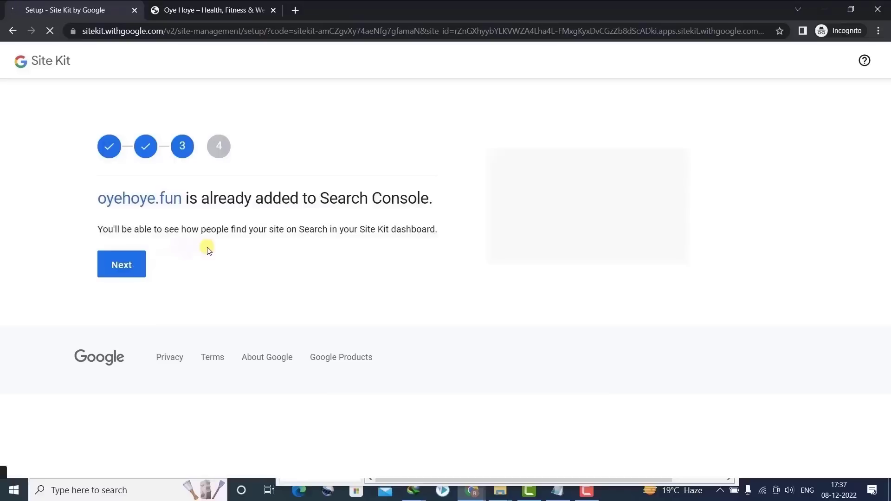
# - Finish the Search Console step and continue to the Analytics setup for oyehoye.fun
pyautogui.click(120, 262)
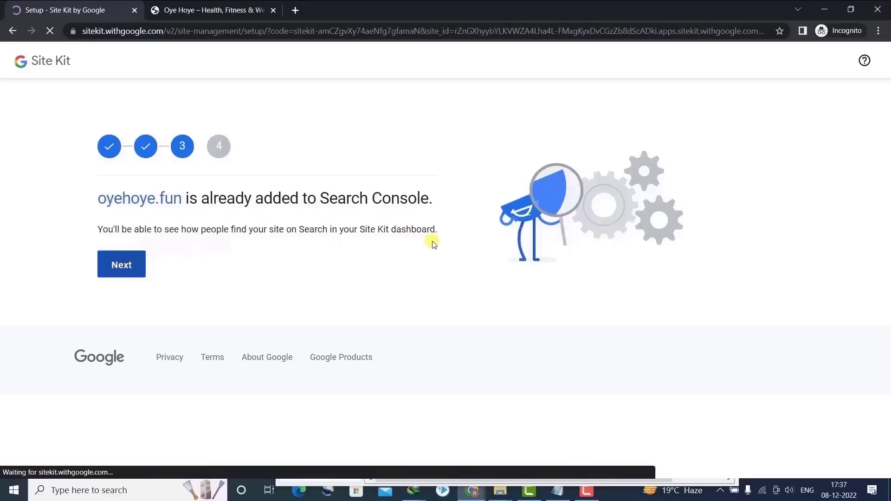
pyautogui.click(132, 263)
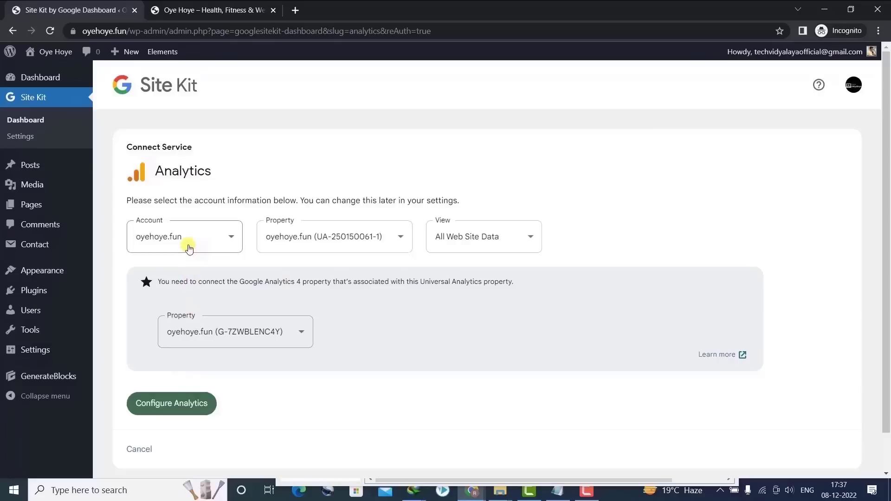
# - Choose to set up a new Analytics account, create it, and grant Site Kit access through the Google account
pyautogui.click(189, 247)
pyautogui.click(168, 338)
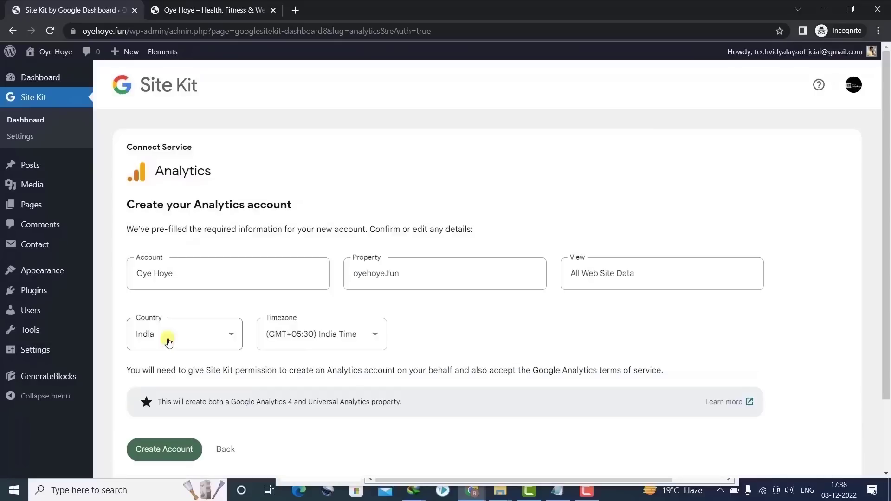
pyautogui.click(164, 449)
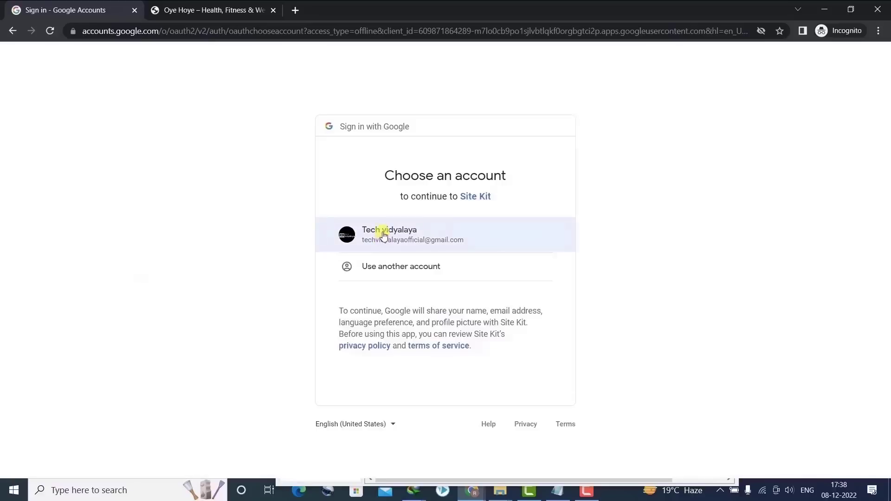
pyautogui.click(383, 235)
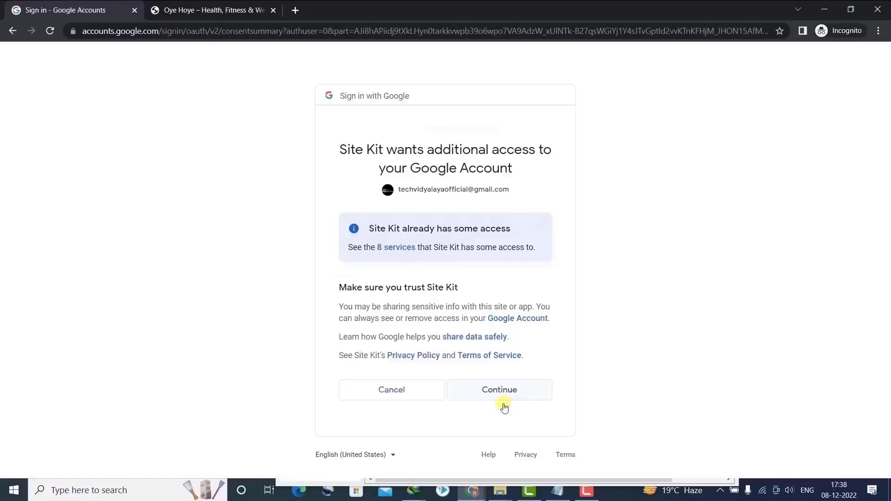
pyautogui.click(504, 391)
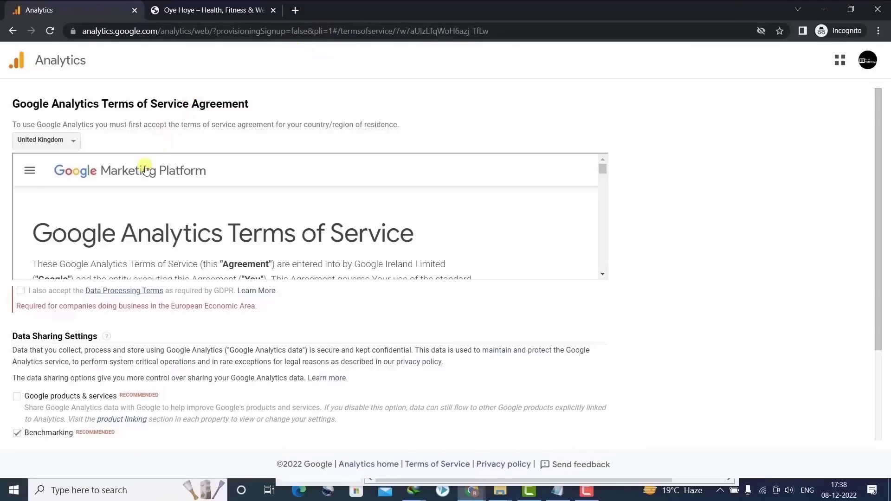
# - Set the country to India and tick the Data Processing Terms and data-sharing options
pyautogui.click(51, 141)
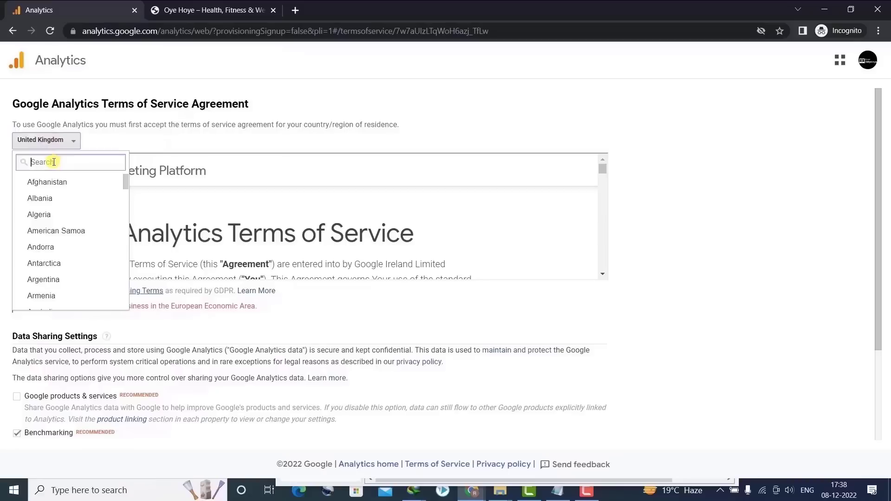
pyautogui.write('ind')
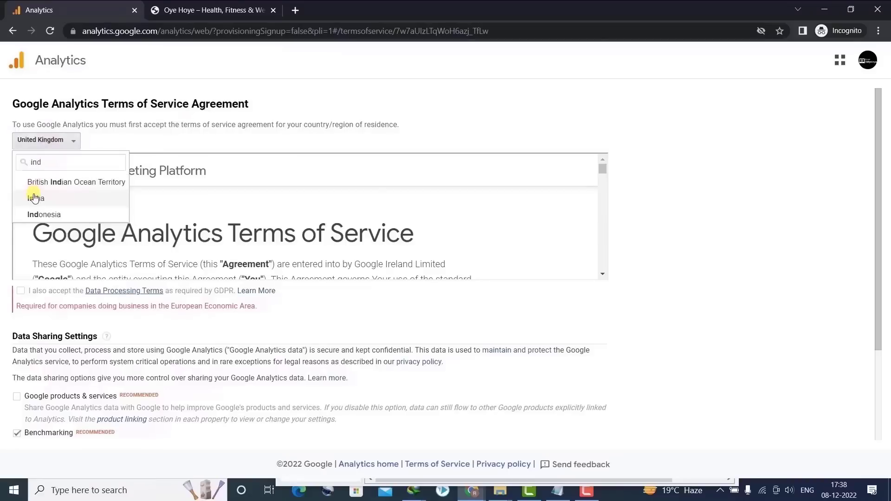
pyautogui.click(36, 197)
pyautogui.click(16, 291)
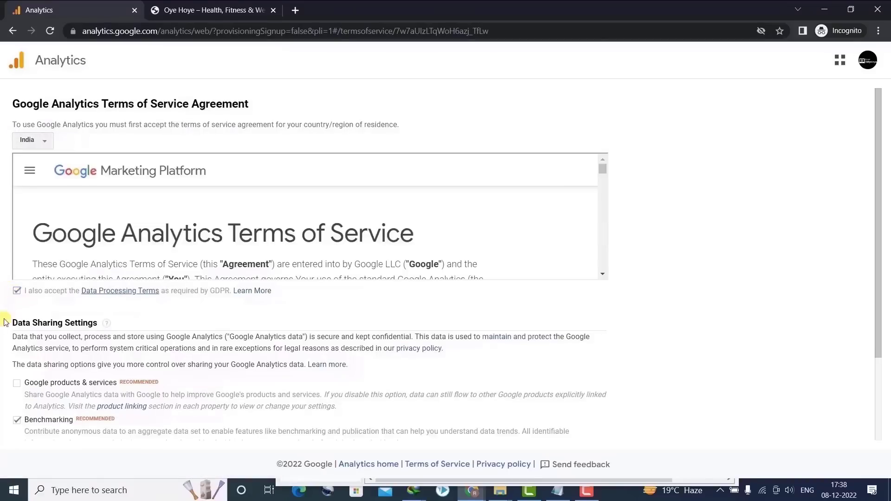
pyautogui.click(15, 384)
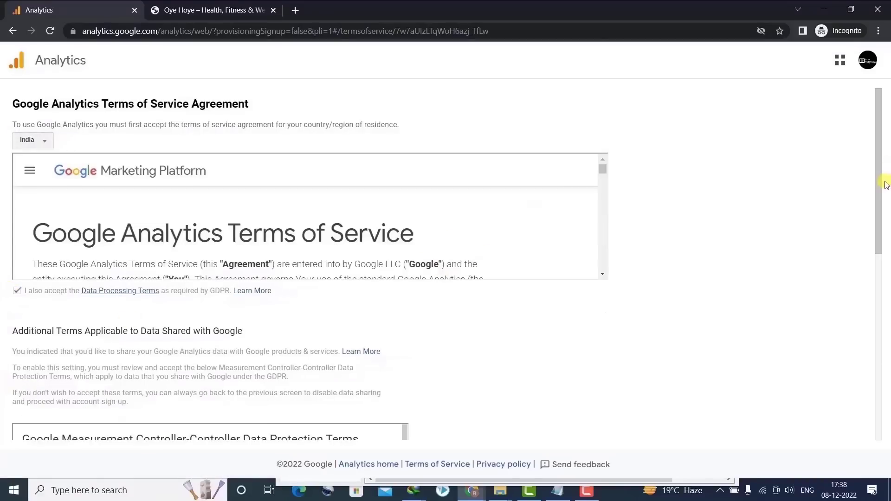
# - Accept the Analytics terms of service and go to the dashboard
pyautogui.moveTo(878, 185); pyautogui.dragTo(789, 320)
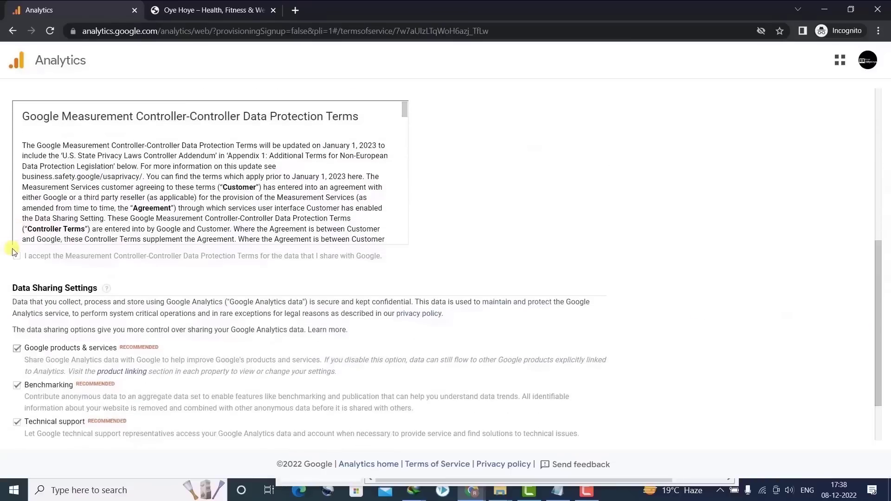
pyautogui.moveTo(879, 233); pyautogui.dragTo(858, 396)
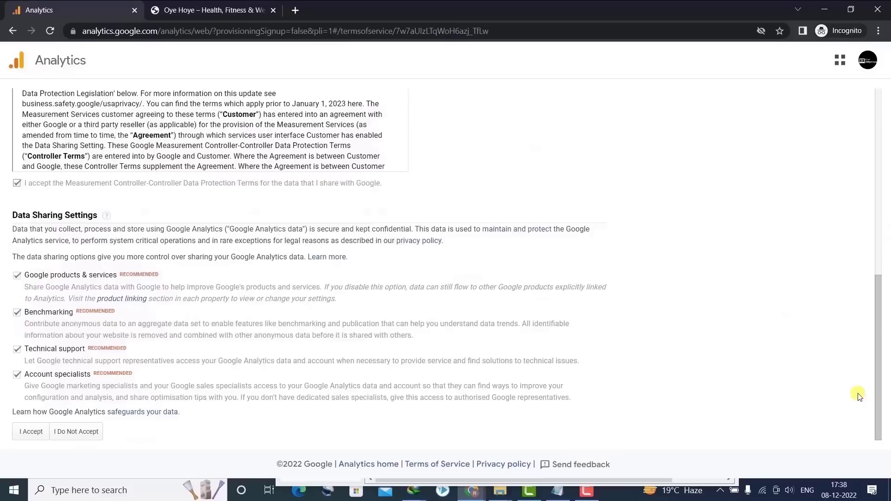
pyautogui.click(29, 431)
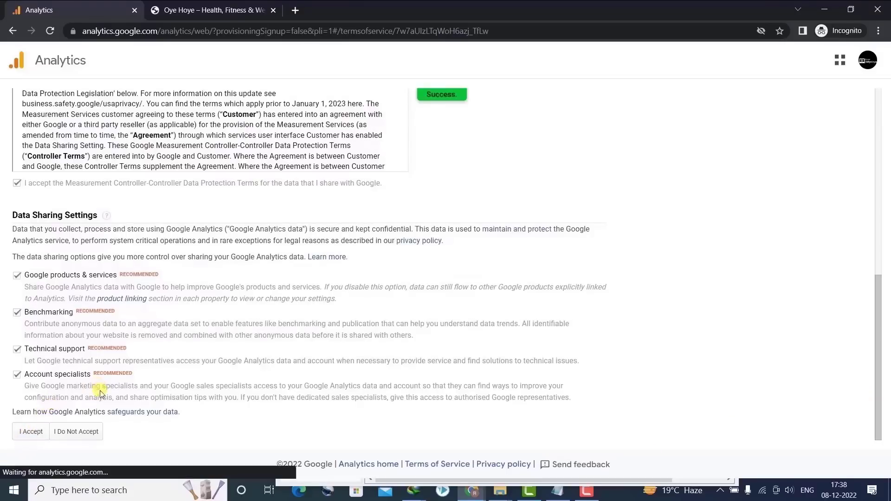
pyautogui.click(248, 252)
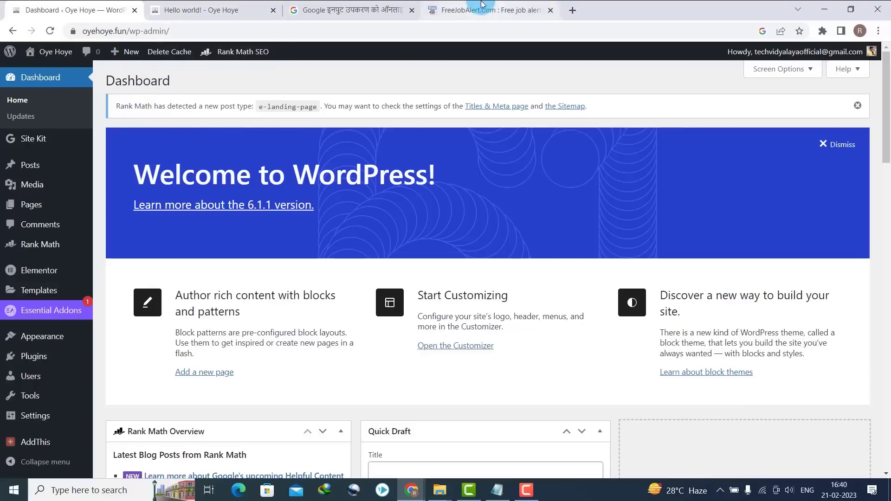
# - In Posts > Categories, add a Teaching Jobs category using its name as the slug
pyautogui.moveTo(464, 10); pyautogui.dragTo(379, 4)
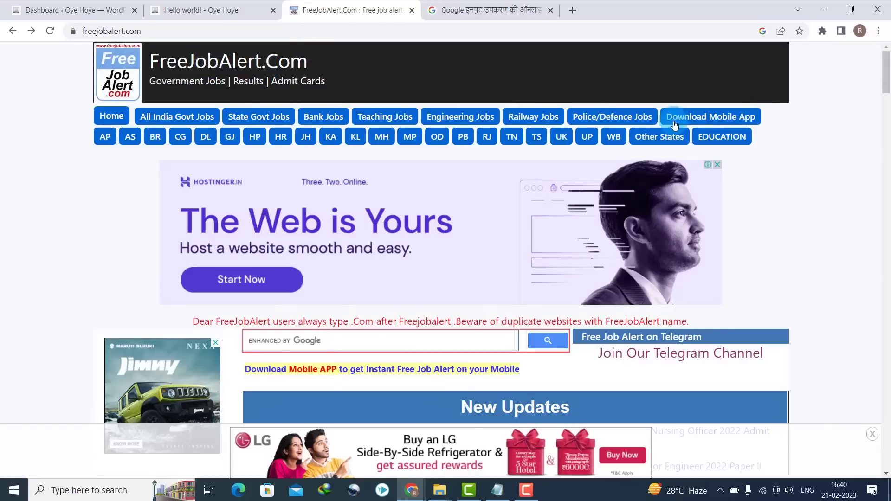
pyautogui.click(10, 4)
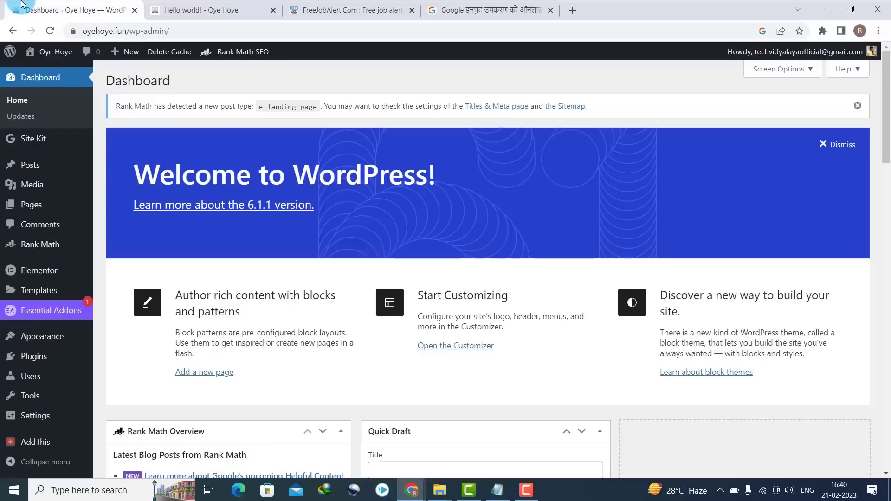
pyautogui.moveTo(39, 168)
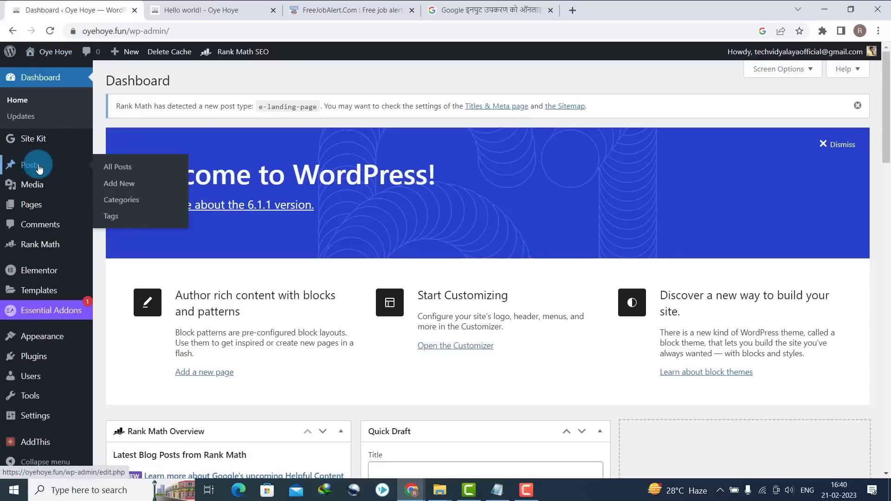
pyautogui.click(129, 201)
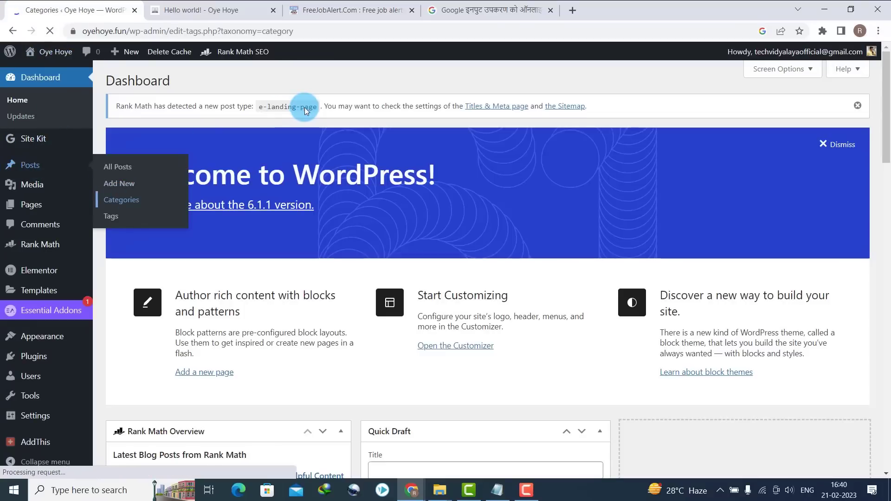
pyautogui.scroll(-1, 570, 170)
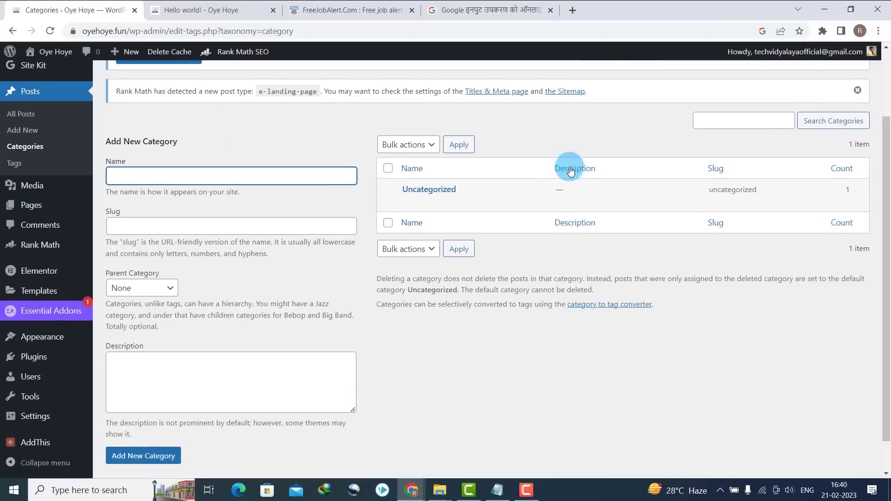
pyautogui.tripleClick(155, 177)
pyautogui.hotkey('ctrl', 'c')
pyautogui.click(143, 225)
pyautogui.hotkey('ctrl', 'v')
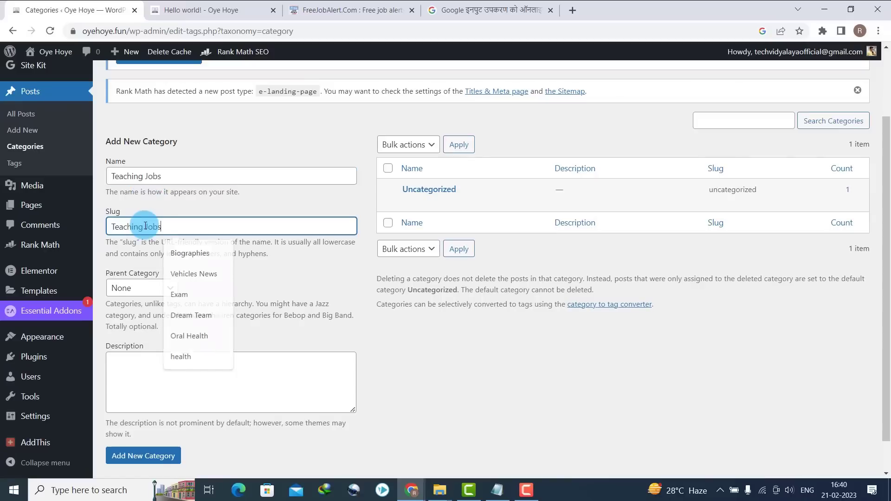
pyautogui.click(124, 454)
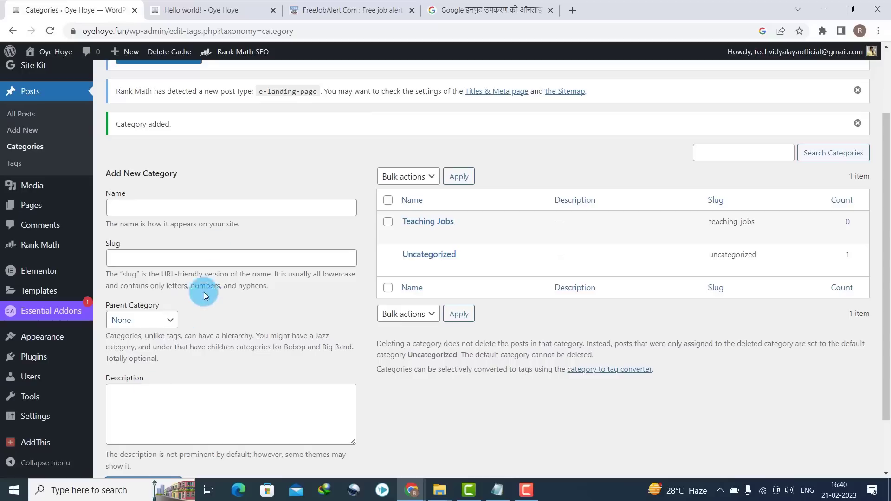
# - Add a Police Jobs category with slug Police Jobs
pyautogui.click(137, 210)
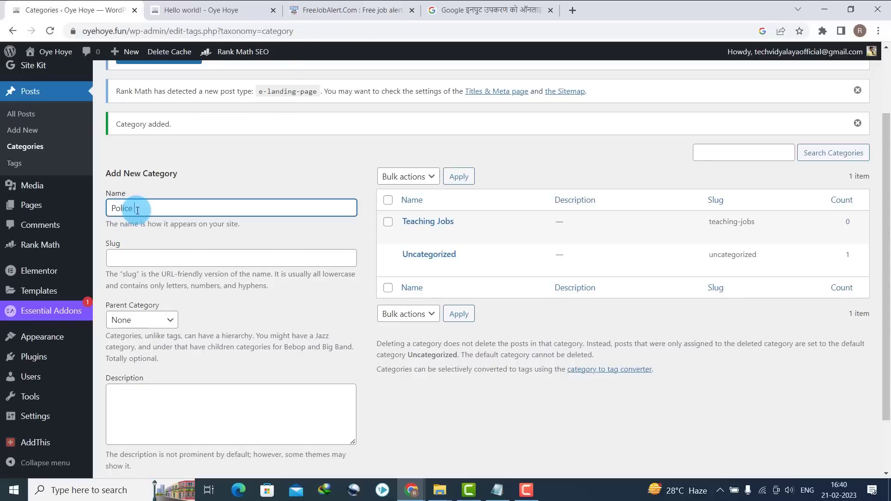
pyautogui.tripleClick(137, 210)
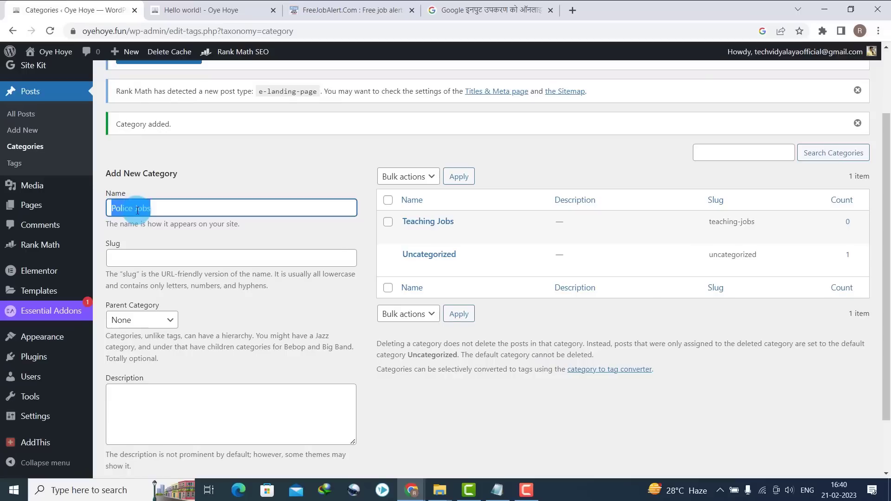
pyautogui.hotkey('ctrl', 'c')
pyautogui.click(139, 258)
pyautogui.hotkey('ctrl', 'v')
pyautogui.scroll(-3, 497, 269)
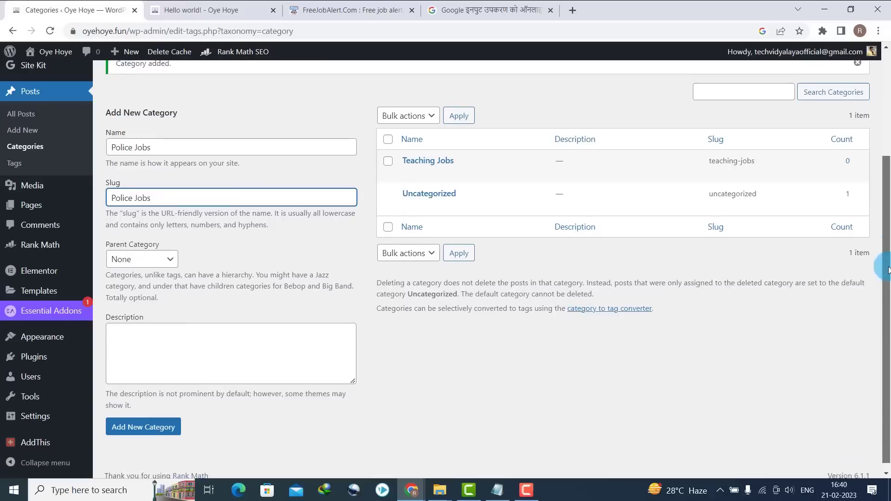
pyautogui.click(157, 419)
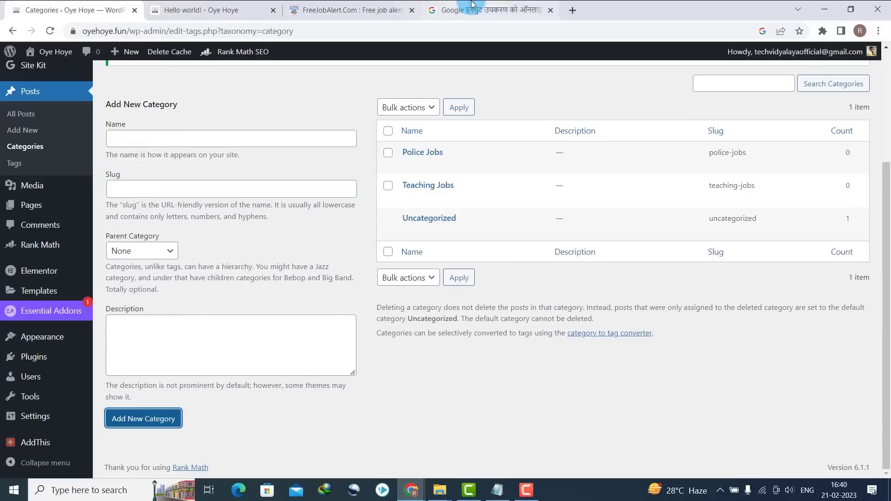
# - Add a Bank Jobs category with slug Bank Jobs
pyautogui.click(372, 10)
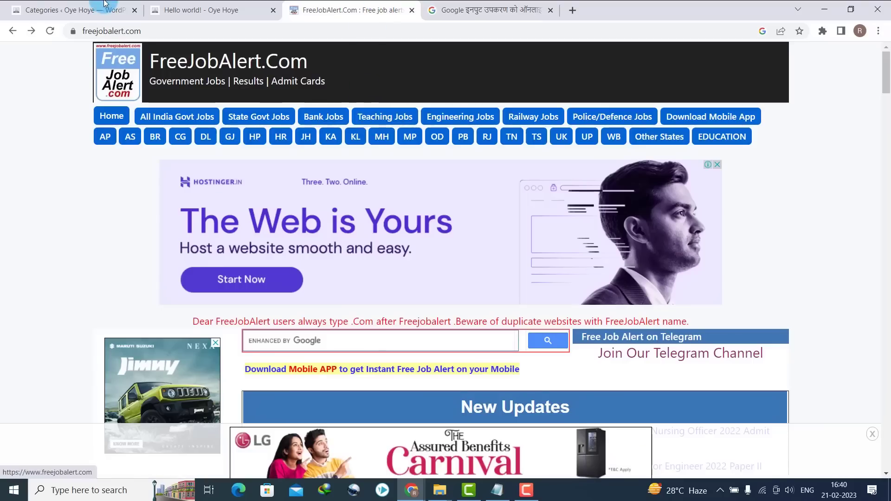
pyautogui.click(67, 3)
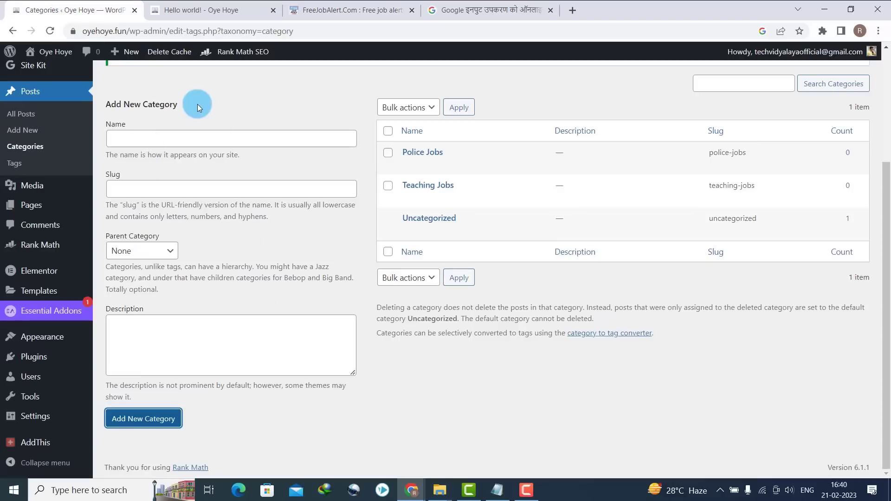
pyautogui.click(191, 132)
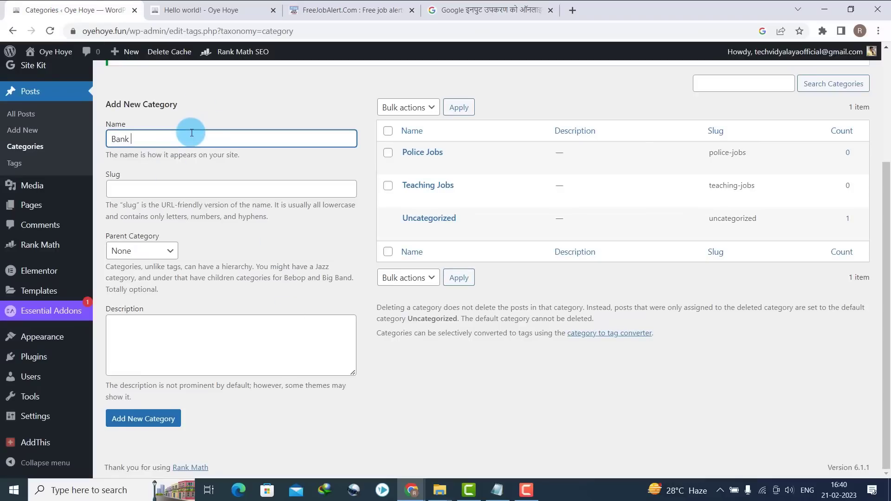
pyautogui.hotkey('ctrl', 'a')
pyautogui.hotkey('ctrl', 'c')
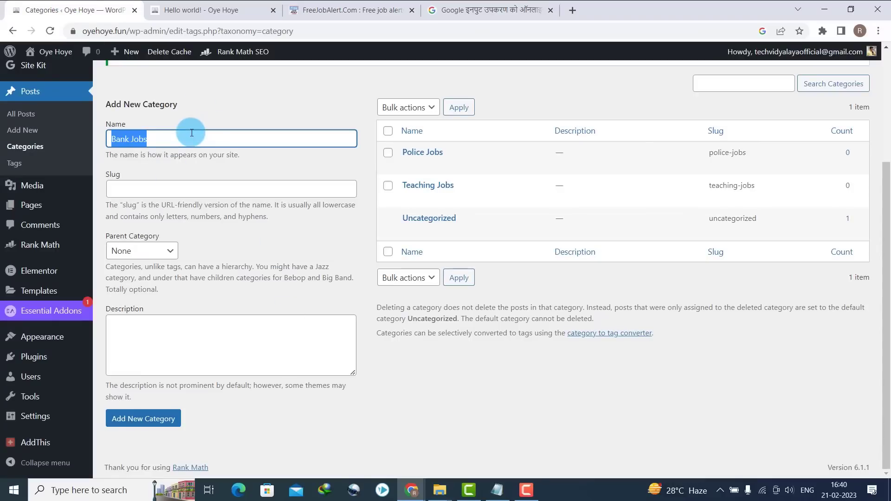
pyautogui.click(178, 190)
pyautogui.hotkey('ctrl', 'v')
pyautogui.click(144, 417)
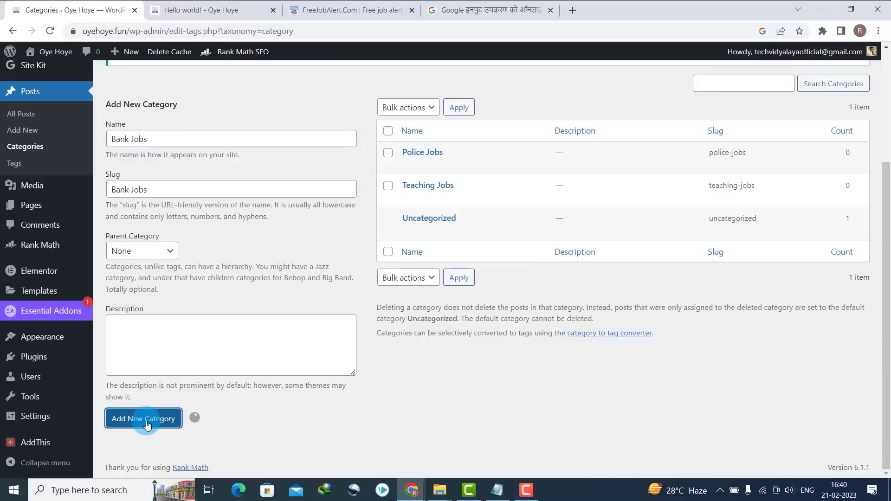
# - Add a State Govt Jobs category with slug State Govt Jobs
pyautogui.click(151, 139)
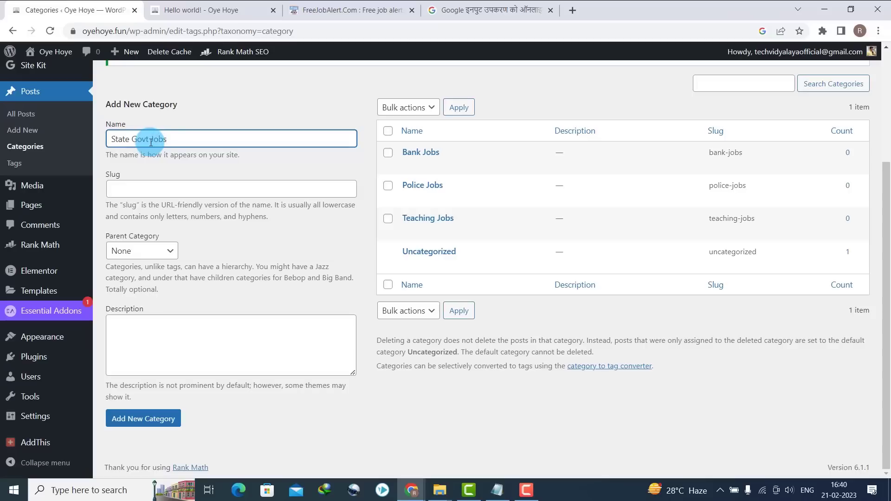
pyautogui.hotkey('ctrl', 'a')
pyautogui.hotkey('ctrl', 'c')
pyautogui.click(135, 189)
pyautogui.hotkey('ctrl', 'v')
pyautogui.click(130, 422)
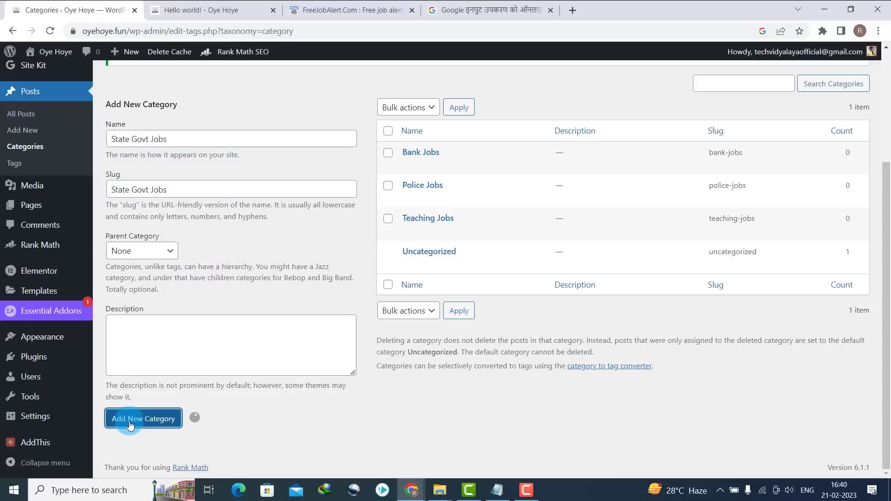
# - Add a Railway Jobs category with slug Railway Jobs
pyautogui.click(304, 4)
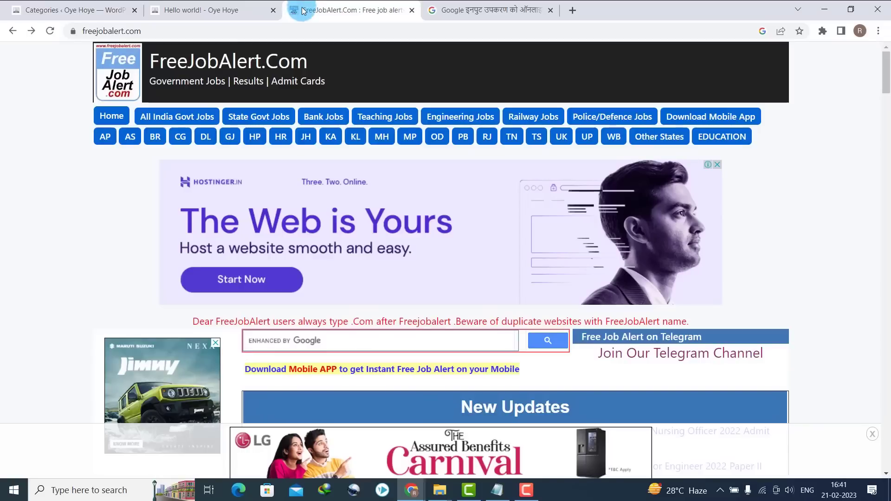
pyautogui.click(172, 5)
pyautogui.click(70, 10)
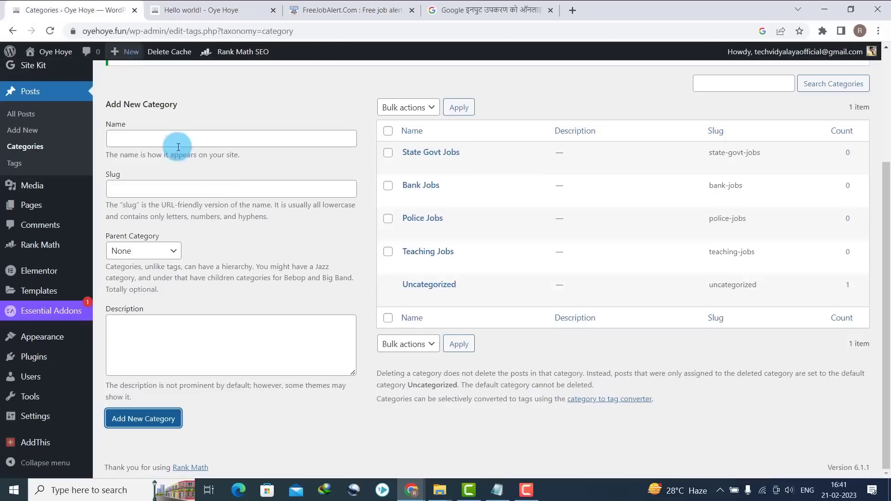
pyautogui.click(193, 138)
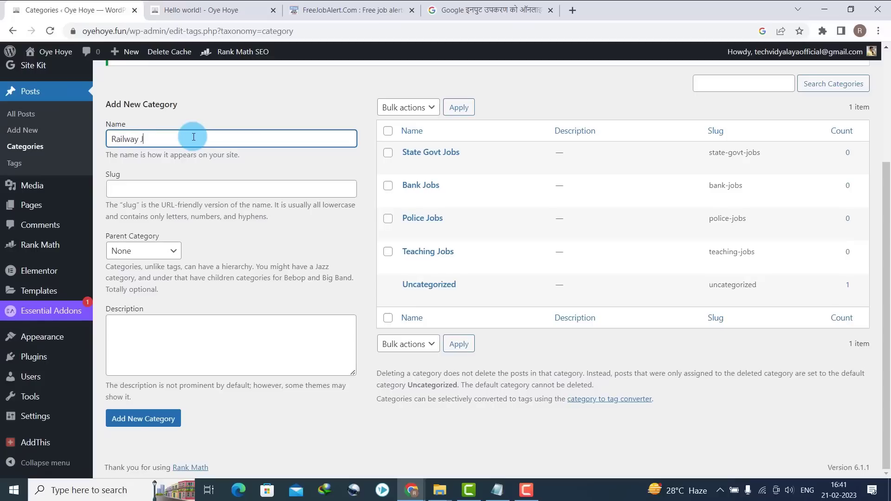
pyautogui.hotkey('ctrl', 'a')
pyautogui.hotkey('ctrl', 'c')
pyautogui.click(169, 187)
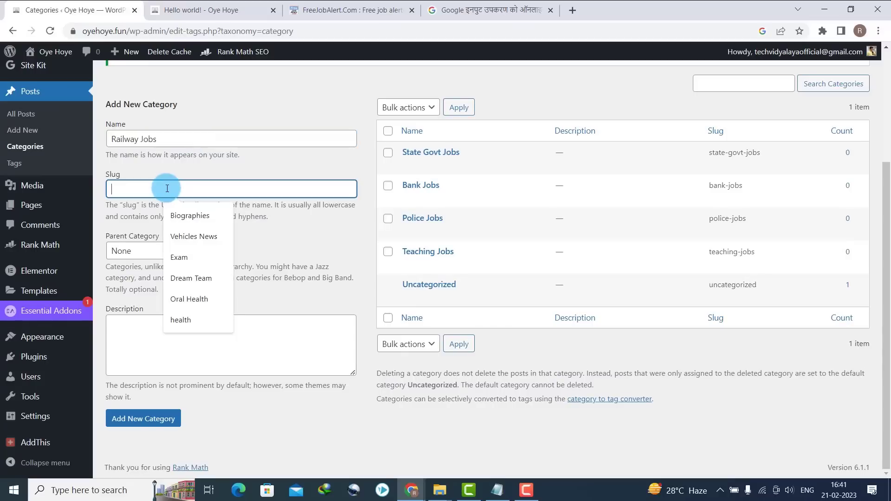
pyautogui.hotkey('ctrl', 'v')
pyautogui.click(153, 418)
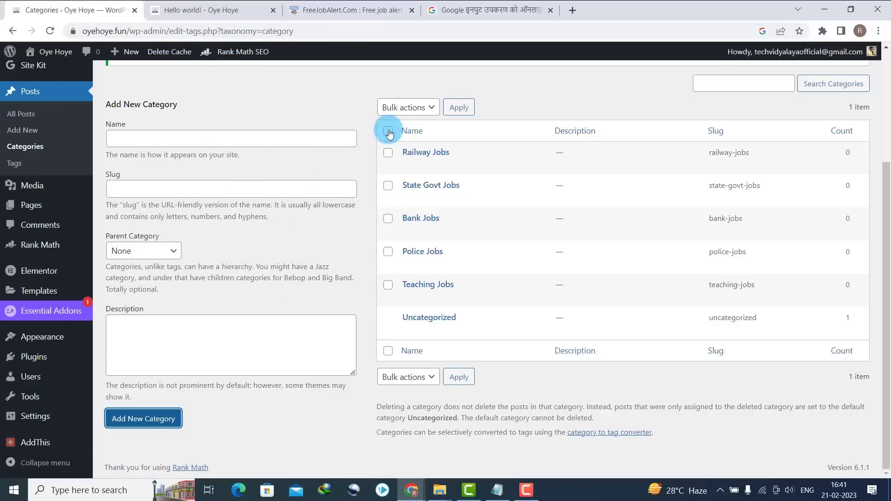
# - Reload the live site's Hello world post to check it, then go to the Menus page
pyautogui.click(221, 6)
pyautogui.click(51, 33)
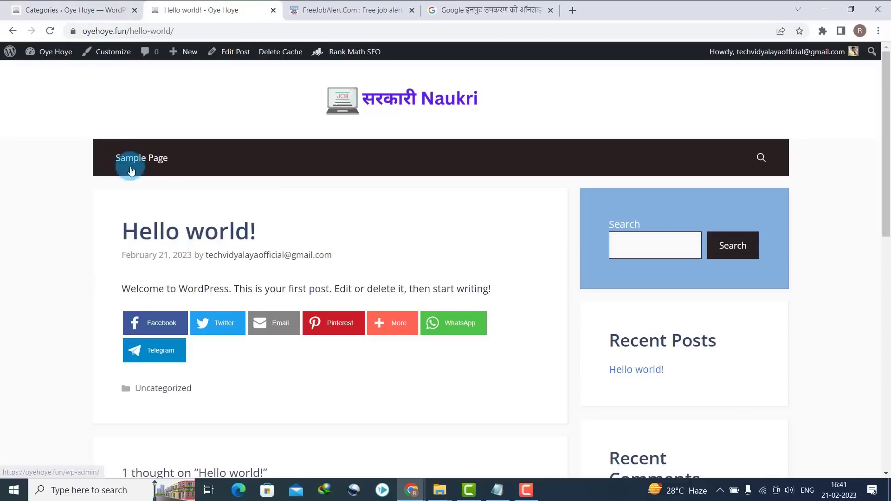
pyautogui.click(32, 10)
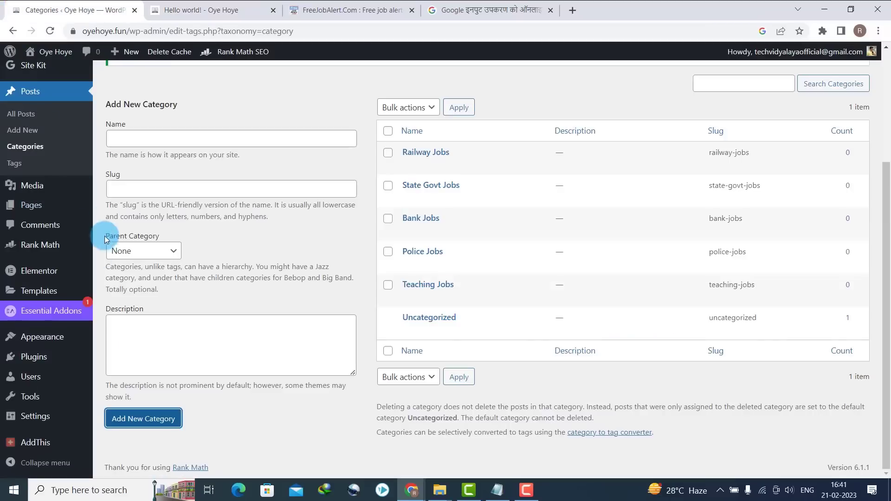
pyautogui.click(134, 389)
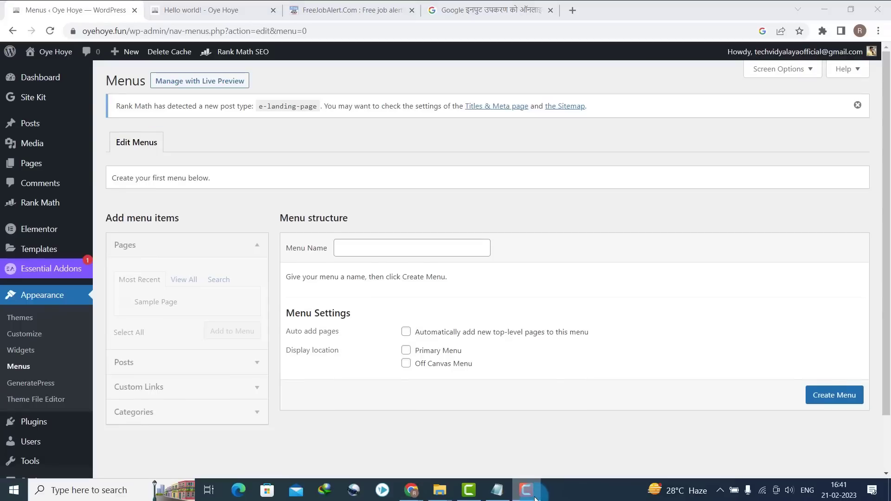
# - Create a menu named 'Main Menu' assigned to the Primary Menu location
pyautogui.click(352, 250)
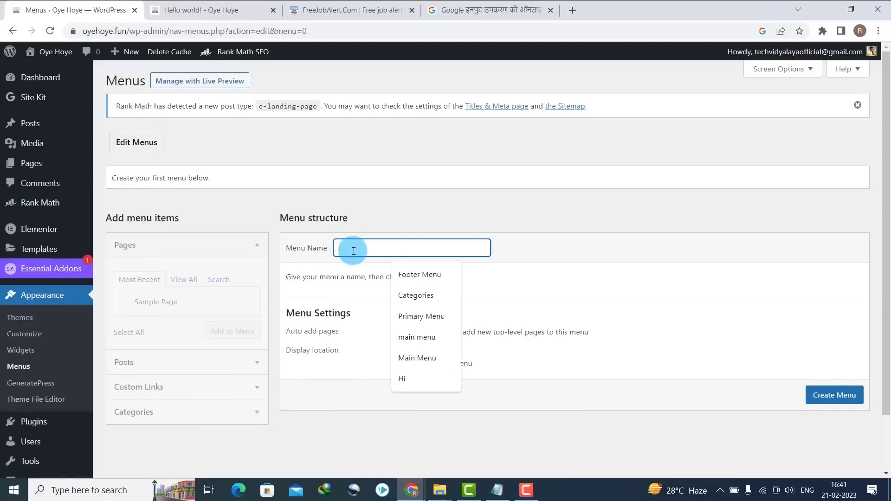
pyautogui.write('Men')
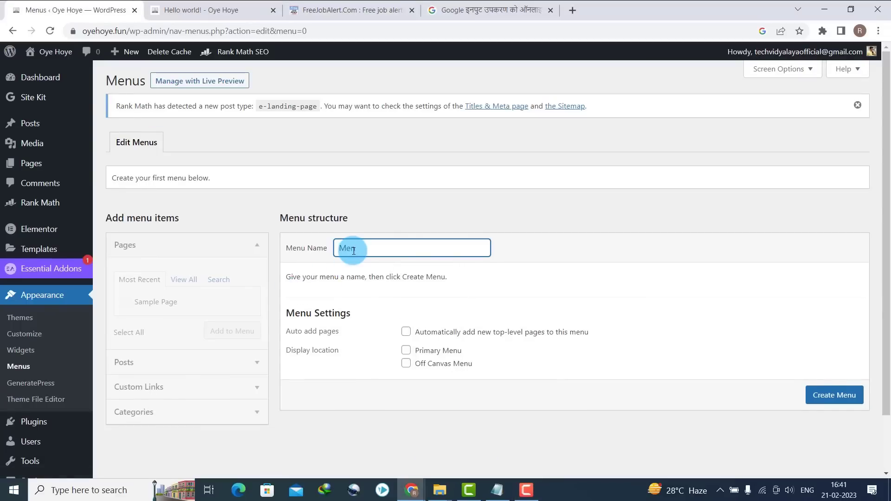
pyautogui.press('BackSpace')
pyautogui.press('BackSpace')
pyautogui.write('ain')
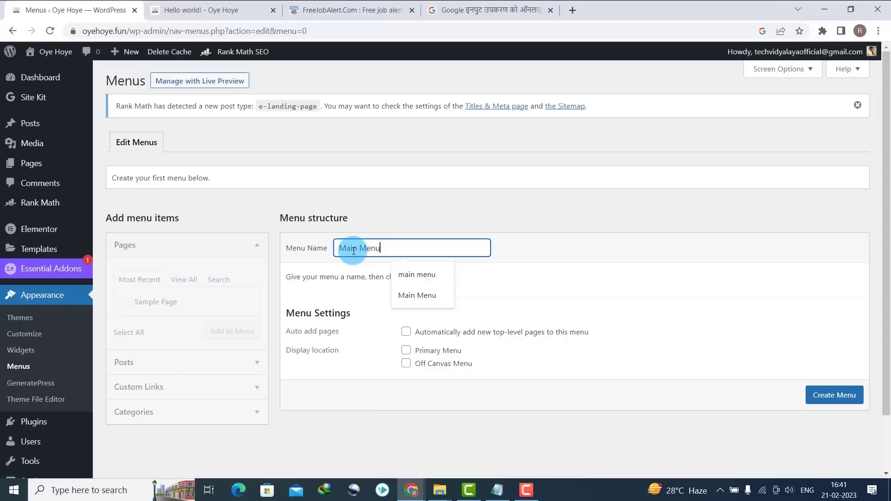
pyautogui.write(' Menu')
pyautogui.click(406, 350)
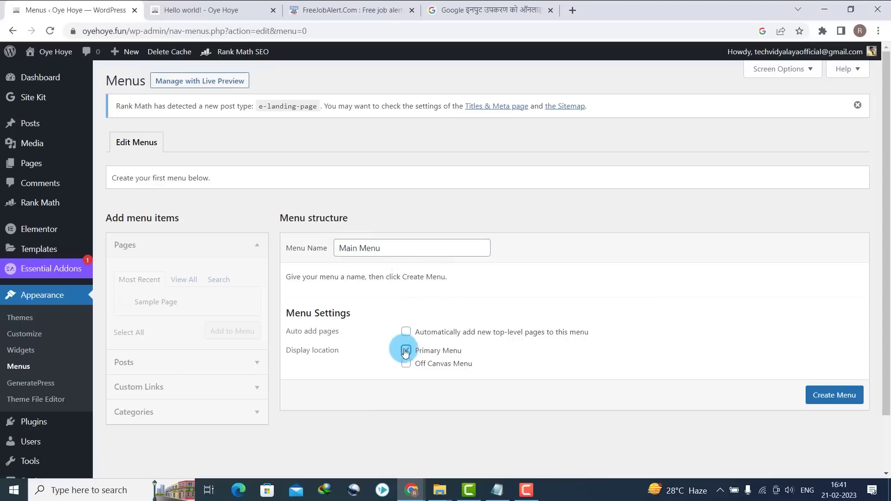
pyautogui.click(823, 394)
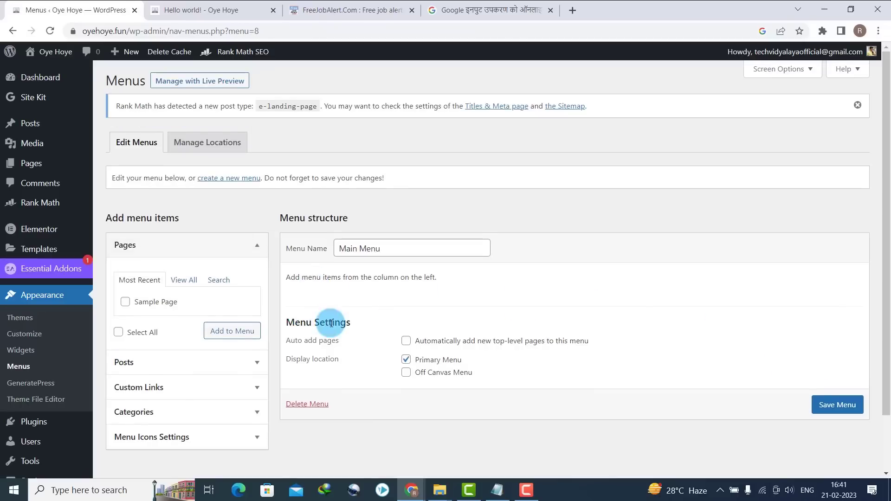
# - Add the Home page as the Main Menu's first item and expand its settings
pyautogui.click(191, 281)
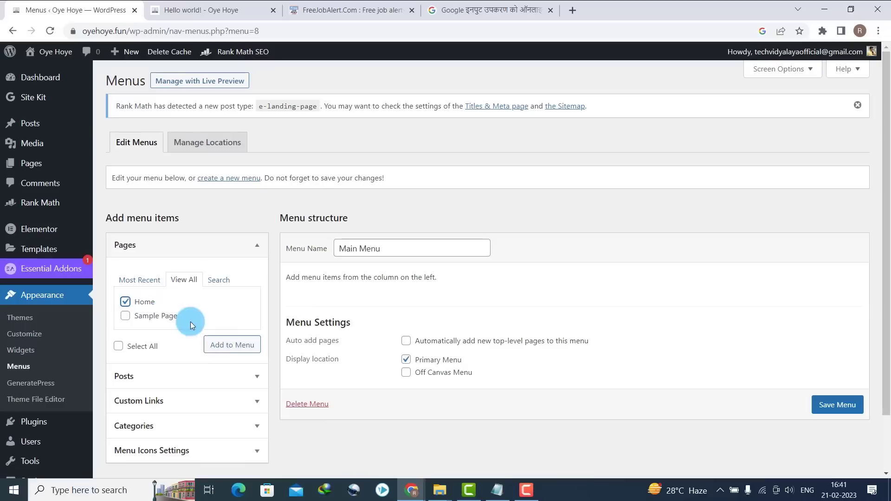
pyautogui.click(224, 345)
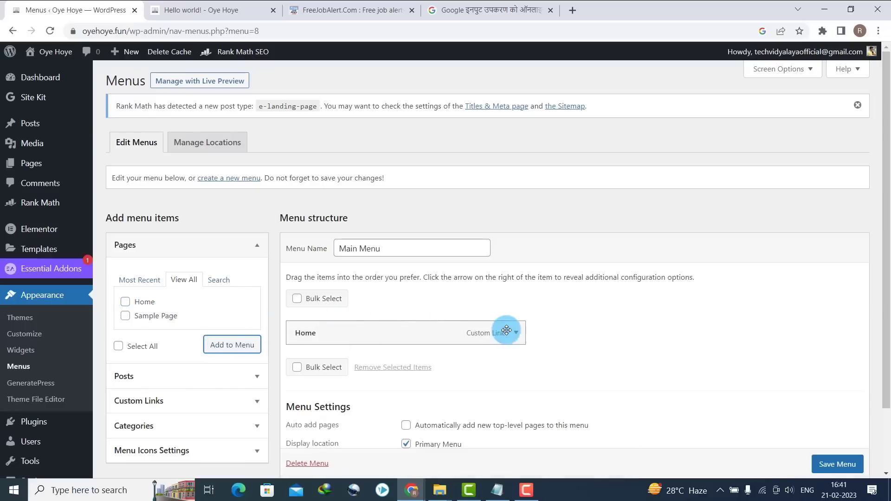
pyautogui.click(515, 335)
pyautogui.scroll(-2, 876, 215)
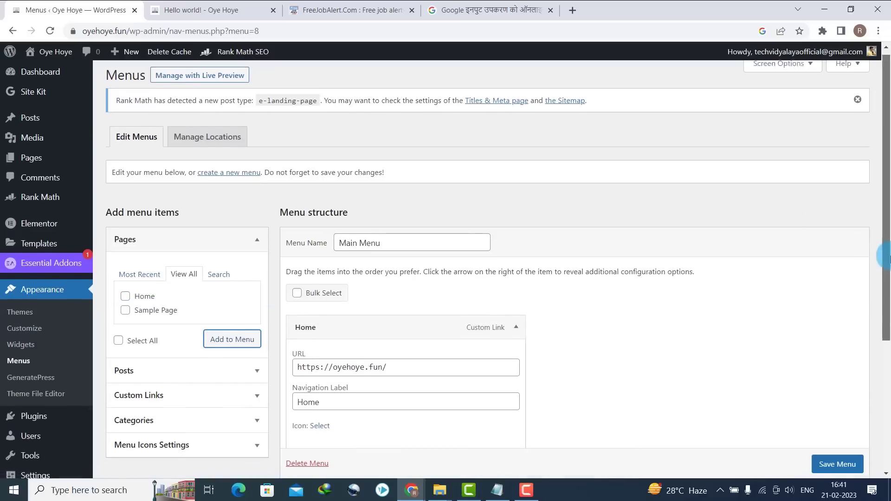
# - Give the Home item the house dashicon and save the Main Menu
pyautogui.click(320, 335)
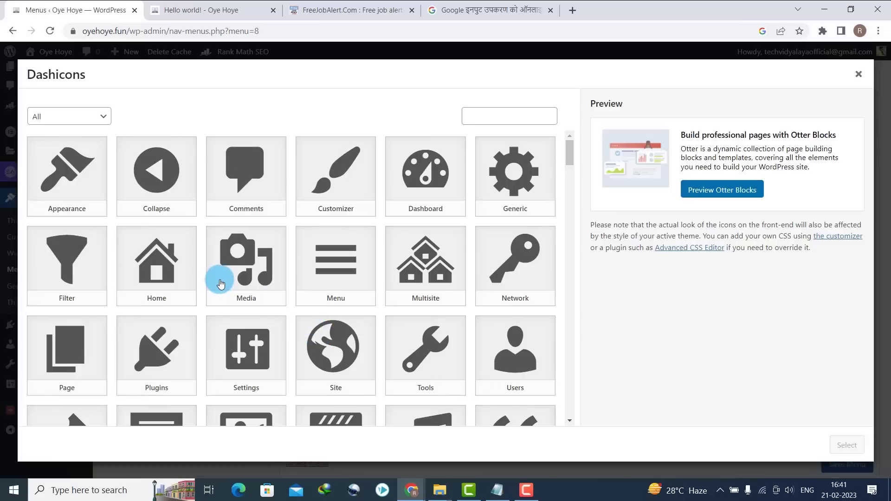
pyautogui.click(153, 272)
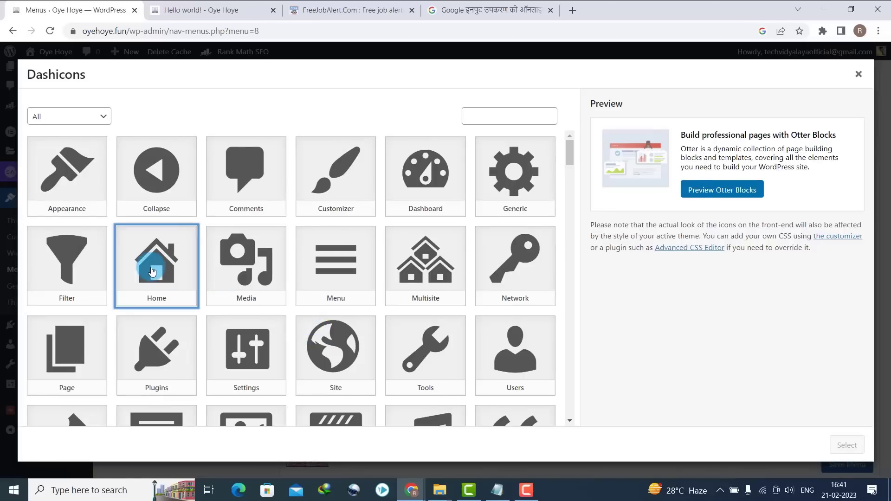
pyautogui.click(839, 445)
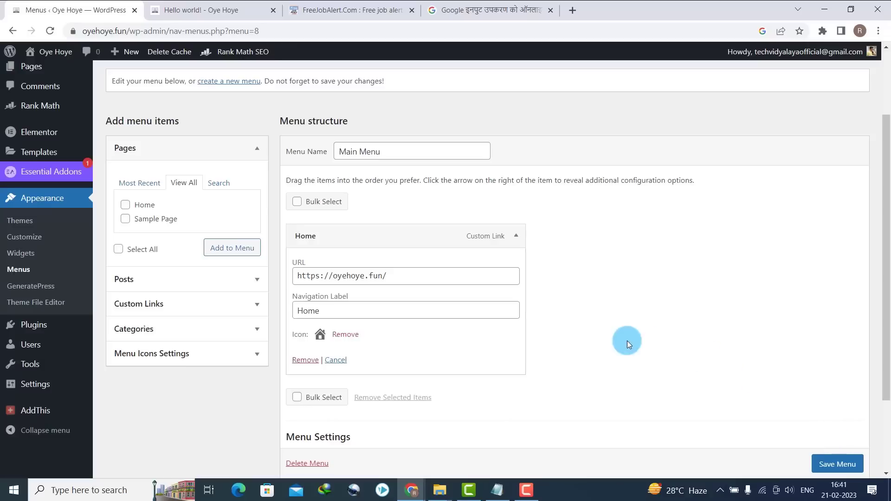
pyautogui.click(848, 464)
# - Reload the live site to see Home with its icon in the navigation bar
pyautogui.click(204, 9)
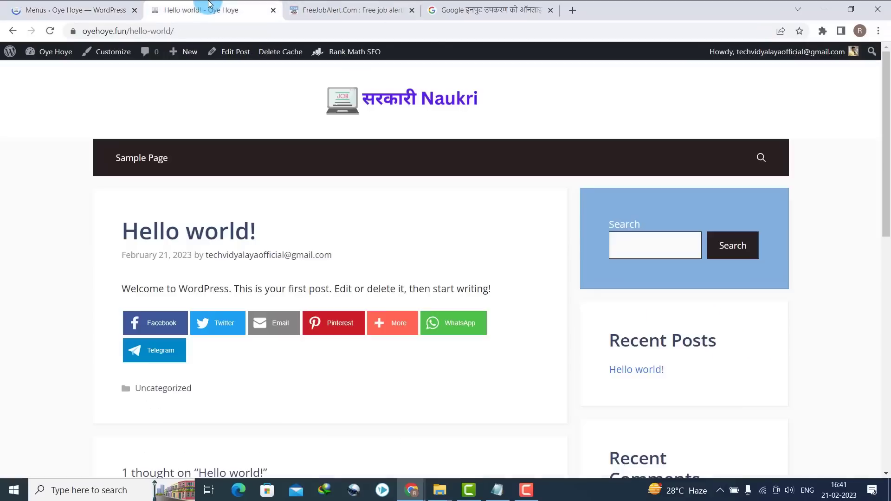
pyautogui.click(51, 31)
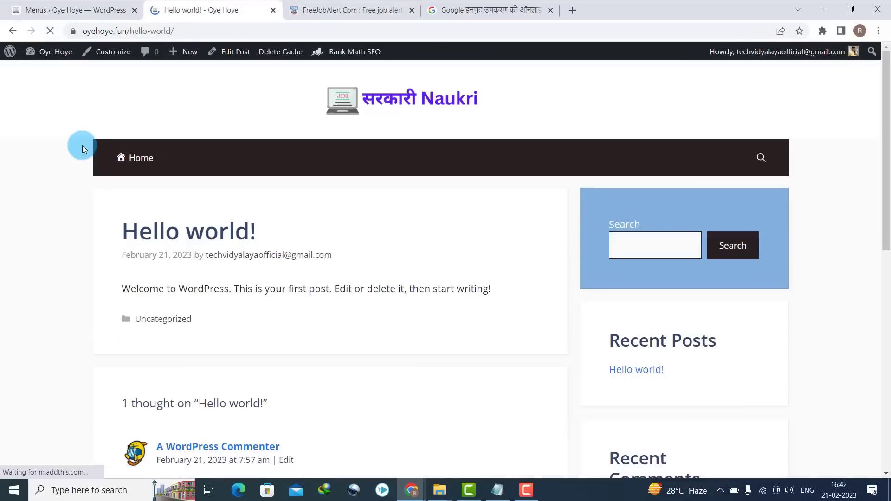
pyautogui.click(69, 10)
pyautogui.moveTo(882, 260); pyautogui.dragTo(881, 370)
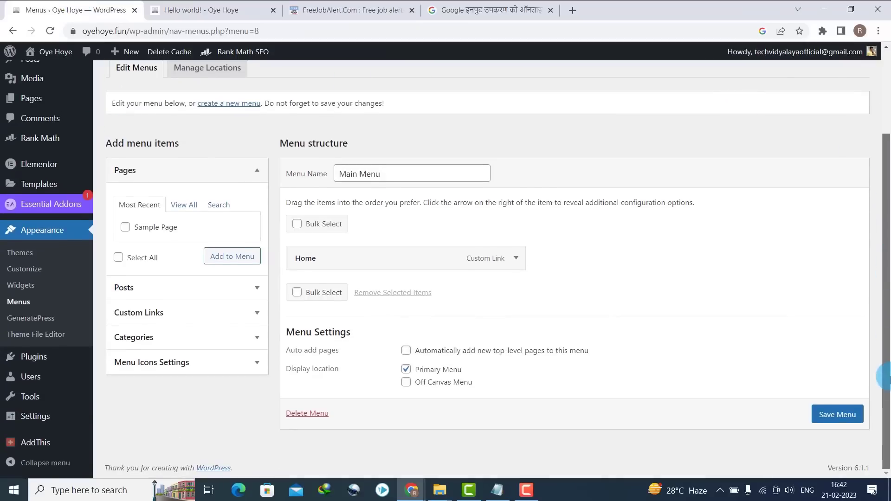
# - Add all five job categories to the Main Menu and save it
pyautogui.click(168, 334)
pyautogui.click(178, 279)
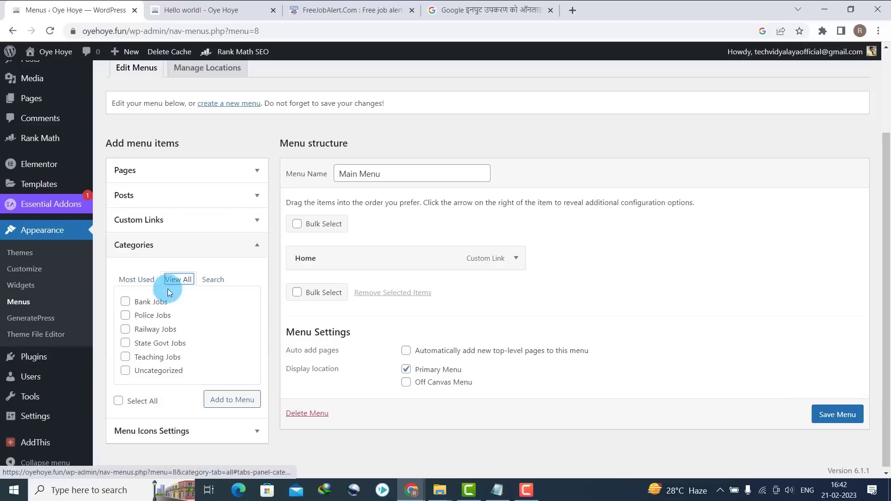
pyautogui.click(119, 402)
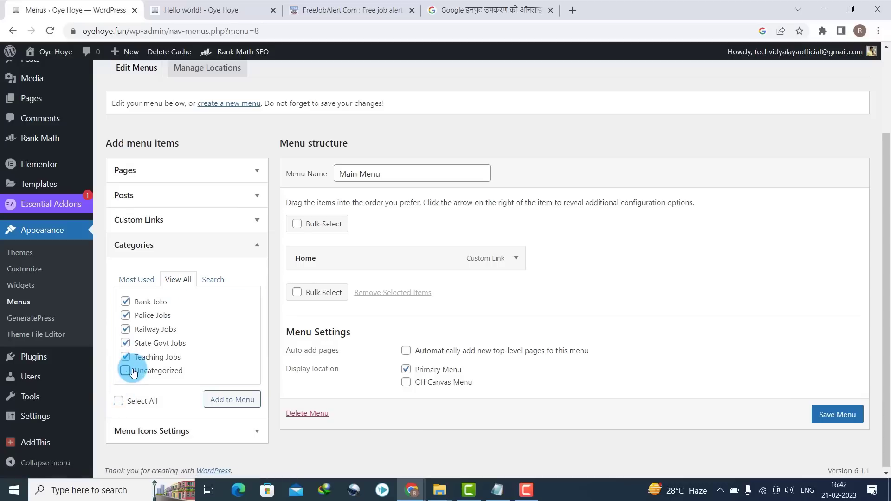
pyautogui.click(247, 398)
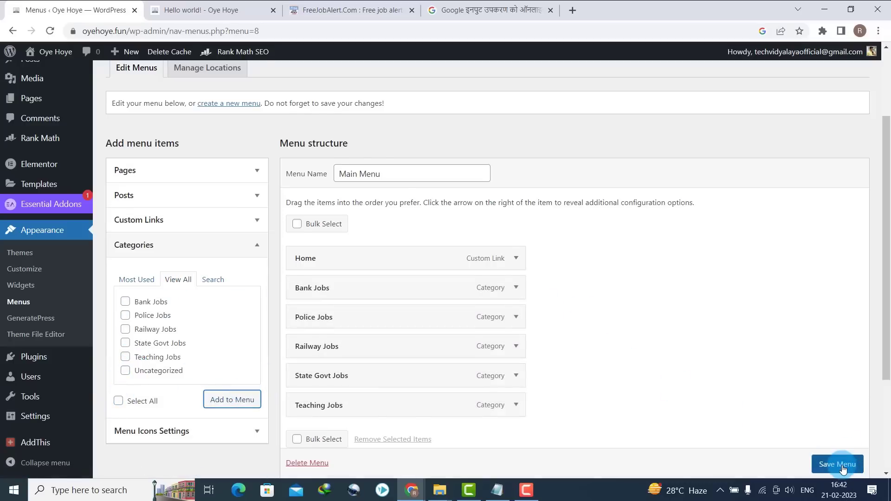
pyautogui.scroll(-1, 835, 459)
pyautogui.click(835, 459)
# - Reload the live site to confirm the header lists the job categories
pyautogui.click(139, 4)
pyautogui.click(51, 31)
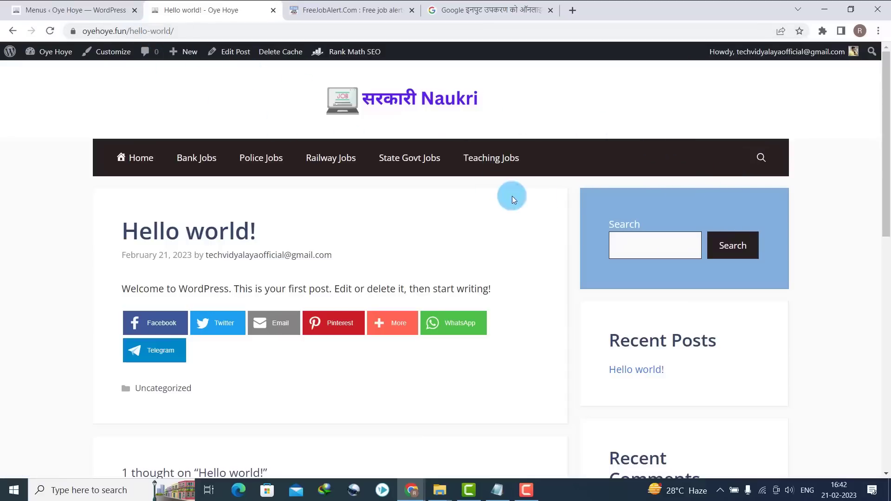
pyautogui.click(2, 6)
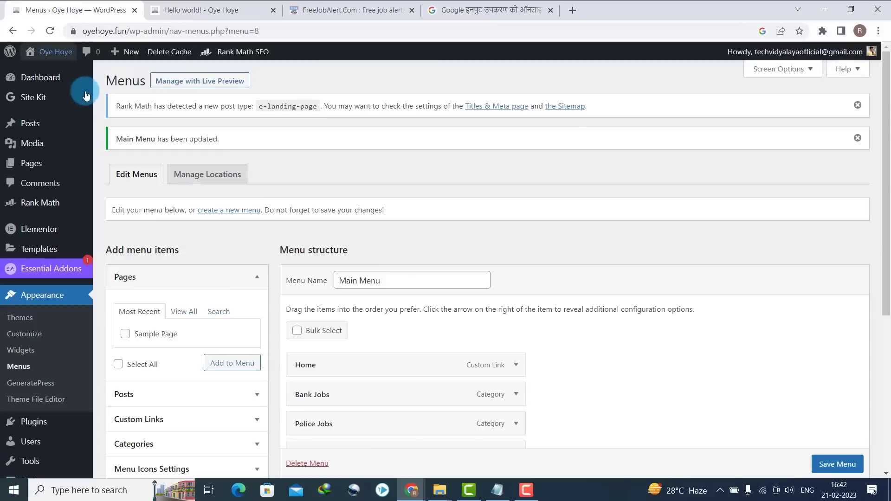
pyautogui.moveTo(30, 123)
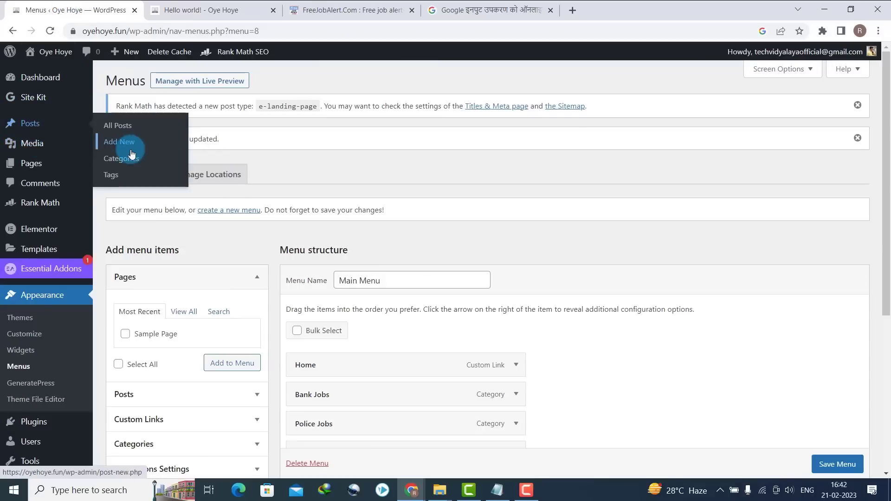
# - In Posts > Categories, add Haryana, MP and Delhi categories with matching slugs
pyautogui.click(130, 164)
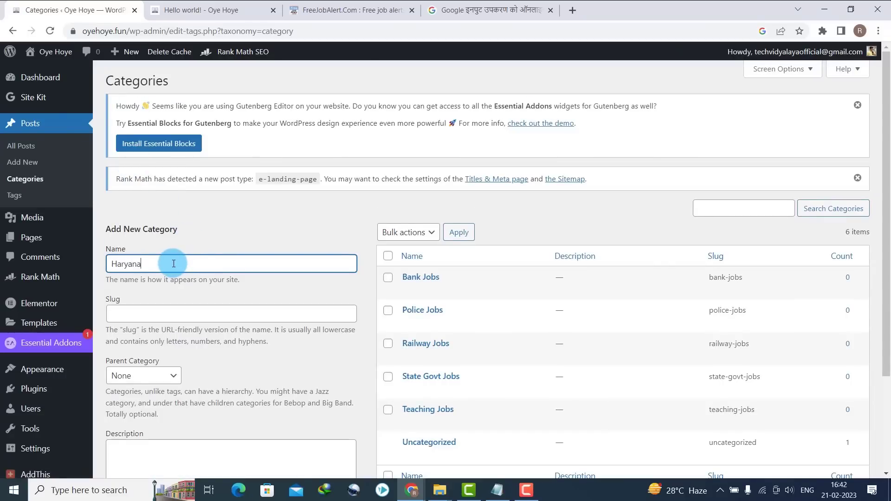
pyautogui.click(175, 312)
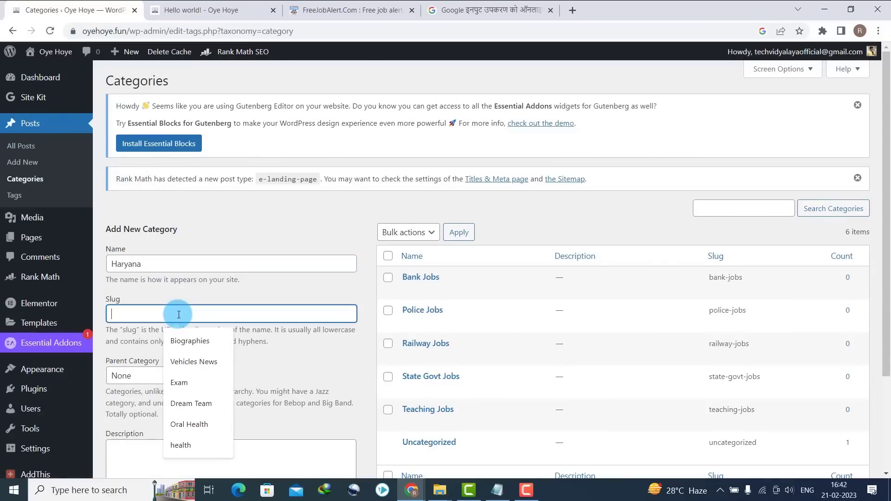
pyautogui.write('Haryana')
pyautogui.moveTo(889, 213); pyautogui.dragTo(889, 313)
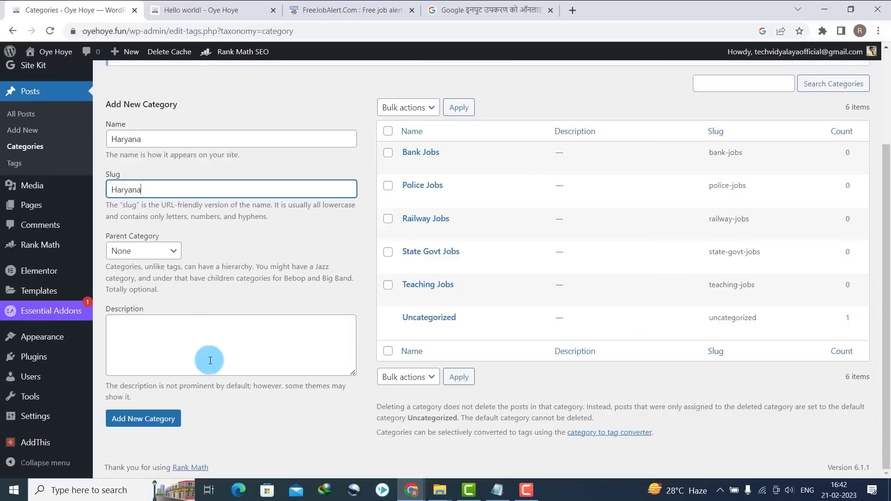
pyautogui.click(157, 423)
pyautogui.click(141, 174)
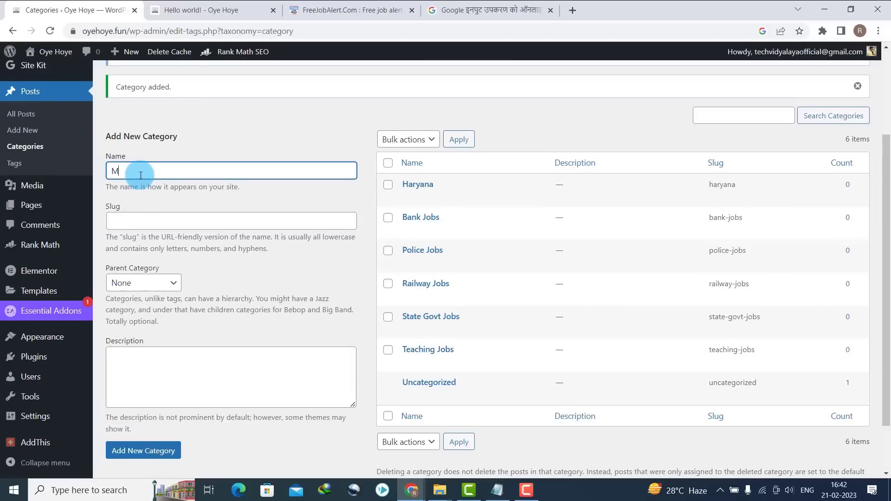
pyautogui.click(127, 221)
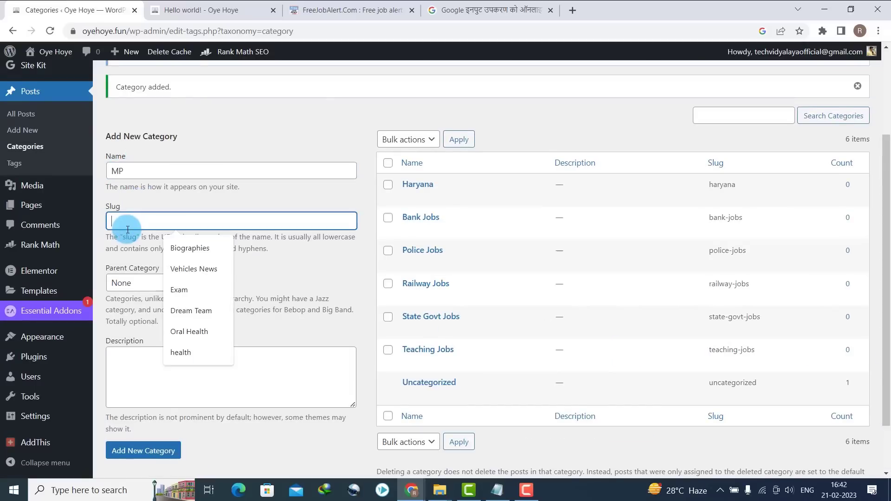
pyautogui.click(140, 449)
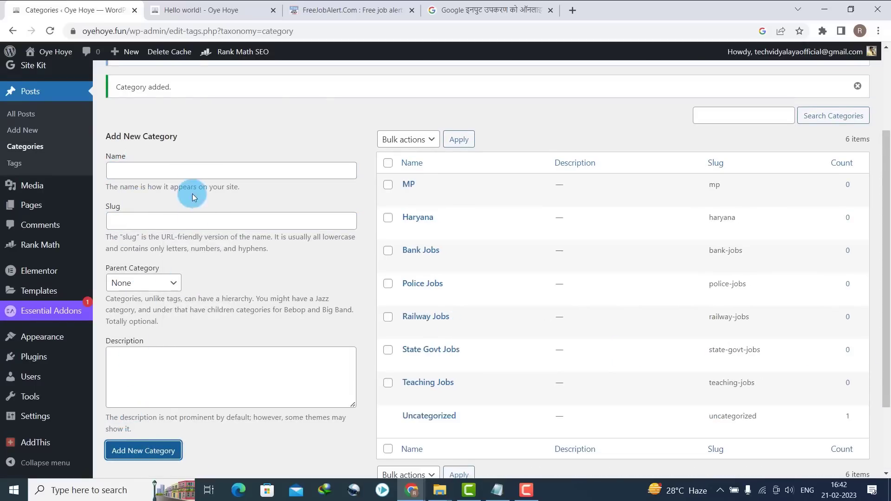
pyautogui.click(181, 170)
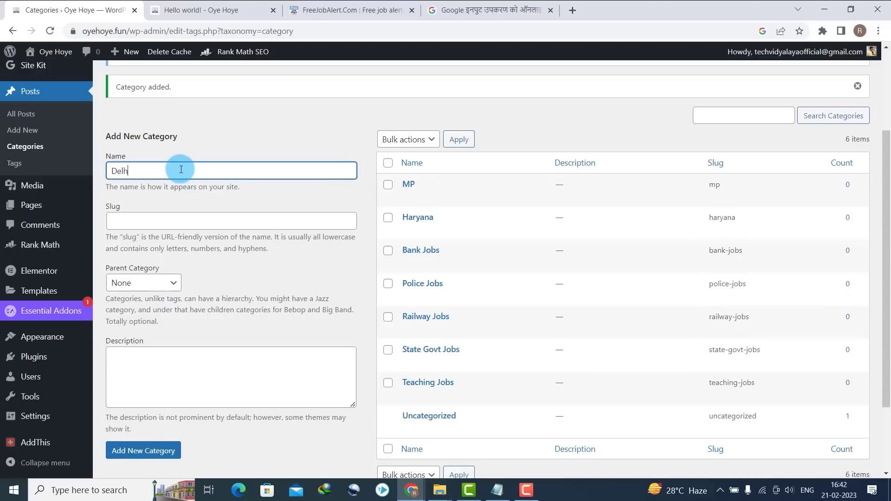
pyautogui.click(160, 222)
pyautogui.write('Delhi')
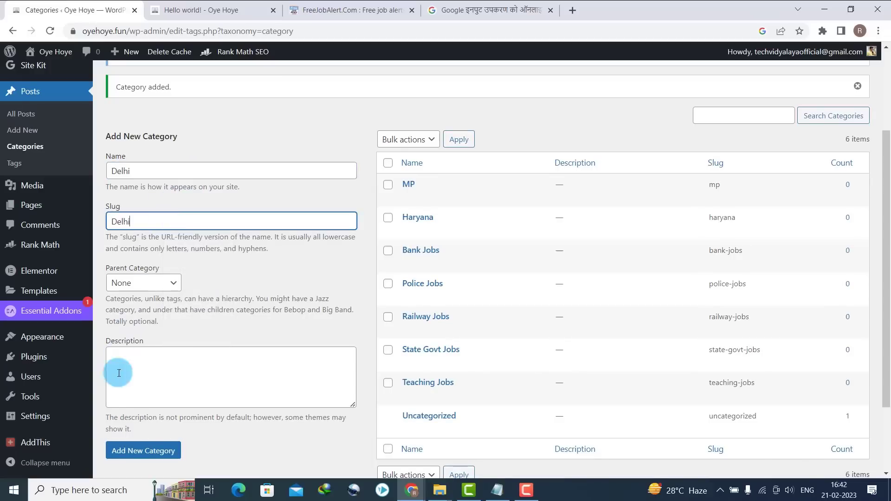
pyautogui.click(121, 450)
# - Add Maharashtra and GOA categories with matching slugs
pyautogui.click(157, 163)
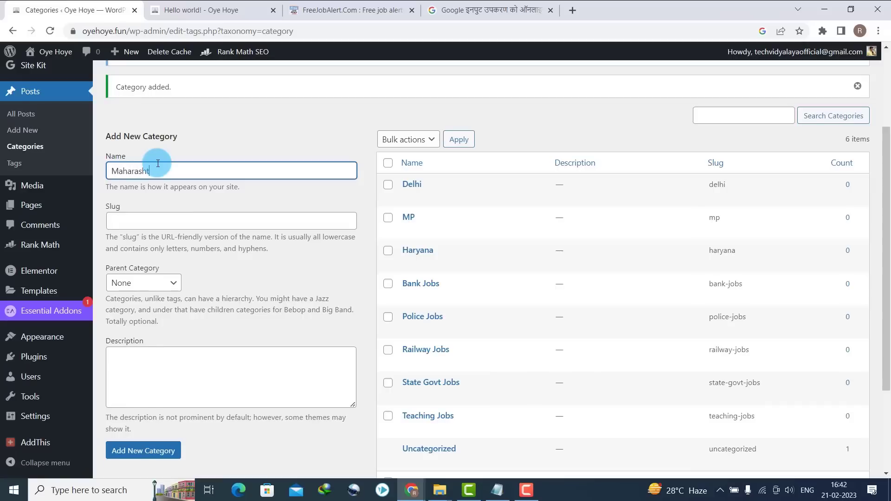
pyautogui.click(155, 220)
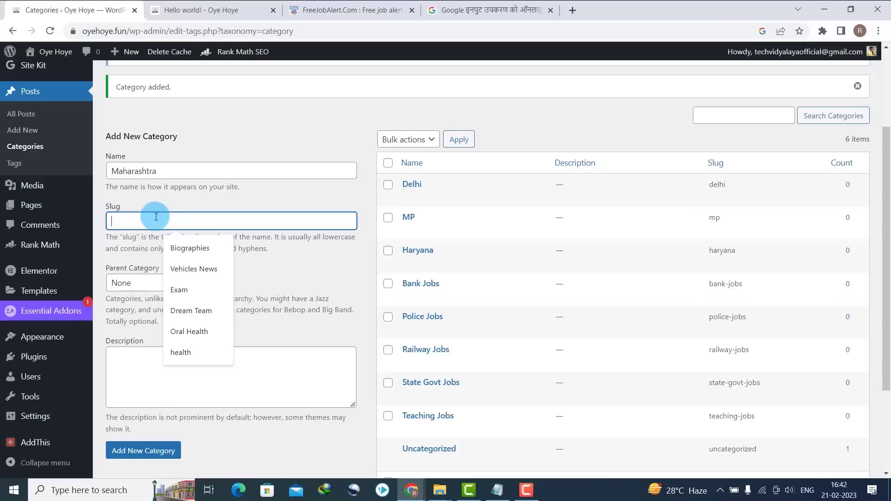
pyautogui.write('Maharashtra')
pyautogui.click(144, 453)
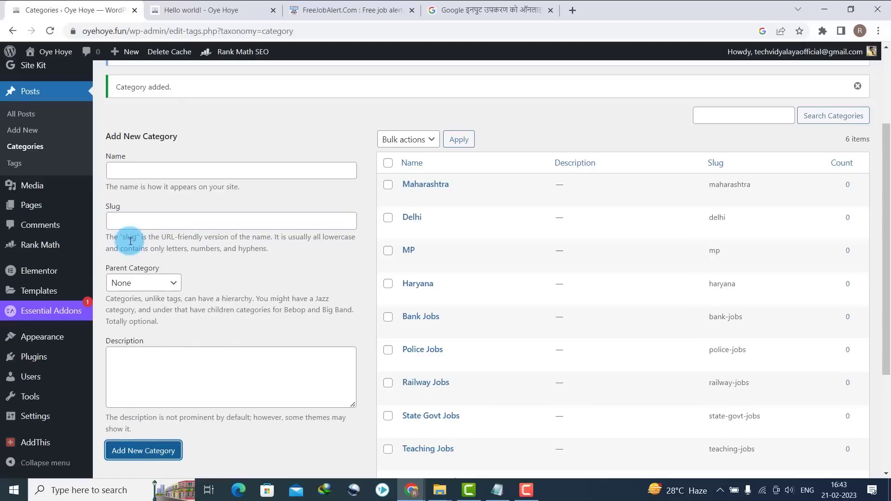
pyautogui.click(123, 172)
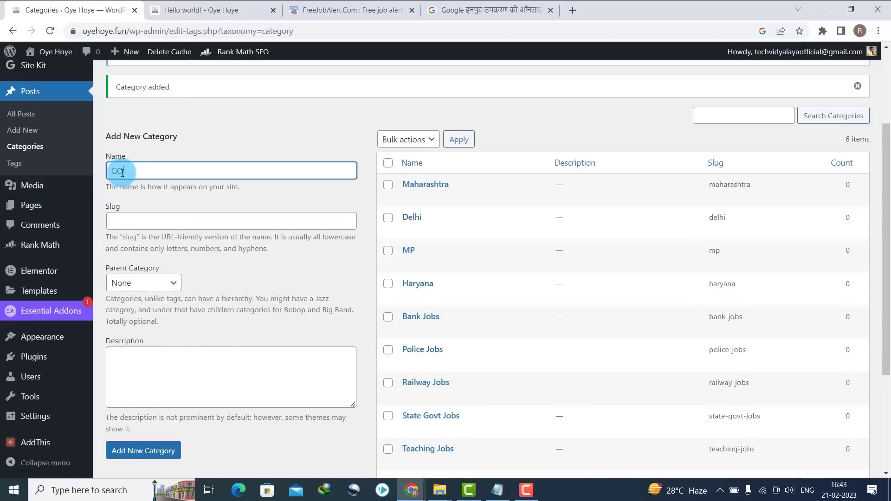
pyautogui.hotkey('ctrl', 'c')
pyautogui.click(143, 221)
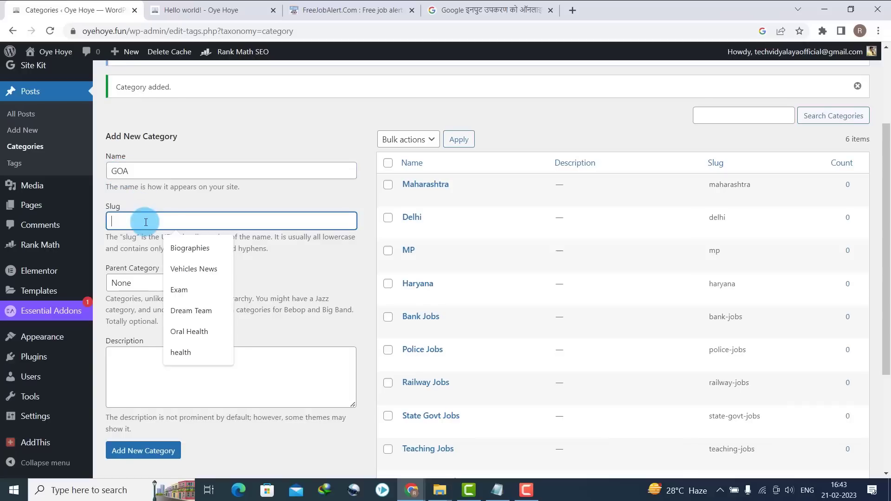
pyautogui.hotkey('ctrl', 'v')
pyautogui.click(121, 457)
# - Add a Punjab category with slug Punjab, then go to the Menus page
pyautogui.click(183, 165)
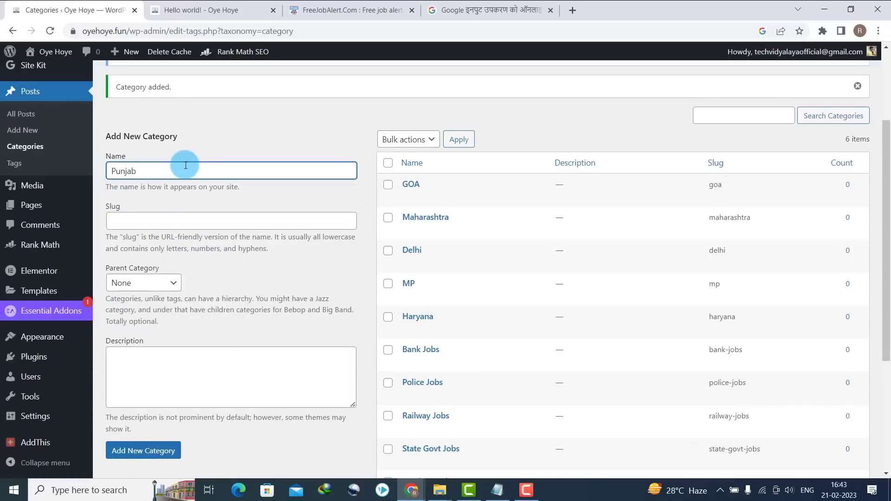
pyautogui.hotkey('ctrl', 'c')
pyautogui.click(184, 216)
pyautogui.hotkey('ctrl', 'v')
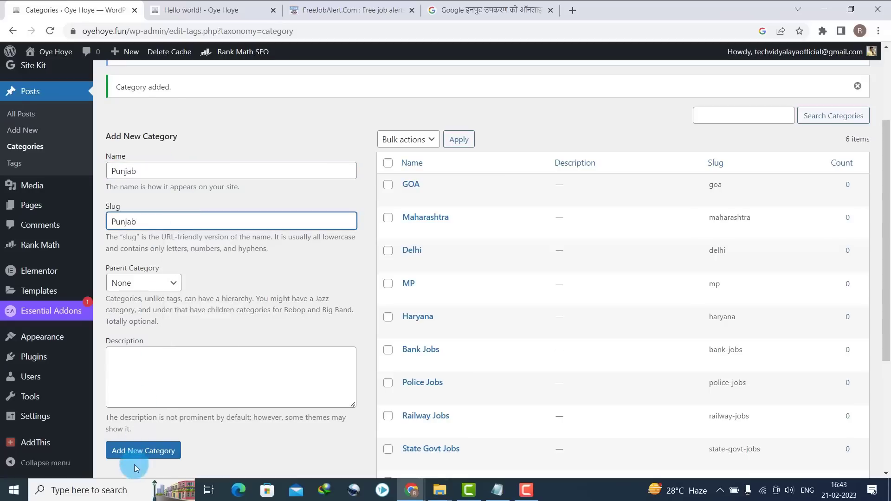
pyautogui.click(134, 451)
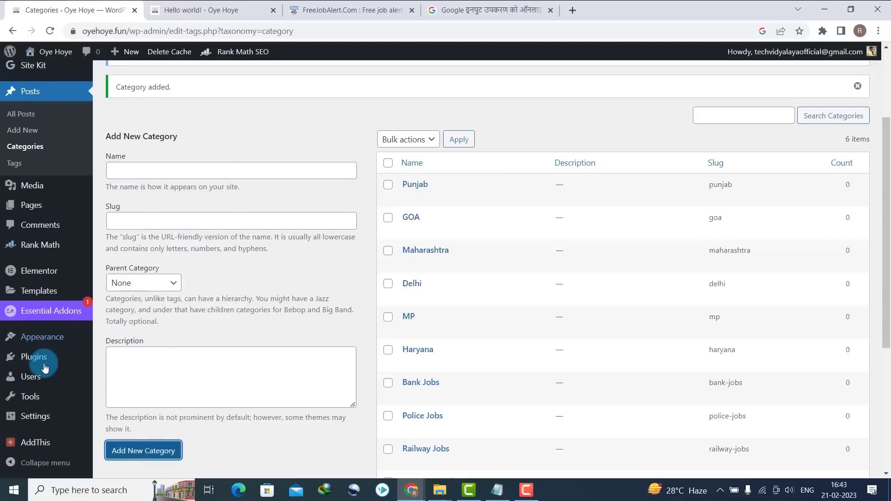
pyautogui.moveTo(43, 337)
pyautogui.click(108, 388)
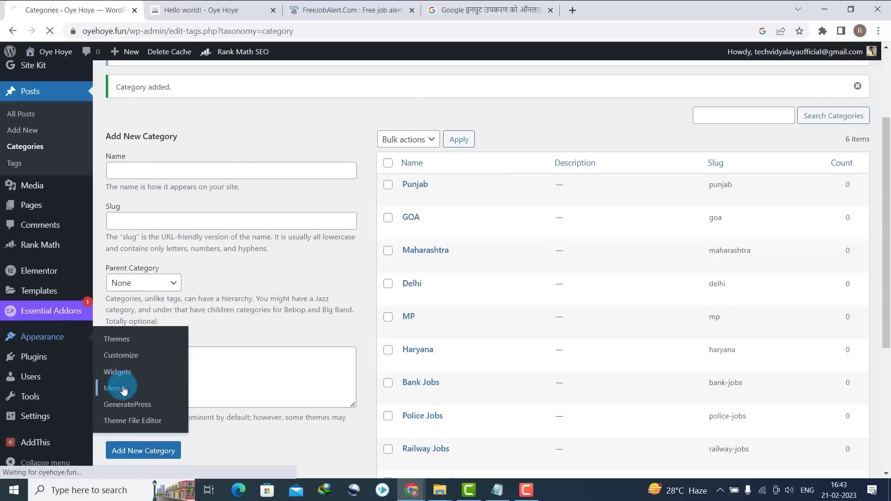
# - Start a new menu and name it State Menu
pyautogui.click(180, 279)
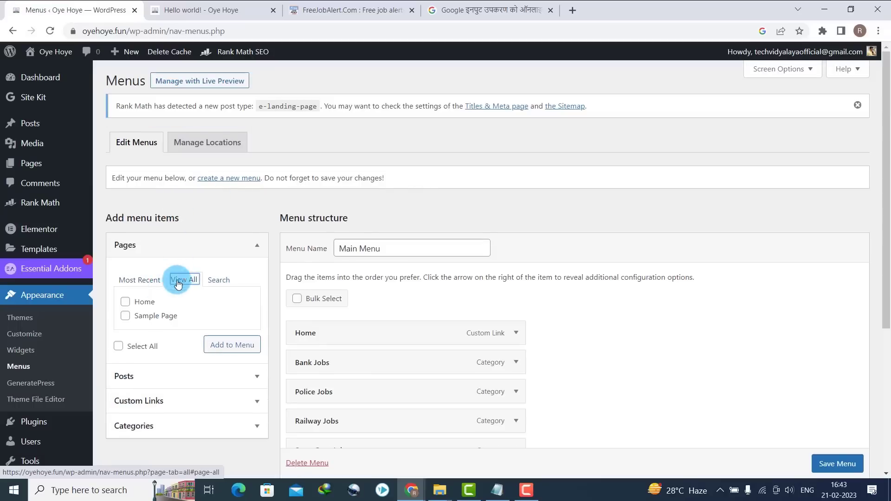
pyautogui.click(223, 178)
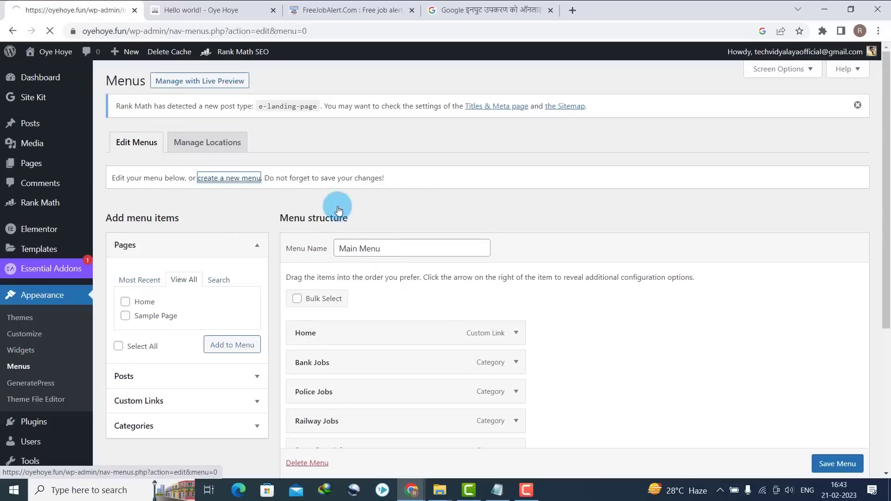
pyautogui.click(358, 249)
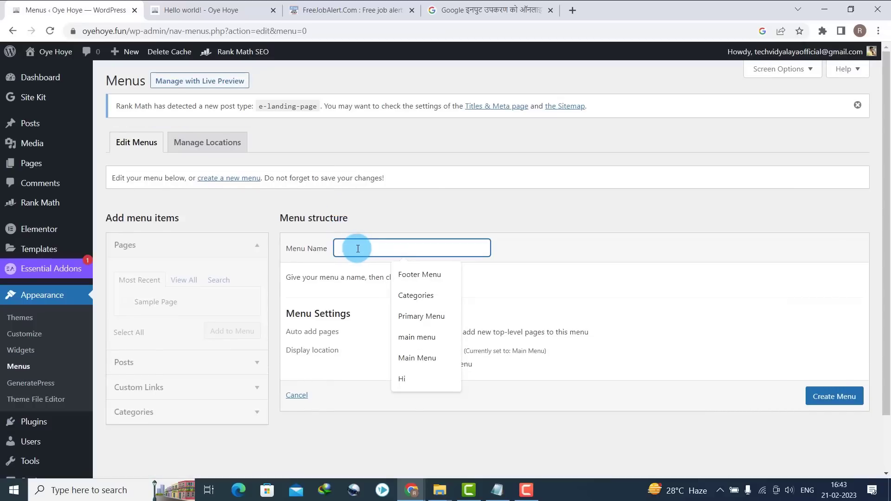
pyautogui.write('State Menu')
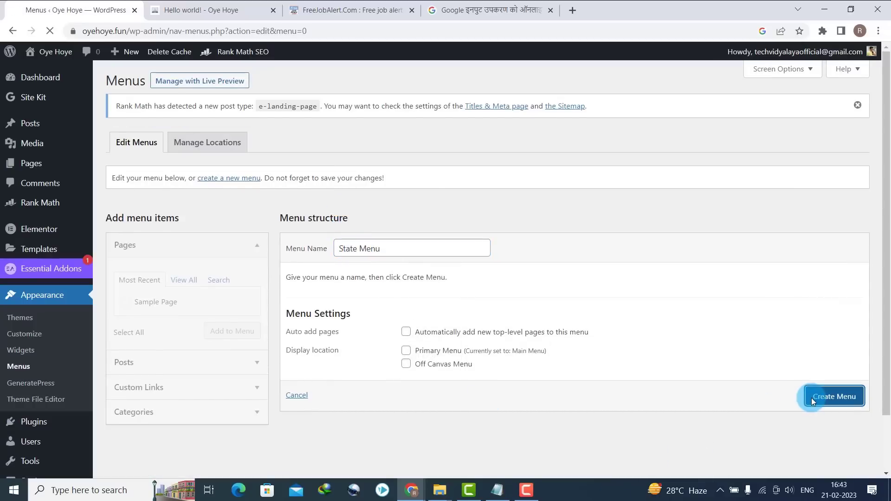
pyautogui.scroll(-2, 328, 408)
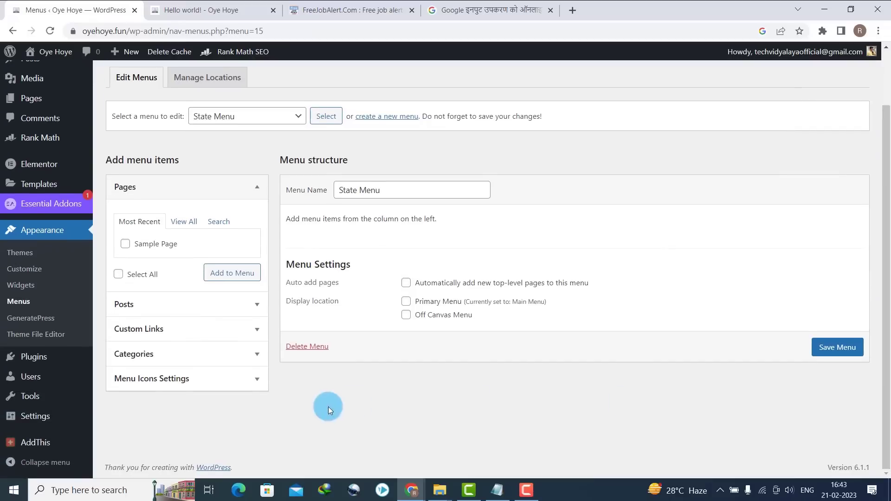
# - Add Delhi, GOA, Haryana, Maharashtra, MP and Punjab categories to the State Menu and save
pyautogui.click(257, 355)
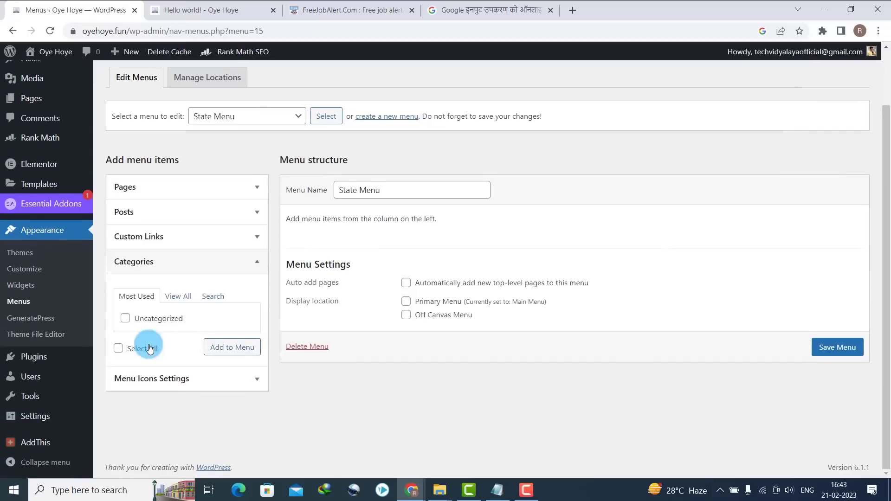
pyautogui.click(175, 300)
pyautogui.click(143, 333)
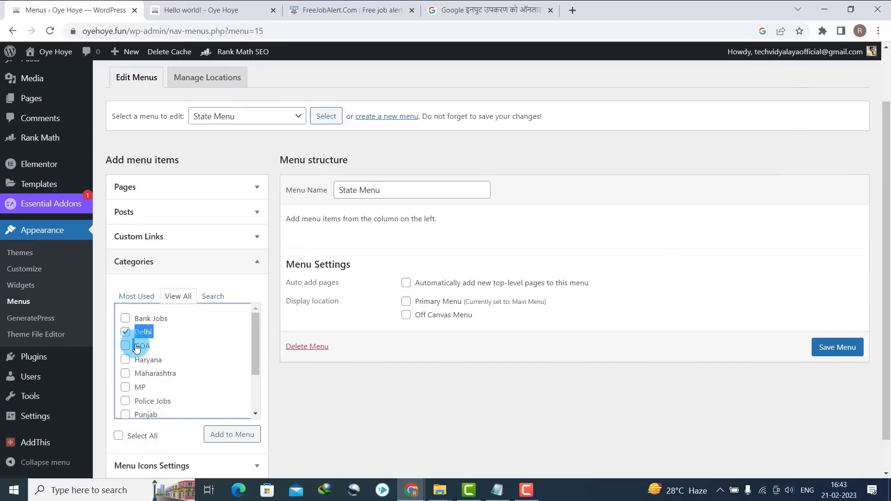
pyautogui.click(125, 347)
pyautogui.click(125, 359)
pyautogui.click(126, 387)
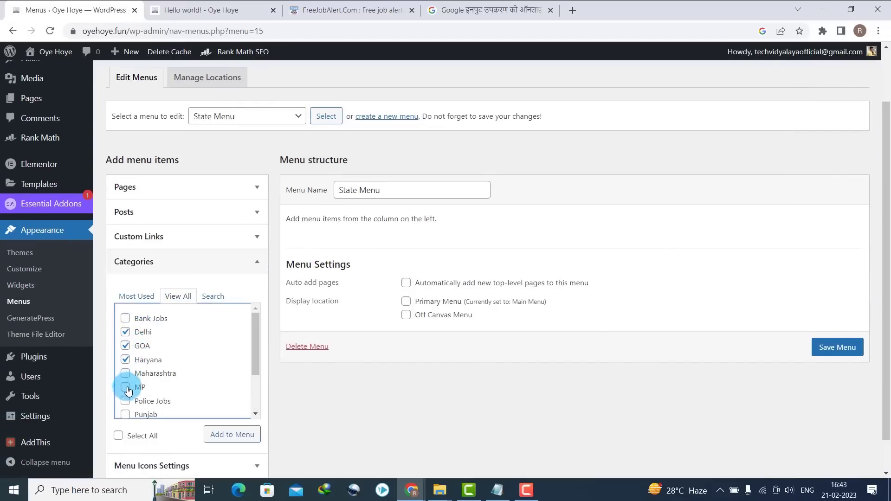
pyautogui.click(125, 373)
pyautogui.moveTo(255, 364); pyautogui.dragTo(246, 390)
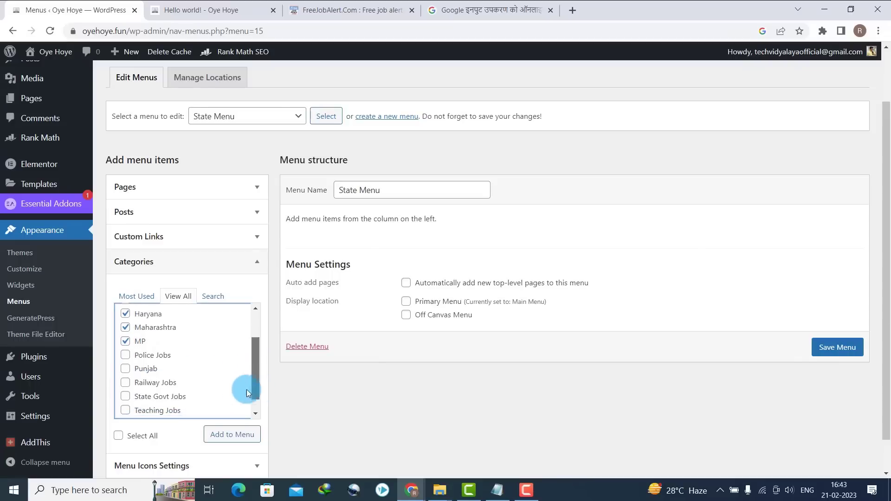
pyautogui.click(126, 361)
pyautogui.click(243, 435)
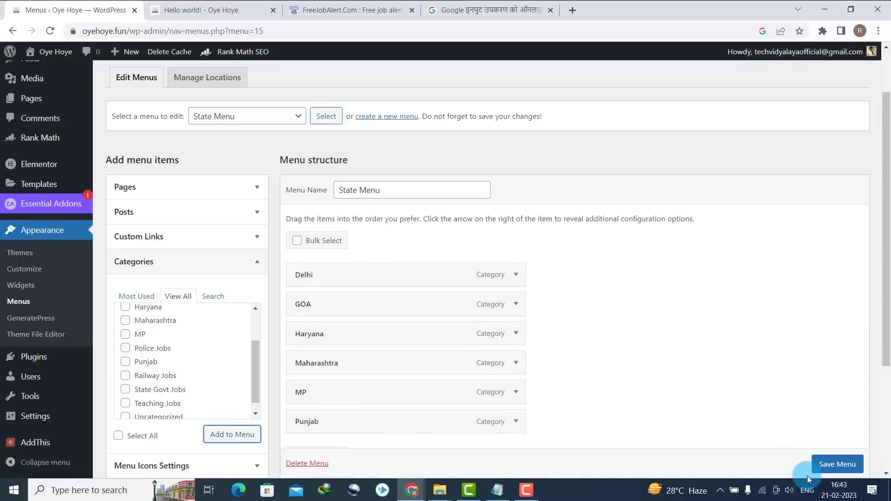
pyautogui.click(822, 466)
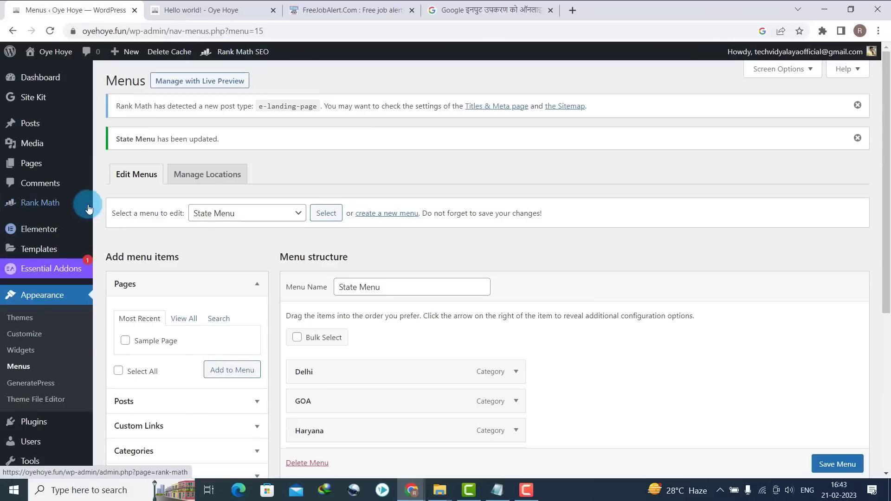
pyautogui.moveTo(35, 281)
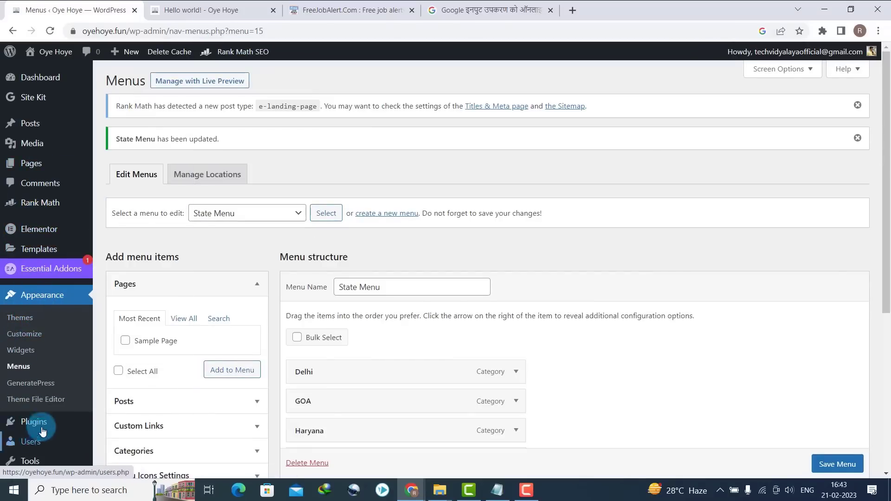
# - Install the Classic Widgets plugin from the Add Plugins page
pyautogui.moveTo(88, 424)
pyautogui.click(119, 428)
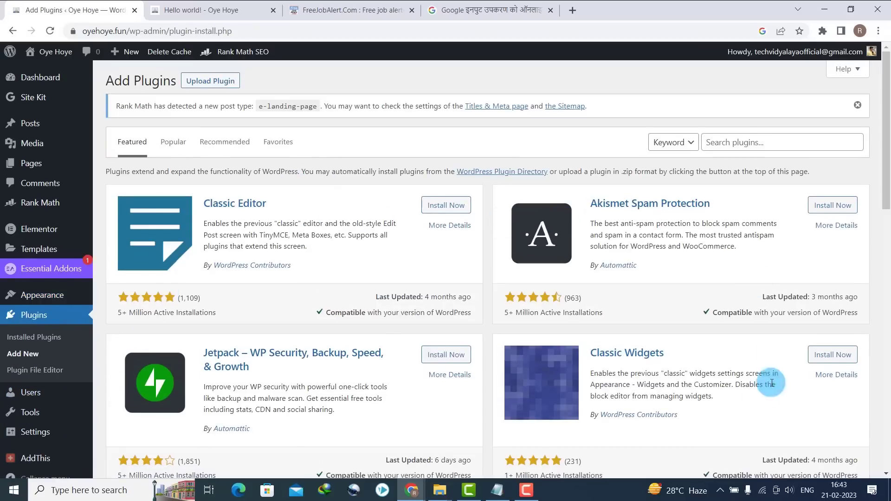
pyautogui.click(843, 354)
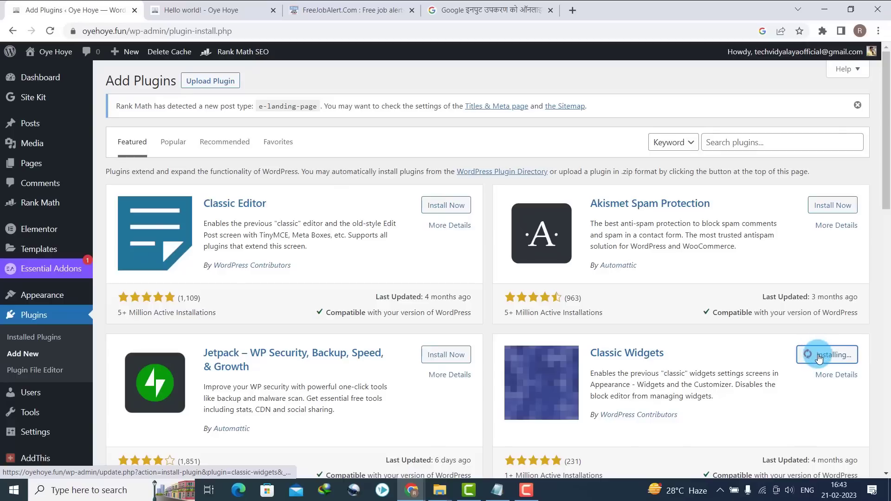
# - Check the Hello world! post, then activate Classic Widgets and confirm it in the Plugins list
pyautogui.click(208, 5)
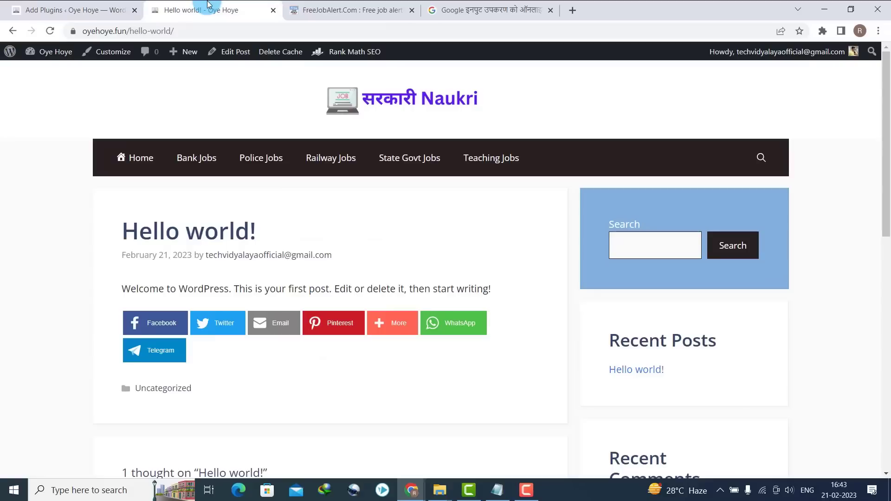
pyautogui.scroll(-4, 884, 204)
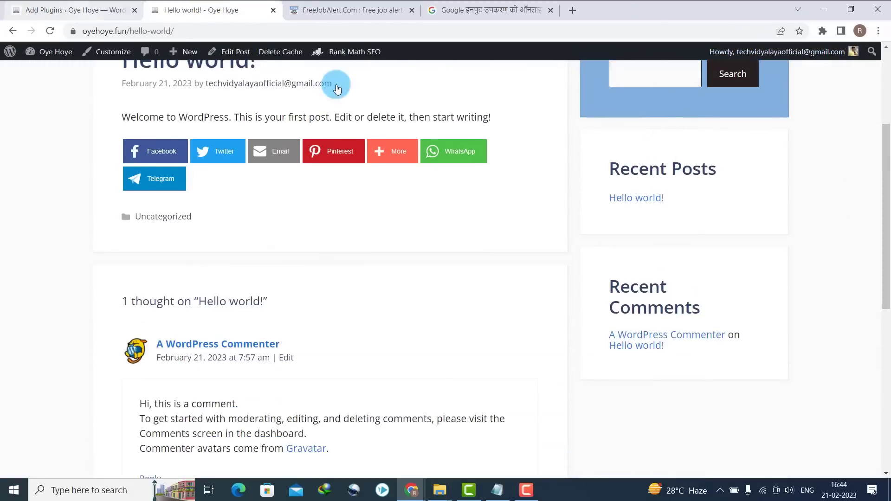
pyautogui.scroll(5, 883, 207)
pyautogui.click(75, 10)
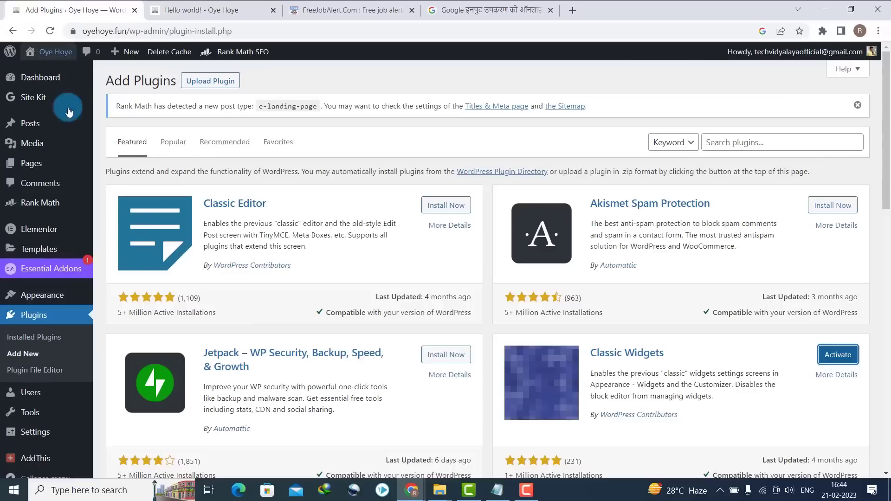
pyautogui.click(141, 229)
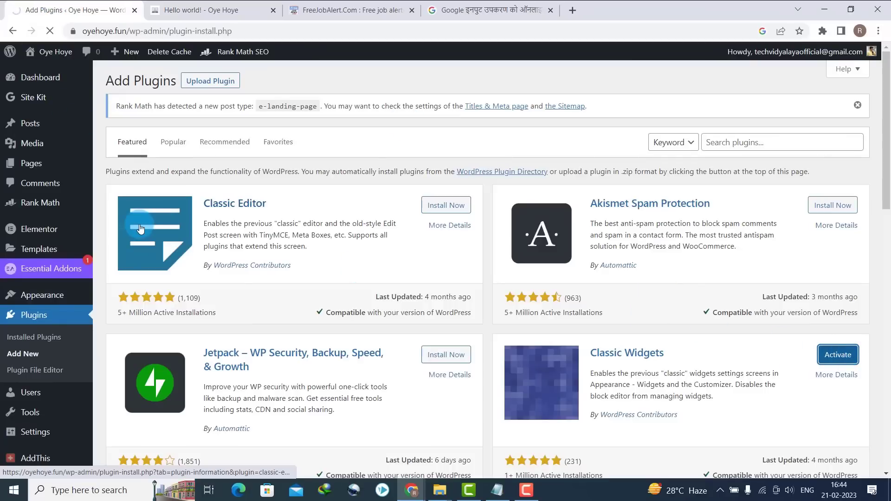
pyautogui.click(12, 131)
pyautogui.moveTo(2, 171)
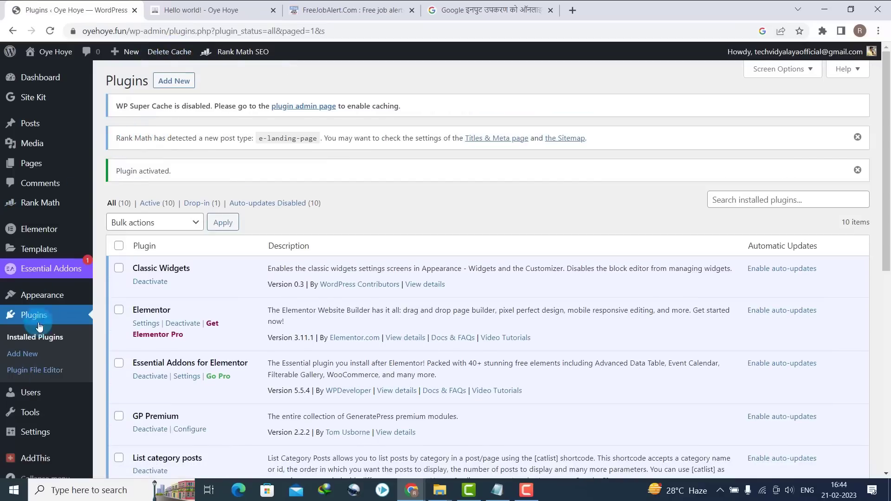
# - Add a Navigation Menu widget to Footer Widget 1 titled 'State Wise Jobs'
pyautogui.moveTo(58, 297)
pyautogui.click(119, 329)
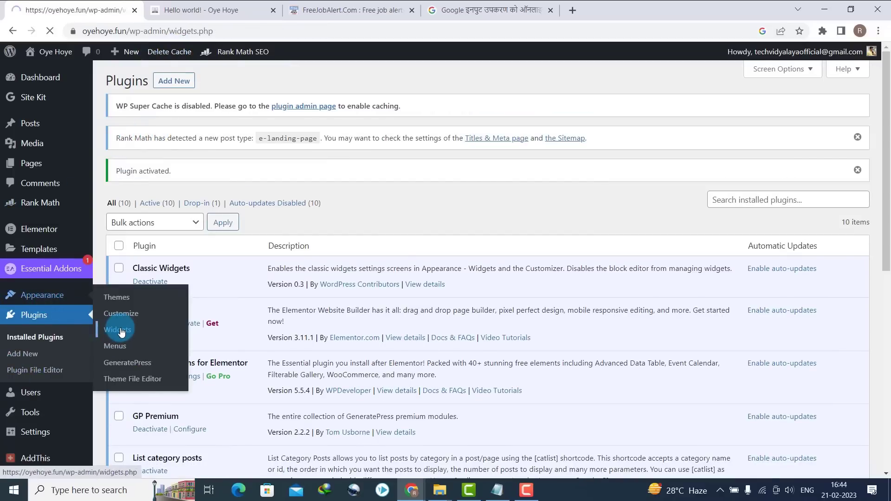
pyautogui.scroll(-1, 860, 181)
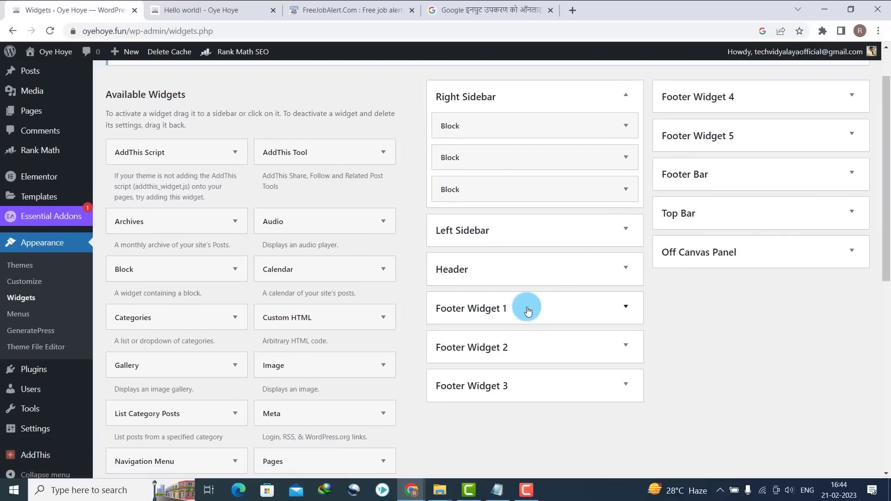
pyautogui.moveTo(164, 461); pyautogui.dragTo(533, 320)
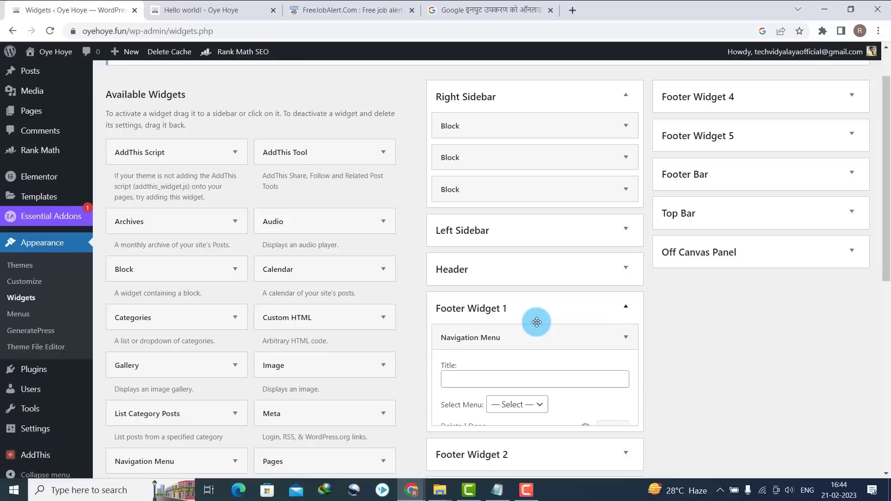
pyautogui.click(481, 380)
pyautogui.write('State Wise Jobs')
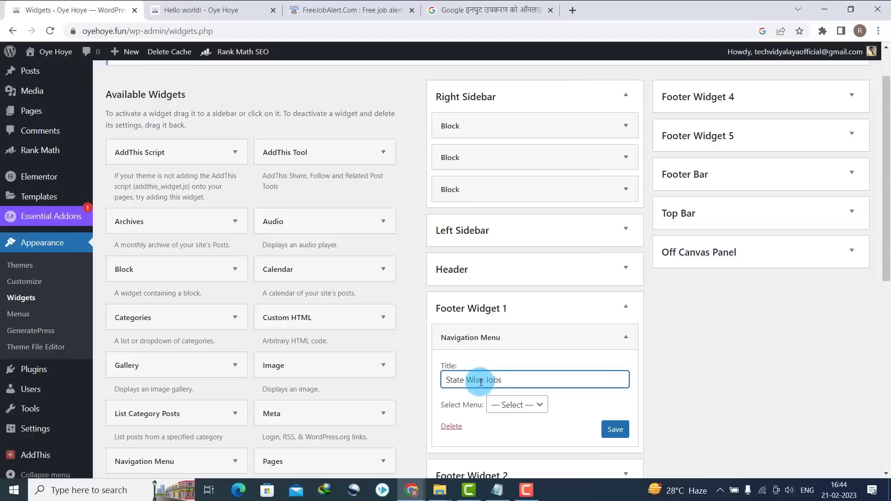
# - Set the footer widget to show State Menu, save it, and view the Hello world! post
pyautogui.click(517, 405)
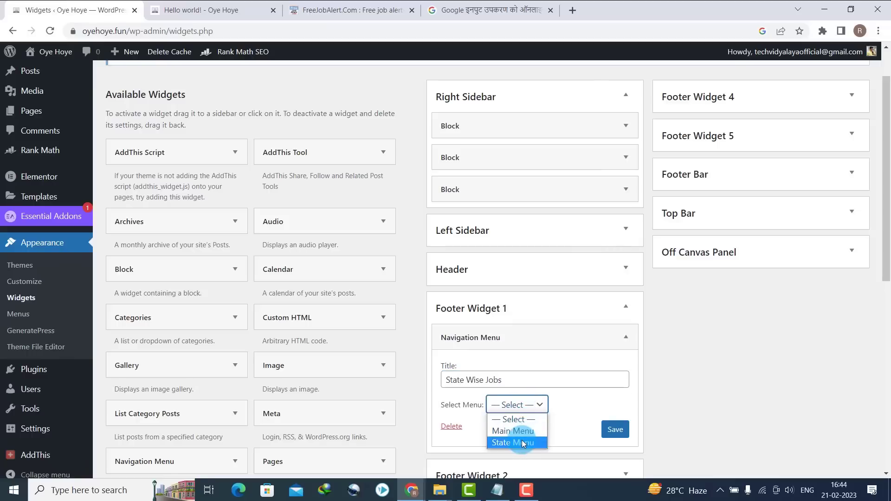
pyautogui.click(523, 443)
pyautogui.click(607, 432)
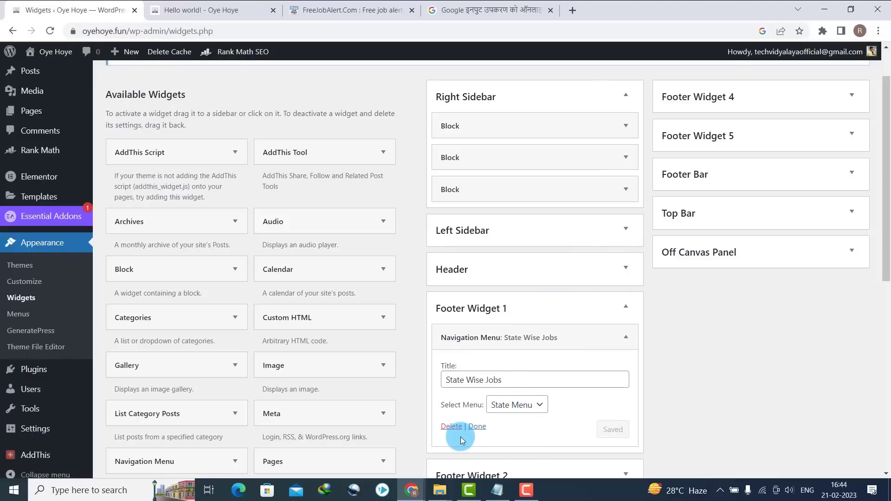
pyautogui.click(478, 425)
pyautogui.click(201, 10)
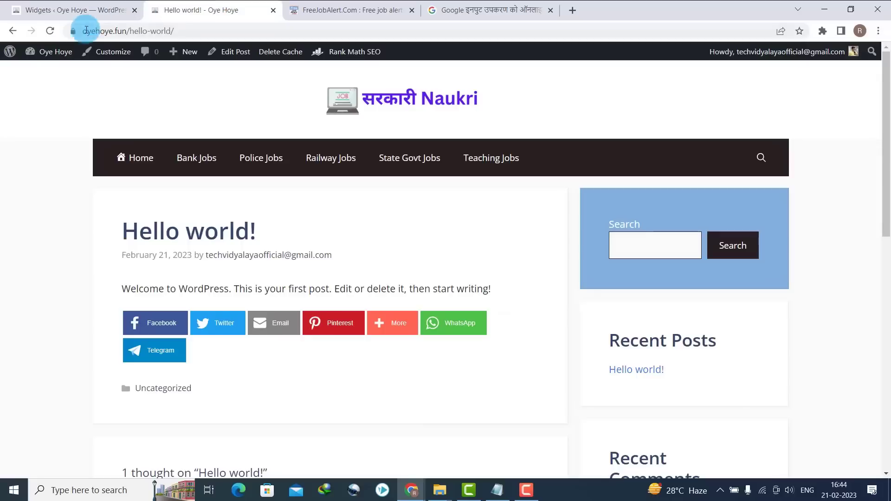
pyautogui.click(56, 30)
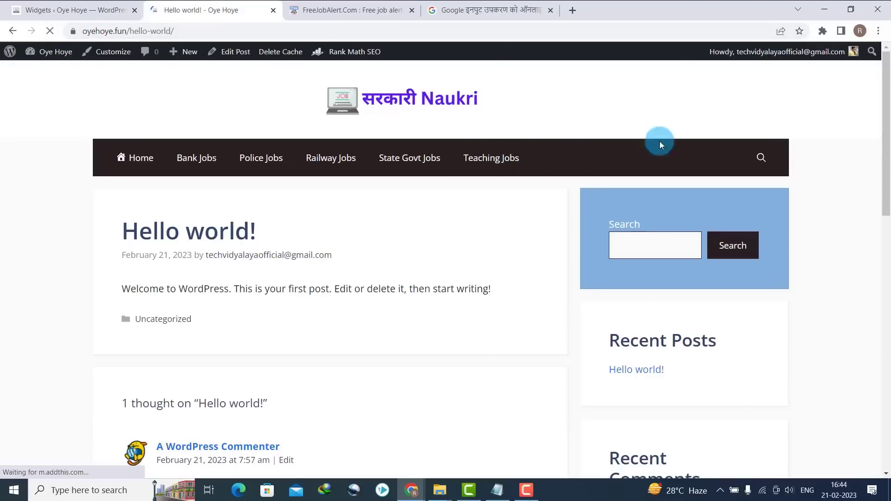
pyautogui.scroll(-2, 885, 306)
pyautogui.scroll(-10, 883, 307)
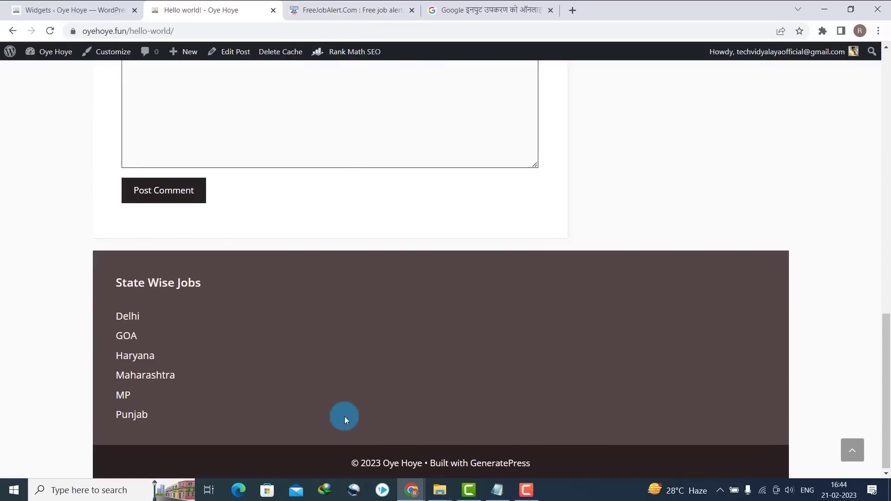
pyautogui.scroll(15, 884, 261)
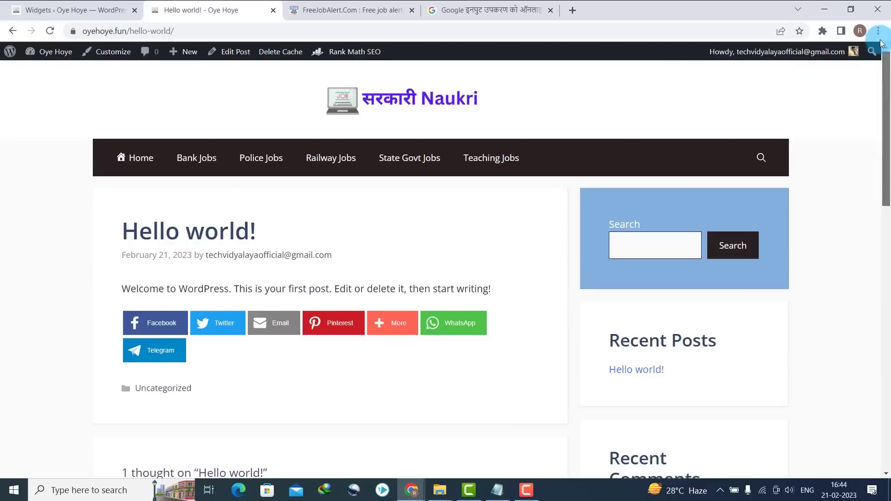
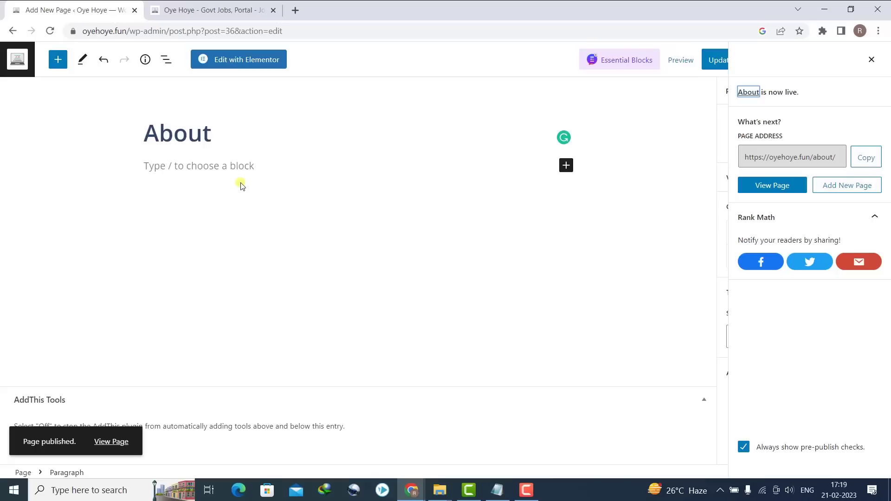
# - Go back to the Pages list, where the published About page appears
pyautogui.click(5, 31)
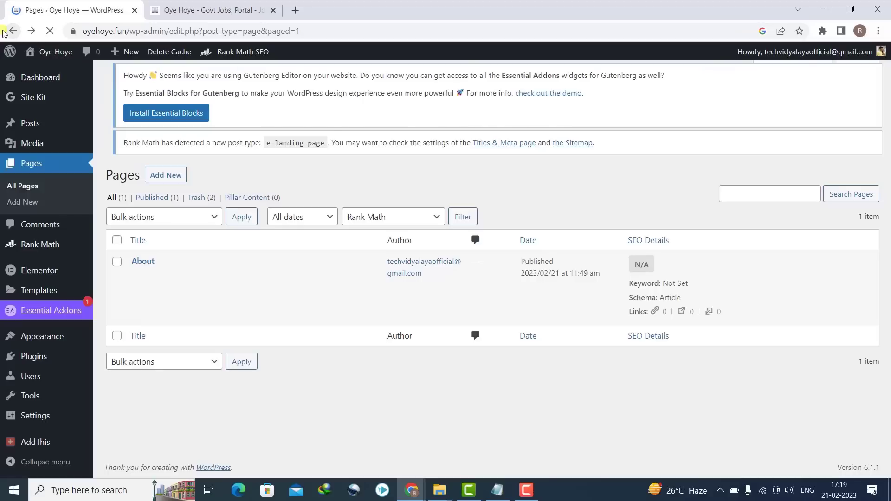
# - Start a new page titled 'Contact Us' and return to the WordPress dashboard in another tab
pyautogui.click(26, 203)
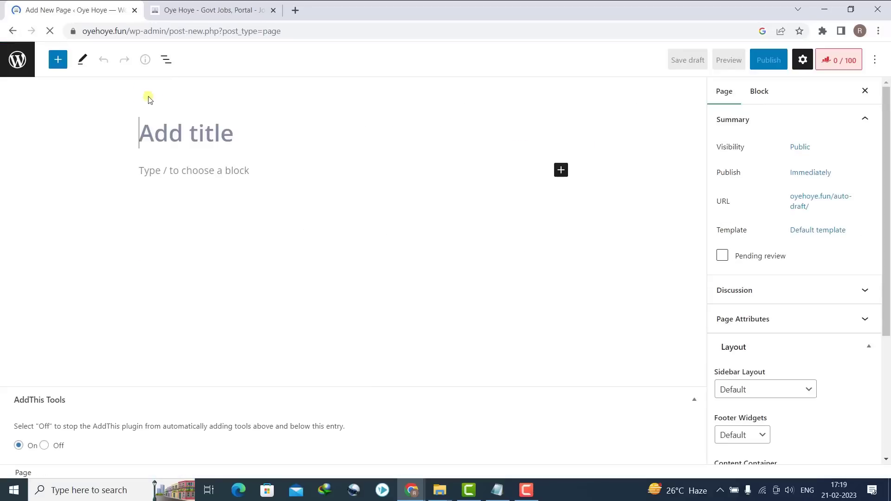
pyautogui.write('C')
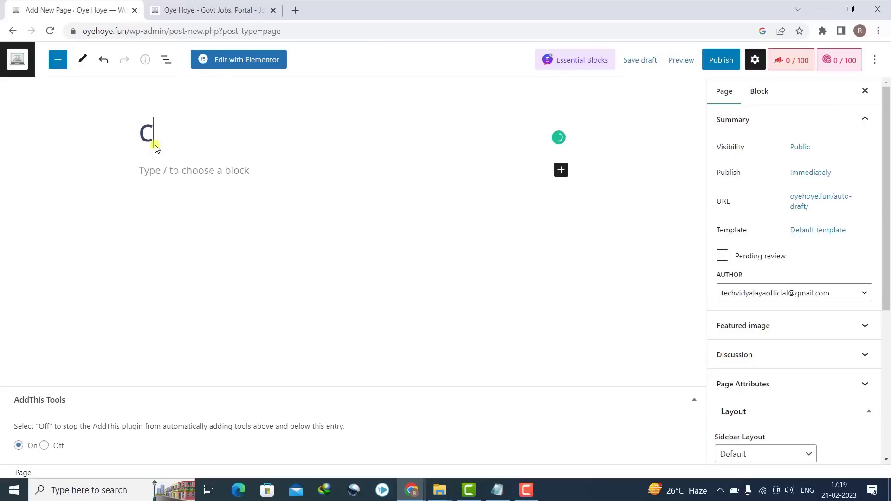
pyautogui.write('ontact Us')
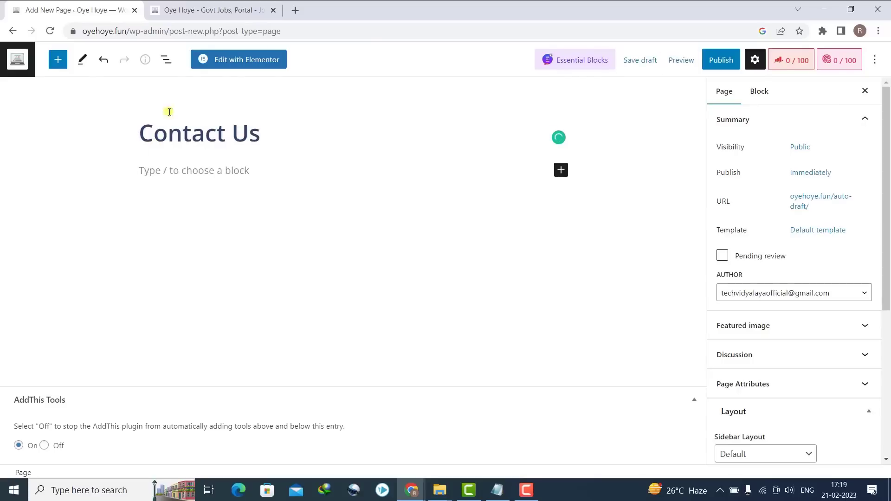
pyautogui.click(254, 9)
pyautogui.moveTo(36, 55)
pyautogui.click(45, 71)
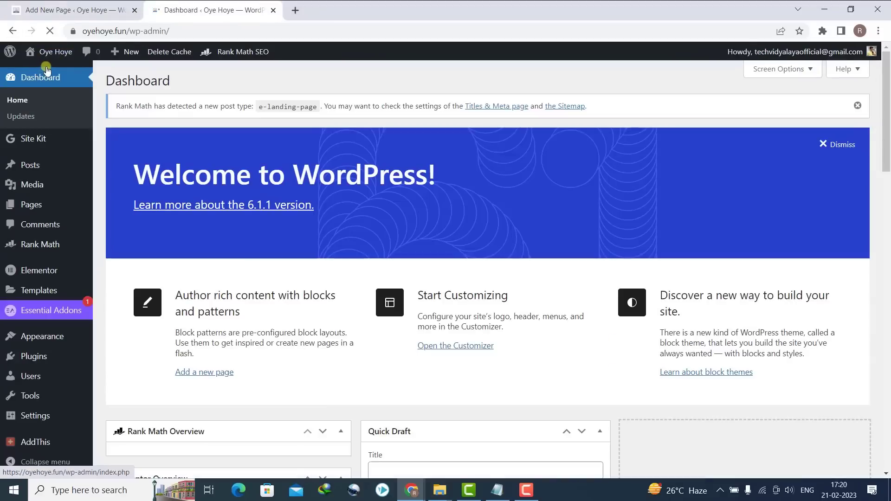
# - Install and activate the Contact Form 7 plugin and open its Contact Forms list
pyautogui.moveTo(21, 356)
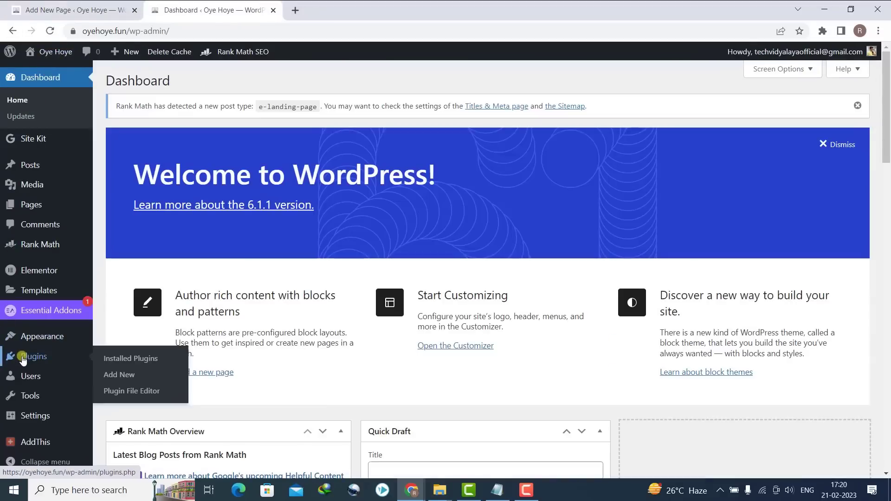
pyautogui.click(116, 375)
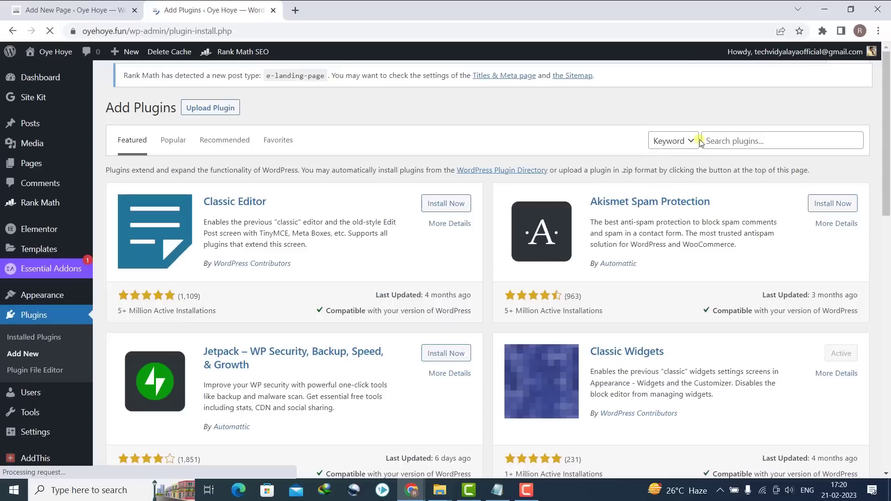
pyautogui.click(714, 145)
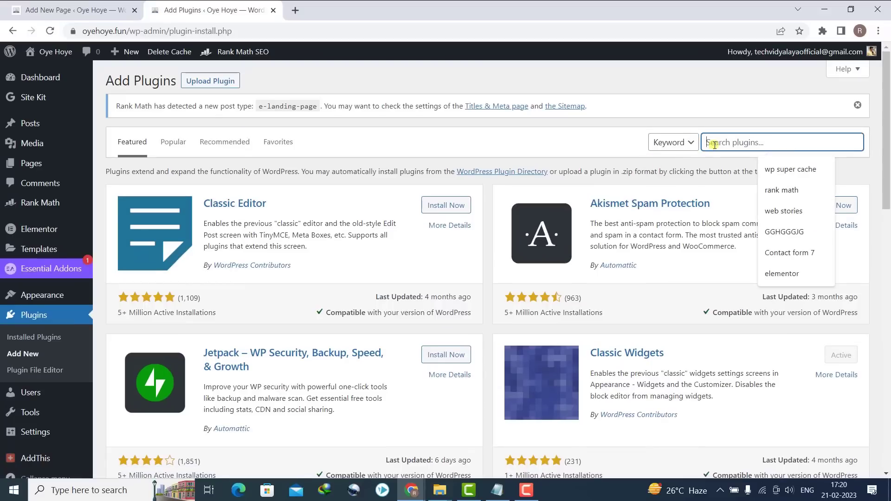
pyautogui.write('contact form')
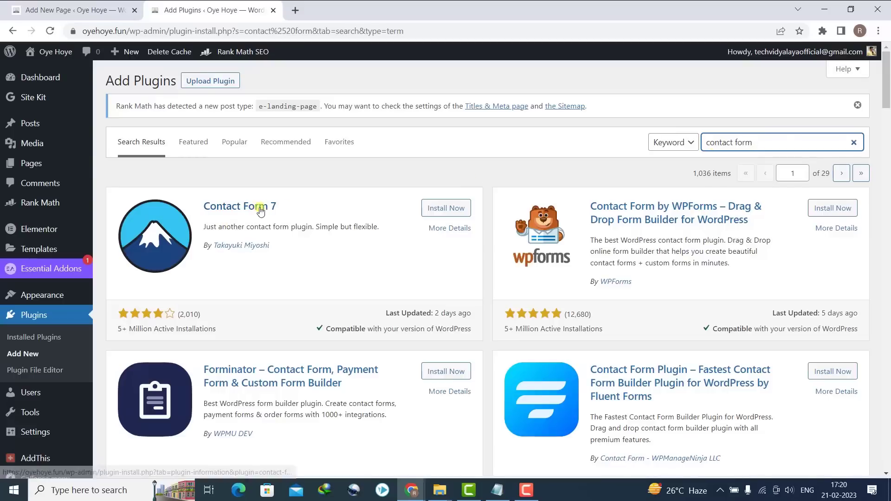
pyautogui.click(437, 208)
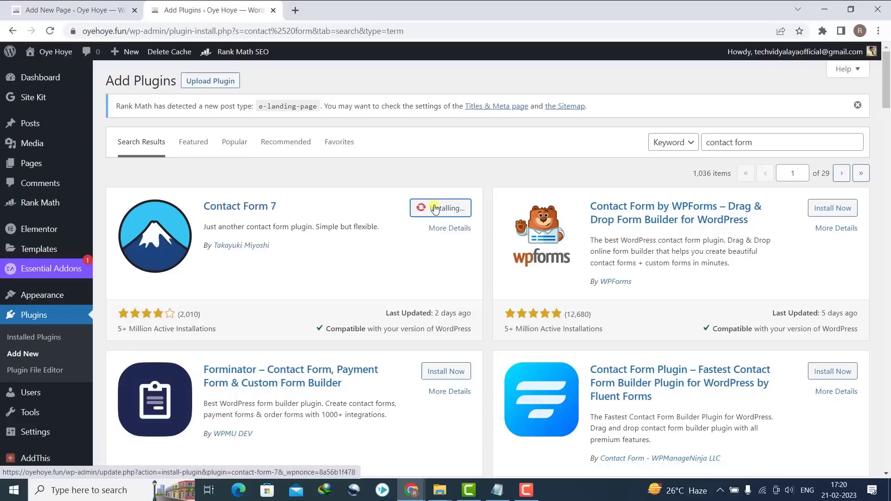
pyautogui.click(435, 209)
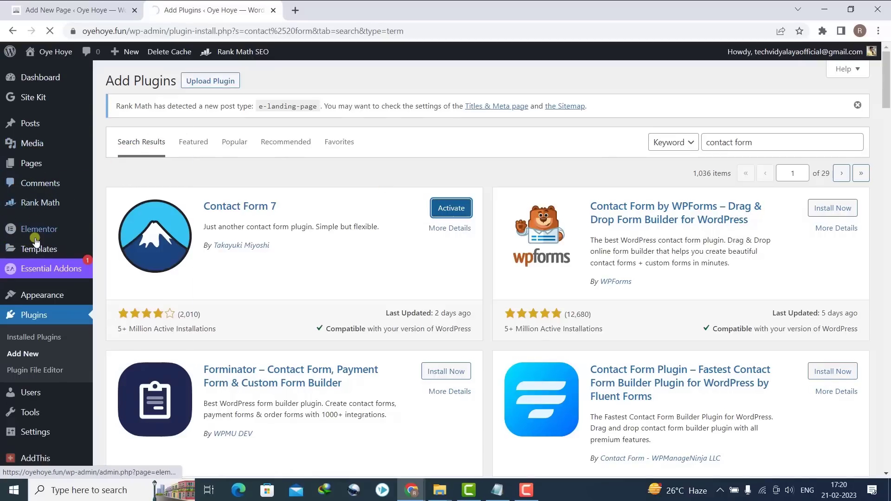
pyautogui.moveTo(37, 240)
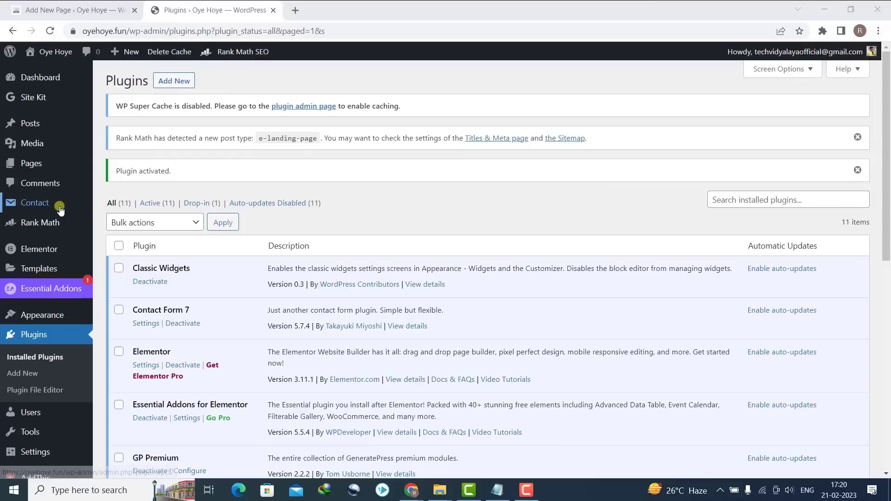
pyautogui.moveTo(59, 209)
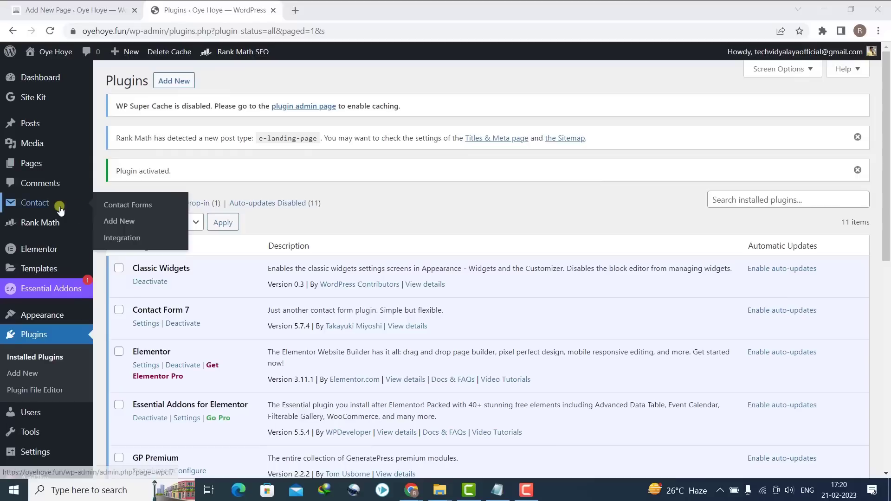
pyautogui.click(119, 205)
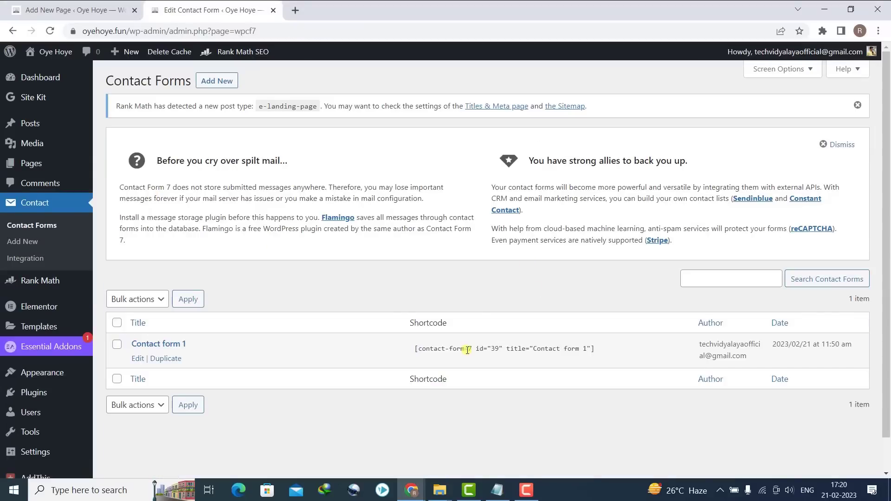
# - Copy the Contact form 1 shortcode into a Custom HTML block on the Contact Us page
pyautogui.click(425, 349)
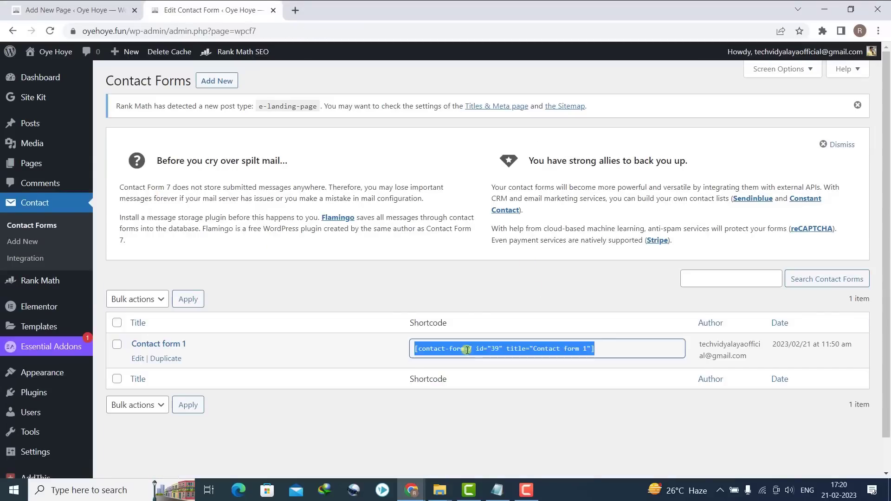
pyautogui.rightClick(478, 357)
pyautogui.click(494, 359)
pyautogui.click(90, 7)
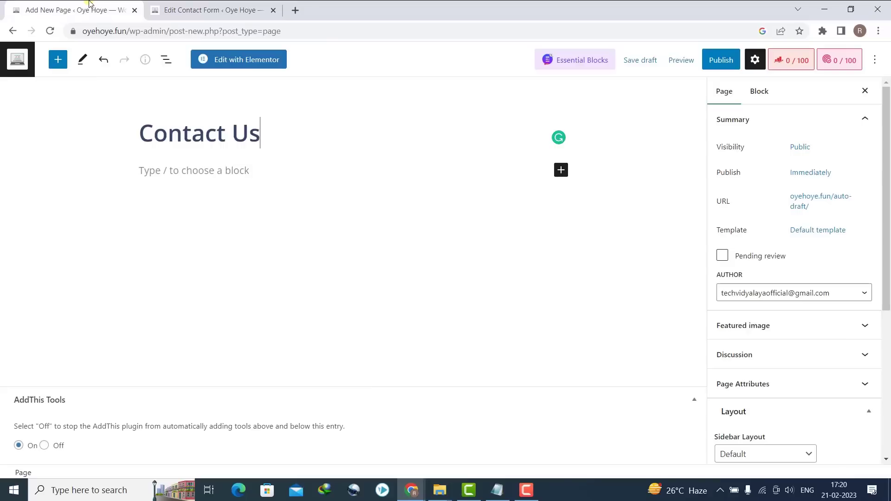
pyautogui.click(224, 176)
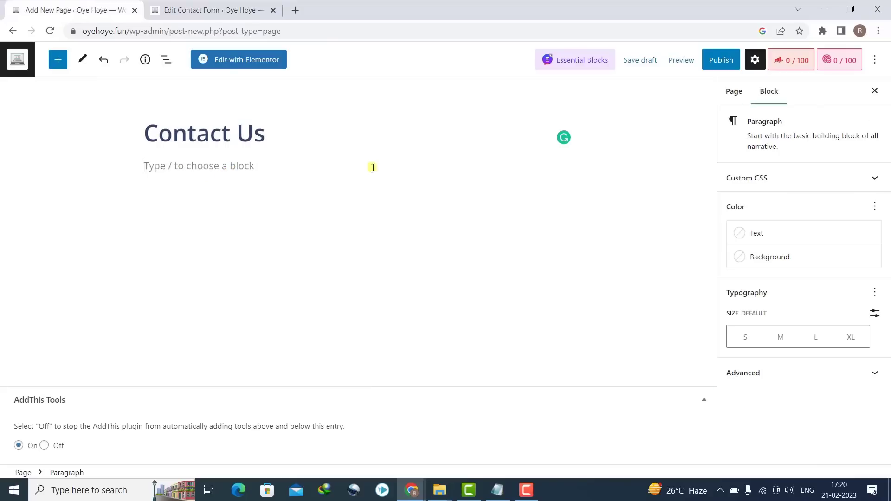
pyautogui.click(566, 168)
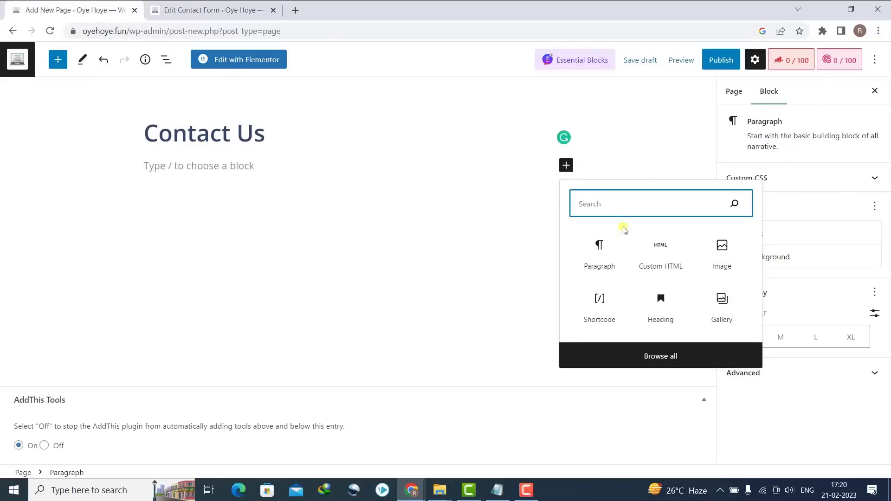
pyautogui.click(664, 259)
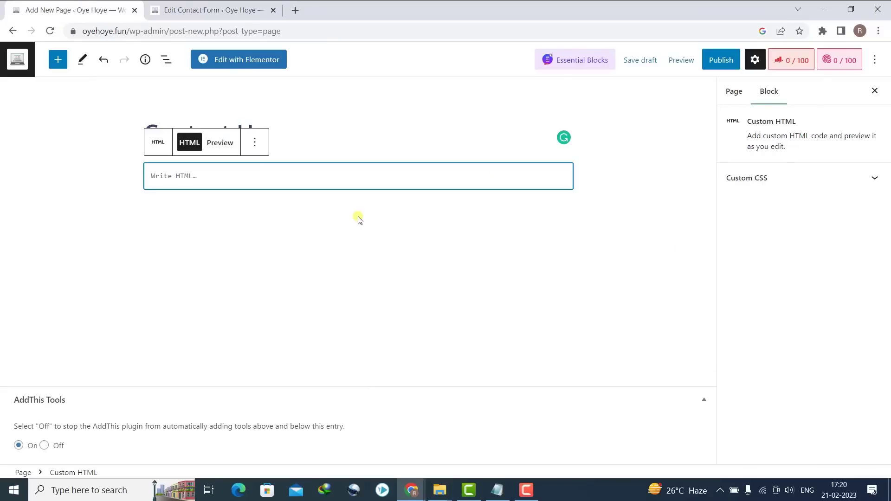
pyautogui.hotkey('ctrl', 'v')
pyautogui.click(289, 236)
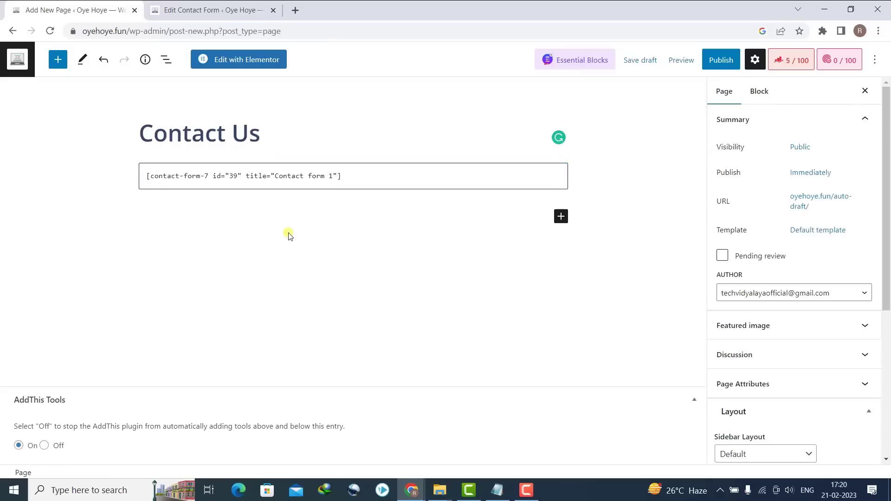
# - Publish the Contact Us page and check the live form in a new tab
pyautogui.click(718, 64)
pyautogui.click(751, 64)
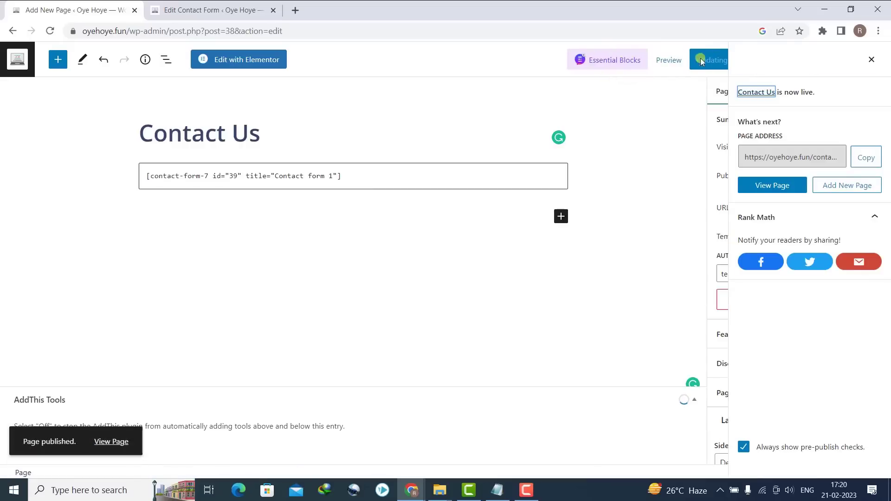
pyautogui.click(14, 31)
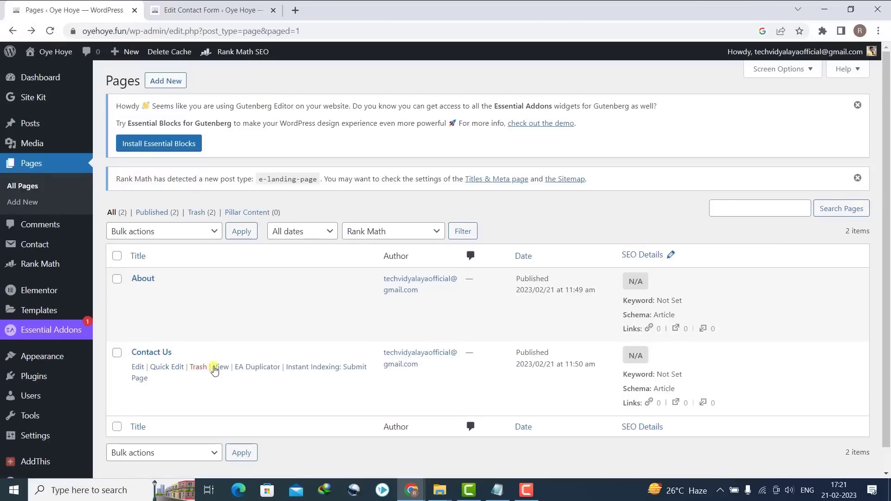
pyautogui.rightClick(215, 369)
pyautogui.click(253, 372)
pyautogui.click(215, 8)
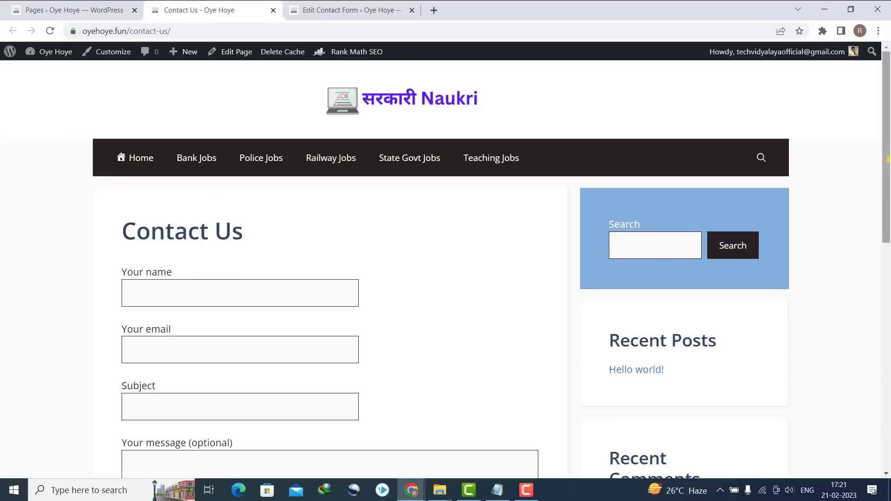
pyautogui.scroll(-2, 864, 199)
# - From the Pages list, start another new page titled 'Privacy Policy'
pyautogui.click(70, 10)
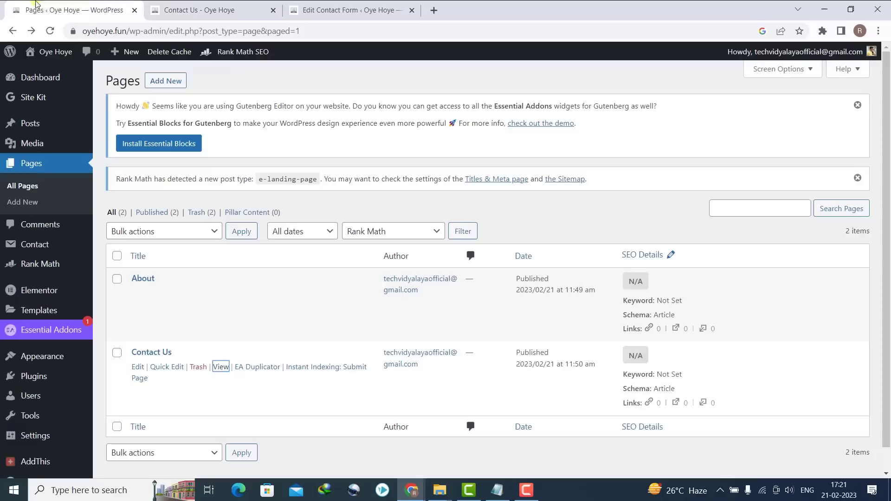
pyautogui.click(28, 203)
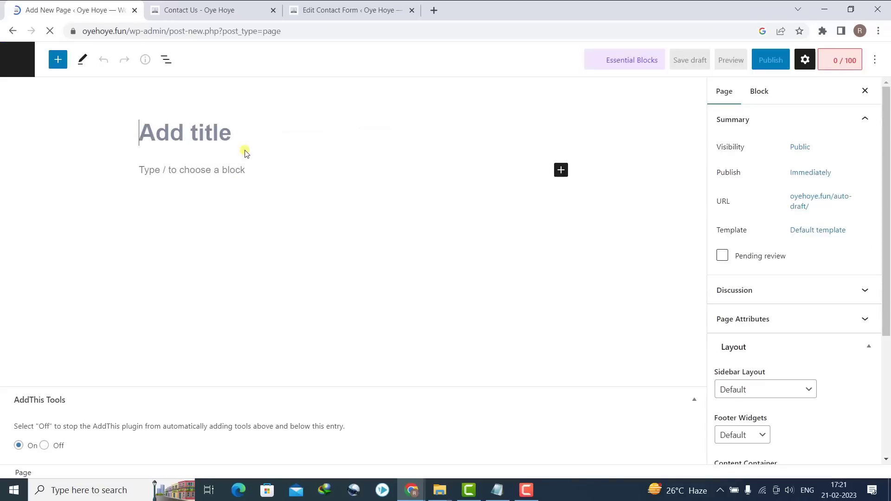
pyautogui.write('Pr')
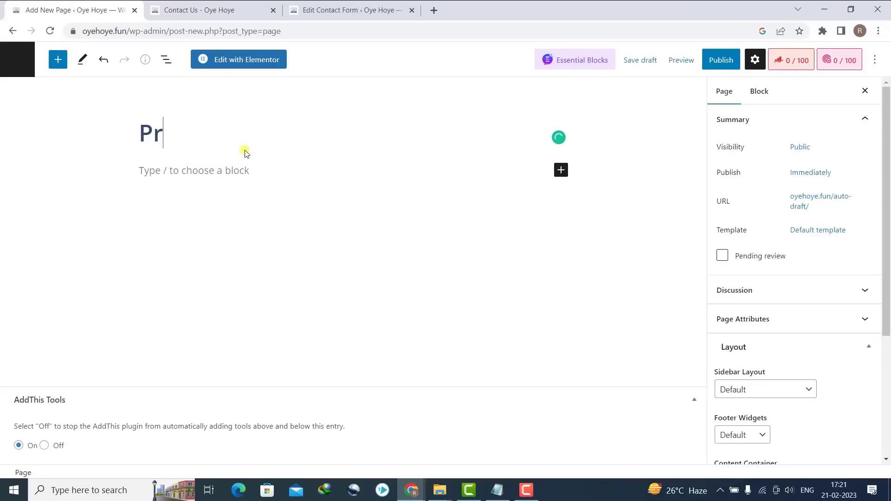
pyautogui.write('ivacy Policy')
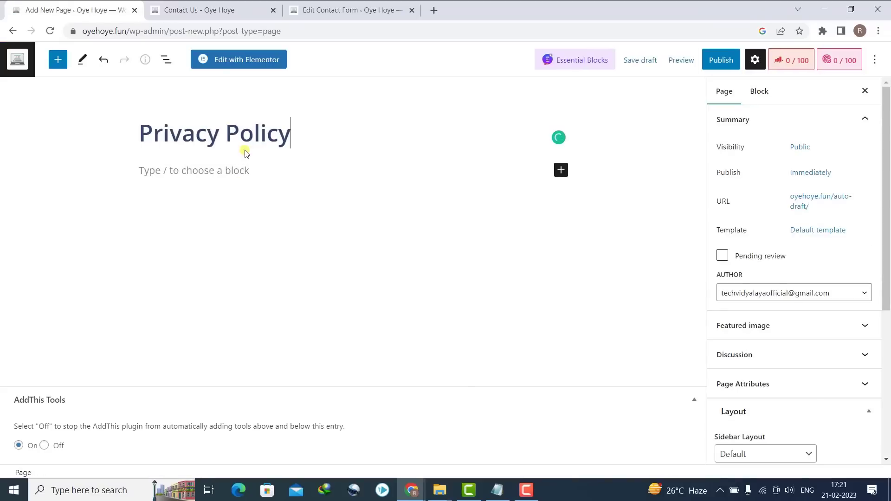
# - Search Google for 'generate privacy policy' and open the privacypolicygenerator.info result
pyautogui.click(343, 10)
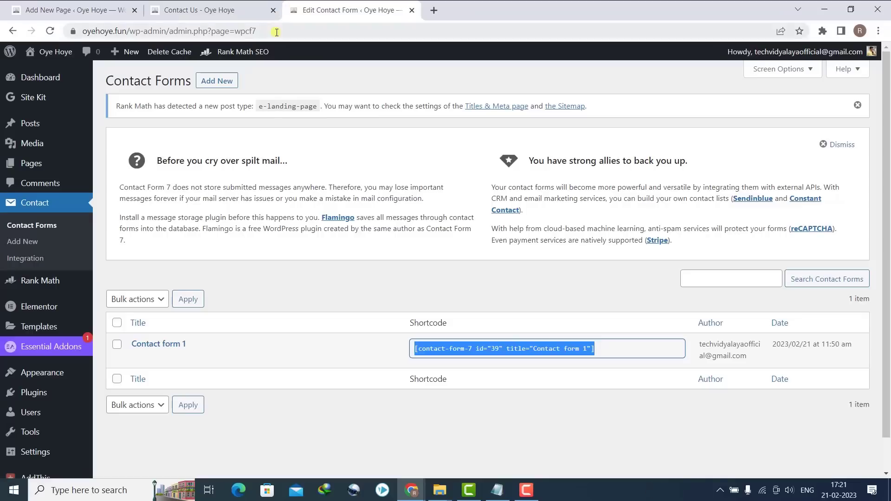
pyautogui.click(277, 32)
pyautogui.write('gene')
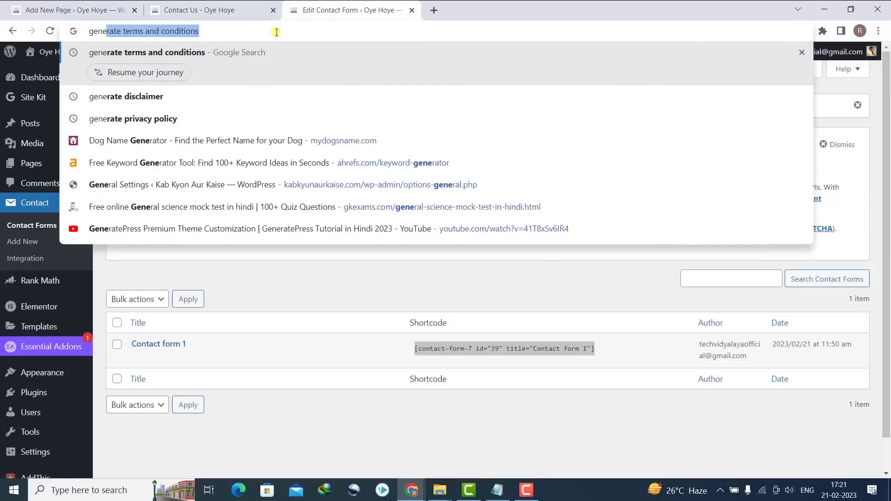
pyautogui.press('Return')
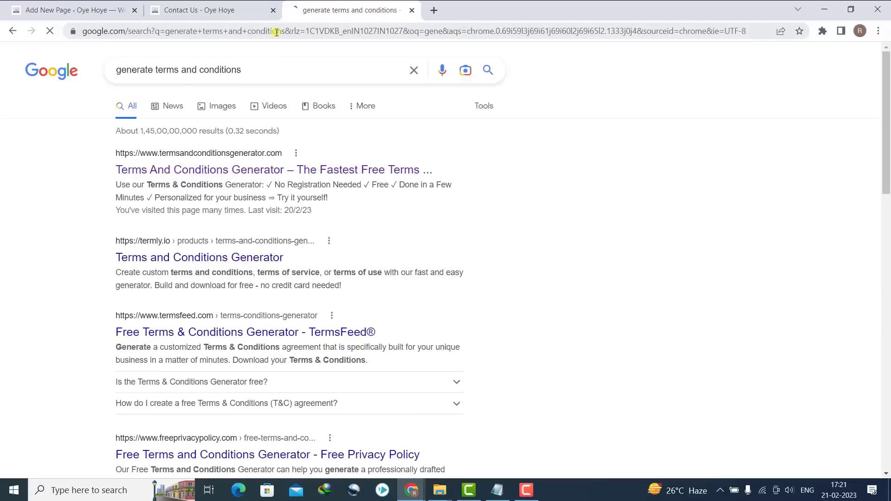
pyautogui.moveTo(246, 78); pyautogui.dragTo(164, 72)
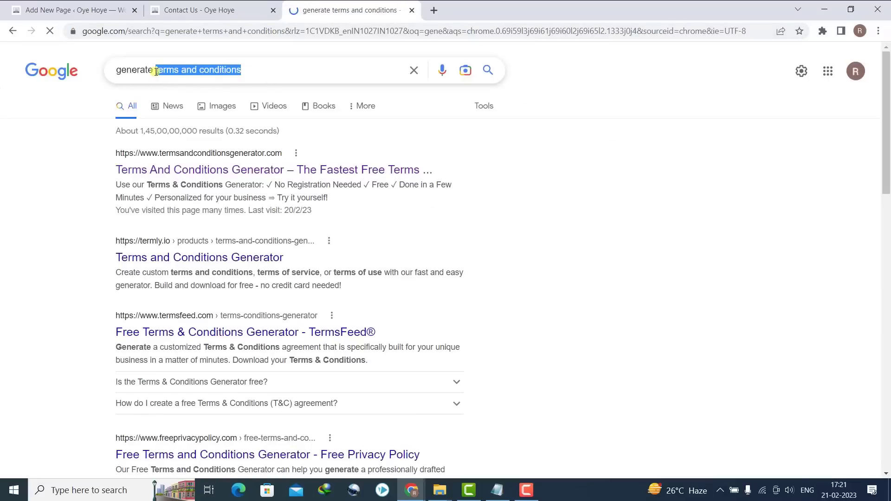
pyautogui.write('privacy')
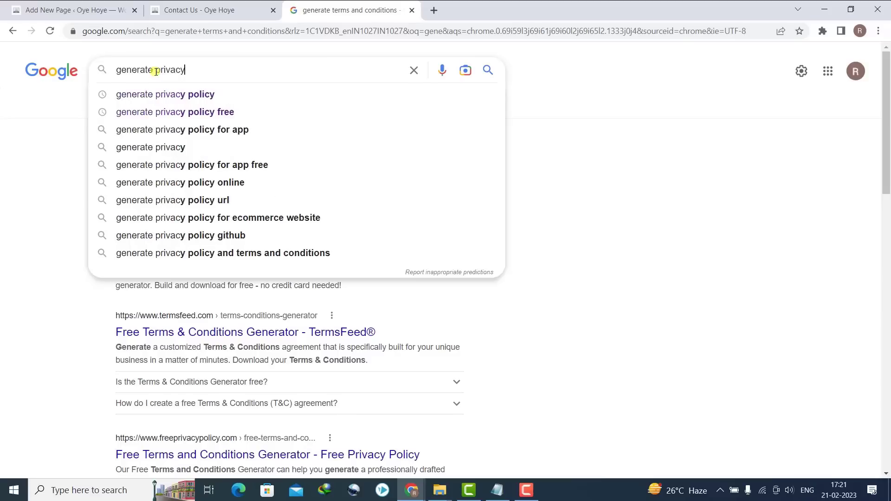
pyautogui.press('Return')
pyautogui.press('Down')
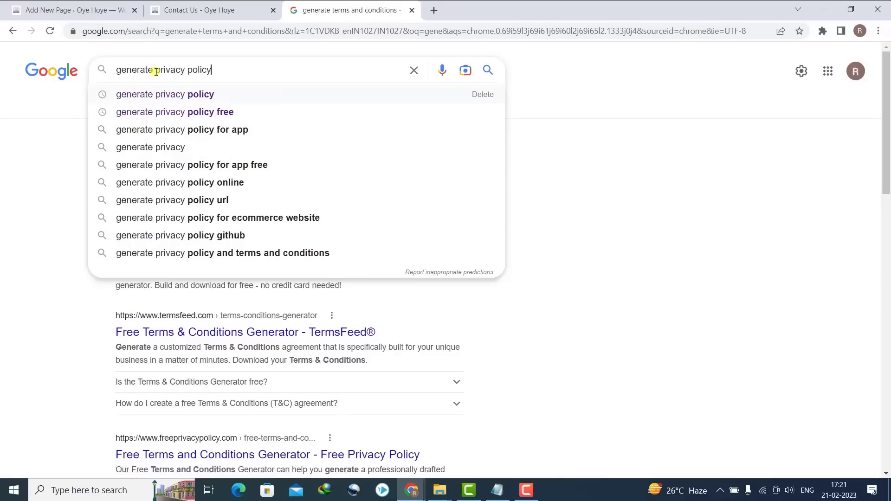
pyautogui.press('Return')
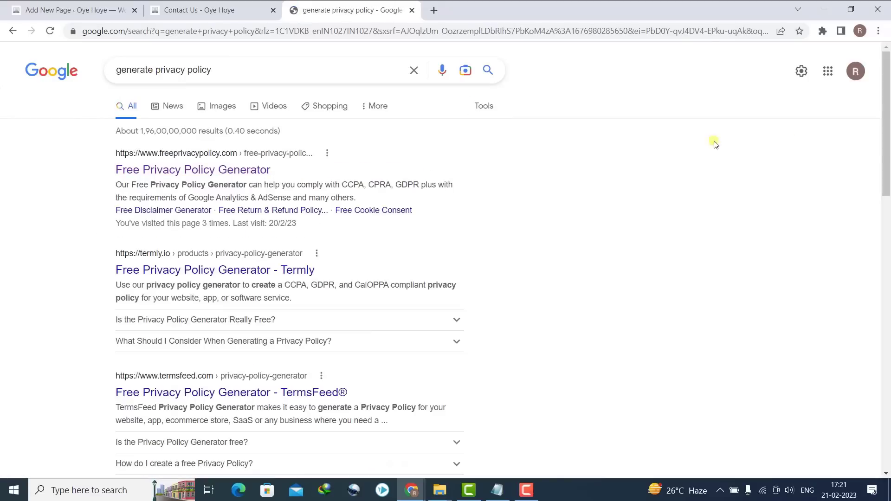
pyautogui.moveTo(887, 139); pyautogui.dragTo(887, 216)
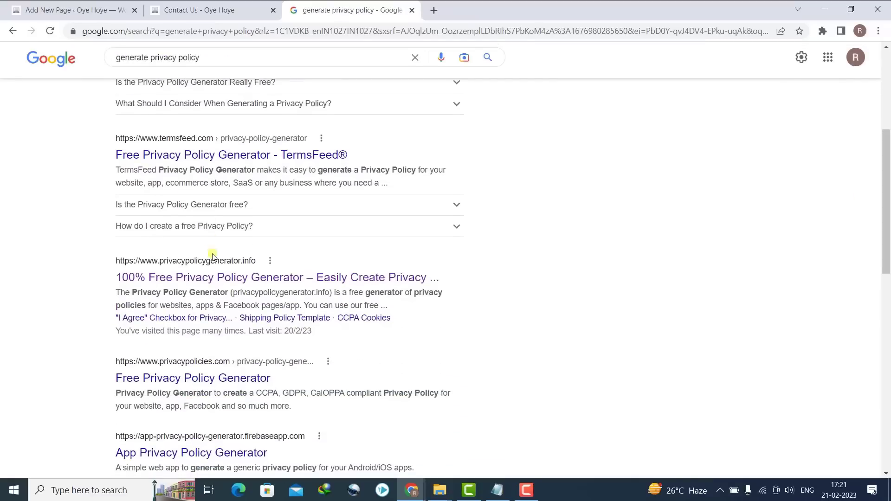
pyautogui.click(246, 274)
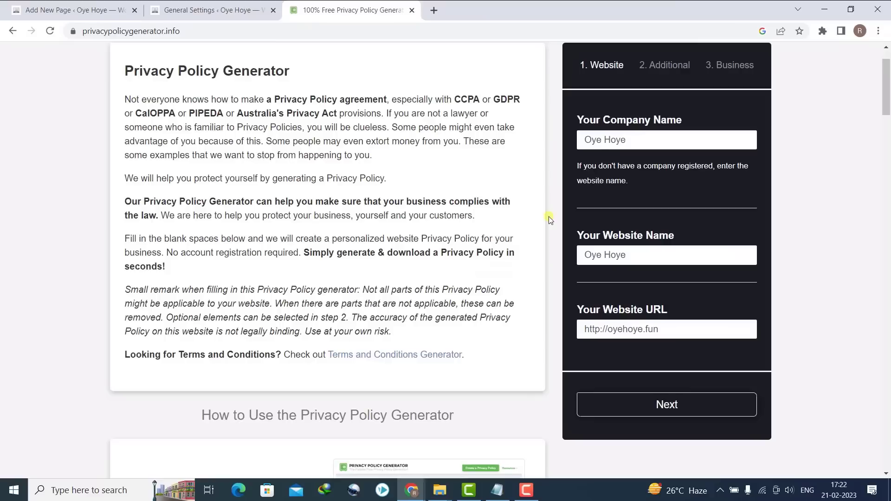
pyautogui.hotkey('ctrl', 'a')
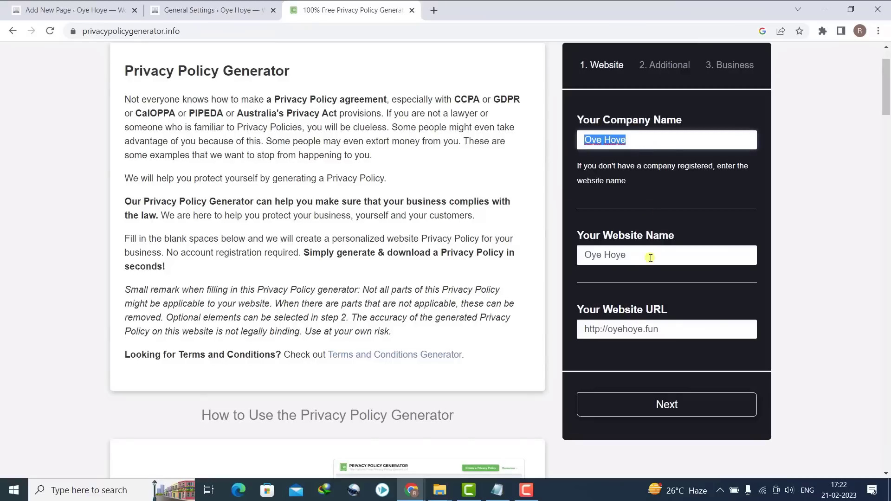
pyautogui.moveTo(651, 258); pyautogui.dragTo(510, 253)
pyautogui.moveTo(670, 330); pyautogui.dragTo(589, 330)
pyautogui.click(596, 330)
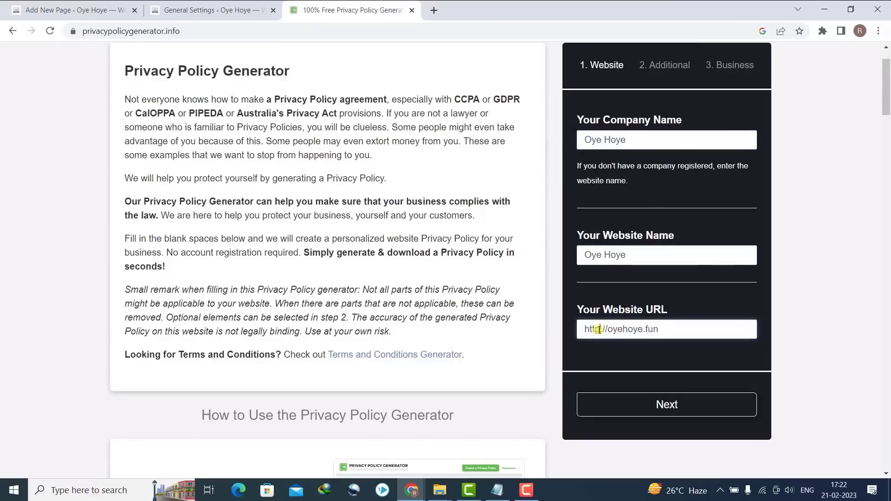
pyautogui.write('s:')
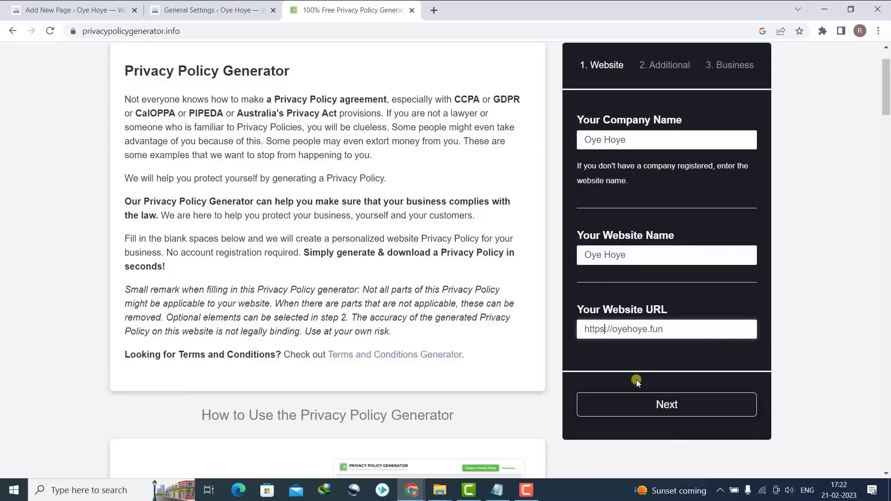
pyautogui.click(652, 415)
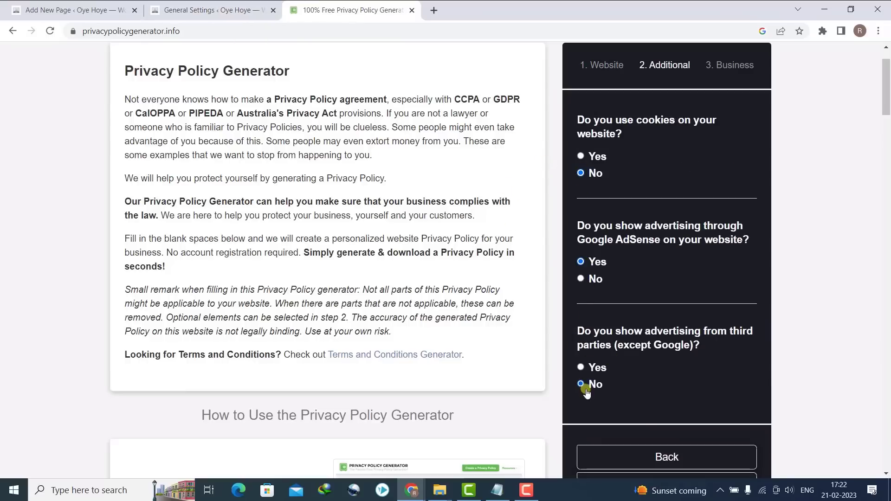
# - Generate the privacy policy, copy its text, and open the block inserter in WordPress
pyautogui.scroll(-5, 714, 278)
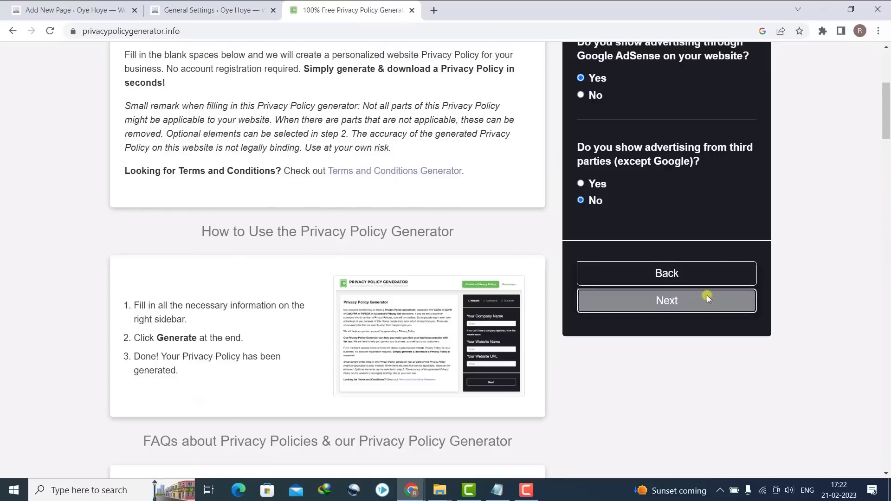
pyautogui.click(704, 298)
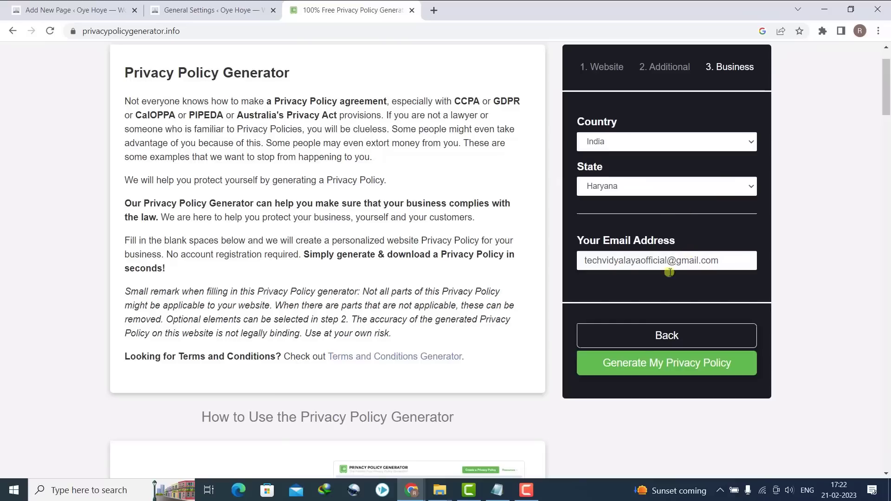
pyautogui.click(622, 364)
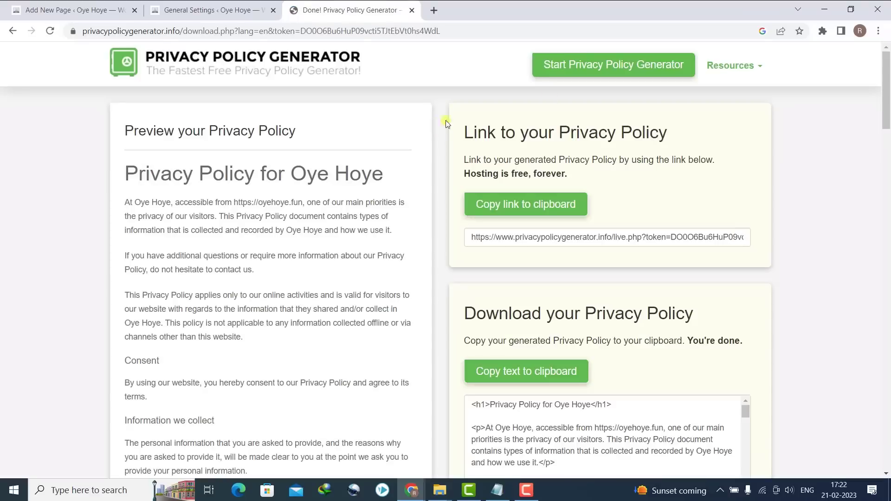
pyautogui.scroll(-3, 865, 81)
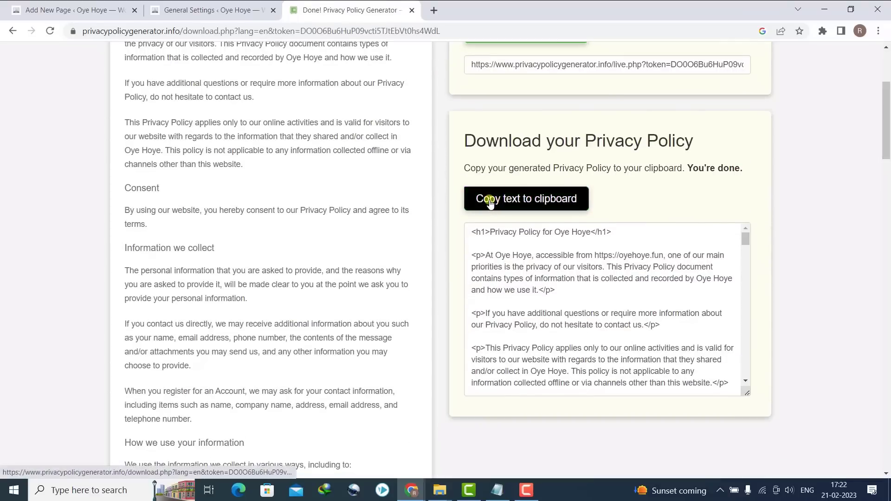
pyautogui.click(525, 203)
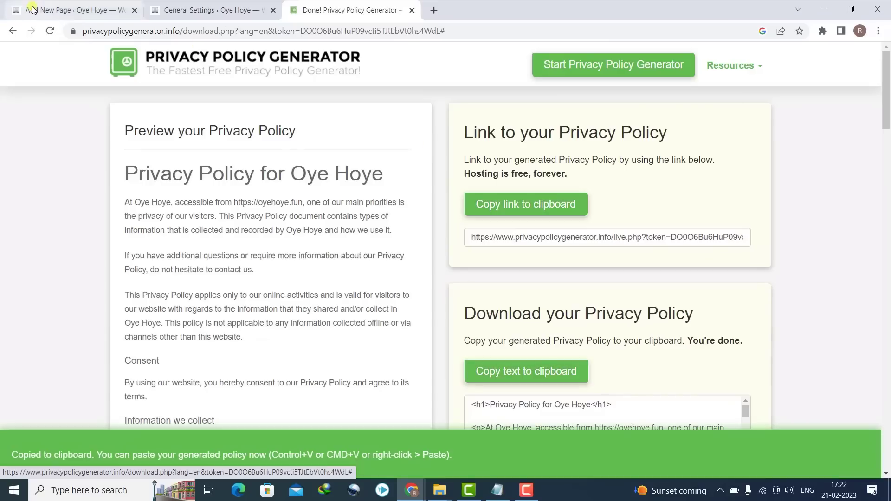
pyautogui.click(74, 4)
pyautogui.click(560, 170)
# - Paste the privacy policy HTML into a Custom HTML block and publish the Privacy Policy page
pyautogui.click(655, 260)
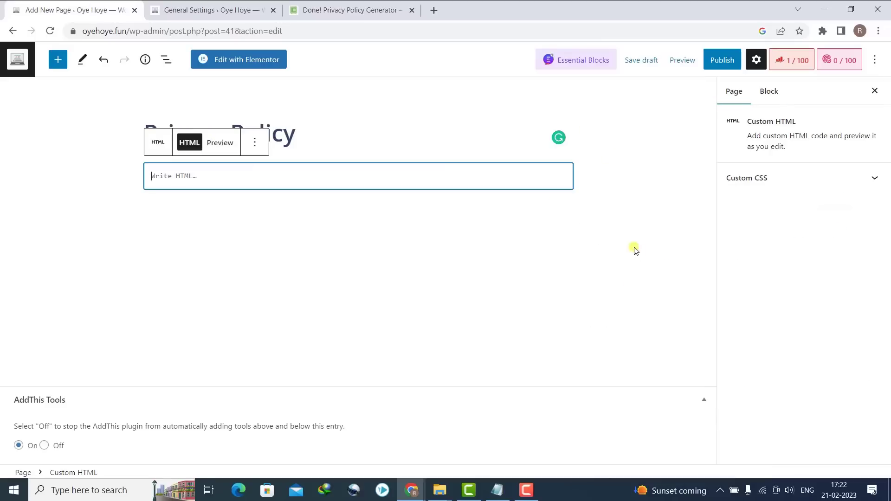
pyautogui.hotkey('ctrl', 'v')
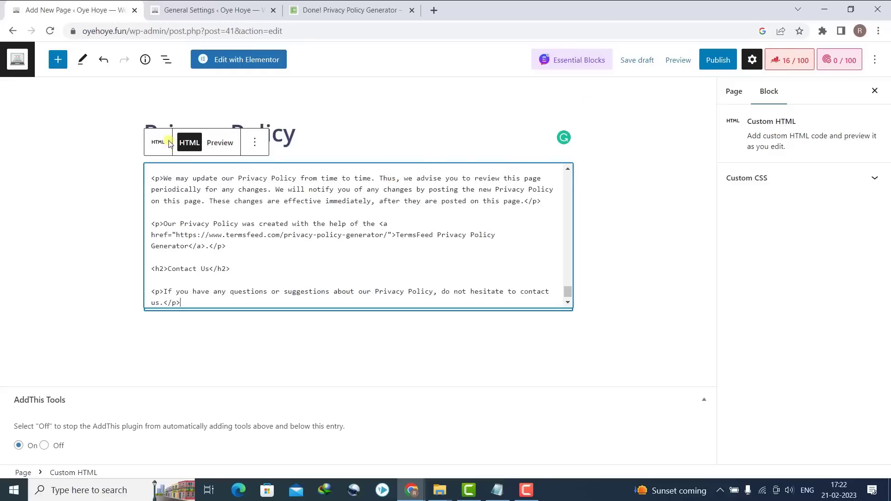
pyautogui.click(534, 123)
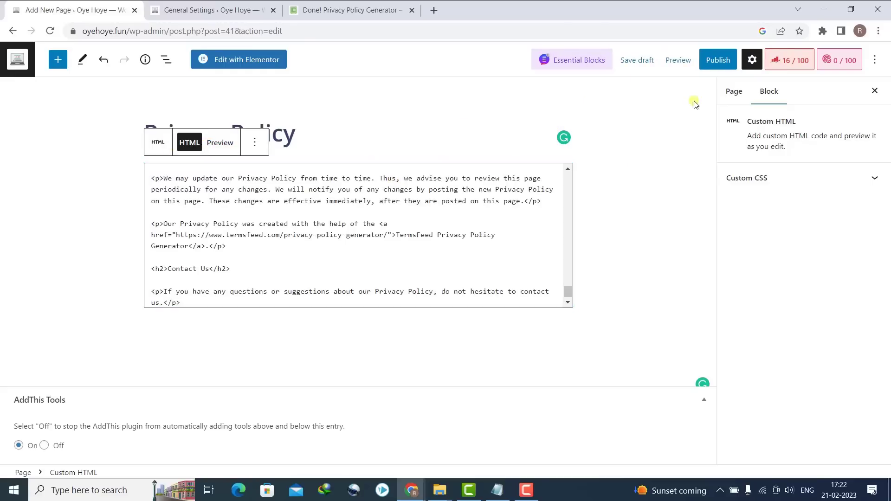
pyautogui.click(723, 62)
pyautogui.click(746, 63)
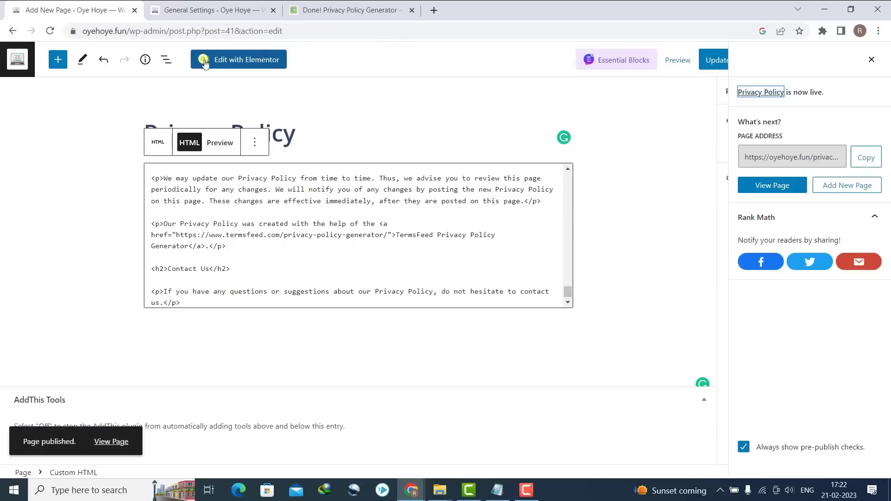
# - From the refreshed Pages list, start a new page titled 'Terms & Condition'
pyautogui.click(10, 31)
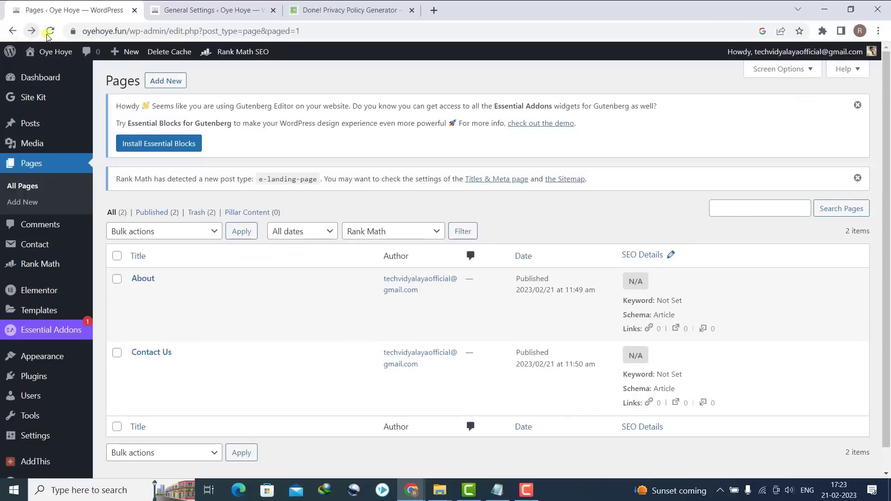
pyautogui.click(50, 31)
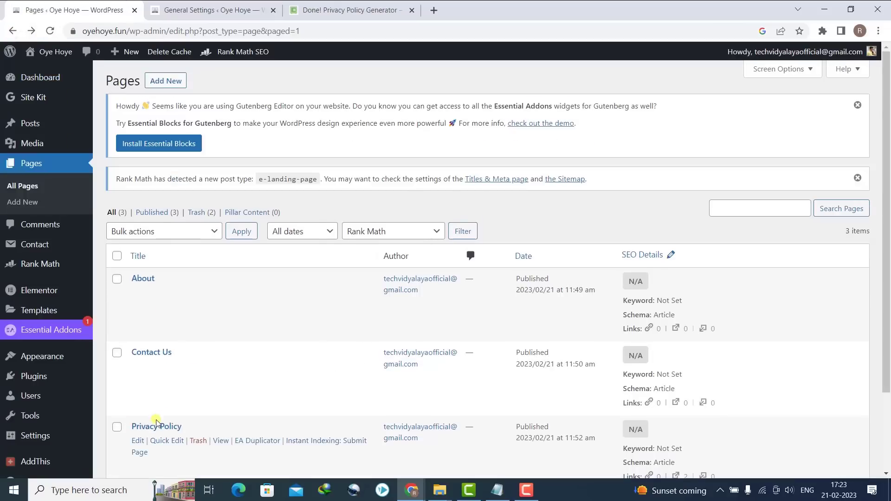
pyautogui.click(35, 204)
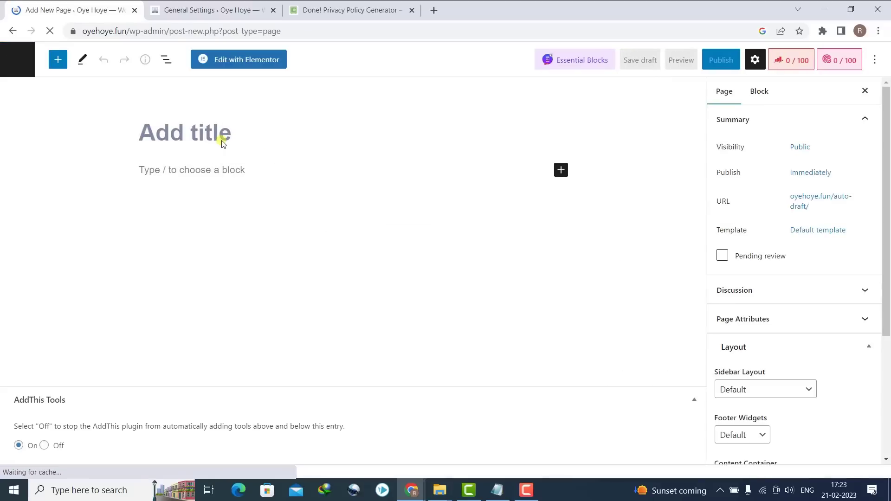
pyautogui.write('Ter')
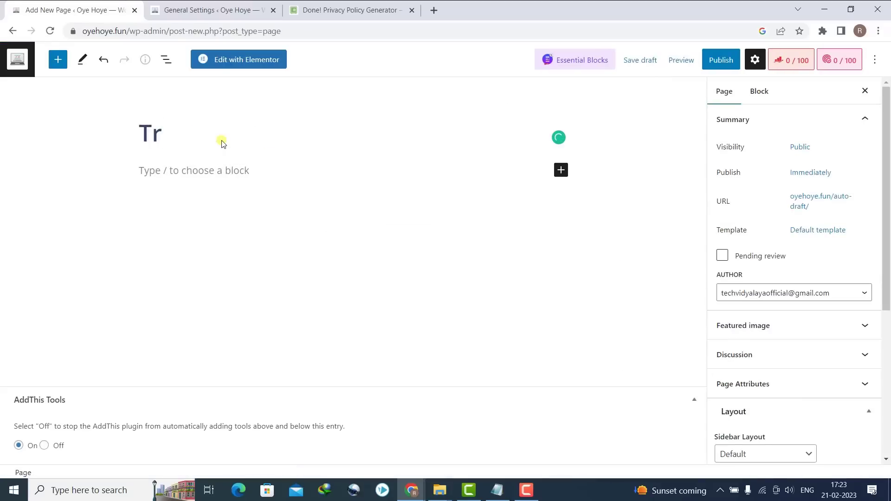
pyautogui.write('ms & Condition')
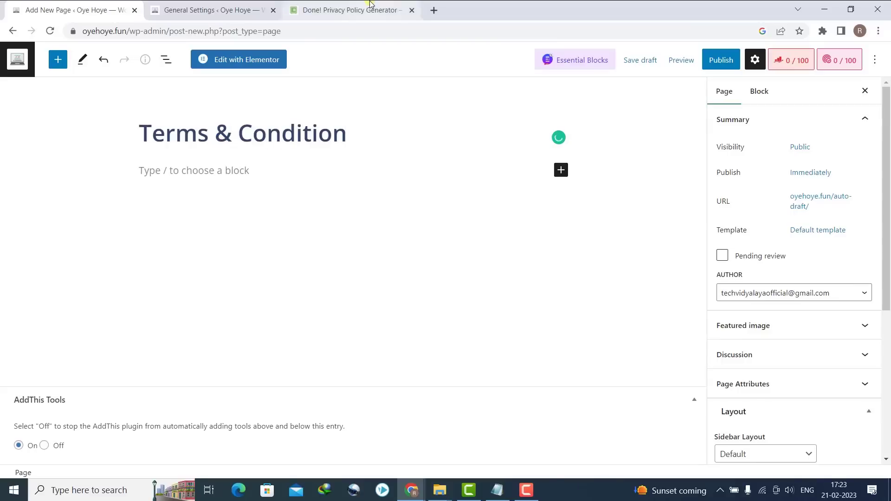
pyautogui.click(348, 10)
# - Search for a terms and conditions generator and open termsandconditionsgenerator.com
pyautogui.click(338, 31)
pyautogui.write('term')
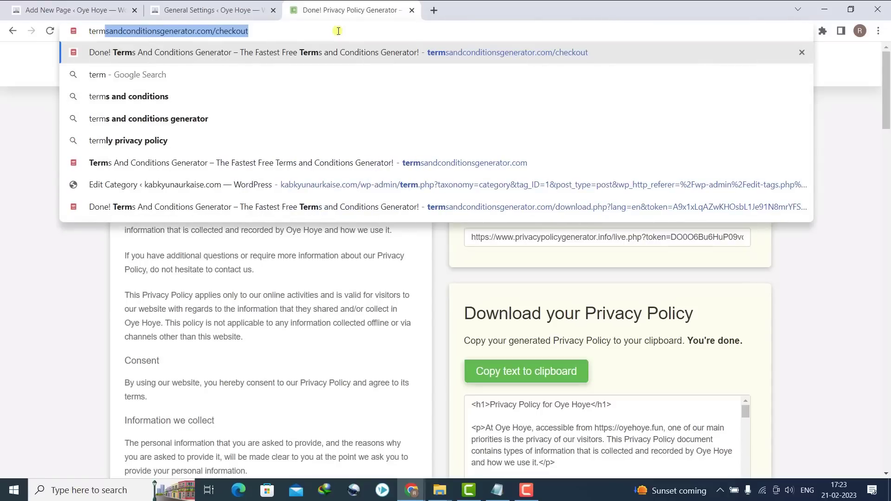
pyautogui.press('BackSpace')
pyautogui.press('Down')
pyautogui.press('Down')
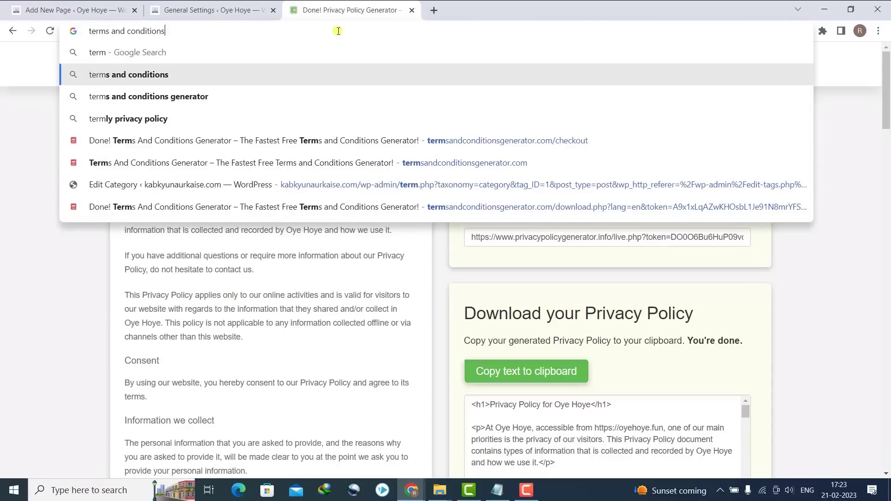
pyautogui.press('Return')
pyautogui.click(216, 167)
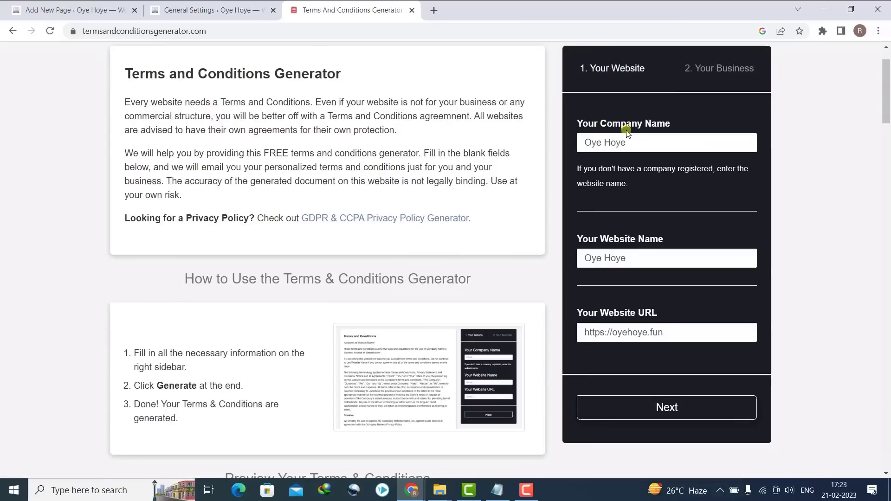
# - Check the Oye Hoye company and website names and generate the Terms and Conditions
pyautogui.moveTo(634, 143); pyautogui.dragTo(549, 153)
pyautogui.moveTo(615, 258); pyautogui.dragTo(548, 264)
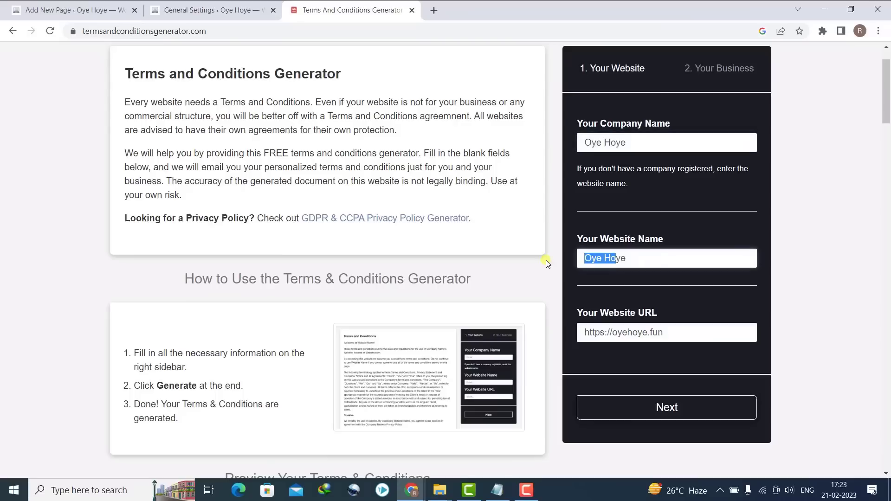
pyautogui.click(632, 410)
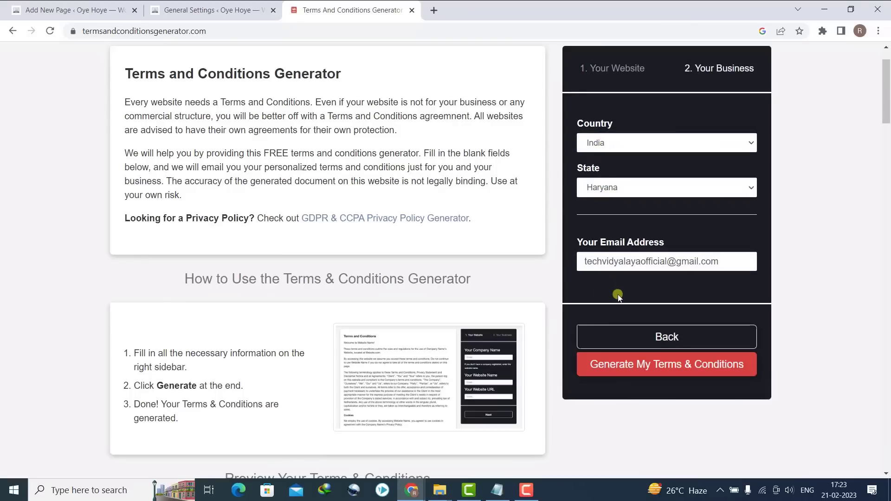
pyautogui.click(615, 365)
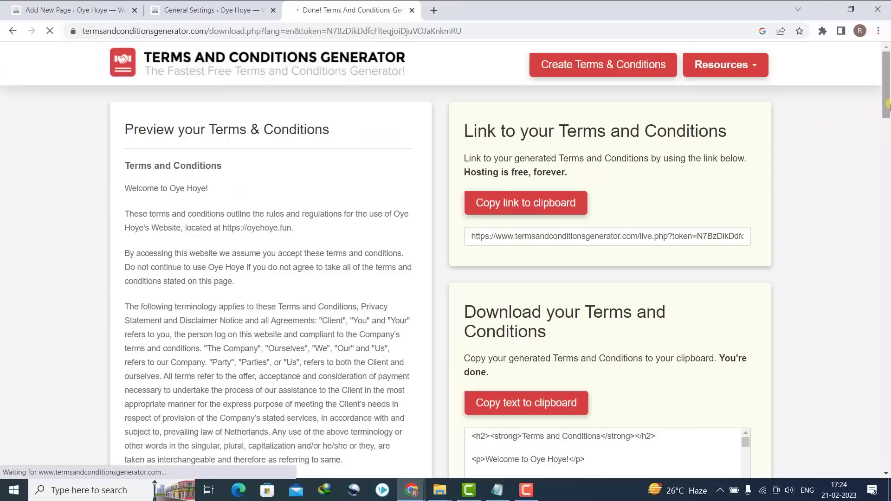
pyautogui.scroll(-3, 887, 104)
# - Paste the copied terms and conditions HTML into a Custom HTML block on the Terms & Condition page
pyautogui.click(577, 248)
pyautogui.click(23, 4)
pyautogui.click(560, 170)
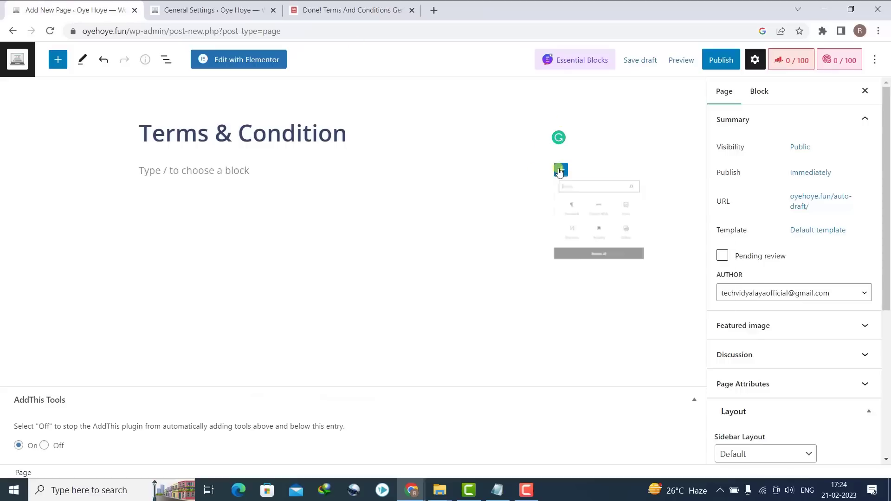
pyautogui.click(664, 263)
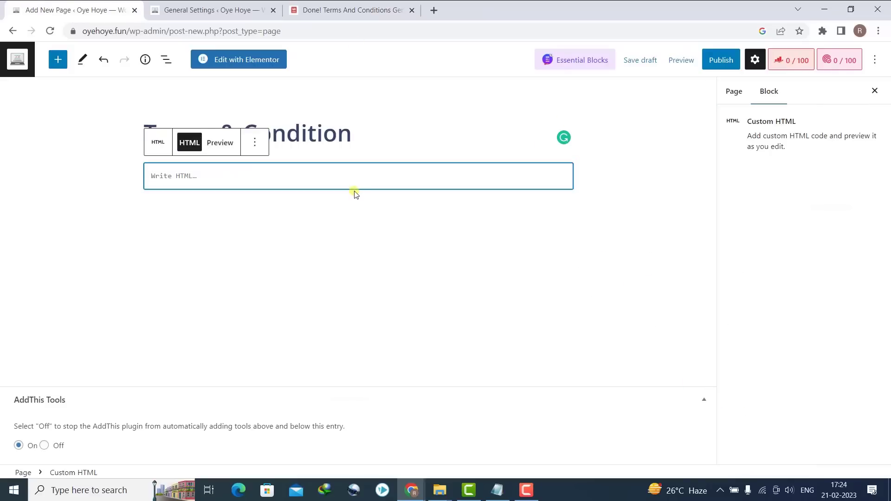
pyautogui.hotkey('ctrl', 'v')
pyautogui.click(158, 142)
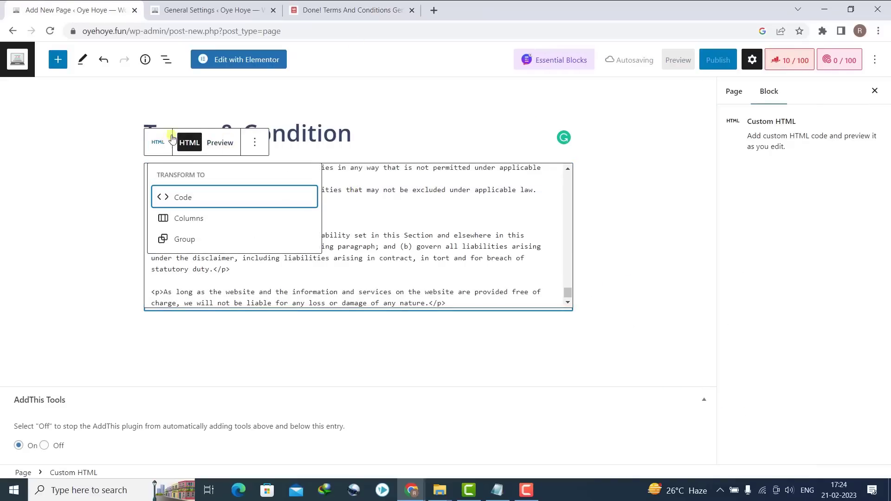
# - Publish the Terms & Condition page and start a new page titled 'Disclaimer'
pyautogui.click(718, 60)
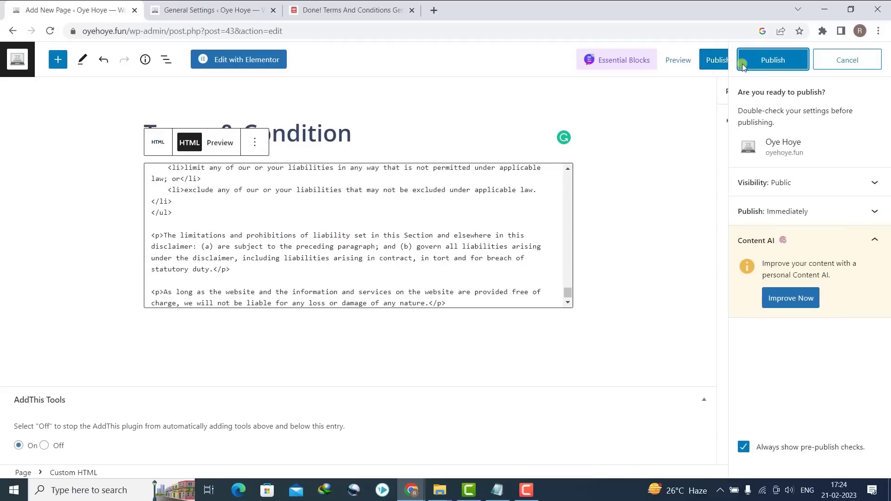
pyautogui.click(773, 60)
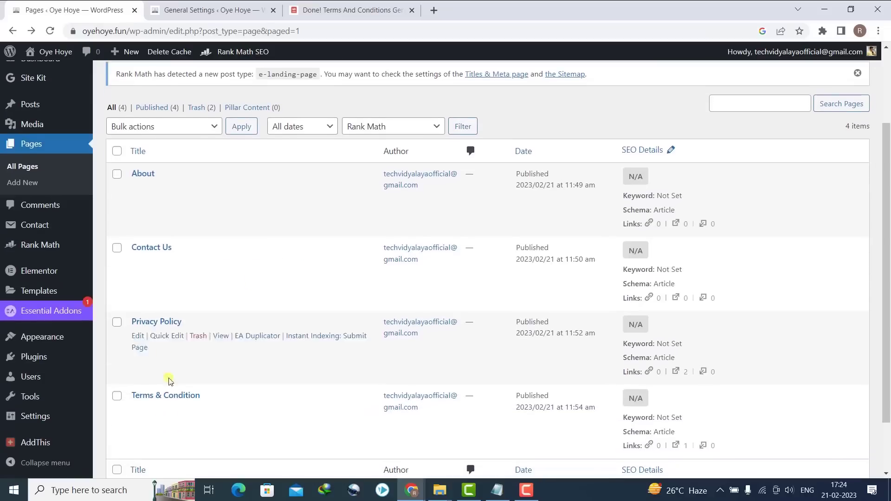
pyautogui.click(23, 183)
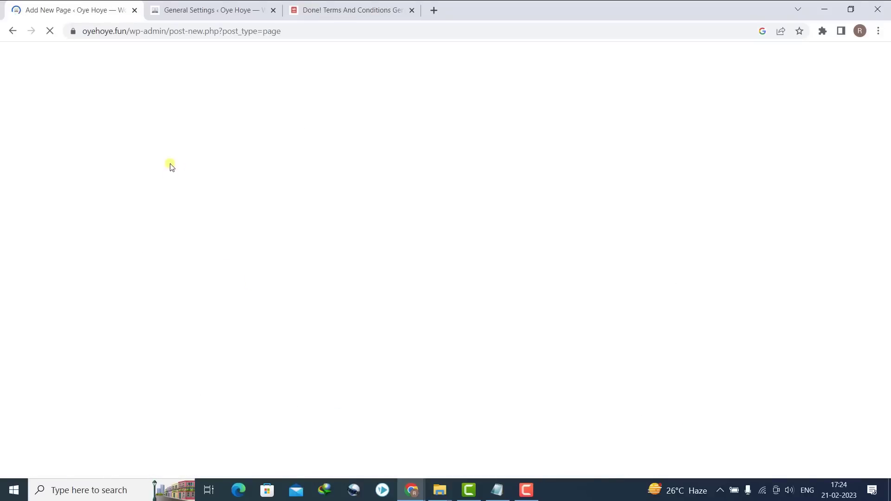
pyautogui.write('Disclaimer')
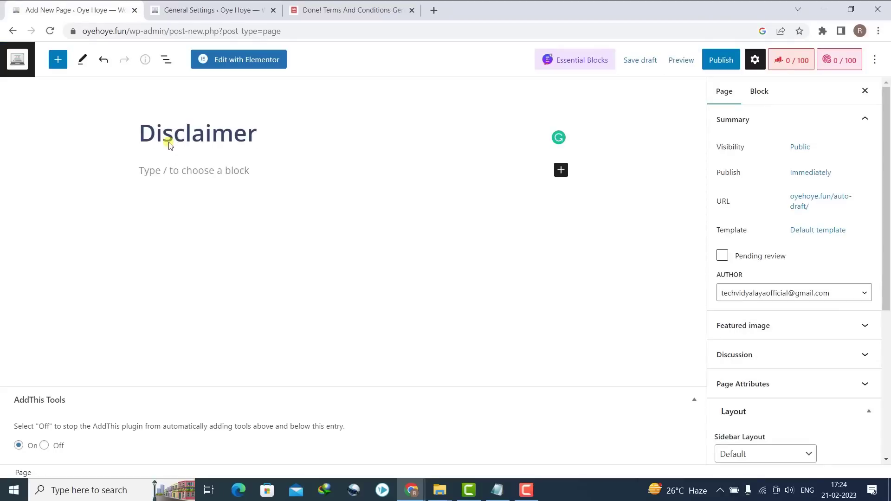
# - Search for 'generate disclaimer' and open the Disclaimer Generator site
pyautogui.click(312, 13)
pyautogui.click(310, 30)
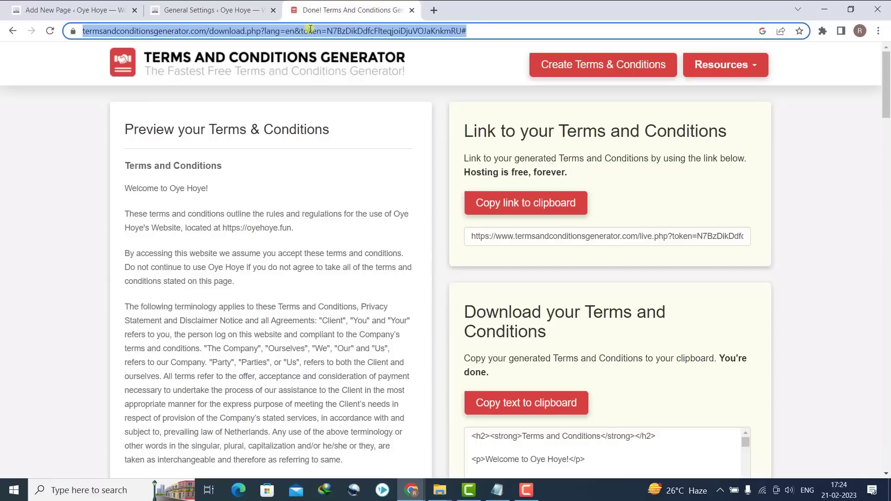
pyautogui.write('generte dis')
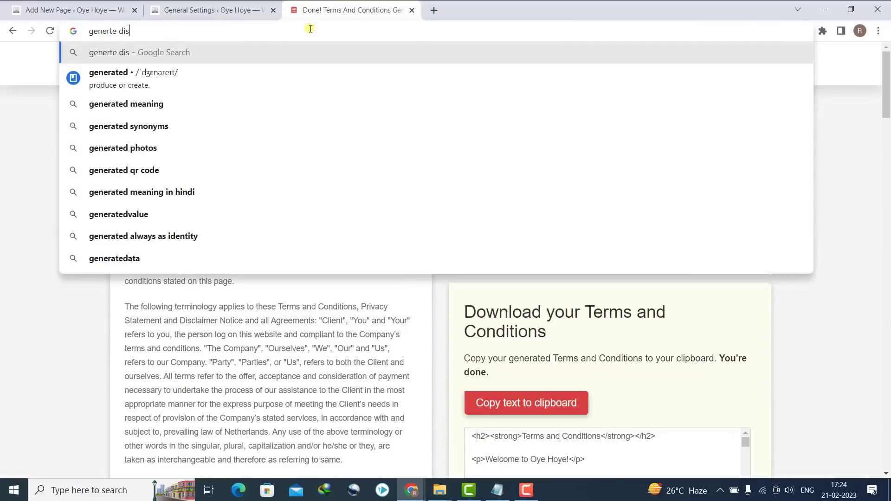
pyautogui.press('Down')
pyautogui.press('Return')
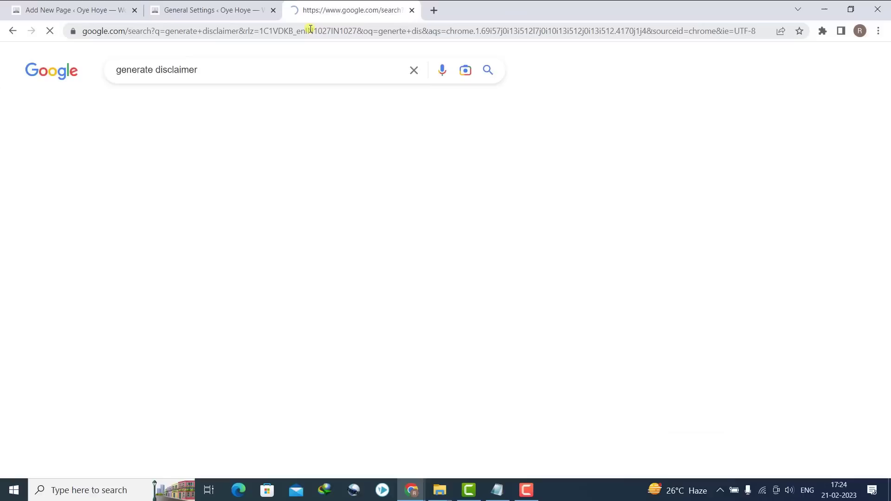
pyautogui.click(199, 171)
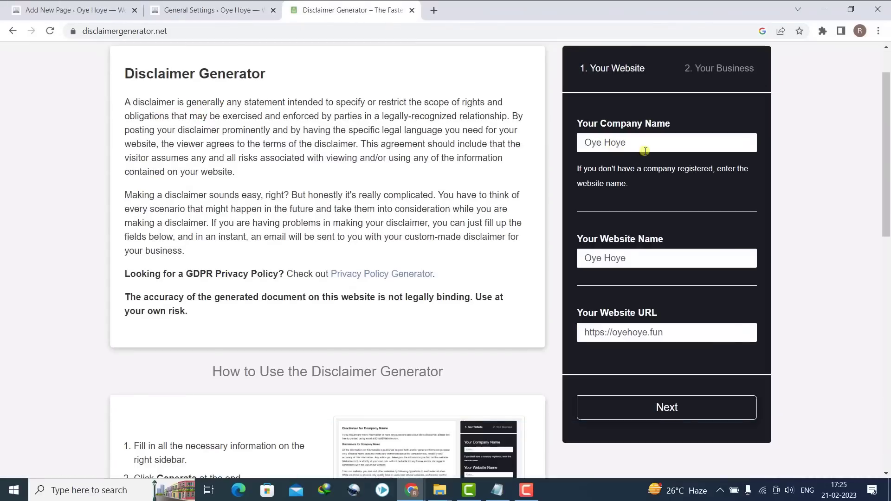
# - Check the Oye Hoye name fields and continue to the business details step
pyautogui.moveTo(635, 146); pyautogui.dragTo(586, 159)
pyautogui.click(657, 273)
pyautogui.moveTo(646, 263); pyautogui.dragTo(554, 267)
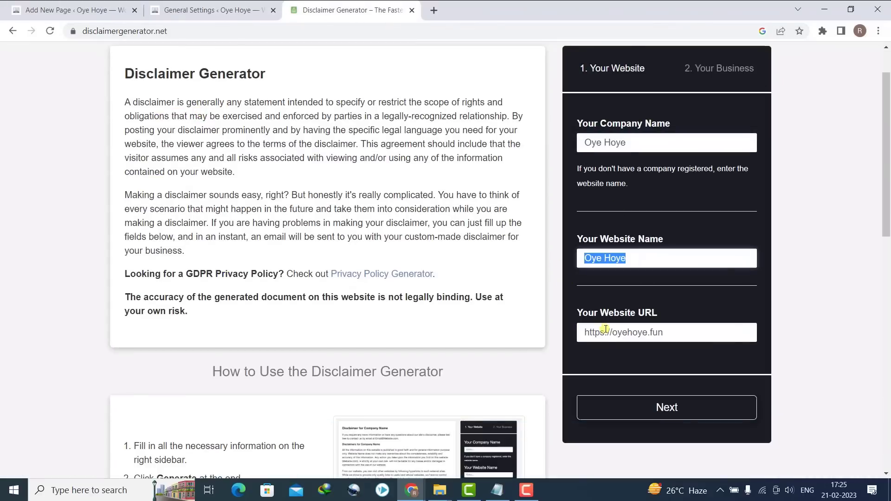
pyautogui.click(625, 414)
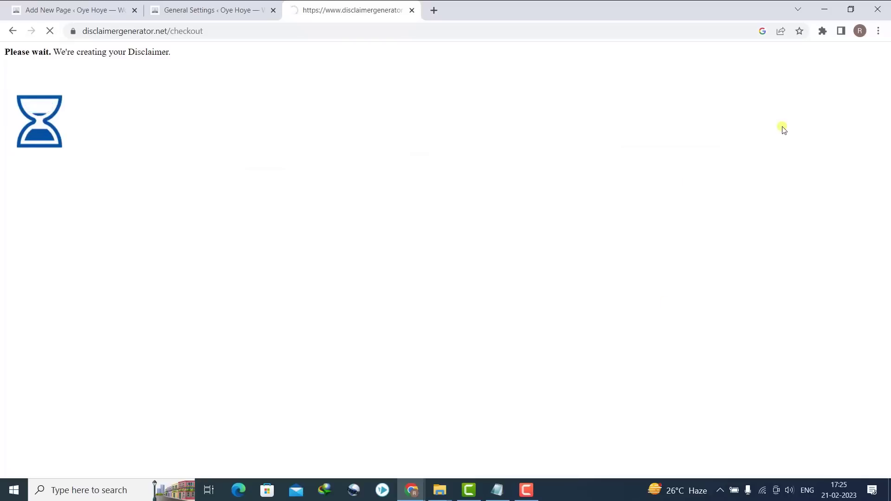
pyautogui.scroll(-3, 572, 205)
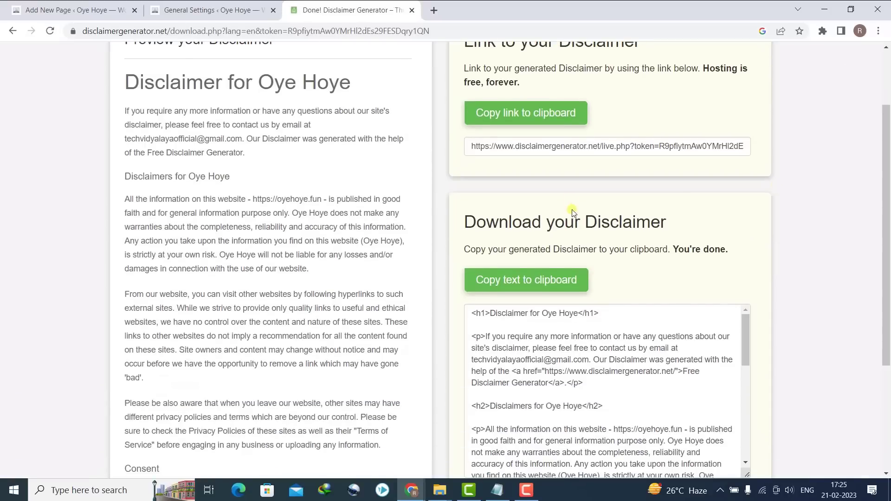
# - Paste the generated disclaimer HTML into a Custom HTML block and publish the Disclaimer page
pyautogui.click(541, 280)
pyautogui.click(115, 5)
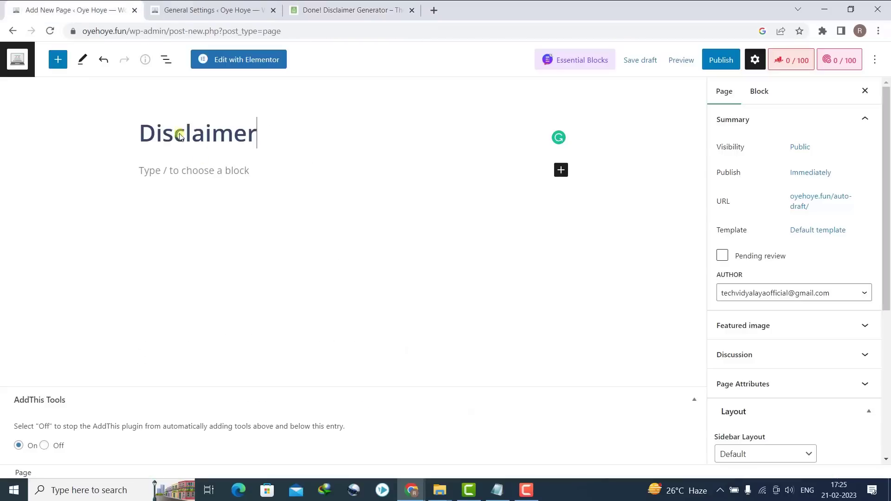
pyautogui.click(561, 171)
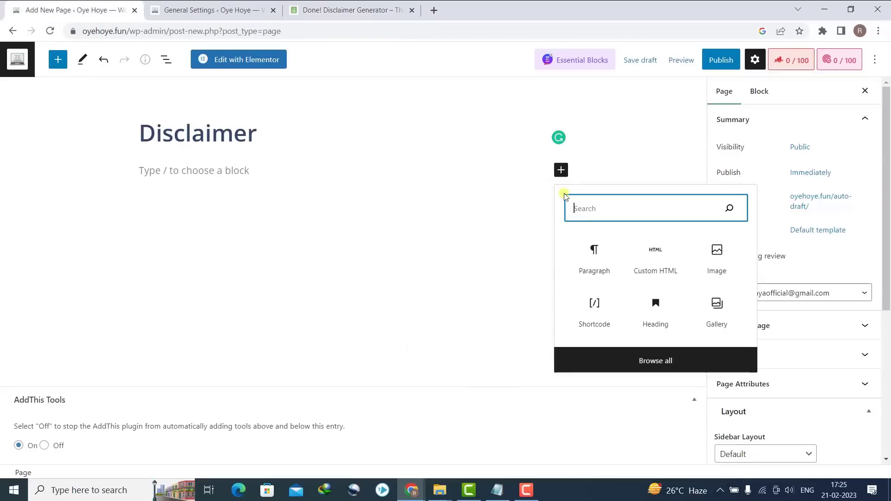
pyautogui.click(654, 257)
pyautogui.hotkey('ctrl', 'v')
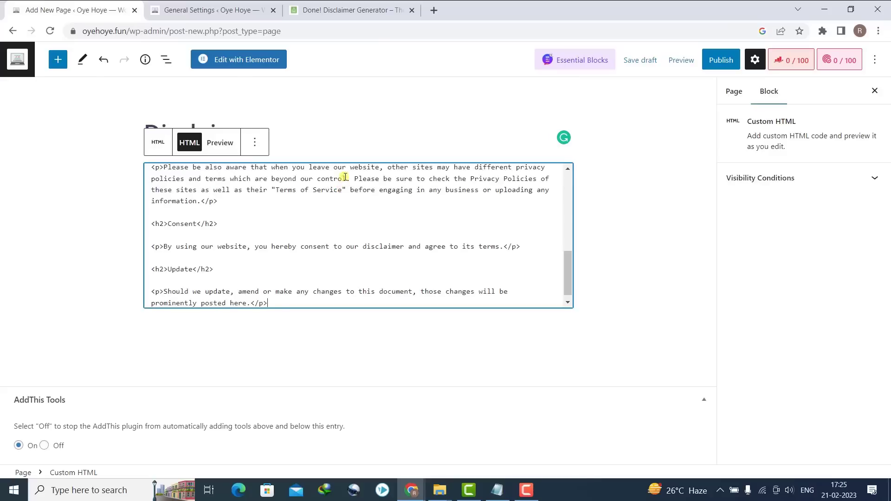
pyautogui.click(731, 61)
pyautogui.click(742, 65)
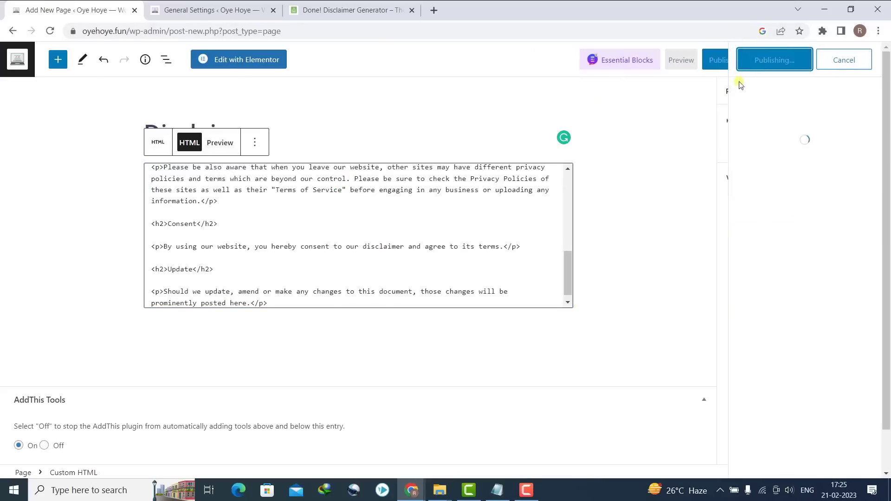
# - Confirm Disclaimer appears in the Pages list and browse the live site
pyautogui.click(12, 31)
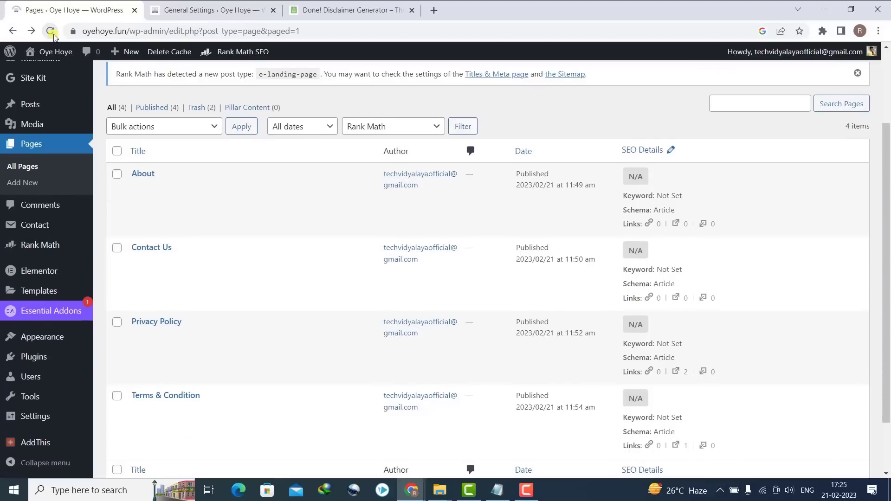
pyautogui.click(51, 31)
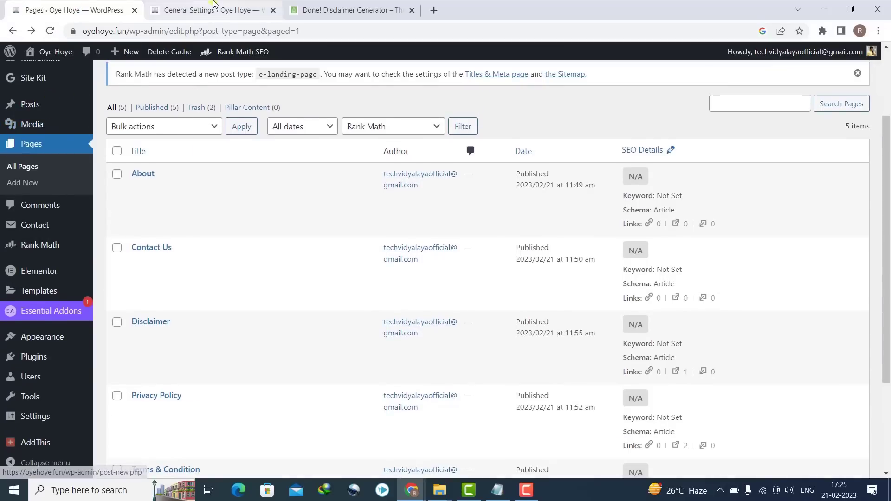
pyautogui.click(213, 5)
pyautogui.moveTo(46, 51)
pyautogui.click(41, 74)
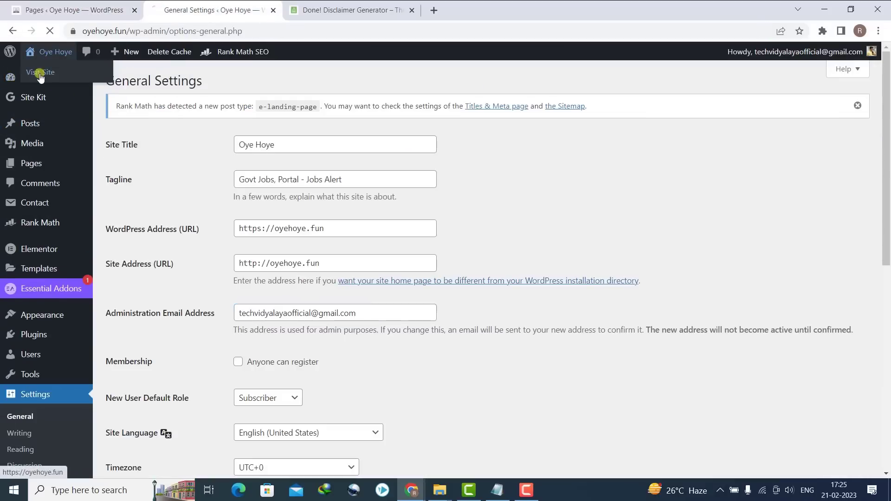
pyautogui.scroll(-10, 469, 135)
pyautogui.scroll(10, 469, 135)
pyautogui.scroll(-8, 621, 430)
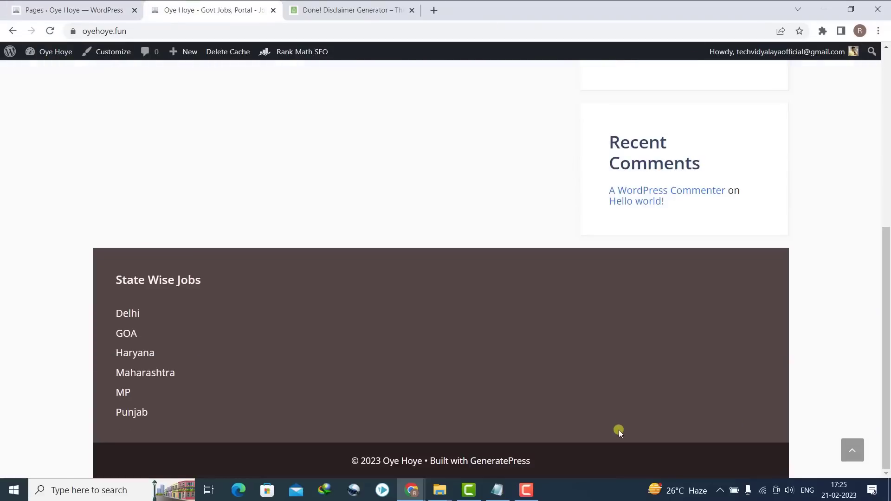
pyautogui.click(138, 3)
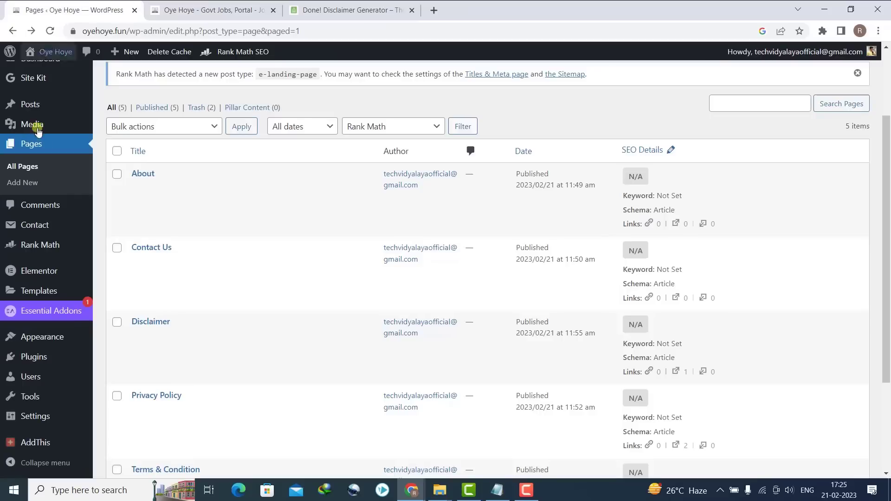
# - Create a new menu named Pages
pyautogui.moveTo(60, 343)
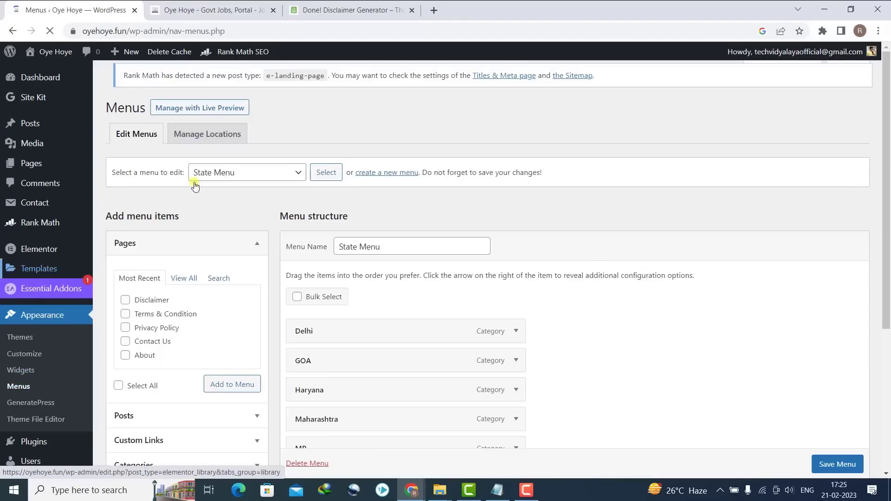
pyautogui.click(385, 181)
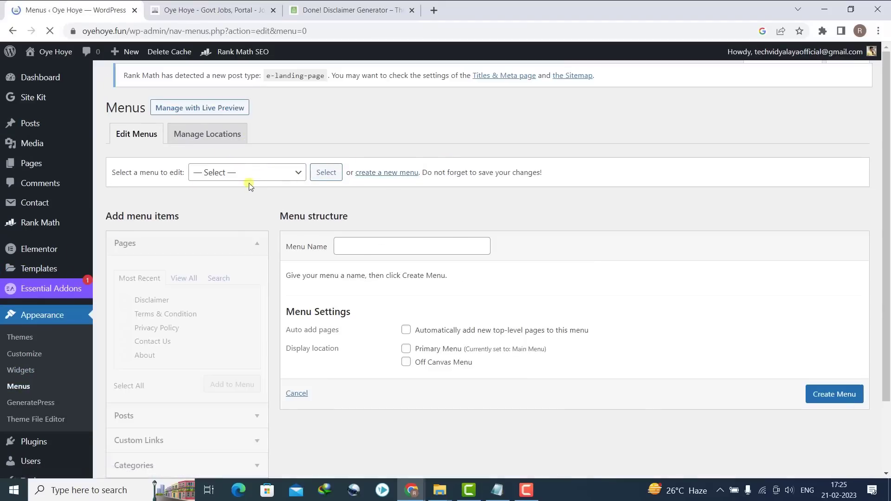
pyautogui.click(390, 256)
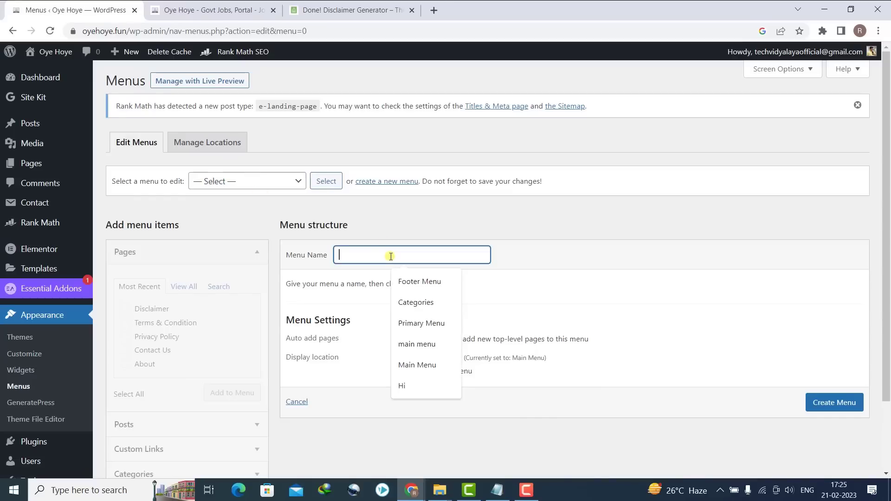
pyautogui.write('Pages')
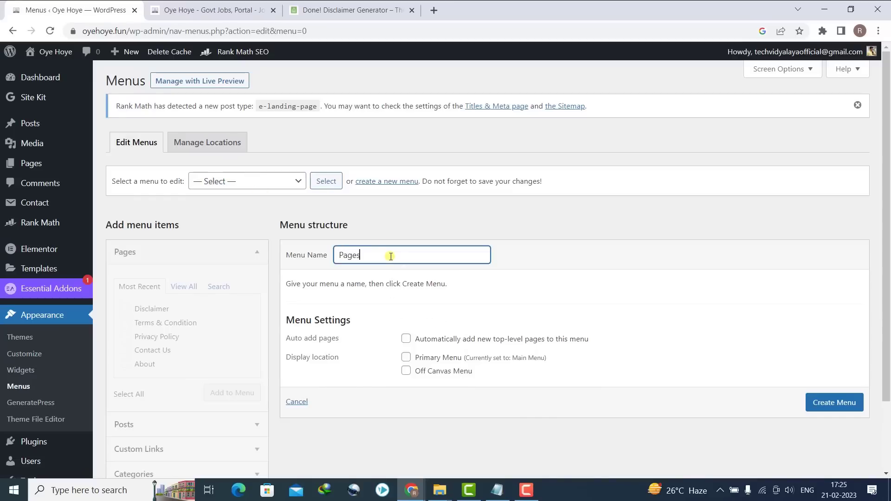
pyautogui.click(838, 411)
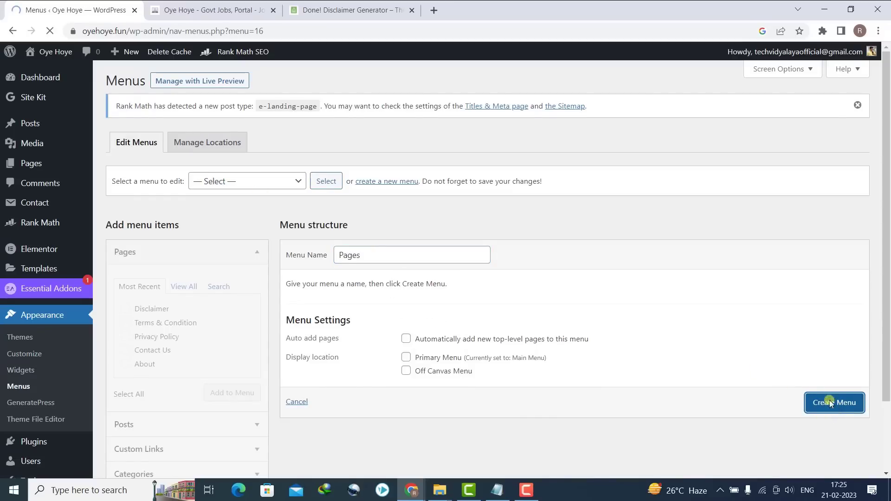
# - Add all pages (About, Contact Us, Disclaimer, Privacy Policy, Terms & Condition) and save the menu
pyautogui.scroll(-2, 346, 200)
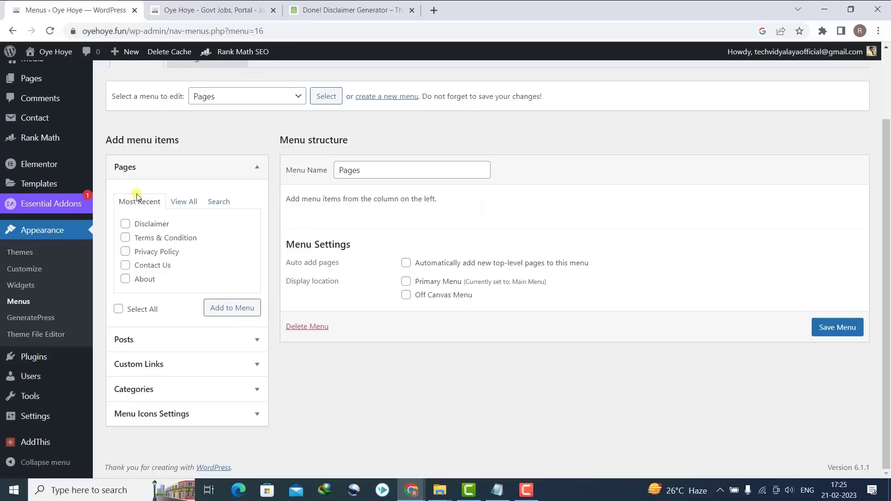
pyautogui.click(182, 204)
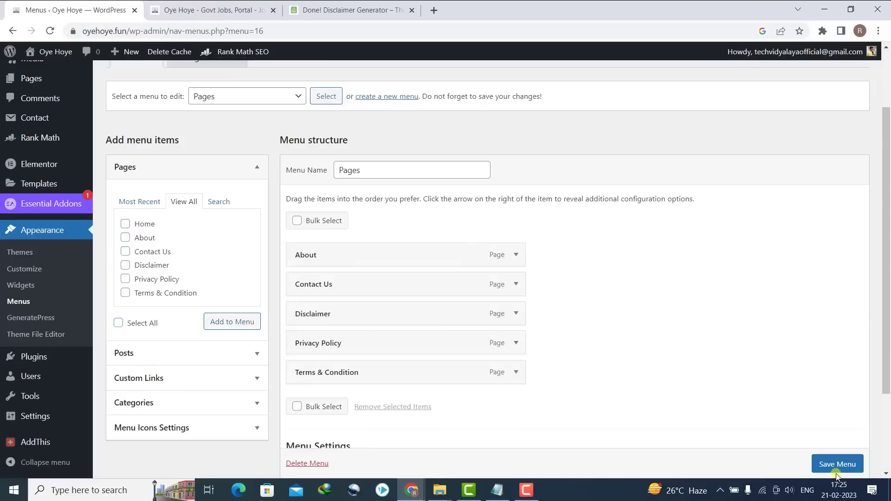
pyautogui.scroll(-1, 838, 478)
pyautogui.click(835, 466)
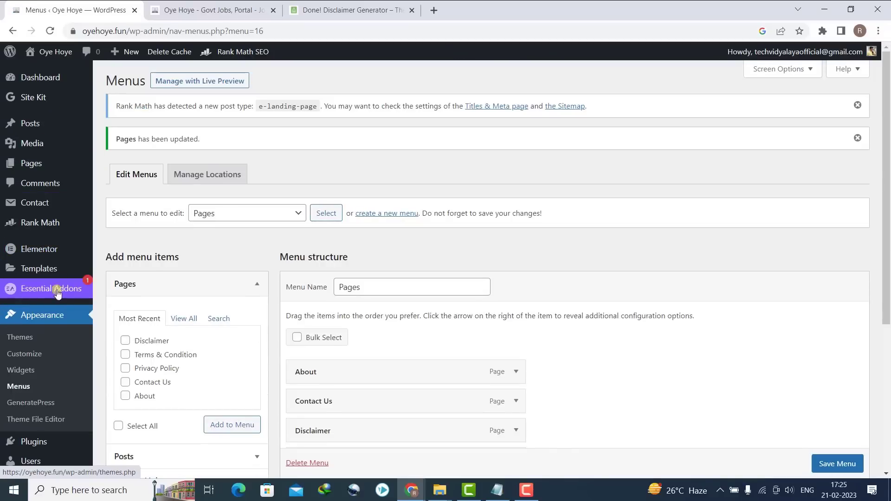
# - Drag a Navigation Menu widget into the Footer Bar and set it to the Pages menu
pyautogui.scroll(-2, 884, 253)
pyautogui.click(28, 286)
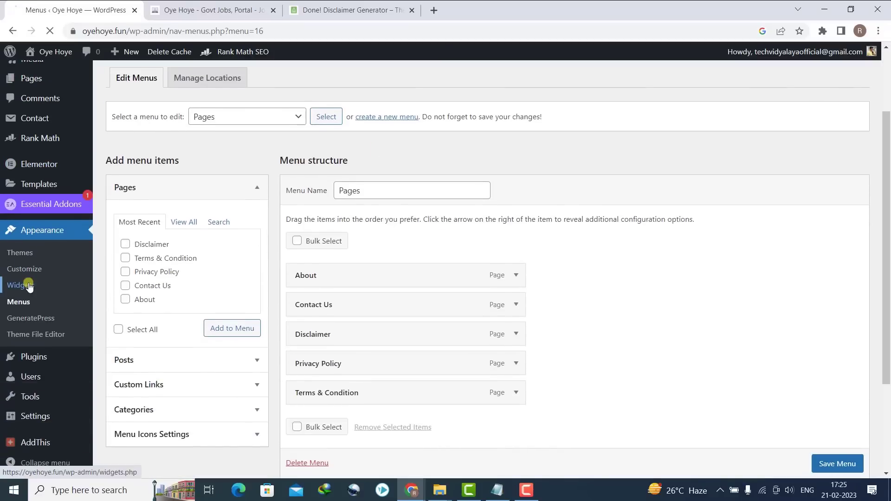
pyautogui.scroll(-3, 678, 126)
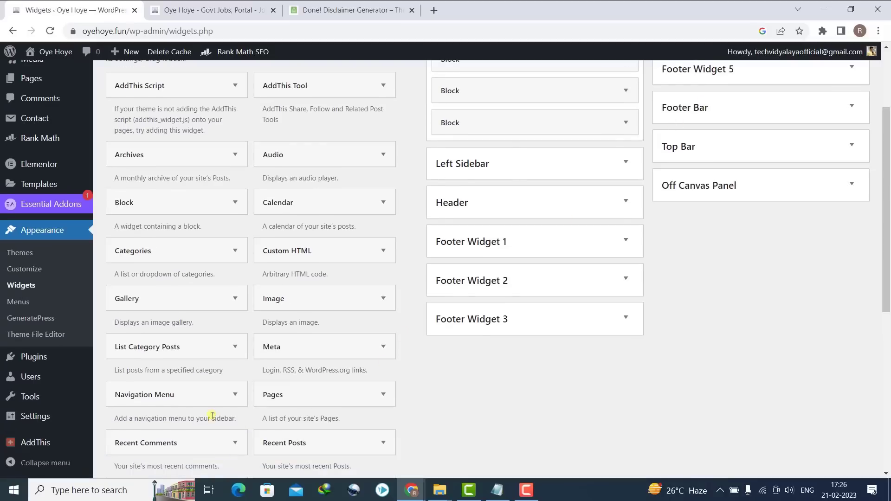
pyautogui.moveTo(200, 405); pyautogui.dragTo(791, 113)
pyautogui.click(743, 204)
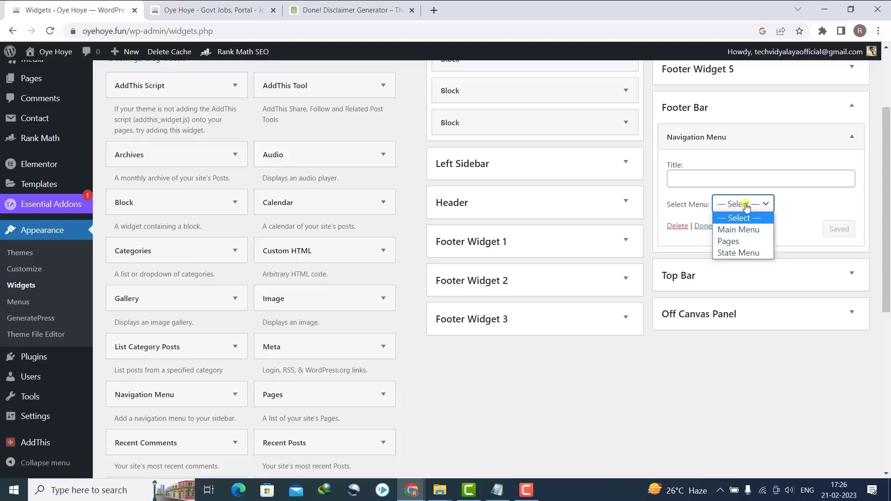
pyautogui.click(743, 242)
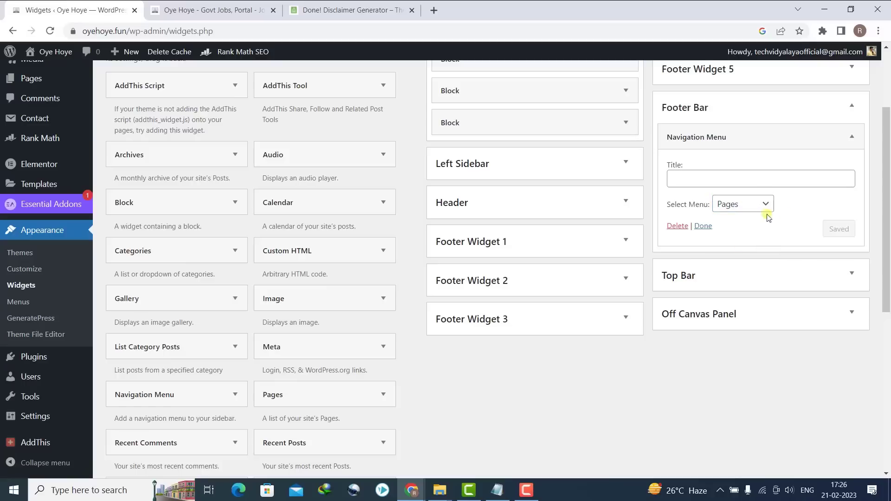
pyautogui.click(703, 226)
# - Reload the live site and open the Disclaimer page from the new footer menu to review it
pyautogui.click(211, 10)
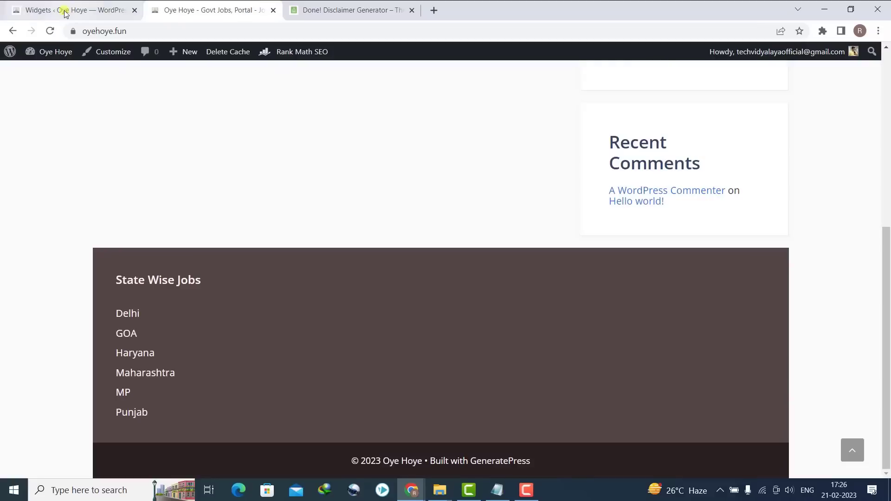
pyautogui.click(51, 30)
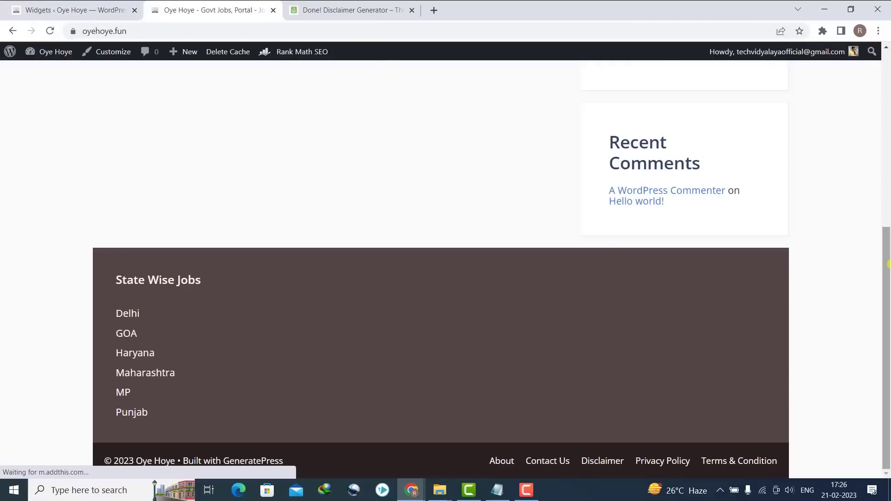
pyautogui.click(602, 461)
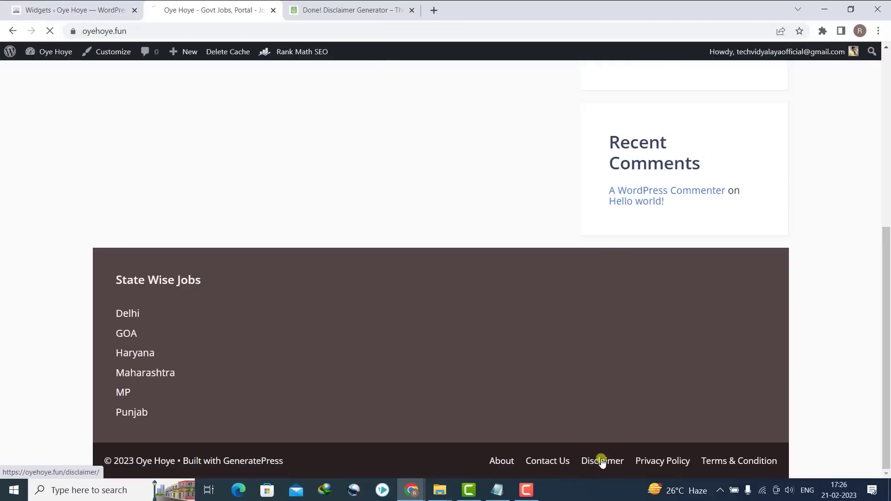
pyautogui.scroll(-10, 883, 180)
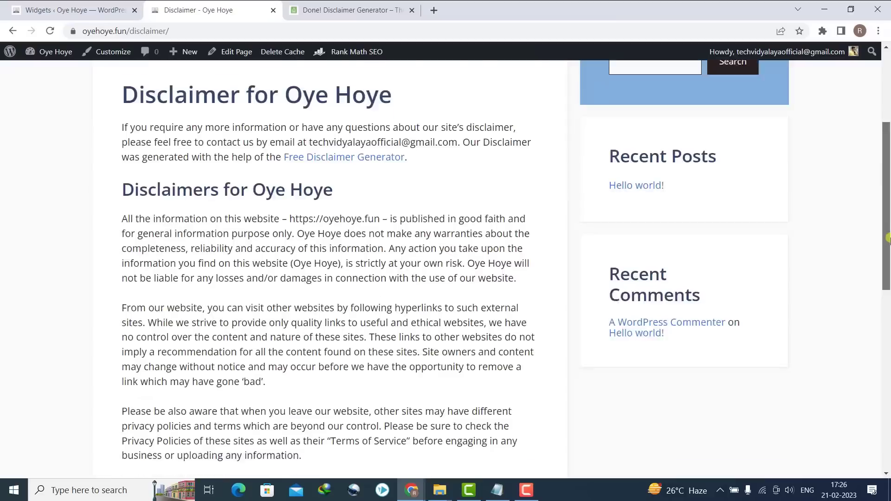
pyautogui.moveTo(887, 180); pyautogui.dragTo(887, 157)
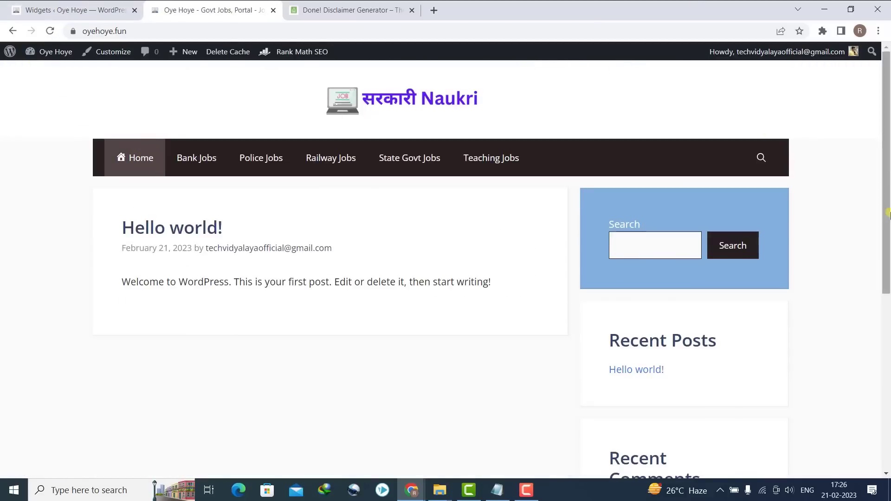
pyautogui.scroll(-7, 801, 160)
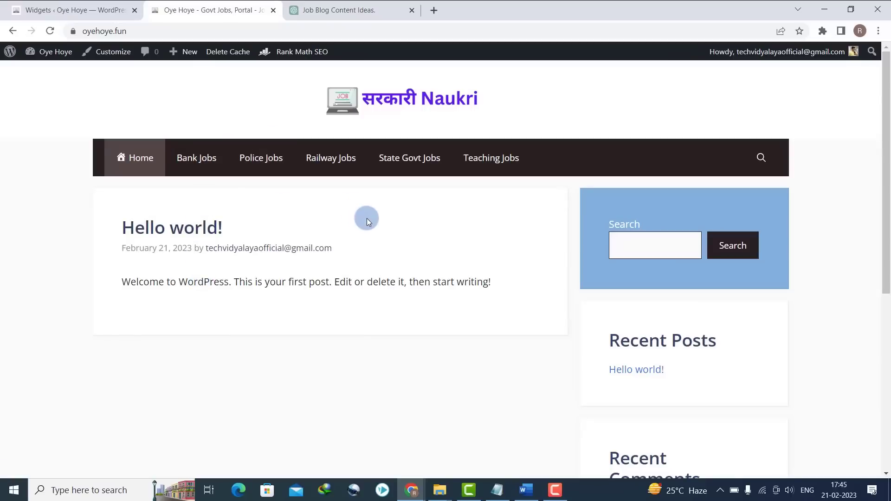
# - Bulk-trash the Hello world! post from All Posts, then start a new post
pyautogui.click(71, 3)
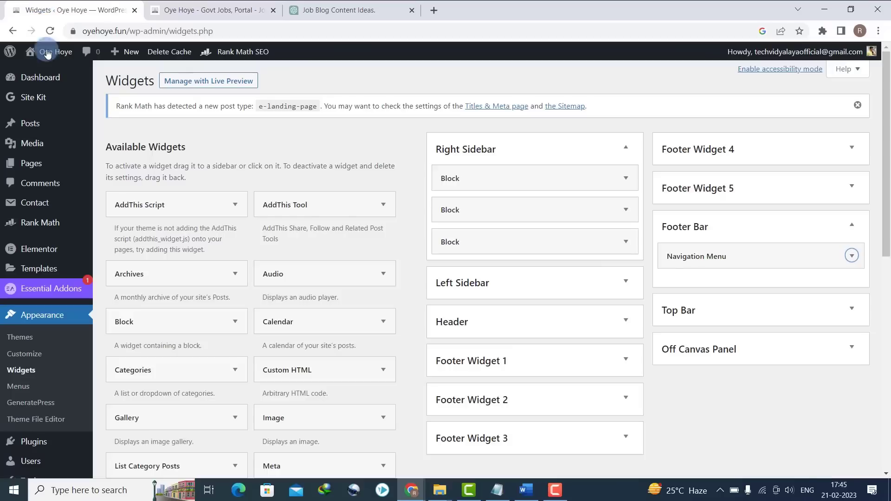
pyautogui.moveTo(67, 147)
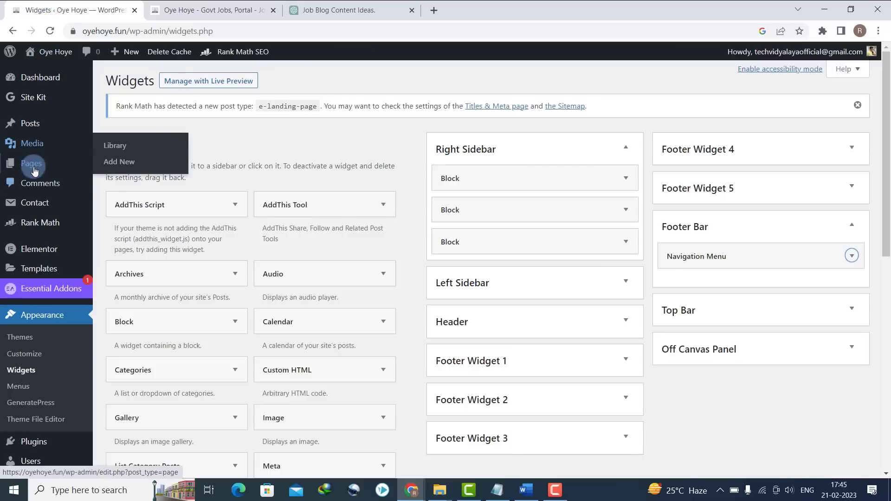
pyautogui.moveTo(36, 136)
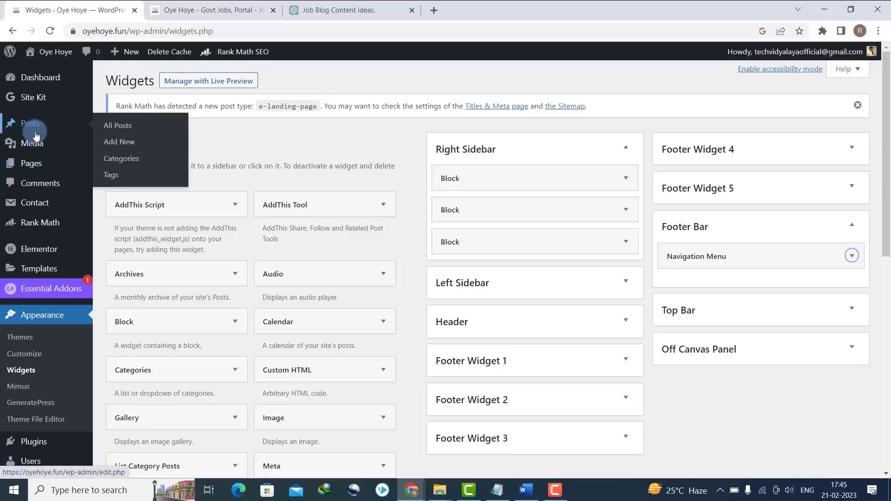
pyautogui.click(115, 130)
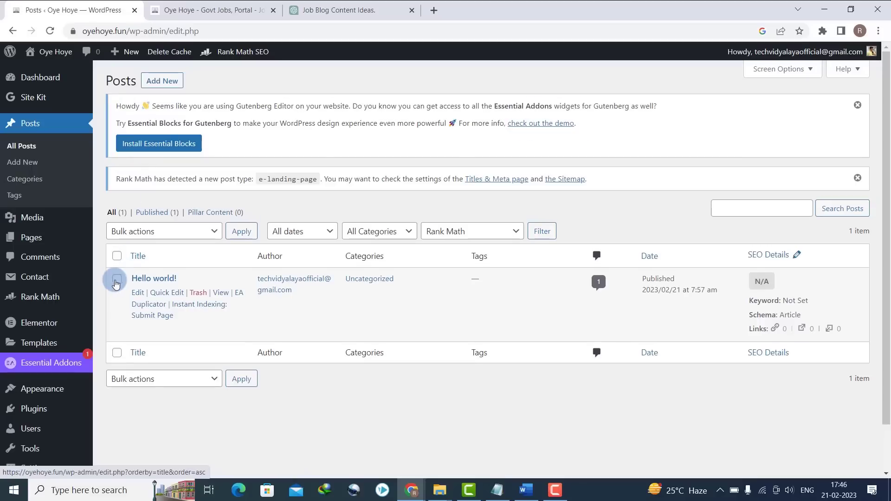
pyautogui.click(124, 255)
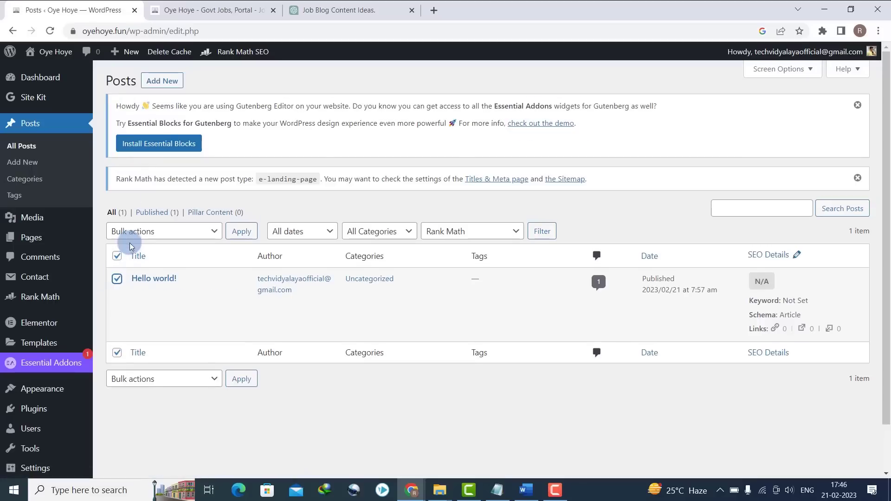
pyautogui.click(135, 235)
pyautogui.click(133, 268)
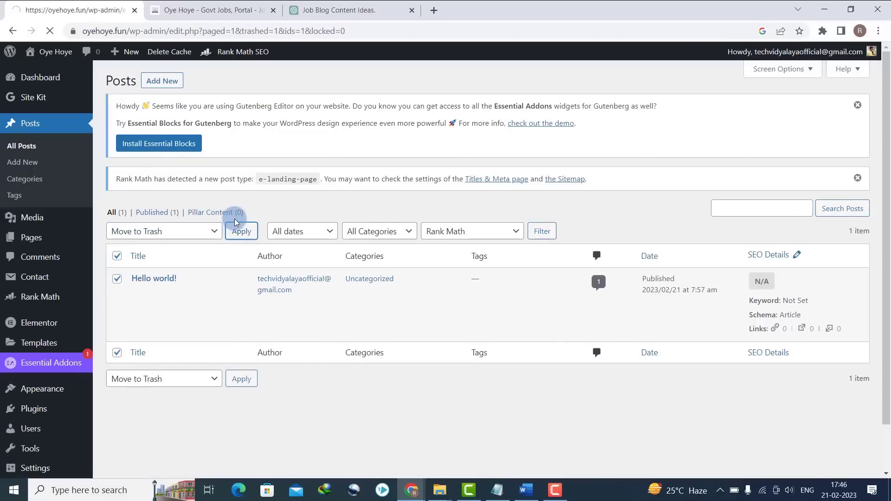
pyautogui.moveTo(72, 222)
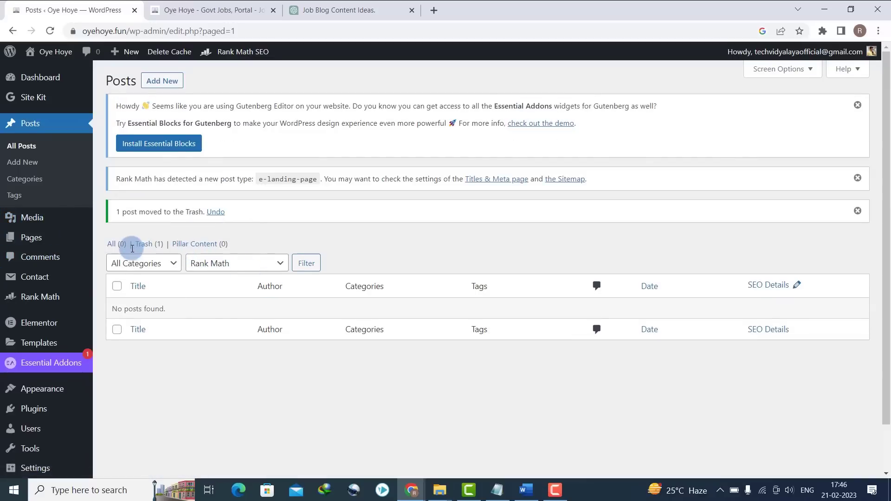
pyautogui.click(33, 163)
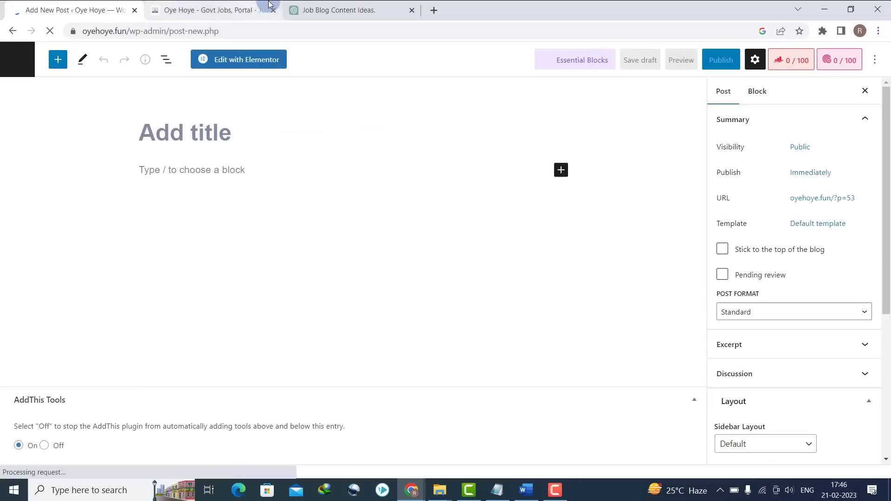
# - Publish a post titled "Tips for writing a winning resume and cover letter."
pyautogui.click(334, 10)
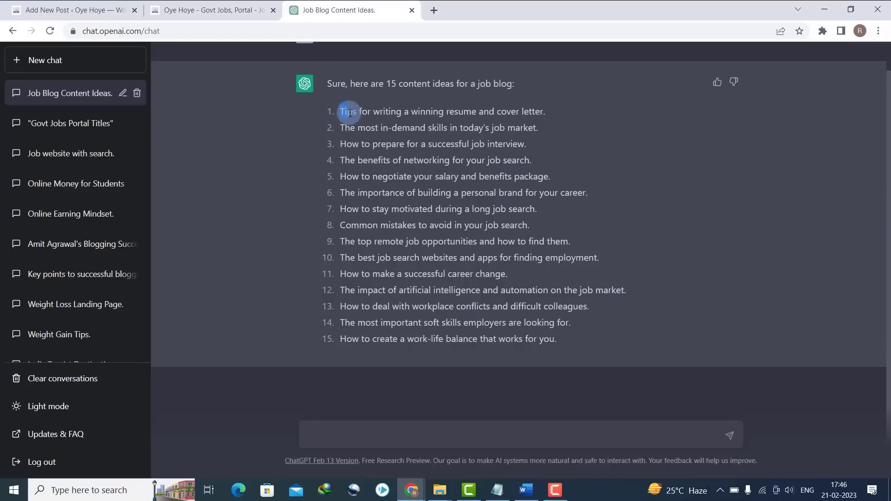
pyautogui.moveTo(346, 113); pyautogui.dragTo(521, 114)
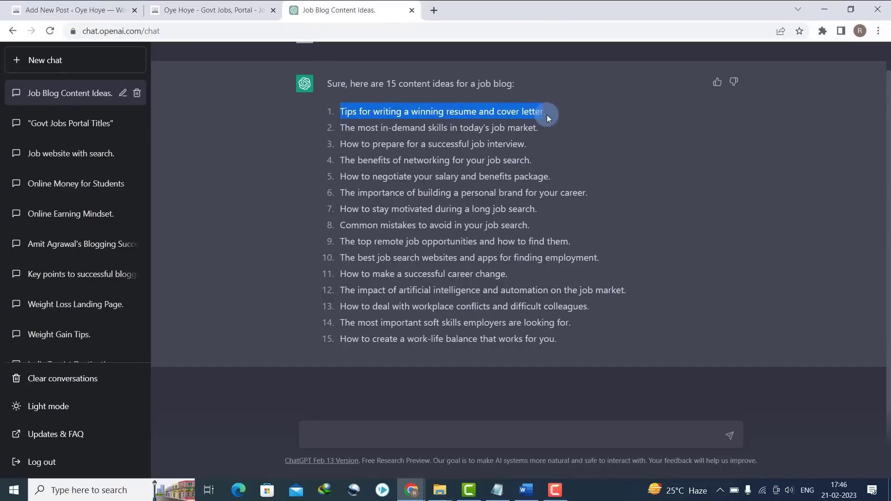
pyautogui.click(60, 6)
pyautogui.write('Tips for writing a winning resume and cover letter.')
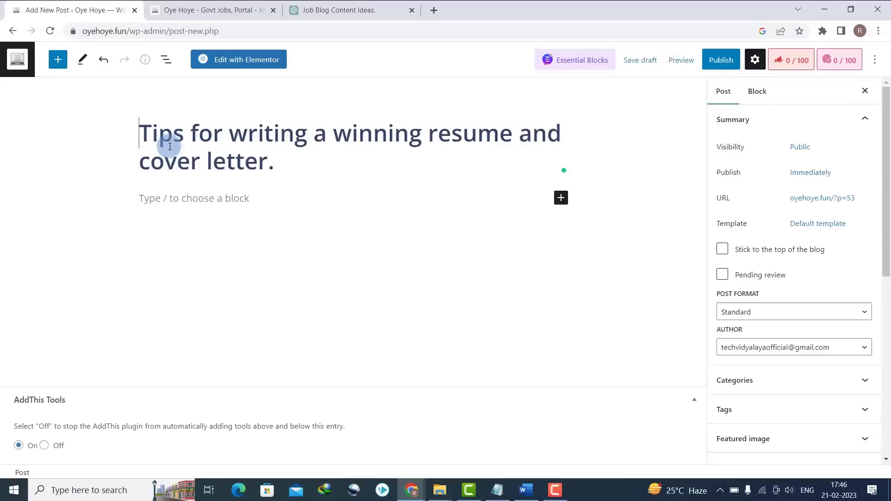
pyautogui.click(725, 61)
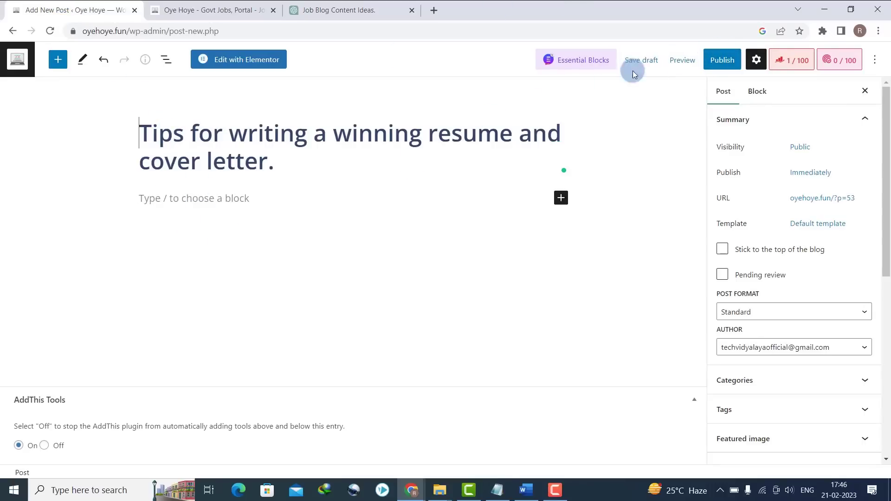
pyautogui.click(735, 60)
pyautogui.click(742, 63)
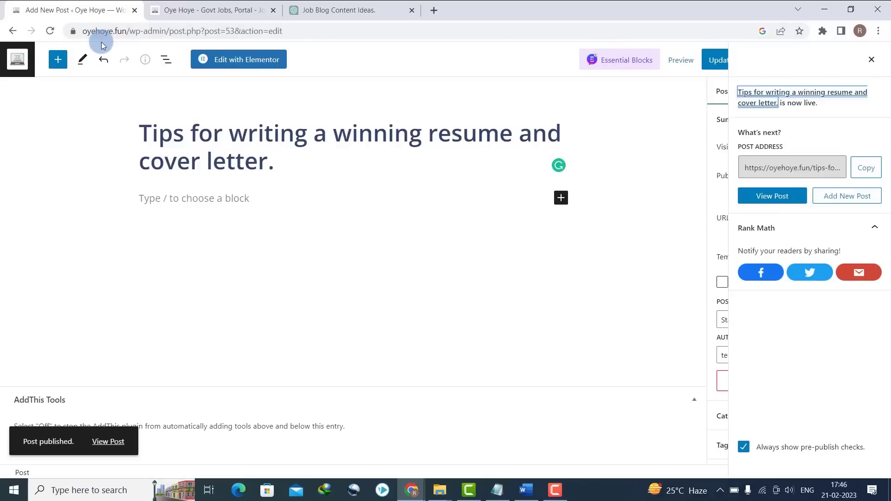
pyautogui.click(871, 62)
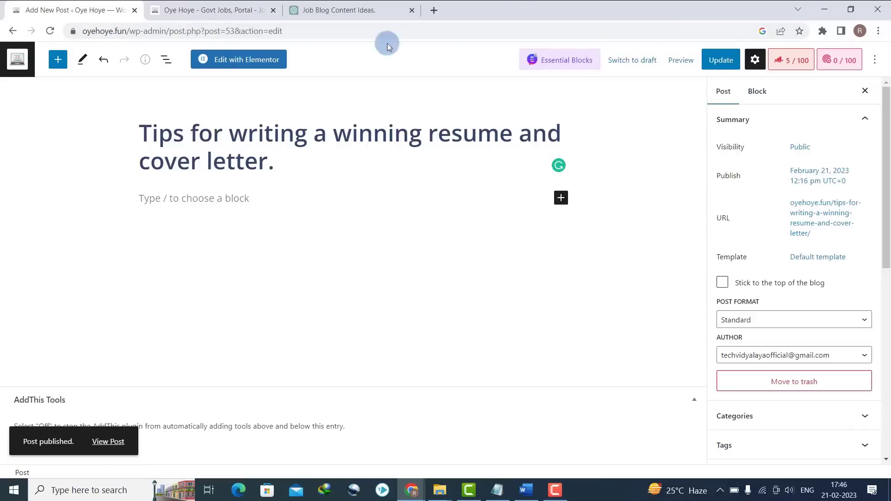
pyautogui.click(11, 34)
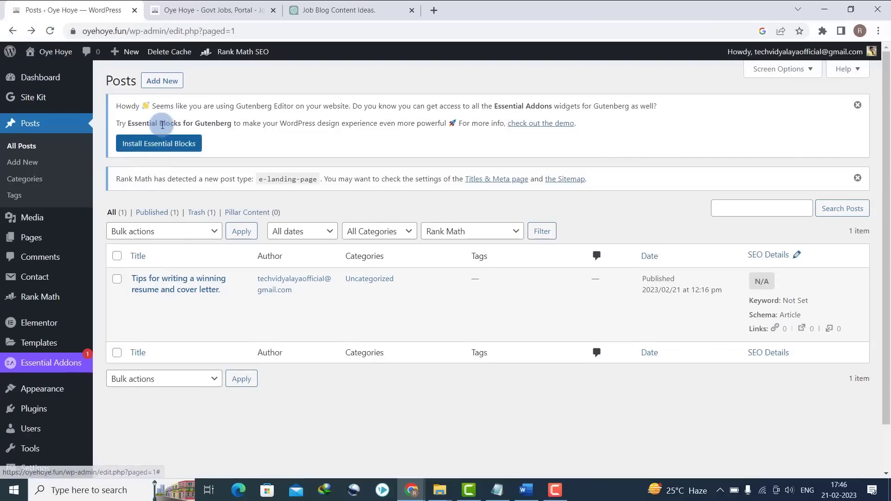
# - Publish a second post titled "The most in-demand skills in today's job market."
pyautogui.click(153, 81)
pyautogui.click(334, 10)
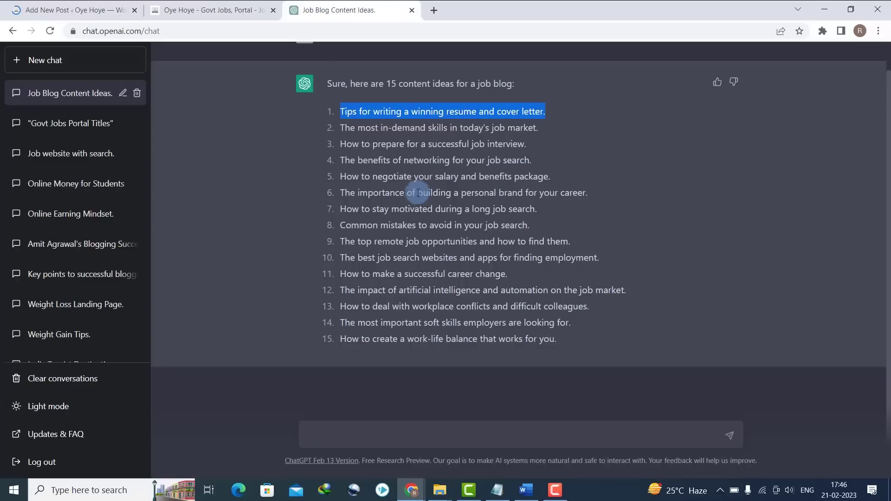
pyautogui.moveTo(341, 127); pyautogui.dragTo(541, 130)
pyautogui.hotkey('ctrl', 'c')
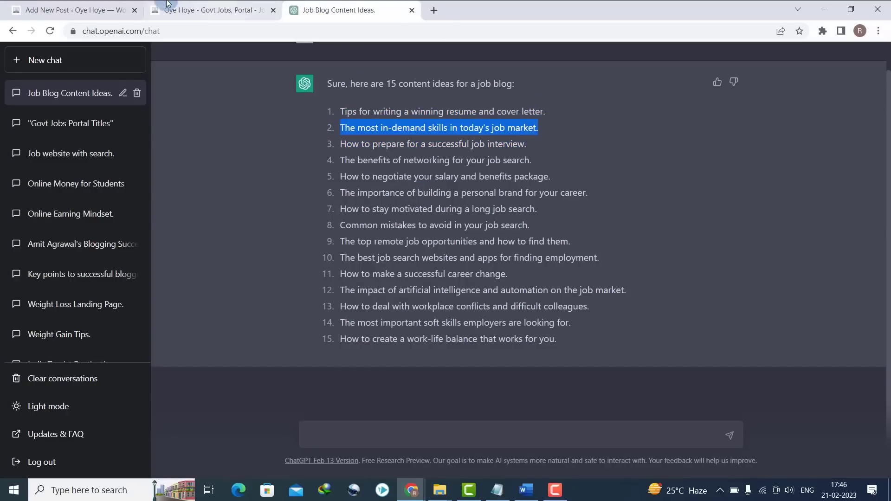
pyautogui.click(84, 9)
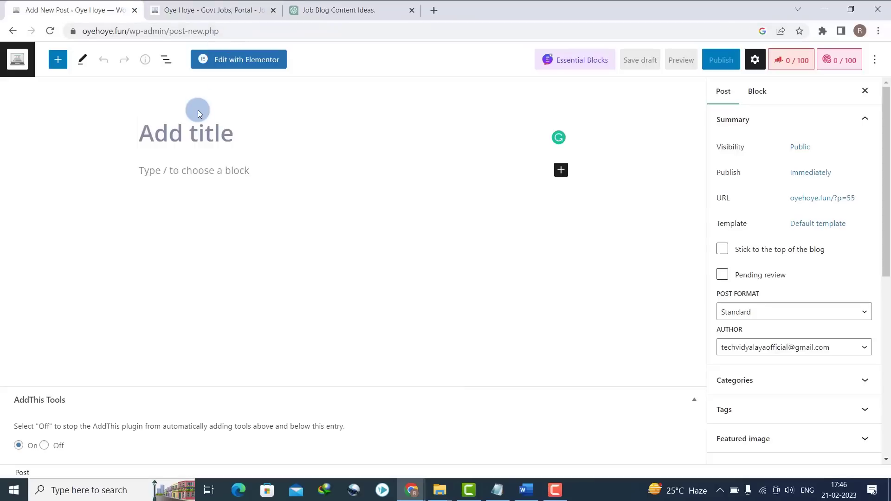
pyautogui.click(198, 114)
pyautogui.hotkey('ctrl', 'v')
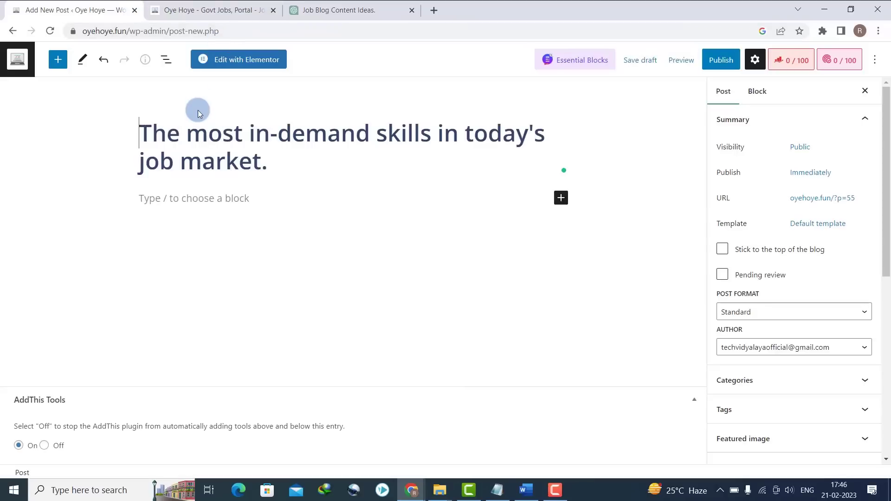
pyautogui.click(709, 58)
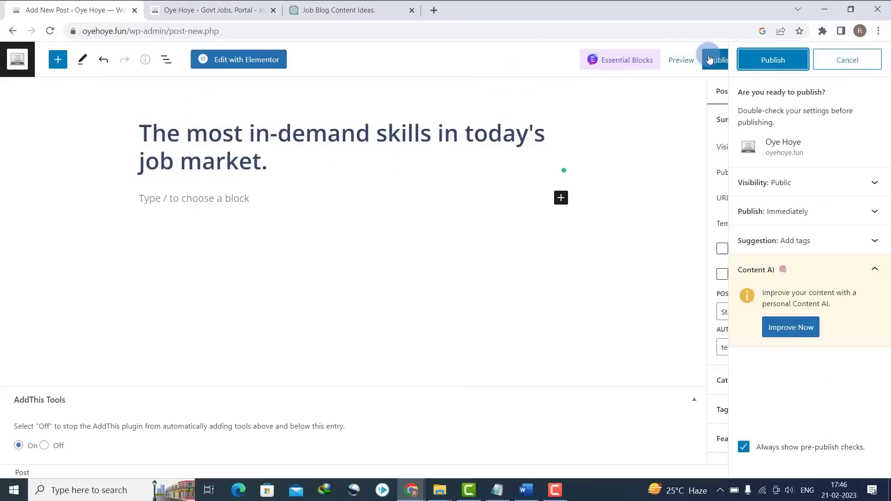
pyautogui.click(765, 59)
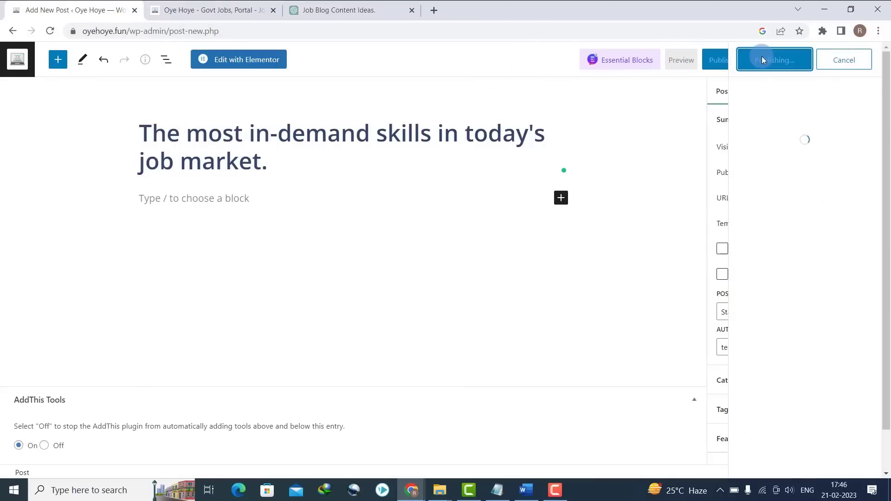
pyautogui.click(8, 31)
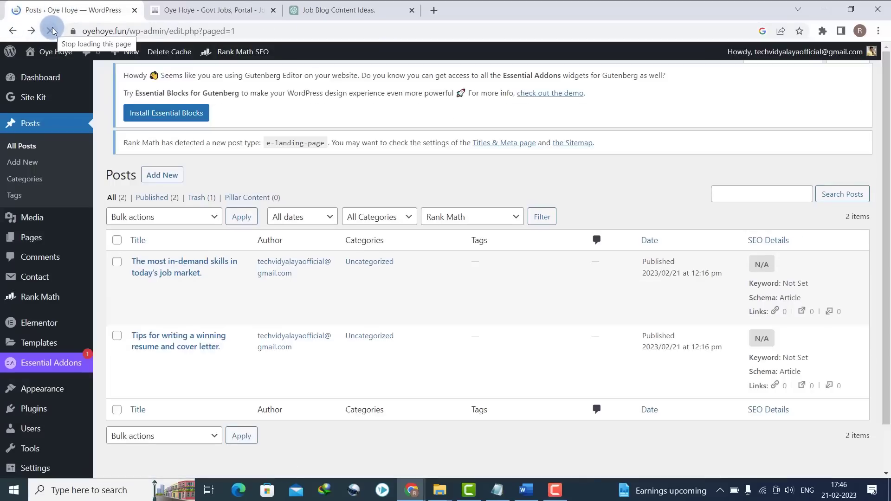
# - Publish a third post titled with the third ChatGPT blog idea, on job interviews
pyautogui.click(186, 10)
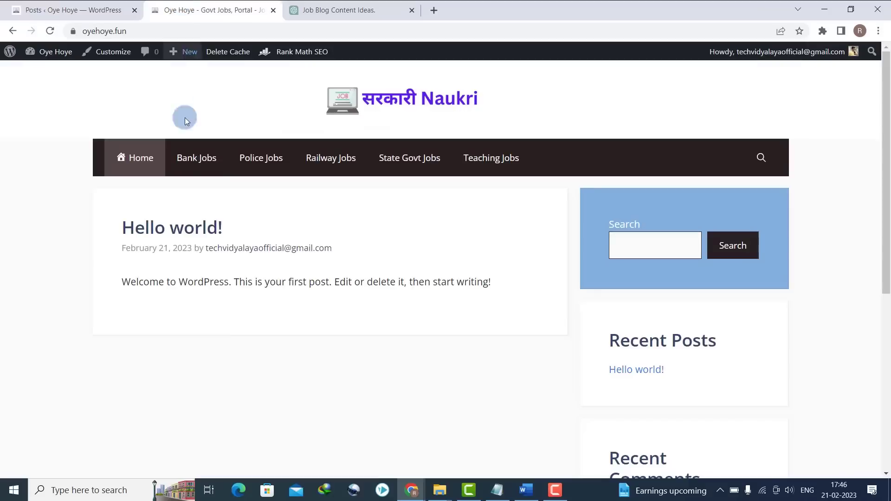
pyautogui.click(293, 6)
pyautogui.moveTo(345, 144); pyautogui.dragTo(527, 145)
pyautogui.hotkey('ctrl', 'c')
pyautogui.click(79, 9)
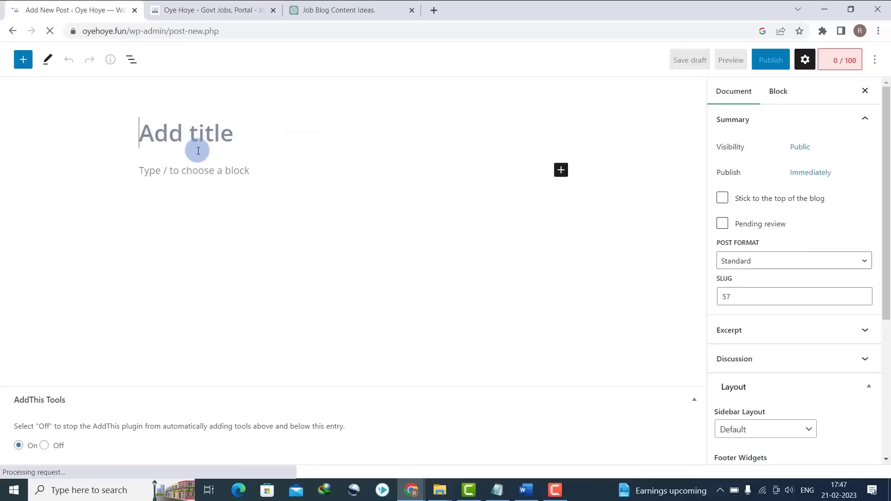
pyautogui.hotkey('ctrl', 'v')
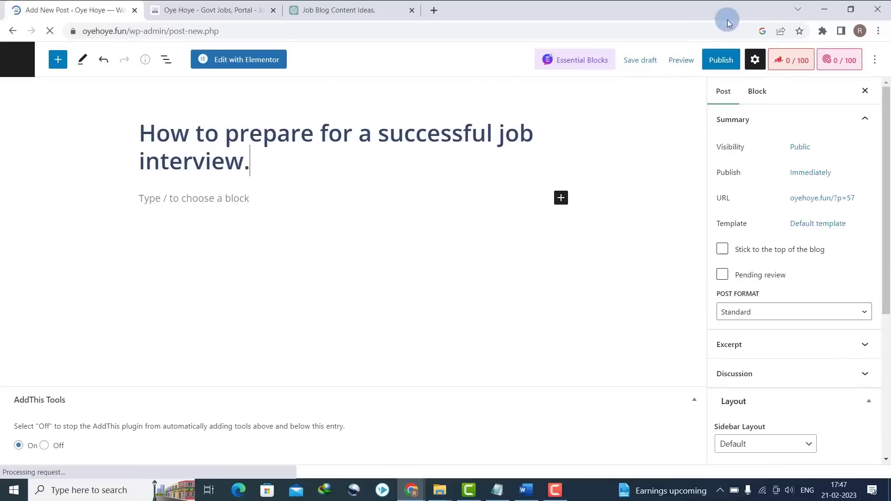
pyautogui.click(721, 59)
pyautogui.click(741, 64)
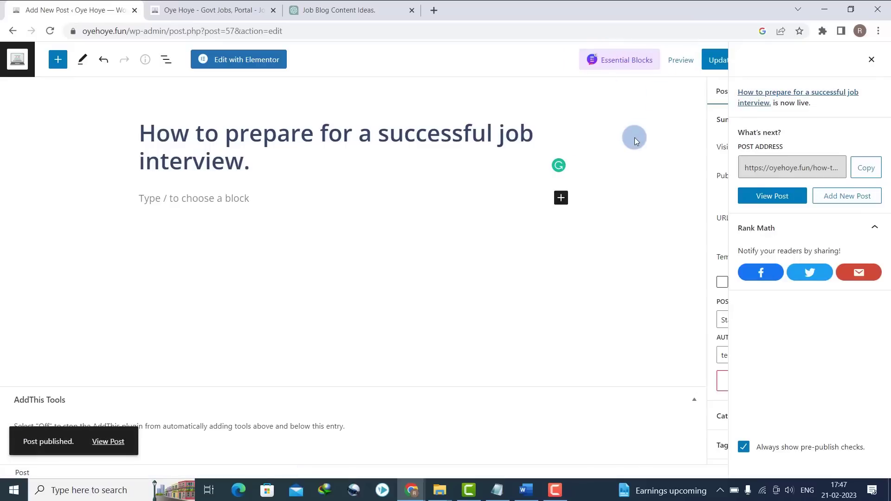
pyautogui.click(869, 62)
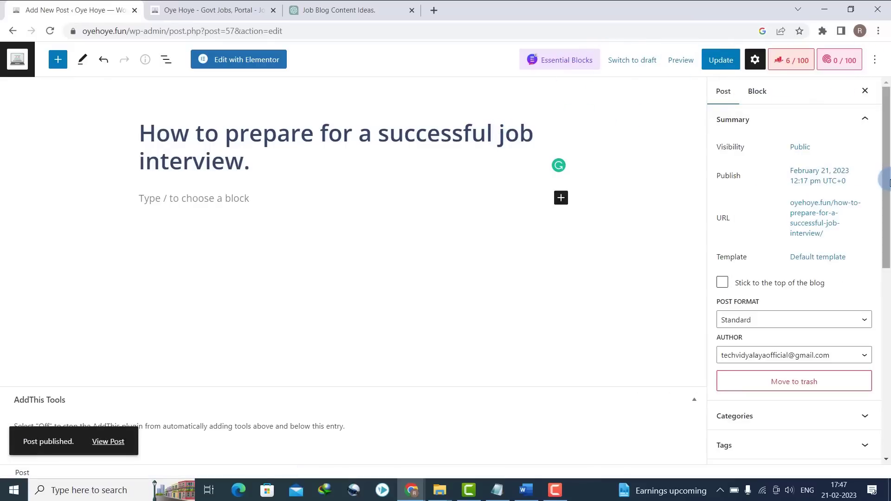
# - File the post under Bank Jobs and another job category, and update it
pyautogui.moveTo(887, 184); pyautogui.dragTo(887, 384)
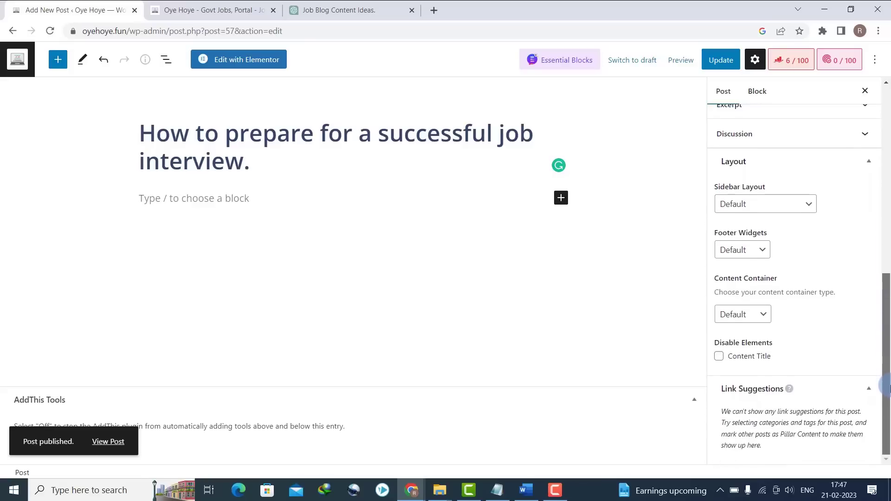
pyautogui.scroll(3, 788, 208)
pyautogui.click(779, 154)
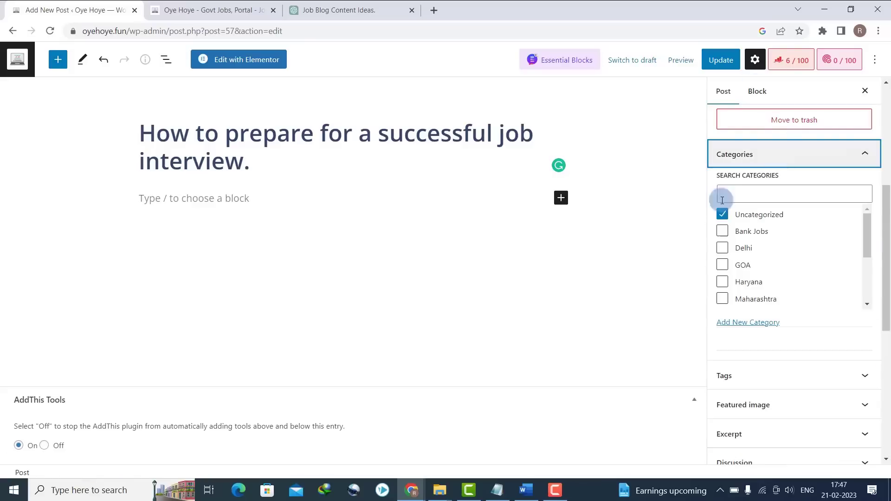
pyautogui.click(722, 232)
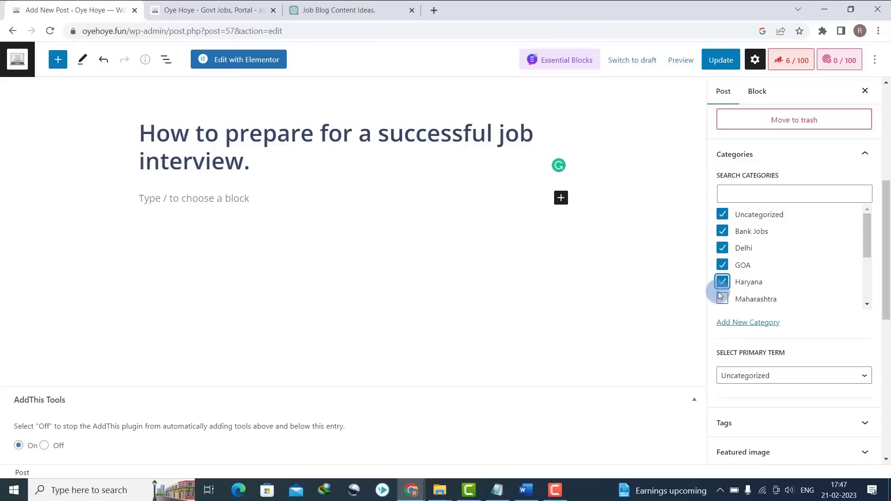
pyautogui.moveTo(862, 249); pyautogui.dragTo(873, 291)
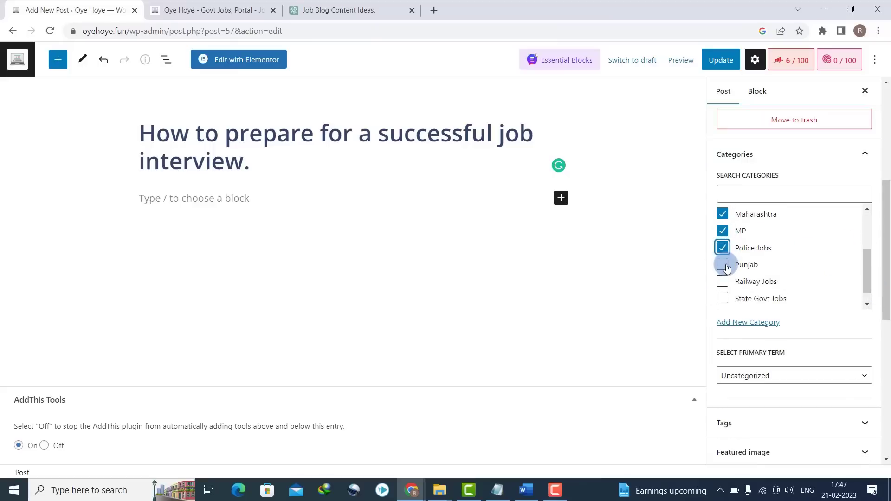
pyautogui.click(722, 299)
pyautogui.moveTo(867, 278); pyautogui.dragTo(863, 302)
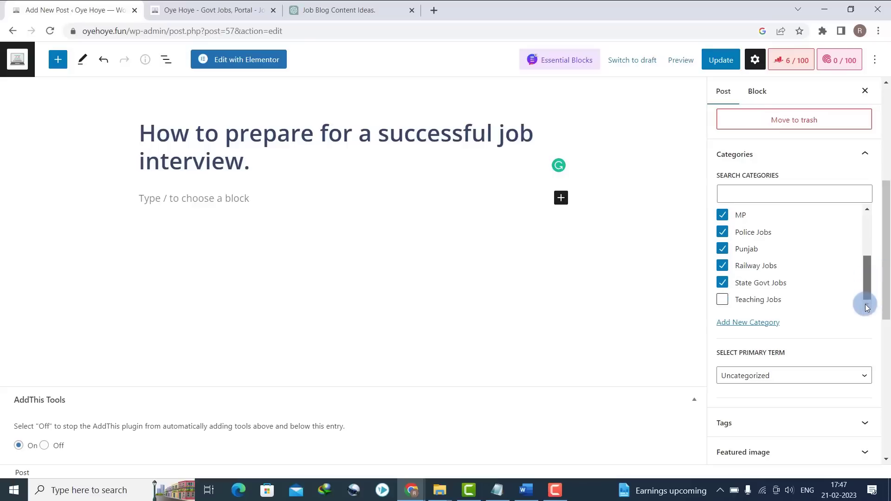
pyautogui.click(722, 64)
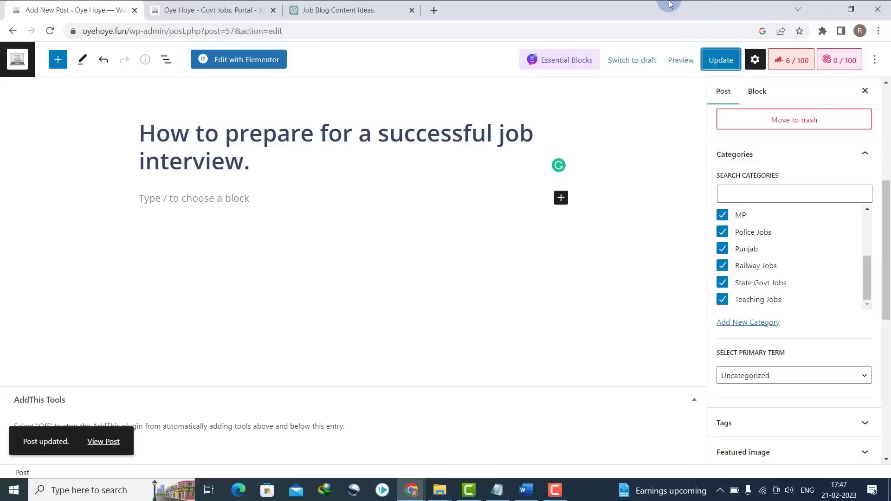
pyautogui.click(14, 32)
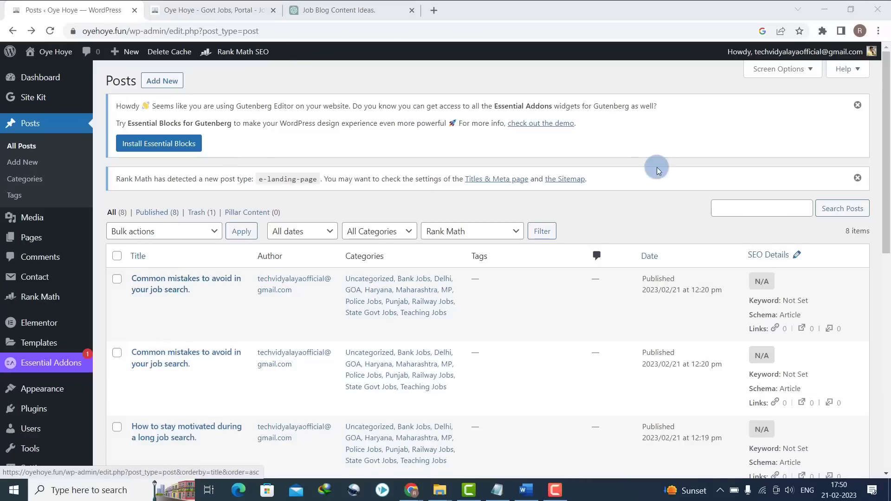
# - Add a new page titled Home and publish it
pyautogui.moveTo(887, 151)
pyautogui.mouseDown()
pyautogui.moveTo(885, 182)
pyautogui.moveTo(886, 139)
pyautogui.mouseUp()
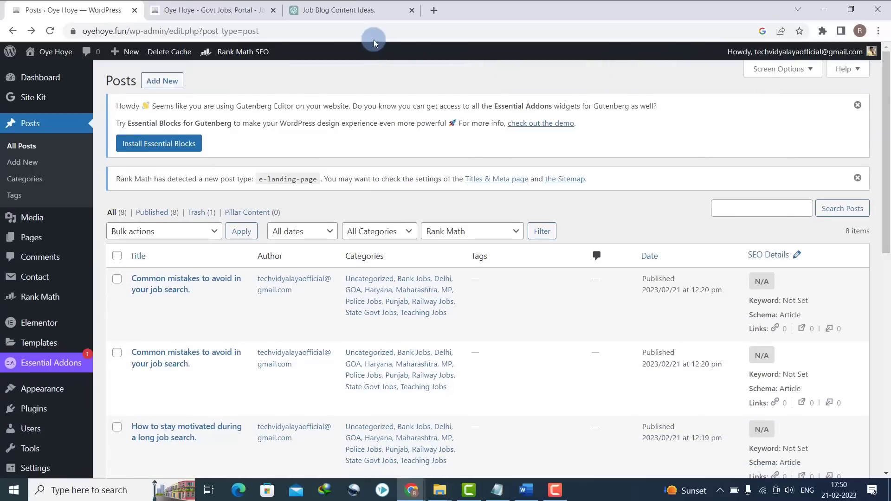
pyautogui.moveTo(39, 236)
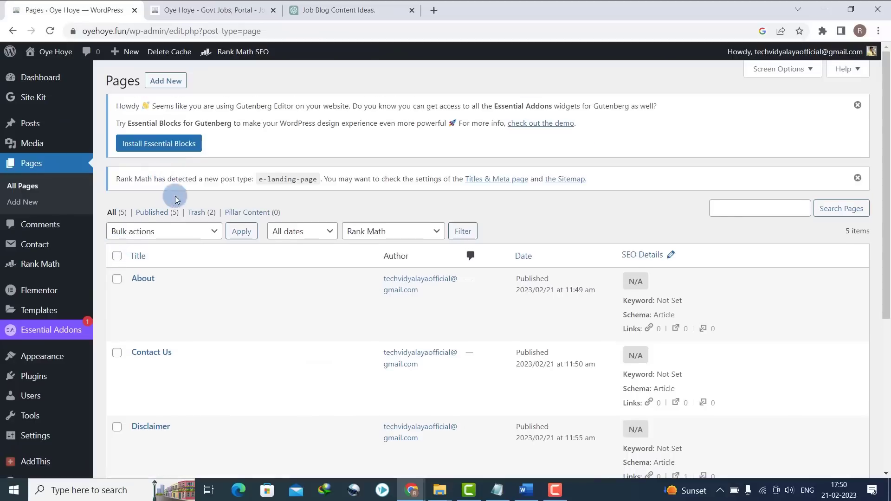
pyautogui.click(166, 81)
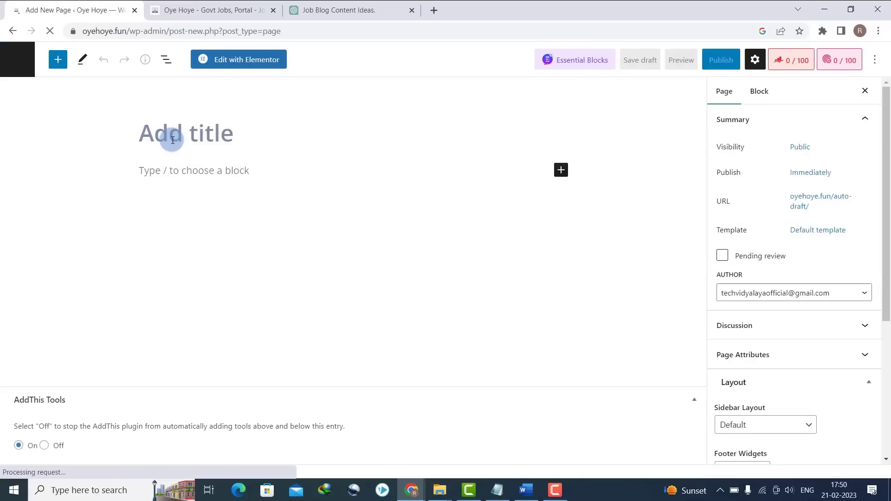
pyautogui.click(173, 140)
pyautogui.write('Home')
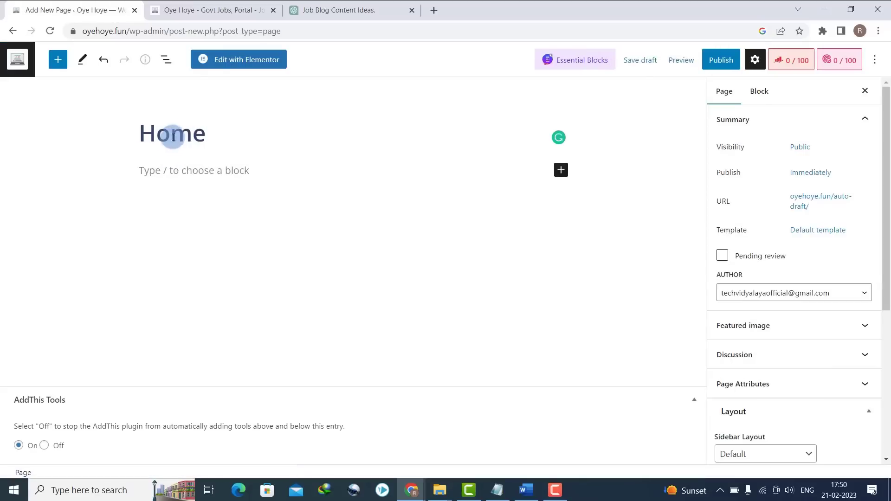
pyautogui.click(727, 61)
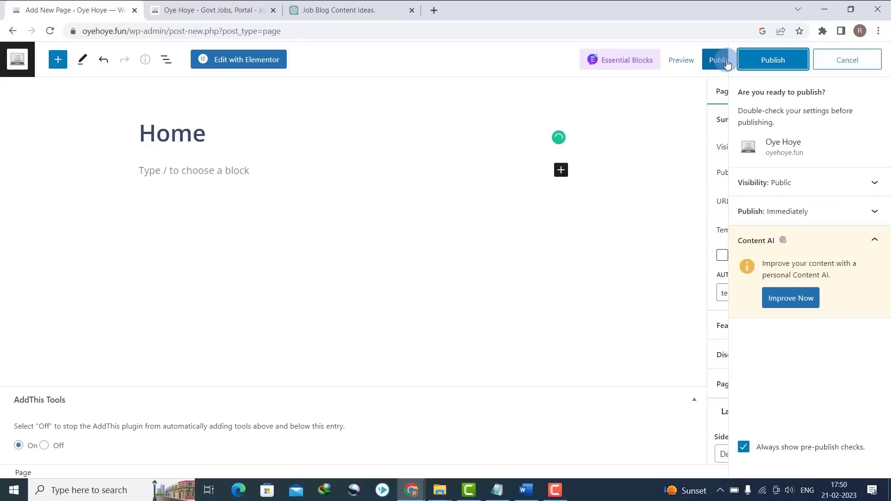
pyautogui.click(778, 61)
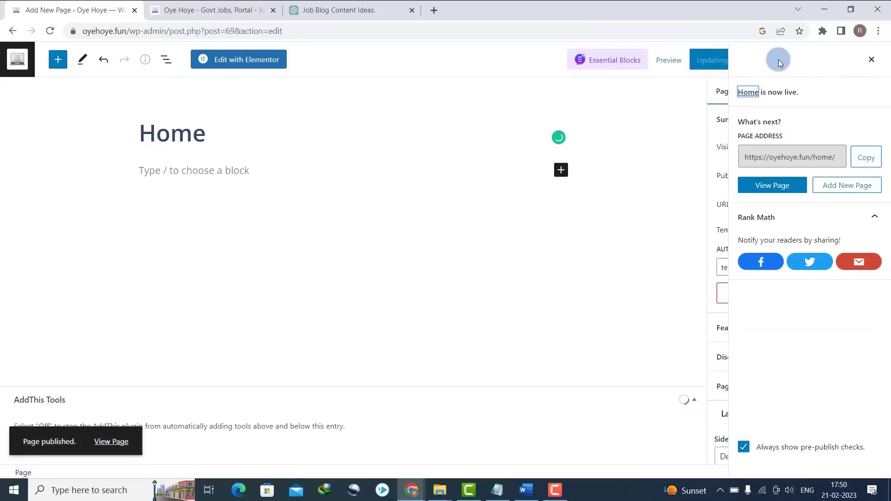
pyautogui.click(13, 31)
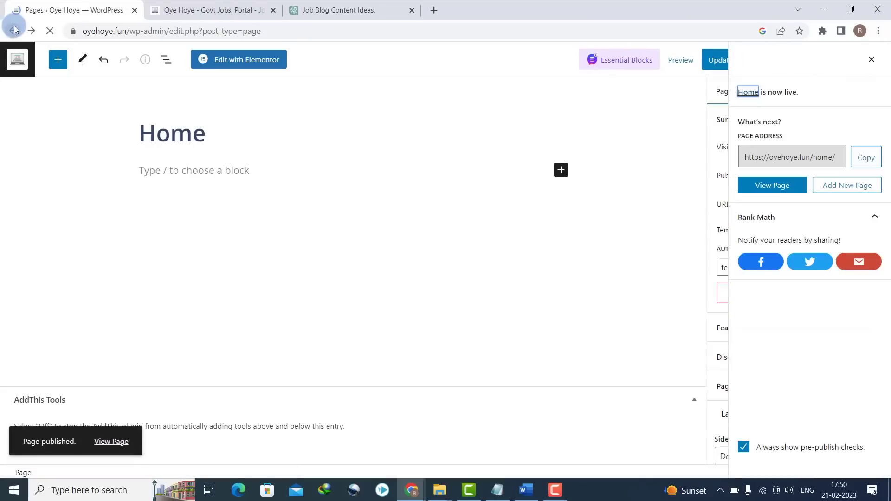
pyautogui.scroll(-5, 706, 213)
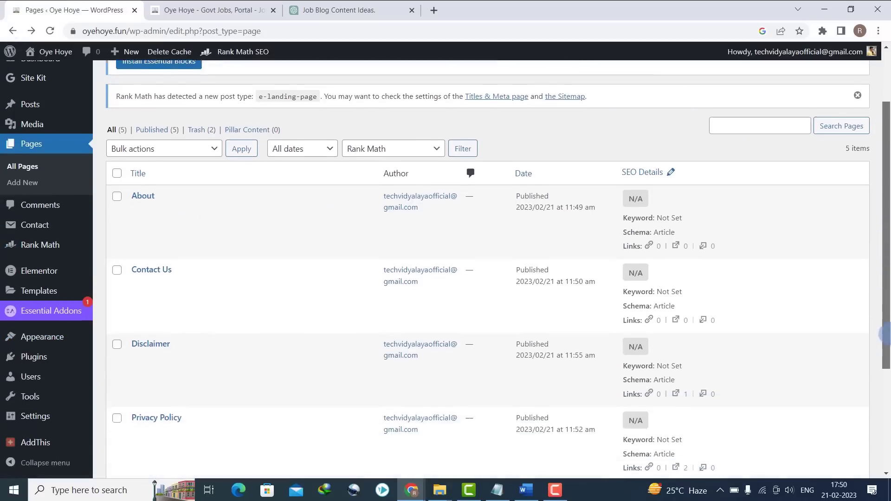
# - In Reading Settings, make the homepage a static page set to Home and save
pyautogui.moveTo(32, 425)
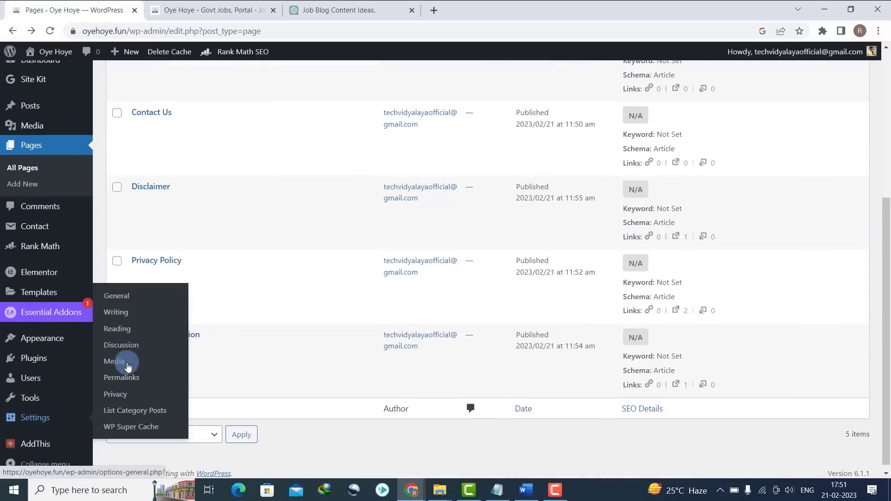
pyautogui.click(128, 302)
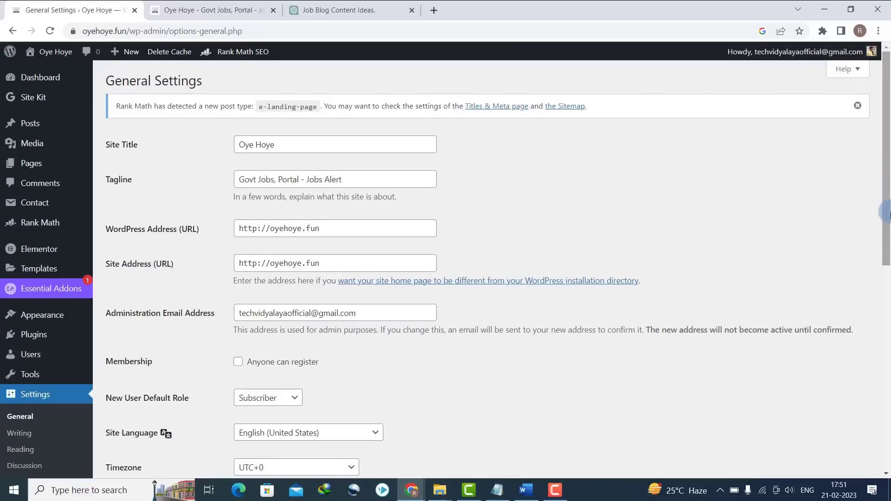
pyautogui.scroll(-4, 787, 218)
pyautogui.click(21, 322)
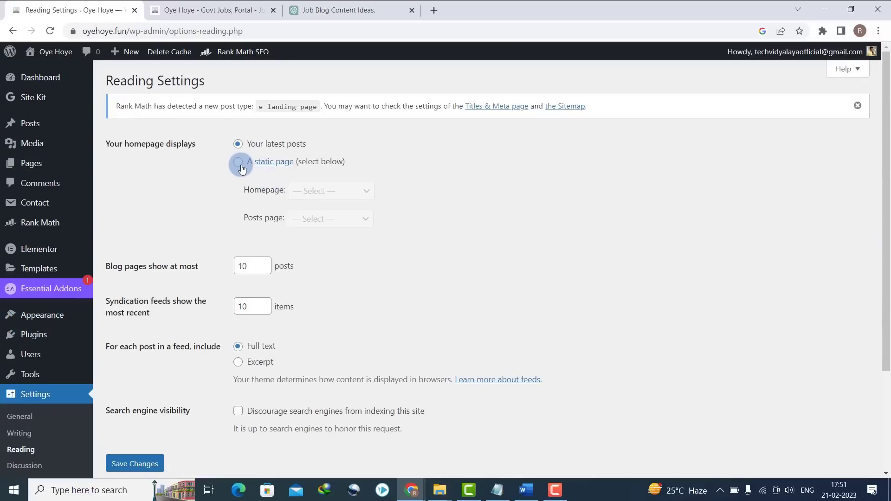
pyautogui.click(238, 163)
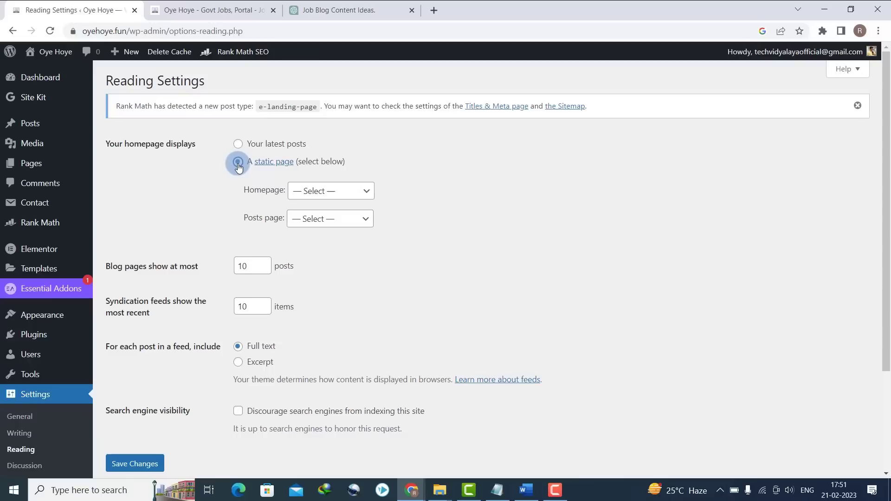
pyautogui.click(330, 189)
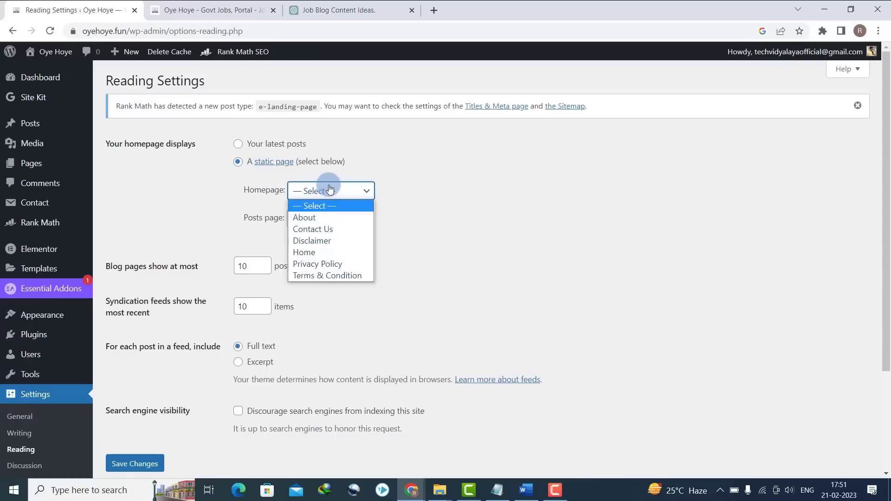
pyautogui.click(323, 254)
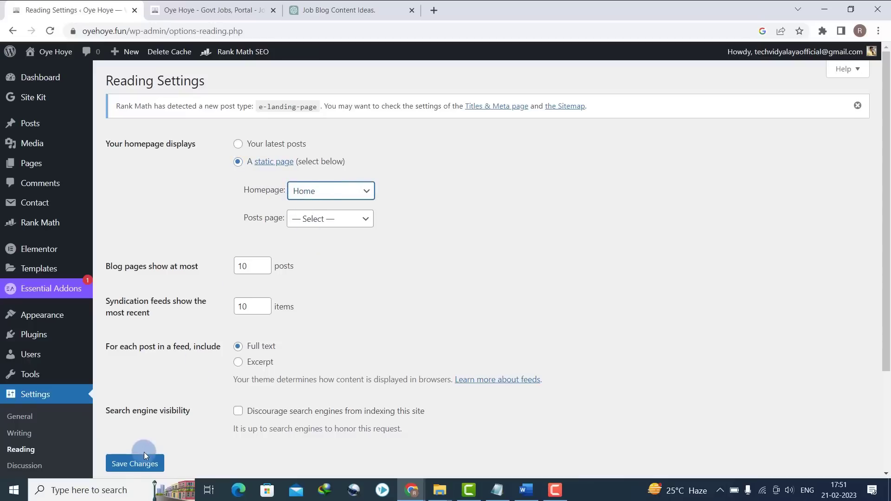
pyautogui.click(214, 9)
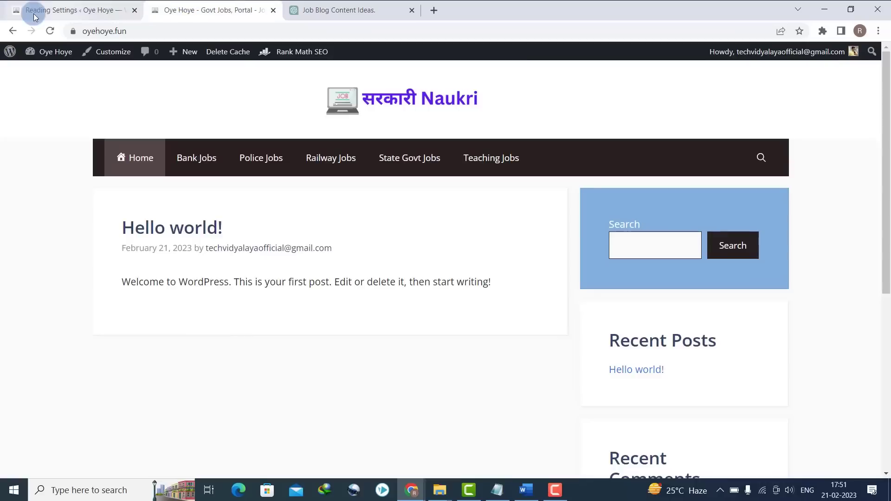
# - Reload the live site to confirm the new homepage, then return to the admin
pyautogui.click(51, 31)
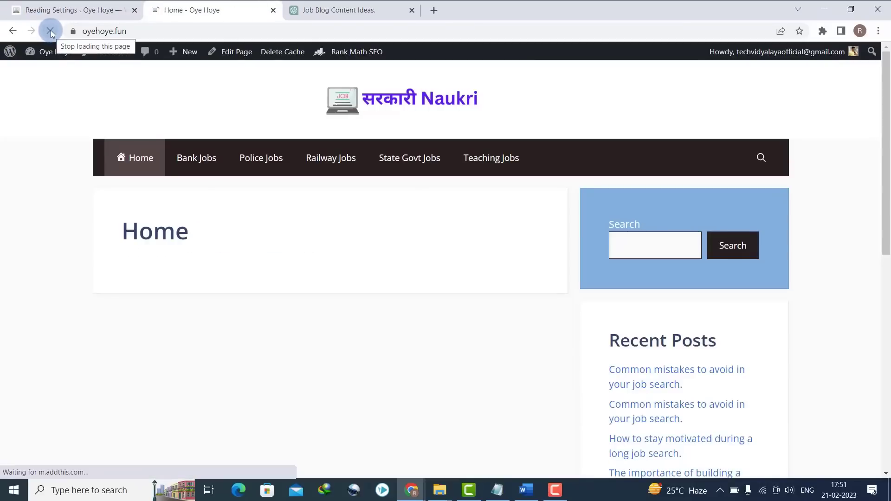
pyautogui.click(94, 3)
pyautogui.moveTo(9, 165)
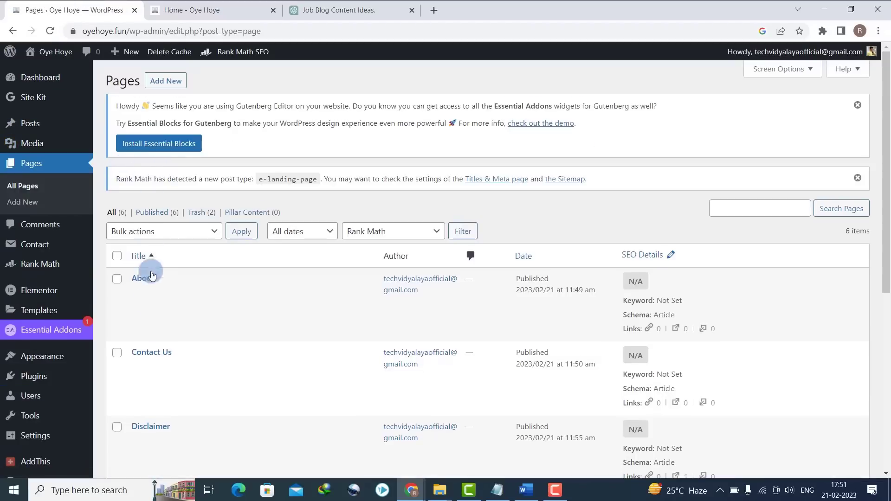
# - Edit the Home page and set its Sidebar Layout to No Sidebars
pyautogui.moveTo(890, 174); pyautogui.dragTo(884, 297)
pyautogui.moveTo(219, 241)
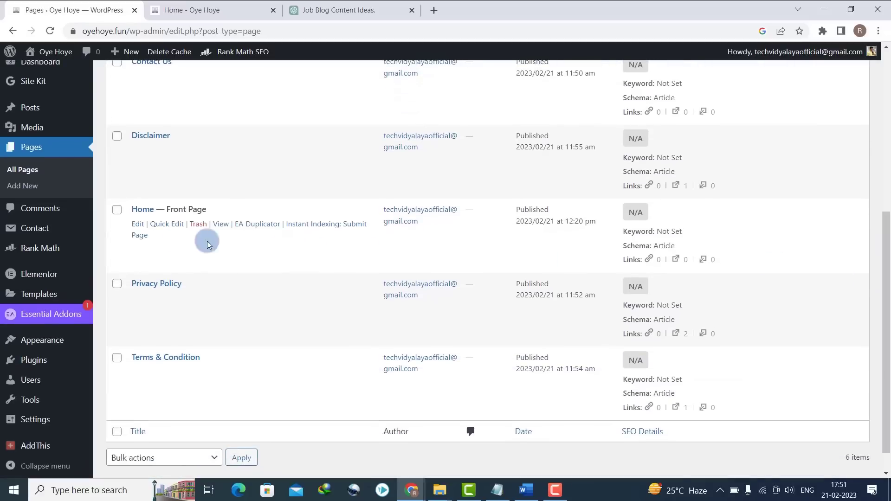
pyautogui.click(139, 227)
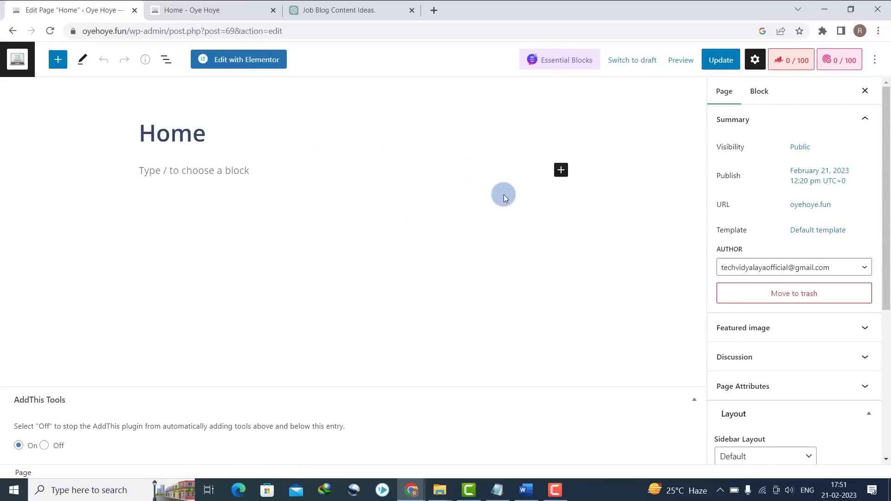
pyautogui.moveTo(886, 149); pyautogui.dragTo(886, 231)
pyautogui.click(865, 163)
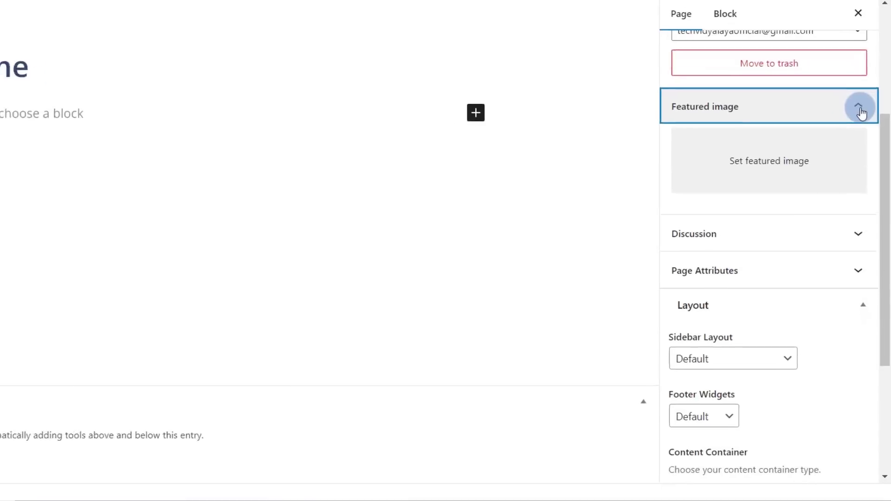
pyautogui.click(861, 103)
pyautogui.moveTo(887, 166); pyautogui.dragTo(871, 212)
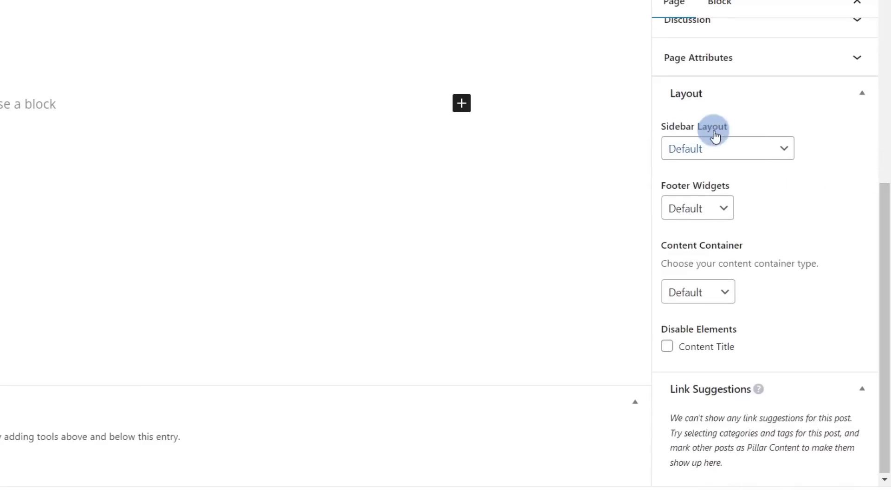
pyautogui.click(731, 154)
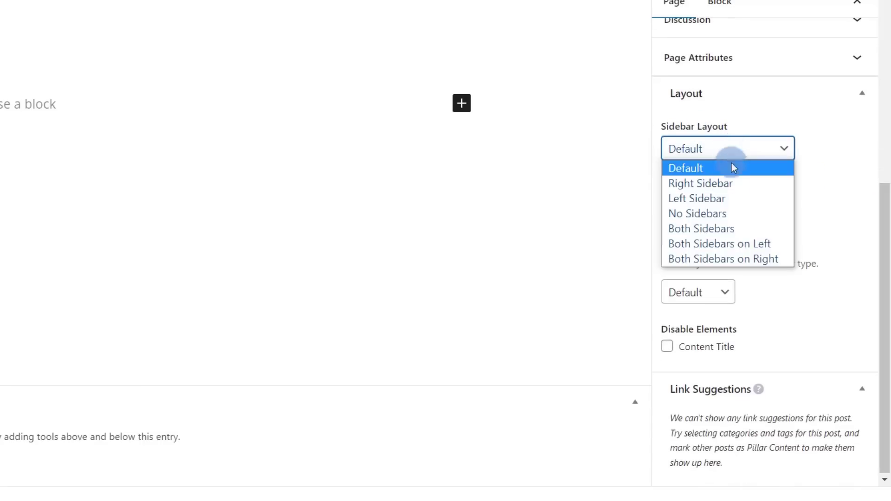
pyautogui.click(717, 213)
# - Set the Content Container to Full Width, update the page, and check it live
pyautogui.moveTo(888, 196); pyautogui.dragTo(888, 238)
pyautogui.click(704, 294)
pyautogui.click(696, 325)
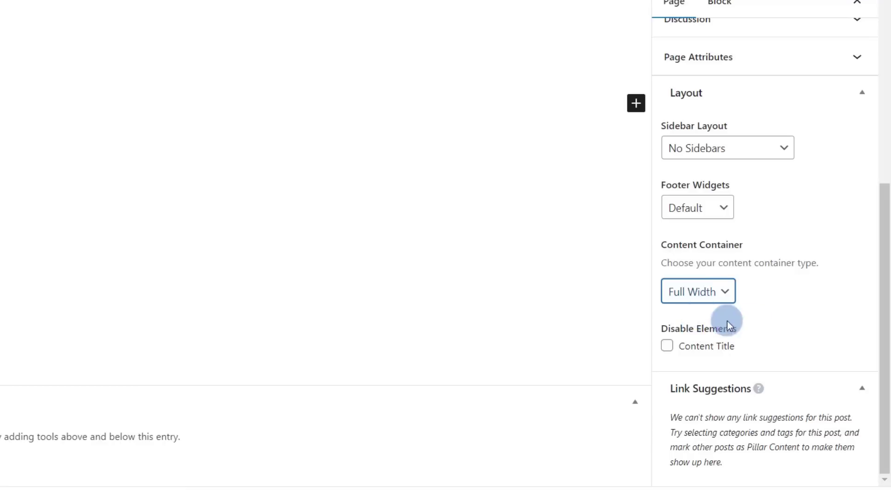
pyautogui.moveTo(886, 314); pyautogui.dragTo(885, 389)
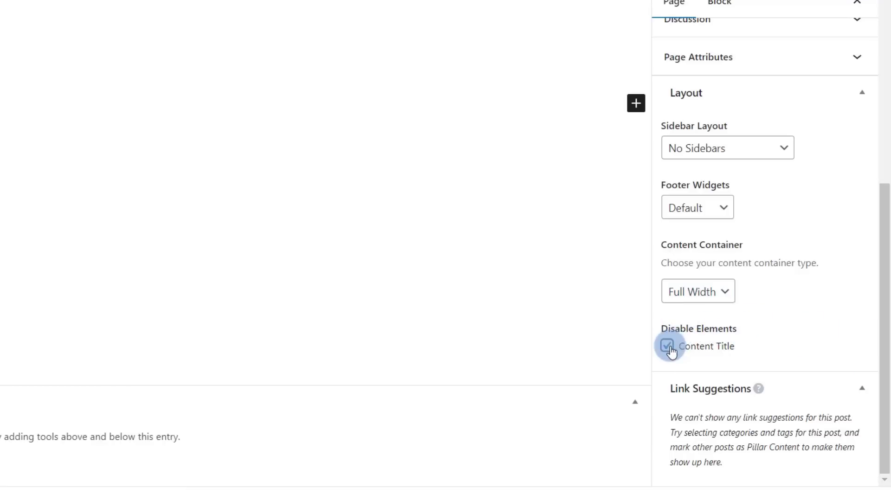
pyautogui.click(726, 60)
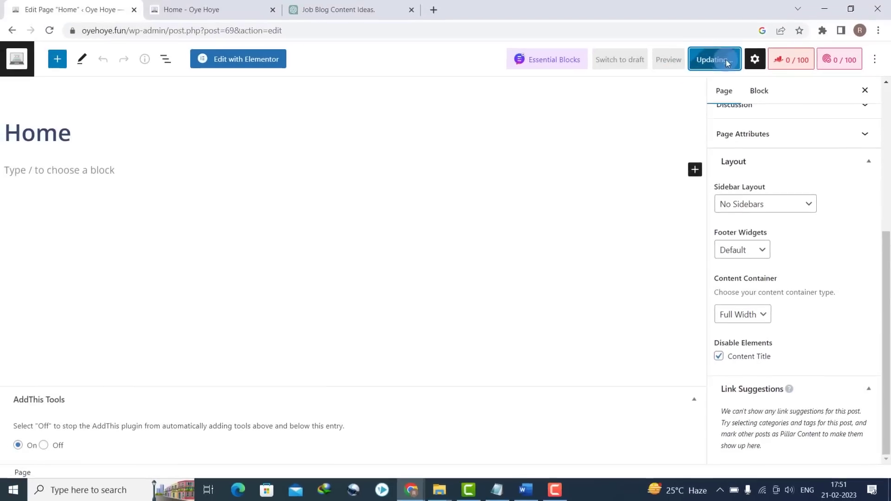
pyautogui.click(203, 5)
pyautogui.click(50, 30)
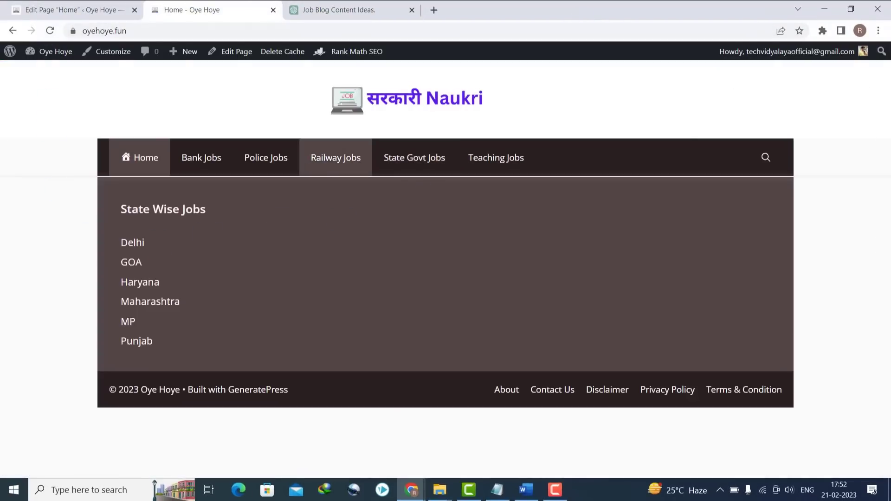
pyautogui.click(43, 4)
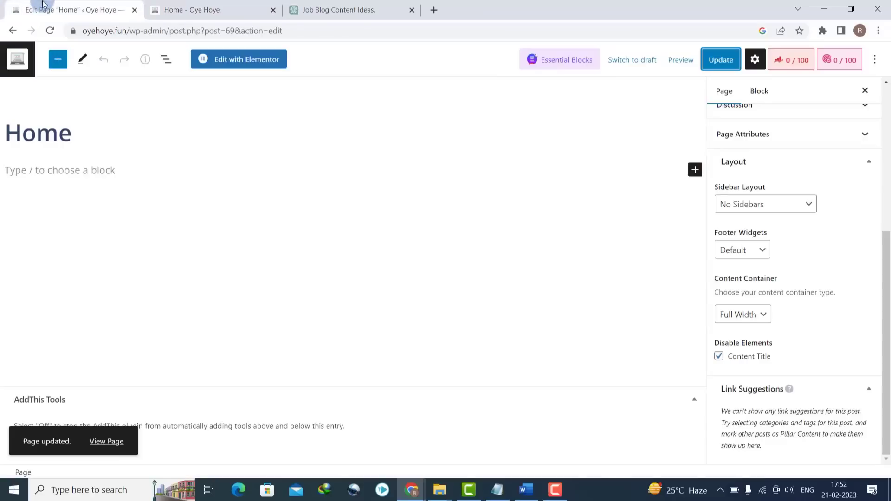
# - Open the Home page in Elementor and add a one-column section under the menu
pyautogui.click(243, 64)
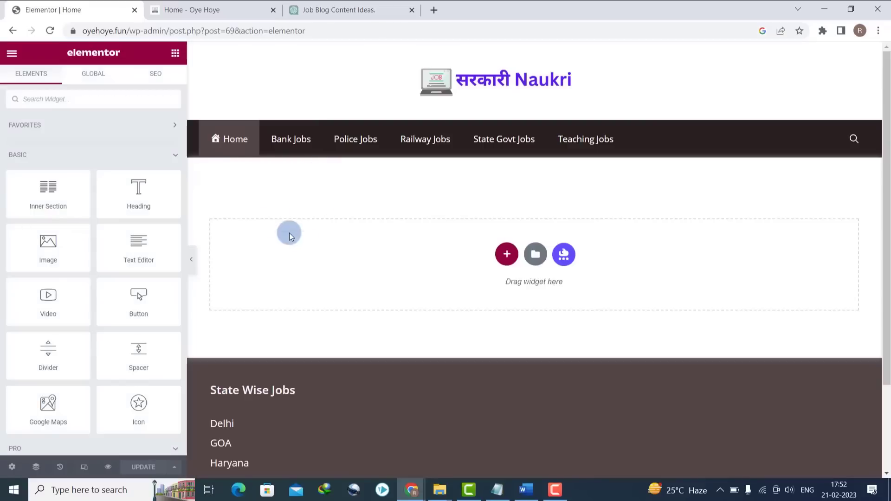
pyautogui.click(505, 256)
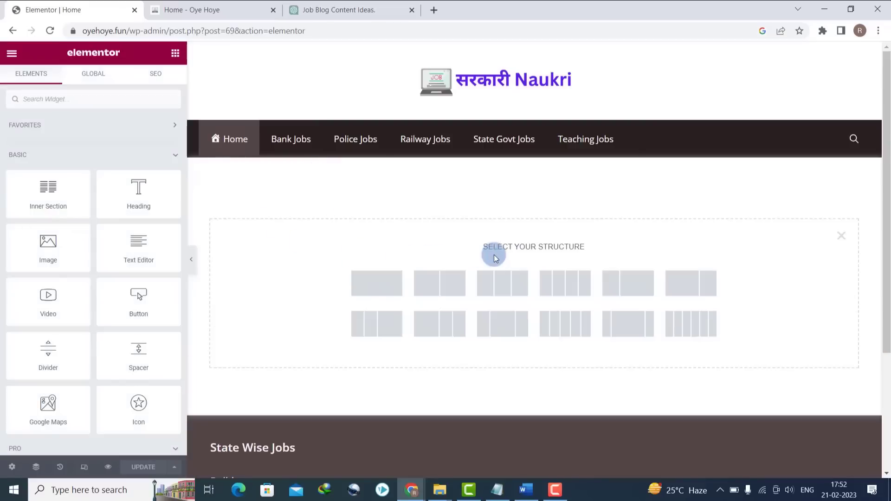
pyautogui.click(378, 283)
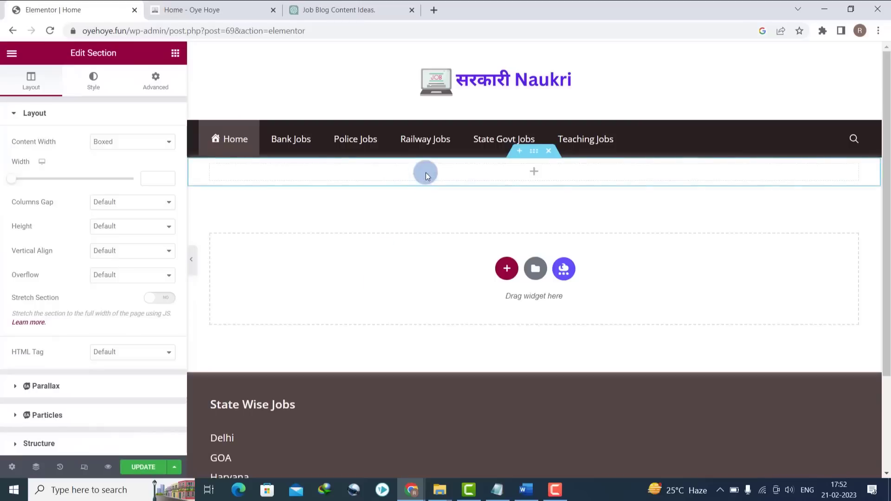
# - Place a Content Ticker in the new column with its tag text set to 'Latest Jobs'
pyautogui.click(533, 173)
pyautogui.click(85, 107)
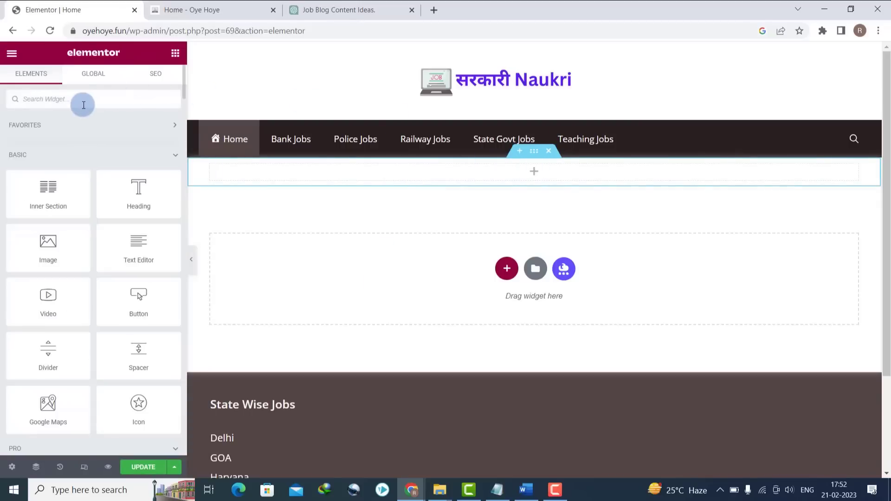
pyautogui.write('content ticker')
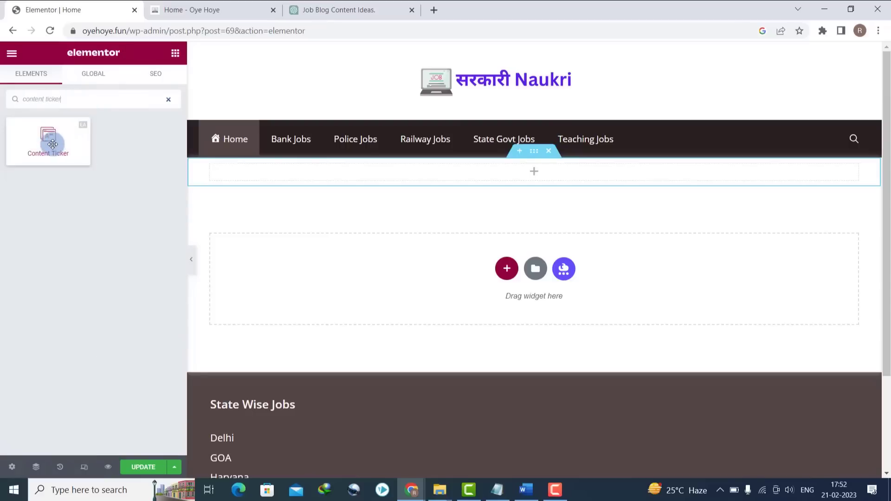
pyautogui.moveTo(48, 137); pyautogui.dragTo(295, 177)
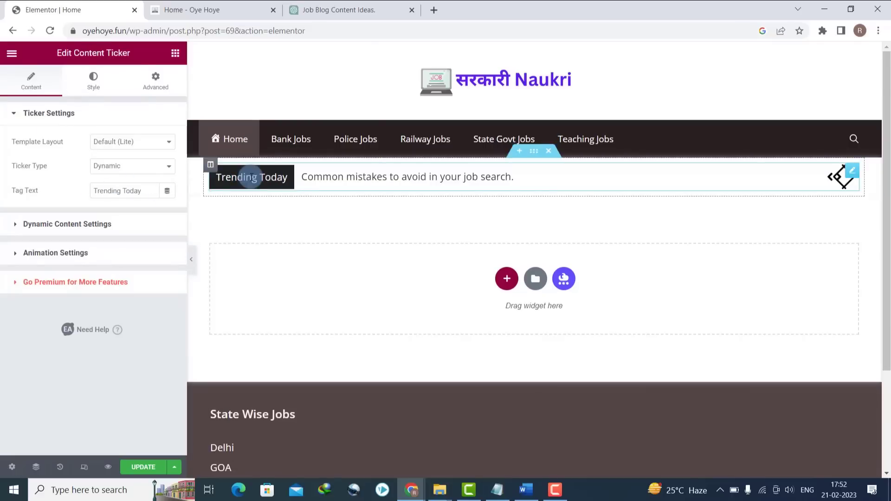
pyautogui.doubleClick(139, 193)
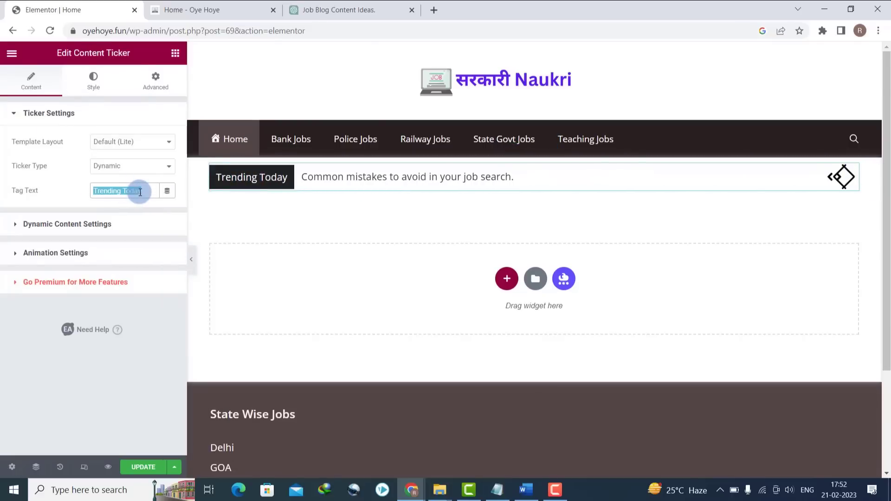
pyautogui.write('Latest Jobs')
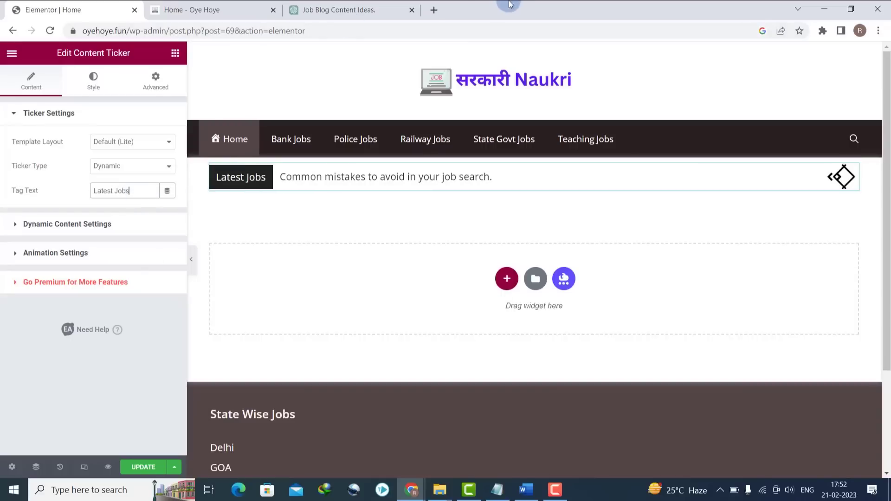
pyautogui.click(435, 9)
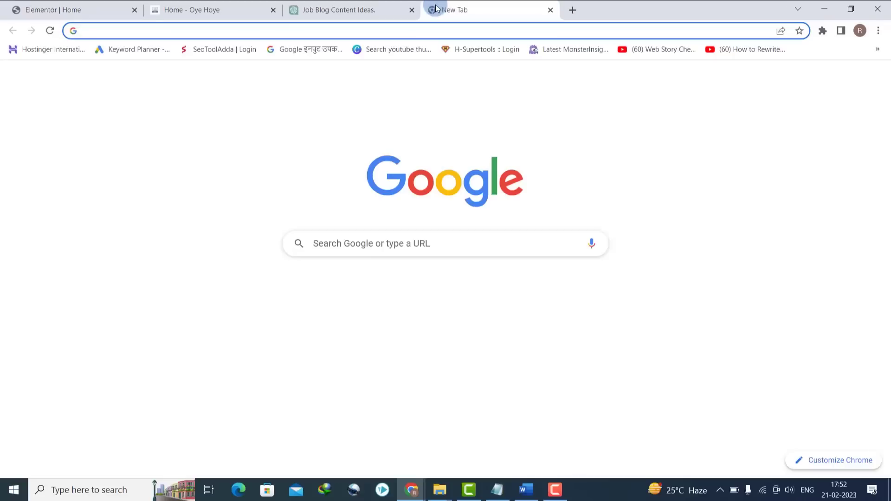
# - Search Google for 'hand emoji' and copy the pointing-hand emoji from PiliApp
pyautogui.write('hand em')
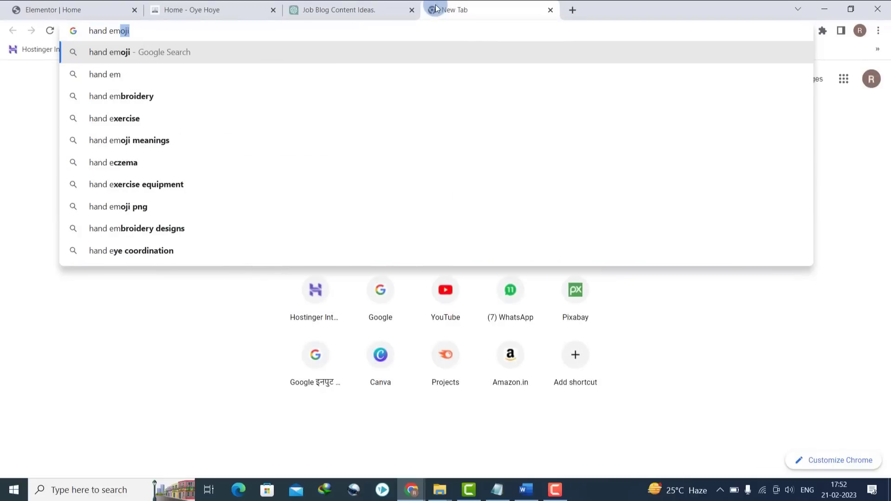
pyautogui.write('oji')
pyautogui.press('Return')
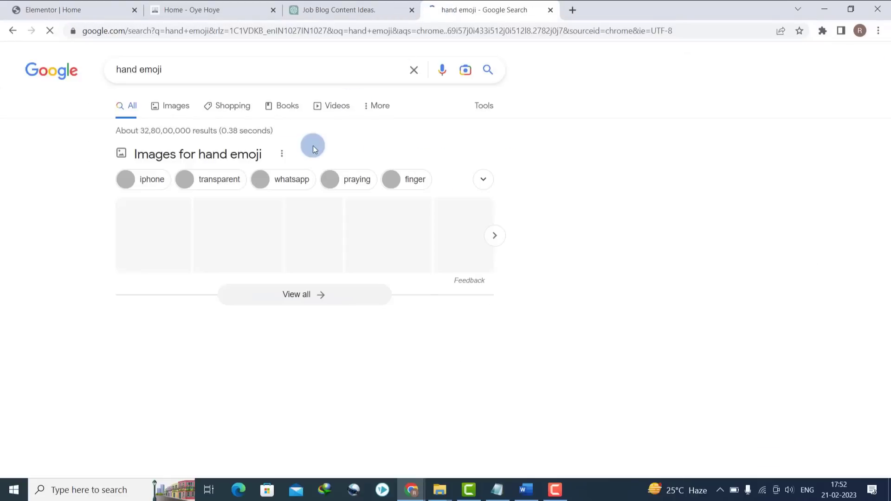
pyautogui.scroll(-5, 135, 241)
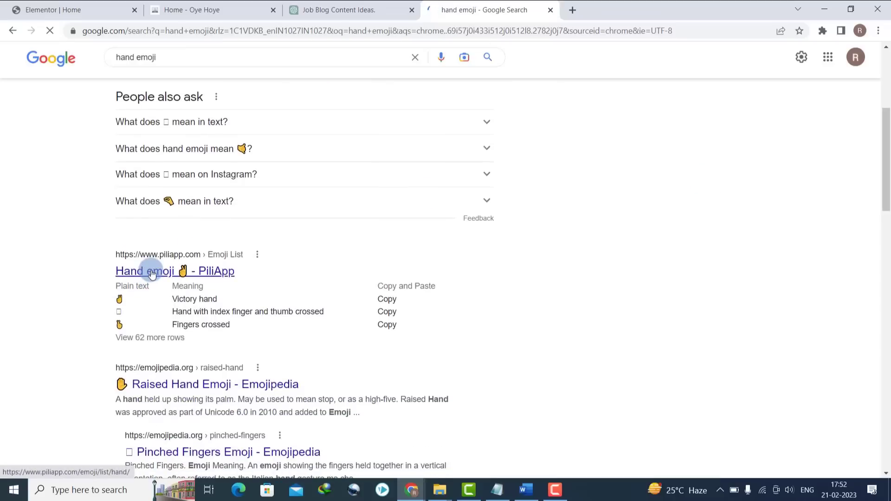
pyautogui.click(163, 259)
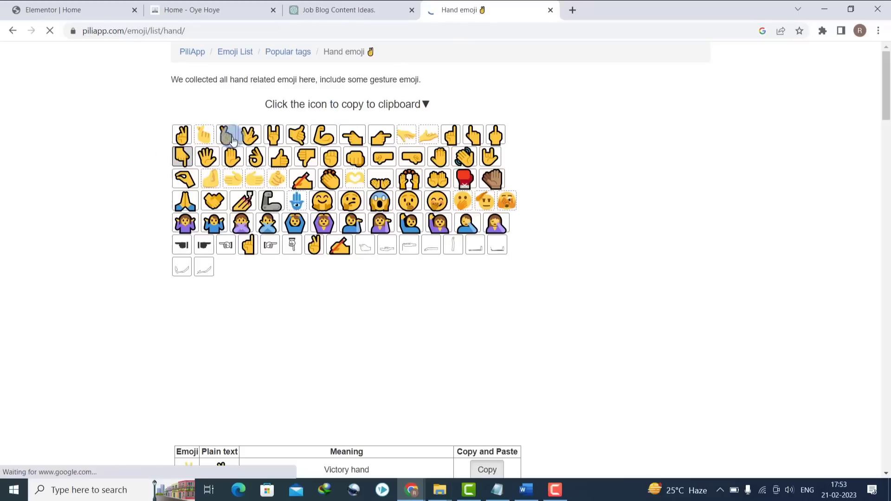
pyautogui.click(376, 138)
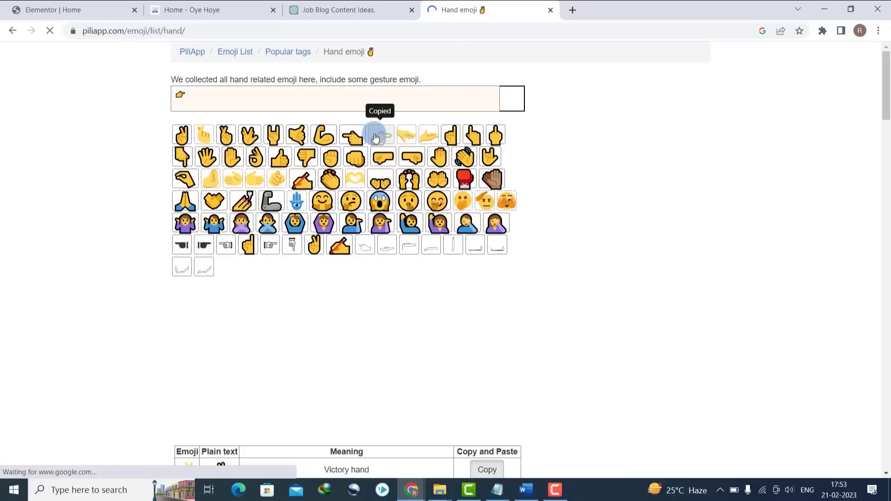
pyautogui.click(191, 96)
pyautogui.moveTo(178, 96); pyautogui.dragTo(169, 94)
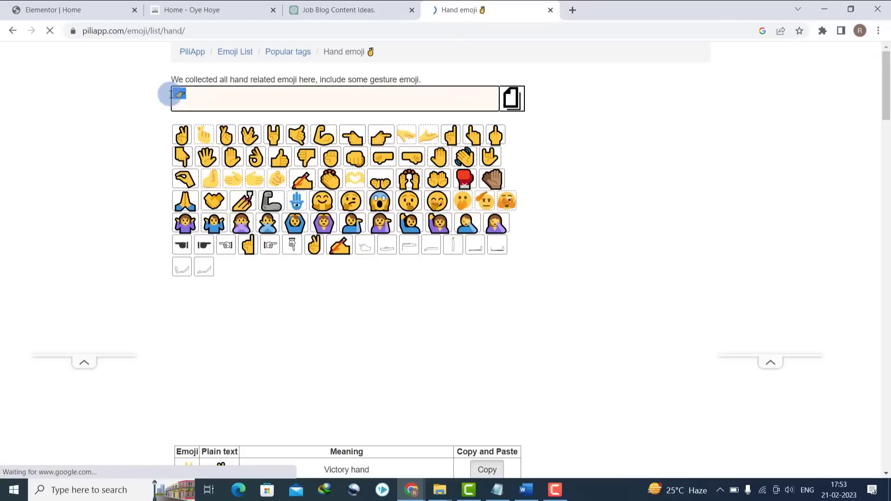
# - Paste the pointing-hand emoji after 'Latest Jobs' in the ticker's tag text
pyautogui.click(94, 3)
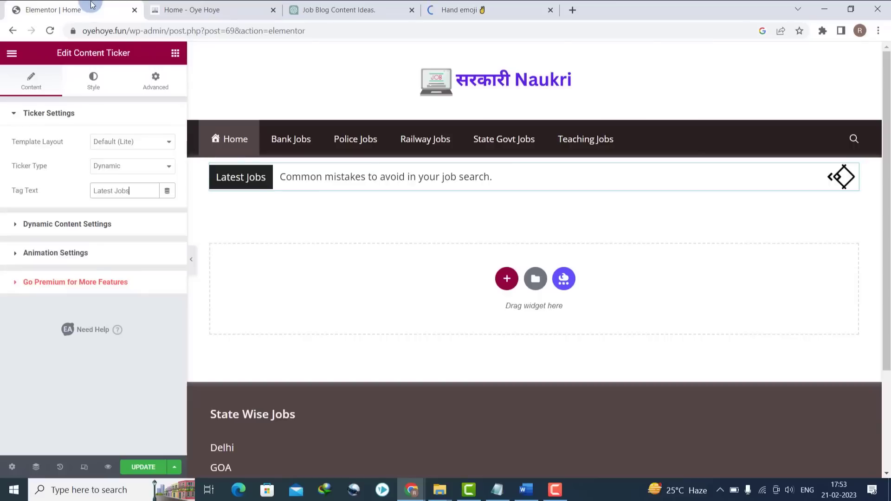
pyautogui.click(143, 193)
pyautogui.hotkey('ctrl', 'v')
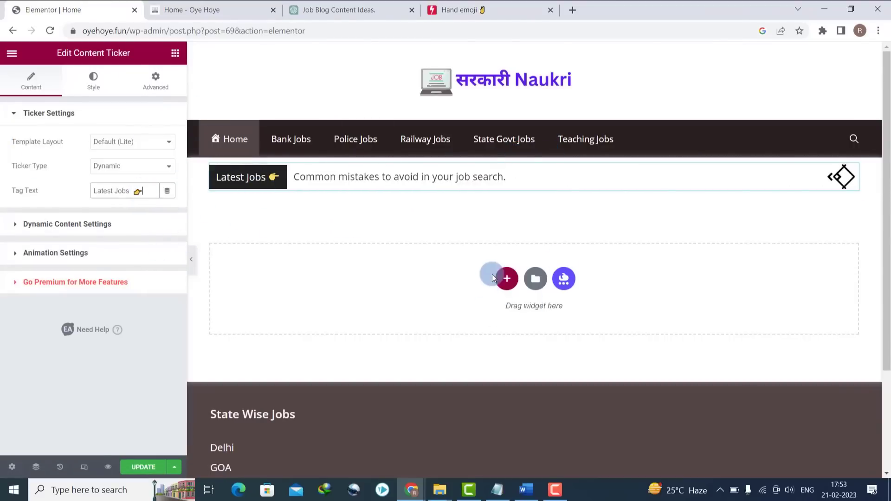
# - Add a two-column section below the ticker with a Heading widget in the left column
pyautogui.click(507, 279)
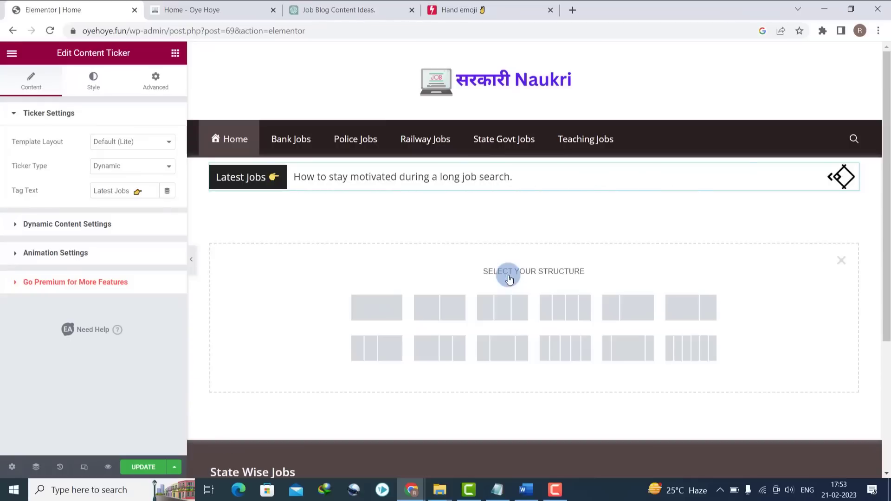
pyautogui.click(435, 312)
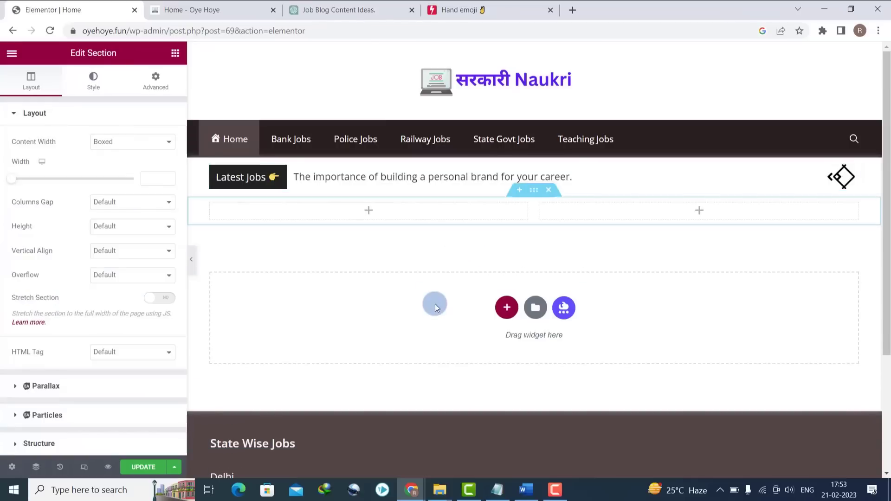
pyautogui.click(374, 212)
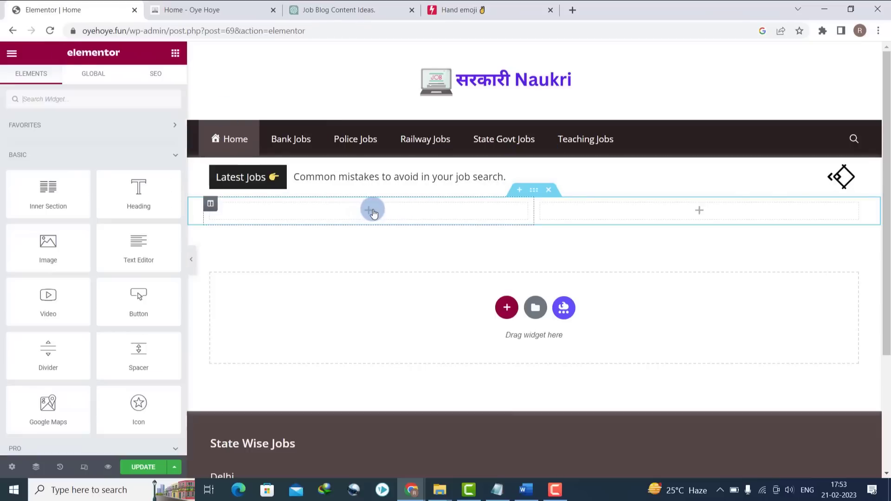
pyautogui.moveTo(139, 191); pyautogui.dragTo(353, 215)
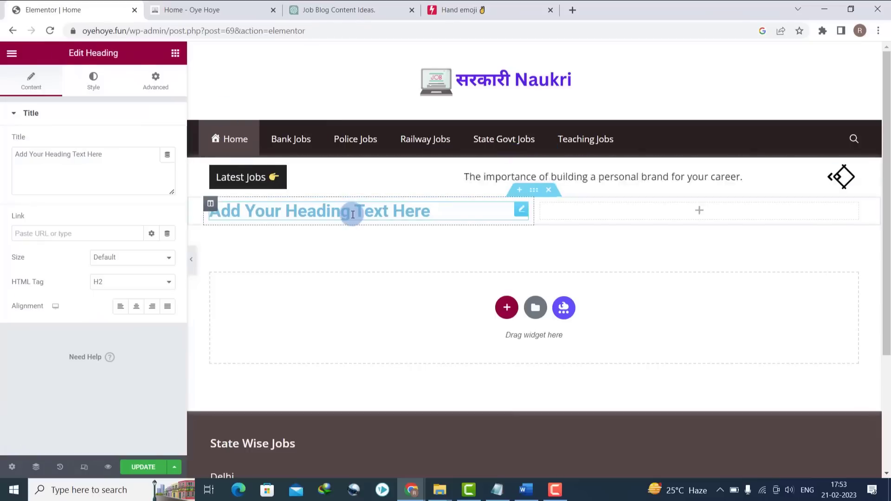
# - Change the heading text to 'Follow Us On Social Media' and centre-align it
pyautogui.tripleClick(346, 211)
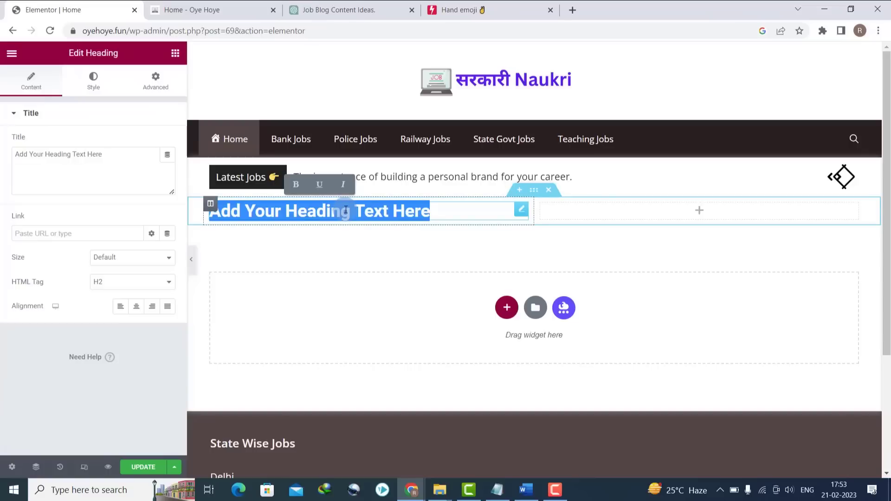
pyautogui.write('Follow Us On So')
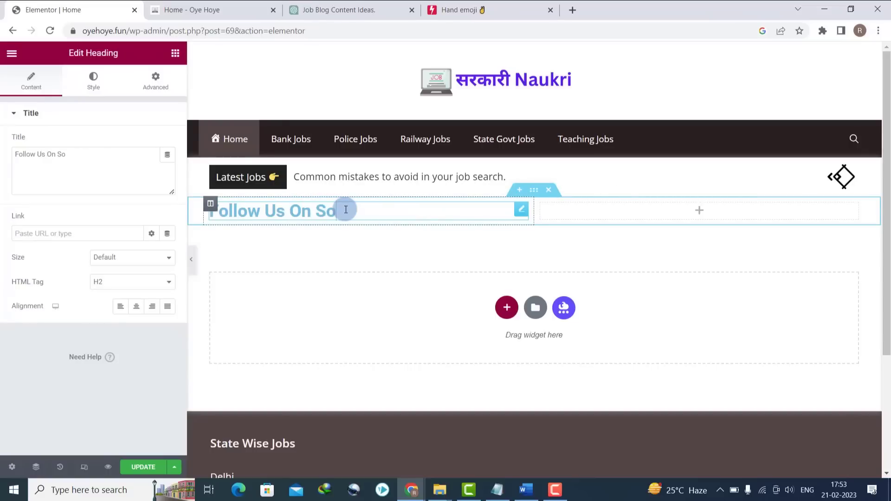
pyautogui.write('cial Media')
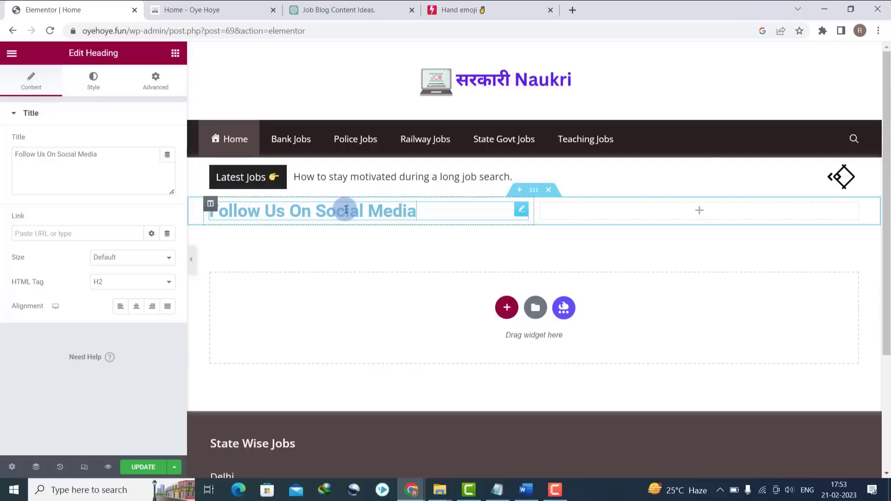
pyautogui.click(136, 307)
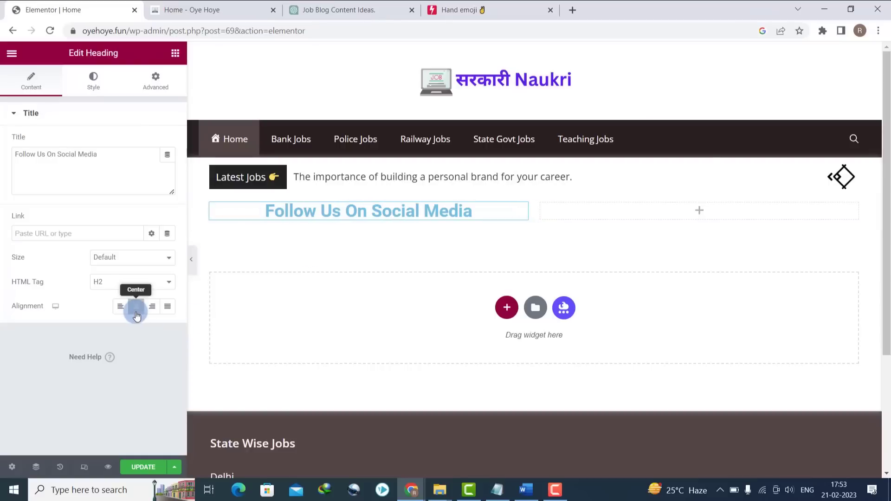
pyautogui.click(93, 81)
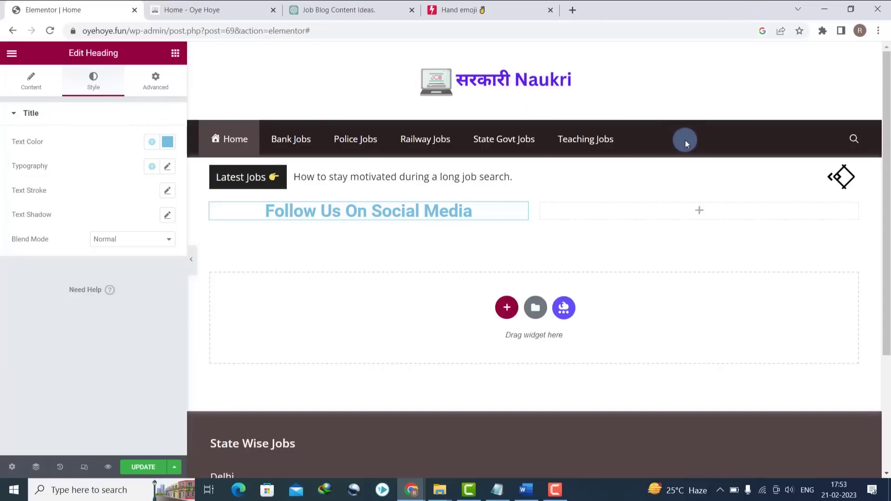
pyautogui.click(195, 9)
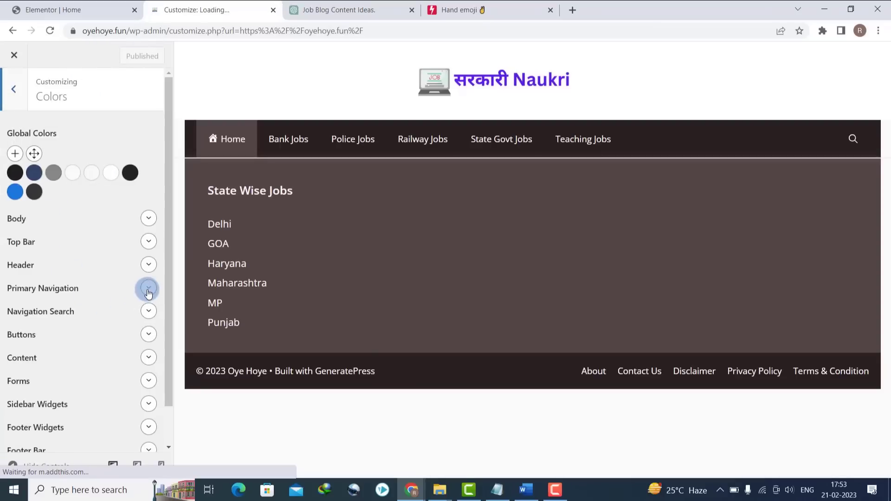
pyautogui.click(148, 290)
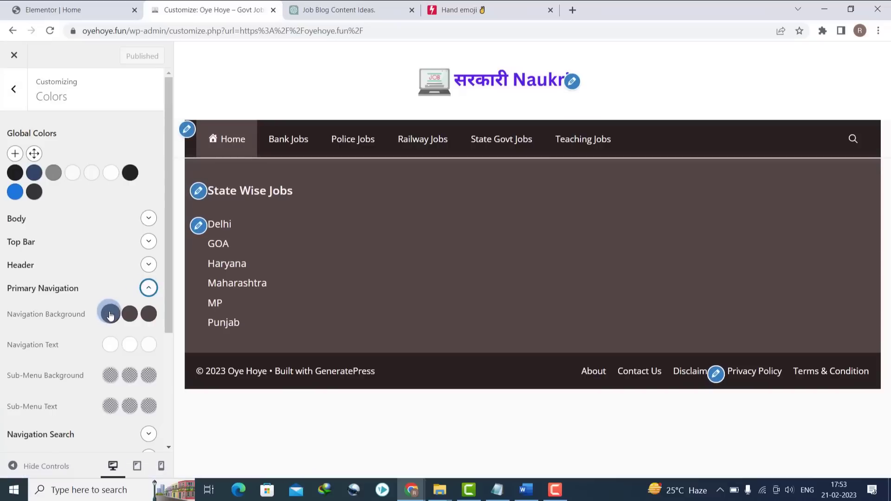
pyautogui.click(111, 315)
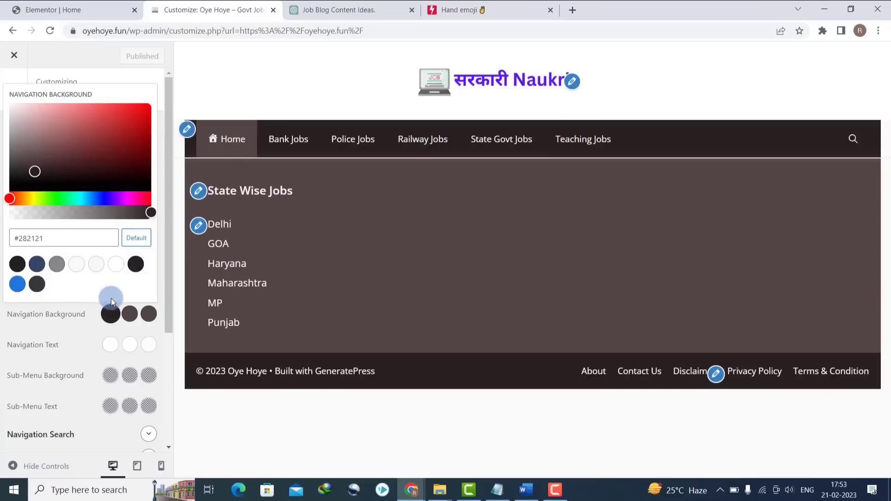
pyautogui.click(132, 315)
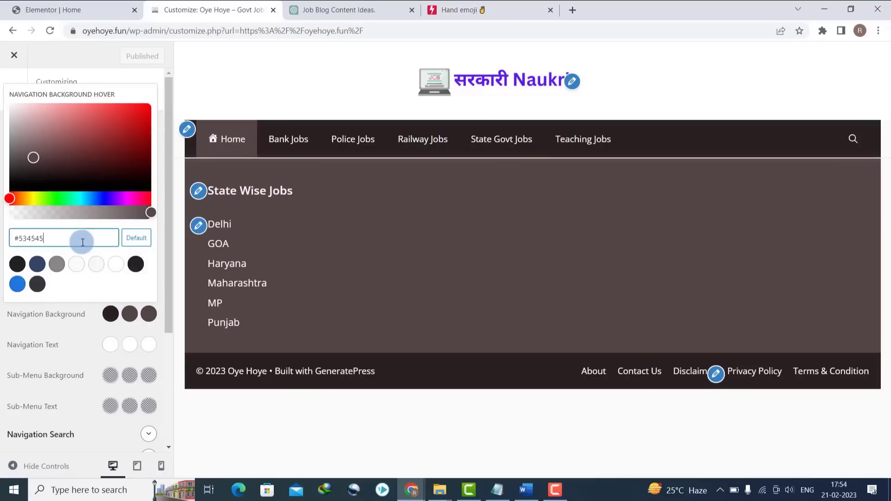
# - Set the heading's text colour to white
pyautogui.click(63, 5)
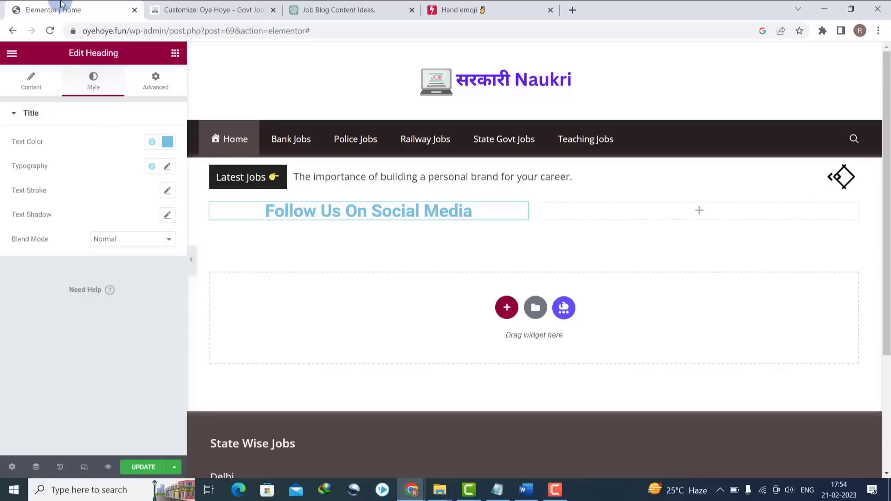
pyautogui.click(169, 142)
pyautogui.click(169, 143)
pyautogui.click(169, 141)
pyautogui.moveTo(38, 204); pyautogui.dragTo(8, 179)
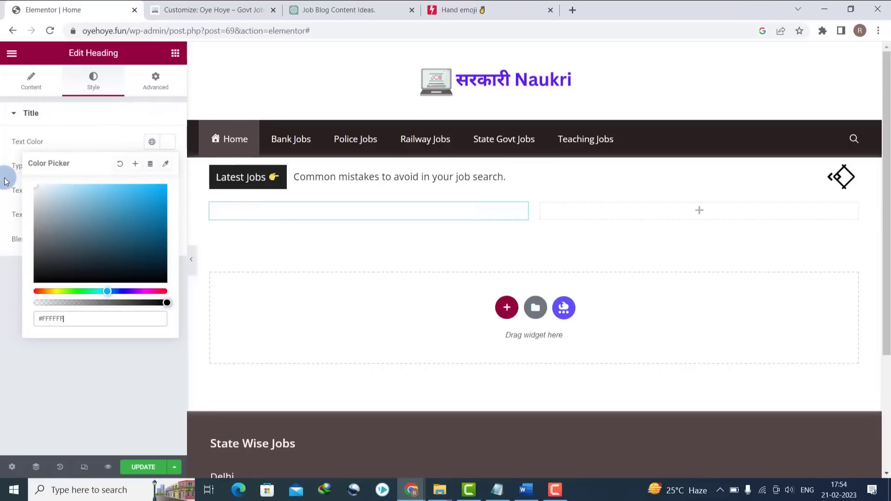
pyautogui.click(9, 284)
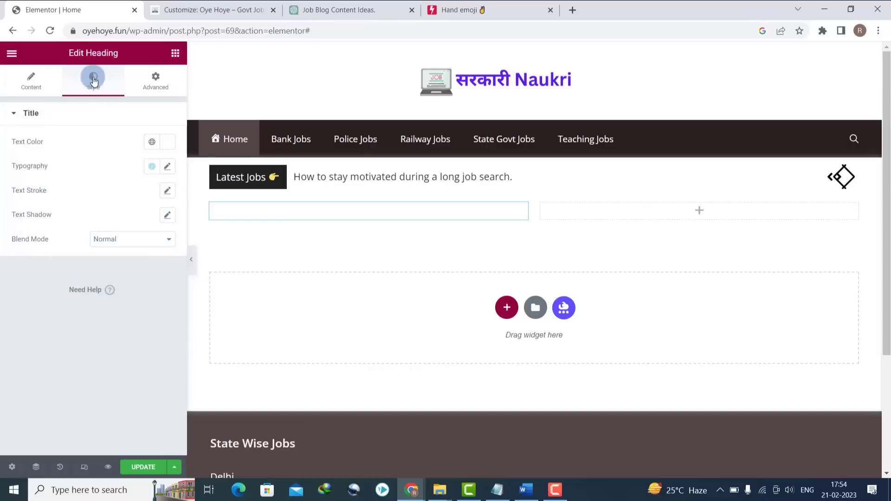
# - Give the heading a classic background in #534545
pyautogui.click(140, 88)
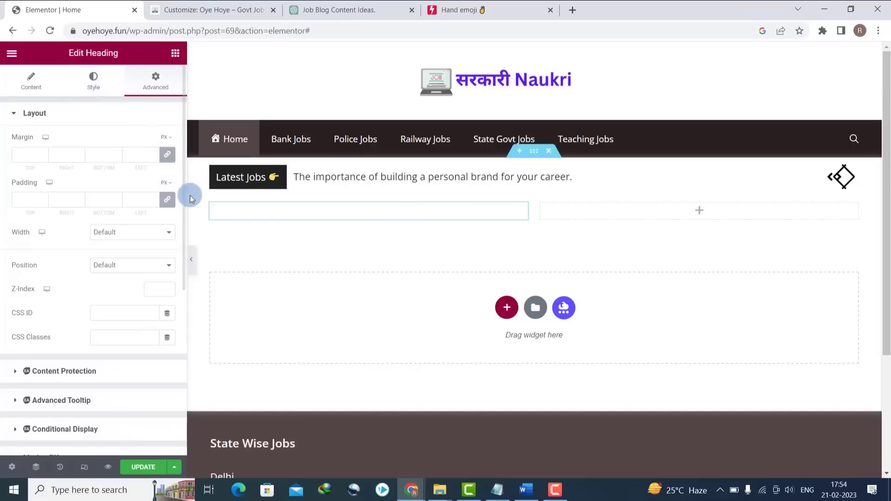
pyautogui.moveTo(182, 195); pyautogui.dragTo(179, 380)
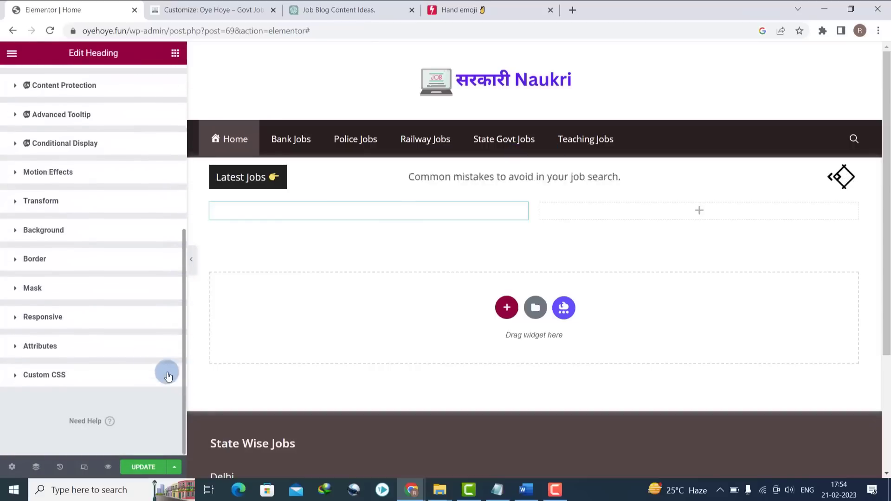
pyautogui.click(16, 237)
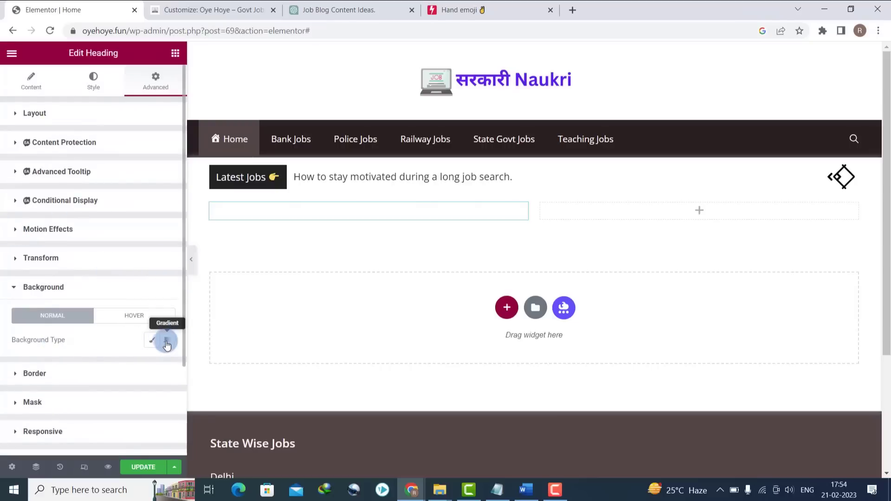
pyautogui.click(152, 342)
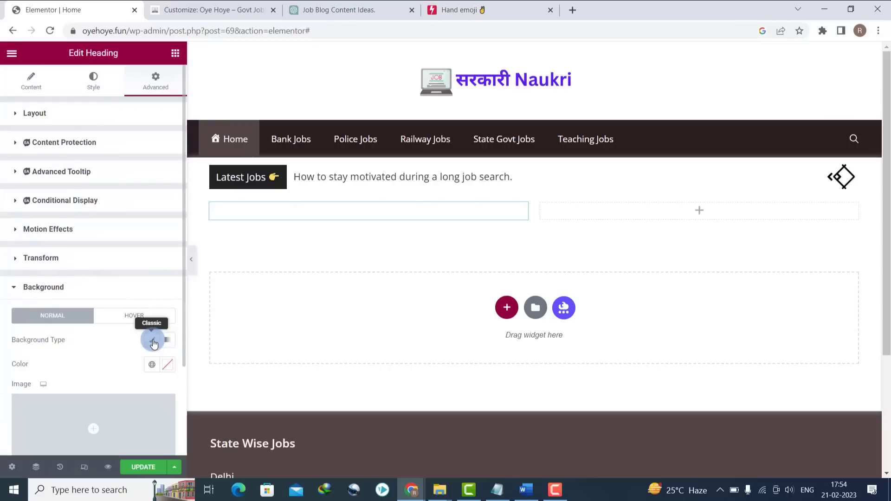
pyautogui.click(163, 366)
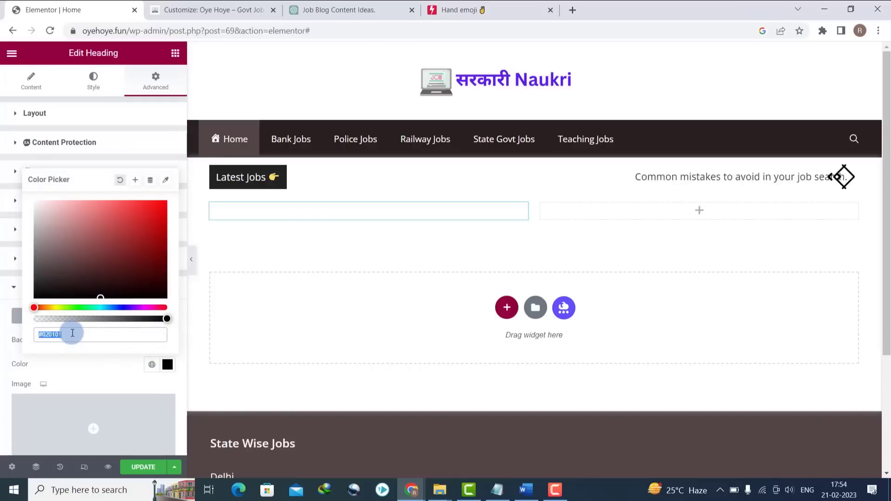
pyautogui.write('#534545')
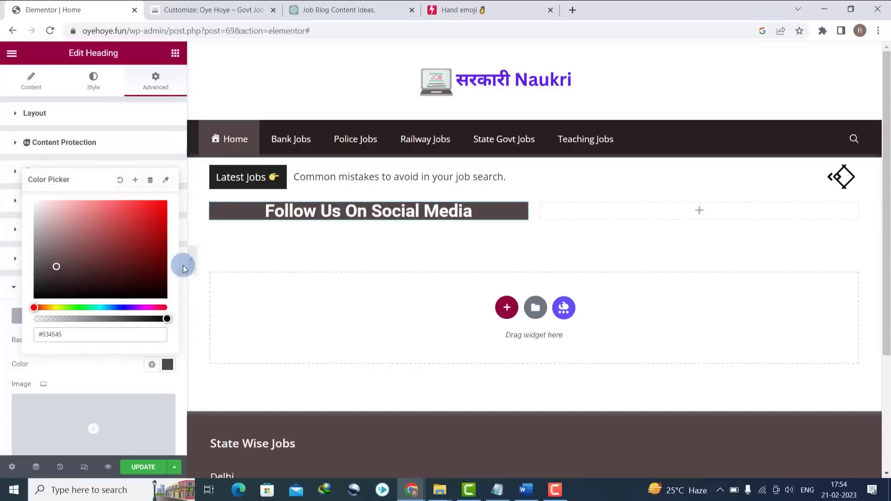
pyautogui.click(167, 141)
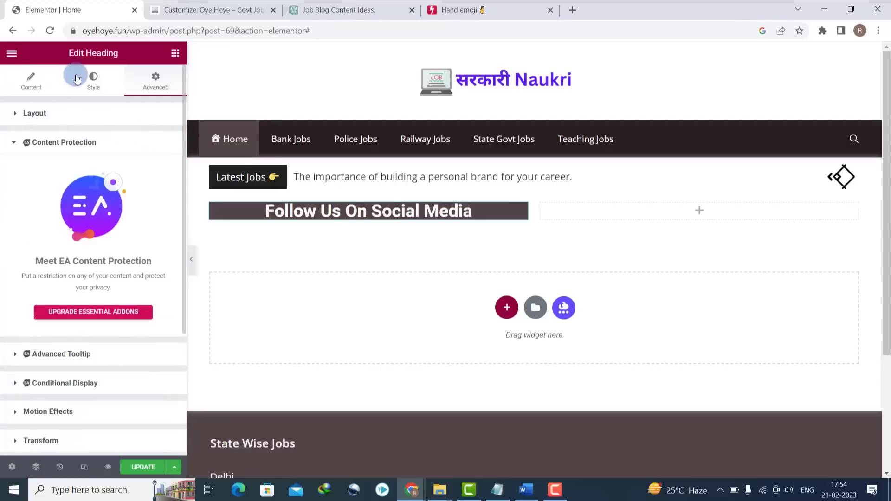
# - Set the heading's HTML tag to H2 and its padding to 10 px on all sides
pyautogui.click(35, 79)
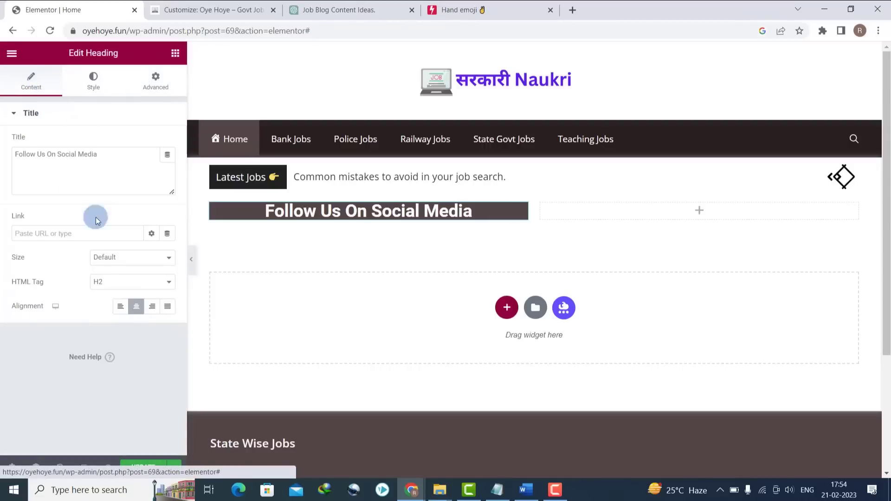
pyautogui.click(115, 283)
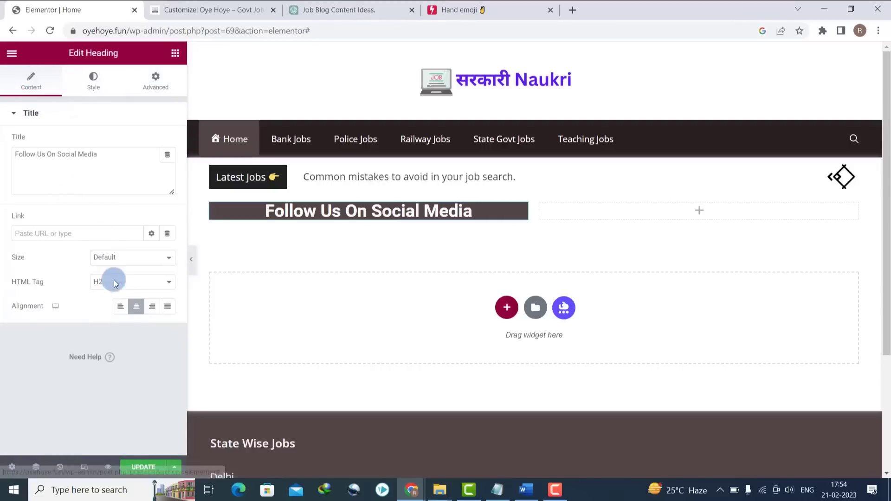
pyautogui.click(115, 313)
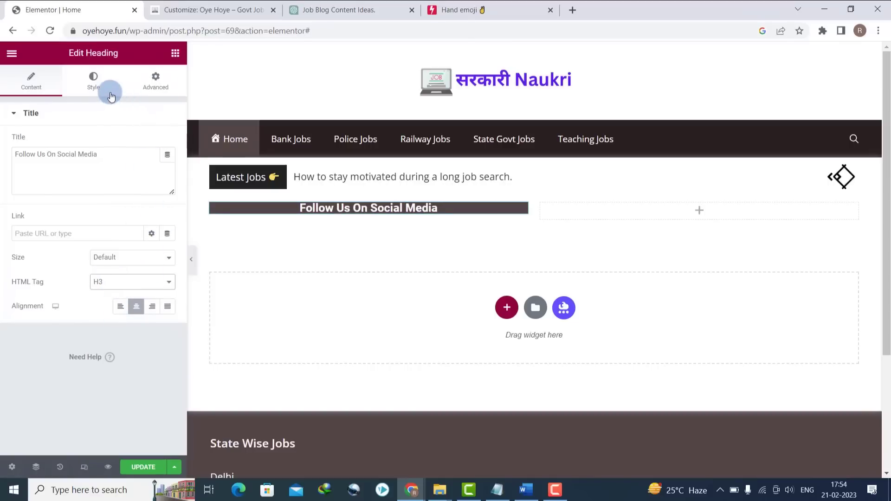
pyautogui.click(108, 285)
pyautogui.click(107, 303)
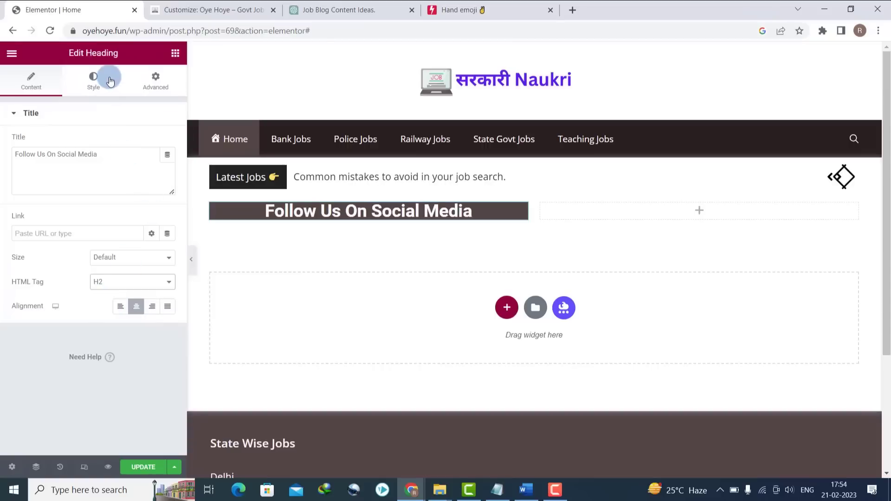
pyautogui.click(158, 84)
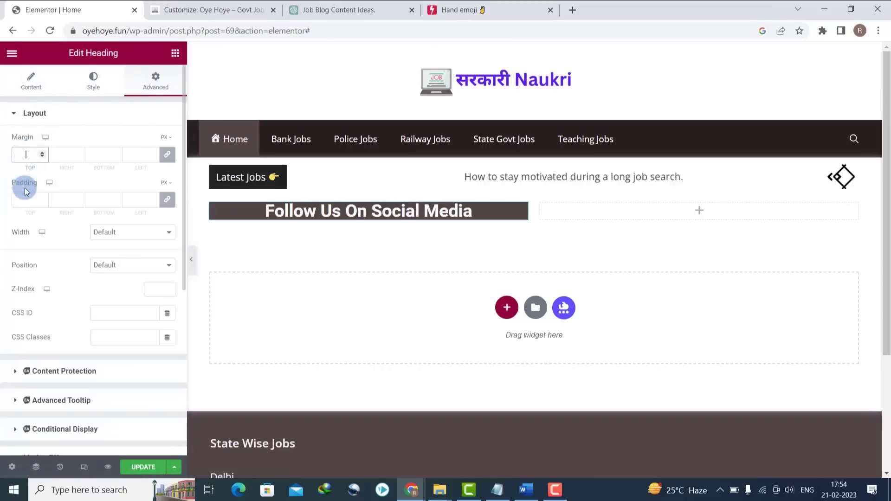
pyautogui.write('10')
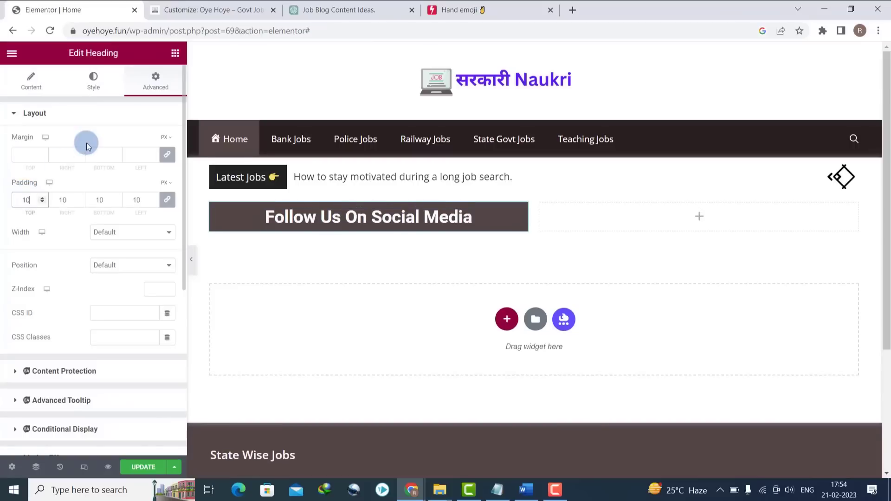
pyautogui.click(32, 79)
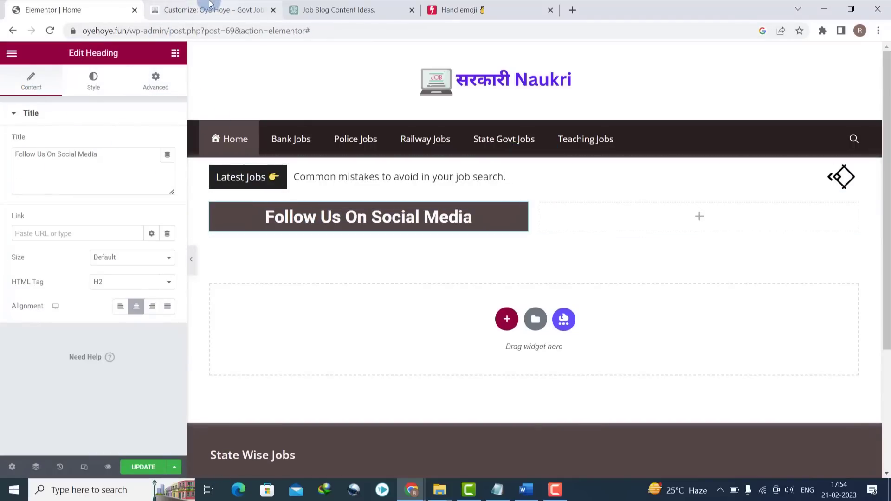
# - Copy the pointing-hand emoji and paste it after the 'Follow Us On Social Media' title
pyautogui.click(459, 9)
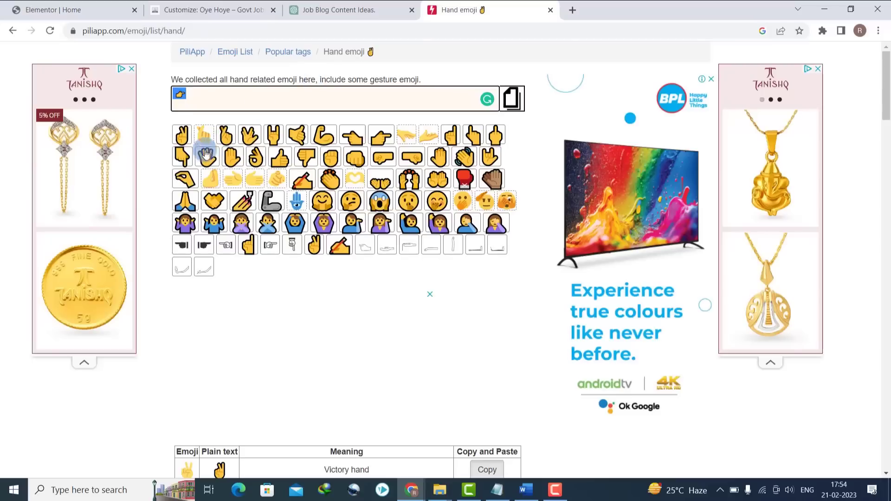
pyautogui.rightClick(179, 92)
pyautogui.click(204, 133)
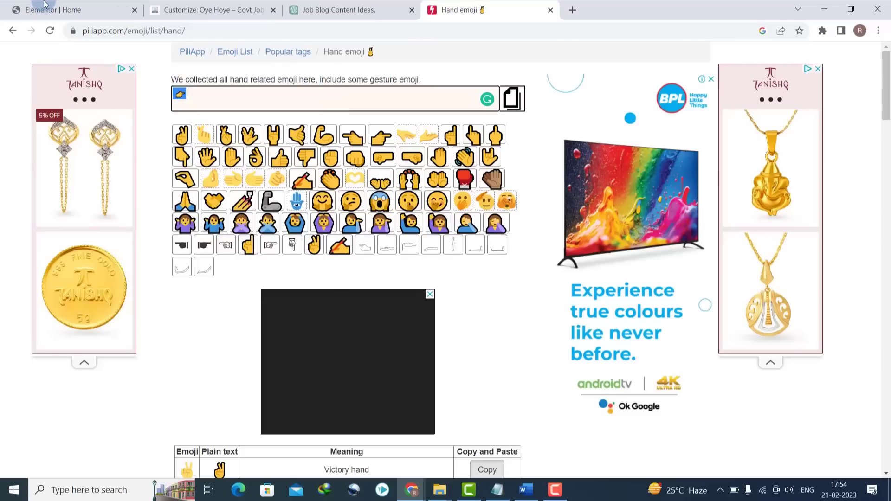
pyautogui.click(45, 6)
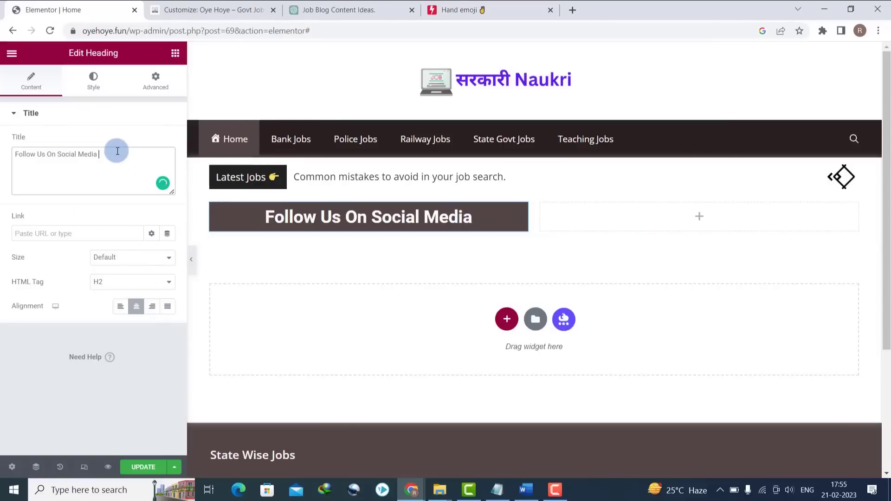
pyautogui.hotkey('ctrl', 'v')
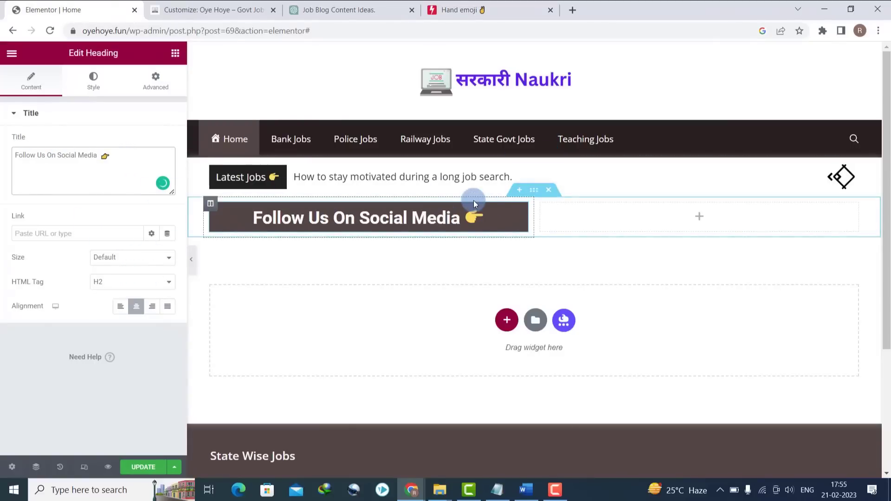
# - Round the heading's border corners with a 20 px radius
pyautogui.click(153, 87)
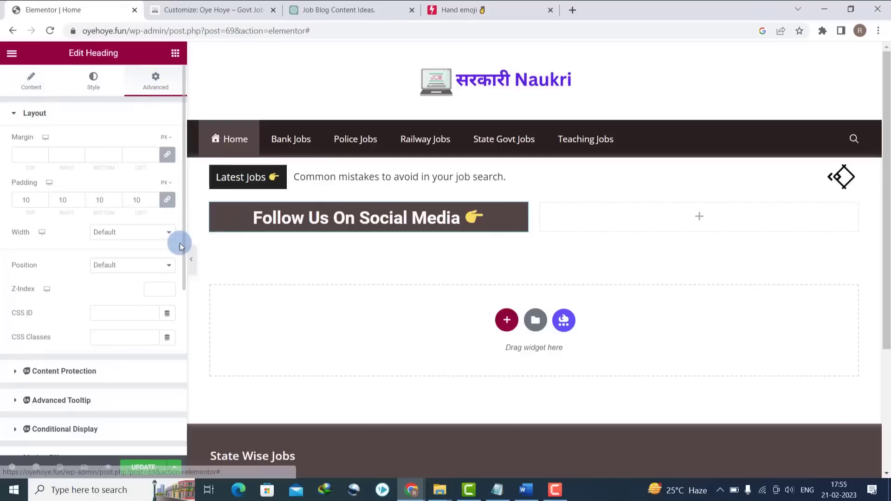
pyautogui.moveTo(182, 253); pyautogui.dragTo(173, 405)
pyautogui.click(21, 292)
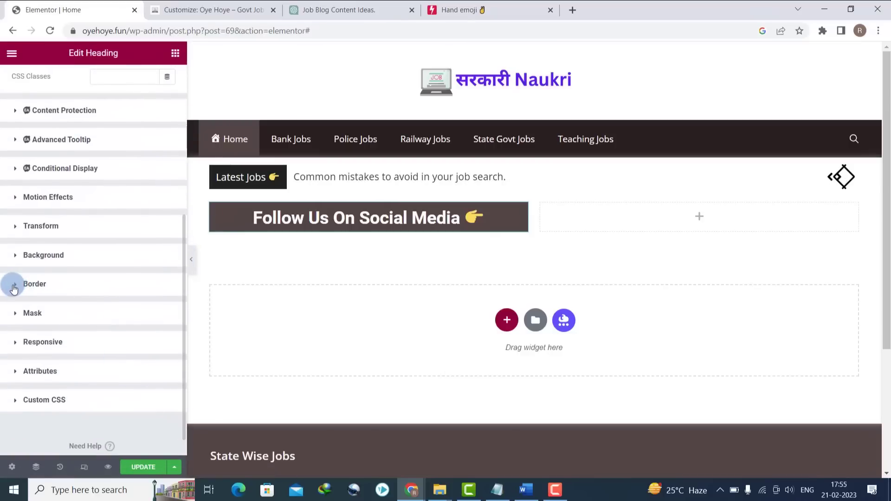
pyautogui.click(59, 346)
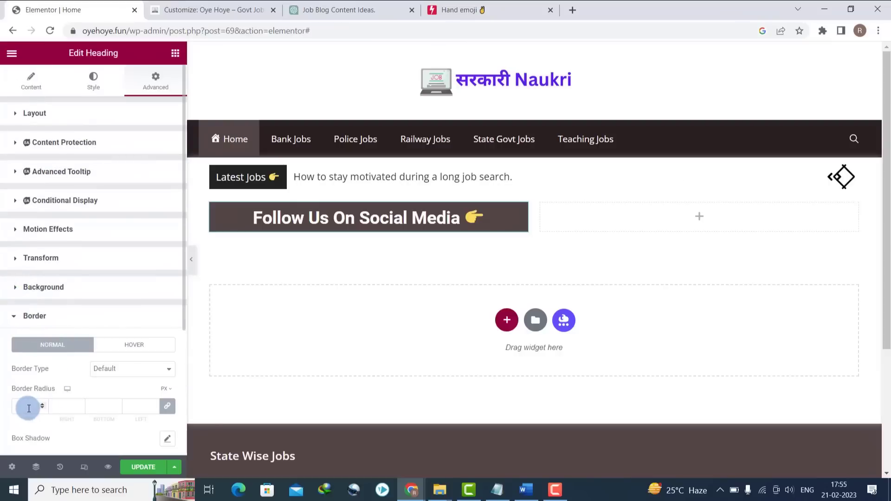
pyautogui.write('20')
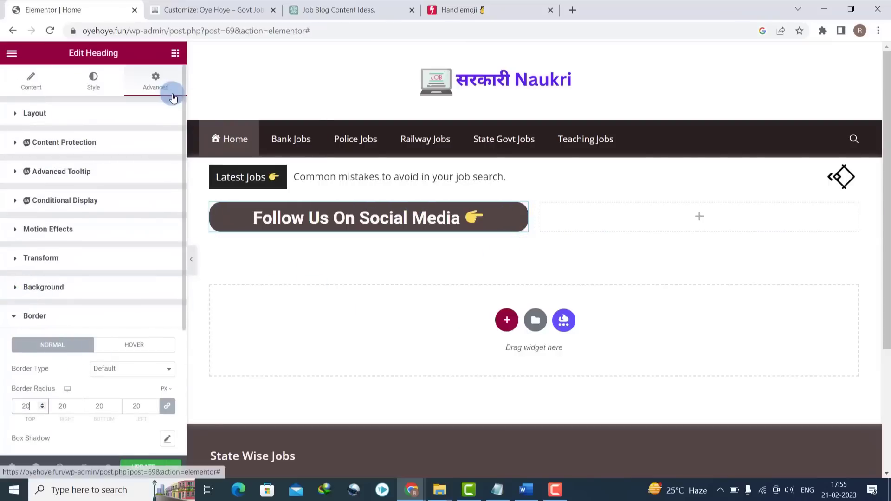
pyautogui.click(697, 216)
# - Put a circle-shaped Social Icons widget in the right column and add a fourth icon item
pyautogui.click(62, 99)
pyautogui.write('social')
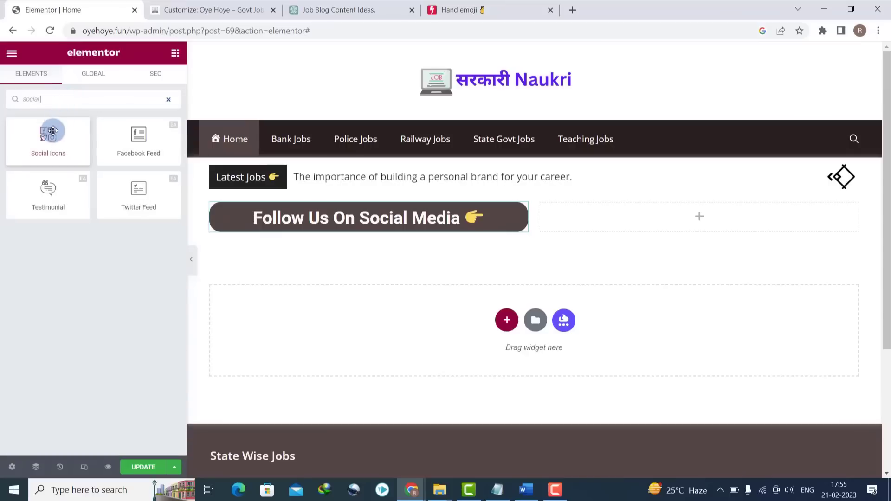
pyautogui.moveTo(52, 135); pyautogui.dragTo(693, 214)
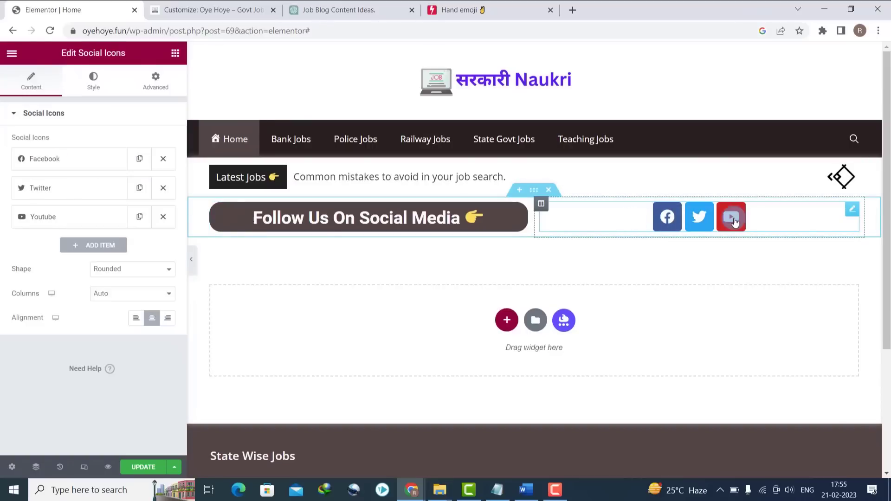
pyautogui.click(168, 271)
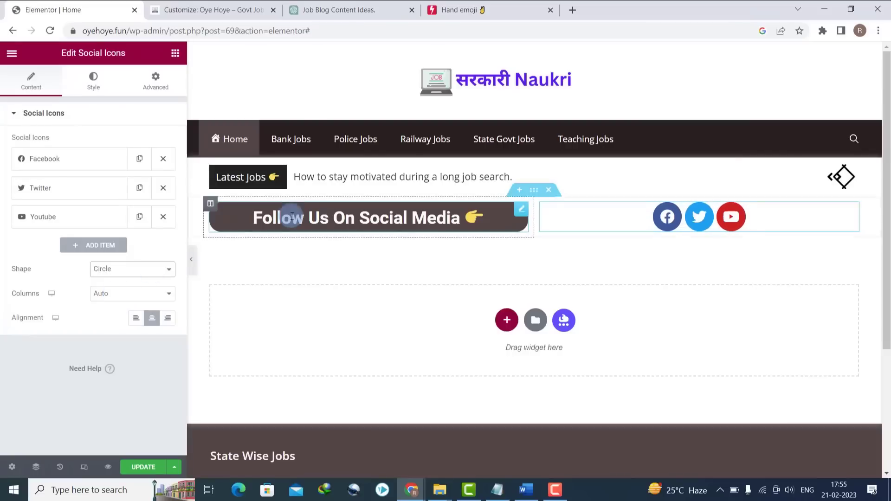
pyautogui.click(102, 246)
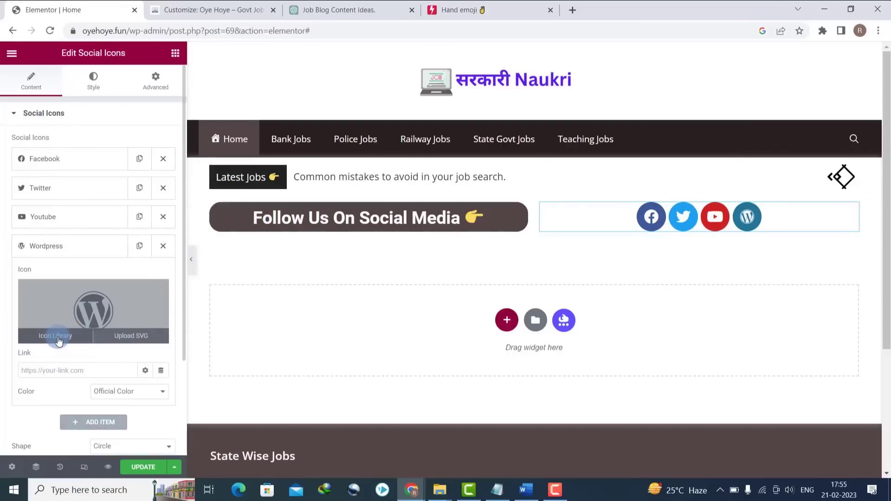
pyautogui.click(58, 341)
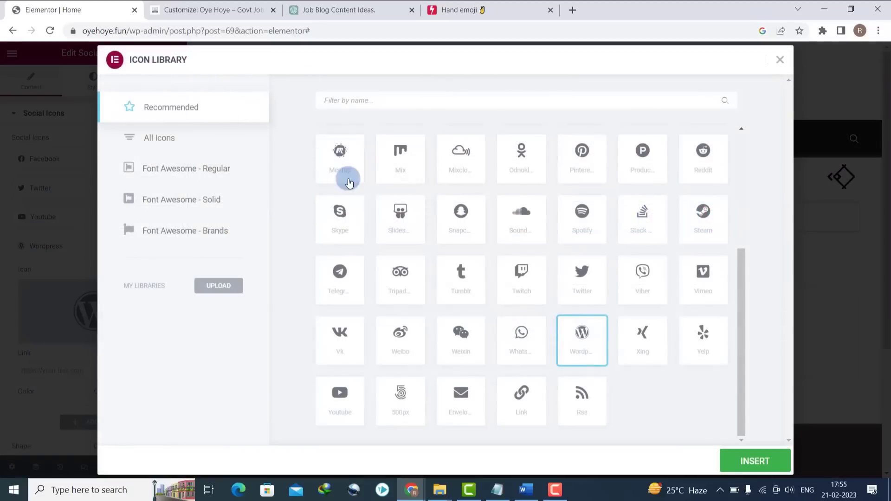
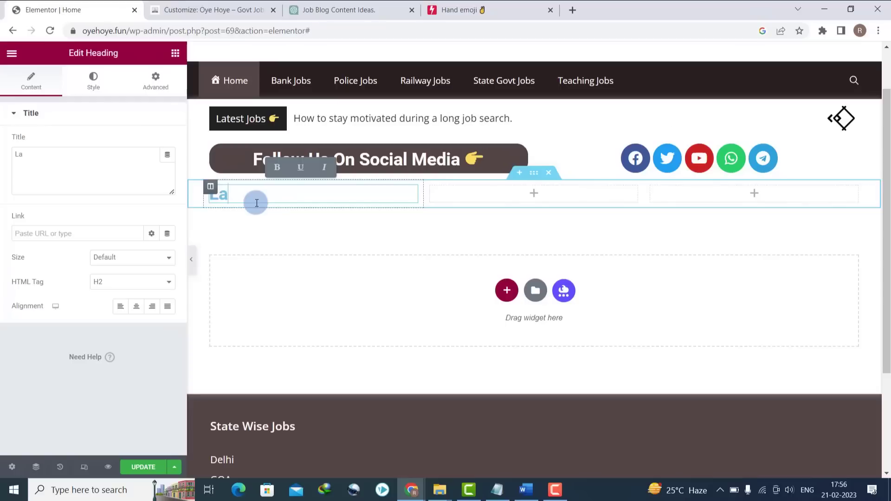
# - Title the first column's heading 'Teaching Jobs' and centre-align it
pyautogui.write('Teaching Jobs')
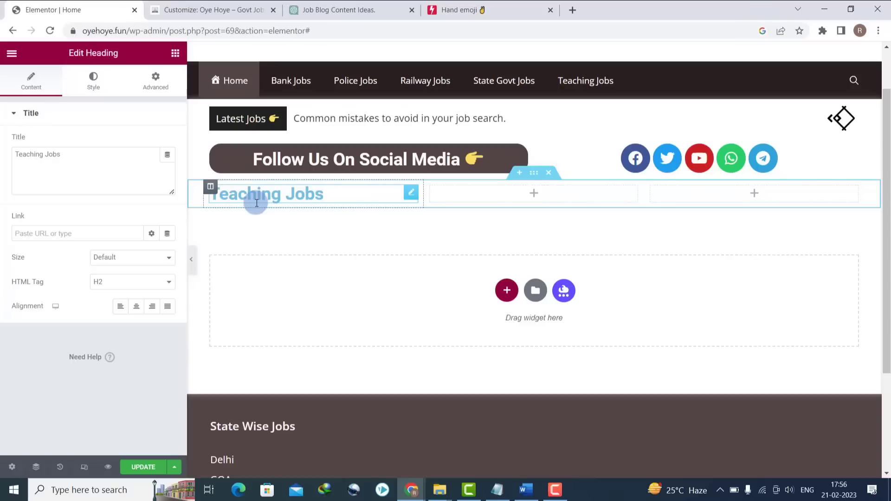
pyautogui.click(146, 306)
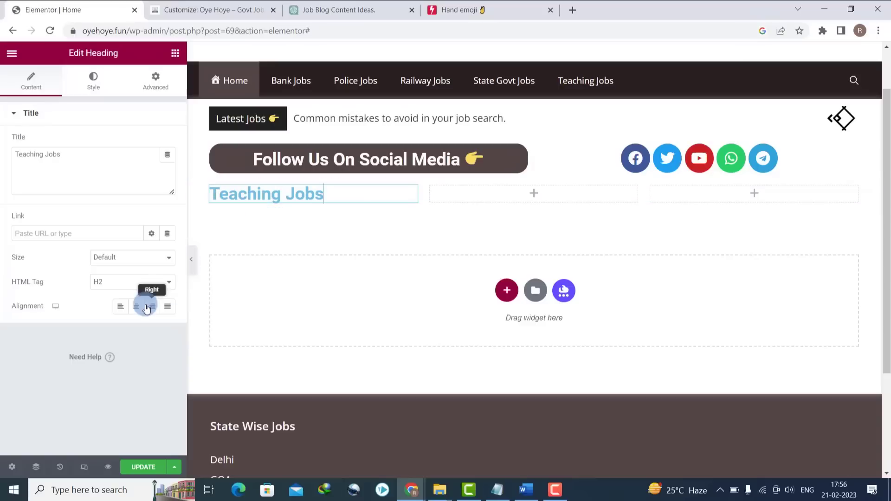
pyautogui.click(139, 308)
pyautogui.click(129, 149)
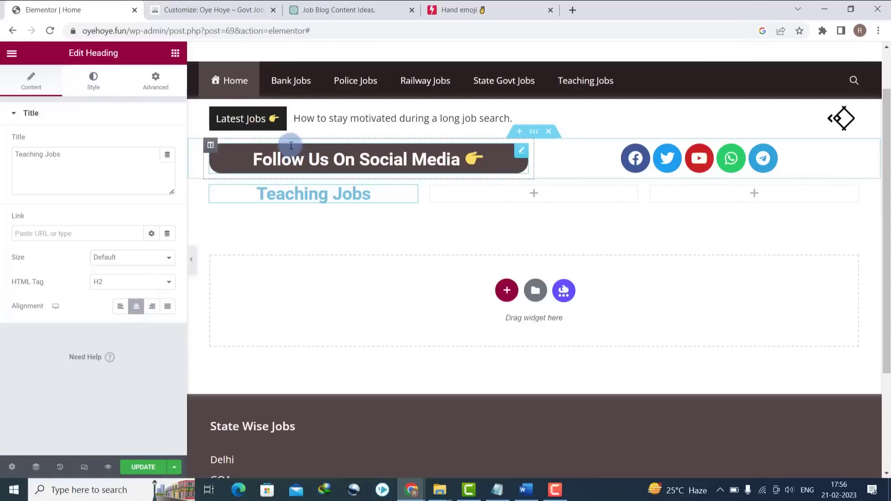
# - Look up the navigation background hex colour in the site Customizer, then return to Elementor
pyautogui.click(214, 6)
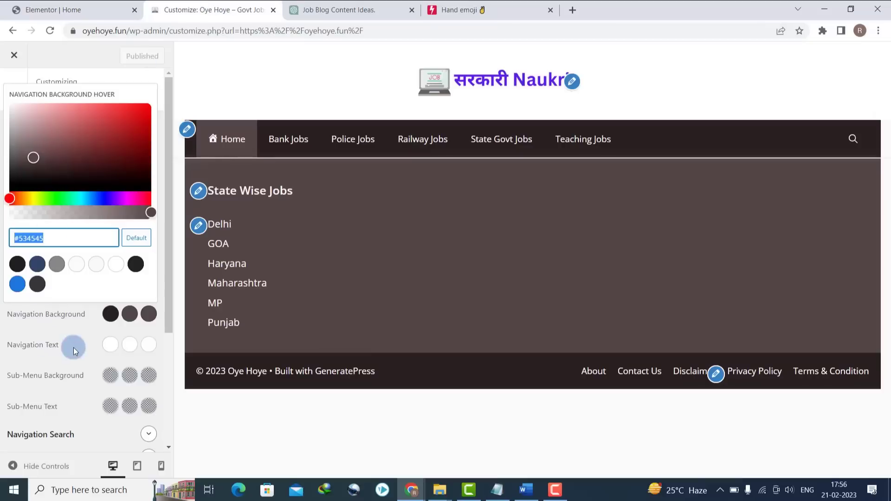
pyautogui.click(112, 313)
pyautogui.click(97, 238)
pyautogui.hotkey('ctrl', 'c')
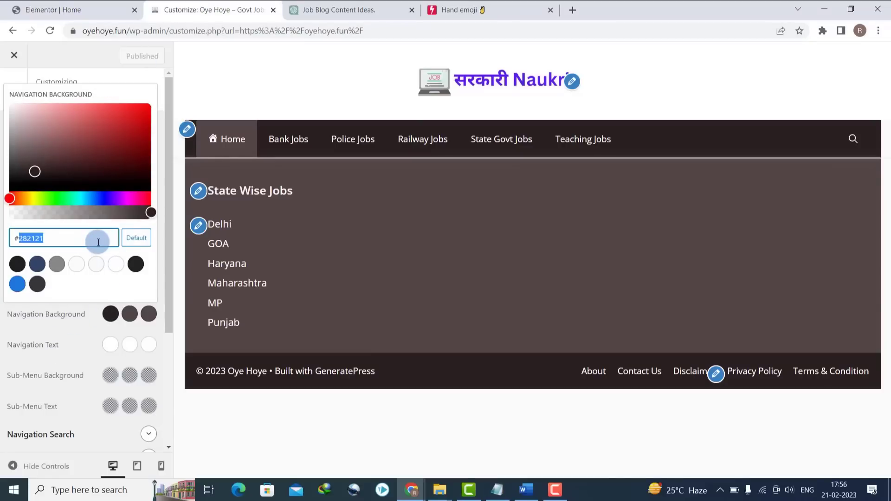
pyautogui.click(59, 2)
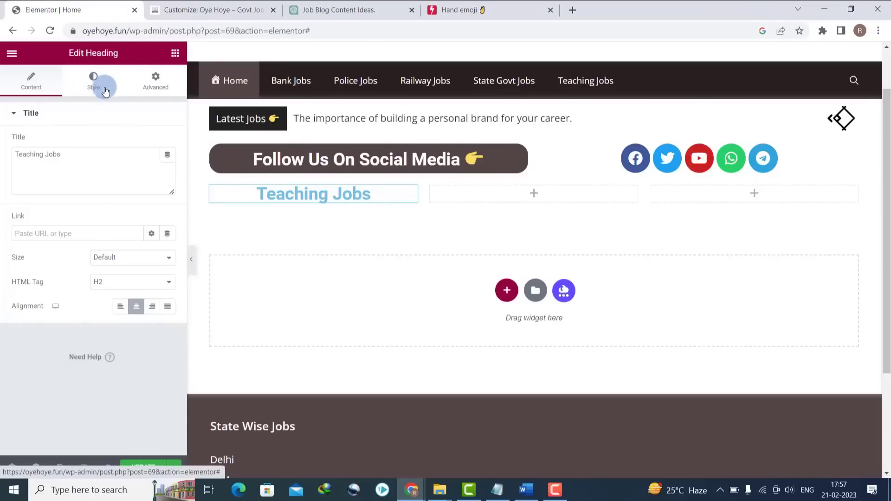
# - Set the Teaching Jobs heading text colour to #FFFFFF
pyautogui.click(93, 80)
pyautogui.click(167, 144)
pyautogui.write('#ffffff')
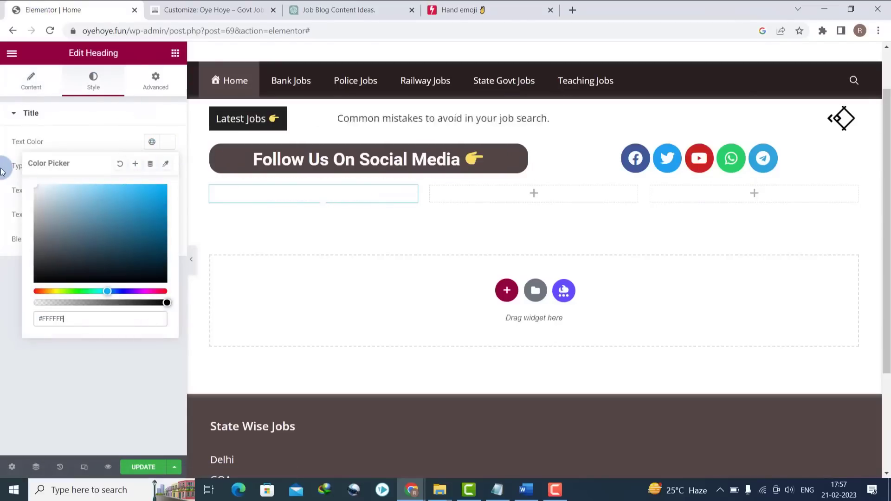
pyautogui.click(14, 324)
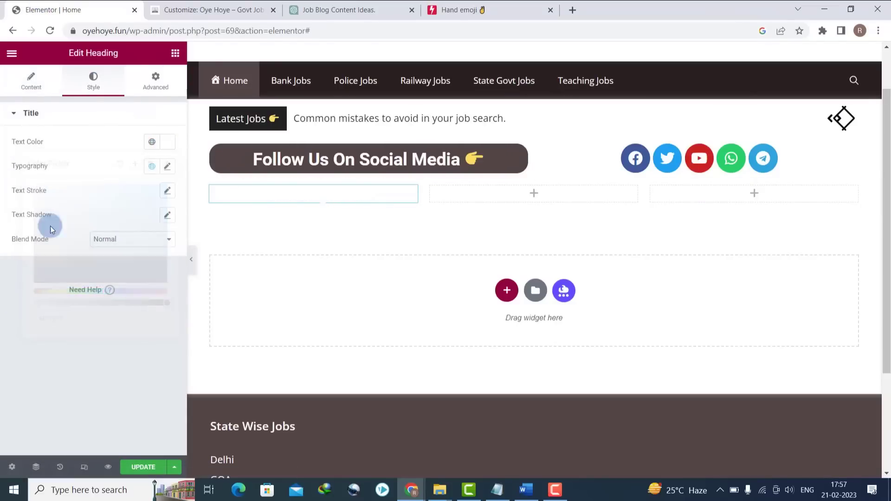
# - Give the heading a Classic solid background of #282121
pyautogui.click(155, 85)
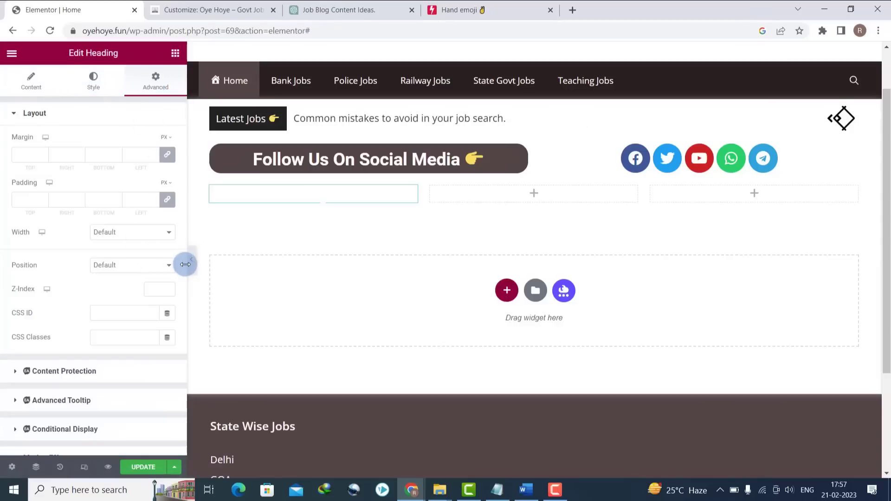
pyautogui.moveTo(183, 270); pyautogui.dragTo(179, 395)
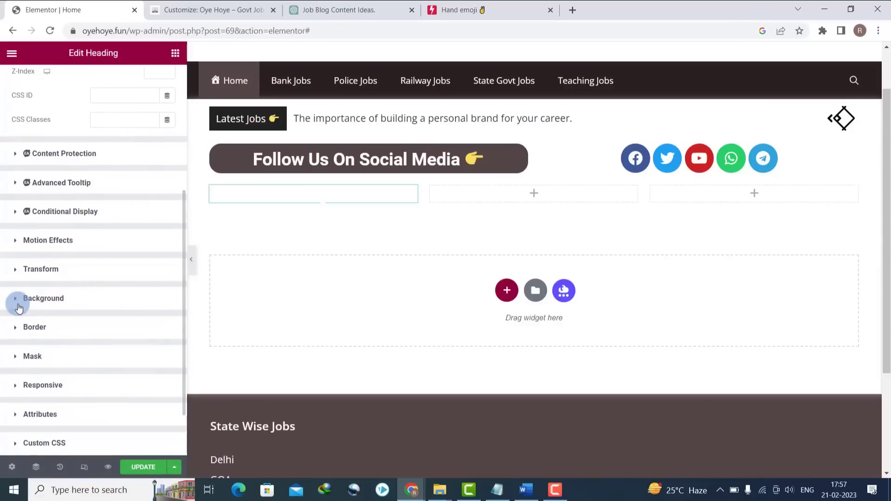
pyautogui.click(15, 301)
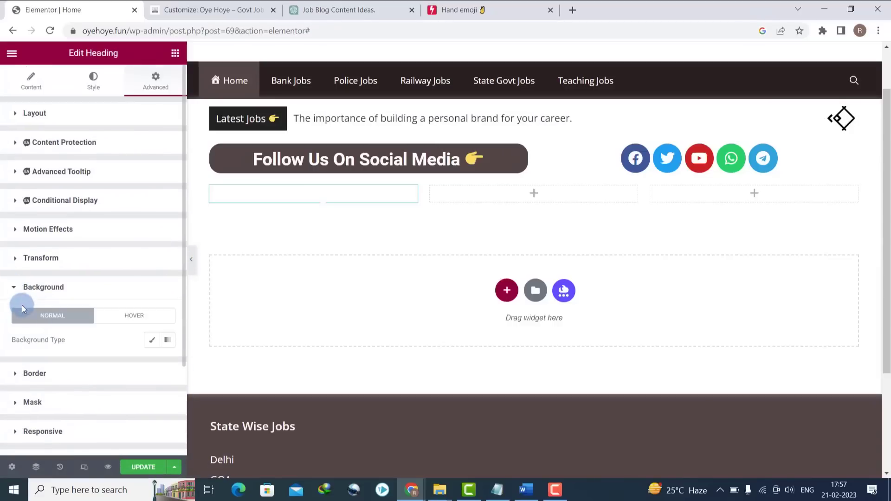
pyautogui.click(151, 343)
pyautogui.click(158, 367)
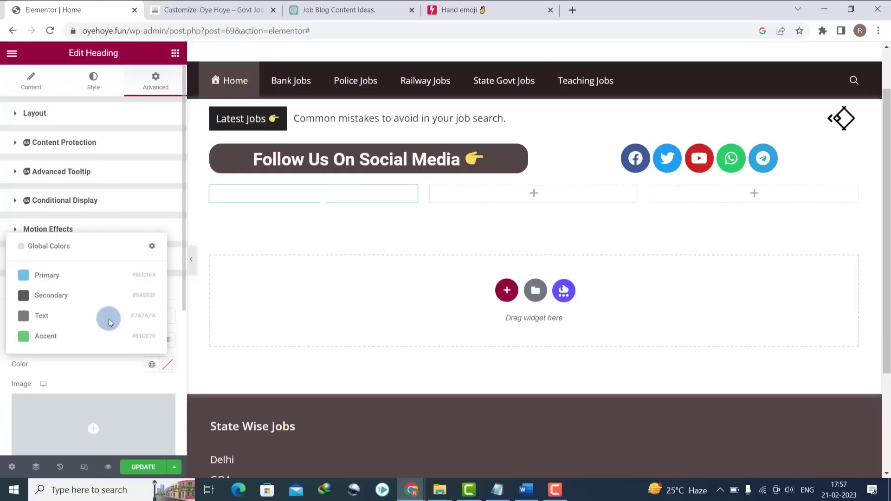
pyautogui.click(168, 367)
pyautogui.click(119, 337)
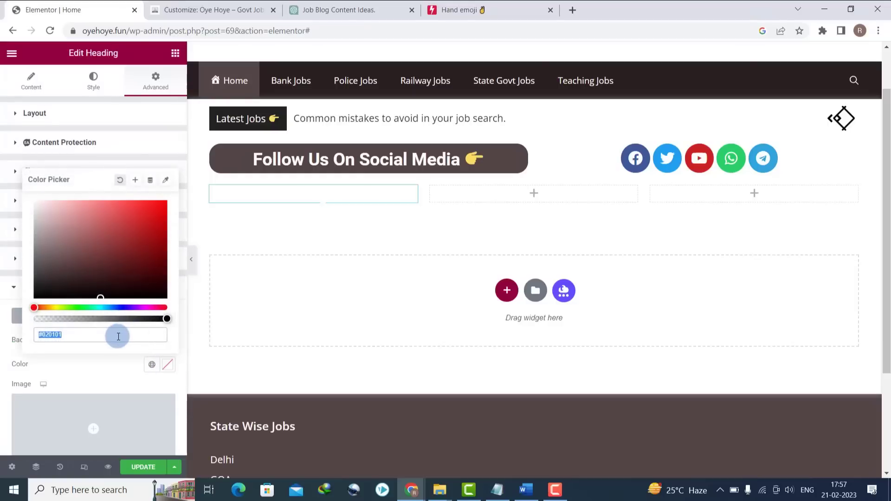
pyautogui.moveTo(105, 281); pyautogui.dragTo(102, 264)
pyautogui.tripleClick(89, 338)
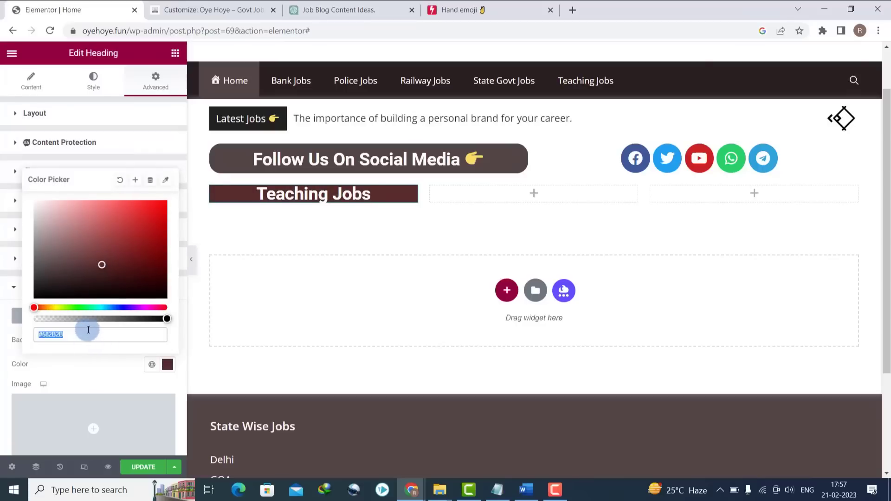
pyautogui.hotkey('ctrl', 'v')
pyautogui.click(110, 382)
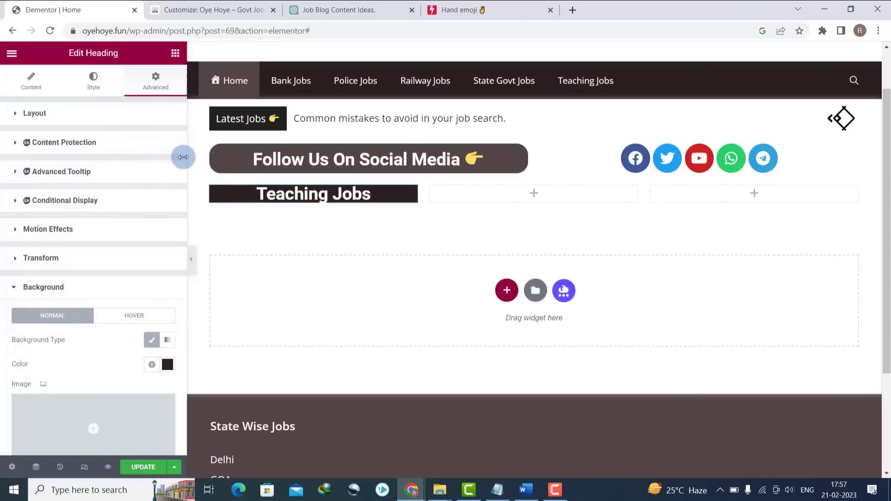
# - Give the heading 10 px padding and a 12 px border radius
pyautogui.moveTo(182, 160); pyautogui.dragTo(97, 65)
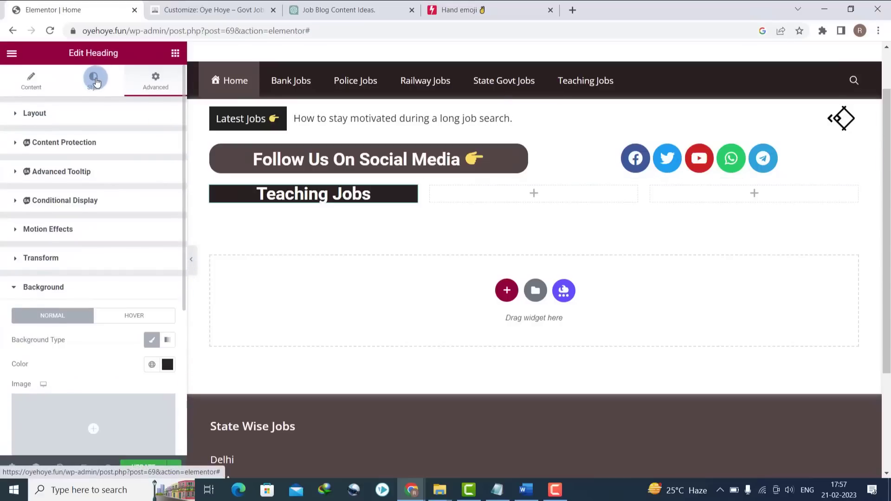
pyautogui.click(92, 93)
pyautogui.click(154, 82)
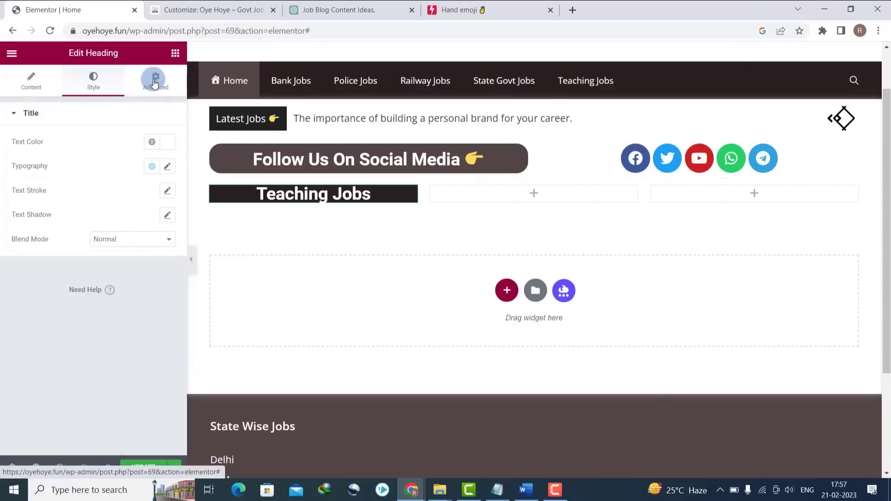
pyautogui.click(29, 198)
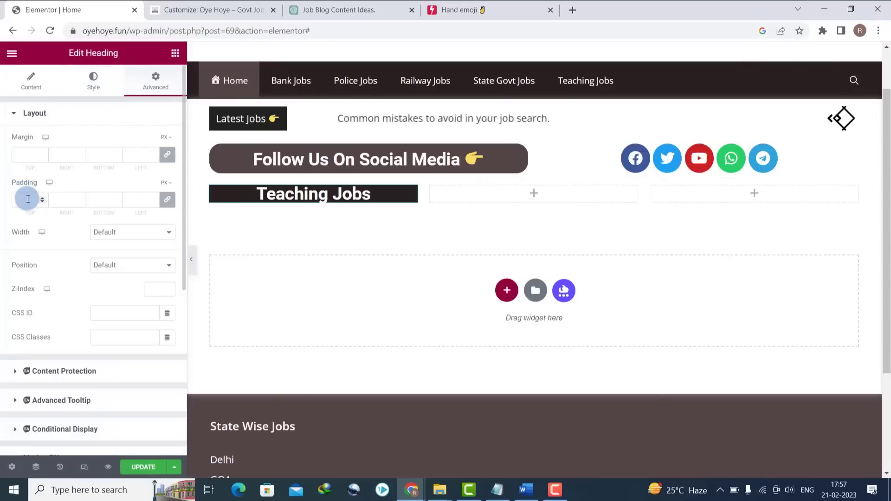
pyautogui.write('10')
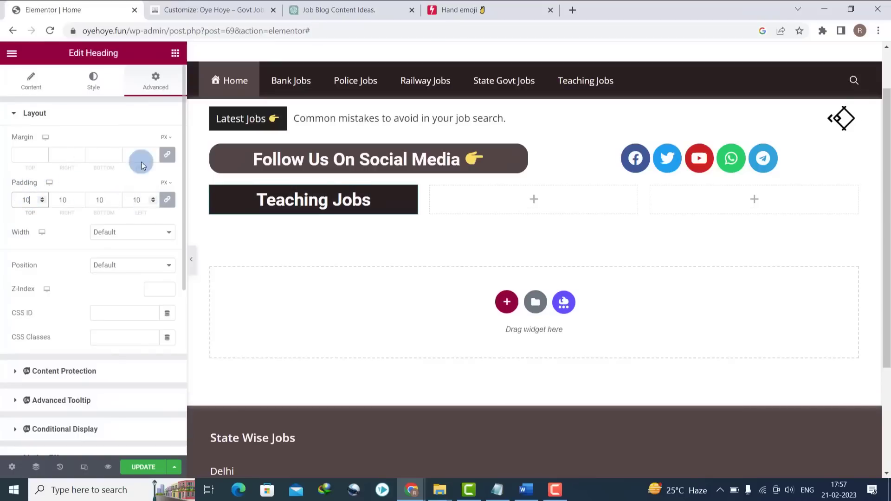
pyautogui.scroll(-5, 183, 296)
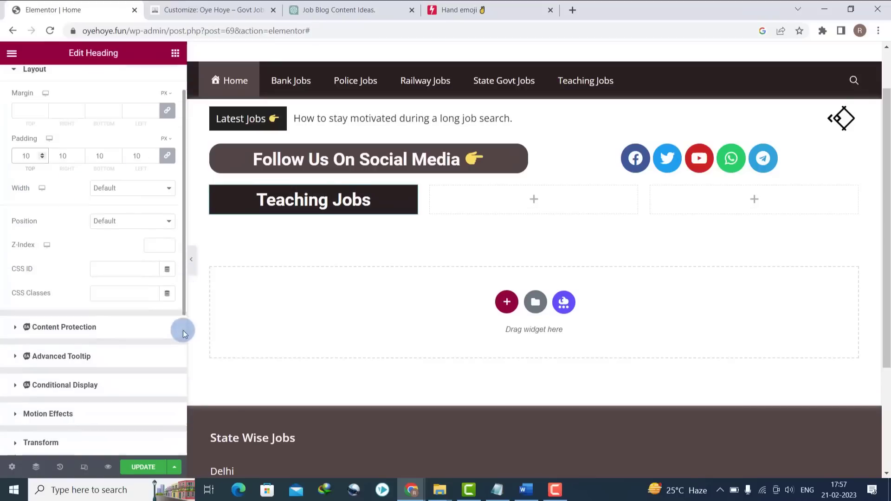
pyautogui.scroll(1, 79, 356)
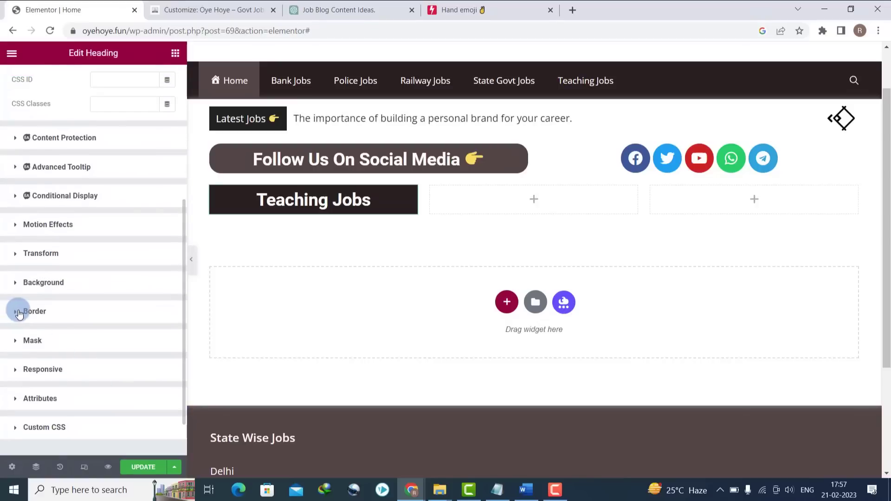
pyautogui.click(19, 313)
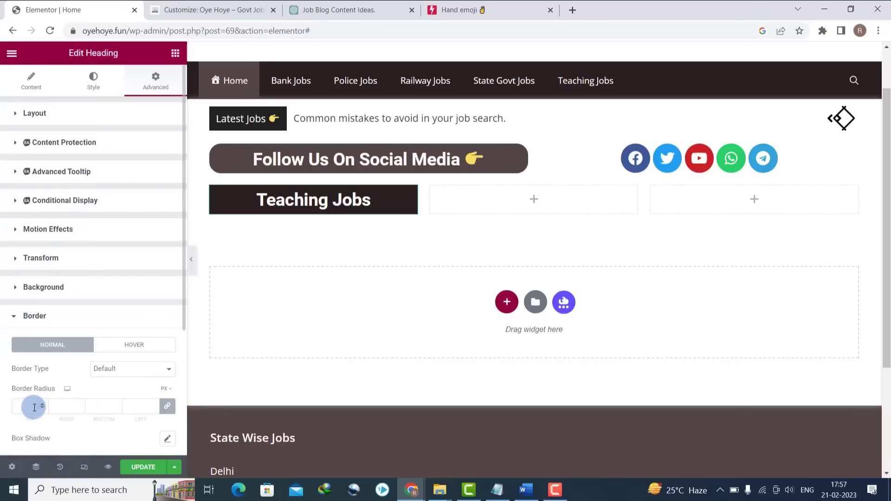
pyautogui.write('10')
pyautogui.click(361, 263)
pyautogui.press('BackSpace')
pyautogui.write('2')
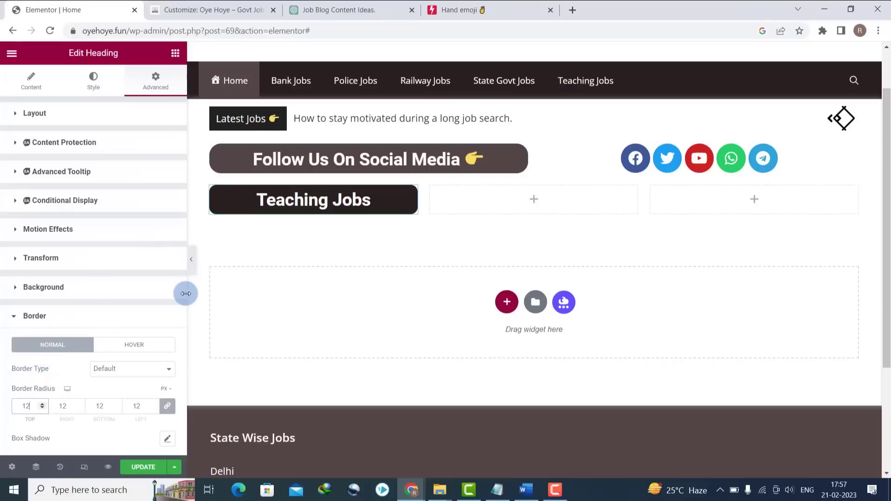
pyautogui.click(272, 200)
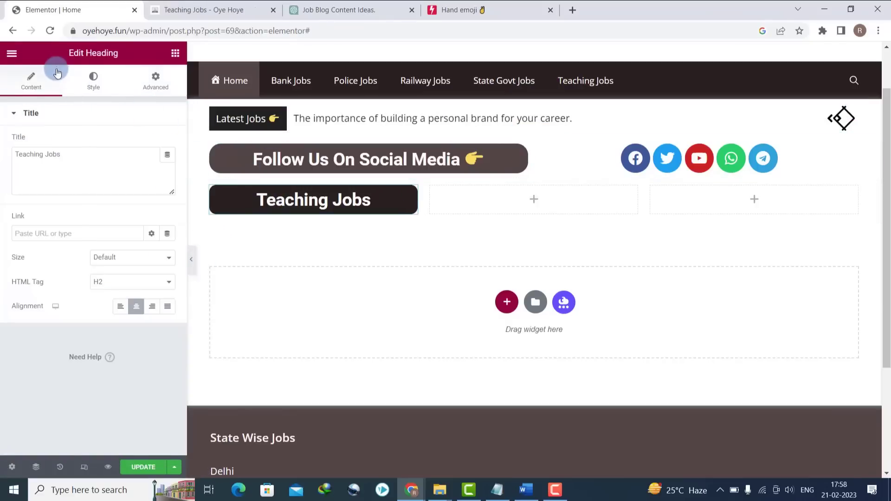
# - Add a Text Editor widget beneath the Teaching Jobs heading
pyautogui.click(176, 55)
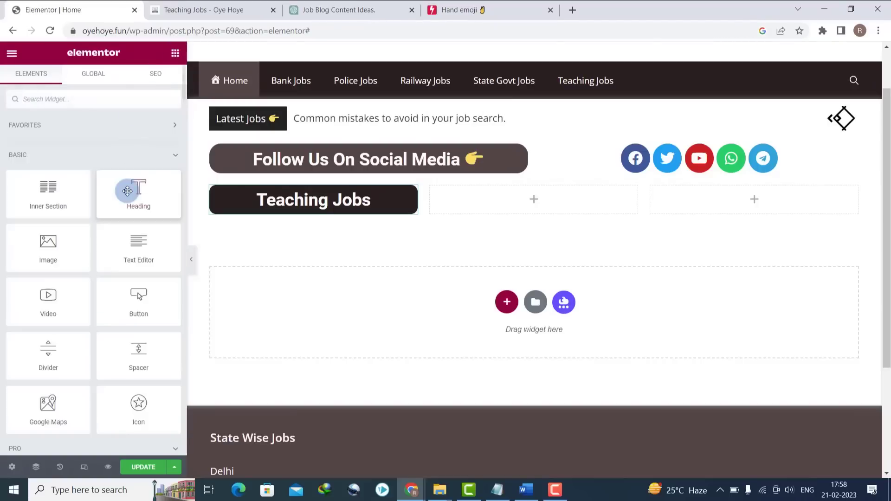
pyautogui.moveTo(141, 253); pyautogui.dragTo(303, 213)
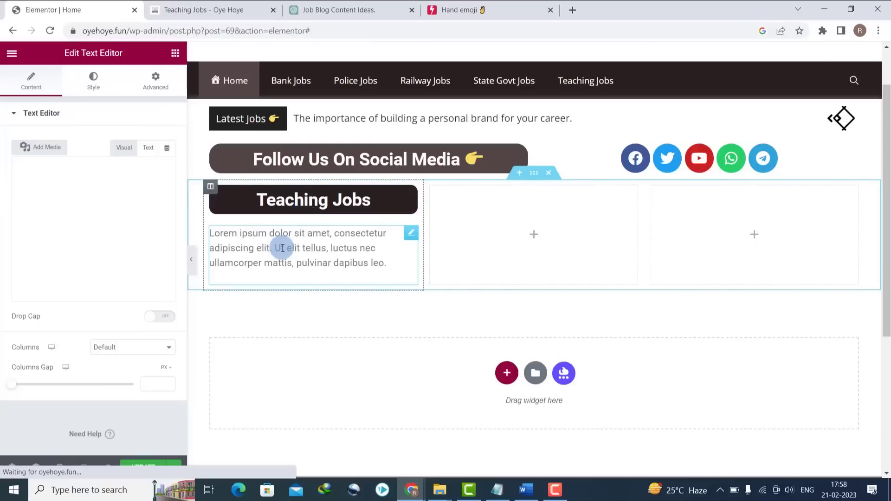
pyautogui.click(282, 243)
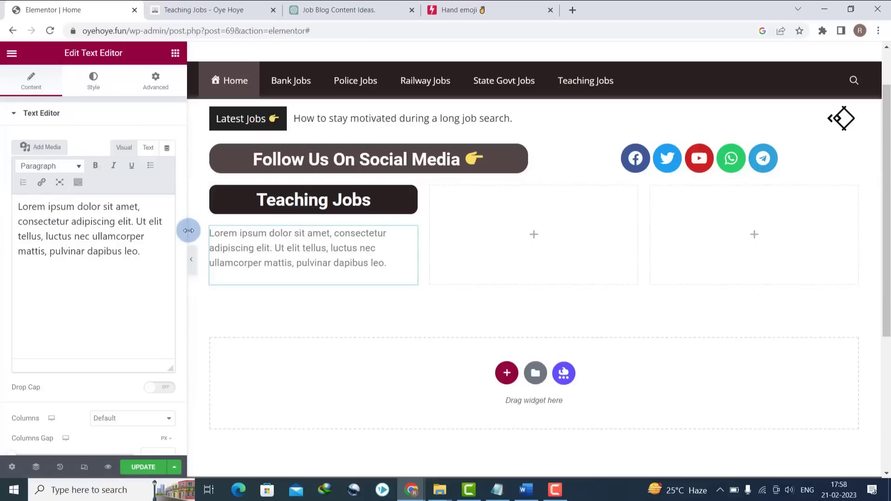
pyautogui.moveTo(139, 254); pyautogui.dragTo(21, 207)
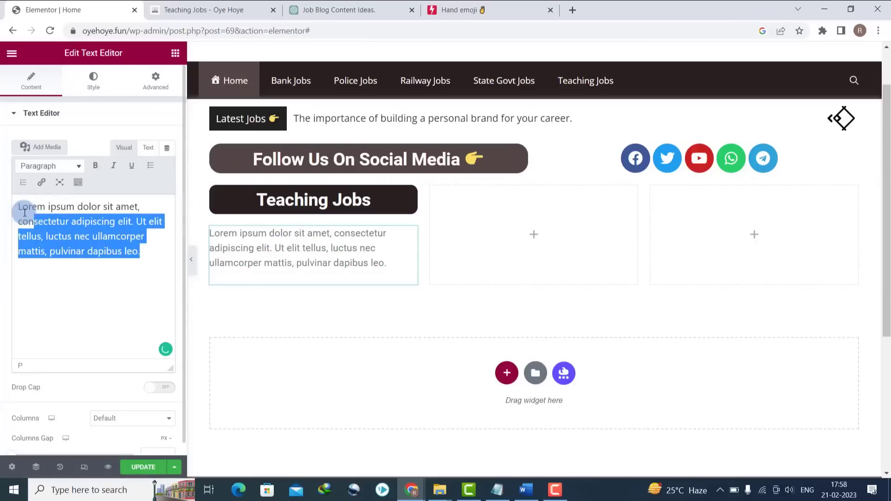
# - Replace the Lorem ipsum text with the catlist shortcode for six biography posts, then view the Teaching Jobs category page
pyautogui.click(149, 146)
pyautogui.click(94, 241)
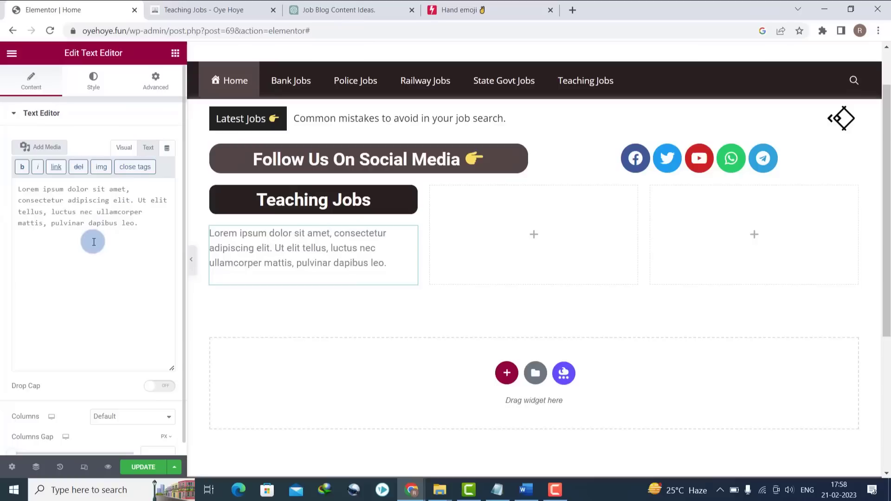
pyautogui.hotkey('ctrl', 'a')
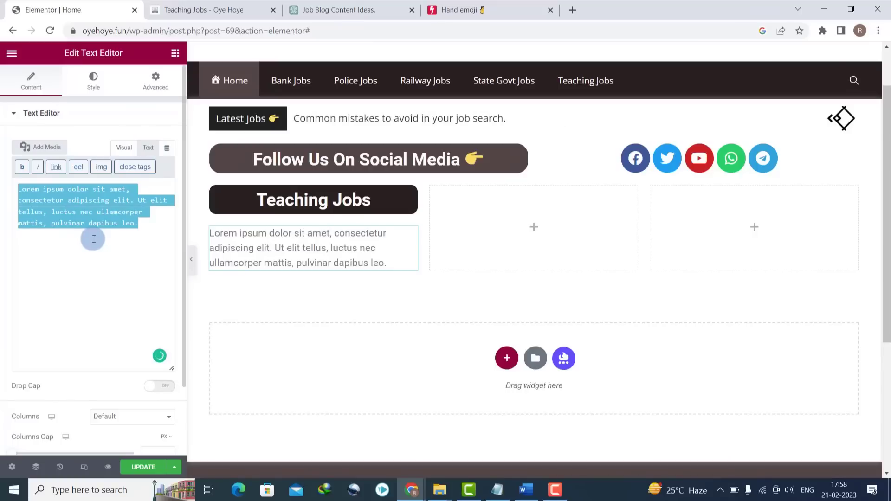
pyautogui.write('[catlist name="biography" link_target=_blank numberposts=6]')
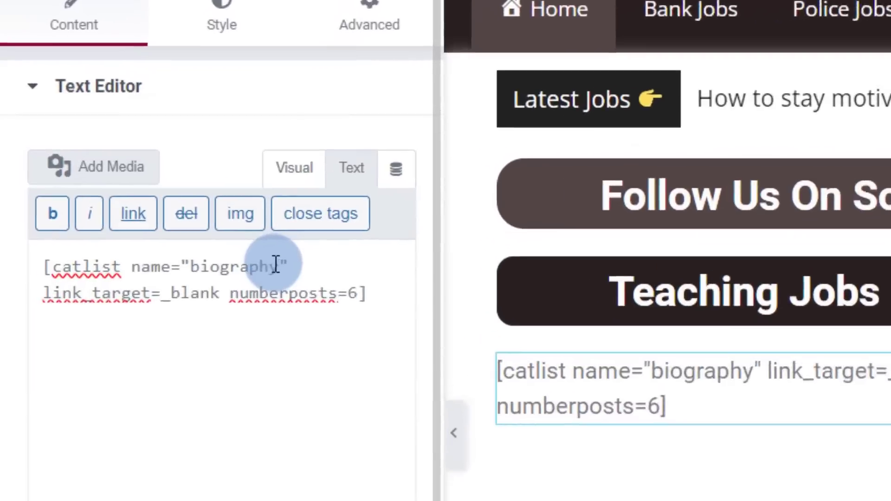
pyautogui.doubleClick(219, 260)
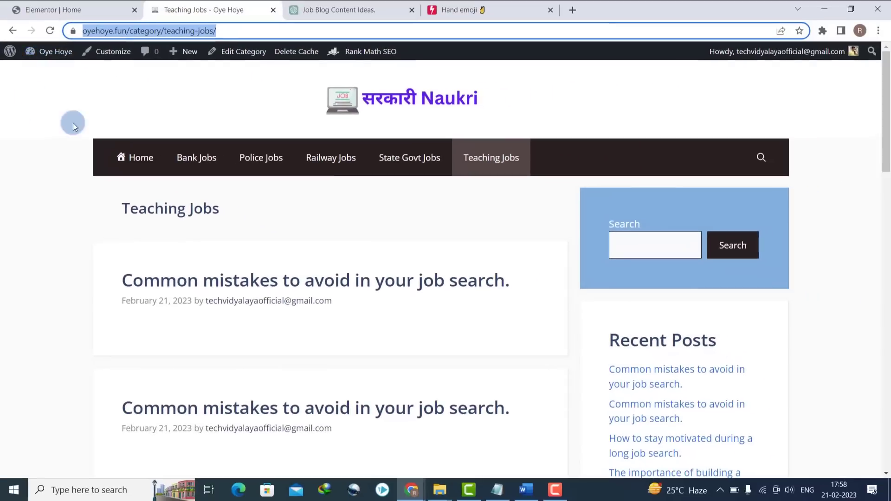
pyautogui.click(67, 6)
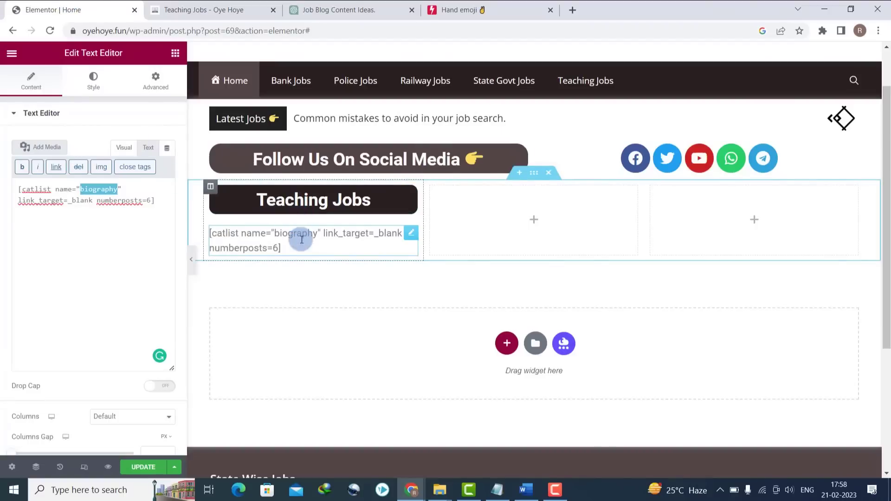
pyautogui.click(247, 6)
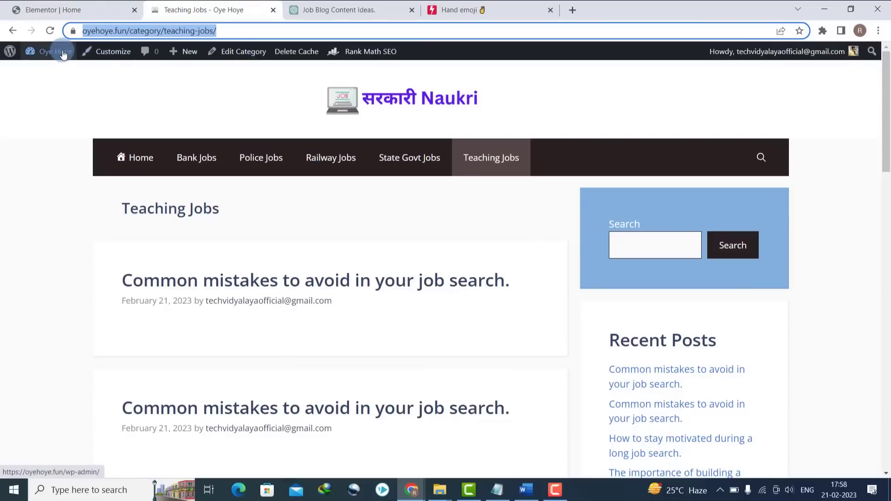
# - Copy the teaching-jobs slug from Posts > Categories and go back to the Home page editor
pyautogui.moveTo(53, 52)
pyautogui.click(54, 72)
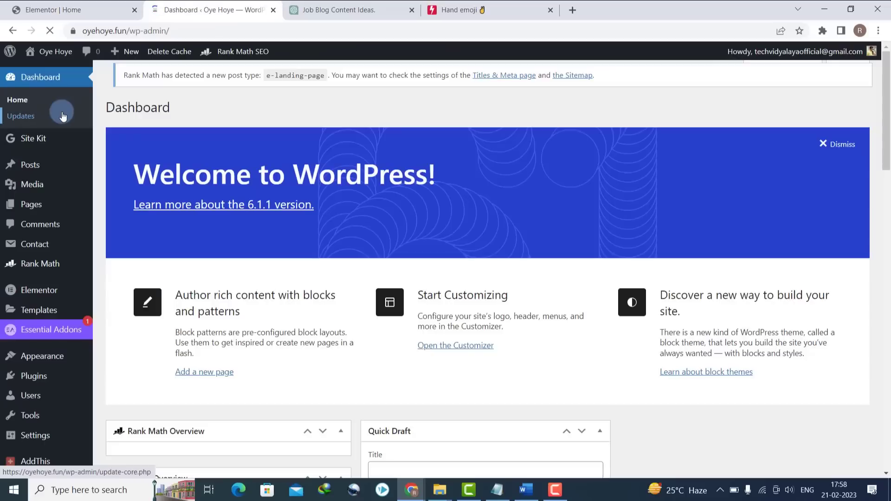
pyautogui.moveTo(39, 170)
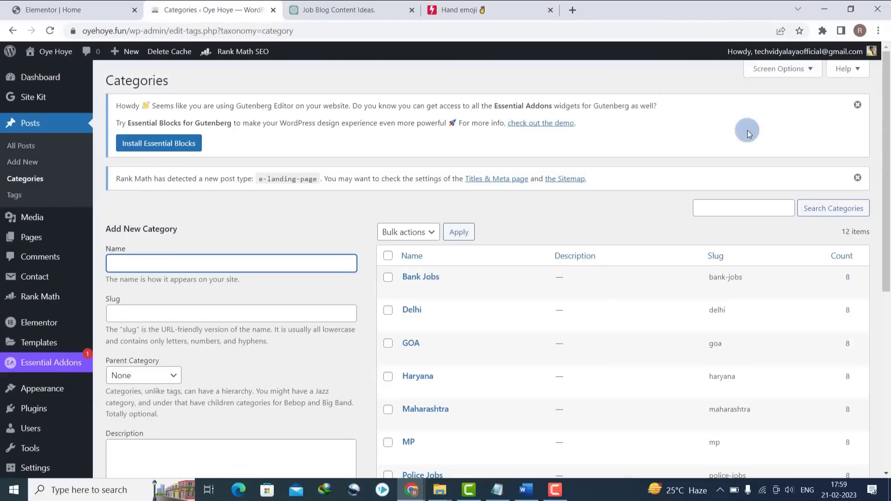
pyautogui.moveTo(887, 141); pyautogui.dragTo(887, 272)
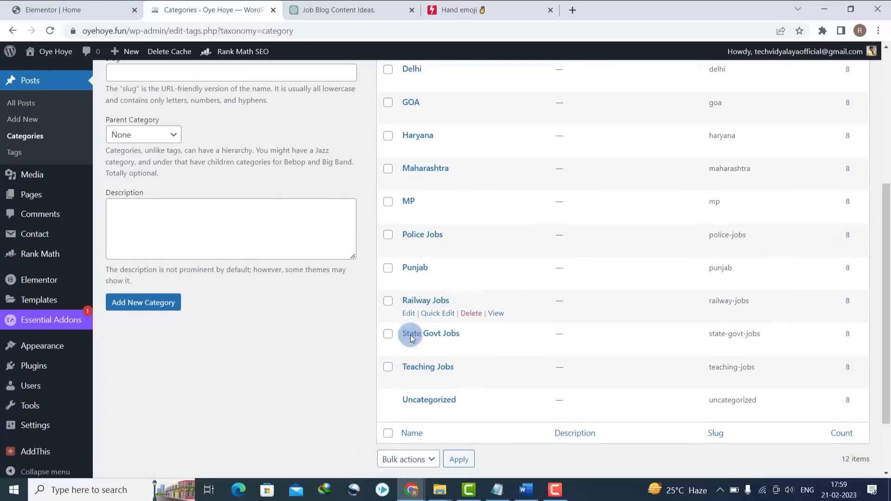
pyautogui.rightClick(724, 365)
pyautogui.click(732, 373)
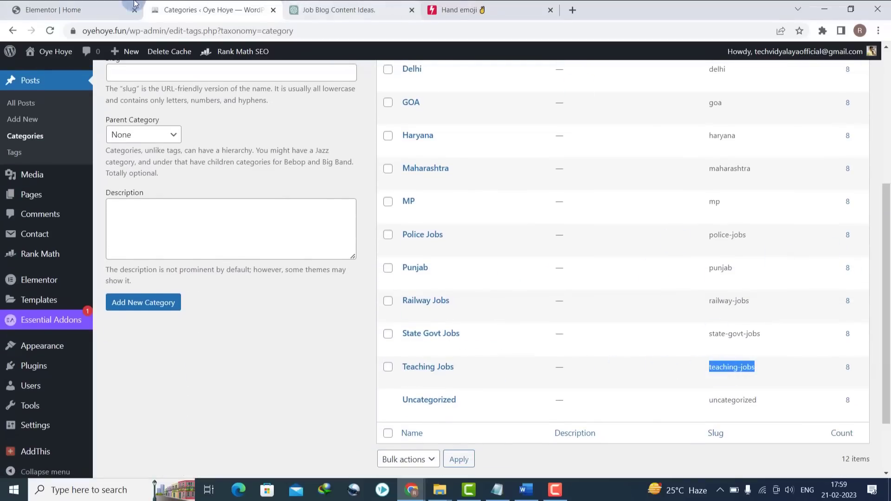
pyautogui.click(93, 10)
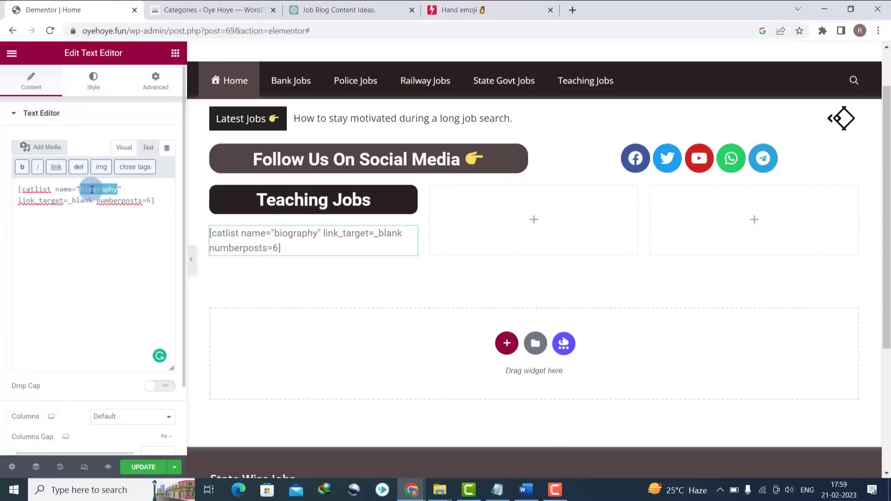
# - Swap 'biography' for 'teaching-jobs' in the shortcode so six Teaching Jobs posts render
pyautogui.hotkey('ctrl', 'v')
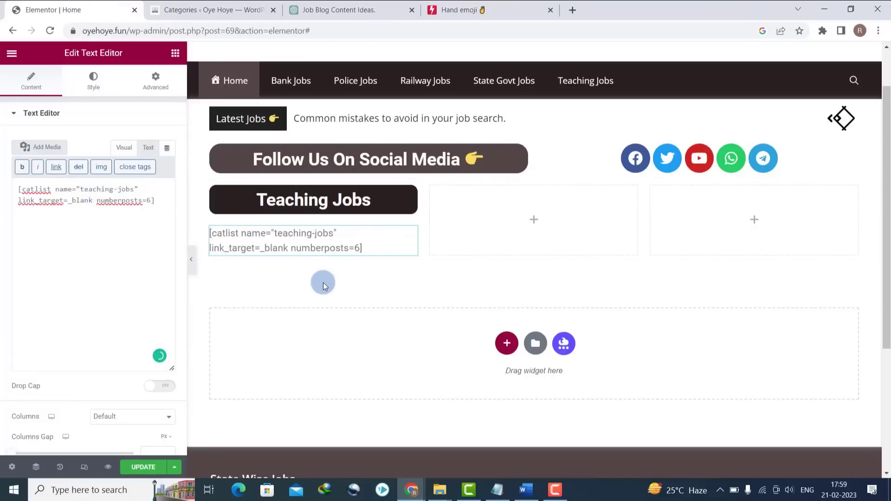
pyautogui.click(357, 246)
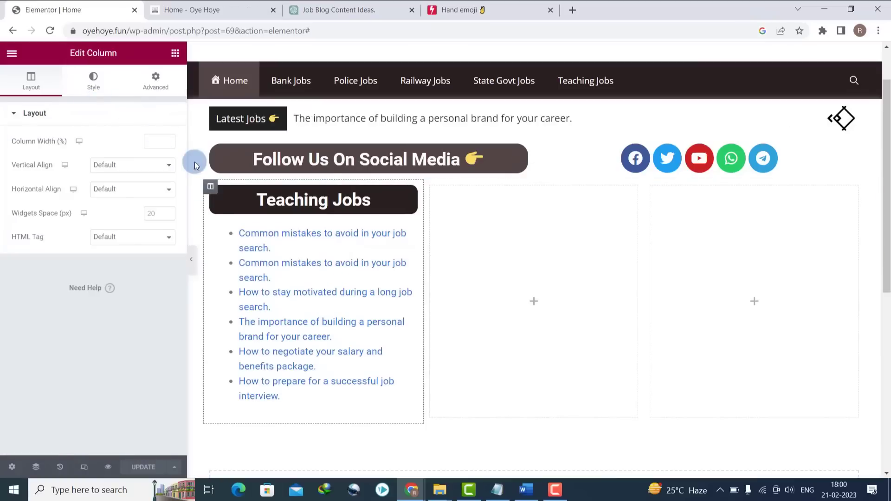
# - Give the Teaching Jobs column a 10 px border radius and a Solid border type
pyautogui.click(94, 85)
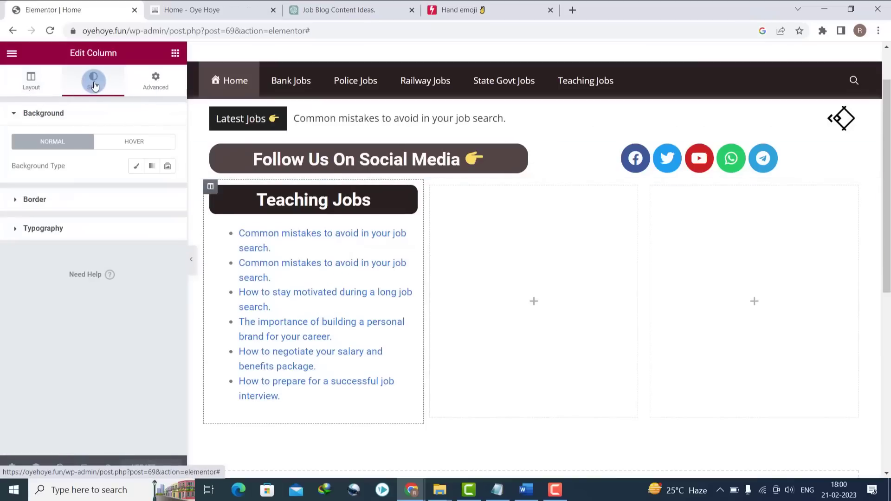
pyautogui.click(19, 201)
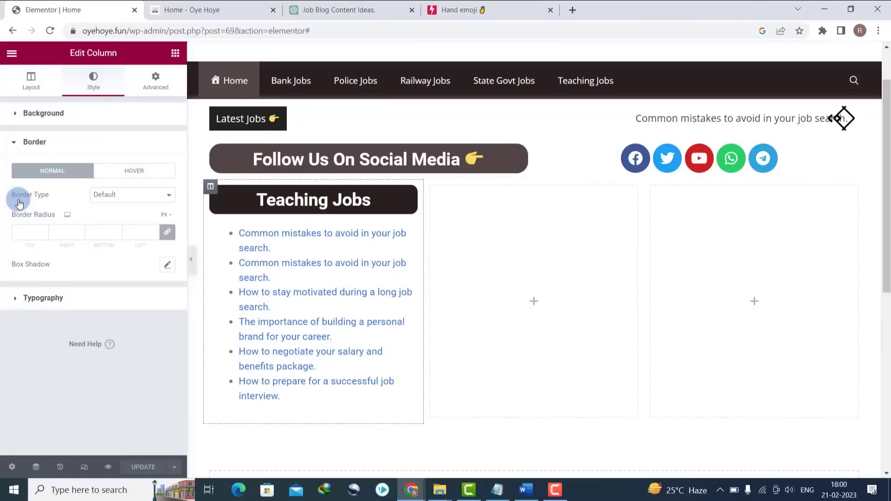
pyautogui.click(32, 231)
pyautogui.write('1')
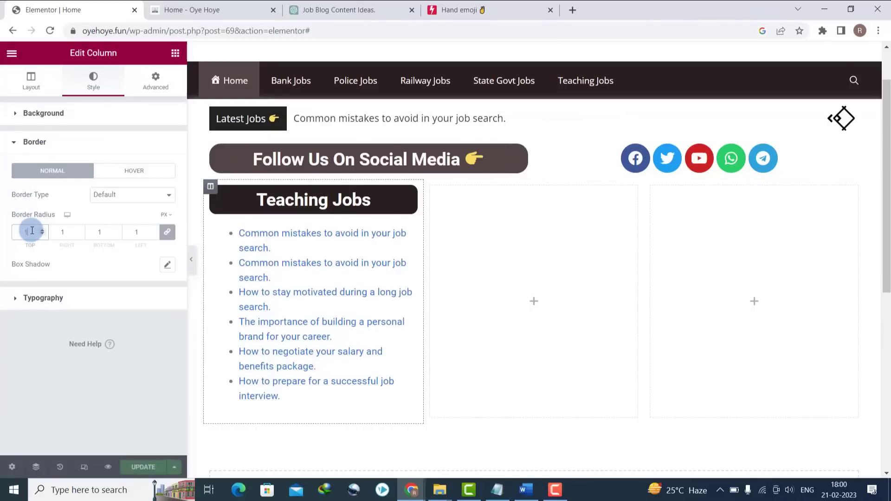
pyautogui.write('0')
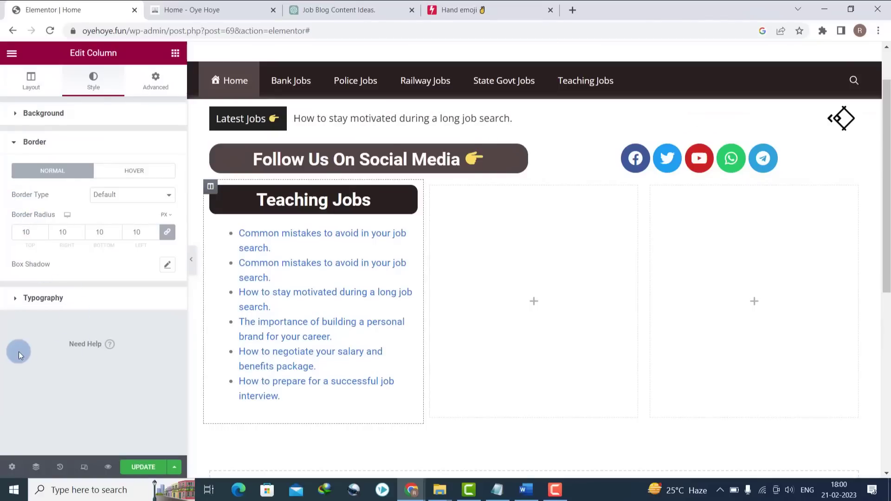
pyautogui.click(114, 195)
pyautogui.click(114, 225)
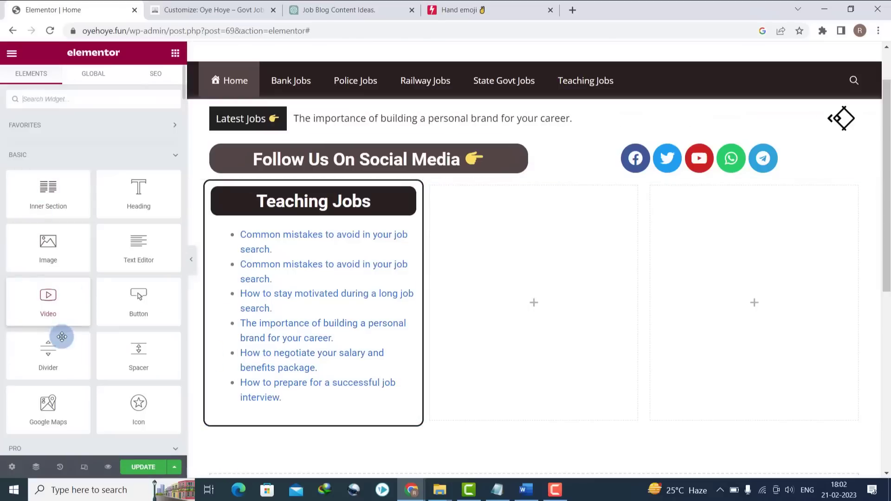
# - Add a centre-aligned Button widget below the Teaching Jobs post list
pyautogui.click(168, 98)
pyautogui.moveTo(145, 279); pyautogui.dragTo(309, 422)
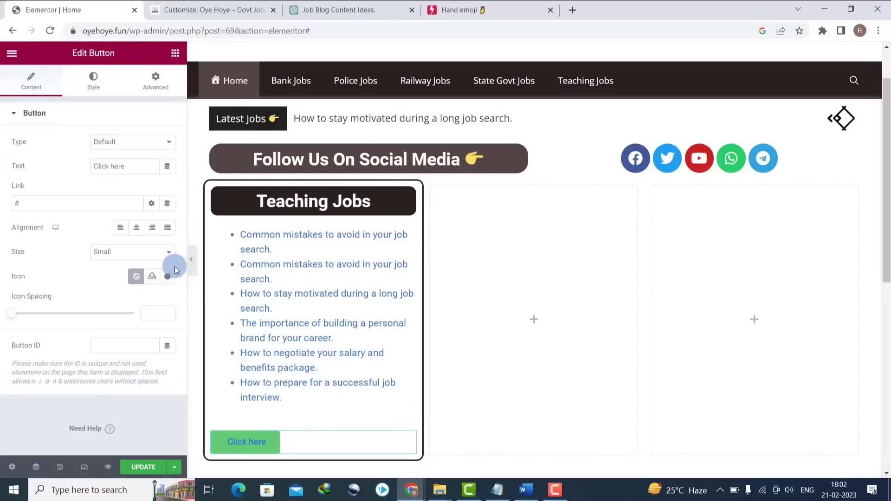
pyautogui.click(136, 234)
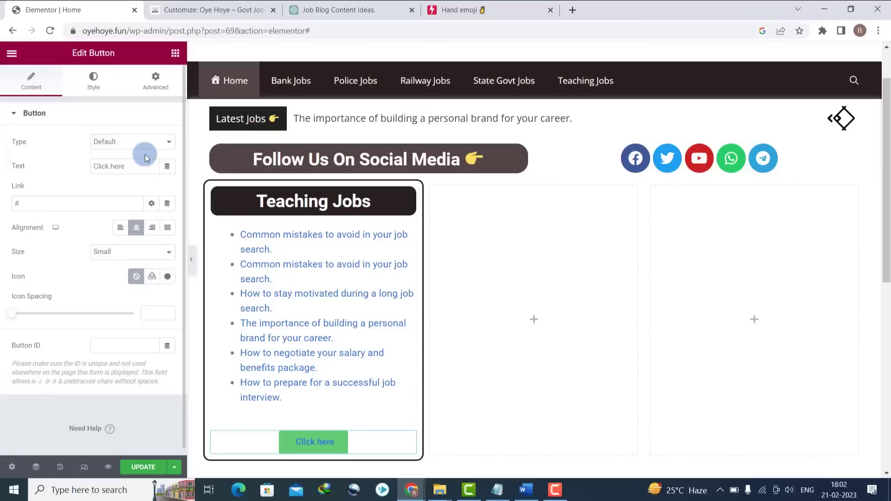
# - Style the button with a #282121 background and #FFFFFF text
pyautogui.click(94, 79)
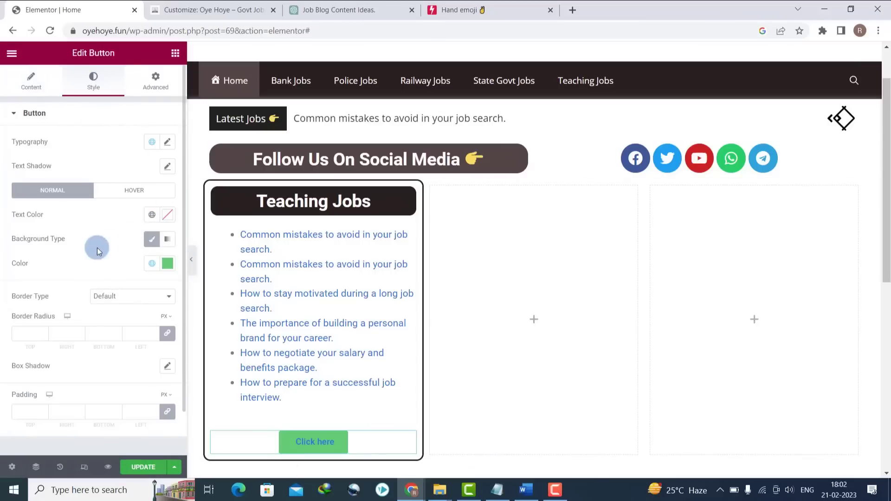
pyautogui.click(166, 264)
pyautogui.click(75, 439)
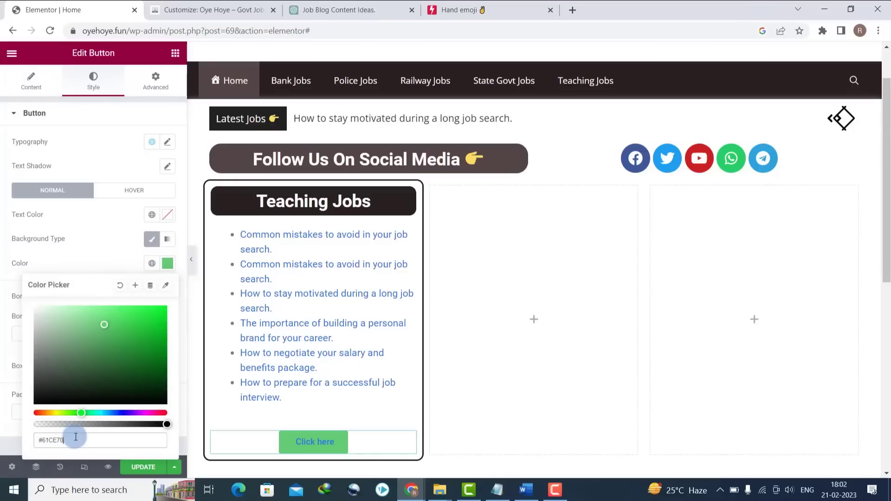
pyautogui.hotkey('ctrl', 'v')
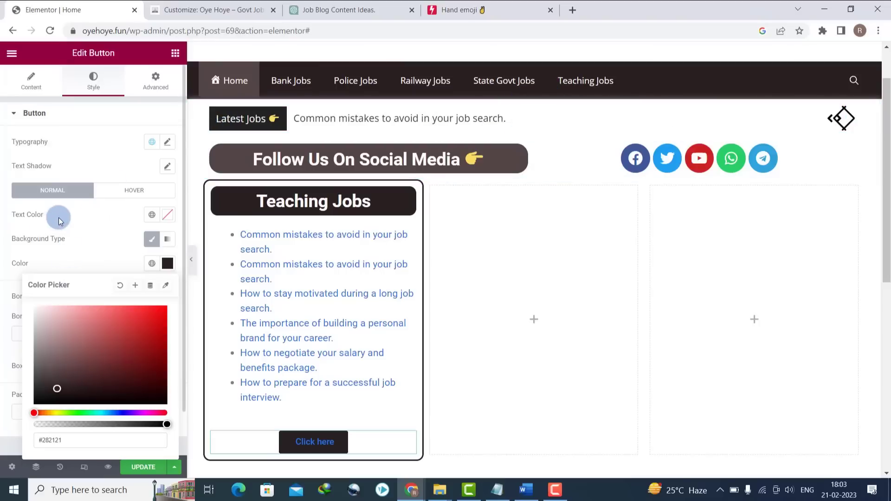
pyautogui.click(165, 216)
pyautogui.moveTo(86, 294); pyautogui.dragTo(0, 195)
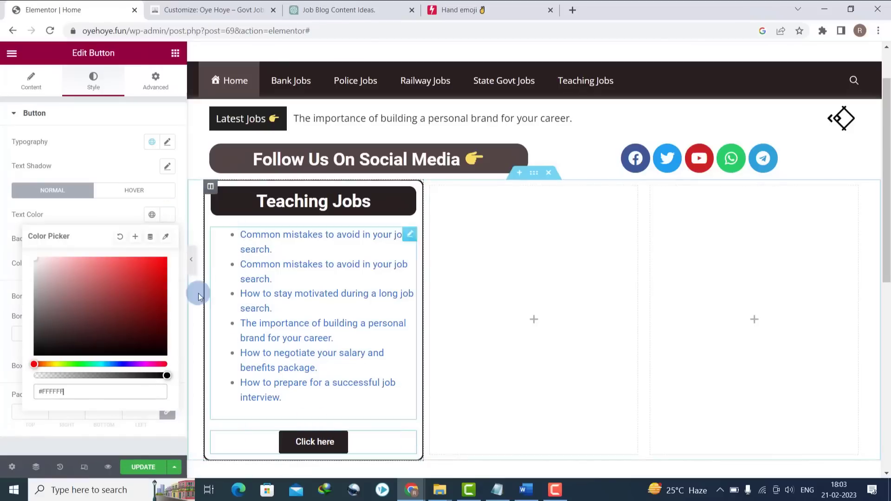
# - Set the Click here button's Motion Effects entrance animation to Fade In
pyautogui.click(153, 87)
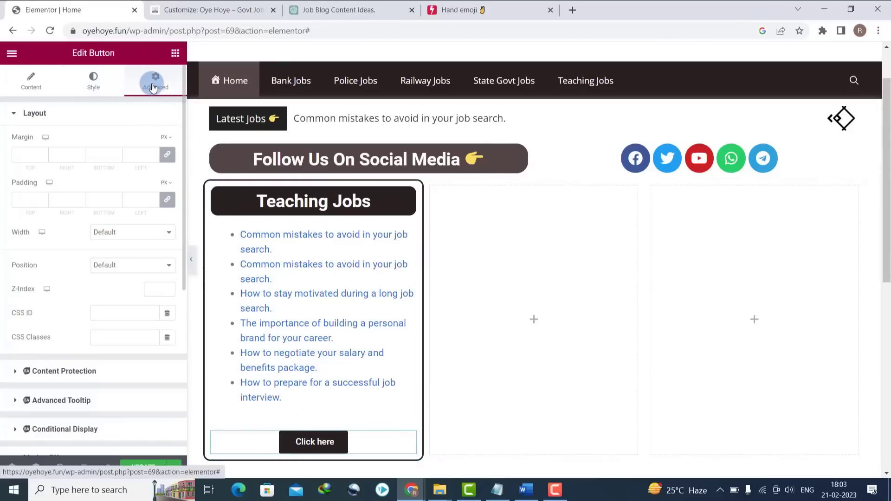
pyautogui.moveTo(184, 285); pyautogui.dragTo(191, 354)
pyautogui.scroll(-5, 64, 446)
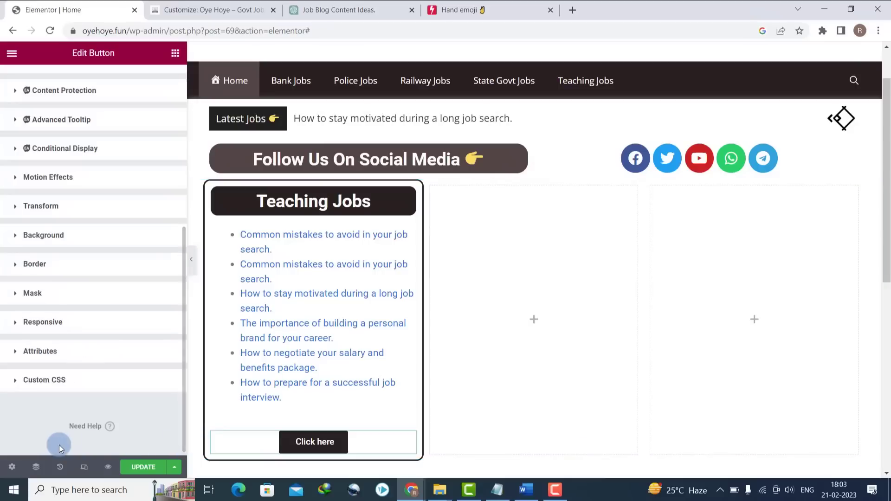
pyautogui.click(14, 237)
pyautogui.click(39, 316)
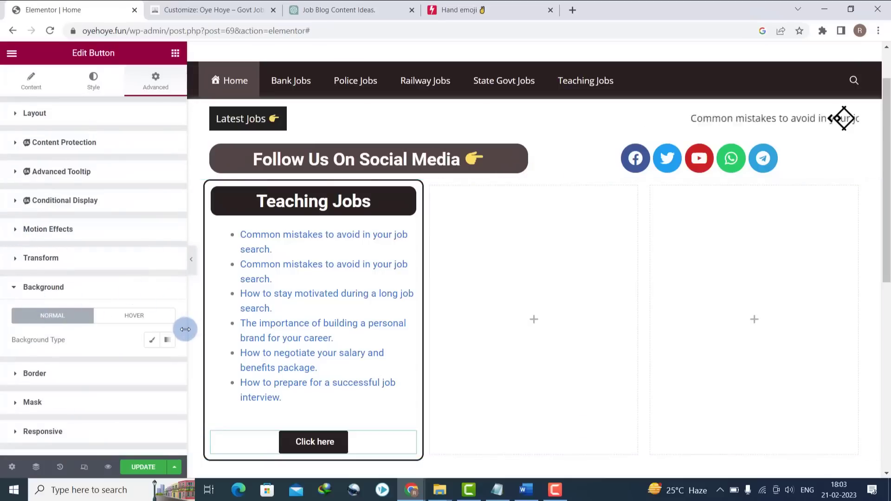
pyautogui.moveTo(188, 379); pyautogui.dragTo(188, 401)
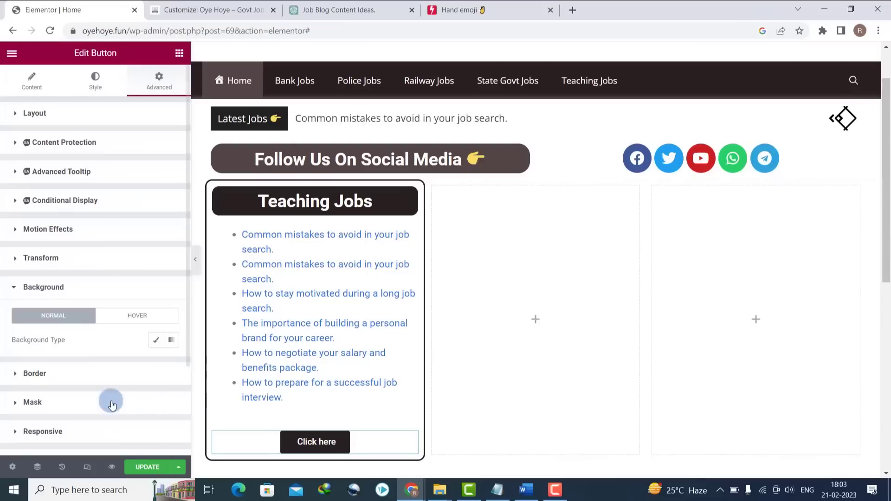
pyautogui.click(15, 229)
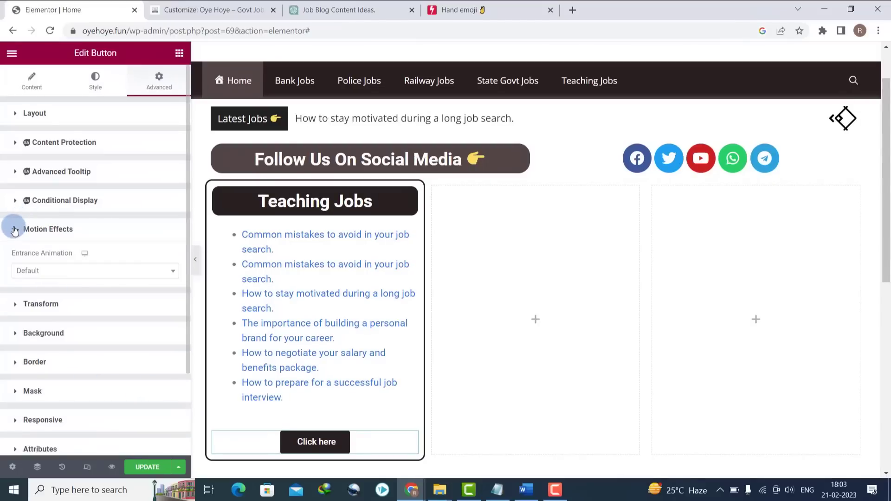
pyautogui.click(34, 279)
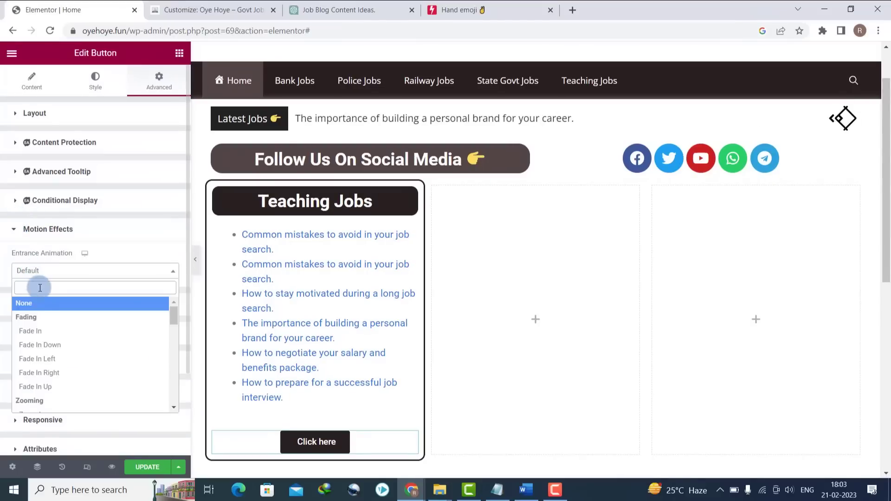
pyautogui.click(45, 332)
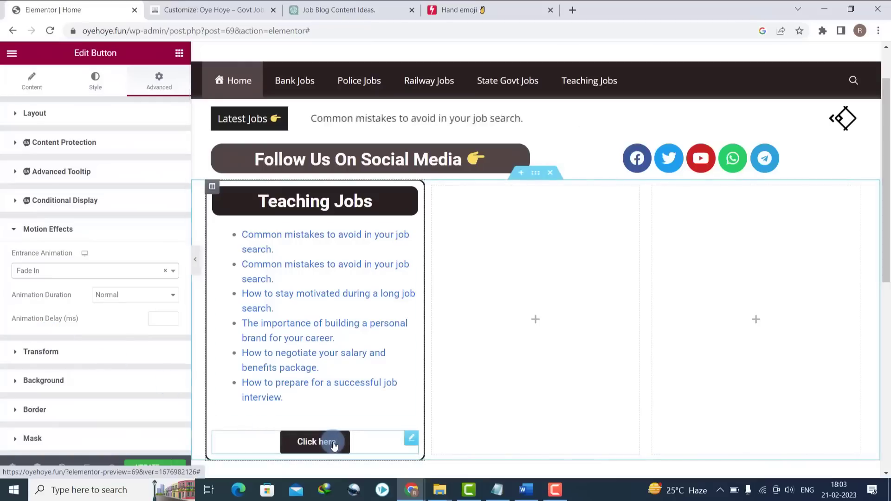
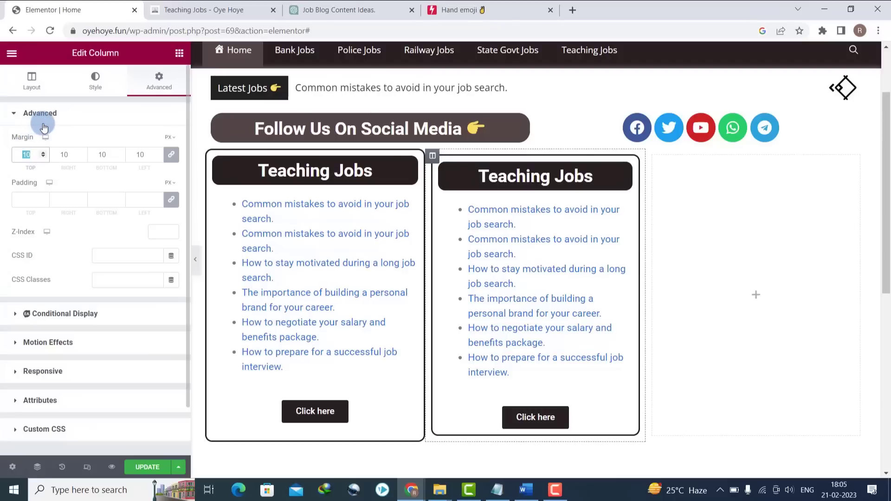
# - Set the second column's margin to 0, then unlink it and give right and left 10 px
pyautogui.write('0')
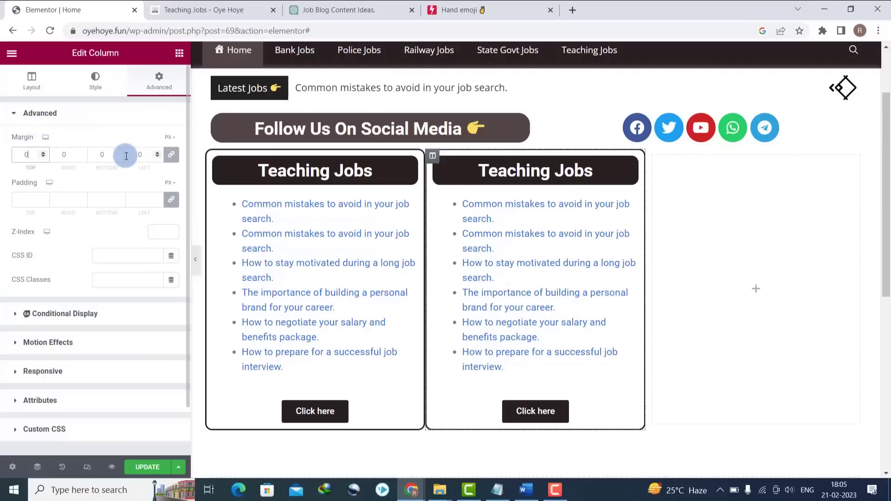
pyautogui.click(172, 154)
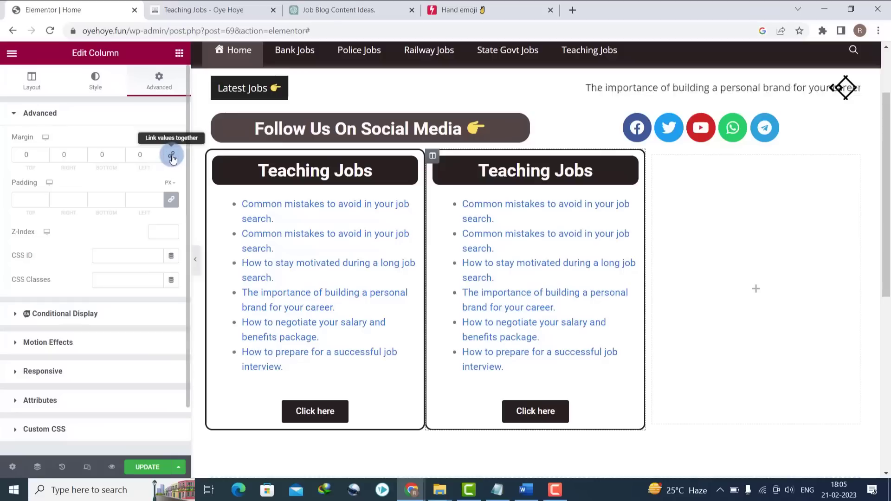
pyautogui.click(73, 159)
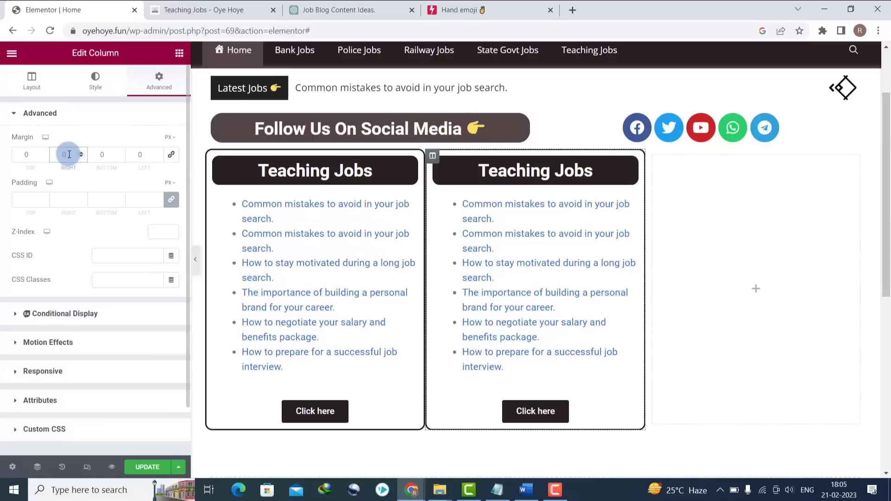
pyautogui.write('1')
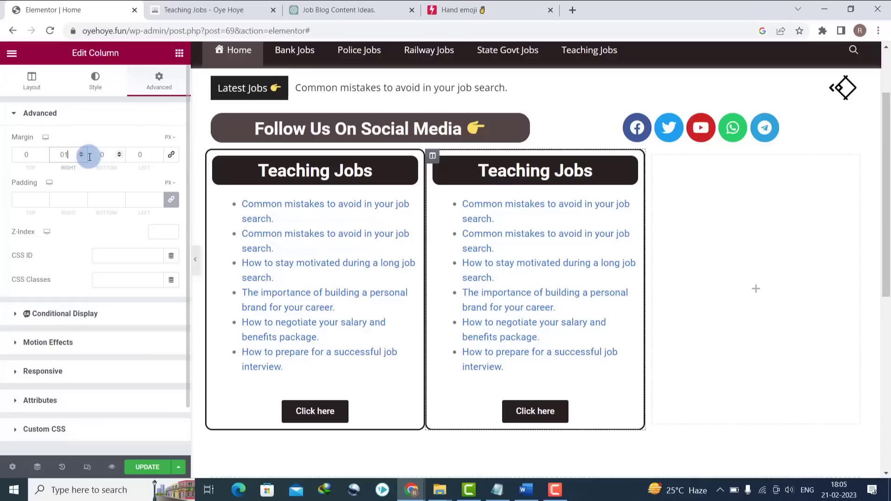
pyautogui.write('10')
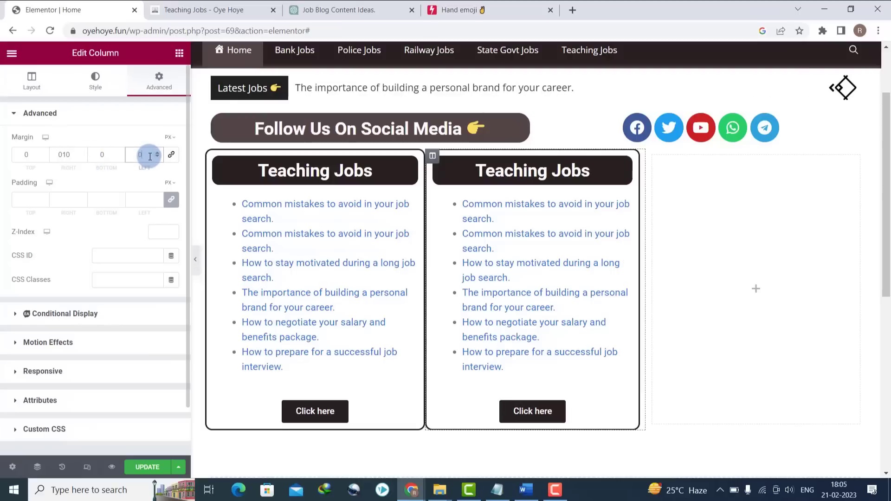
pyautogui.write('10')
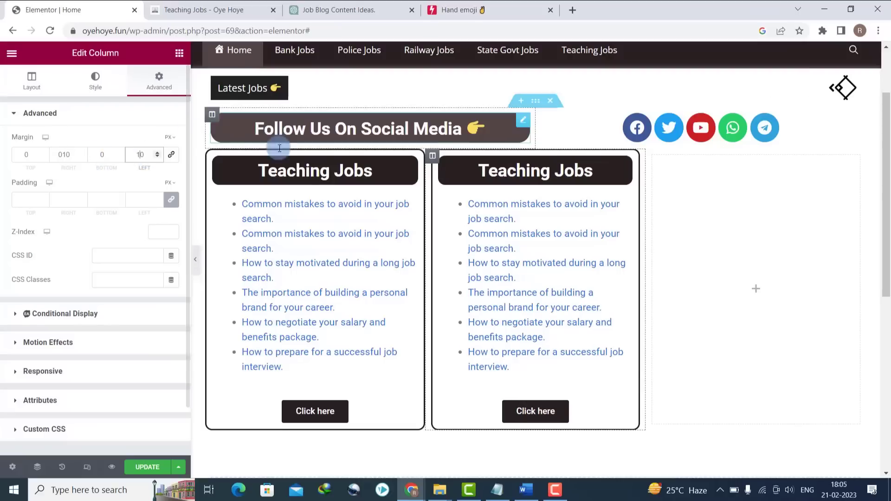
# - Change the right column's heading title from Teaching Jobs to 'Police Jobs'
pyautogui.tripleClick(498, 169)
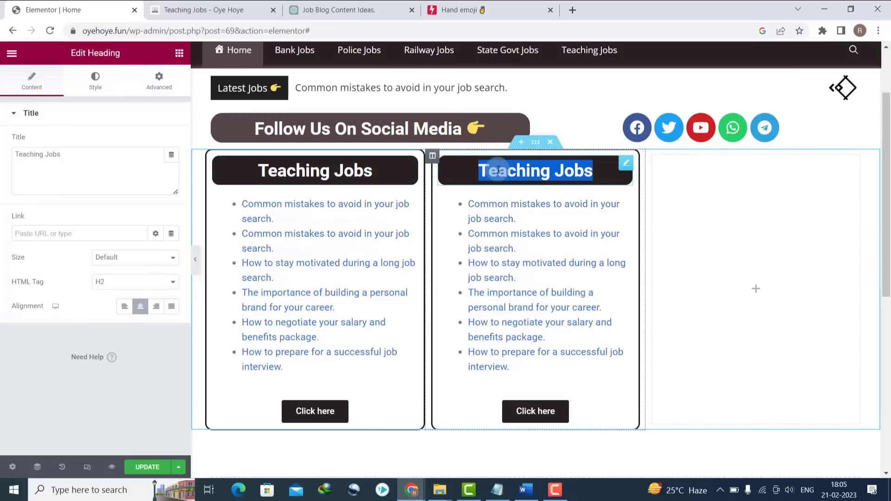
pyautogui.doubleClick(107, 174)
pyautogui.write('P')
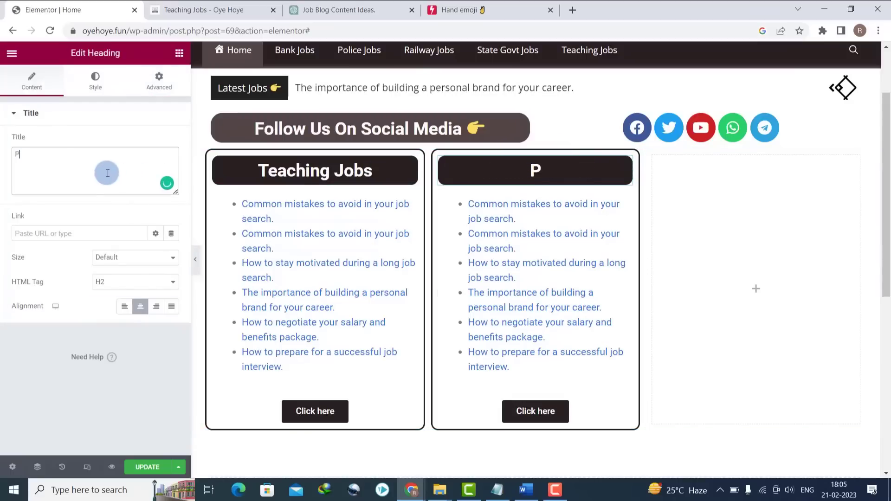
pyautogui.write('olic')
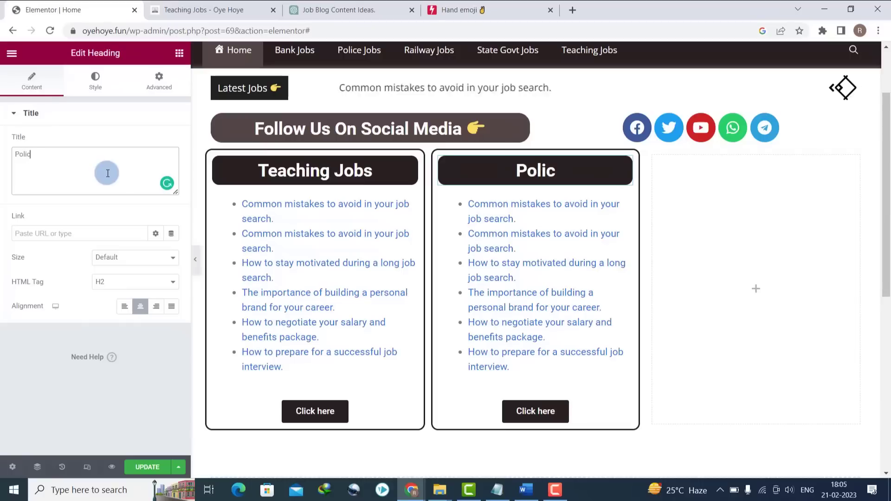
pyautogui.write('e Job')
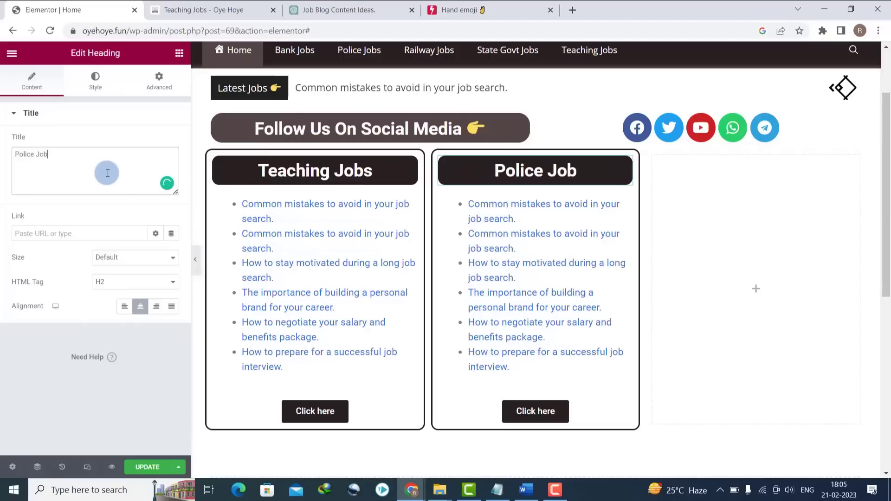
pyautogui.write('s')
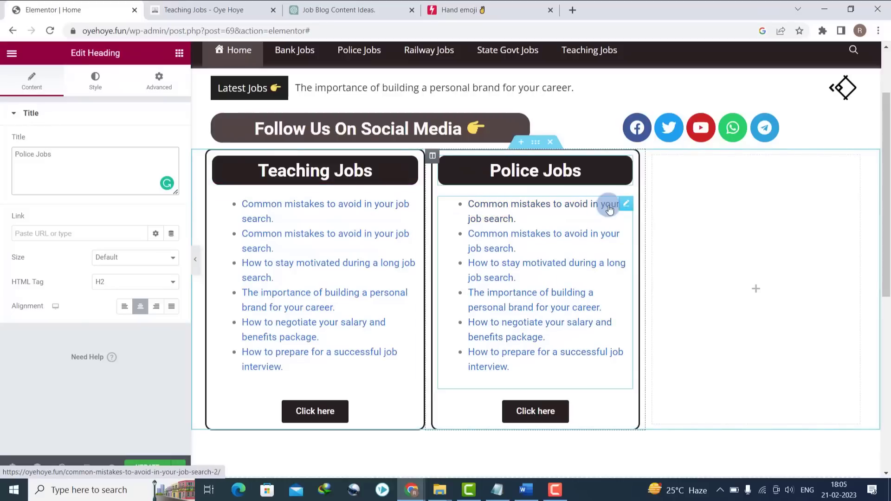
pyautogui.click(625, 204)
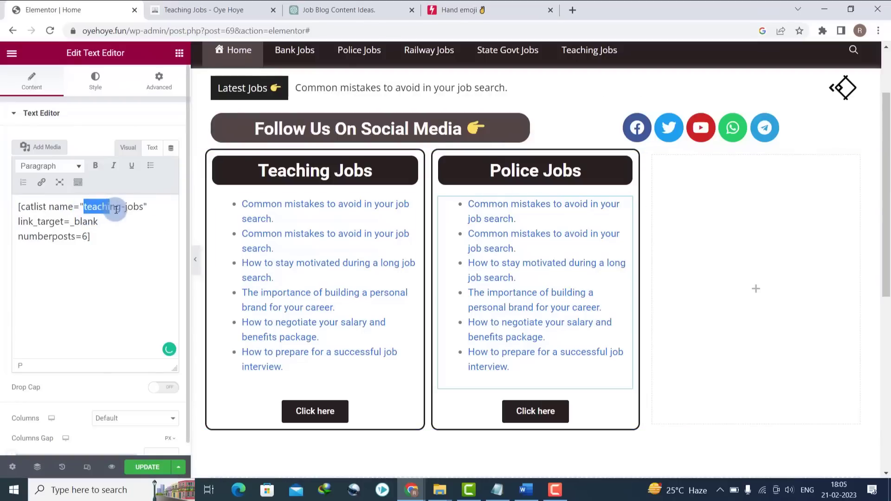
# - Copy the police-jobs category slug from Posts > Categories
pyautogui.moveTo(116, 209); pyautogui.dragTo(98, 223)
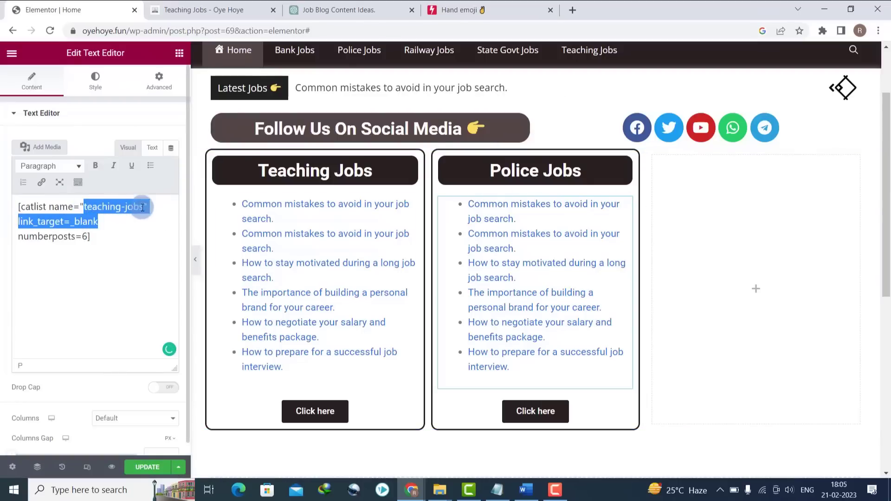
pyautogui.click(237, 7)
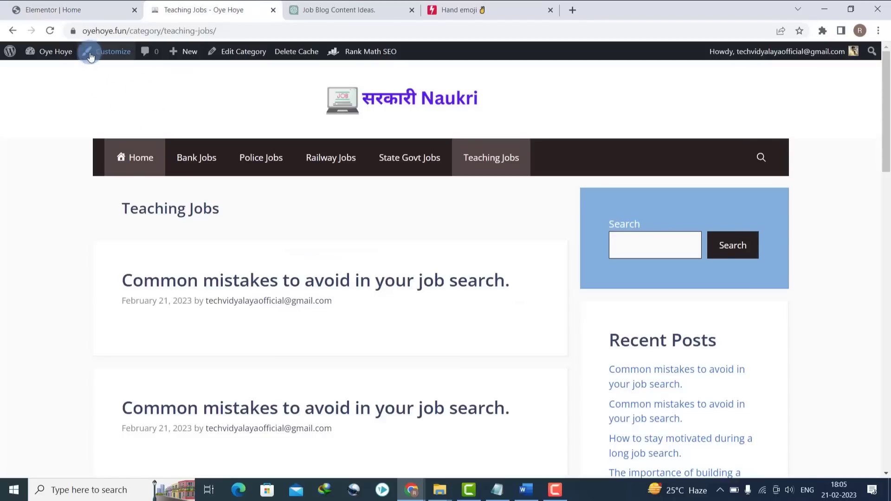
pyautogui.click(55, 56)
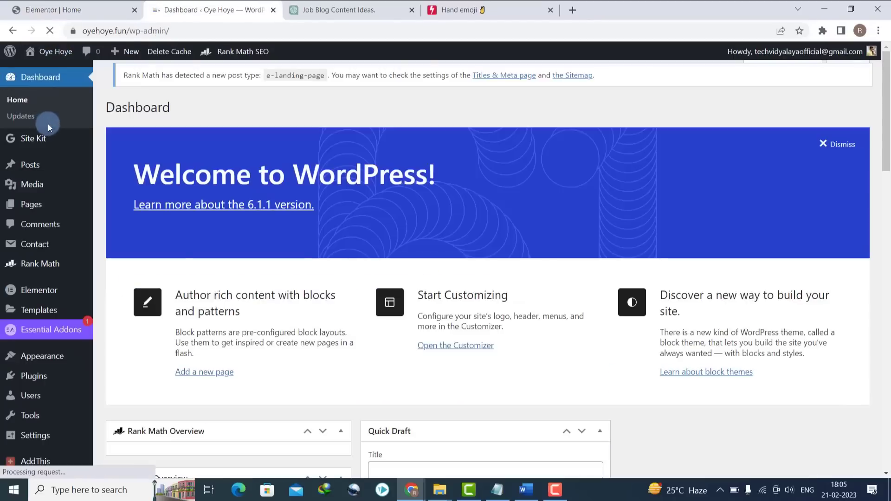
pyautogui.moveTo(30, 165)
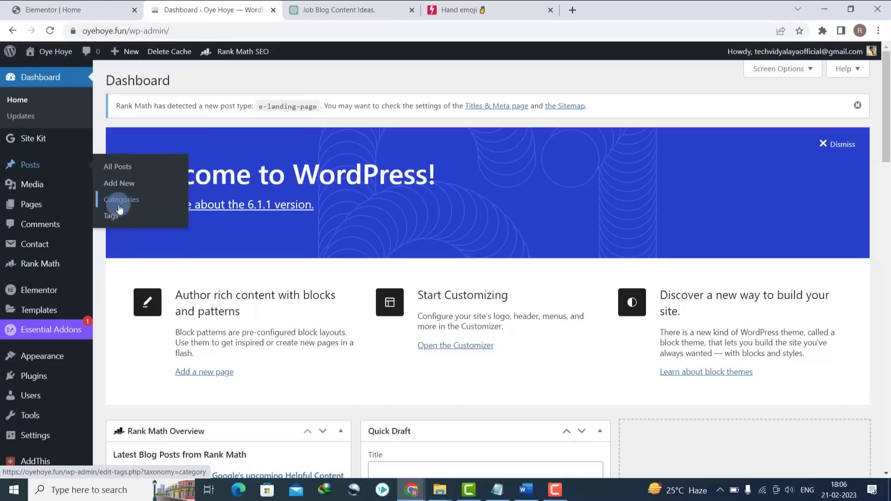
pyautogui.click(116, 203)
pyautogui.scroll(-3, 835, 218)
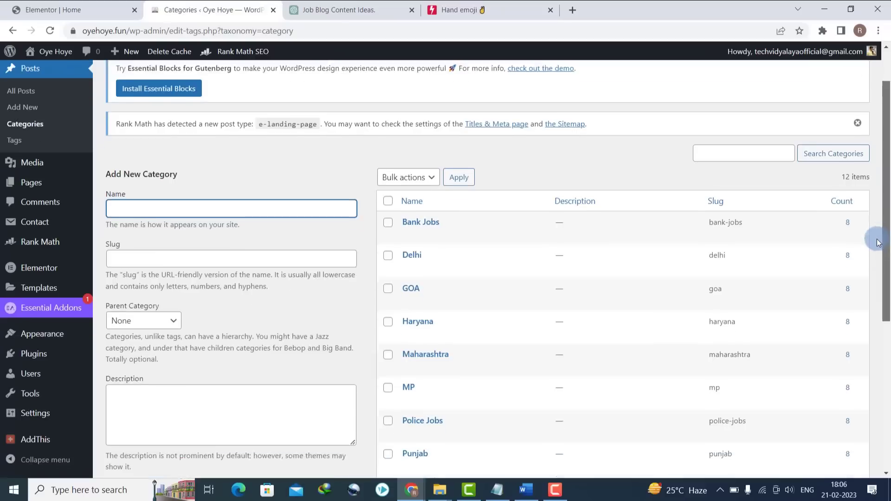
pyautogui.moveTo(877, 301); pyautogui.dragTo(881, 362)
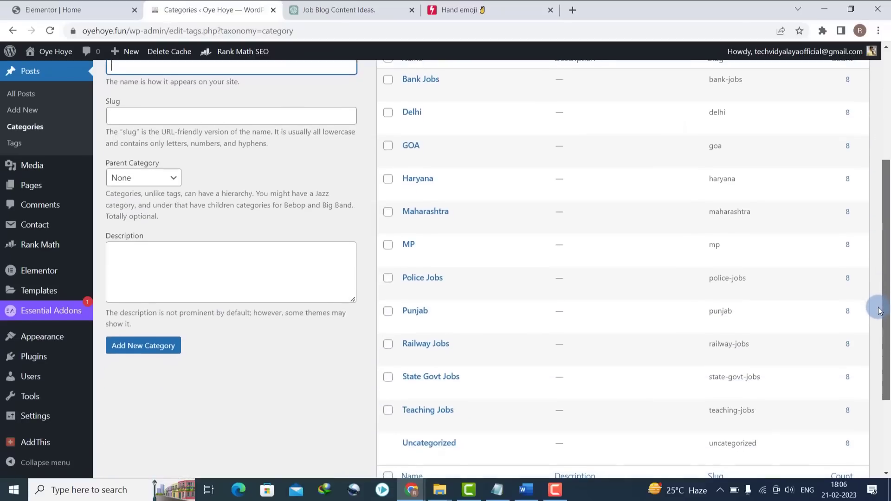
pyautogui.tripleClick(716, 283)
pyautogui.rightClick(715, 284)
pyautogui.click(725, 292)
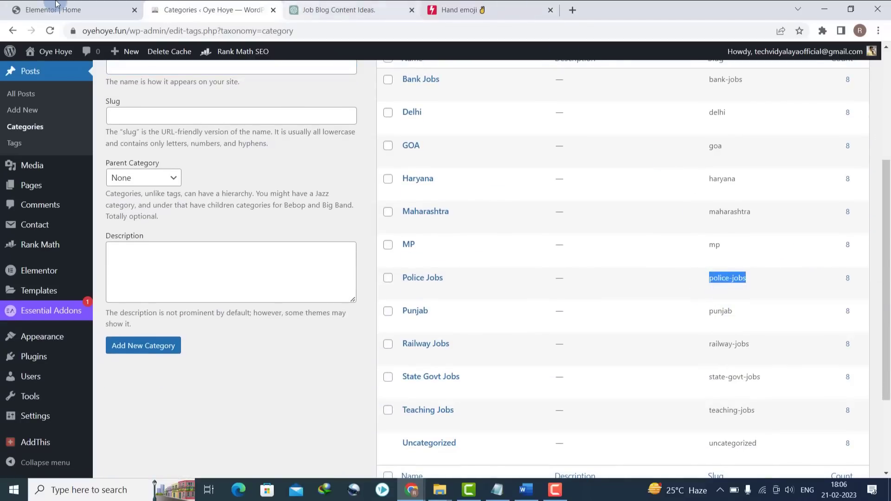
# - Replace teaching-jobs with plain-text police-jobs in the column's catlist shortcode
pyautogui.click(70, 10)
pyautogui.click(83, 207)
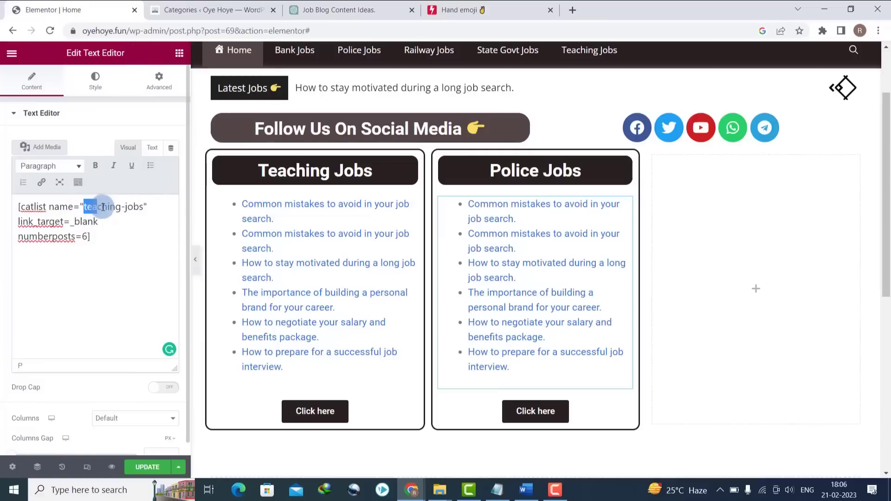
pyautogui.moveTo(103, 207); pyautogui.dragTo(144, 207)
pyautogui.hotkey('ctrl', 'v')
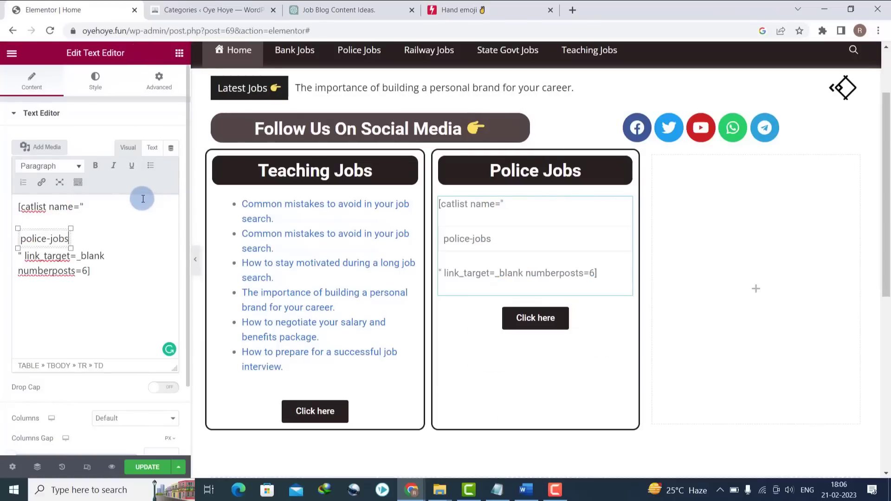
pyautogui.hotkey('ctrl', 'z')
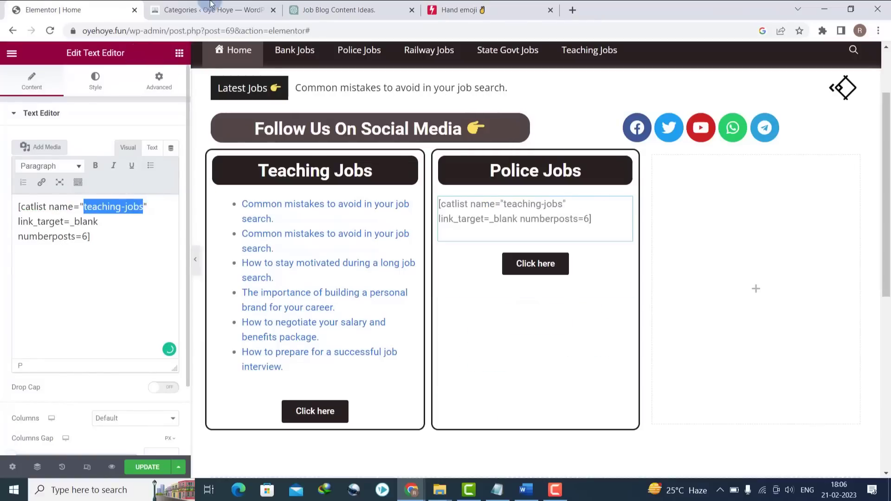
pyautogui.click(218, 25)
pyautogui.hotkey('ctrl', 'v')
pyautogui.hotkey('ctrl', 'x')
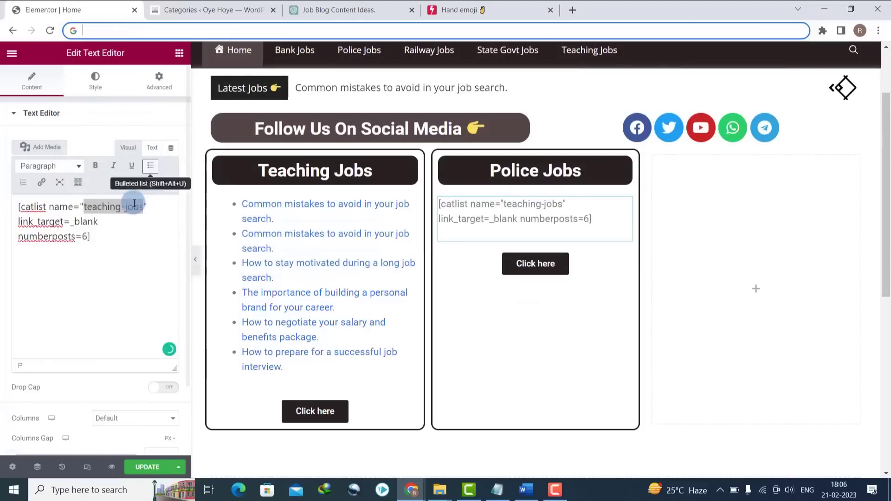
pyautogui.click(119, 209)
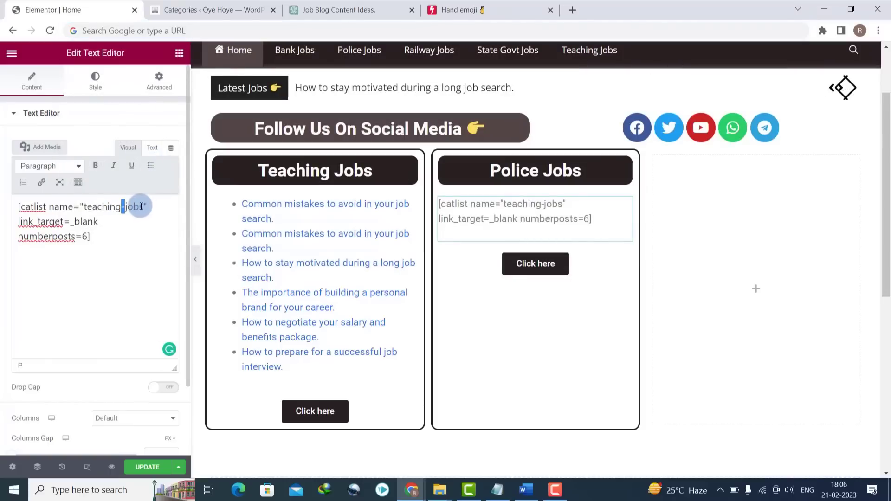
pyautogui.hotkey('ctrl', 'v')
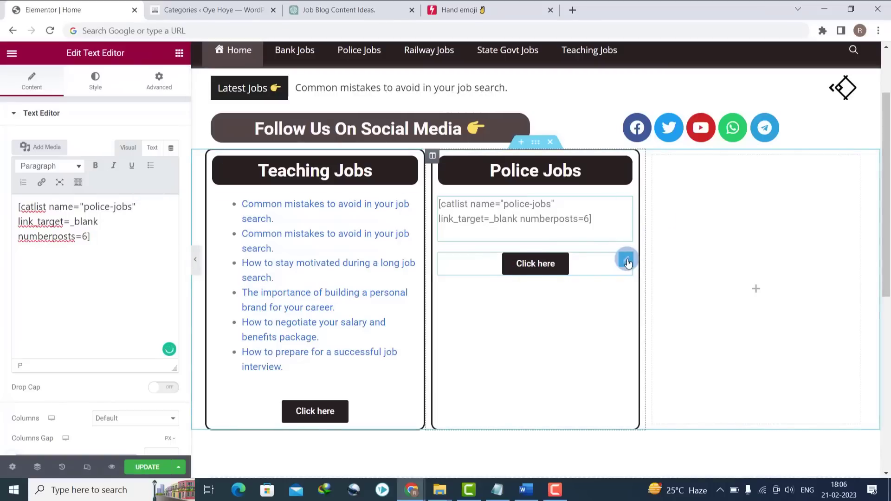
pyautogui.click(626, 261)
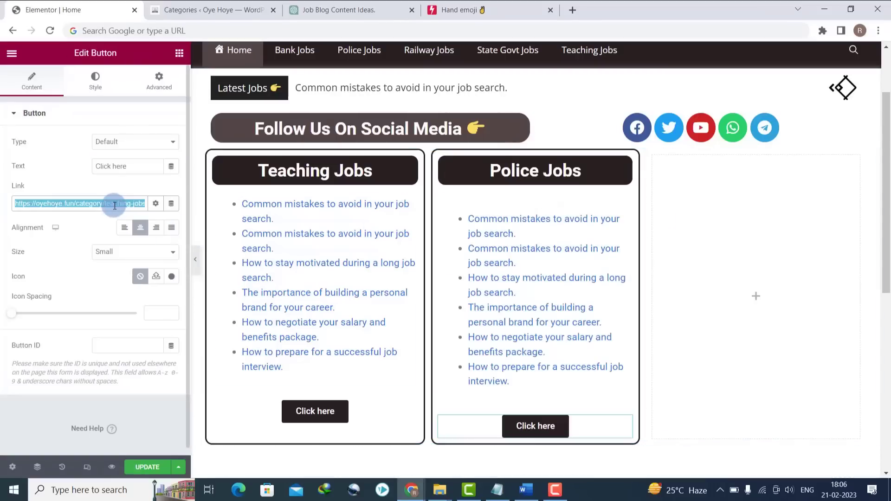
# - Open the live site in a new tab and copy the Police Jobs category page address
pyautogui.click(352, 10)
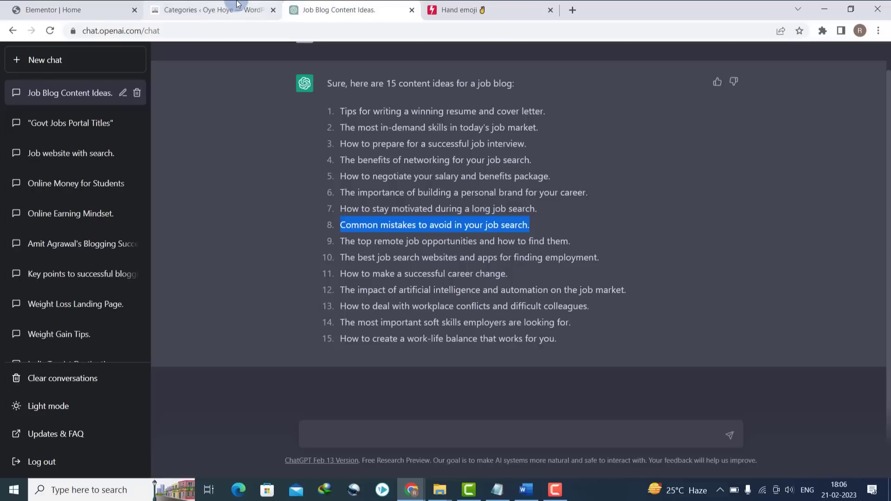
pyautogui.click(214, 10)
pyautogui.moveTo(32, 54)
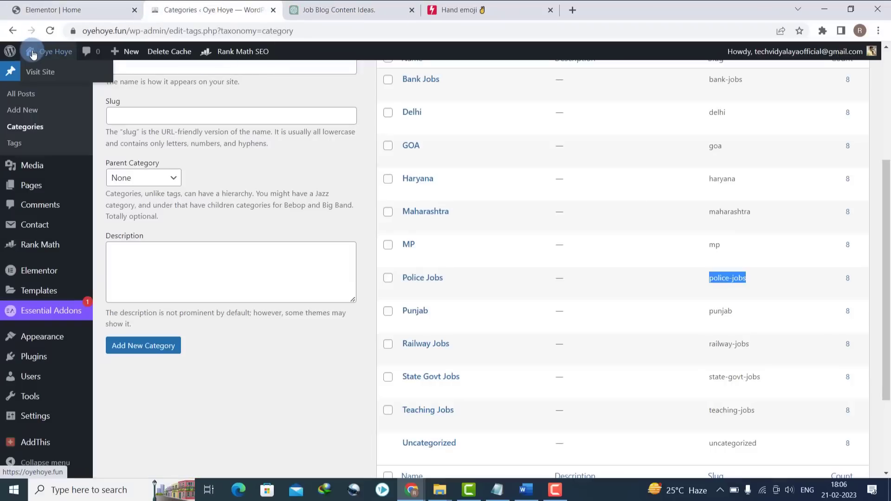
pyautogui.rightClick(36, 75)
pyautogui.click(61, 80)
pyautogui.click(351, 5)
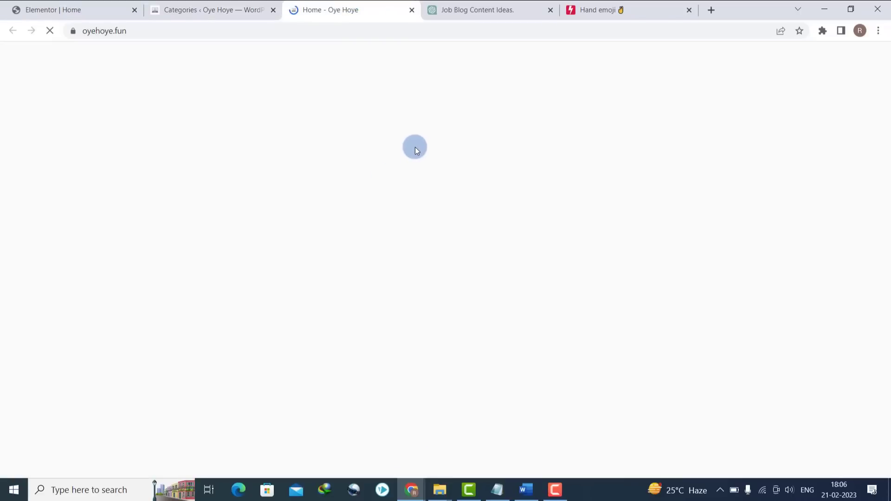
pyautogui.click(259, 164)
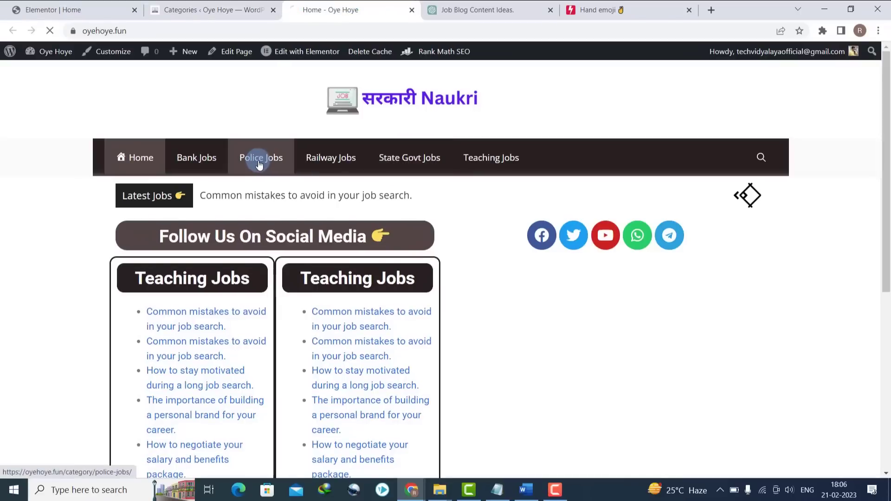
pyautogui.click(231, 32)
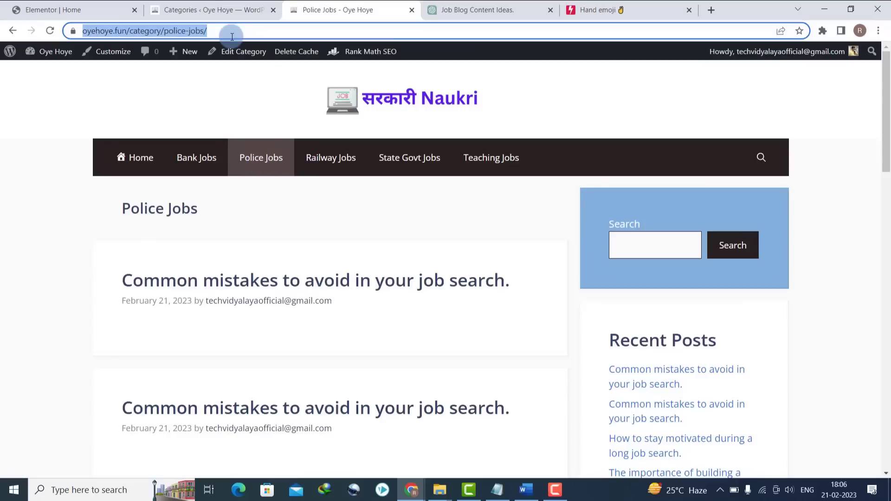
# - Save the page with UPDATE and check both job columns on the live home page
pyautogui.click(83, 5)
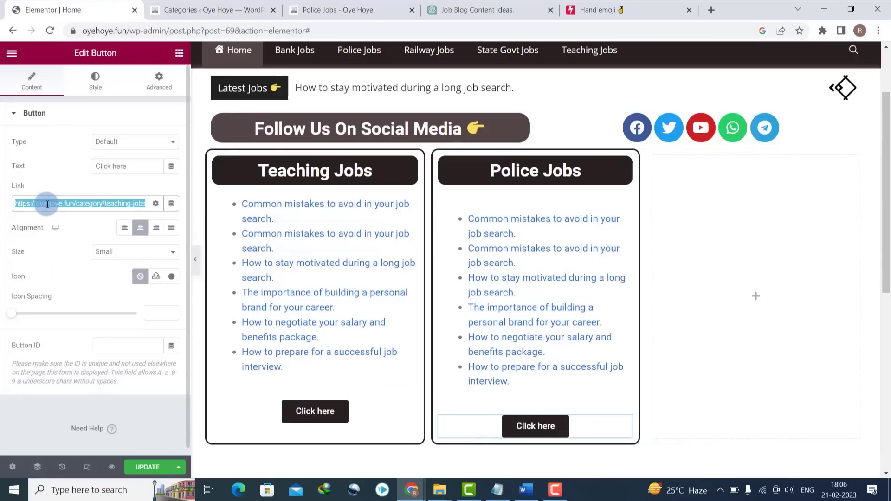
pyautogui.click(146, 466)
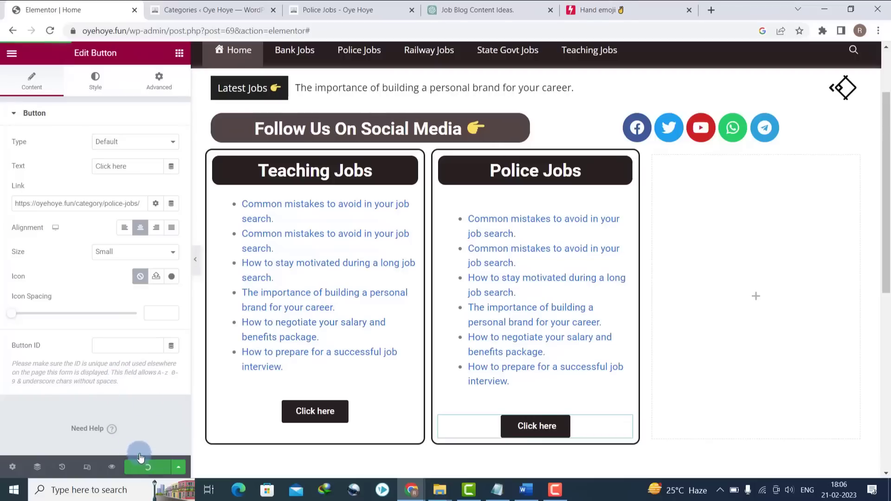
pyautogui.click(314, 5)
pyautogui.click(133, 159)
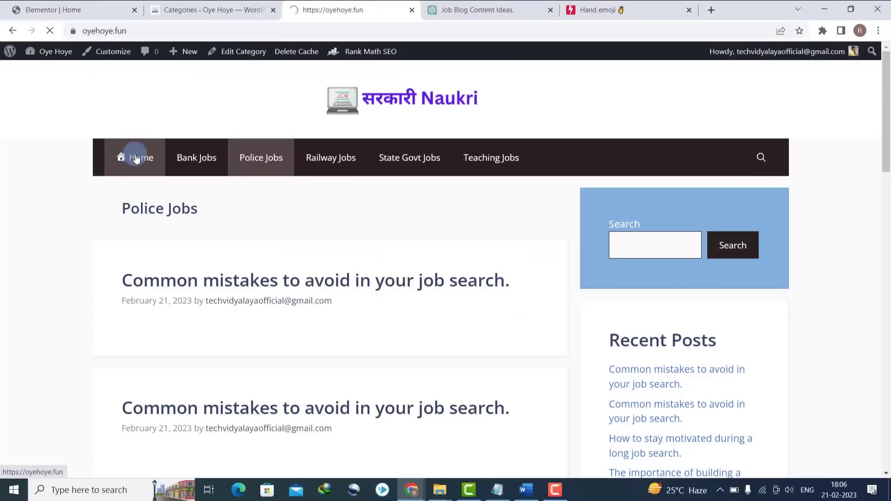
pyautogui.moveTo(885, 149)
pyautogui.mouseDown()
pyautogui.moveTo(887, 229)
pyautogui.moveTo(884, 165)
pyautogui.mouseUp()
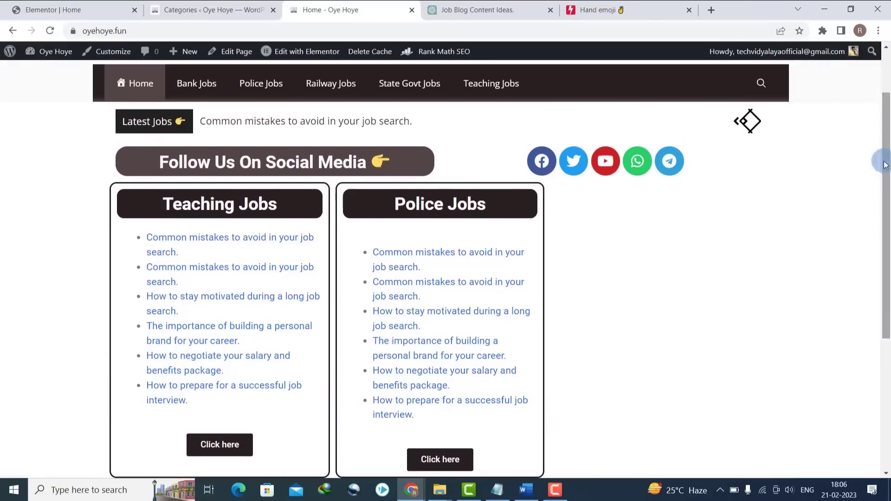
pyautogui.click(59, 7)
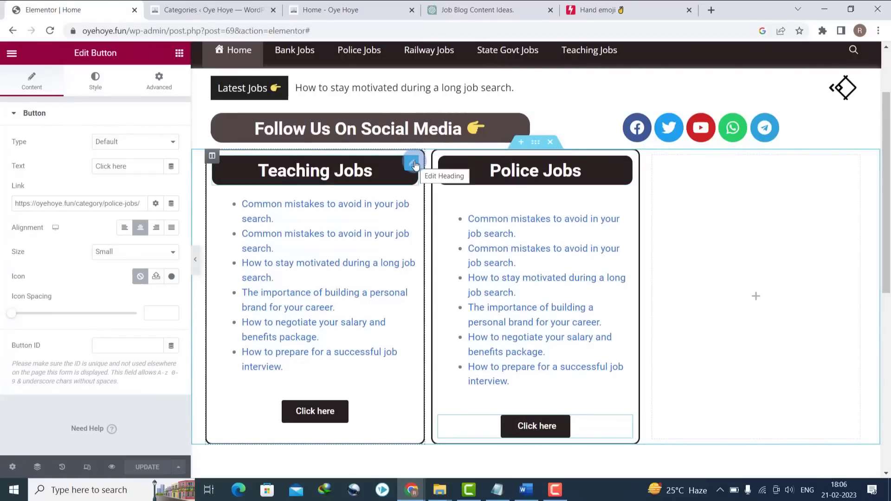
# - Duplicate the Teaching Jobs column, move the copy right of Police Jobs, and delete the empty column
pyautogui.rightClick(212, 159)
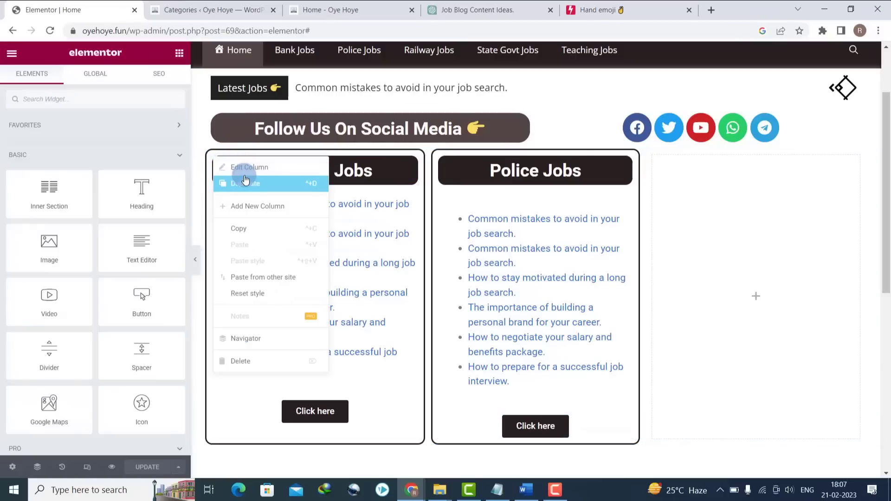
pyautogui.click(245, 182)
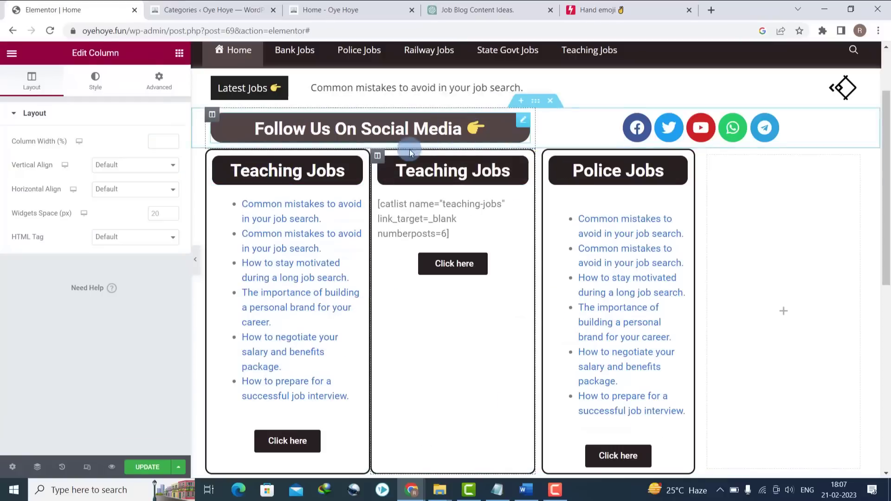
pyautogui.moveTo(378, 160); pyautogui.dragTo(665, 186)
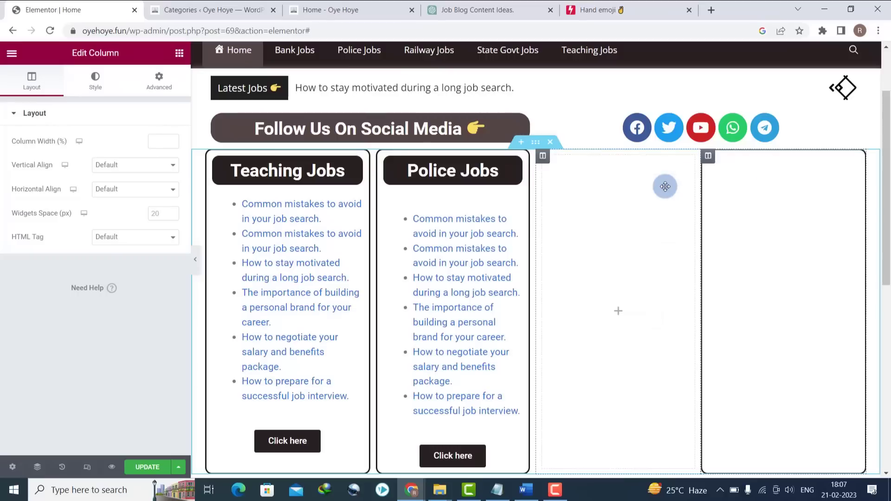
pyautogui.rightClick(542, 161)
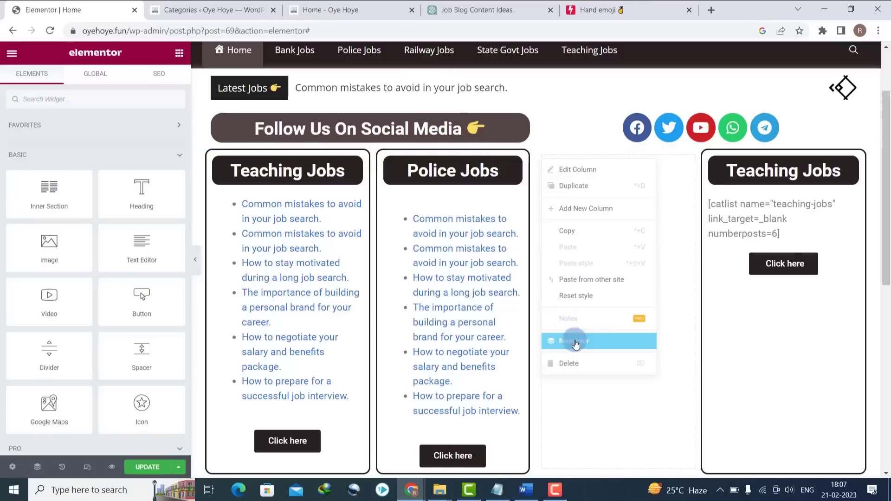
pyautogui.click(575, 363)
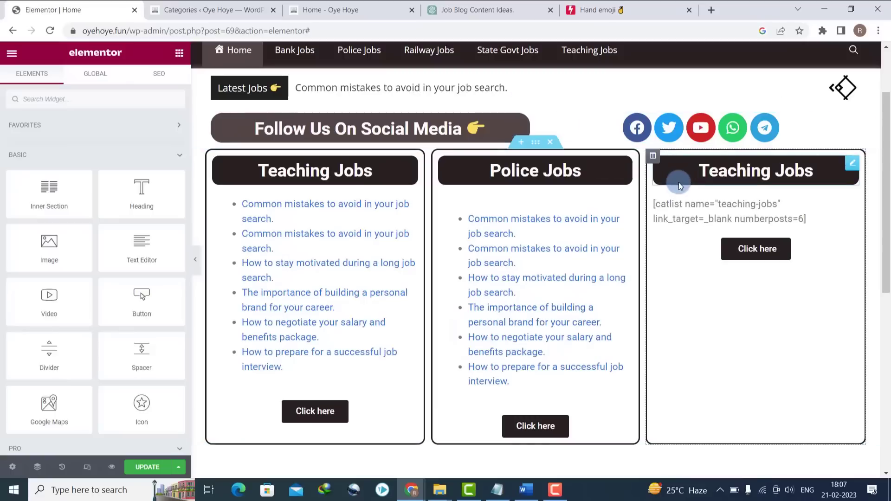
pyautogui.click(719, 171)
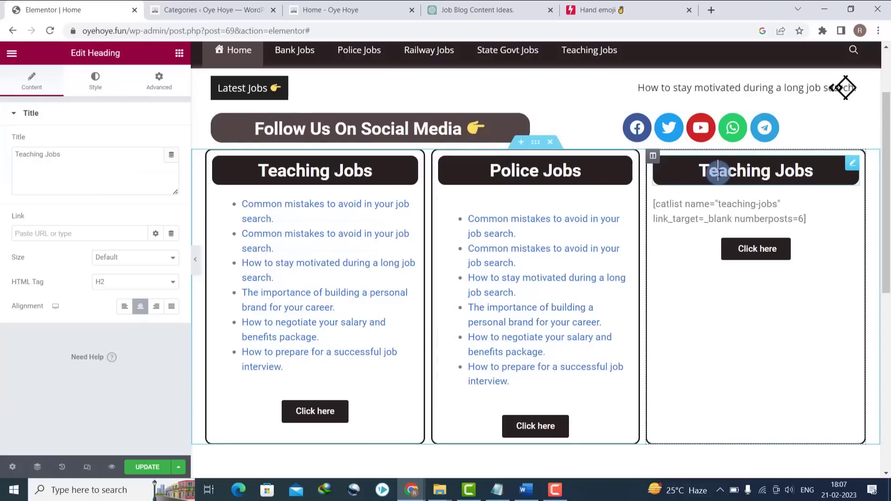
pyautogui.doubleClick(719, 171)
pyautogui.tripleClick(53, 166)
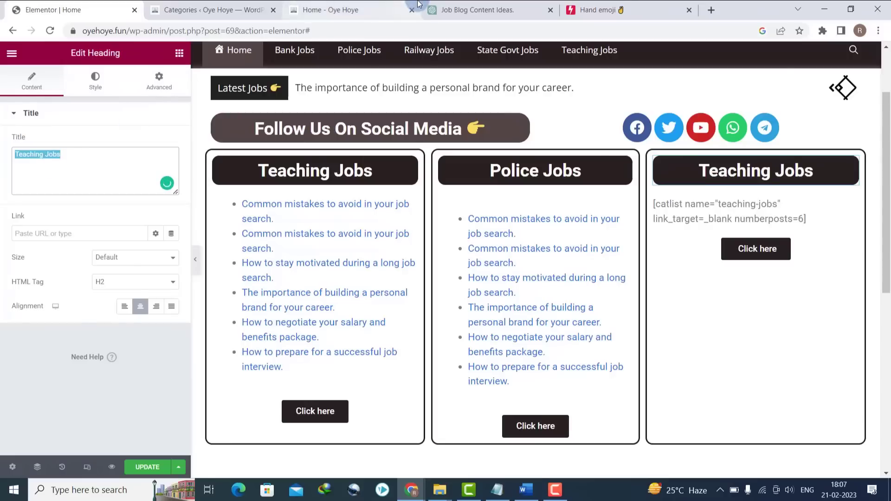
# - Retitle the third box's heading to 'State Govt Jobs' after checking the site's menu label
pyautogui.click(344, 10)
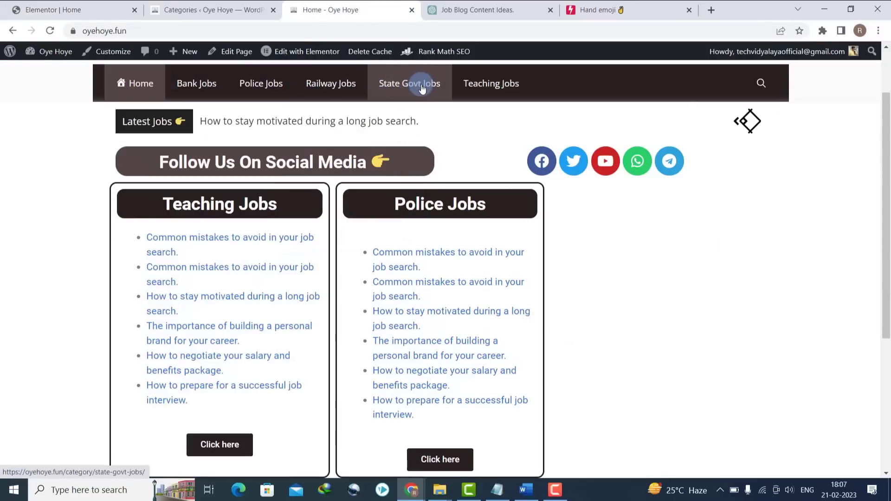
pyautogui.click(120, 7)
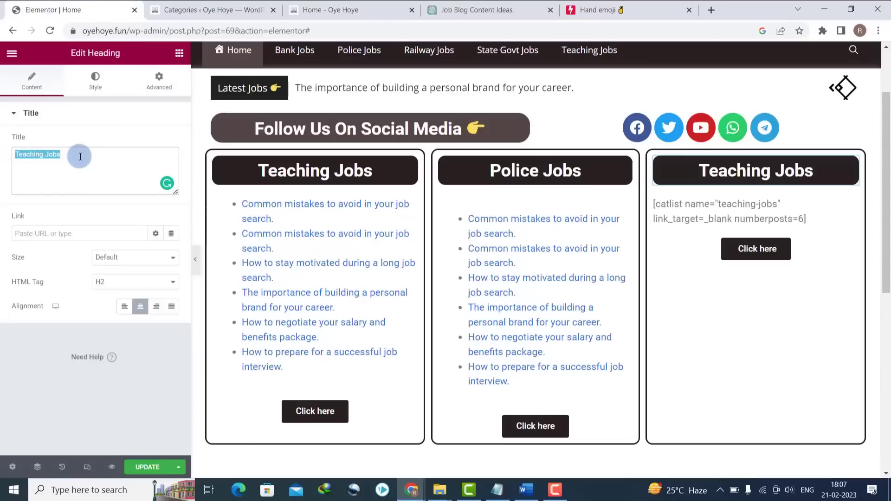
pyautogui.write('State ')
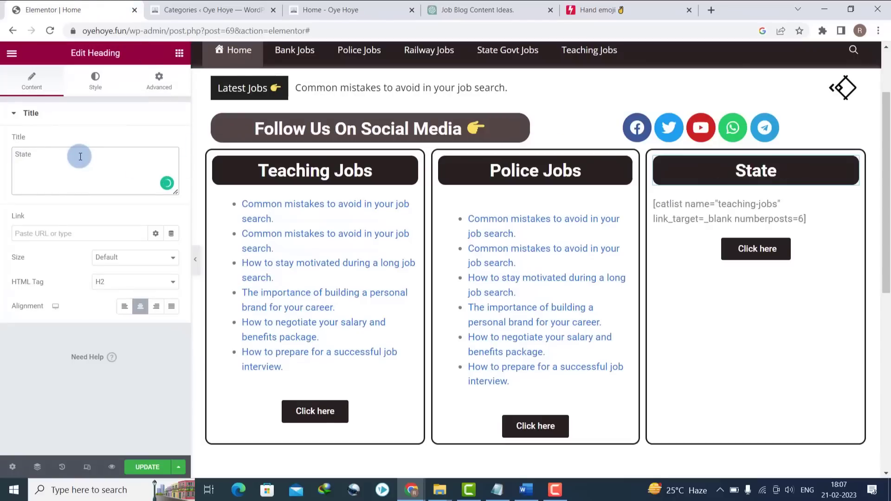
pyautogui.write('Govt Jobs')
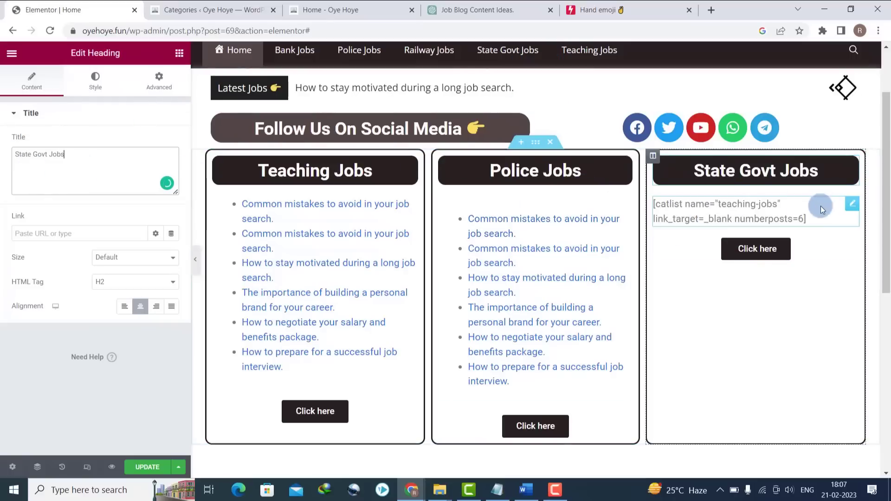
# - Replace teaching-jobs with the state-govt-jobs slug in the third box's catlist shortcode
pyautogui.click(848, 204)
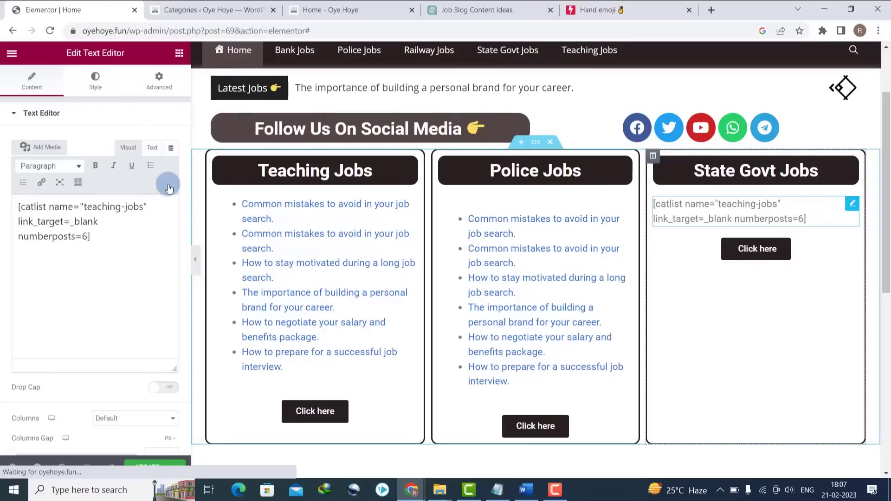
pyautogui.moveTo(84, 206); pyautogui.dragTo(98, 207)
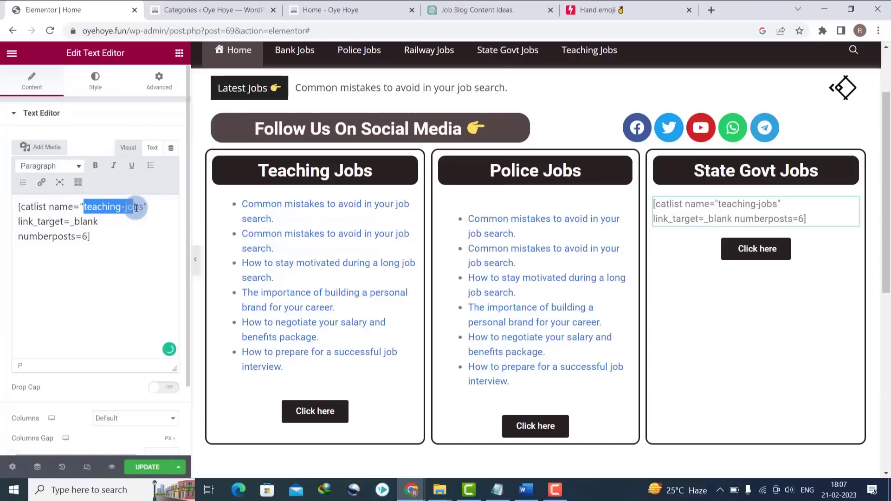
pyautogui.click(208, 10)
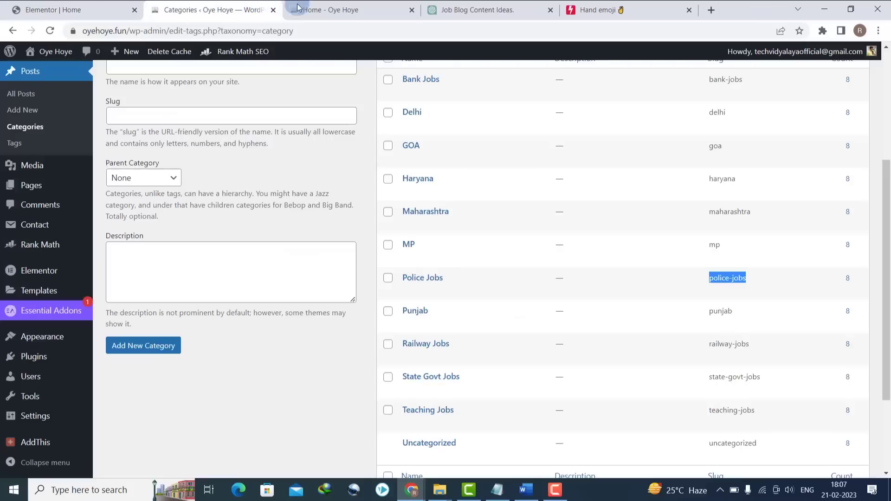
pyautogui.tripleClick(741, 376)
pyautogui.rightClick(740, 379)
pyautogui.click(750, 384)
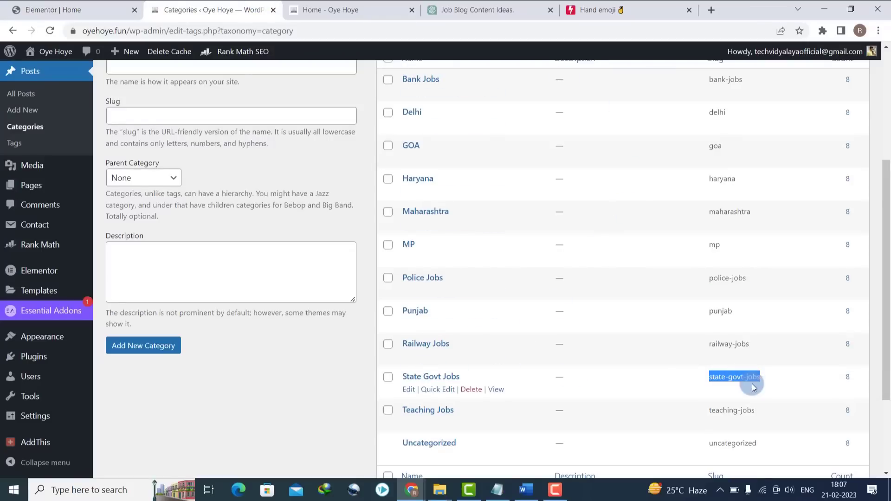
pyautogui.click(92, 5)
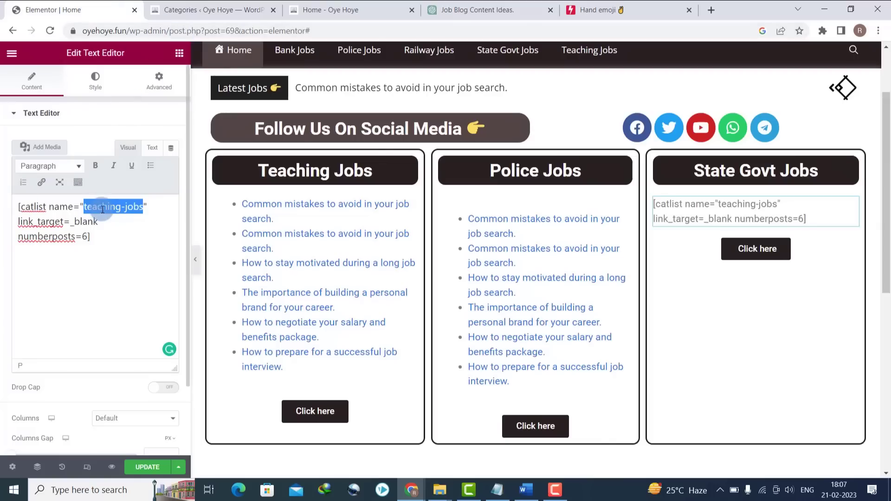
pyautogui.click(257, 27)
pyautogui.hotkey('ctrl', 'v')
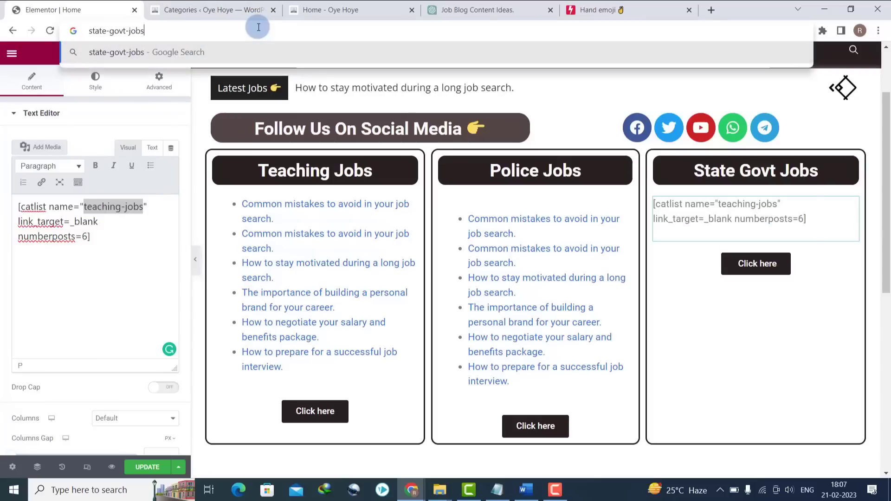
pyautogui.hotkey('ctrl', 'a')
pyautogui.hotkey('ctrl', 'x')
pyautogui.click(103, 209)
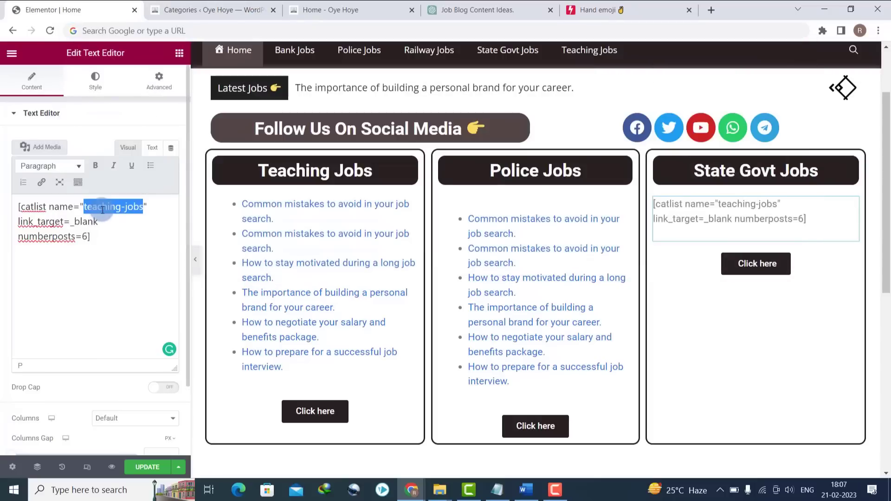
pyautogui.hotkey('ctrl', 'v')
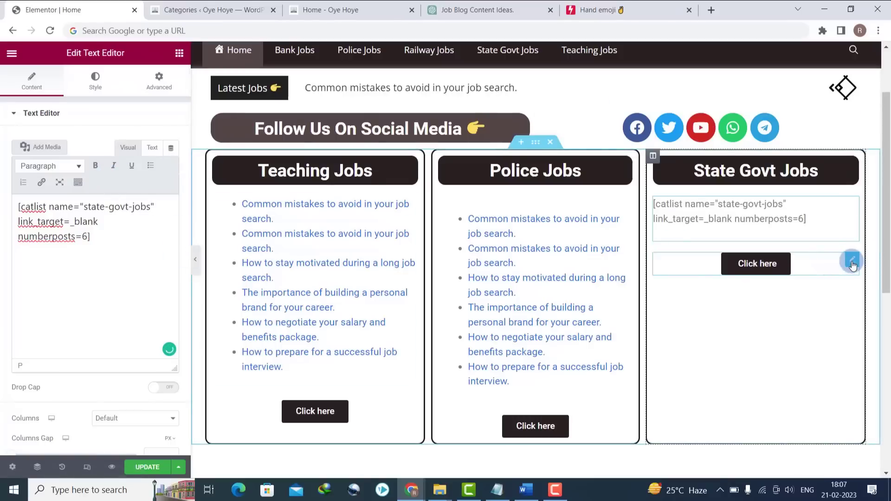
# - Link the box's button to the State Govt Jobs category page address and save the page
pyautogui.click(851, 263)
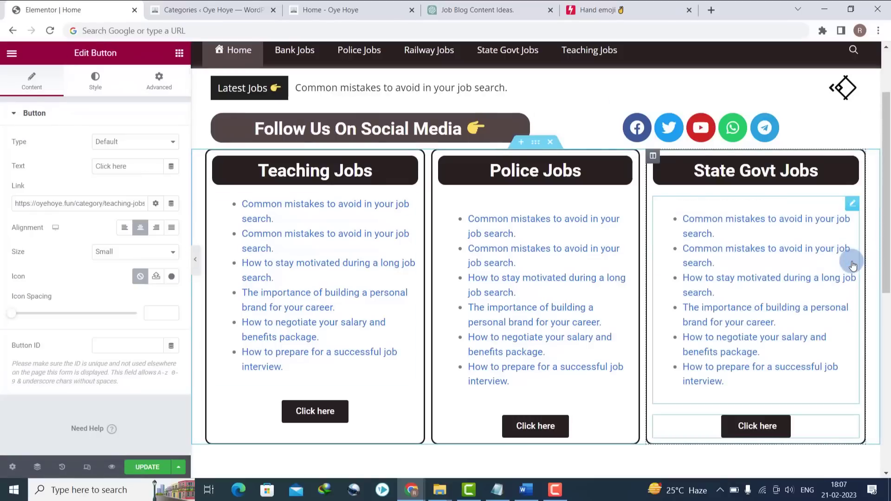
pyautogui.click(367, 4)
pyautogui.click(392, 90)
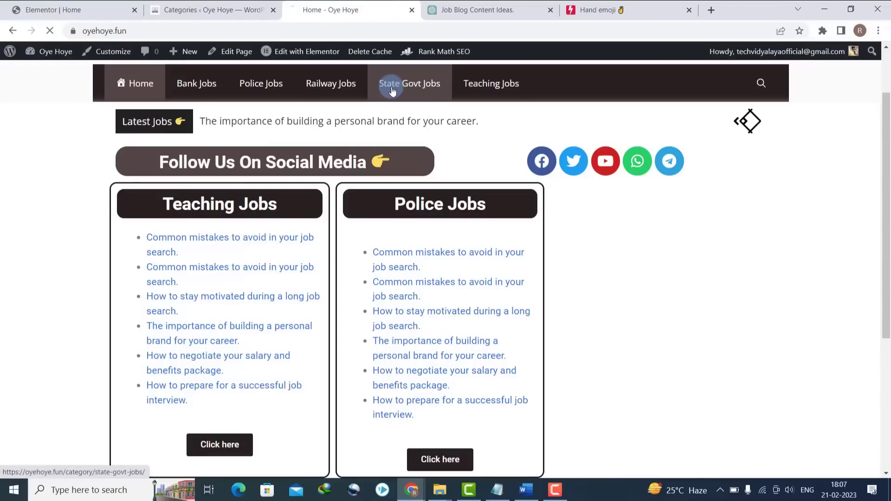
pyautogui.click(272, 32)
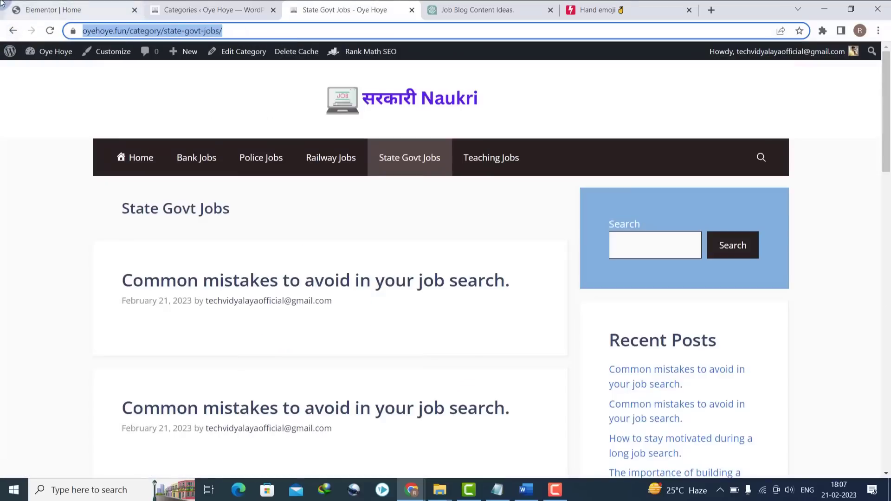
pyautogui.click(44, 10)
pyautogui.click(109, 213)
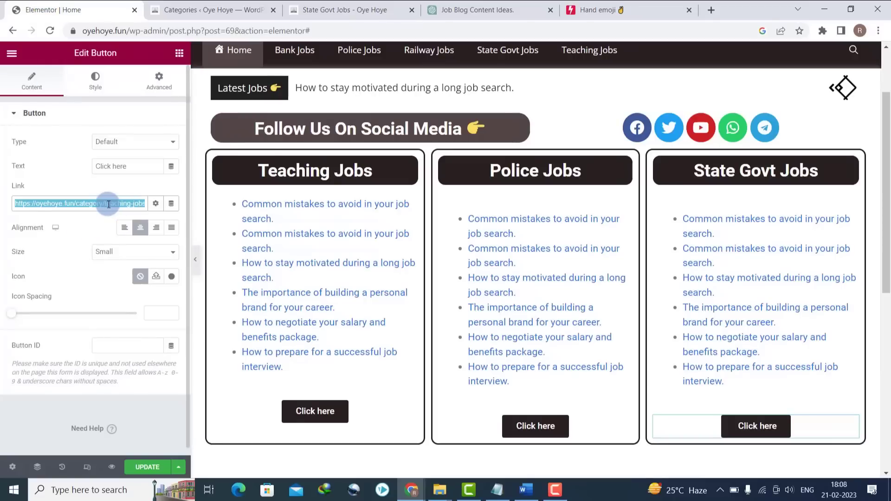
pyautogui.hotkey('ctrl', 'v')
pyautogui.click(134, 460)
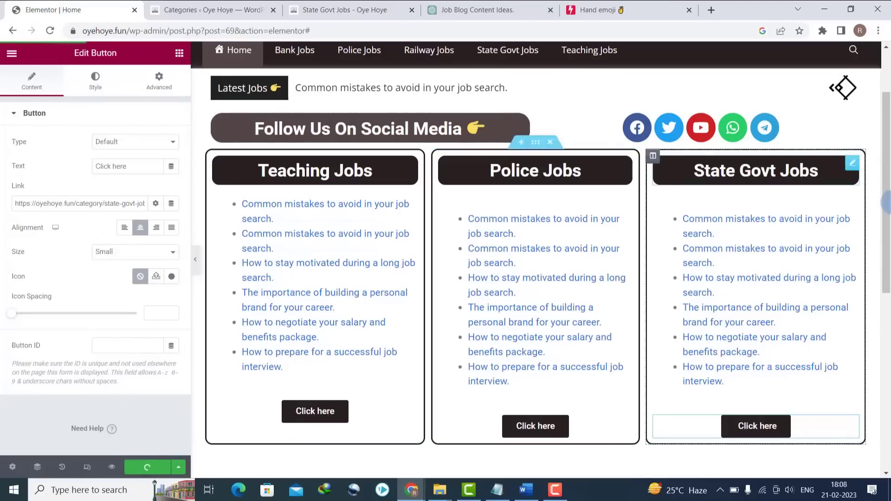
pyautogui.moveTo(886, 202); pyautogui.dragTo(887, 292)
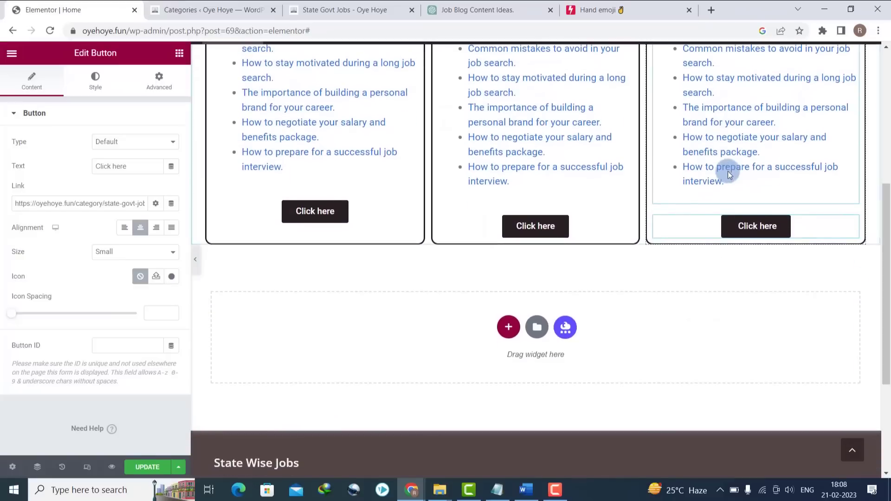
# - Add a four-column section below the job boxes with a 'Railway Jobs' heading in column one
pyautogui.click(509, 327)
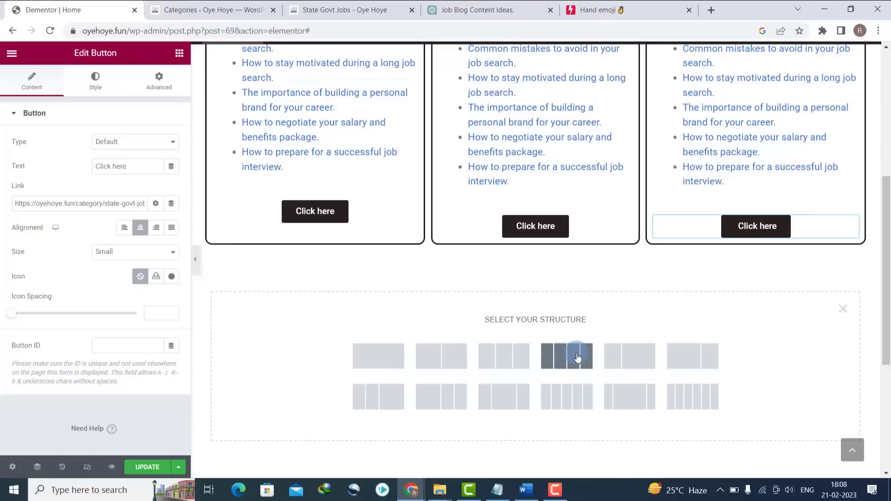
pyautogui.click(578, 356)
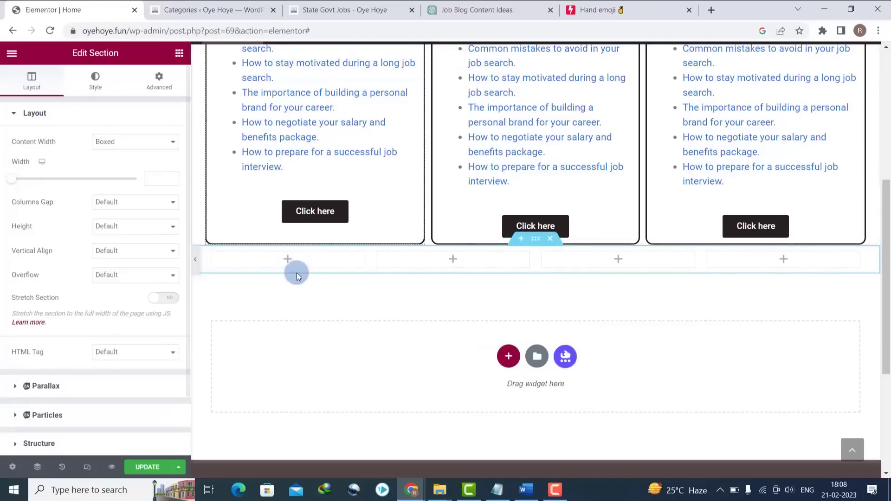
pyautogui.click(287, 260)
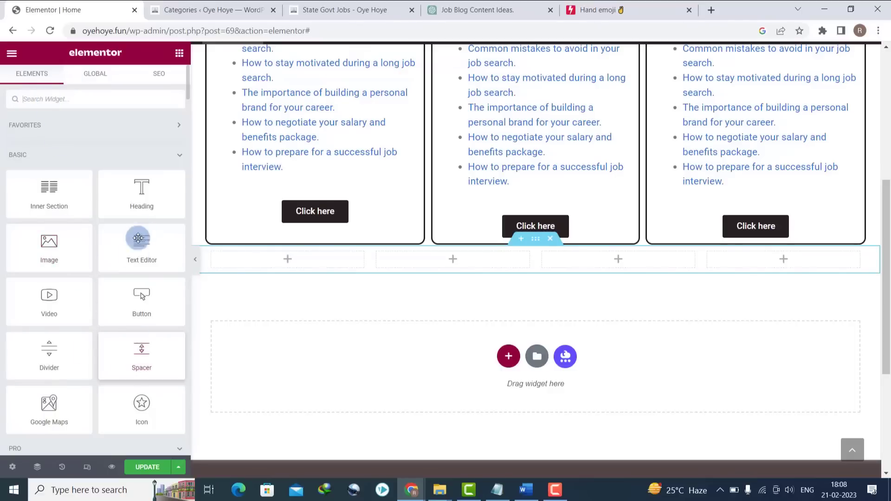
pyautogui.moveTo(148, 206); pyautogui.dragTo(305, 262)
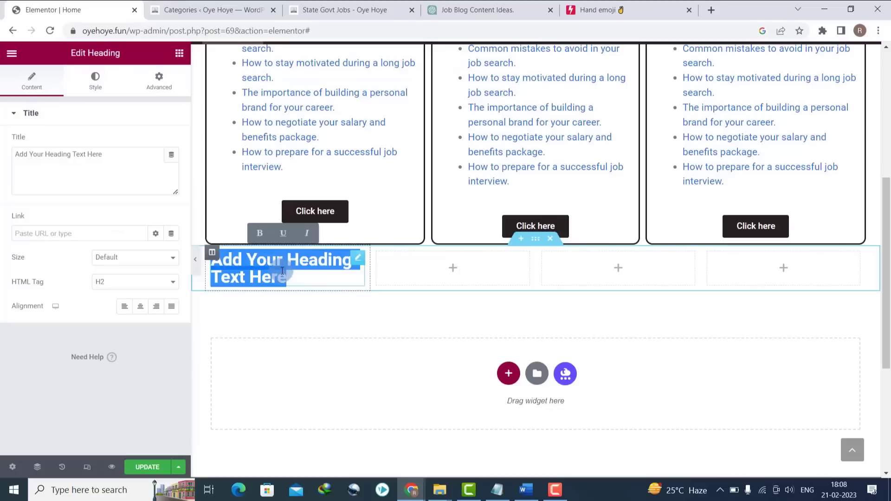
pyautogui.write('R')
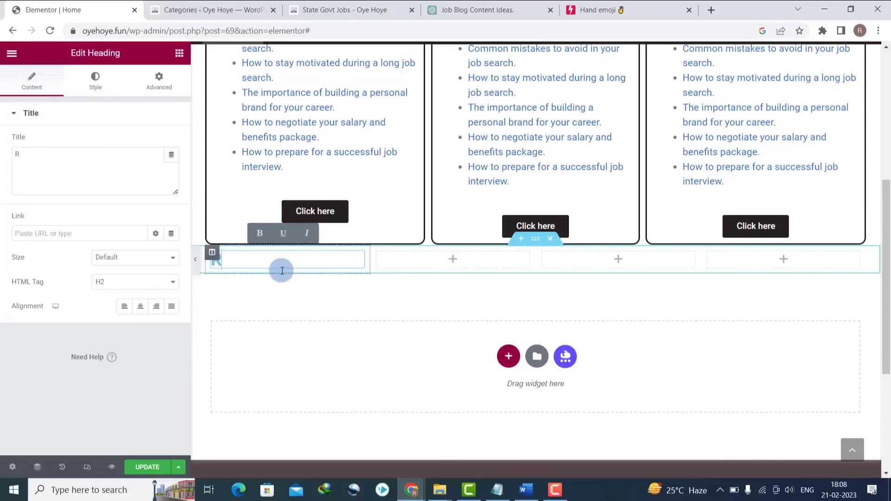
pyautogui.write('ailway Jobs')
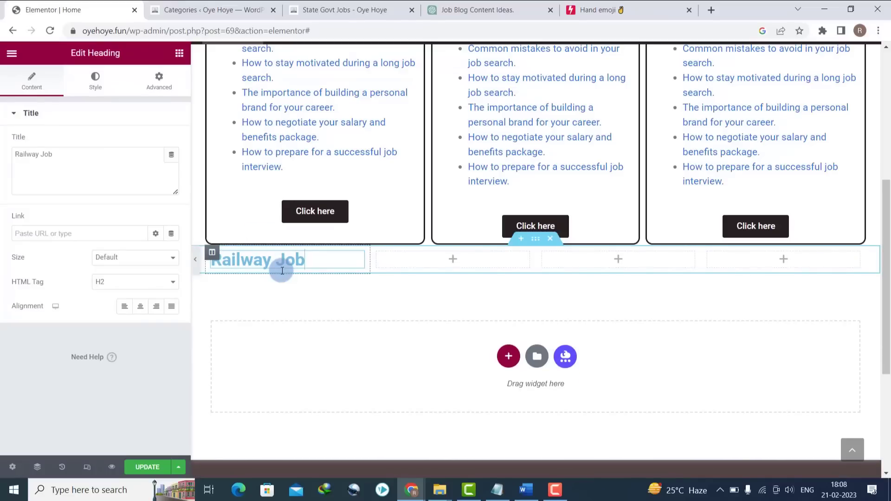
# - Centre the Railway Jobs heading and give it a classic dark maroon background
pyautogui.click(141, 310)
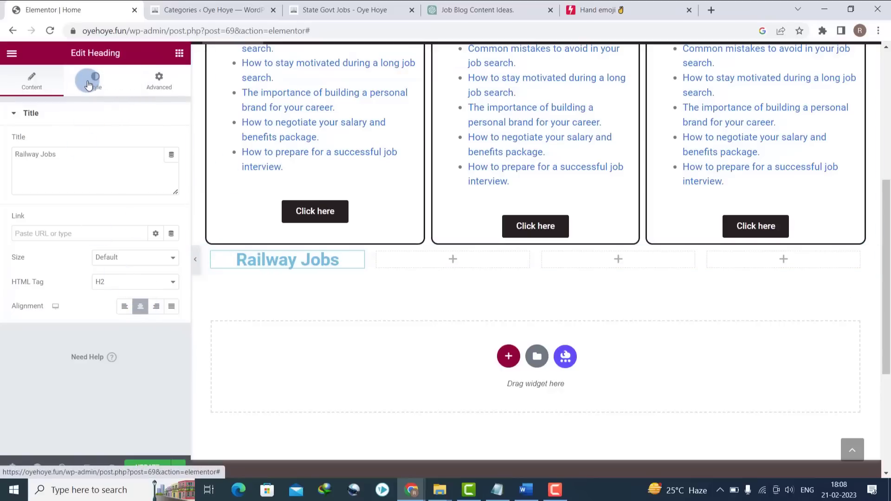
pyautogui.click(95, 86)
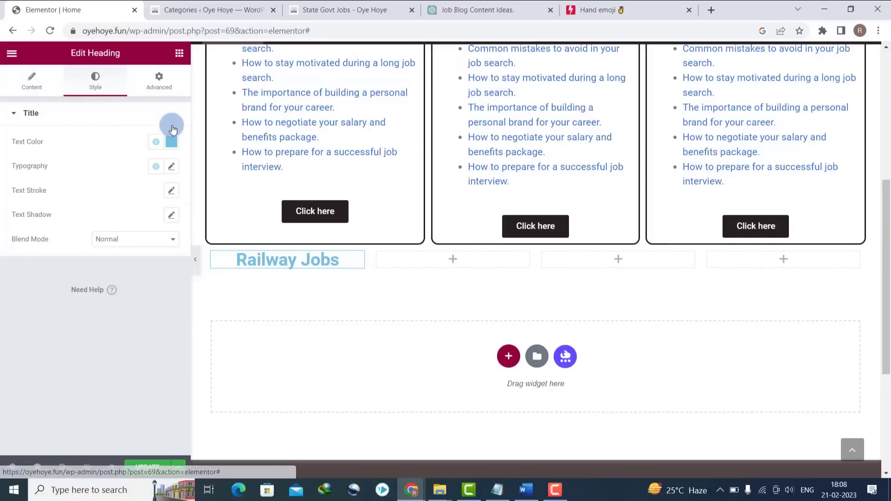
pyautogui.click(159, 83)
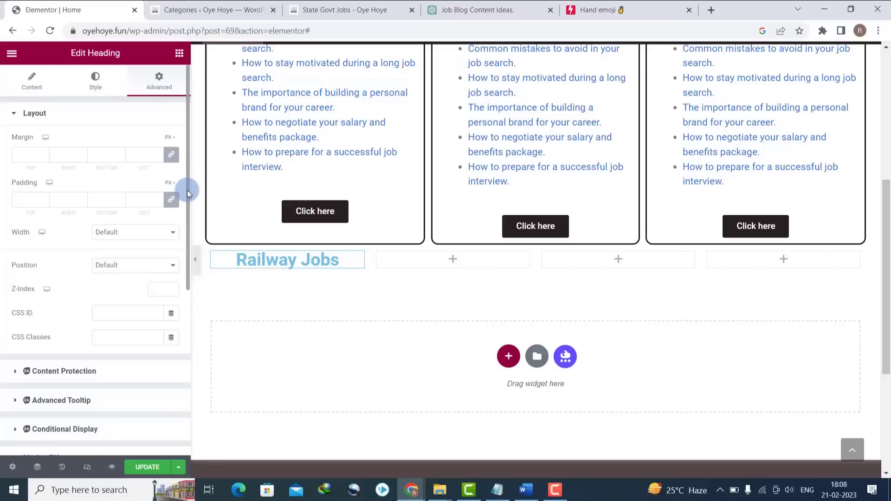
pyautogui.moveTo(187, 190); pyautogui.dragTo(185, 341)
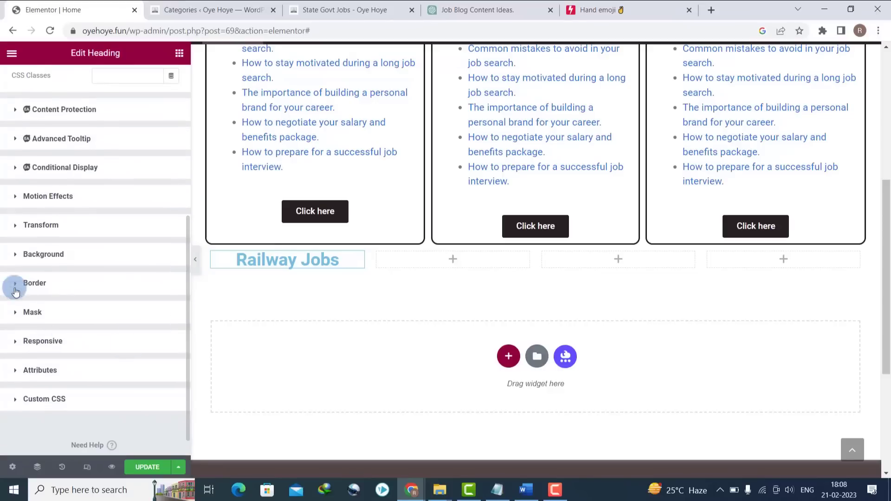
pyautogui.click(16, 256)
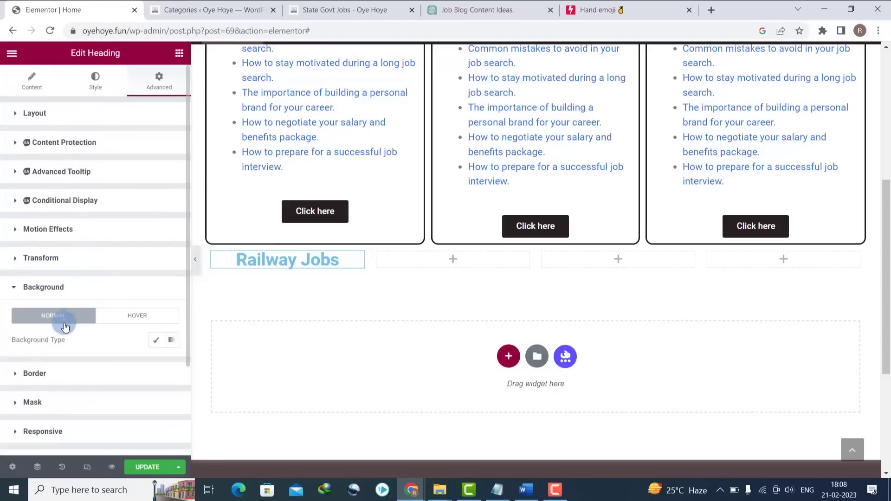
pyautogui.click(155, 341)
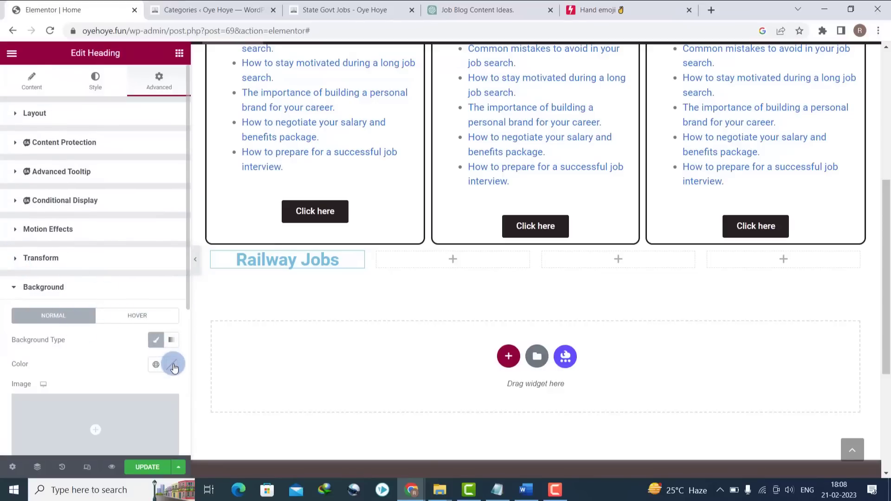
pyautogui.click(172, 365)
pyautogui.moveTo(111, 290); pyautogui.dragTo(91, 279)
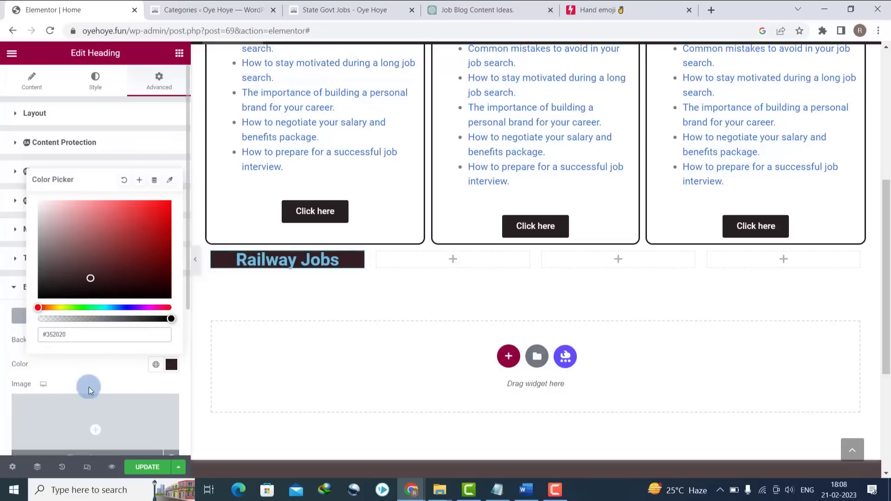
pyautogui.click(85, 368)
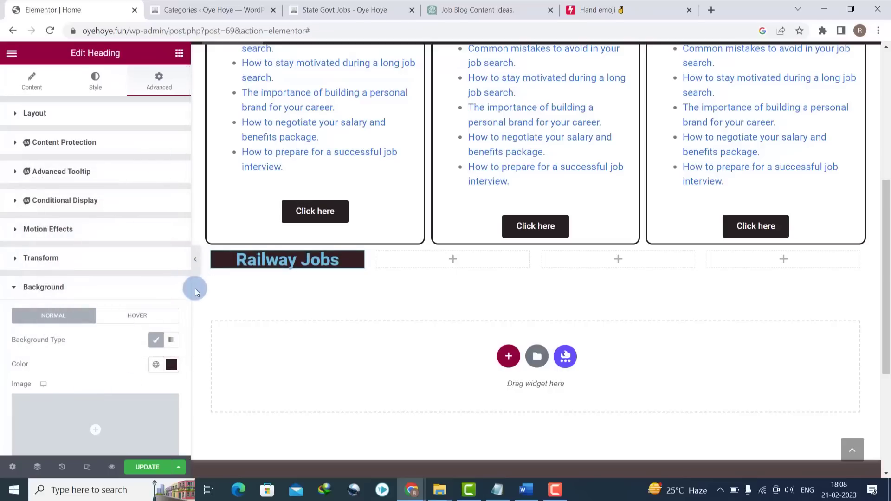
# - Give the heading a border radius of 10 and padding of 10
pyautogui.moveTo(186, 291); pyautogui.dragTo(186, 436)
pyautogui.click(12, 269)
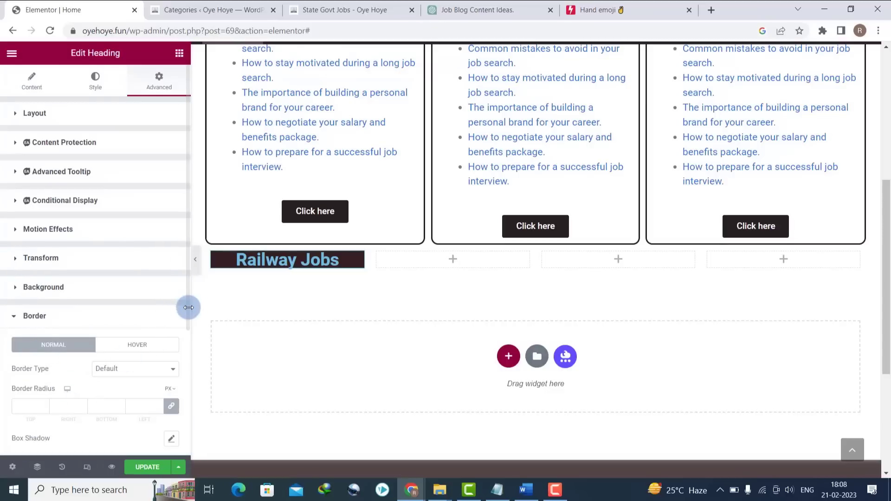
pyautogui.moveTo(185, 312); pyautogui.dragTo(183, 363)
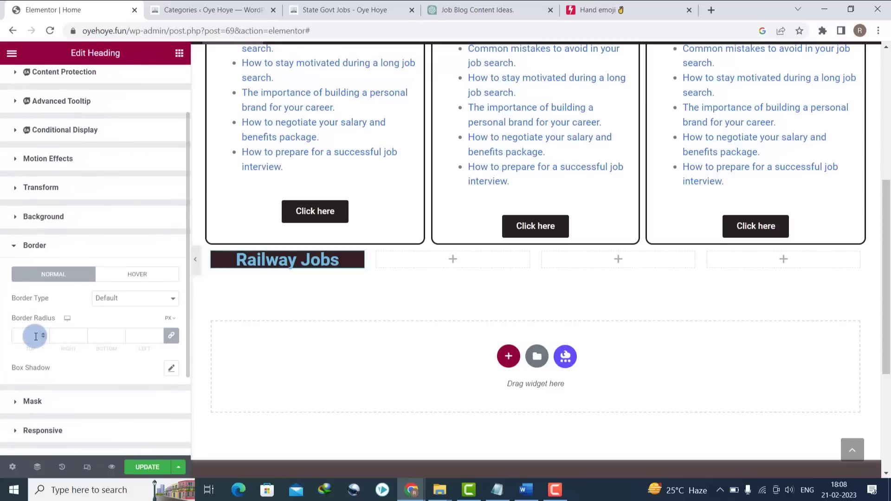
pyautogui.write('10')
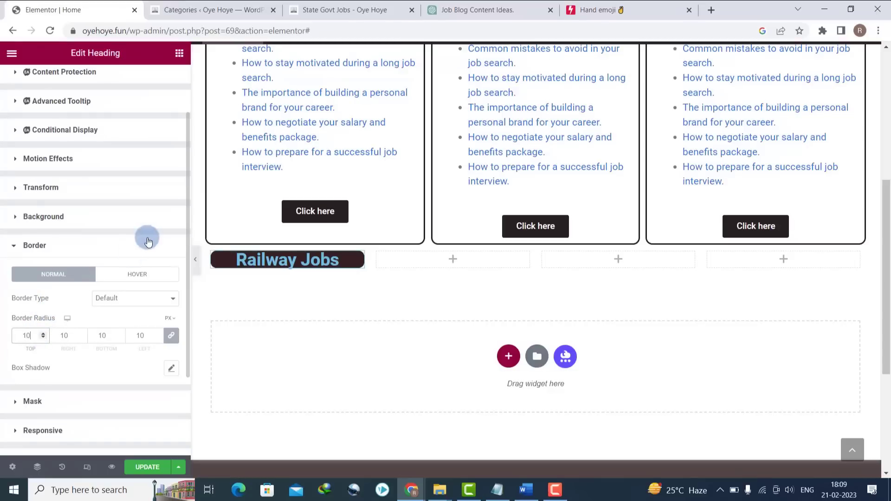
pyautogui.moveTo(187, 335); pyautogui.dragTo(184, 210)
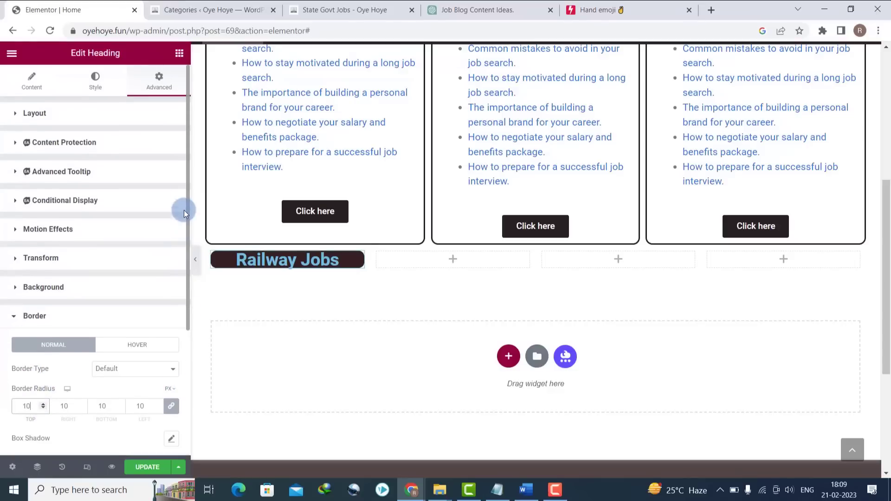
pyautogui.click(97, 79)
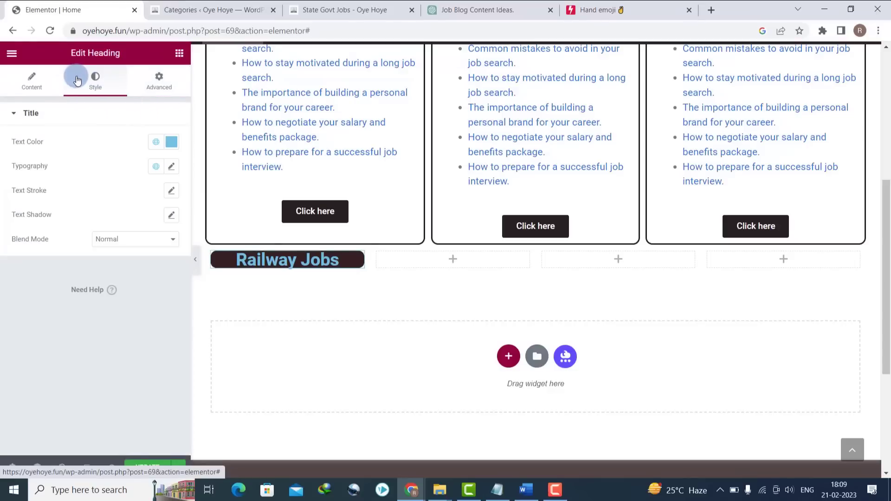
pyautogui.click(37, 93)
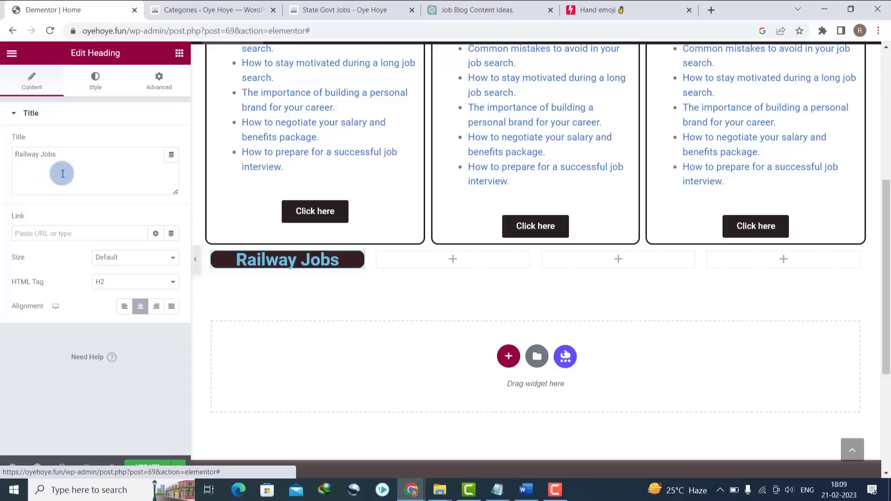
pyautogui.click(161, 88)
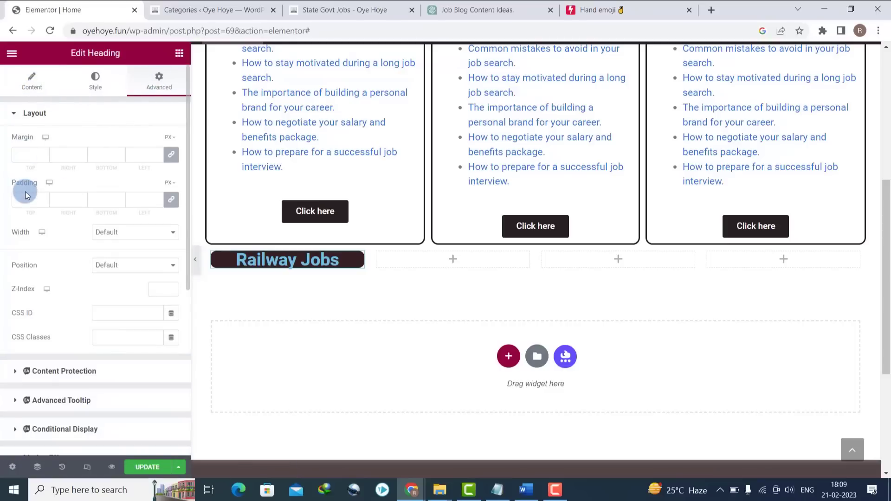
pyautogui.write('10')
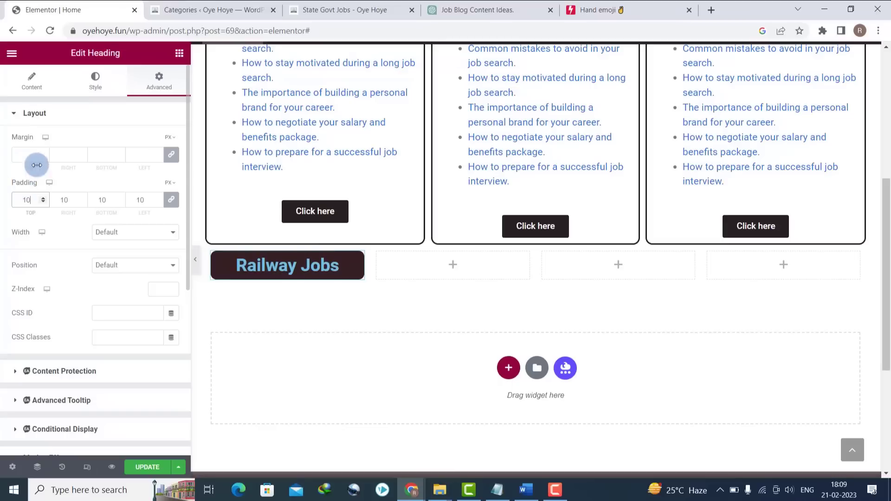
# - Make the heading text white and copy the Railway Jobs category page address from the live site
pyautogui.click(96, 78)
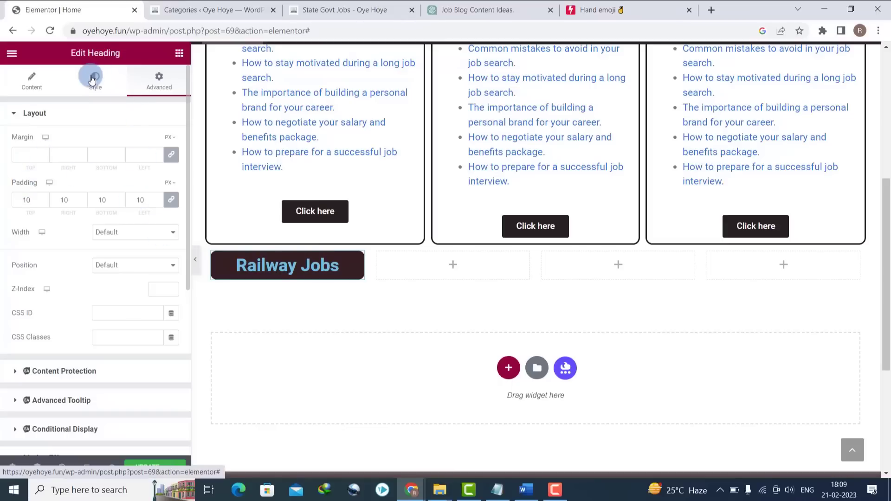
pyautogui.click(171, 143)
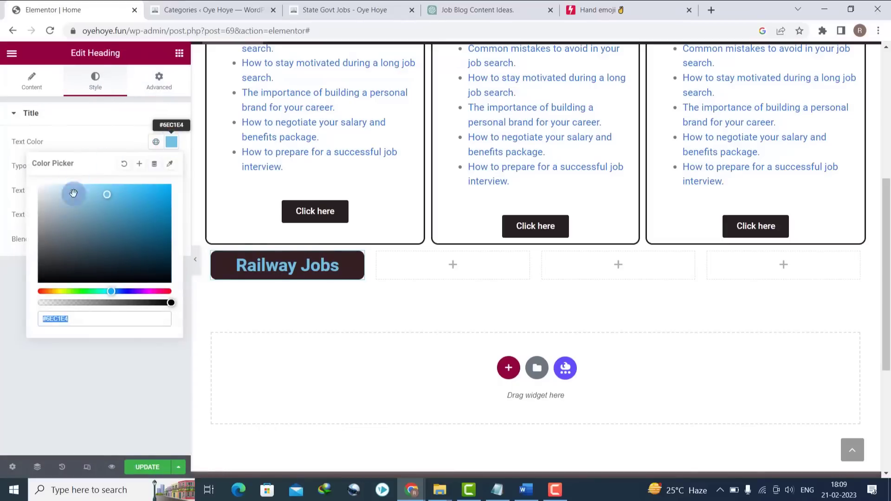
pyautogui.moveTo(52, 194); pyautogui.dragTo(1, 134)
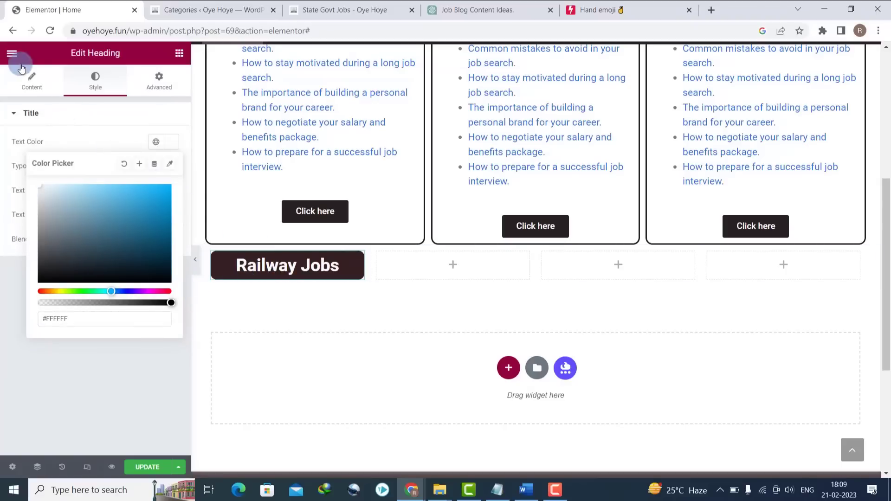
pyautogui.click(31, 84)
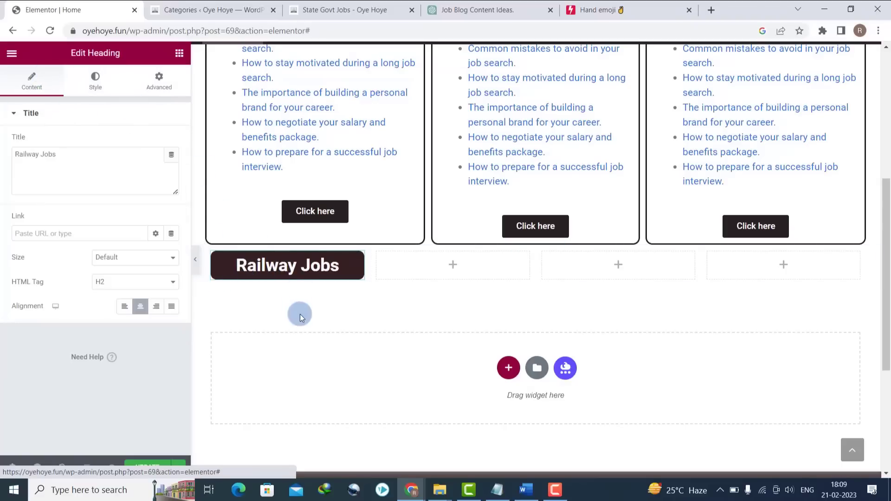
pyautogui.click(304, 4)
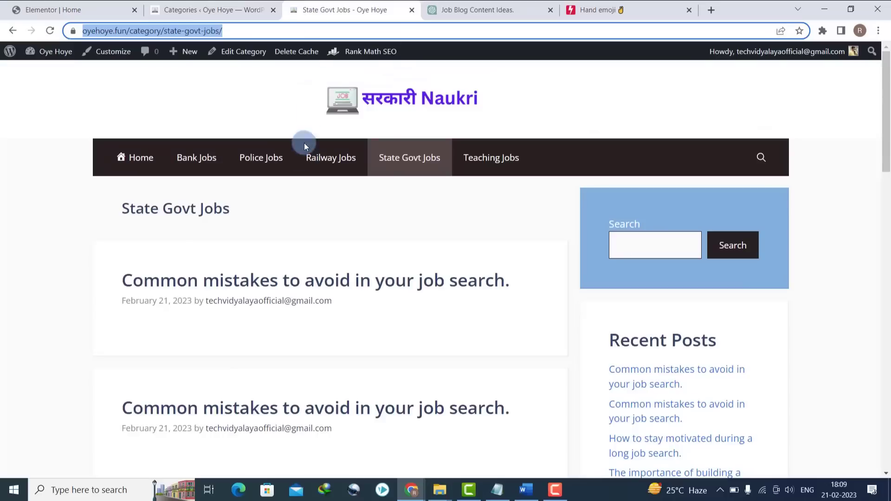
pyautogui.click(344, 167)
pyautogui.click(243, 31)
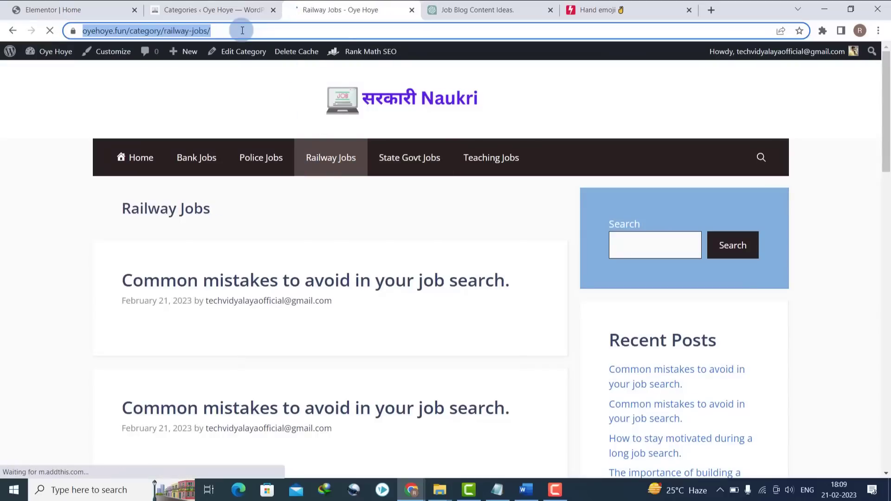
pyautogui.click(70, 10)
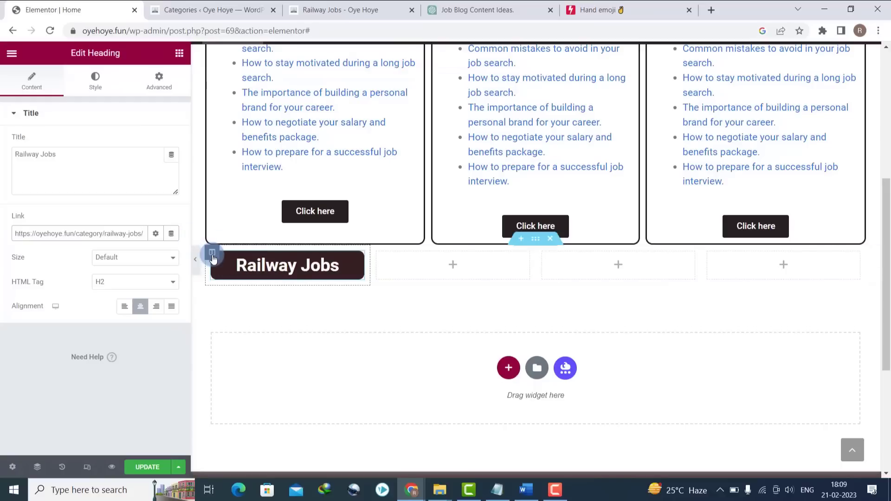
# - Duplicate the Railway Jobs column twice to make three identical boxes
pyautogui.rightClick(212, 257)
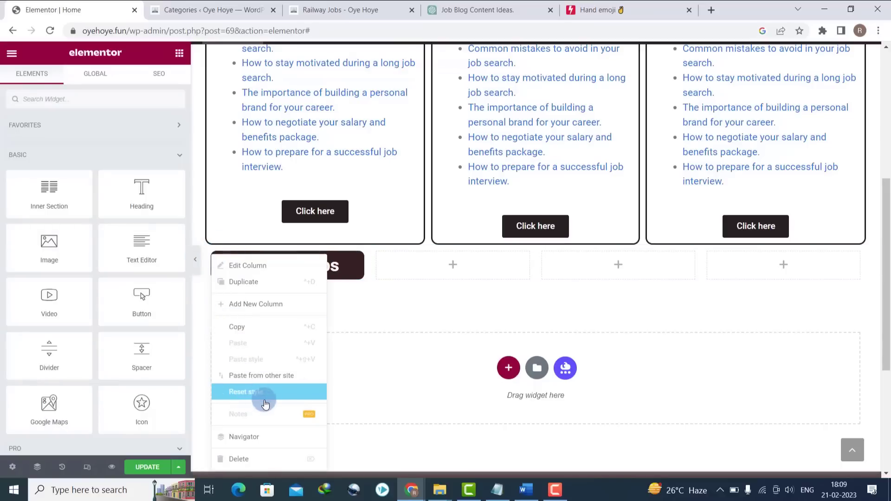
pyautogui.click(237, 287)
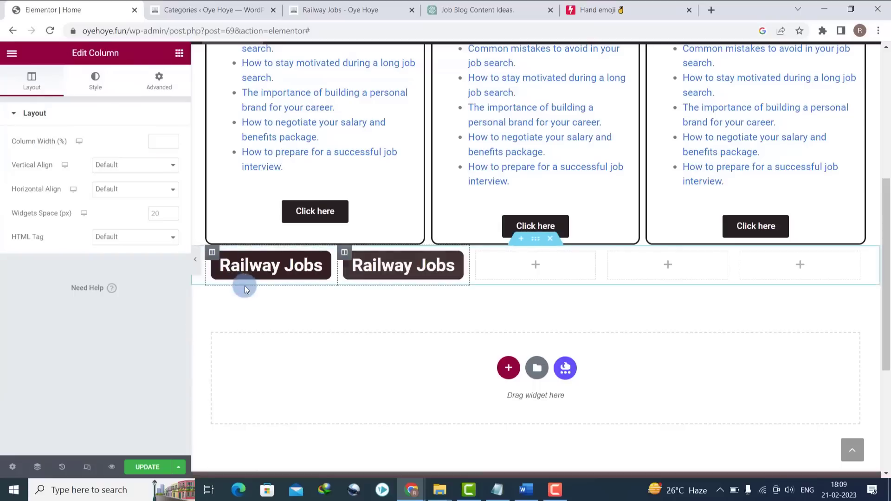
pyautogui.rightClick(344, 255)
pyautogui.click(386, 289)
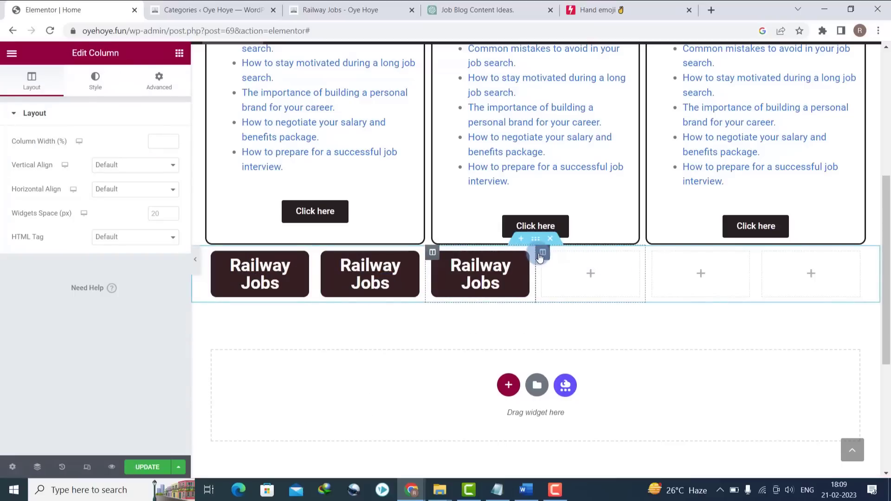
# - Delete the leftover empty columns and duplicate the third box once more for four Railway Jobs boxes
pyautogui.rightClick(539, 256)
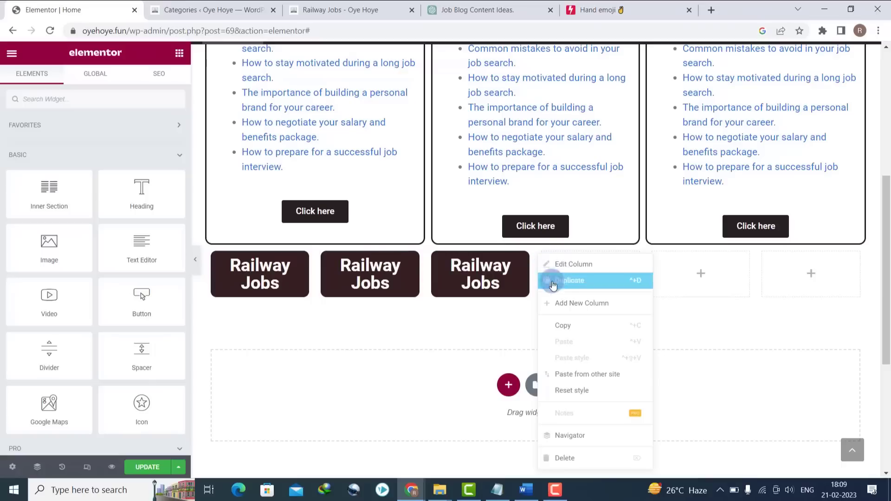
pyautogui.click(568, 456)
pyautogui.rightClick(609, 256)
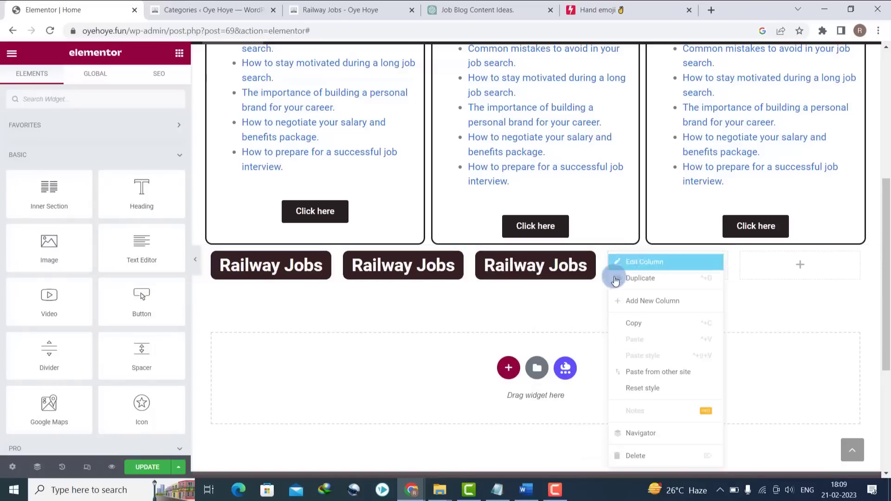
pyautogui.click(634, 455)
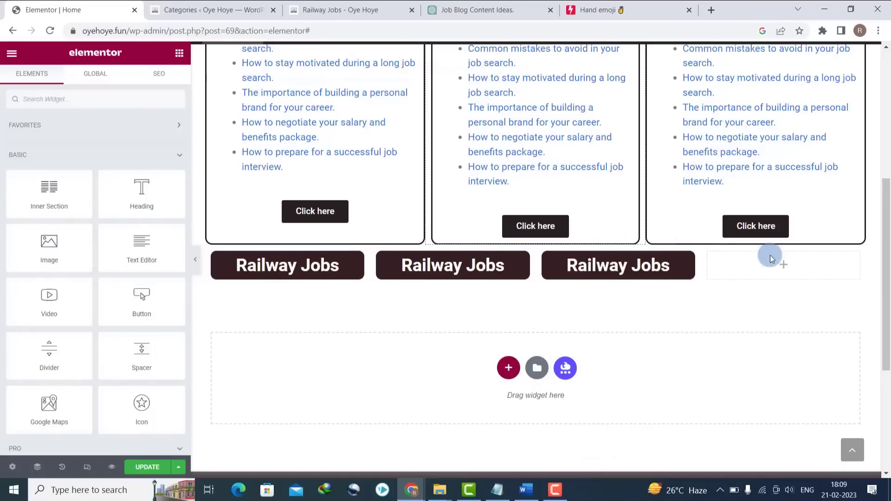
pyautogui.rightClick(709, 258)
pyautogui.click(726, 456)
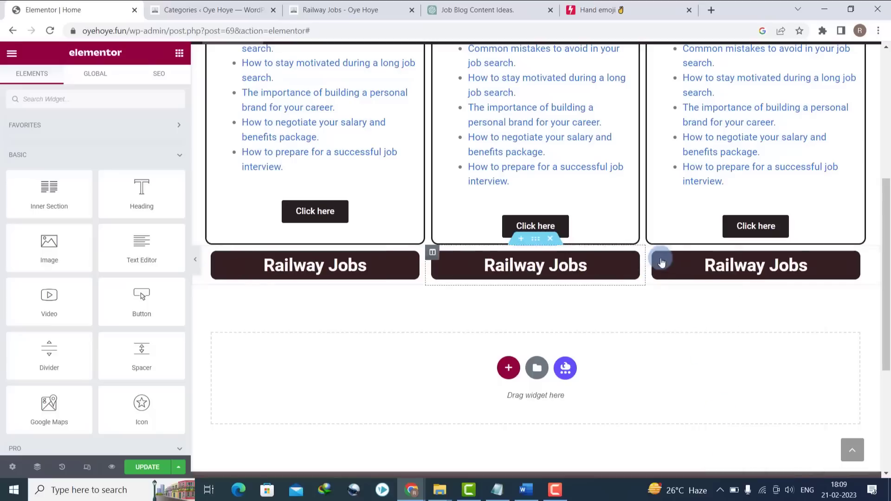
pyautogui.rightClick(654, 252)
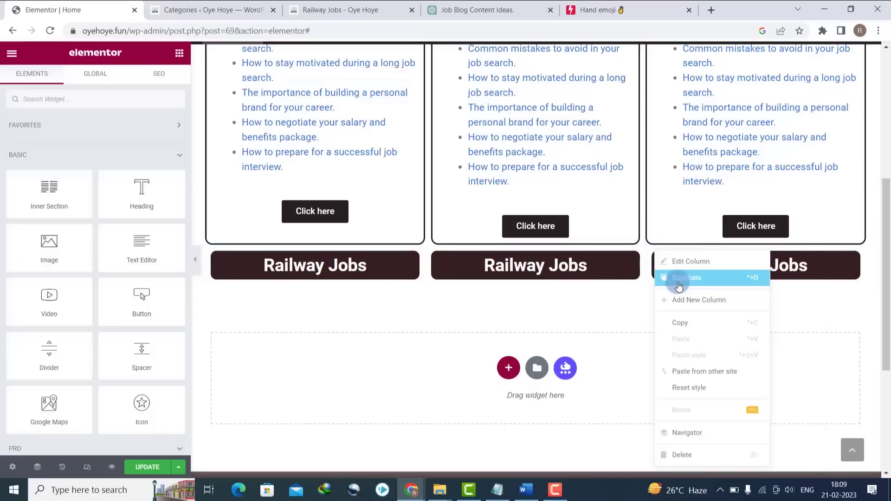
pyautogui.click(678, 278)
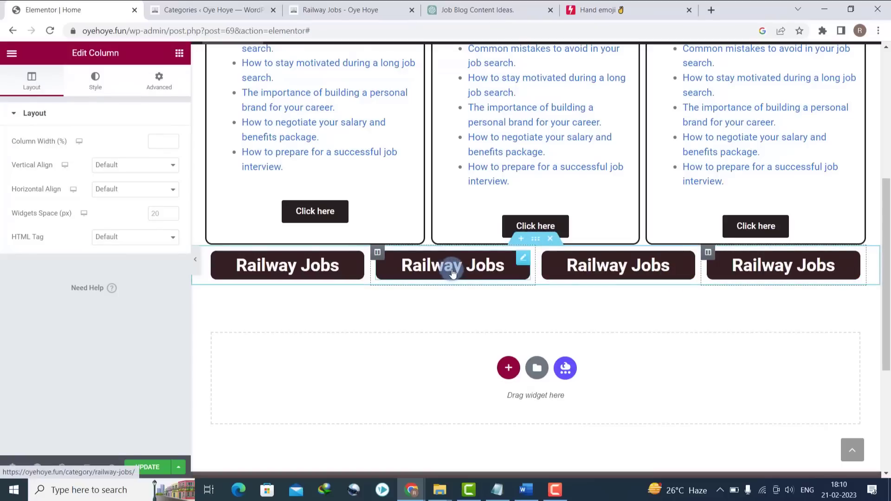
# - Retitle the second heading 'Private Jobs' and link it to the Bank Jobs category page
pyautogui.click(523, 259)
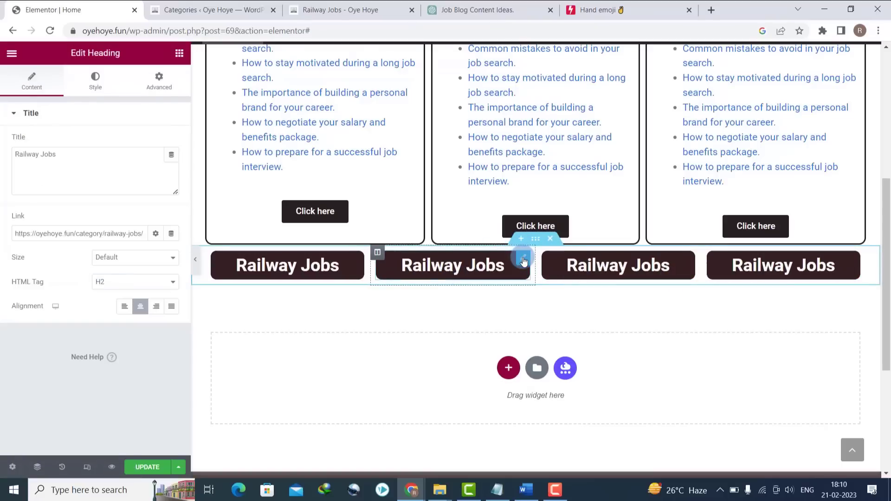
pyautogui.moveTo(144, 174); pyautogui.dragTo(2, 154)
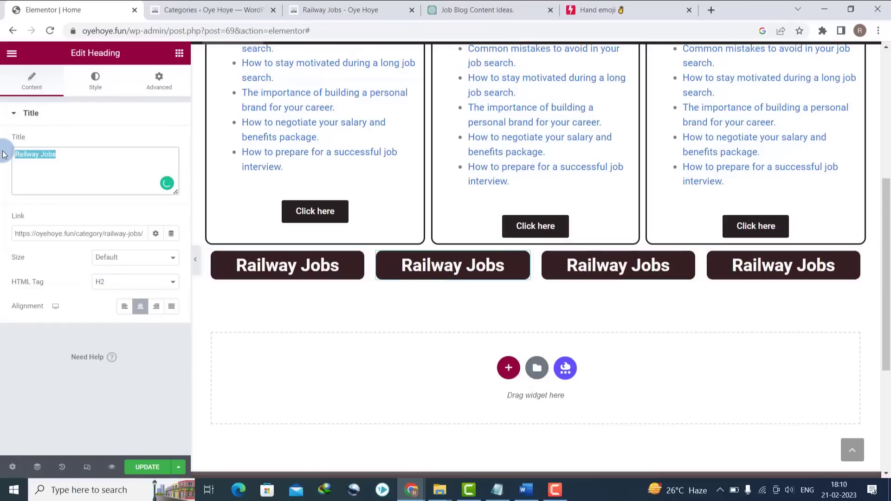
pyautogui.write('Private')
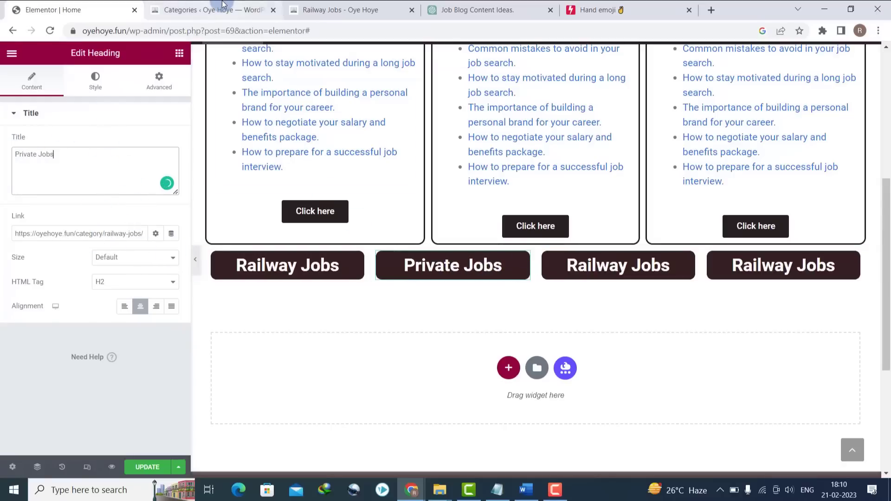
pyautogui.click(336, 9)
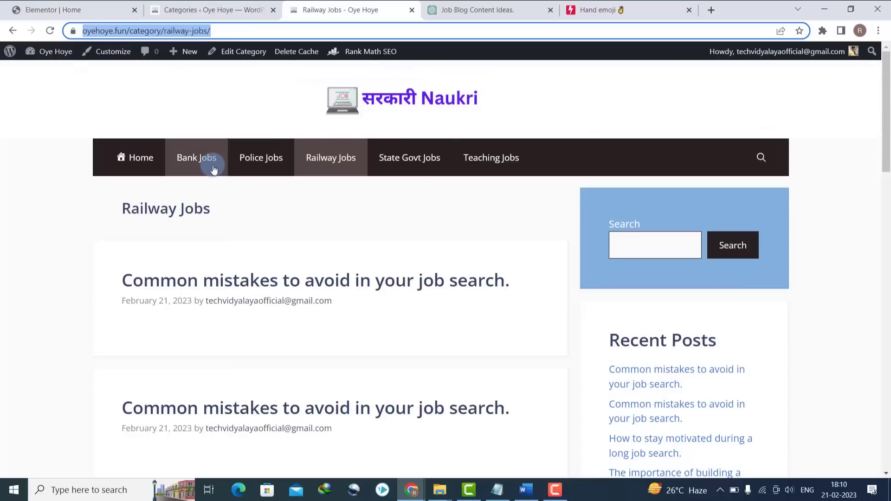
pyautogui.click(196, 157)
pyautogui.click(198, 27)
pyautogui.hotkey('ctrl', 'c')
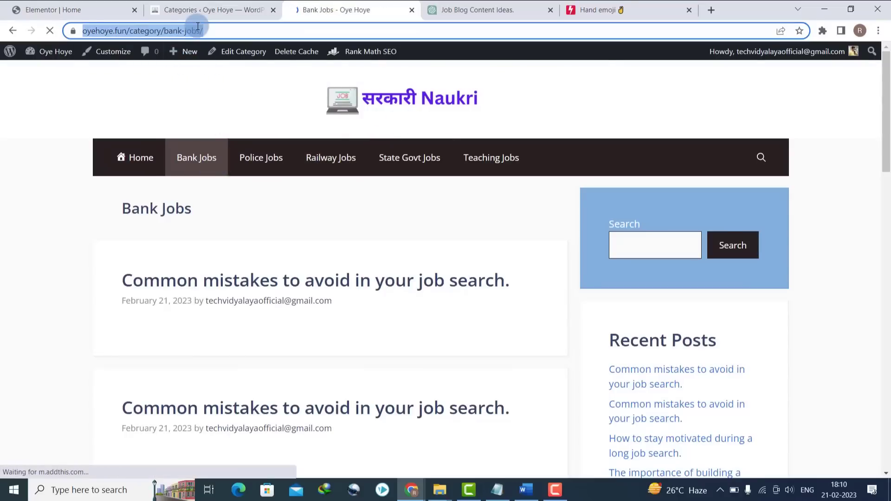
pyautogui.click(86, 6)
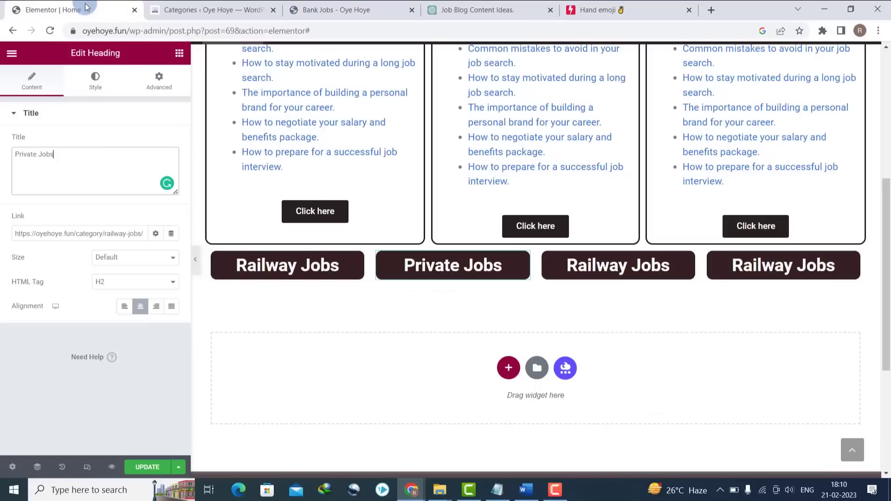
pyautogui.tripleClick(66, 233)
pyautogui.hotkey('ctrl', 'v')
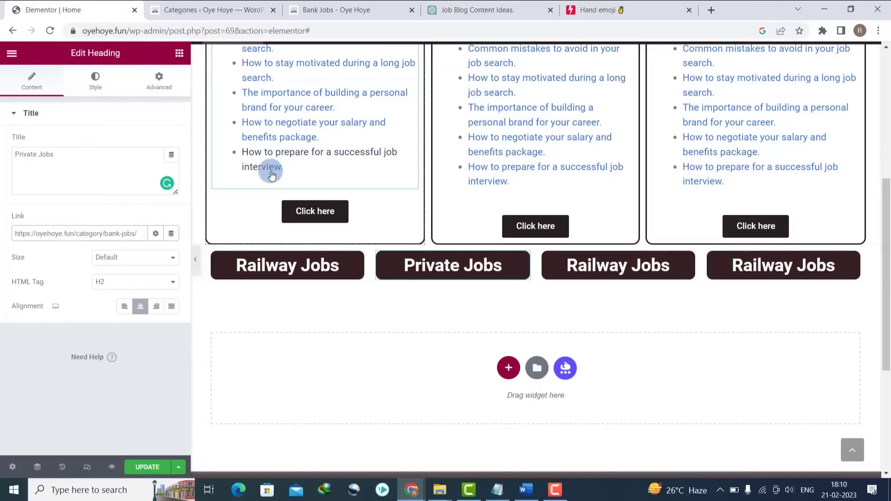
# - Give the Private Jobs heading a blue #4C62A4 background
pyautogui.click(95, 80)
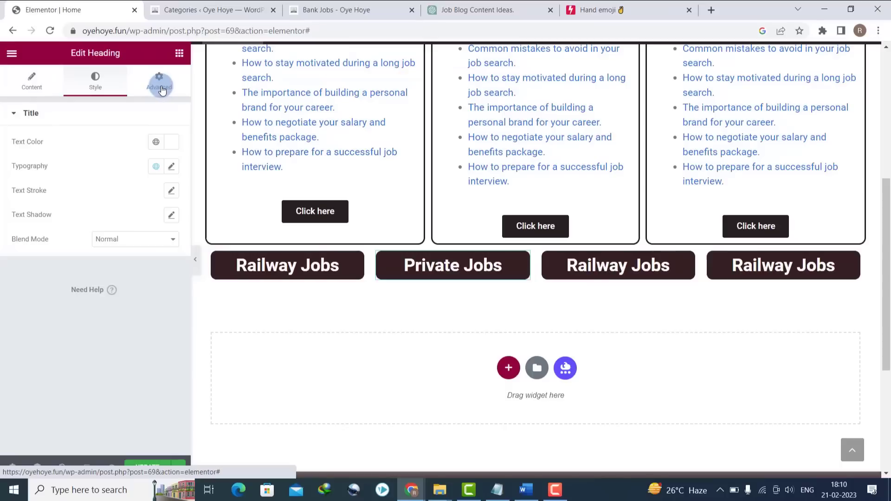
pyautogui.click(159, 89)
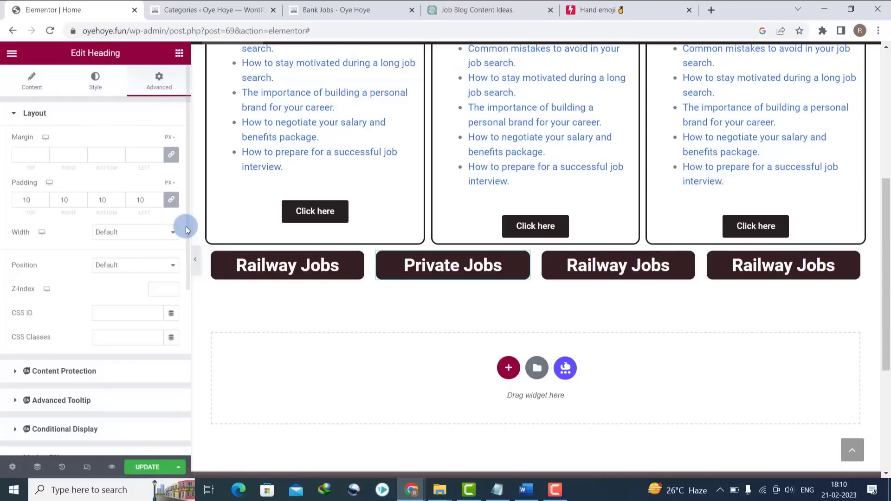
pyautogui.scroll(-5, 186, 227)
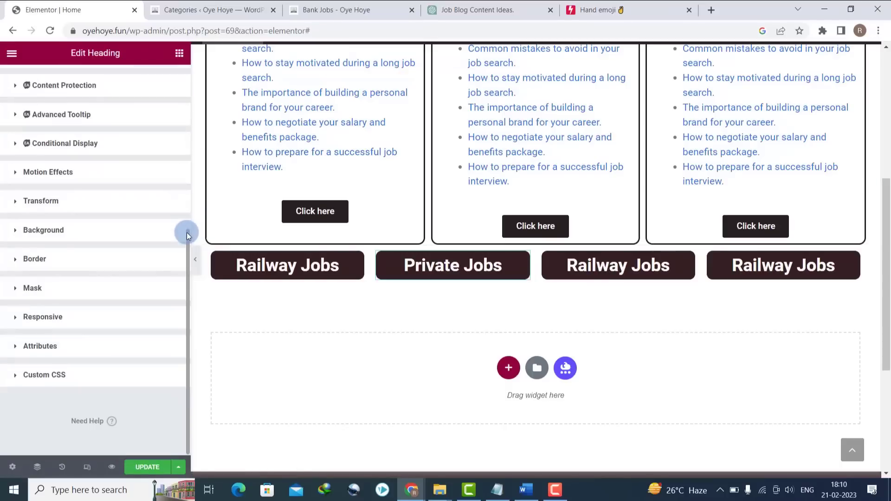
pyautogui.click(15, 232)
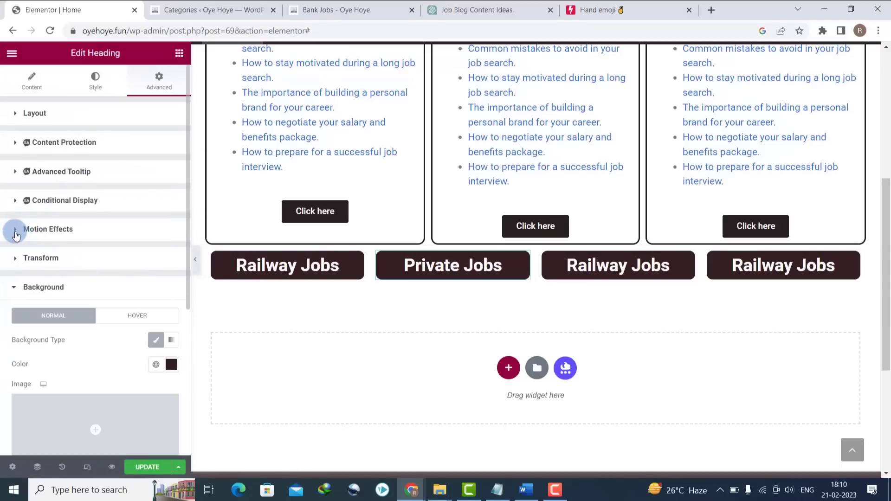
pyautogui.click(171, 364)
pyautogui.click(117, 274)
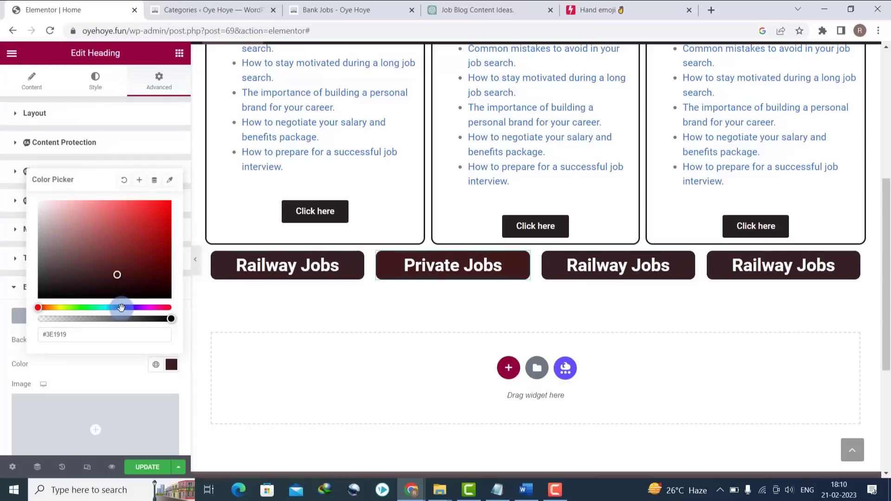
pyautogui.click(109, 229)
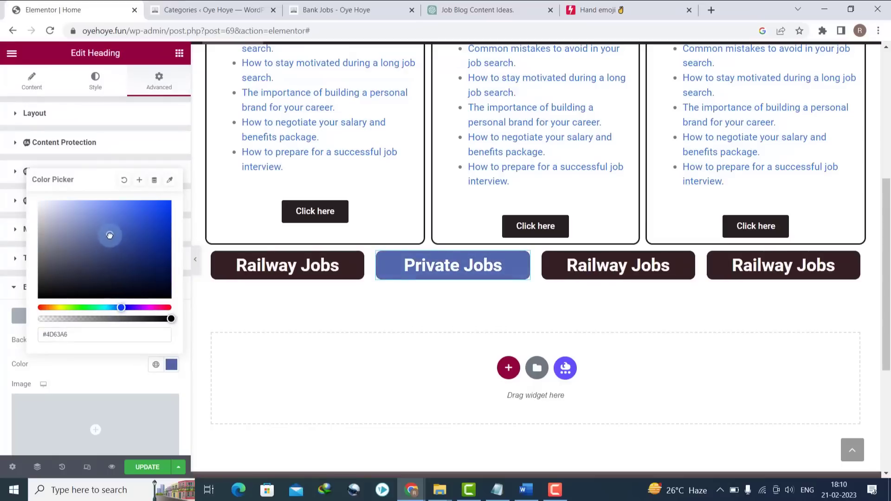
pyautogui.moveTo(109, 234); pyautogui.dragTo(109, 236)
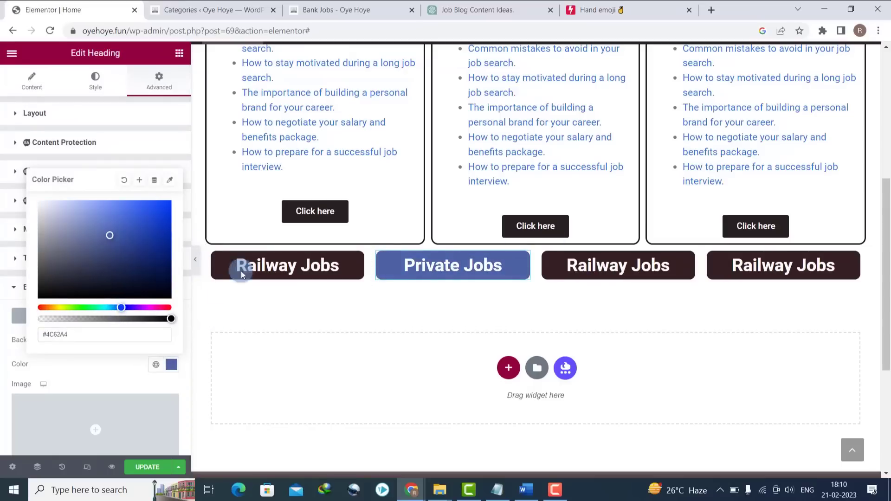
pyautogui.click(617, 270)
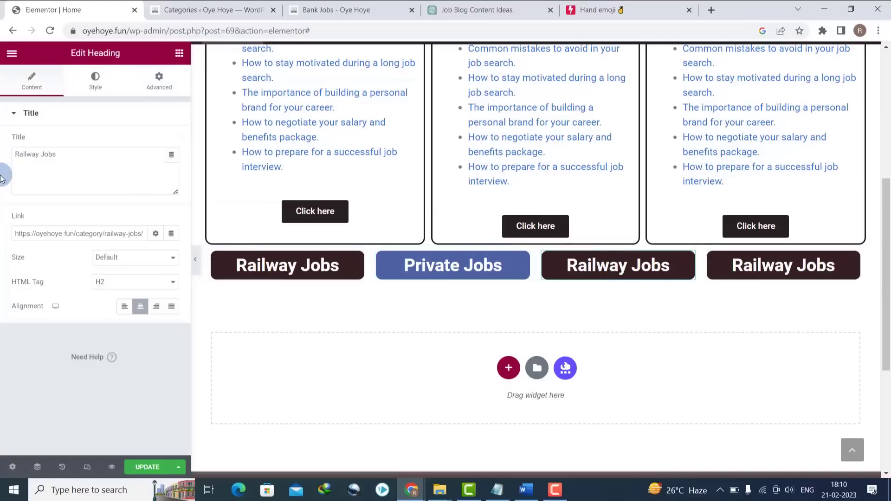
# - Rename the third heading 'Bank Jobs' and link it to the Bank Jobs category page
pyautogui.moveTo(130, 171); pyautogui.dragTo(1, 164)
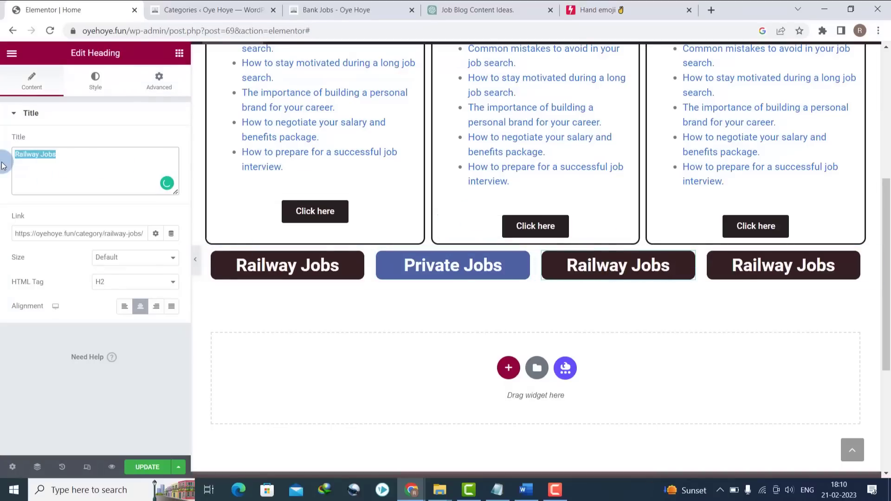
pyautogui.write('Bank')
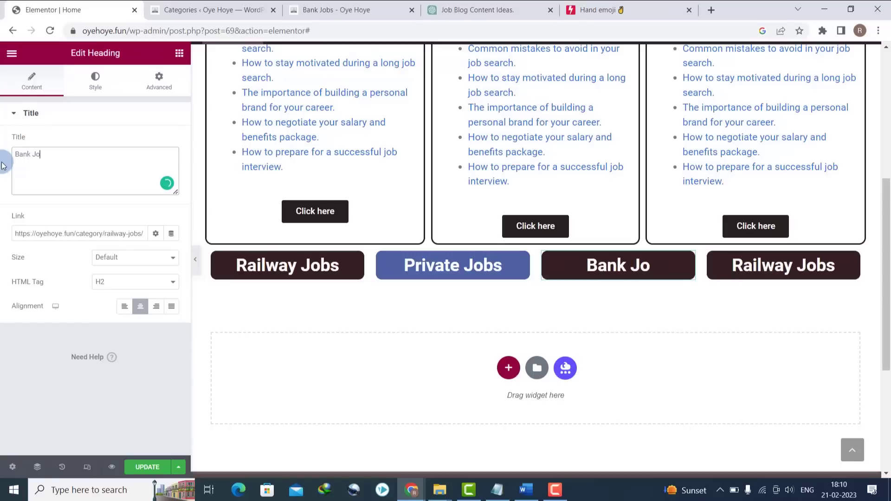
pyautogui.click(315, 10)
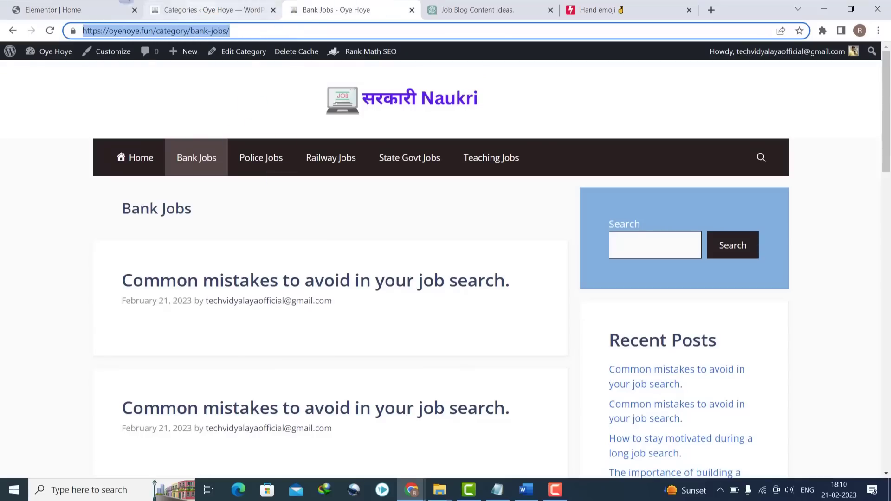
pyautogui.click(48, 6)
pyautogui.click(65, 234)
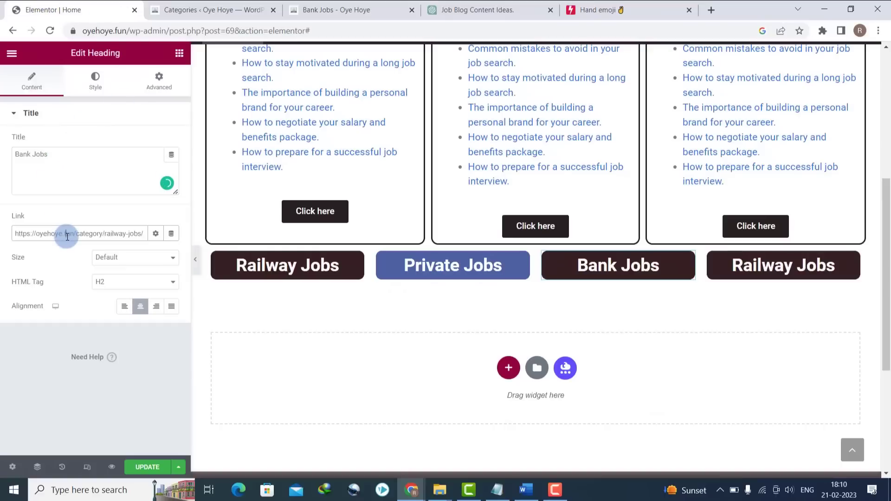
pyautogui.tripleClick(65, 234)
pyautogui.write('https://oyehoye.fun/category/bank-jobs/')
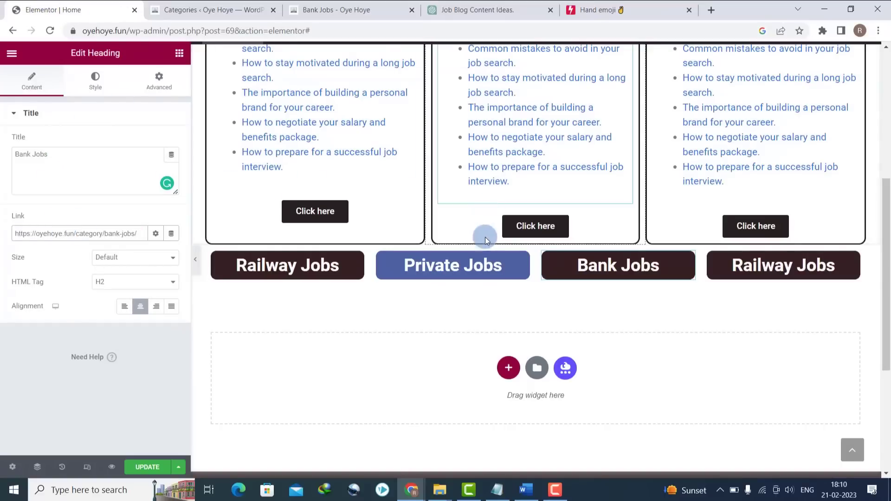
# - Set the Bank Jobs heading's background colour to red
pyautogui.click(159, 88)
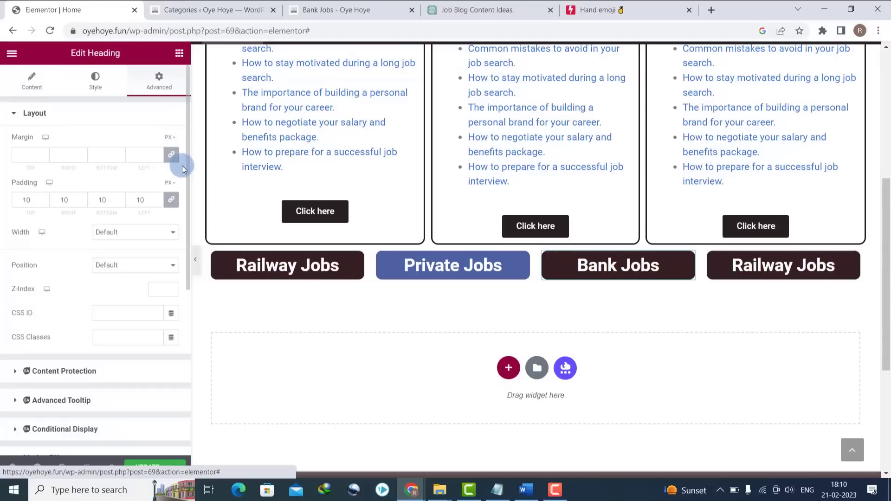
pyautogui.moveTo(186, 204); pyautogui.dragTo(163, 413)
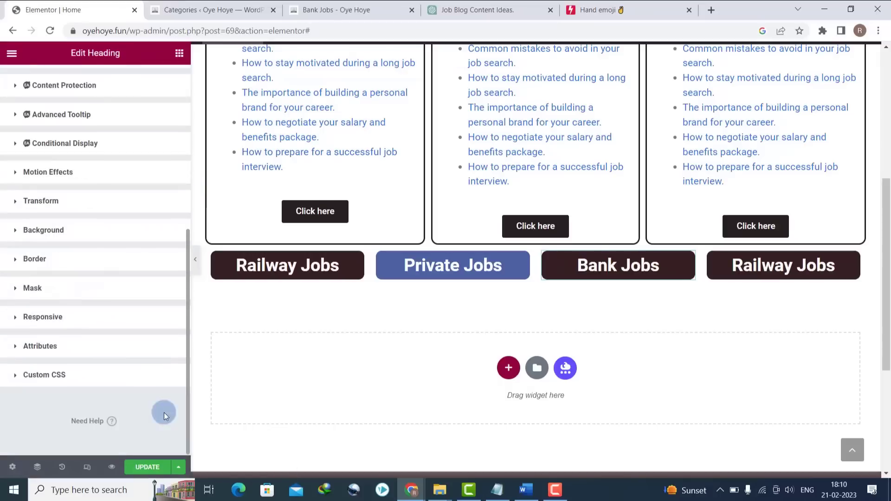
pyautogui.click(13, 232)
pyautogui.click(171, 364)
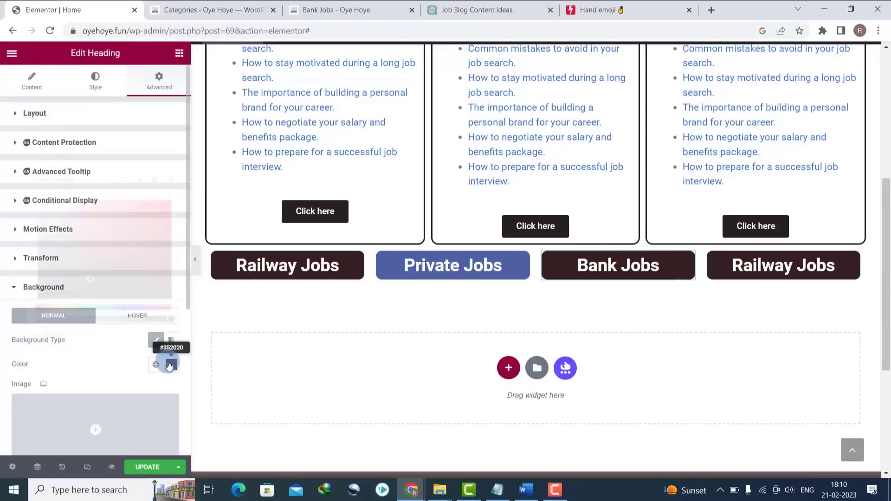
pyautogui.moveTo(125, 235); pyautogui.dragTo(142, 203)
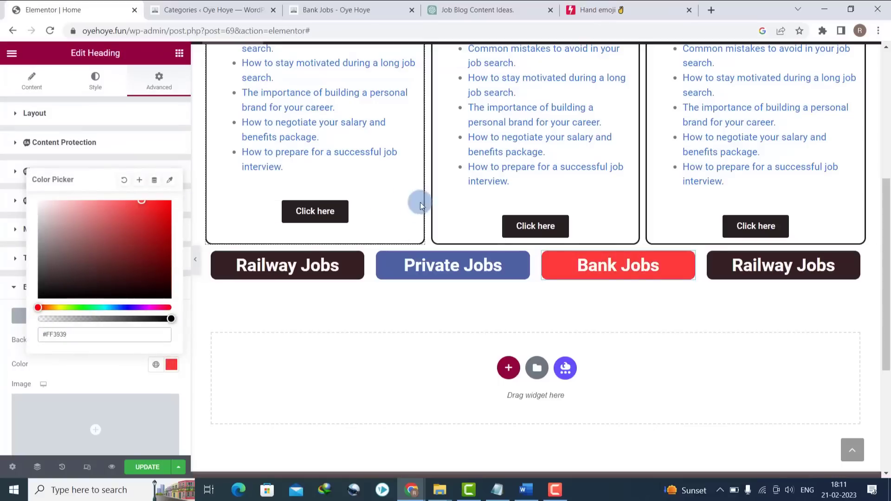
# - Replace the fourth heading's title with 'Haryana Jobs'
pyautogui.tripleClick(779, 273)
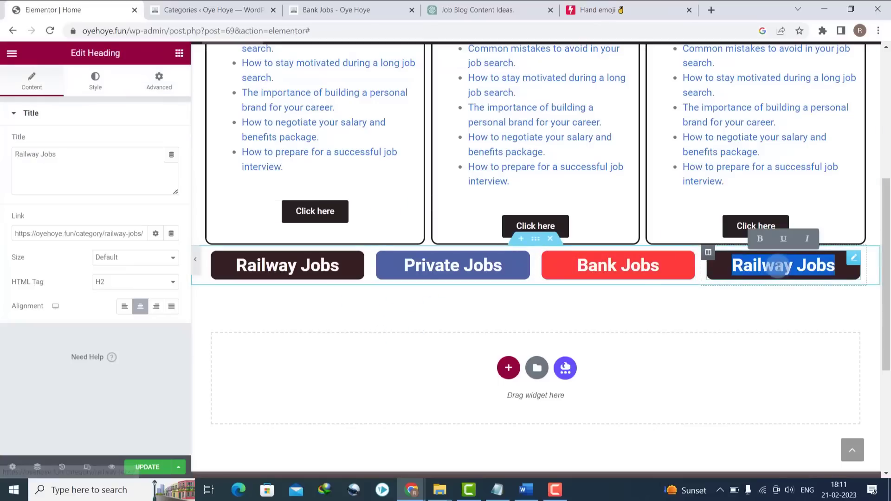
pyautogui.doubleClick(82, 171)
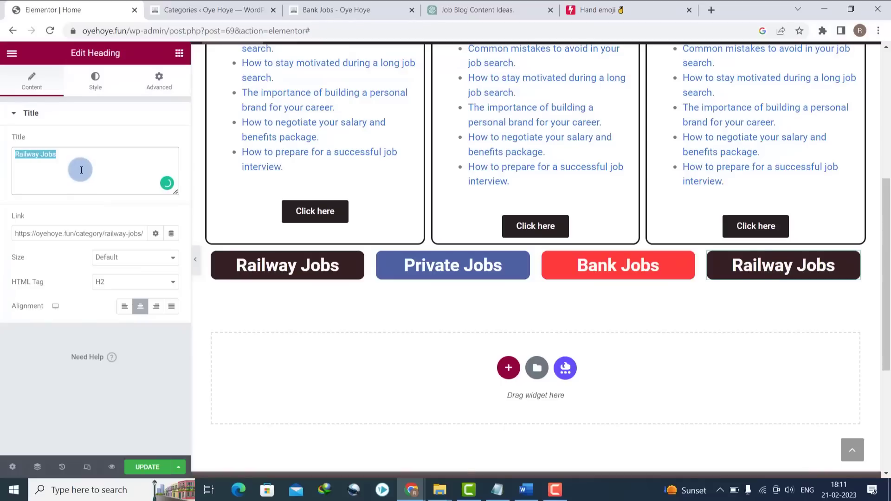
pyautogui.click(313, 4)
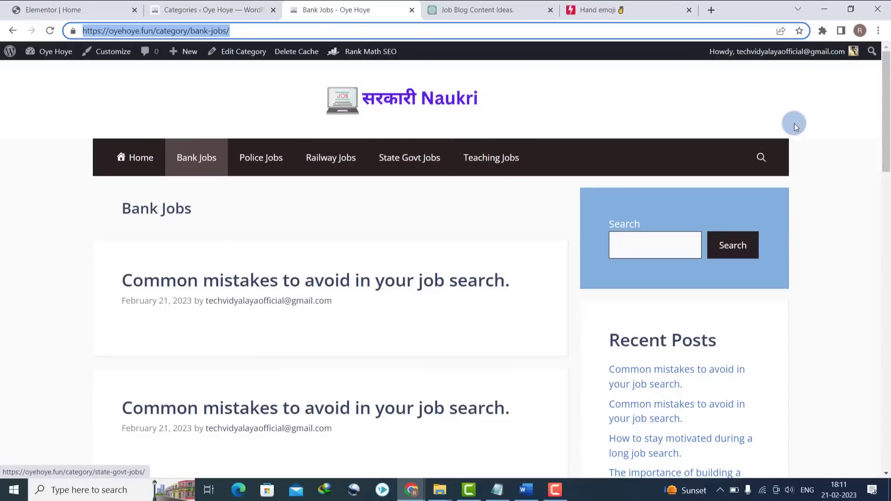
pyautogui.scroll(-15, 885, 354)
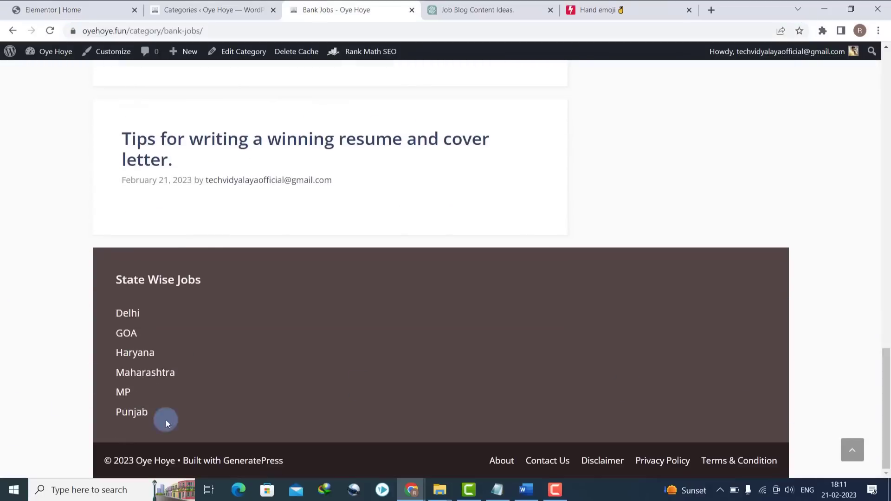
pyautogui.click(53, 10)
pyautogui.click(31, 155)
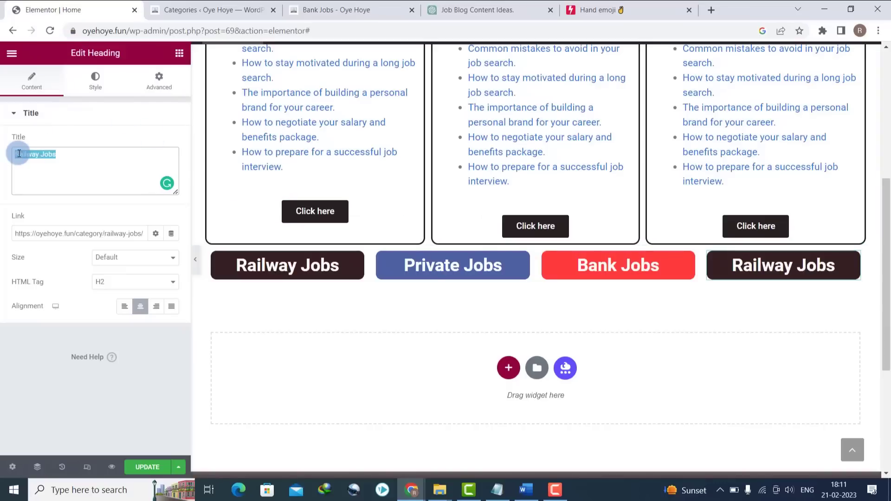
pyautogui.write('Haryan')
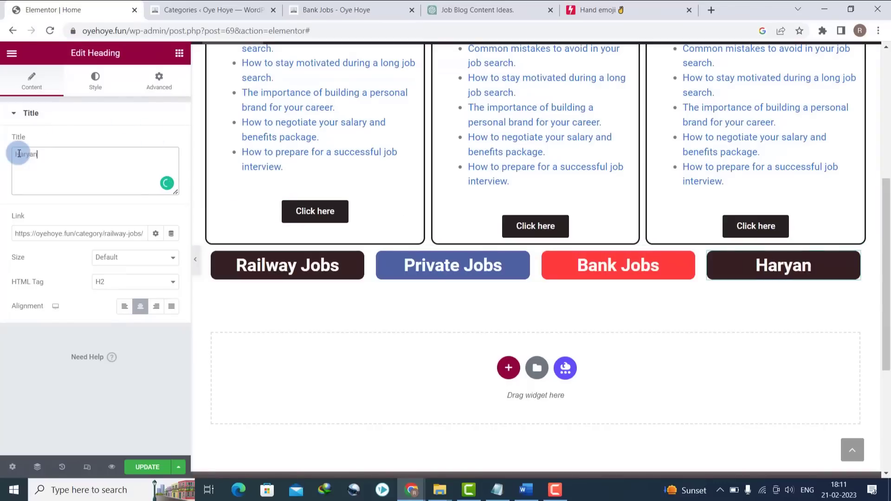
pyautogui.write('a Jobs')
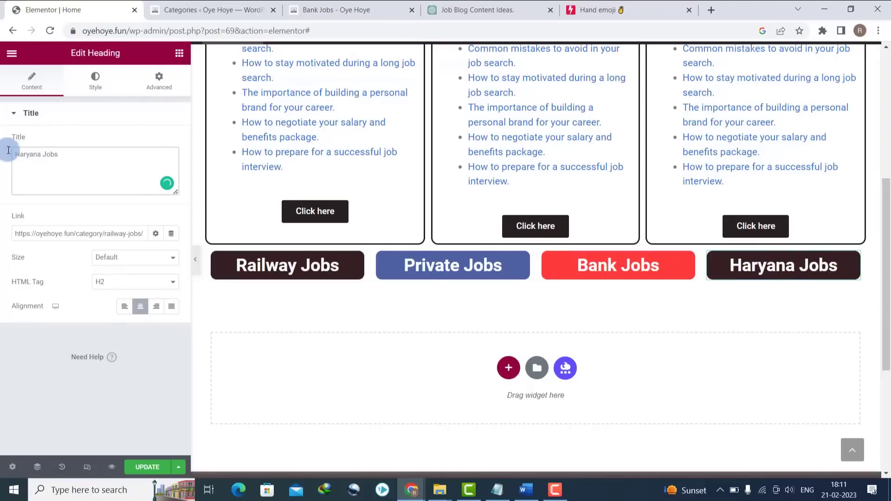
# - Link the Haryana Jobs heading to the Haryana category page's address
pyautogui.click(211, 7)
pyautogui.click(366, 7)
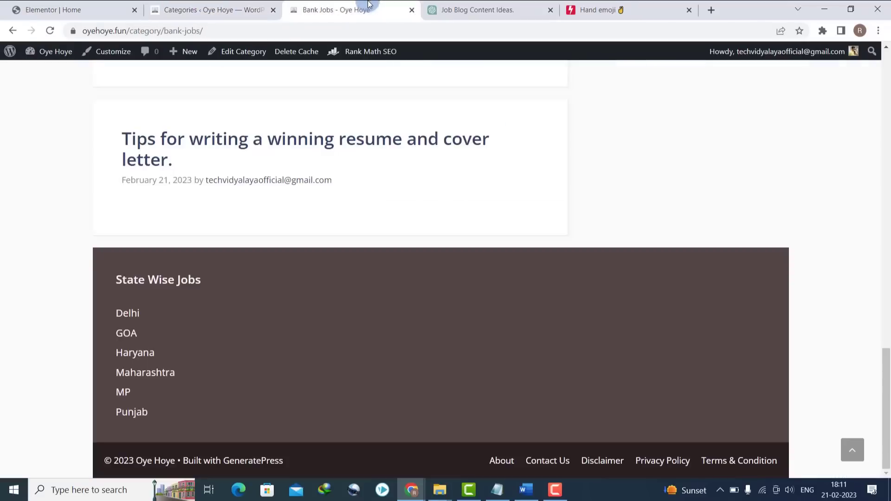
pyautogui.click(148, 352)
pyautogui.click(205, 36)
pyautogui.hotkey('ctrl', 'c')
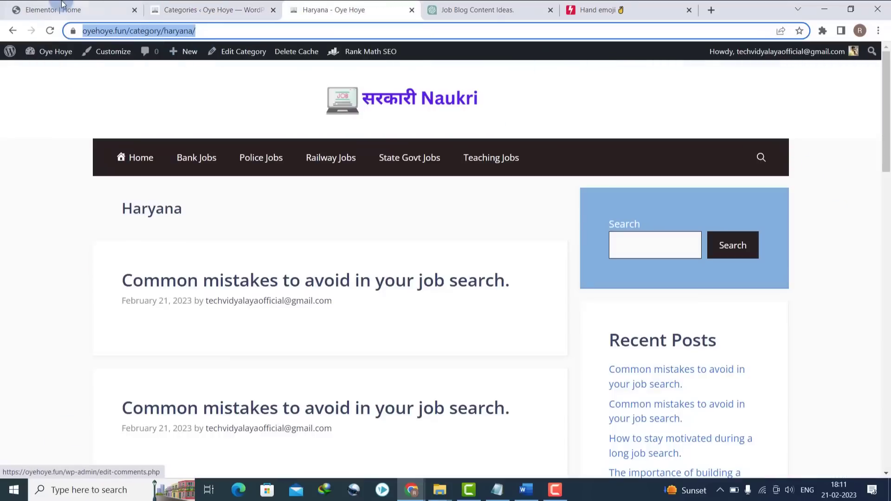
pyautogui.click(53, 10)
pyautogui.tripleClick(88, 229)
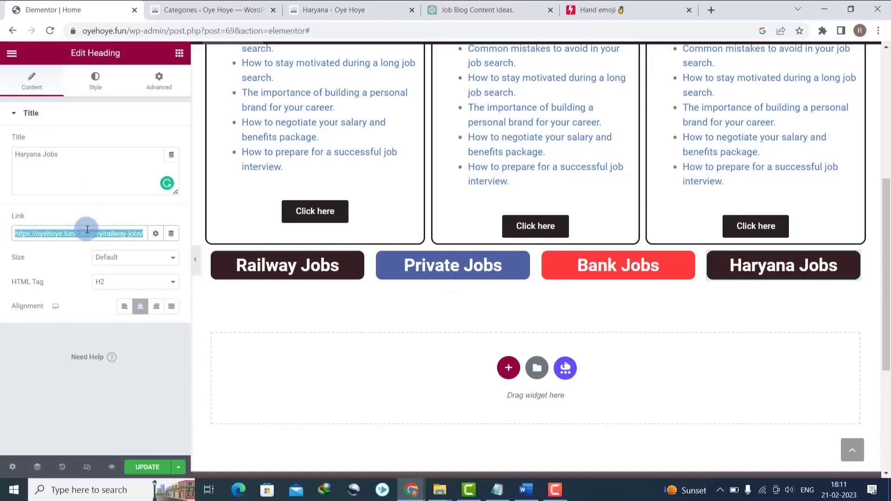
pyautogui.hotkey('ctrl', 'v')
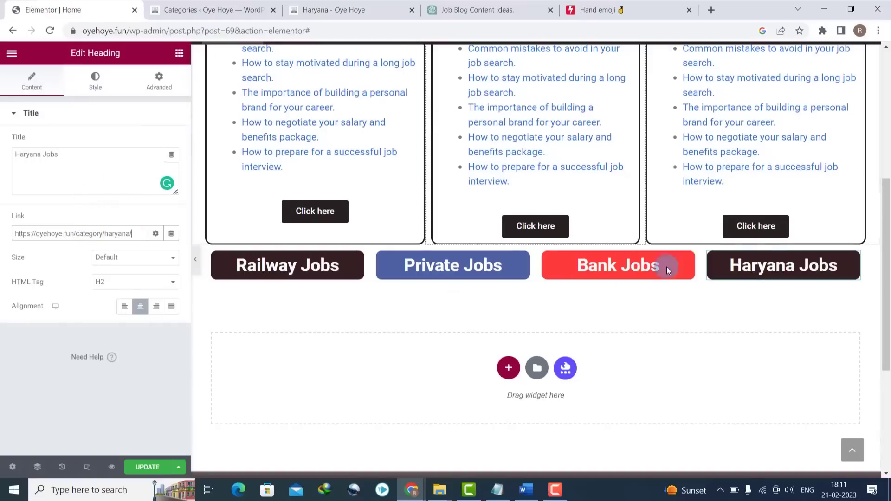
# - Give the Haryana Jobs heading a muted red #BF4D4D background
pyautogui.click(159, 80)
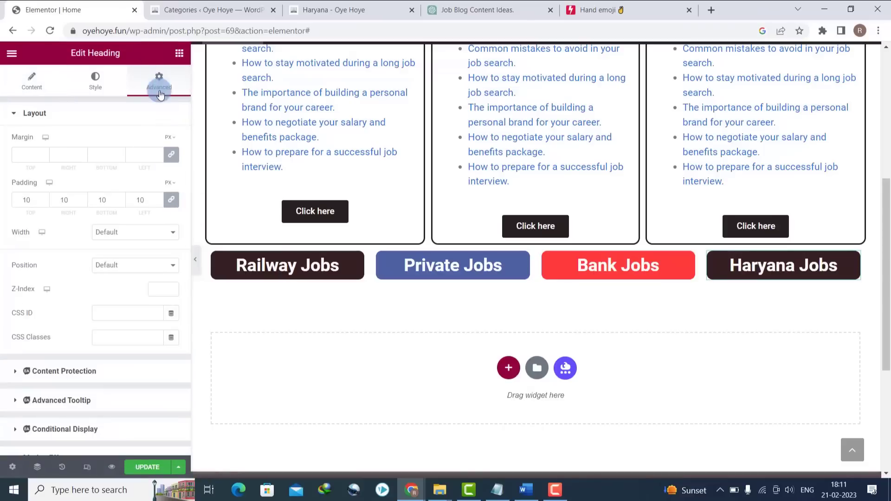
pyautogui.scroll(-5, 70, 279)
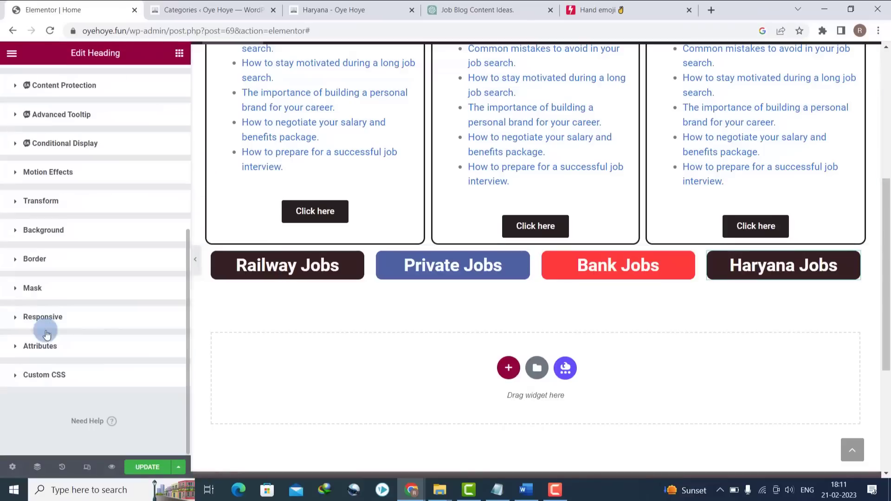
pyautogui.click(16, 231)
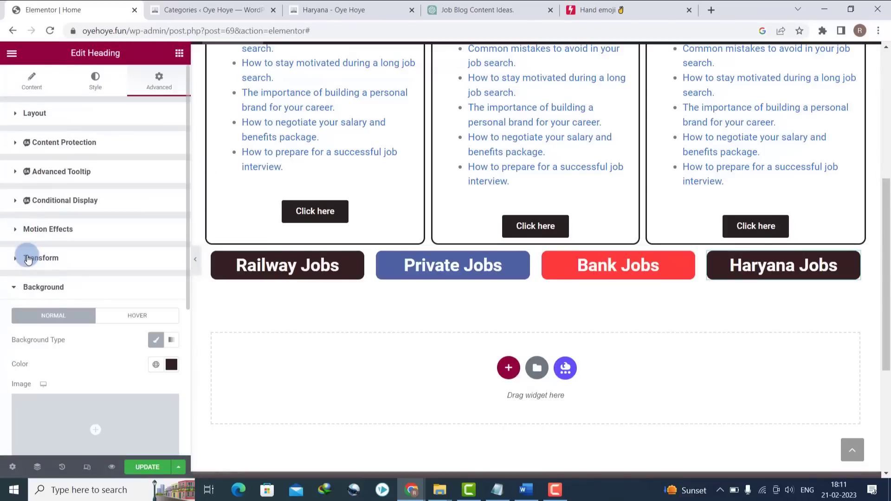
pyautogui.click(176, 366)
pyautogui.click(117, 224)
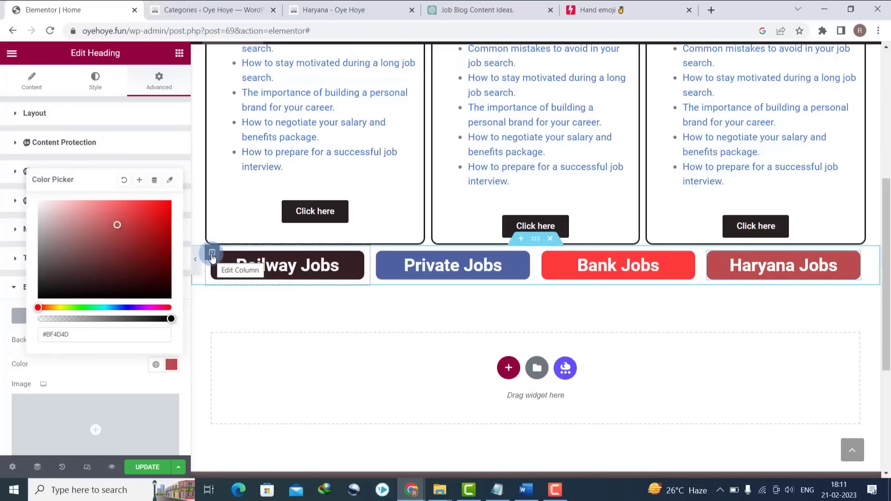
pyautogui.click(463, 305)
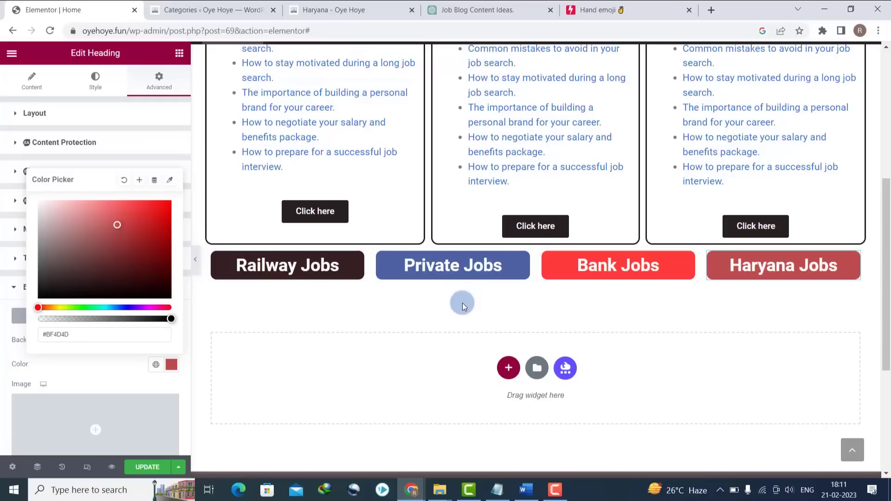
# - Duplicate the row of four coloured job buttons
pyautogui.rightClick(520, 244)
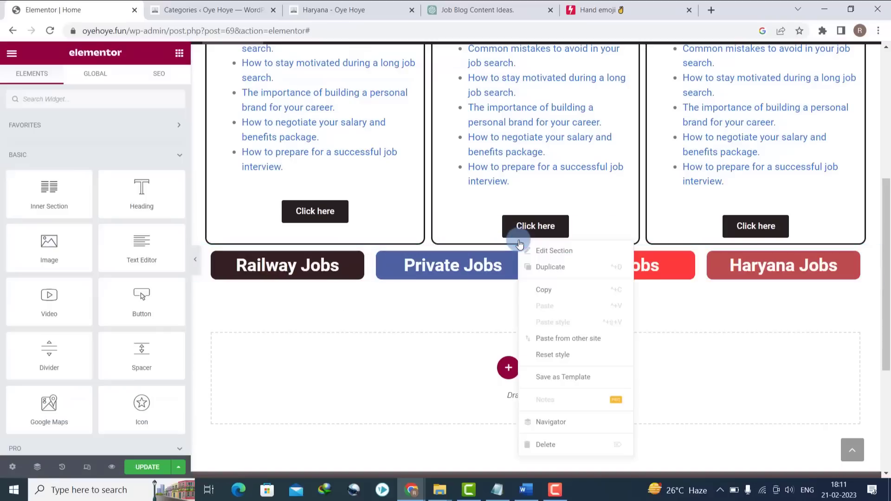
pyautogui.click(537, 265)
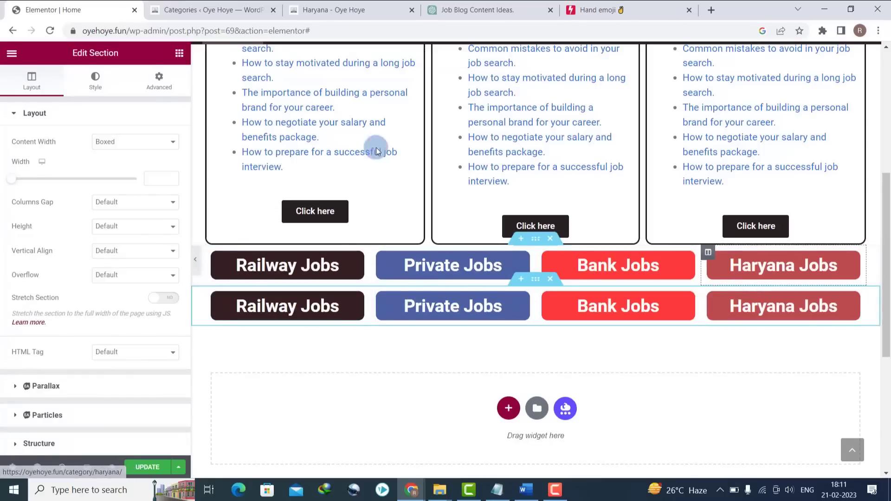
pyautogui.scroll(4, 883, 256)
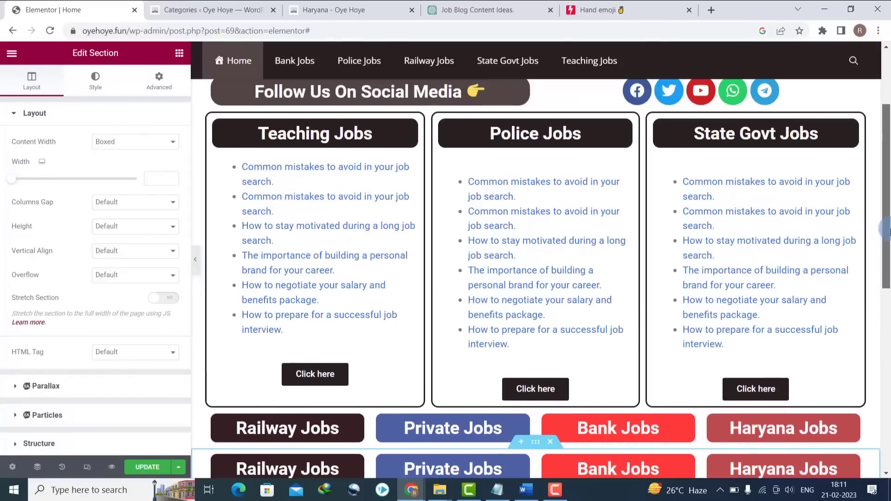
pyautogui.scroll(-4, 886, 257)
pyautogui.scroll(3, 886, 253)
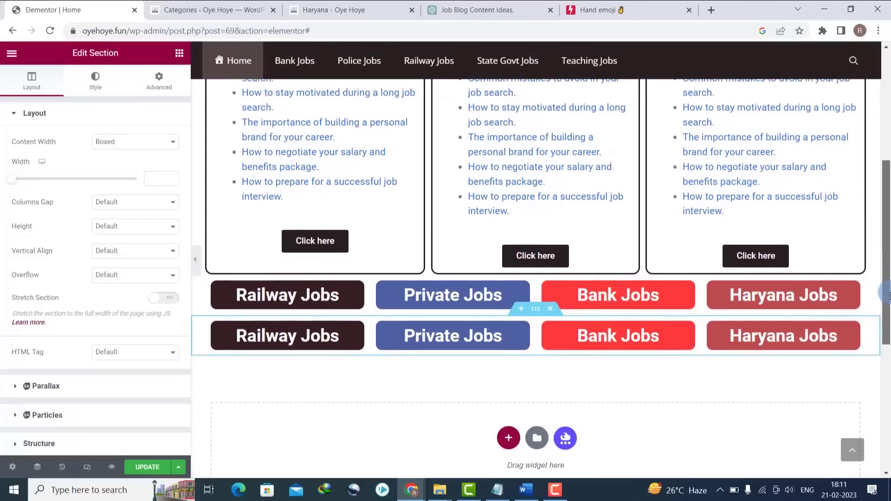
pyautogui.scroll(1, 886, 246)
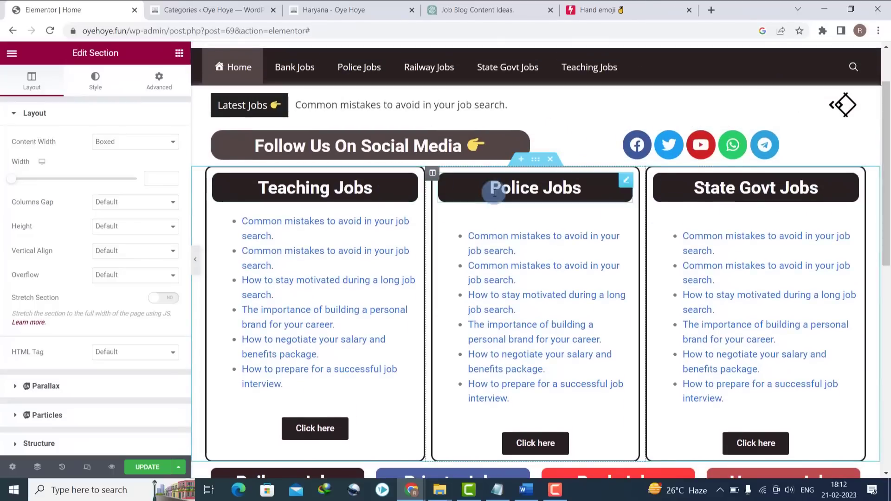
# - Duplicate the job cards section and move the copy below the button rows
pyautogui.rightClick(519, 163)
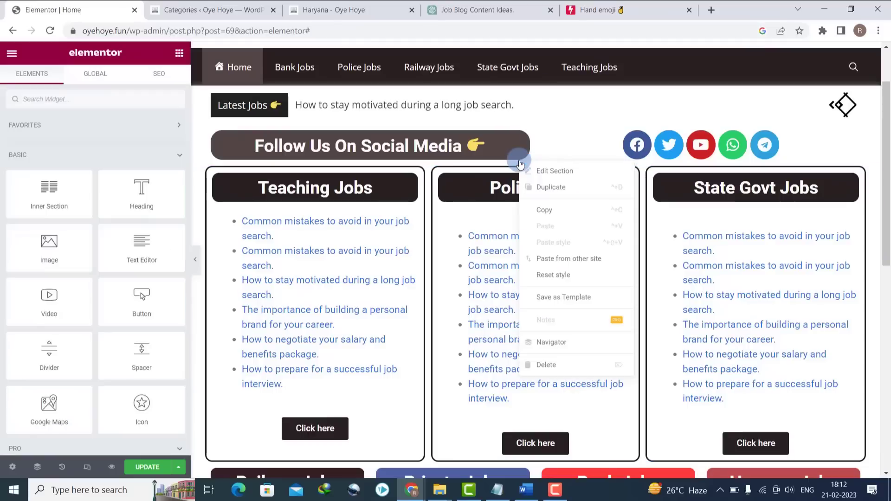
pyautogui.click(529, 187)
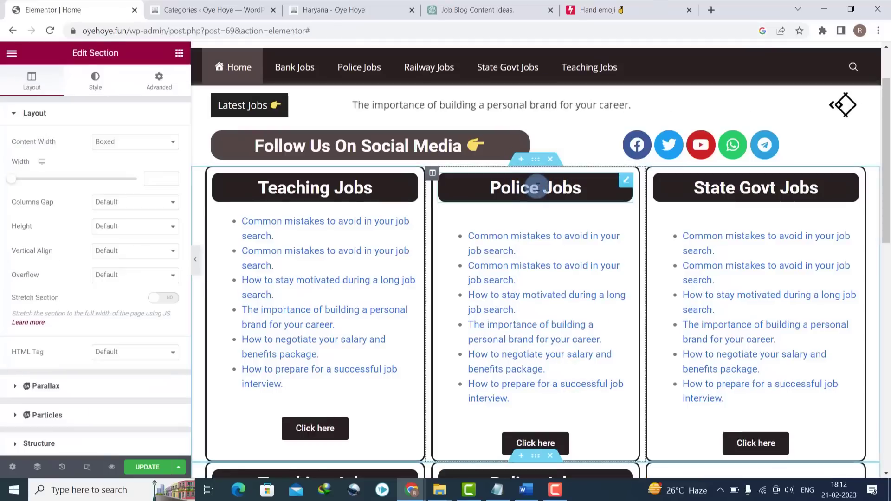
pyautogui.moveTo(886, 161); pyautogui.dragTo(887, 281)
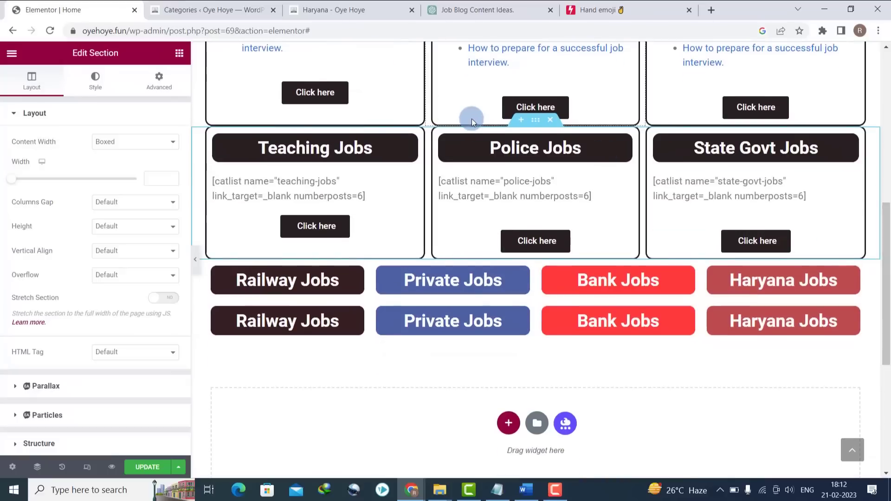
pyautogui.moveTo(535, 127); pyautogui.dragTo(538, 231)
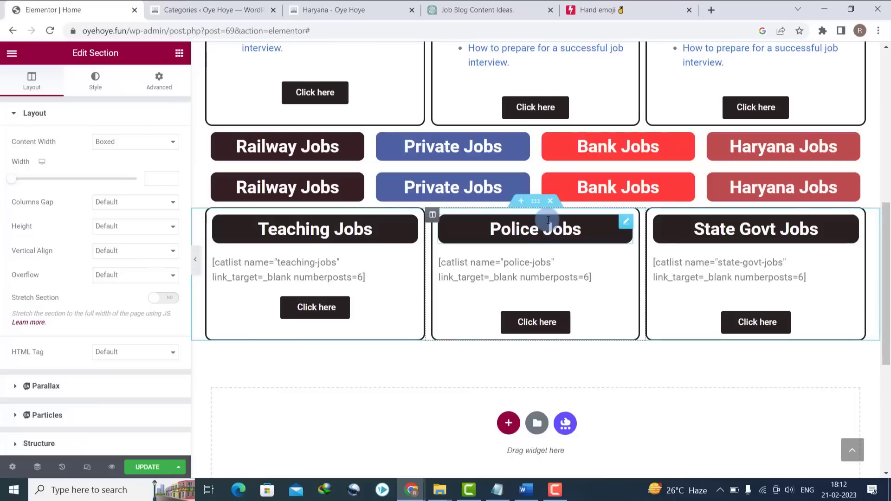
# - Select the Teaching Jobs heading text in the copied cards section
pyautogui.click(297, 234)
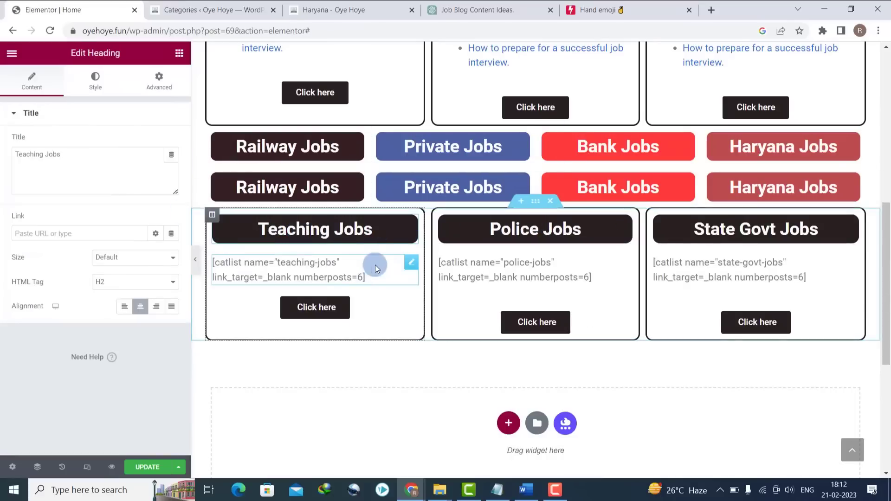
pyautogui.moveTo(885, 246); pyautogui.dragTo(885, 145)
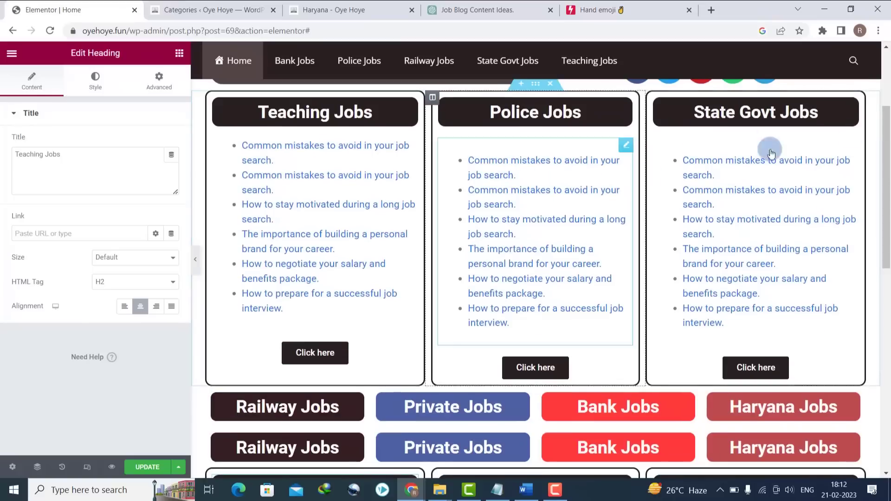
pyautogui.scroll(-4, 485, 165)
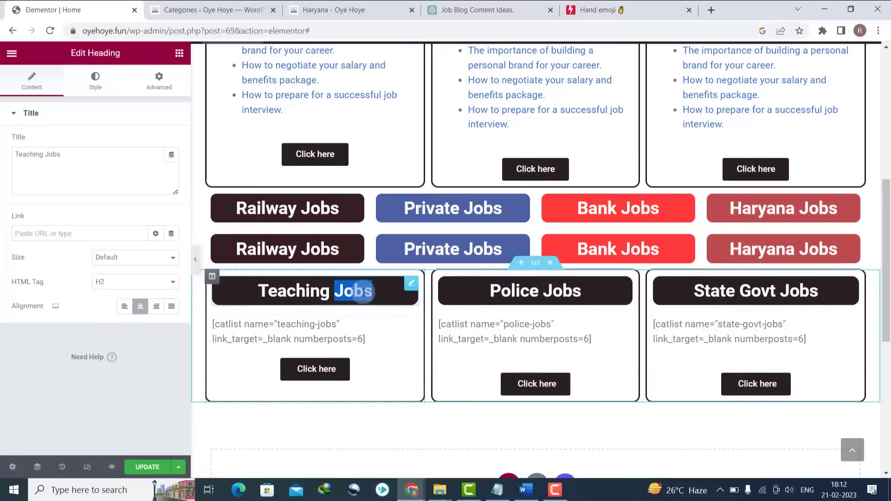
pyautogui.tripleClick(363, 292)
pyautogui.scroll(-1, 885, 309)
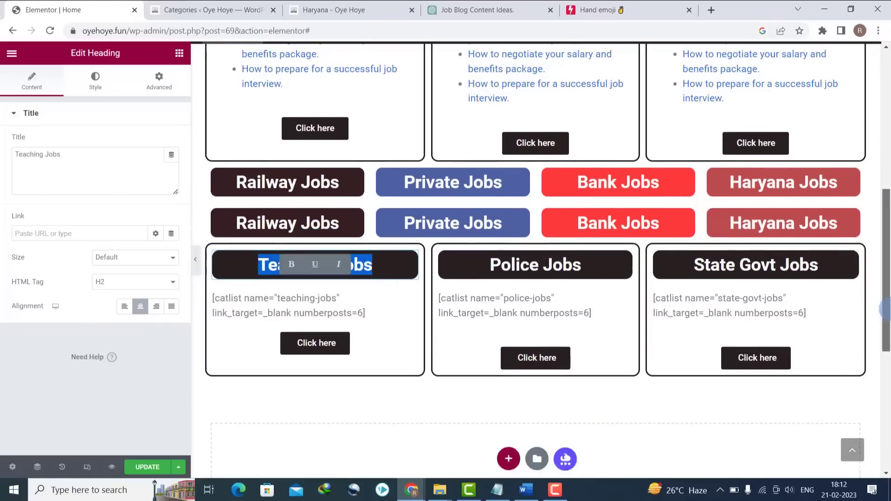
pyautogui.scroll(-3, 884, 309)
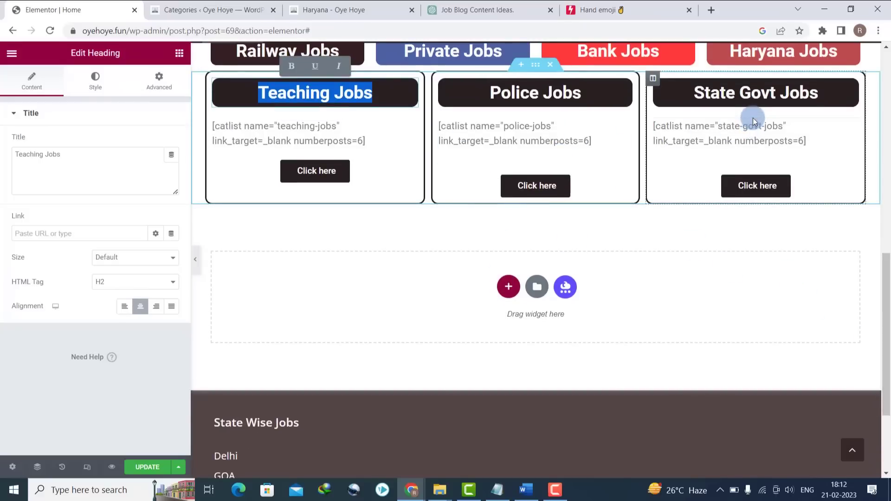
# - Add a single-column section below the job cards with a centred 'About Sarkari Naukri' heading
pyautogui.click(506, 285)
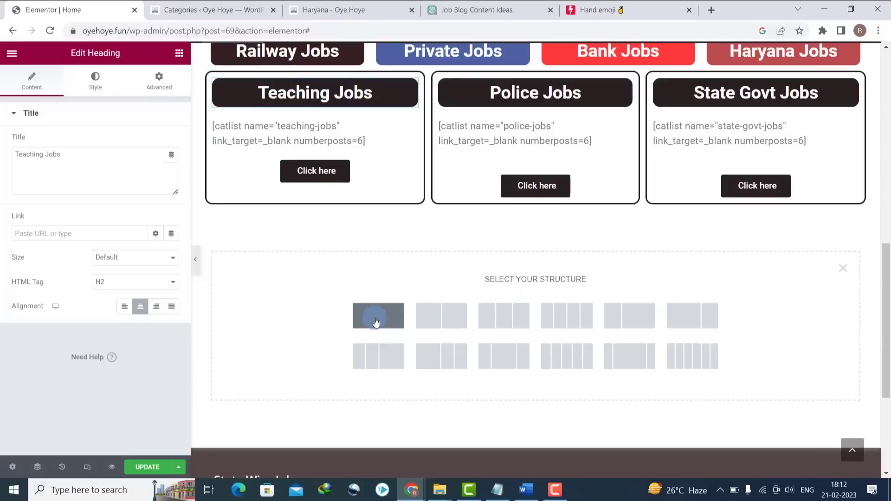
pyautogui.click(375, 321)
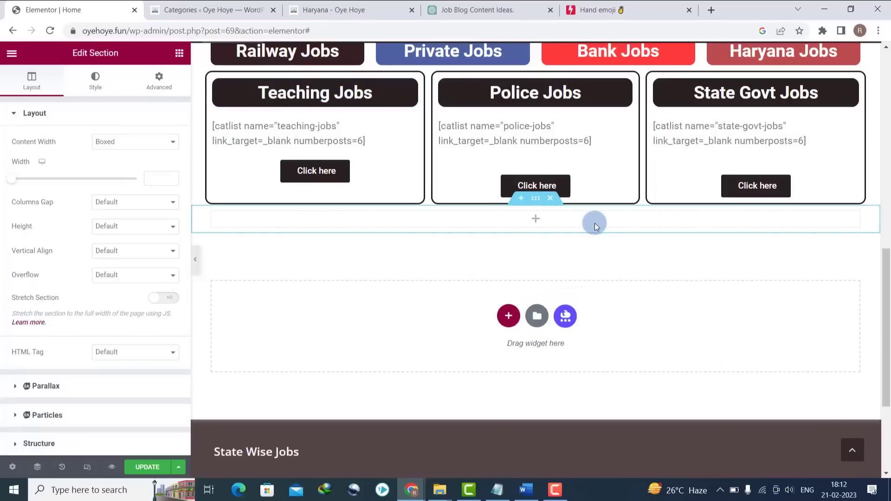
pyautogui.click(535, 222)
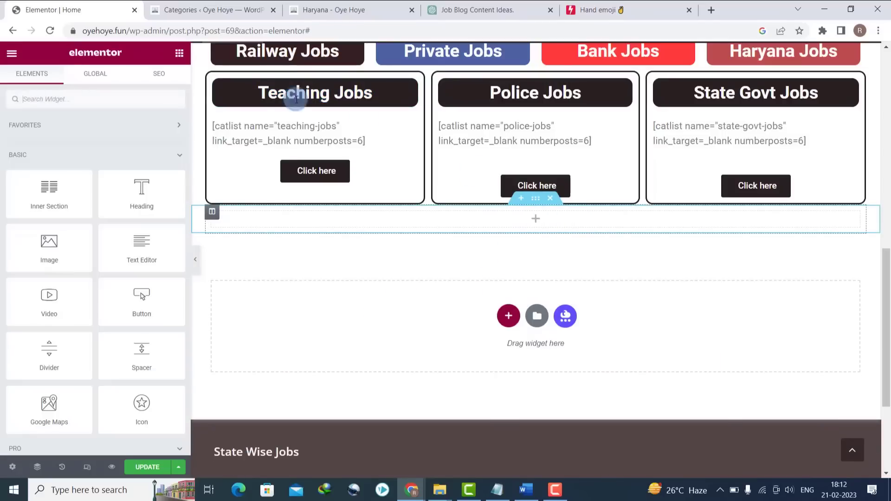
pyautogui.moveTo(140, 191); pyautogui.dragTo(534, 226)
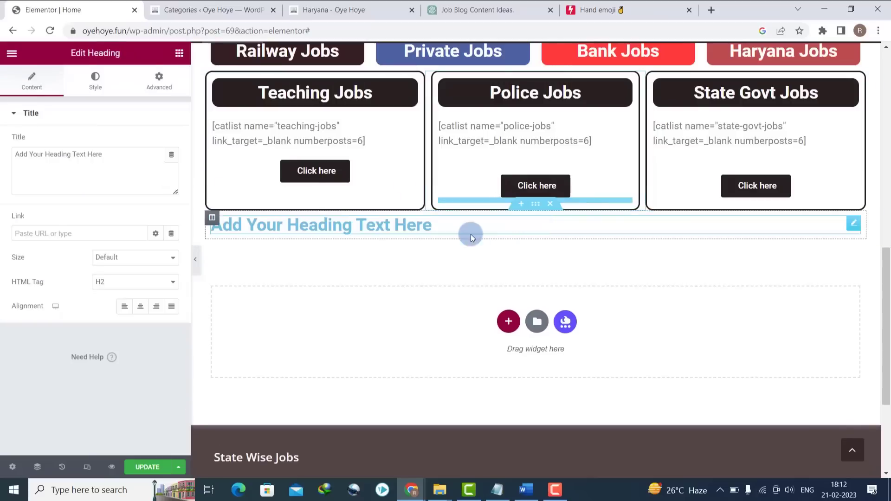
pyautogui.click(445, 225)
pyautogui.hotkey('ctrl', 'a')
pyautogui.write('Ab')
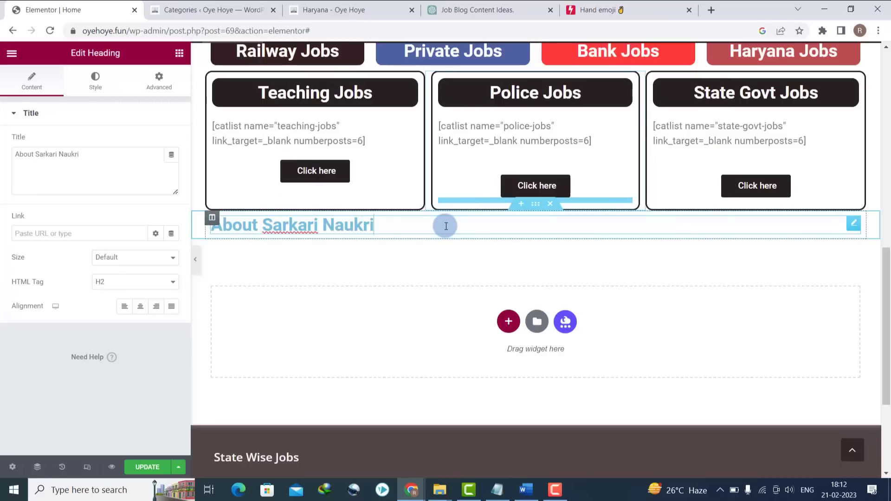
pyautogui.click(141, 307)
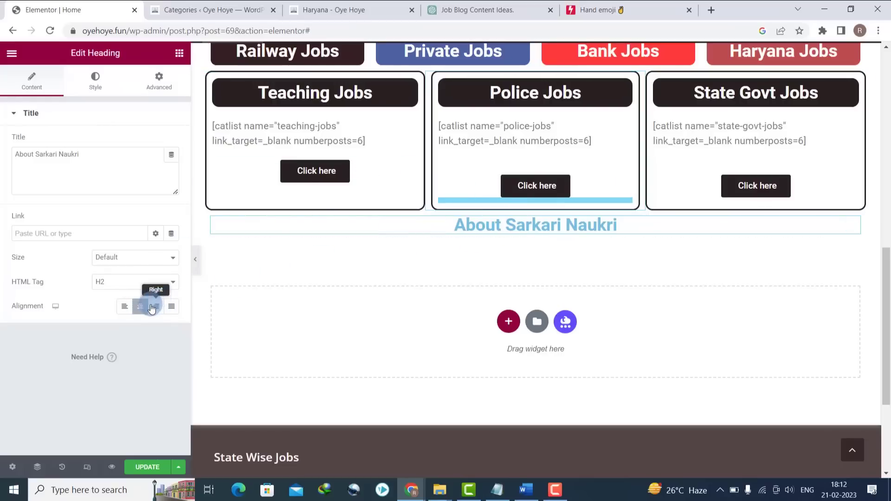
# - Colour the About Sarkari Naukri heading text dark #1F3A46
pyautogui.click(96, 80)
pyautogui.click(171, 142)
pyautogui.click(102, 273)
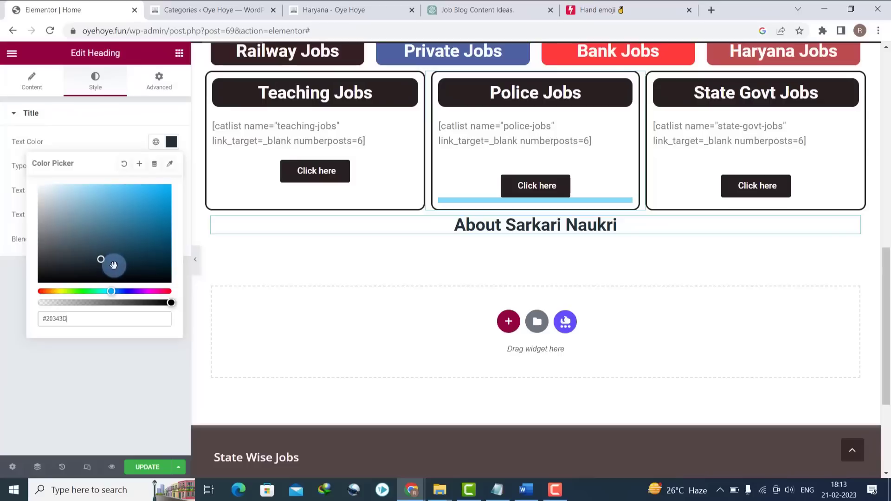
pyautogui.click(140, 364)
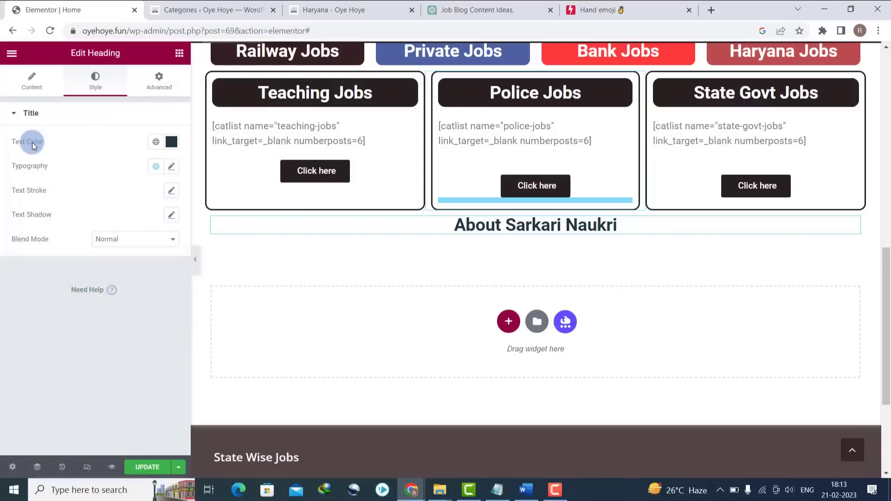
pyautogui.click(179, 53)
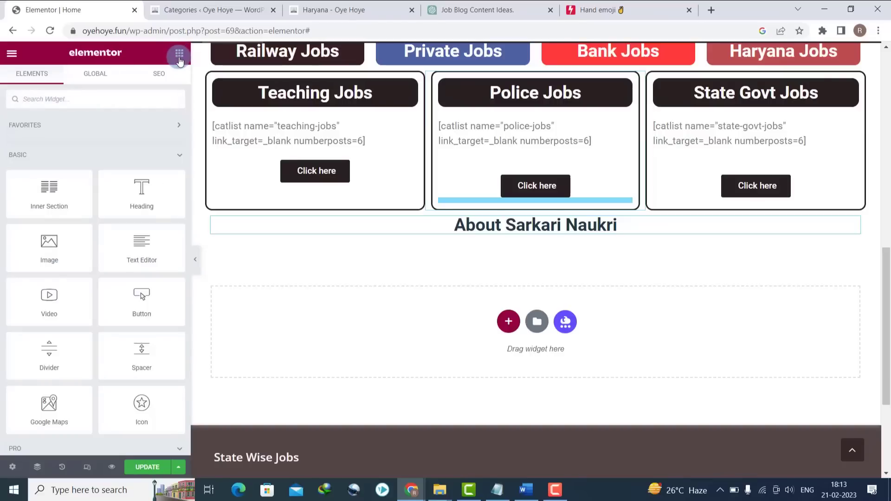
# - Add a text block under the heading holding the first three paragraphs from the Word document
pyautogui.moveTo(135, 255); pyautogui.dragTo(512, 230)
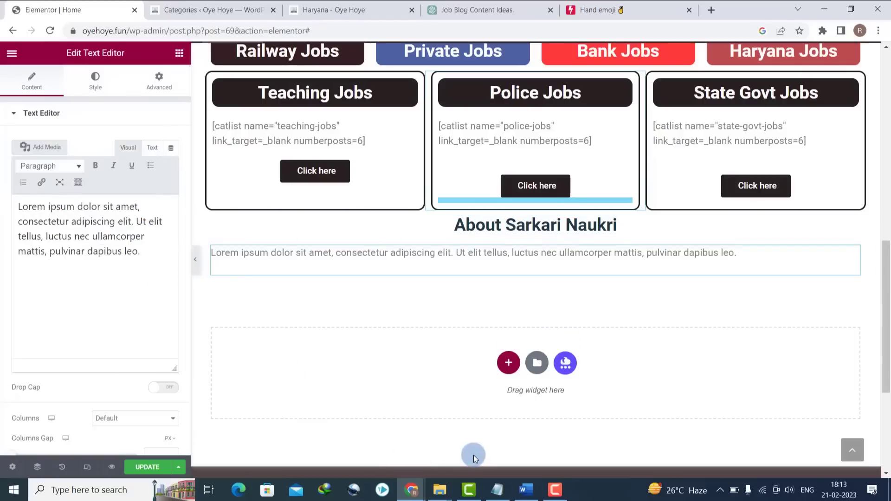
pyautogui.click(529, 490)
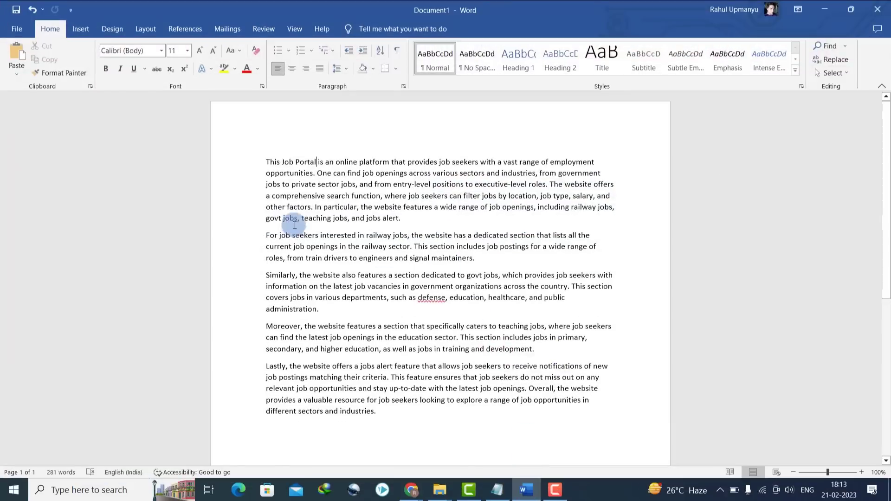
pyautogui.moveTo(338, 208); pyautogui.dragTo(434, 309)
pyautogui.hotkey('ctrl', 'c')
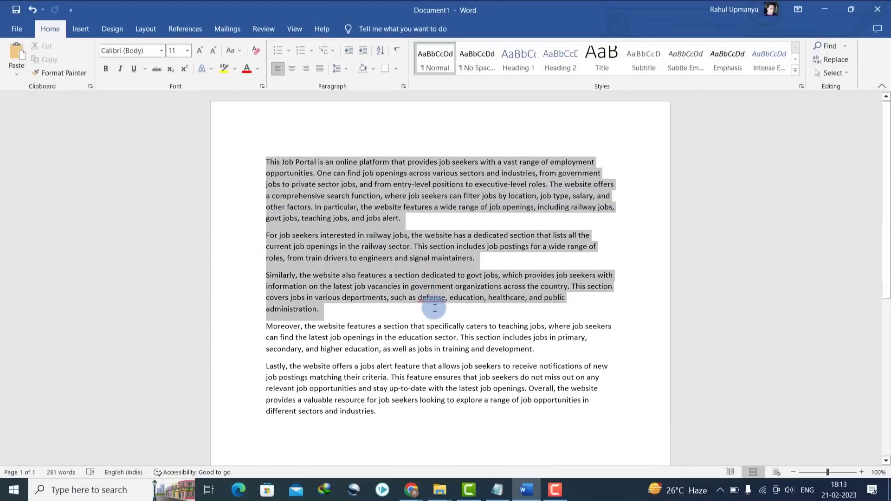
pyautogui.click(828, 10)
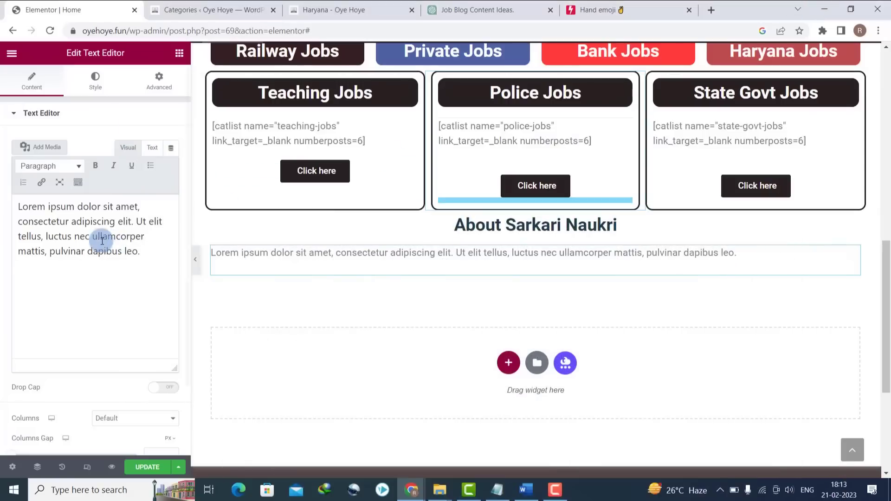
pyautogui.tripleClick(97, 232)
pyautogui.hotkey('ctrl', 'v')
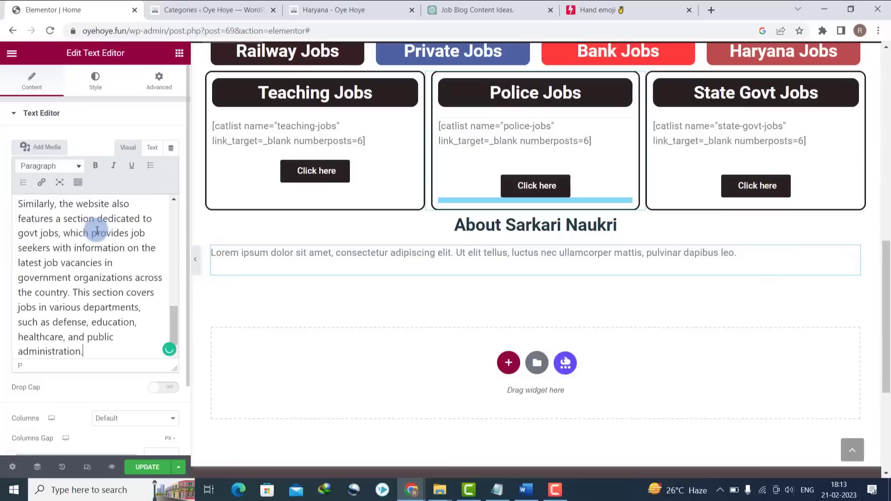
# - Review the pasted text and update the page
pyautogui.hotkey('ctrl', 'a')
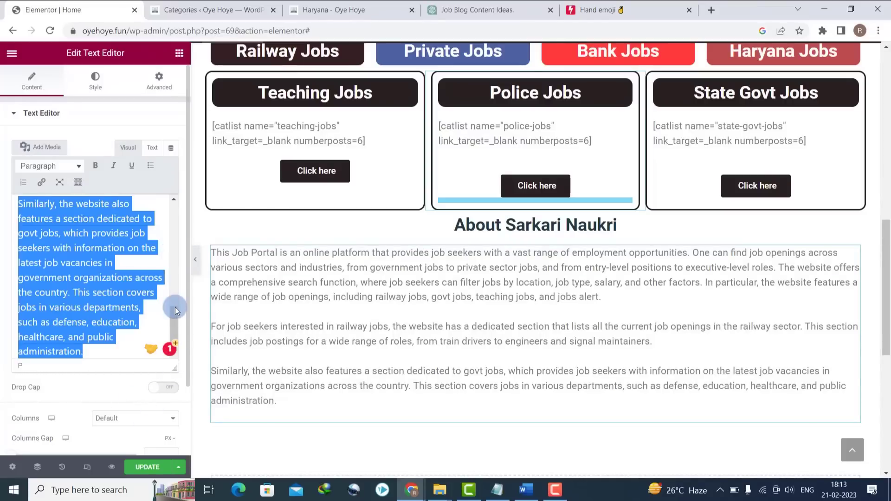
pyautogui.moveTo(174, 308); pyautogui.dragTo(171, 180)
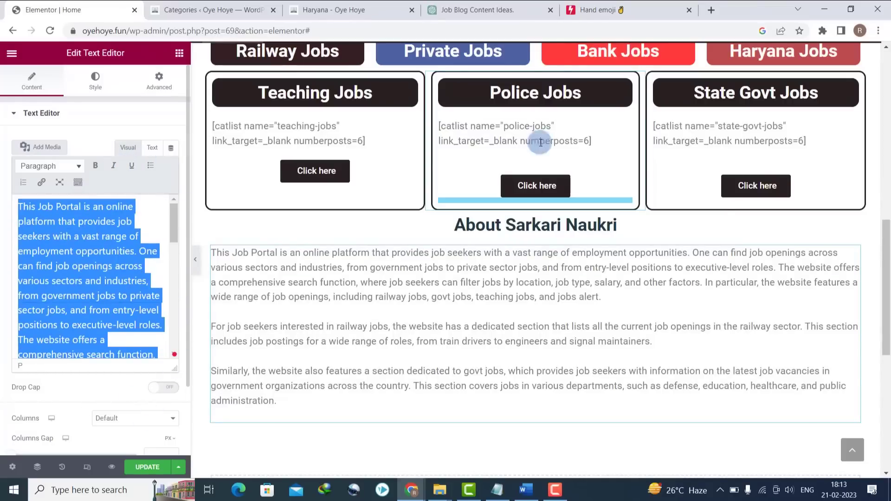
pyautogui.moveTo(886, 317); pyautogui.dragTo(886, 137)
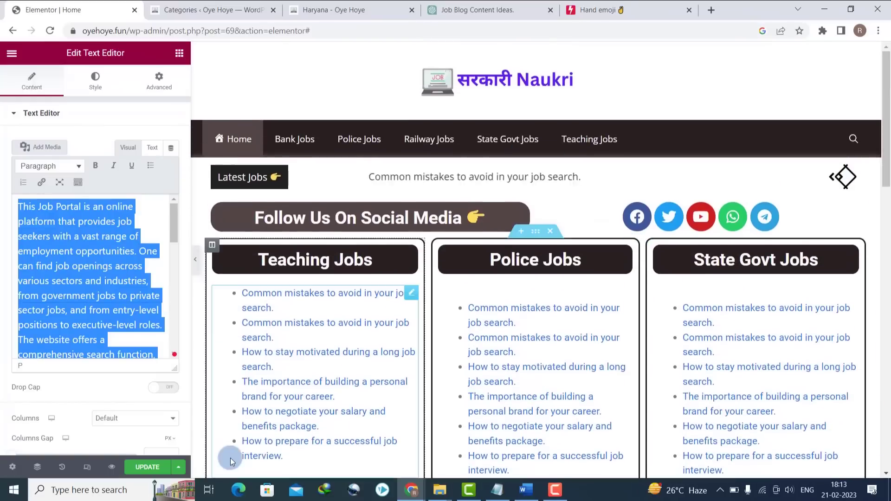
pyautogui.click(144, 467)
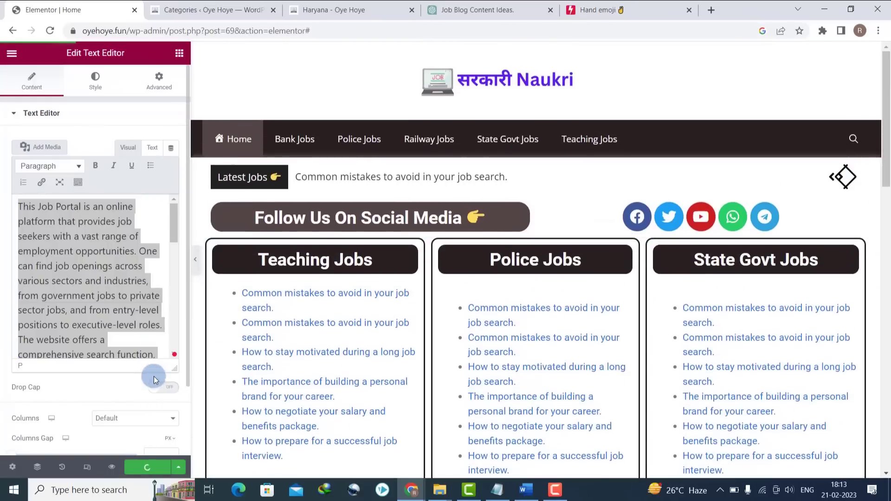
pyautogui.click(311, 8)
# - Reload the site, go to the homepage and open the personal brand career post
pyautogui.click(50, 31)
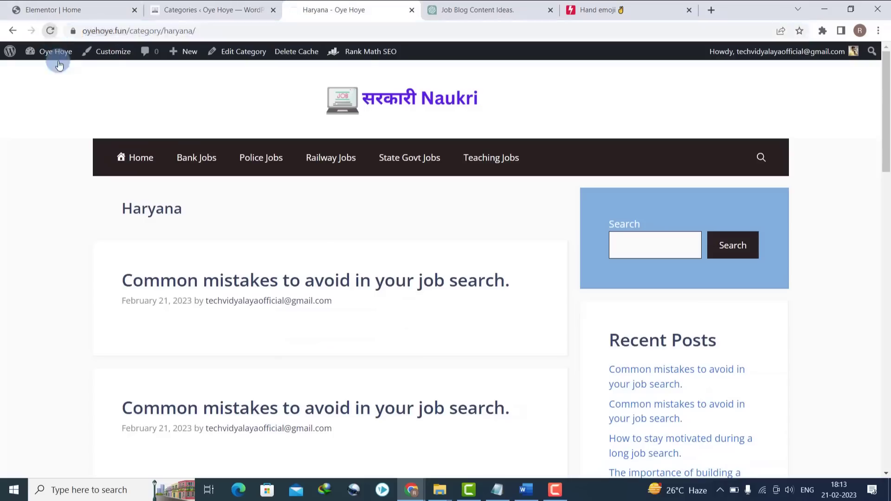
pyautogui.click(123, 159)
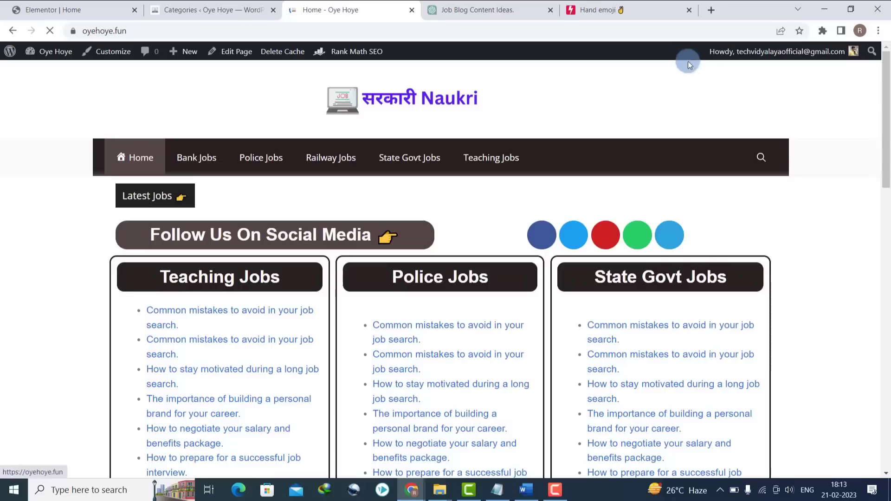
pyautogui.moveTo(887, 157); pyautogui.dragTo(887, 79)
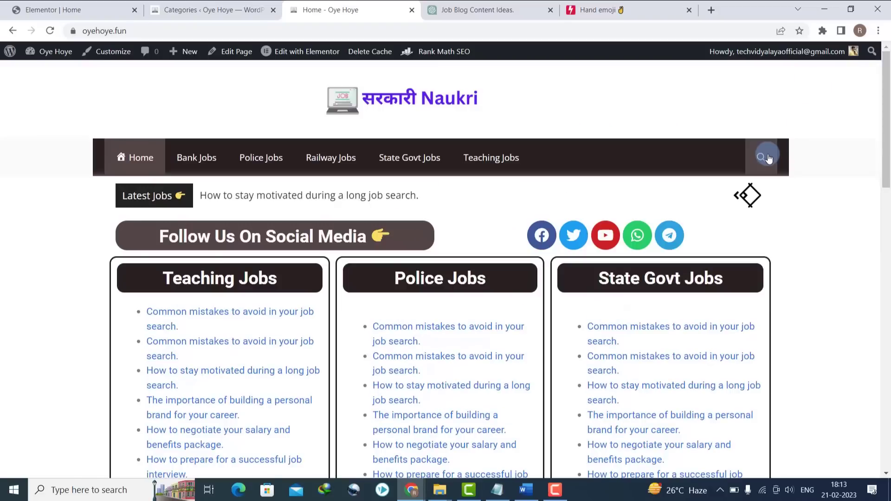
pyautogui.moveTo(886, 165); pyautogui.dragTo(886, 129)
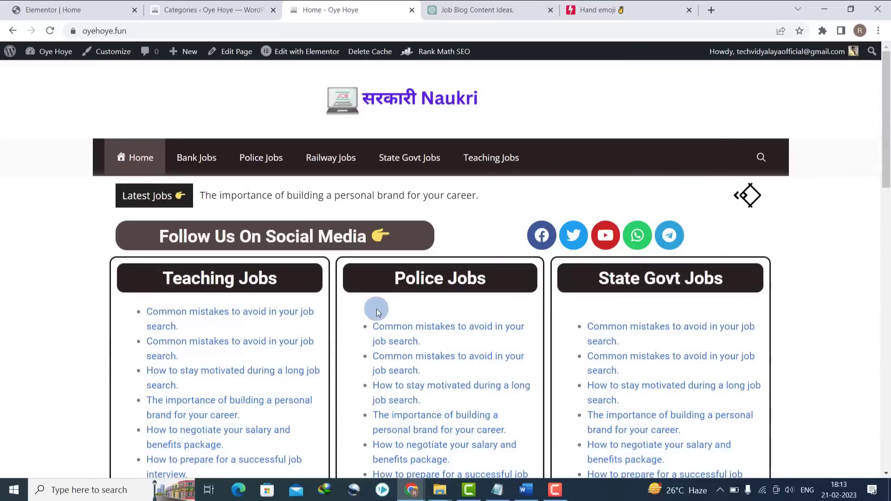
pyautogui.scroll(-3, 580, 258)
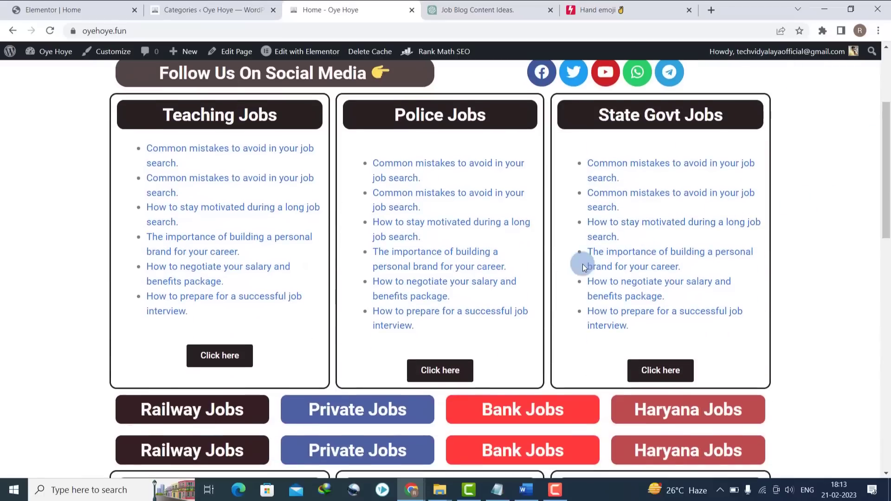
pyautogui.click(616, 250)
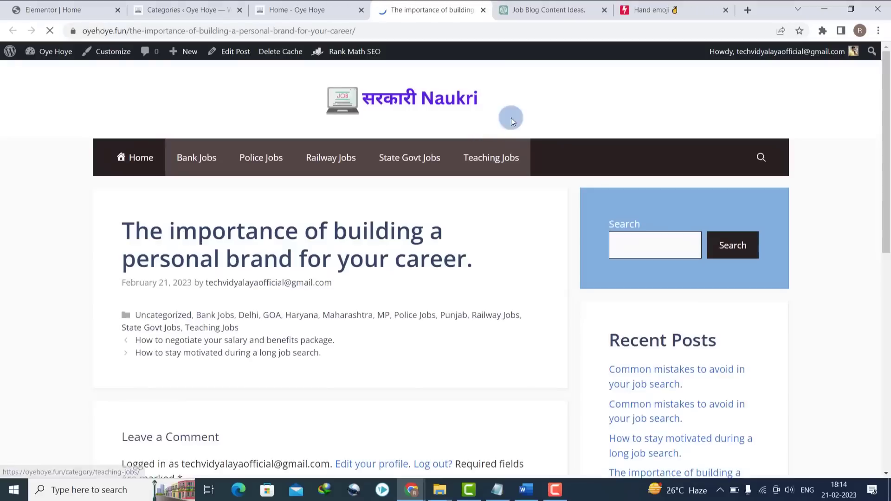
pyautogui.scroll(-3, 768, 123)
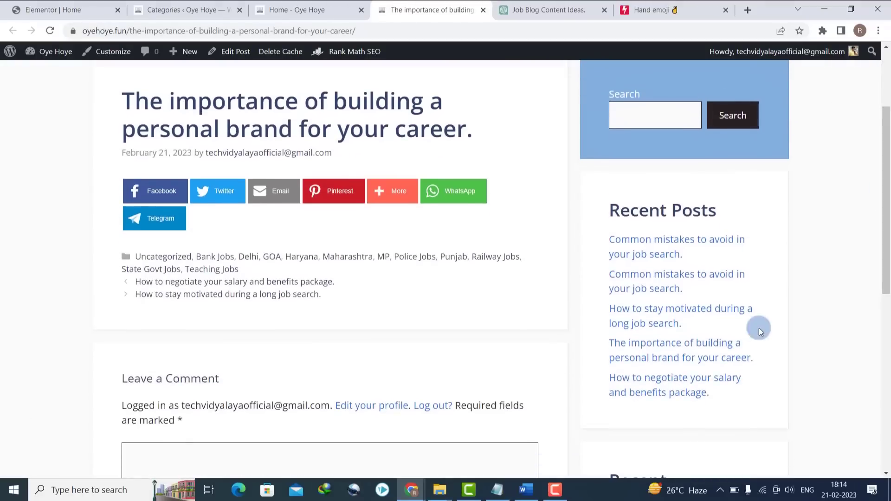
pyautogui.scroll(-4, 758, 327)
pyautogui.scroll(7, 737, 195)
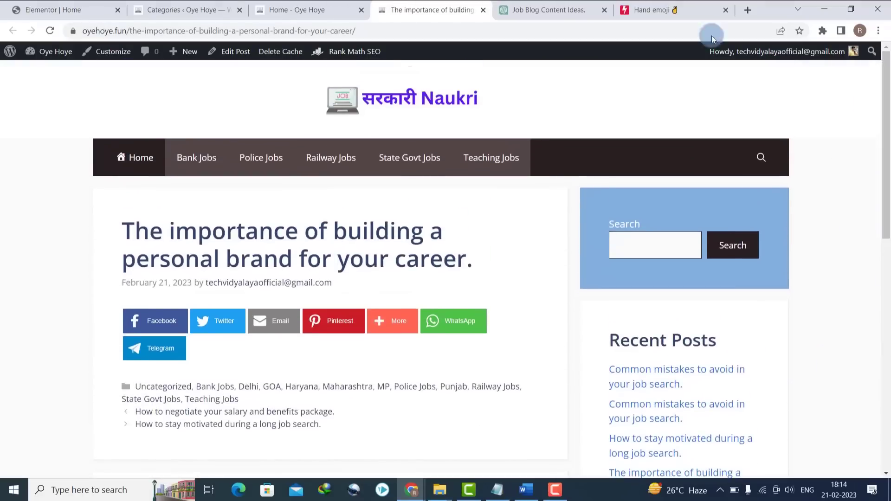
# - Delete the search and Recent Comments blocks from the Right Sidebar, then reload the post
pyautogui.click(160, 6)
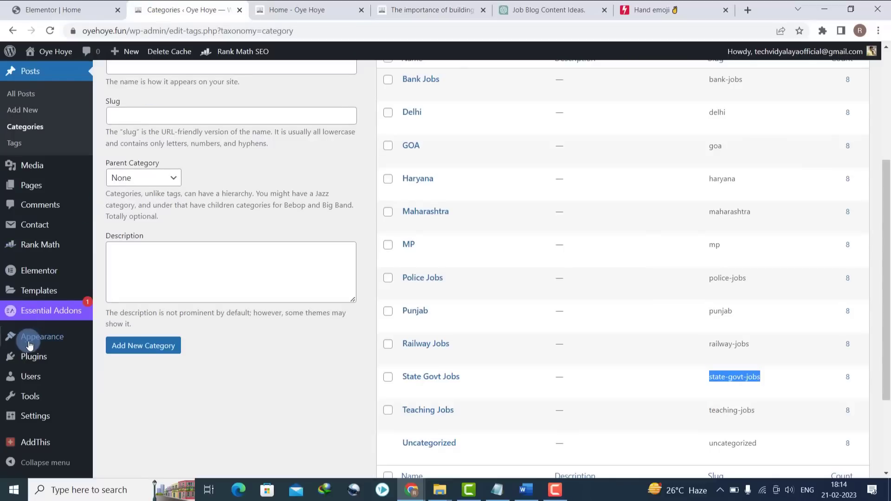
pyautogui.moveTo(32, 338)
pyautogui.click(120, 372)
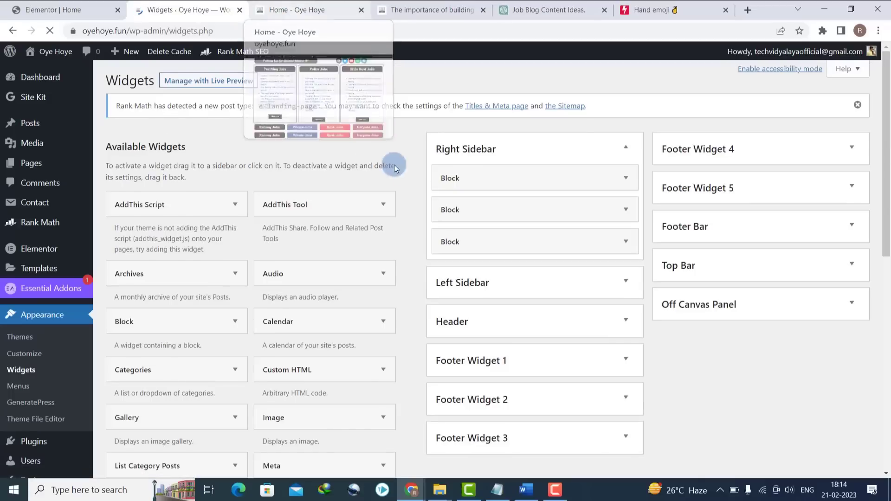
pyautogui.click(625, 177)
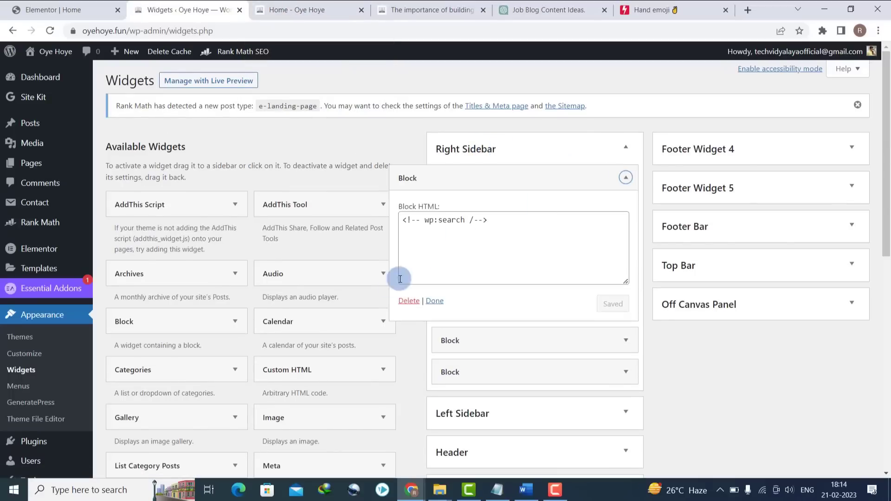
pyautogui.click(401, 302)
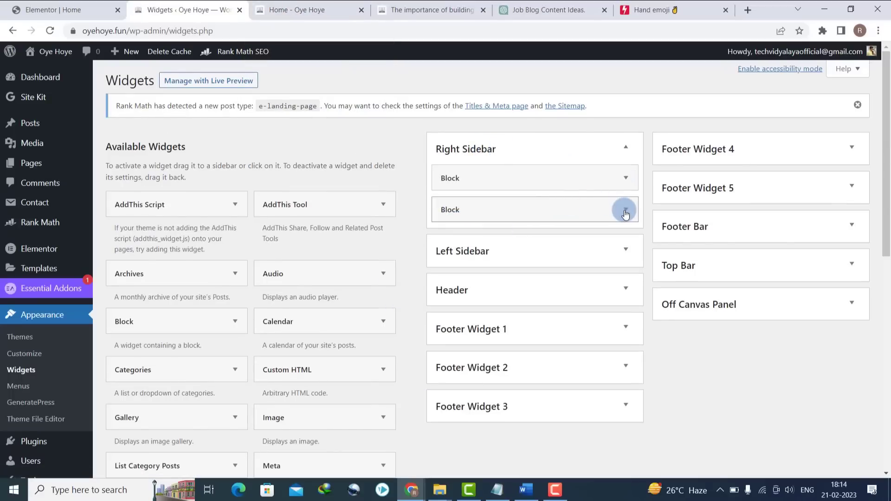
pyautogui.click(626, 209)
pyautogui.click(409, 333)
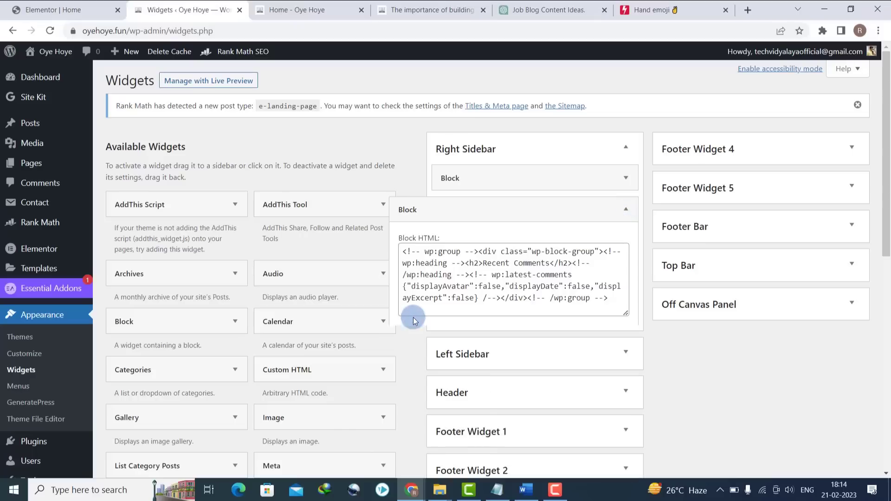
pyautogui.click(314, 7)
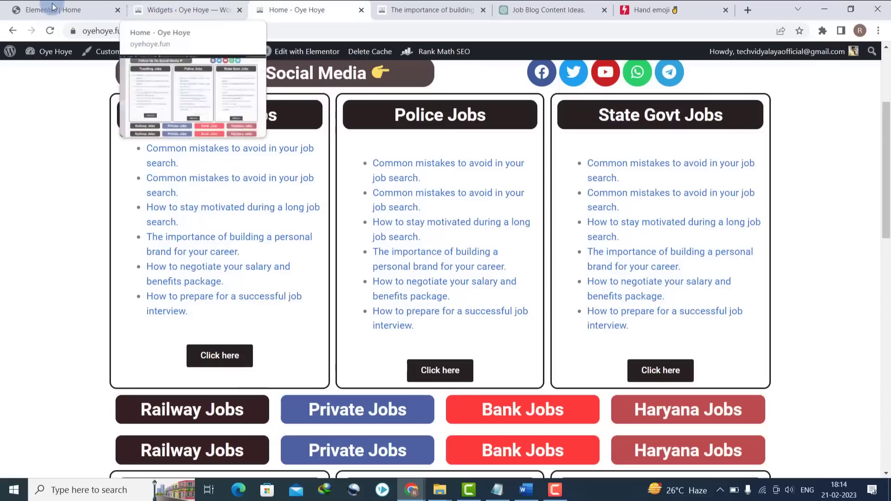
pyautogui.click(424, 10)
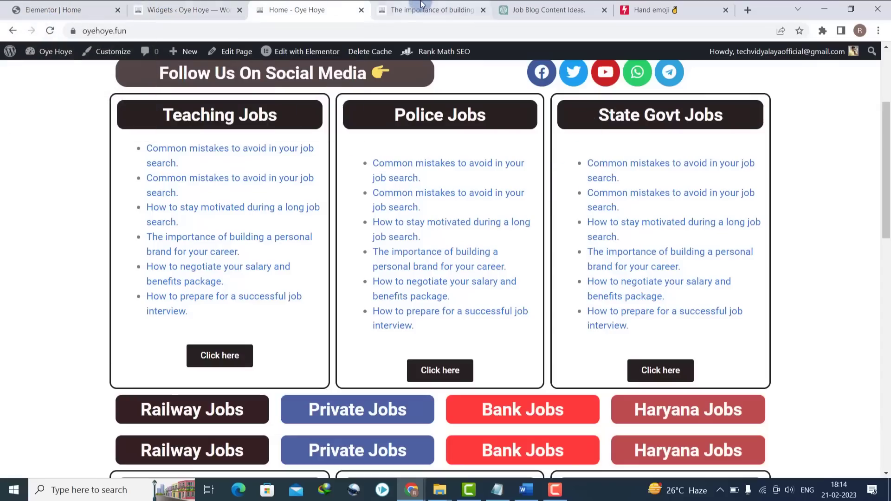
pyautogui.click(50, 32)
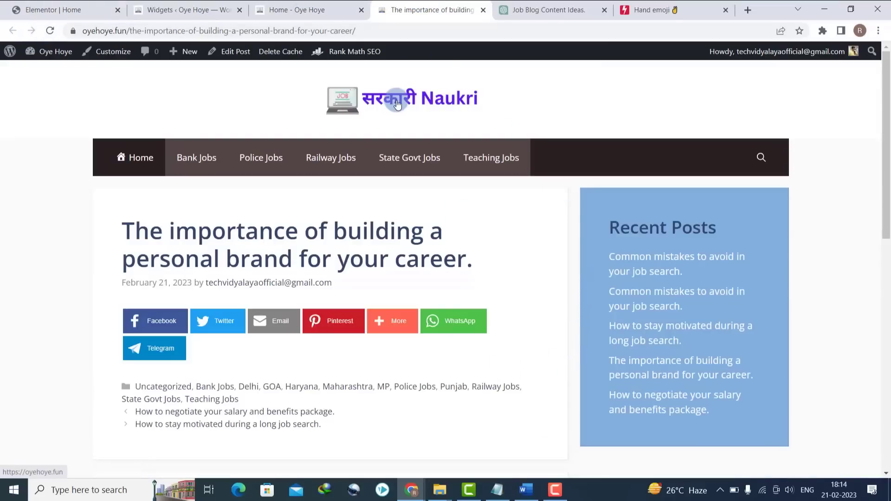
# - Change the primary navigation background hover colour in the customizer's colour settings
pyautogui.click(308, 160)
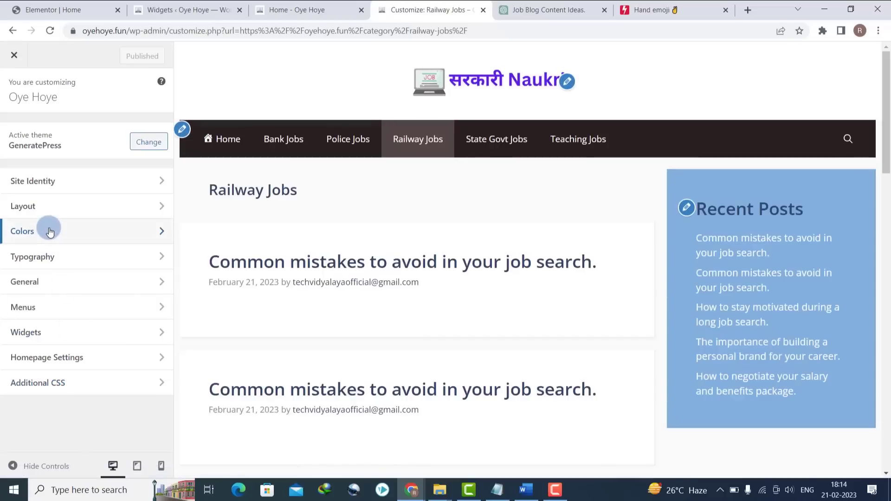
pyautogui.click(50, 231)
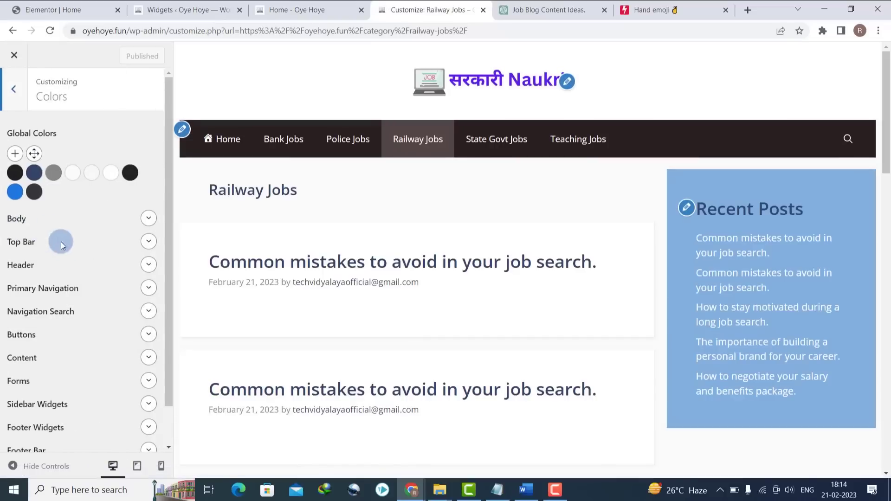
pyautogui.click(149, 287)
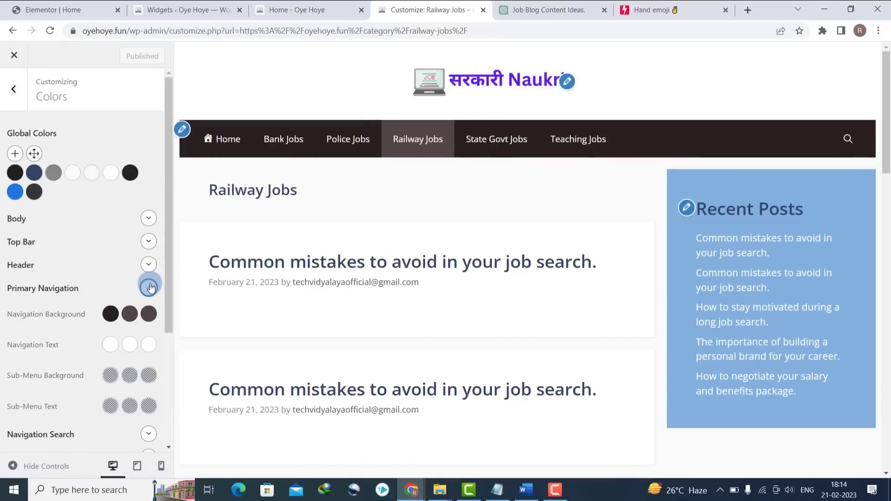
pyautogui.click(130, 314)
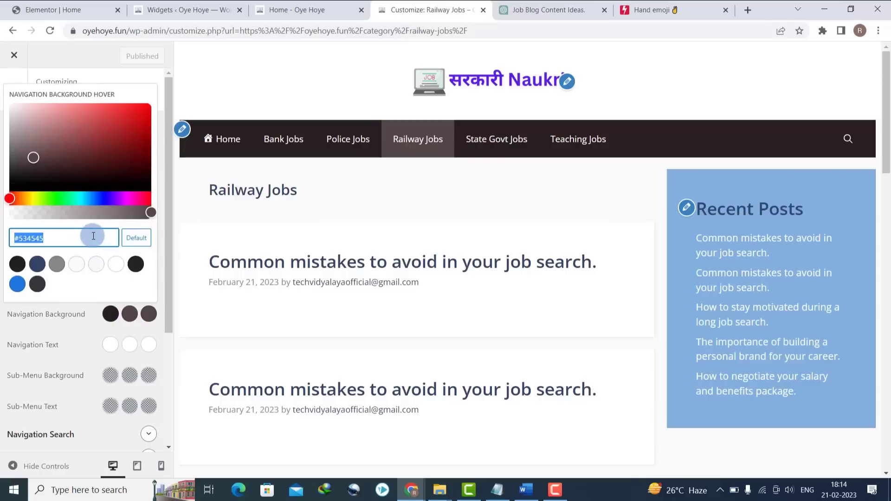
pyautogui.click(187, 93)
pyautogui.click(10, 82)
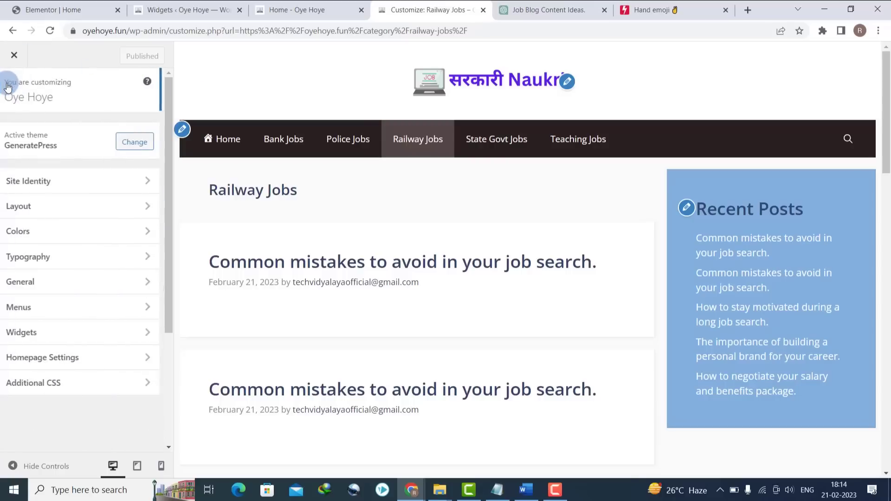
# - Replace the featured widget background in Additional CSS with #534545 and publish
pyautogui.click(51, 385)
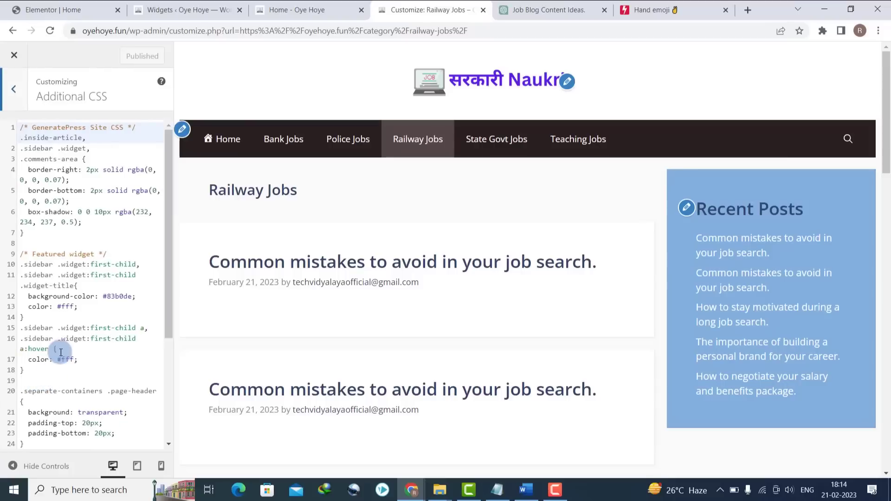
pyautogui.moveTo(30, 296); pyautogui.dragTo(110, 296)
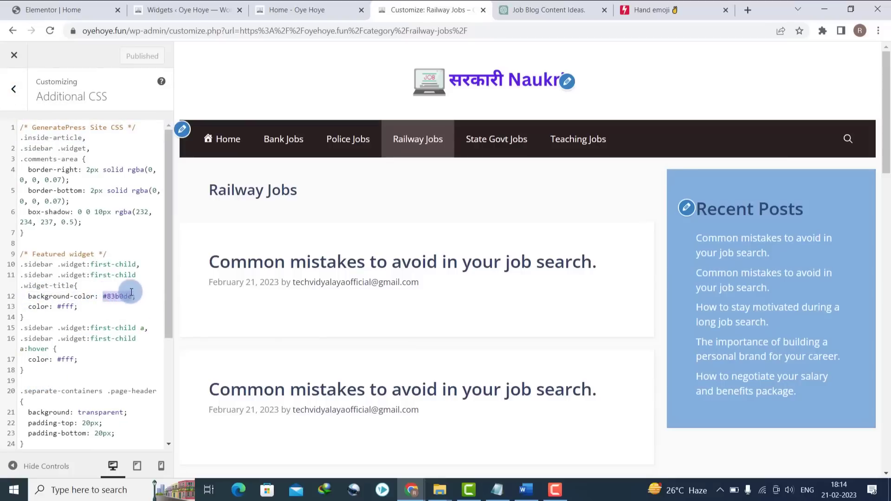
pyautogui.write('#534545')
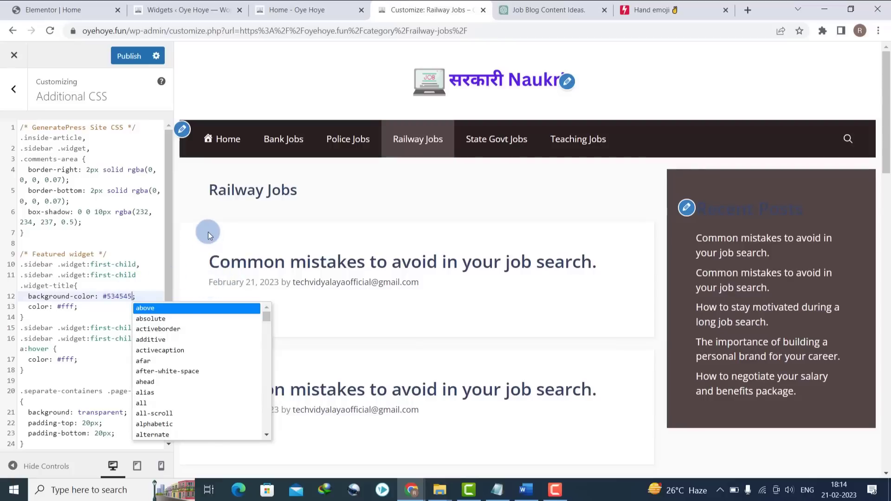
pyautogui.click(209, 232)
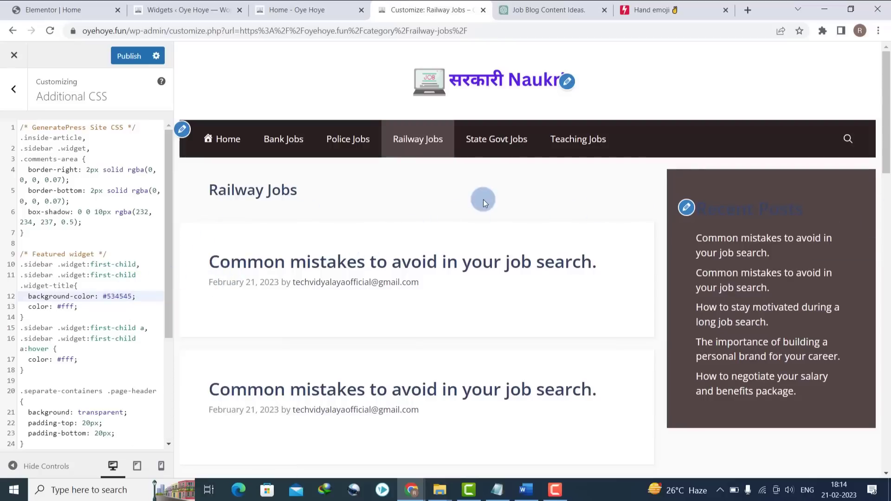
pyautogui.click(125, 56)
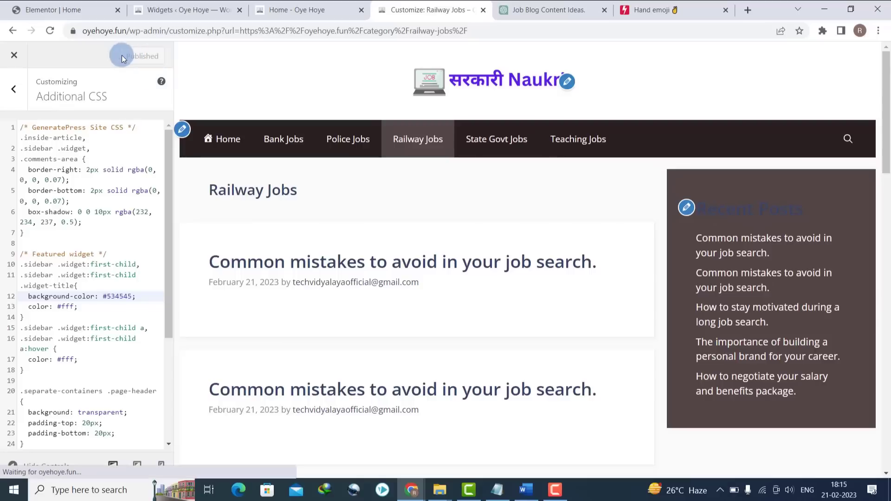
pyautogui.click(182, 8)
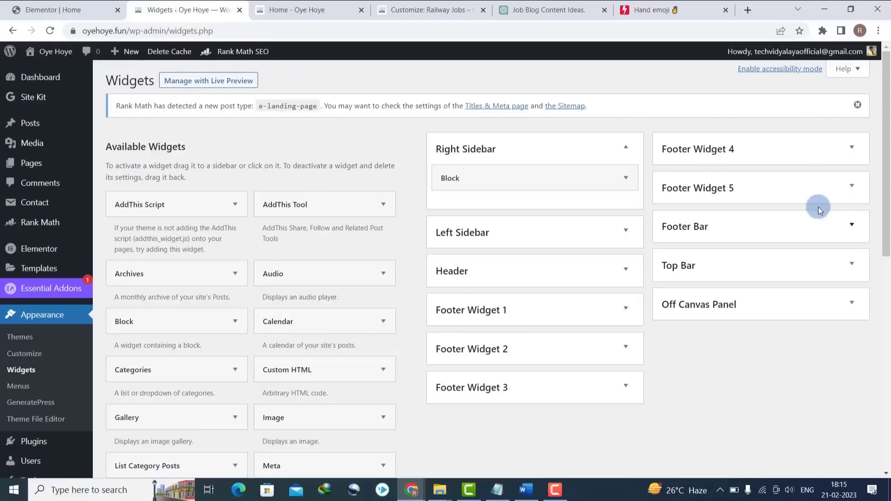
# - Add a 'State Wise Jobs' Navigation Menu widget showing State Menu to the right sidebar
pyautogui.scroll(-2, 819, 209)
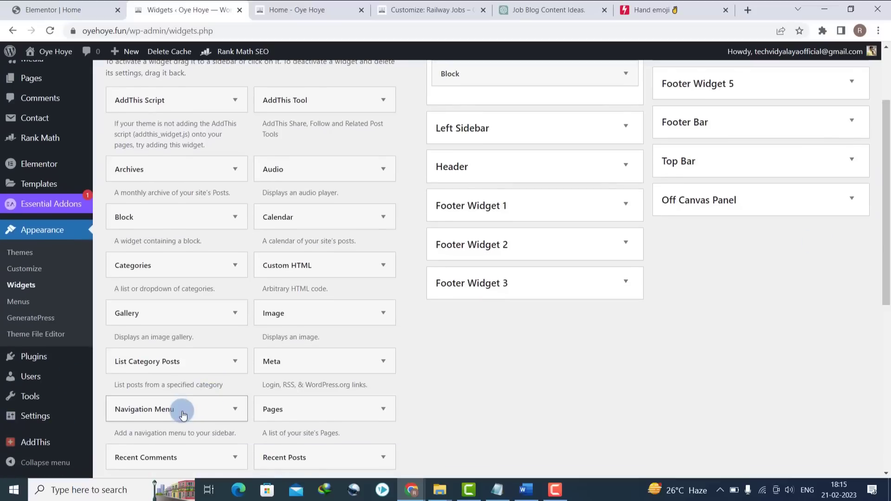
pyautogui.moveTo(183, 415); pyautogui.dragTo(464, 98)
pyautogui.moveTo(508, 70); pyautogui.dragTo(513, 88)
pyautogui.scroll(3, 886, 148)
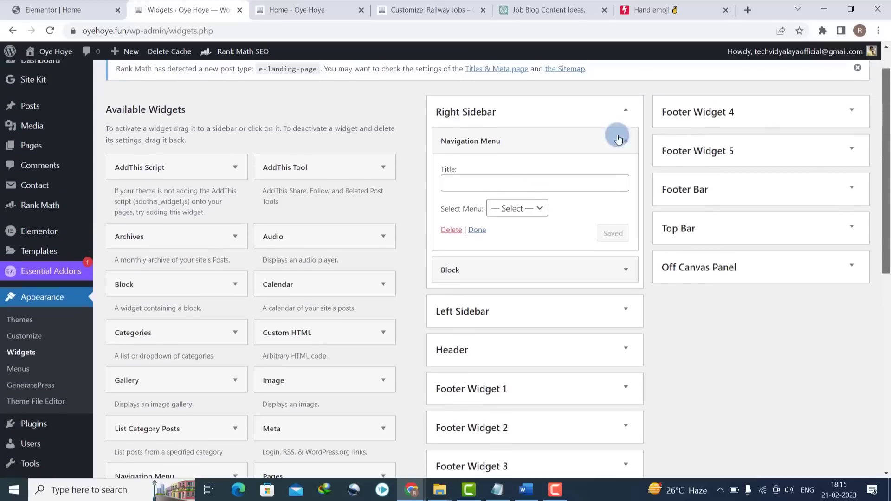
pyautogui.click(498, 184)
pyautogui.write('S')
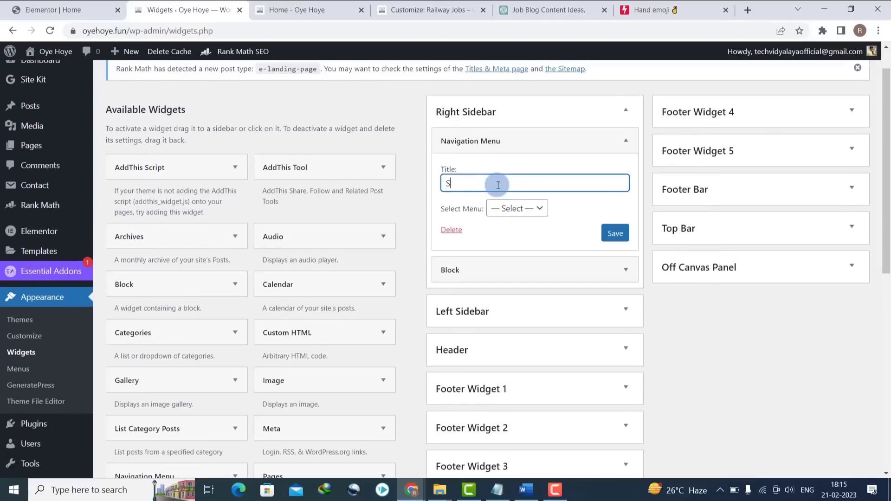
pyautogui.write('tate Wise Jobs')
pyautogui.click(533, 210)
pyautogui.click(526, 257)
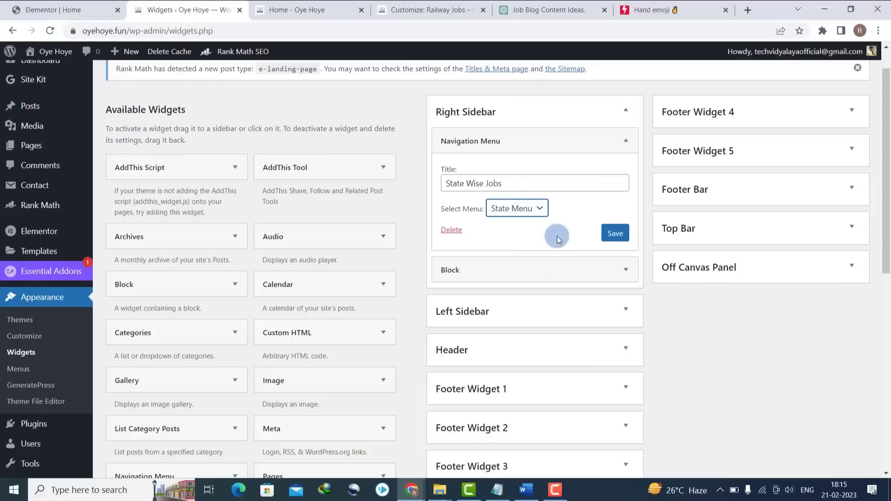
pyautogui.click(616, 233)
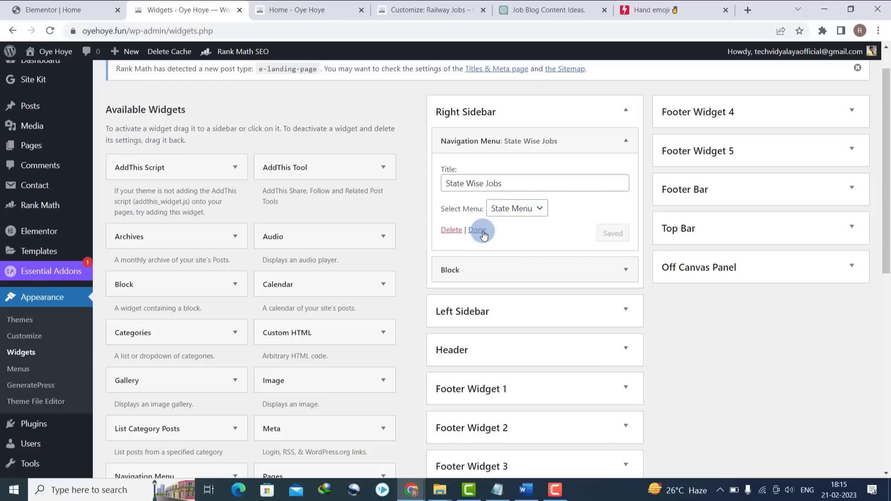
pyautogui.click(483, 234)
pyautogui.click(299, 10)
pyautogui.click(424, 10)
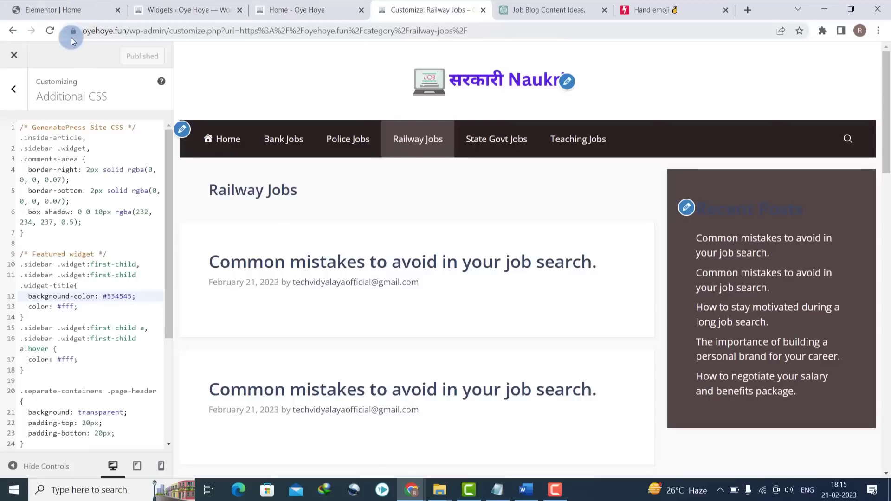
# - Reload the Railway Jobs page to confirm the State Wise Jobs sidebar box, then go to the home page
pyautogui.click(50, 30)
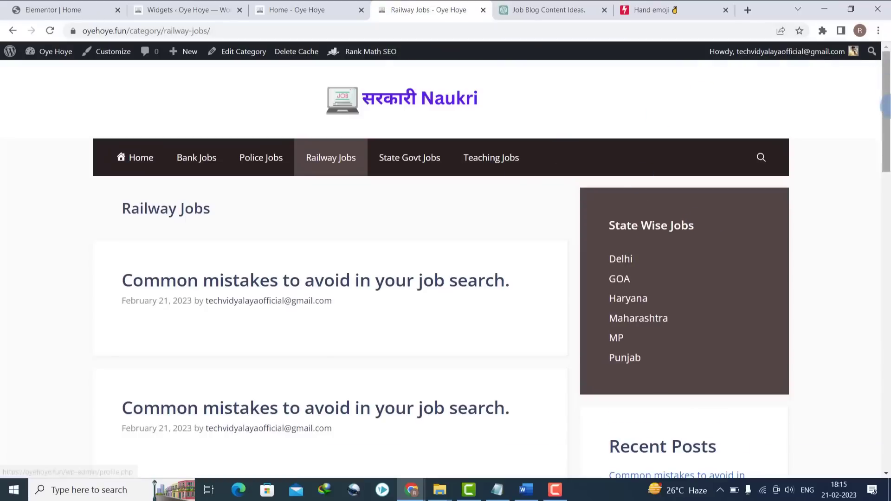
pyautogui.moveTo(887, 95)
pyautogui.mouseDown()
pyautogui.moveTo(890, 193)
pyautogui.moveTo(887, 95)
pyautogui.mouseUp()
pyautogui.click(444, 103)
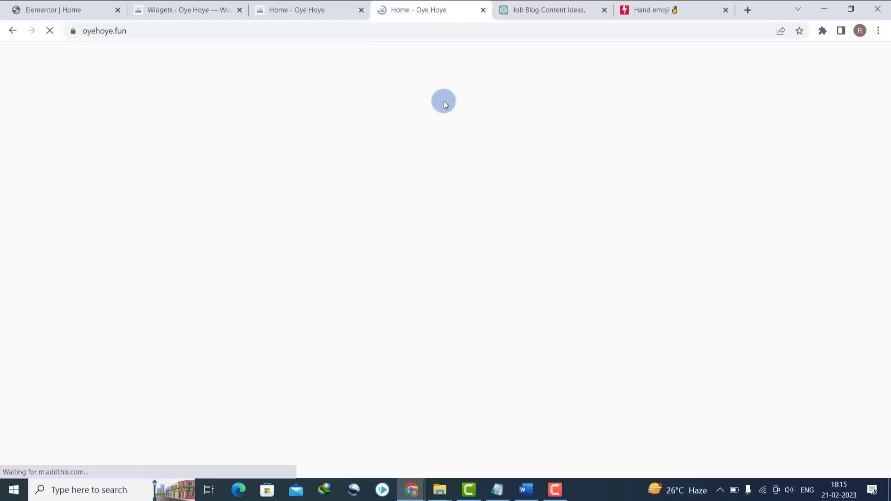
pyautogui.moveTo(886, 183); pyautogui.dragTo(888, 153)
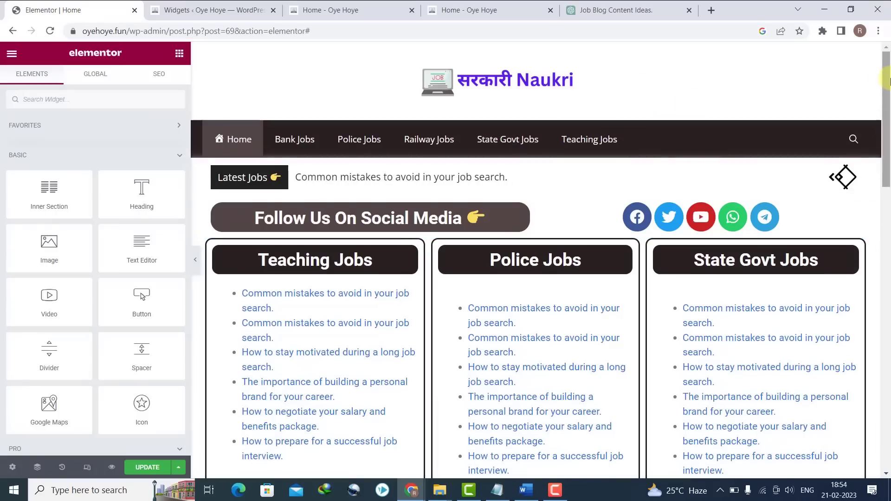
# - Relabel the Teaching Jobs button from 'Click here' to 'More Jobs' and update the home page
pyautogui.scroll(-5, 886, 81)
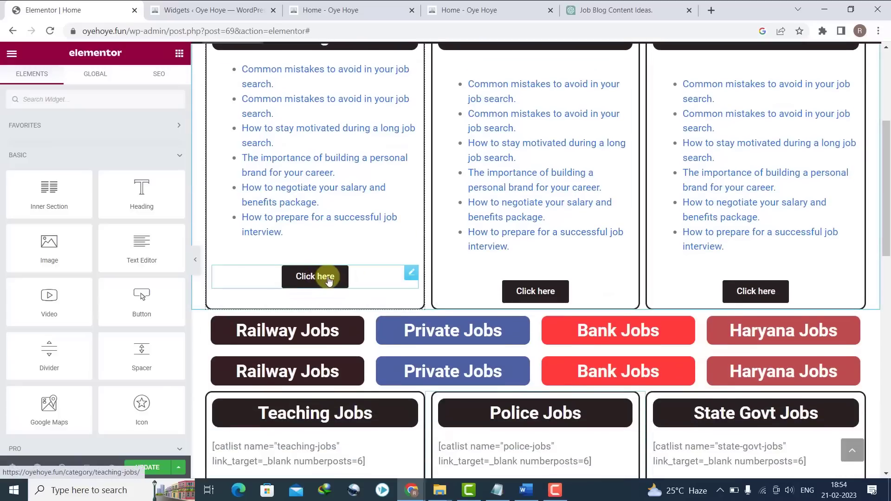
pyautogui.click(408, 277)
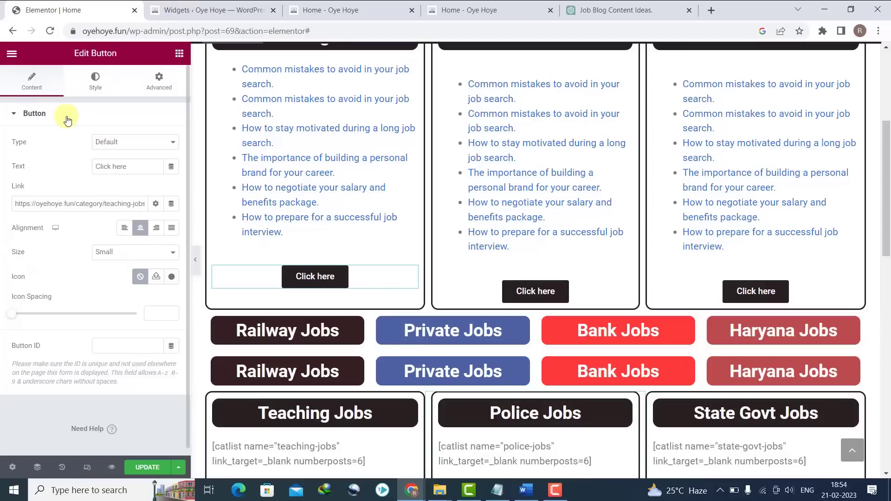
pyautogui.moveTo(132, 166); pyautogui.dragTo(98, 167)
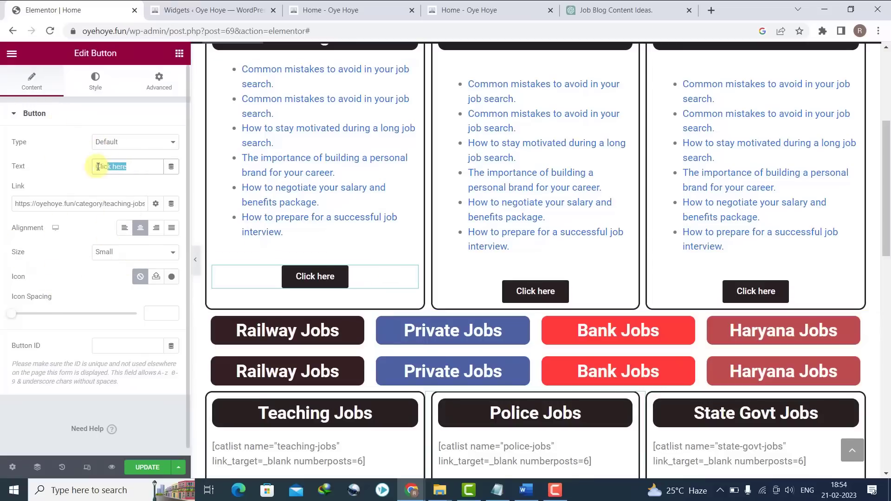
pyautogui.write('M')
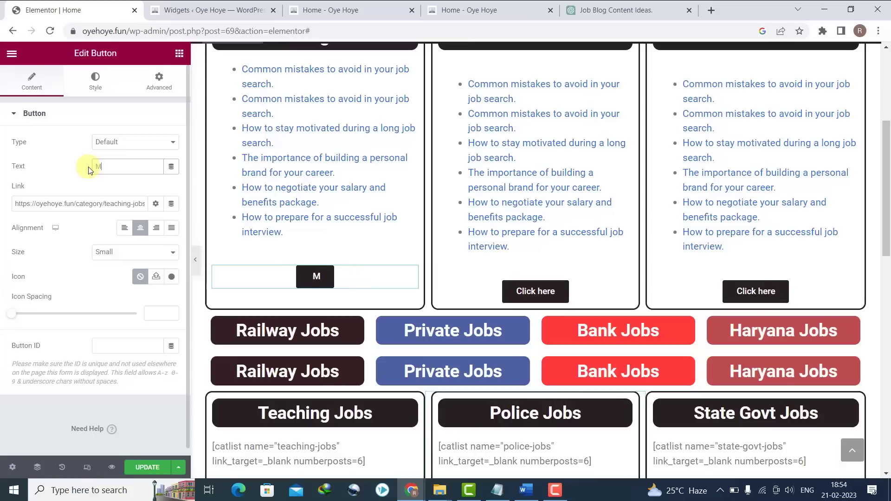
pyautogui.write('ore Jobs')
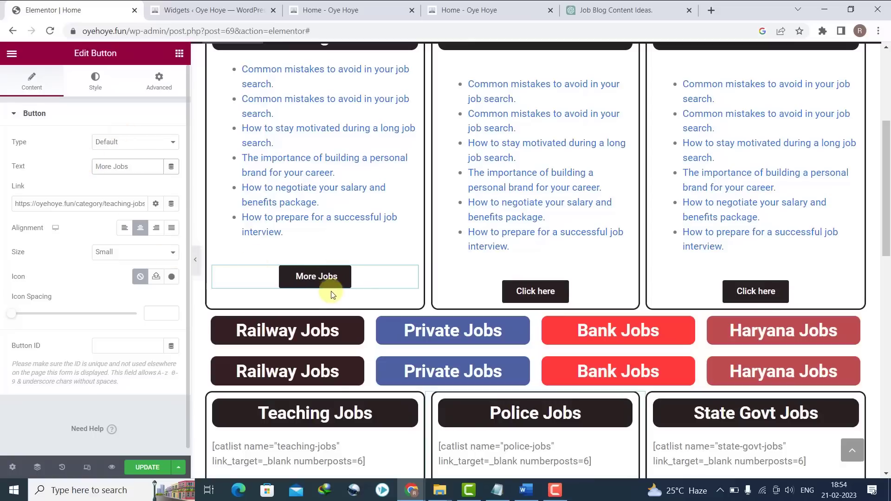
pyautogui.moveTo(887, 149); pyautogui.dragTo(890, 128)
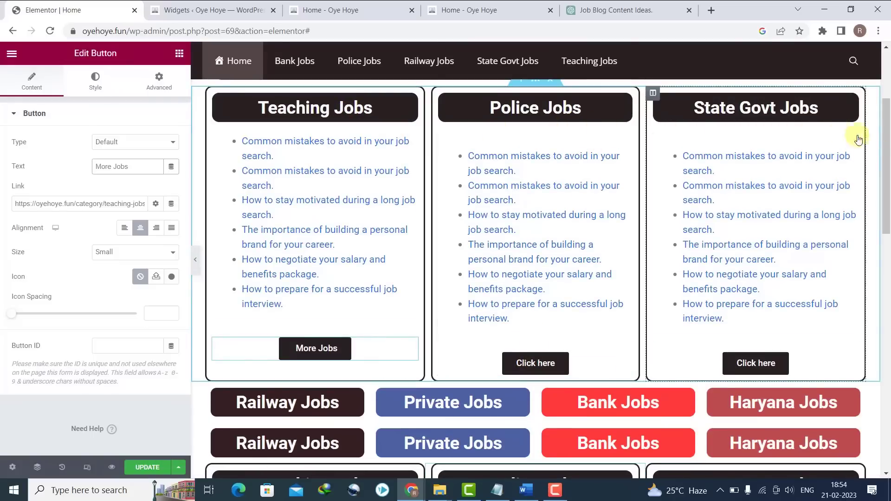
pyautogui.moveTo(886, 169); pyautogui.dragTo(886, 267)
pyautogui.moveTo(887, 232); pyautogui.dragTo(887, 27)
pyautogui.click(148, 468)
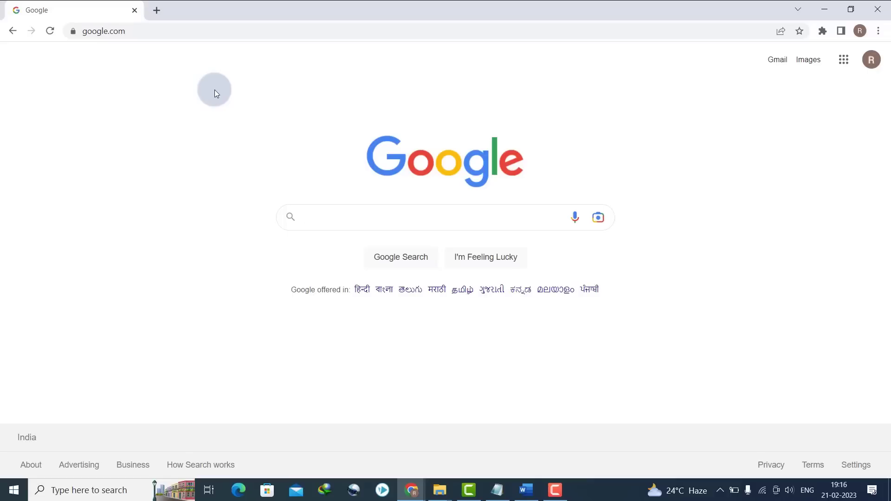
# - Search Google for 'railway jobs', then switch to the 'railway jobs for 12th pass' suggestion
pyautogui.write('railway ')
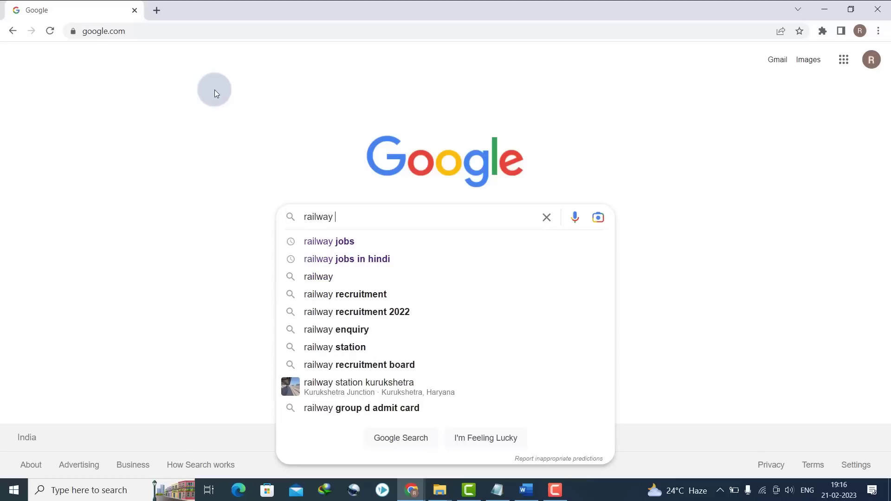
pyautogui.write('jobs')
pyautogui.press('Return')
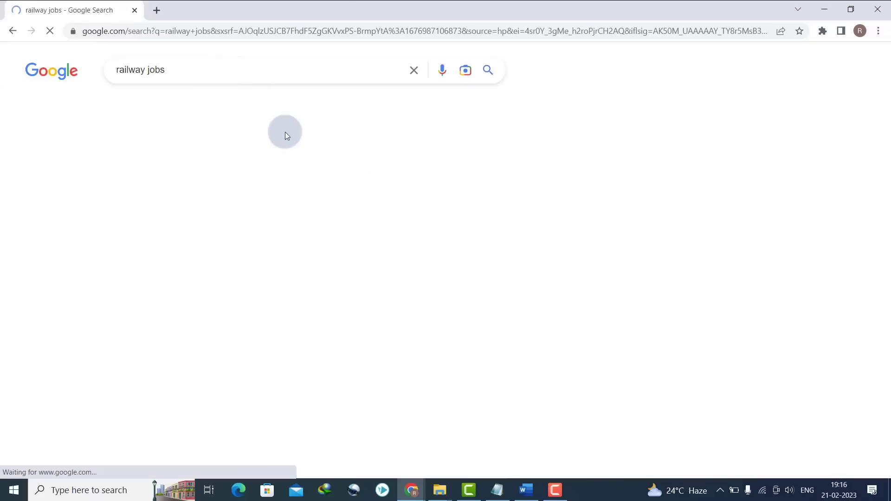
pyautogui.moveTo(170, 70); pyautogui.dragTo(94, 72)
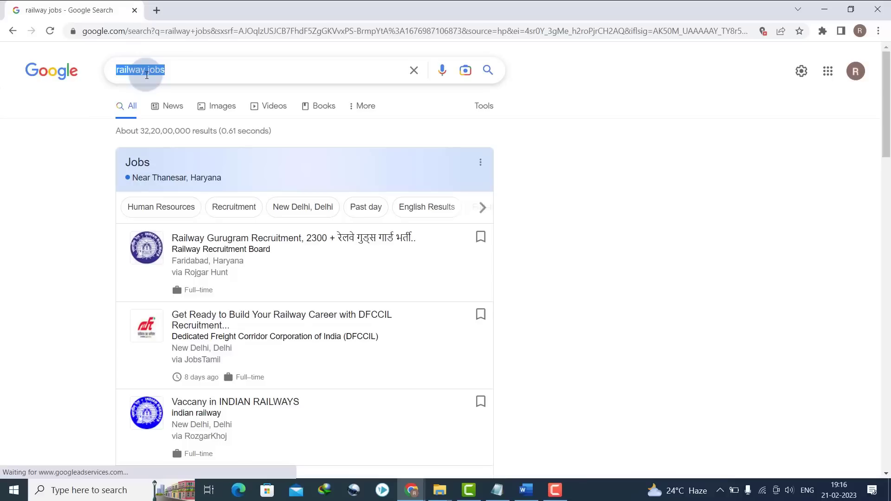
pyautogui.doubleClick(199, 79)
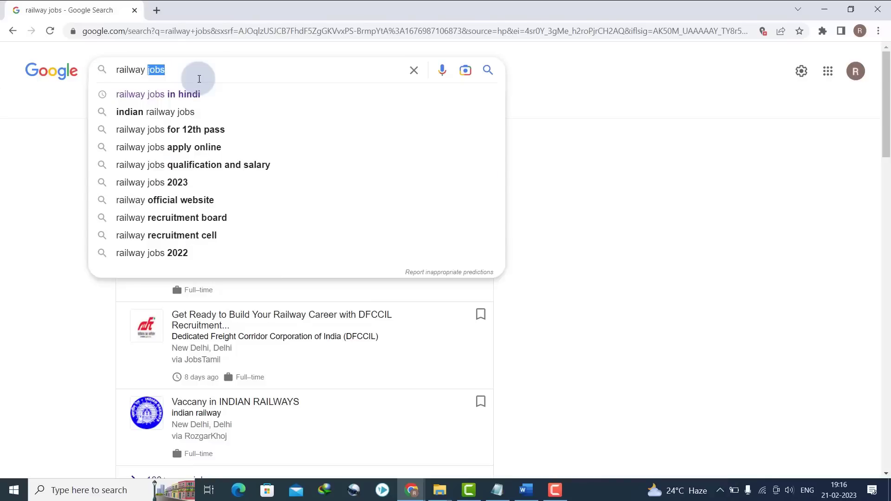
pyautogui.click(188, 130)
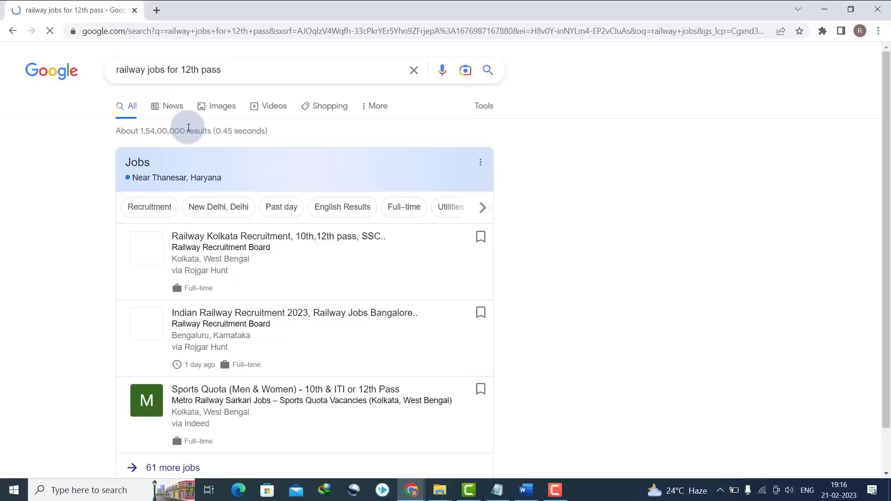
# - Settle on the query 'railway jobs after 12th science', copy it, and open a new tab
pyautogui.moveTo(234, 72); pyautogui.dragTo(105, 76)
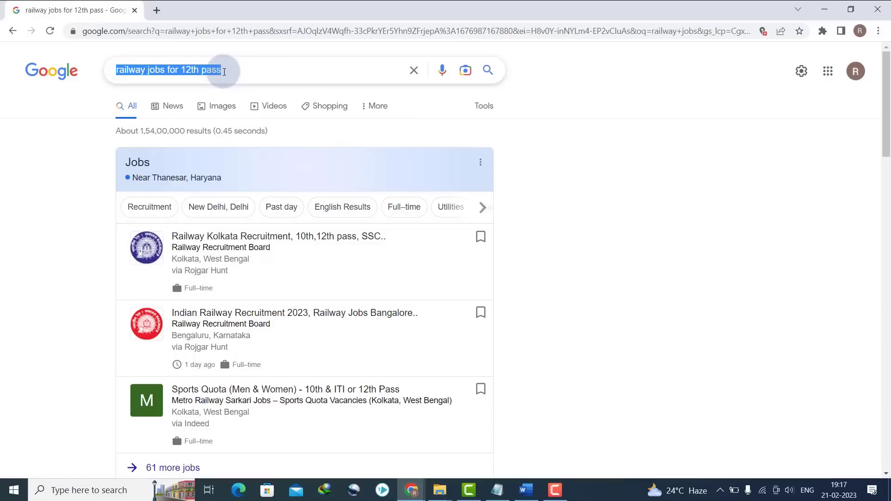
pyautogui.tripleClick(189, 74)
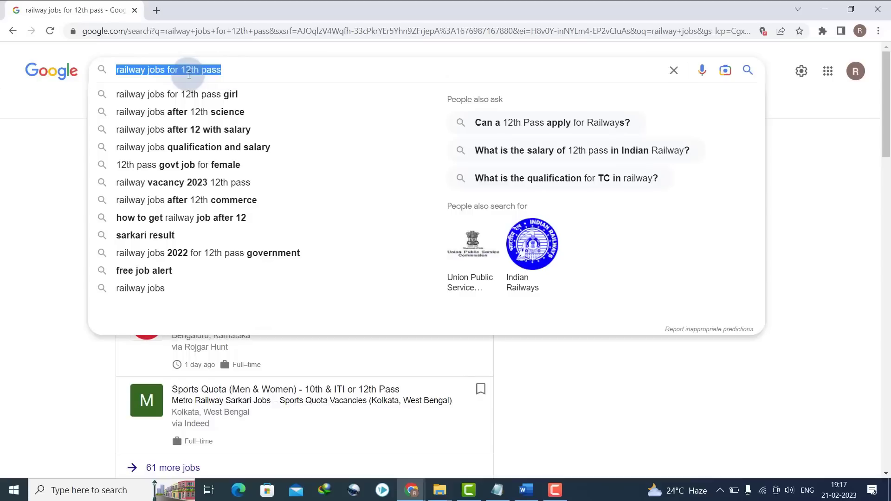
pyautogui.click(21, 117)
pyautogui.click(153, 70)
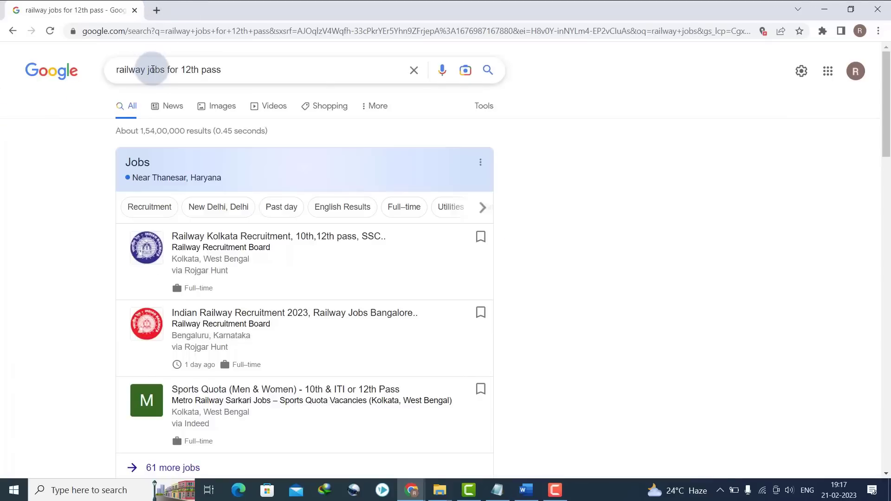
pyautogui.tripleClick(154, 69)
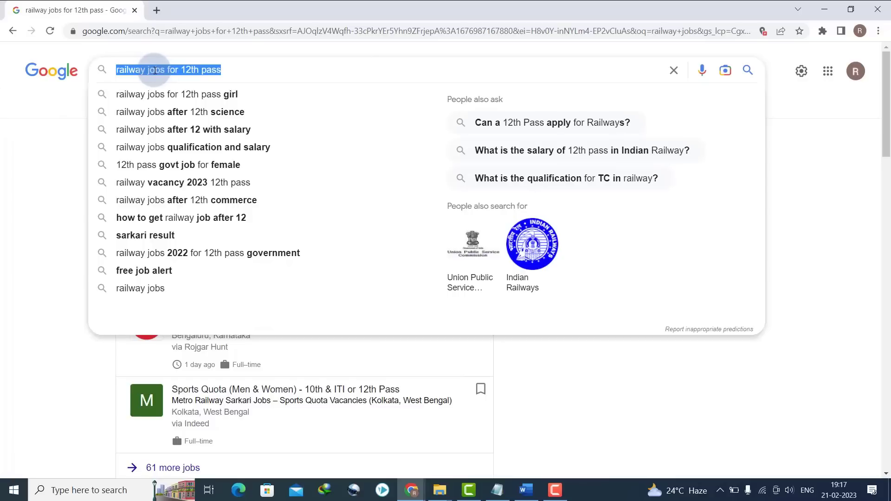
pyautogui.press('Down')
pyautogui.press('Down')
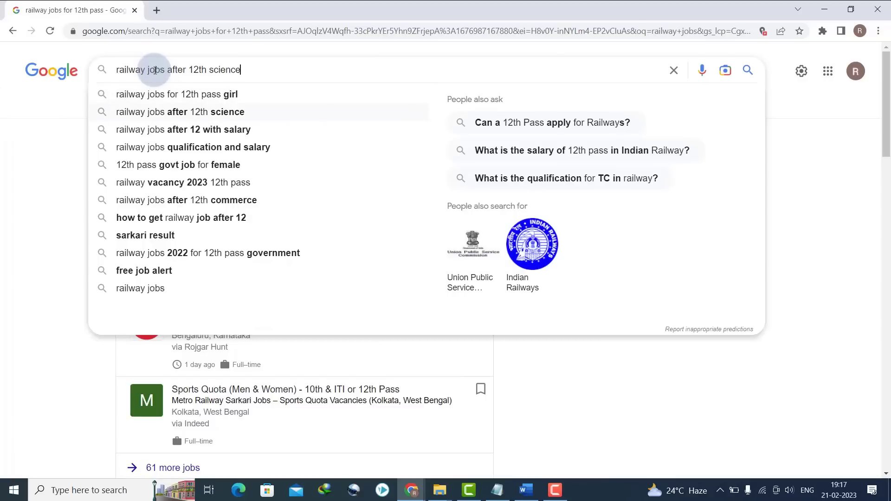
pyautogui.tripleClick(155, 70)
pyautogui.hotkey('ctrl', 'c')
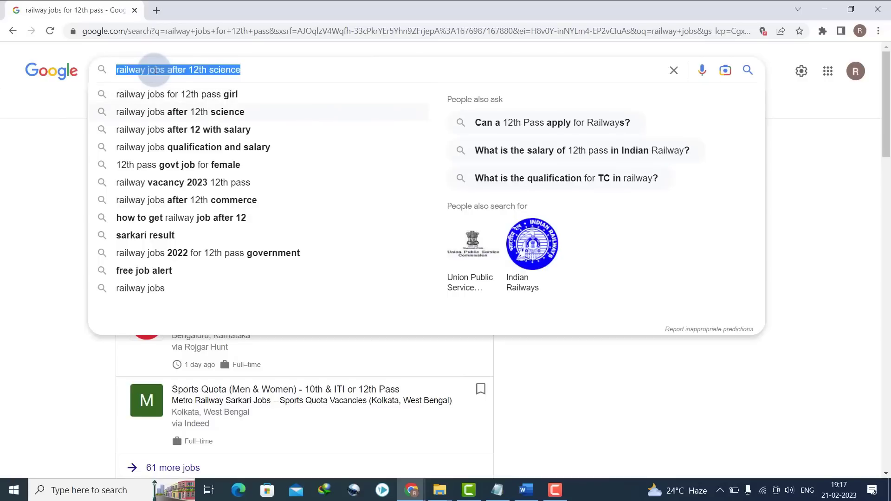
pyautogui.click(155, 9)
# - Search 'ahref free keyword research' and open the Ahrefs Free Keyword Generator
pyautogui.write('ah')
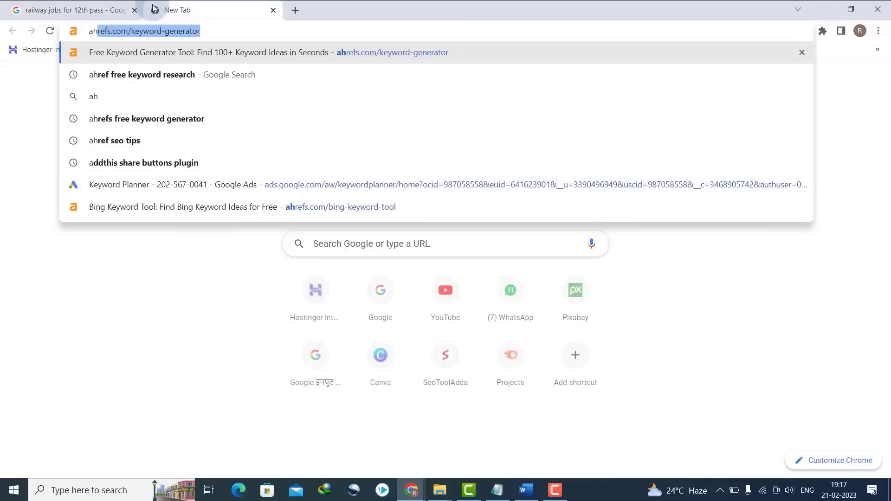
pyautogui.write('re')
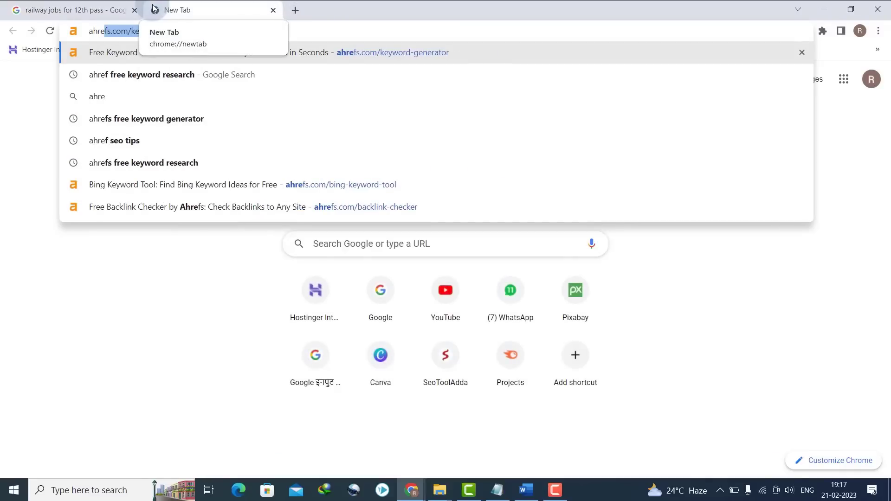
pyautogui.write('e')
pyautogui.press('BackSpace')
pyautogui.write('f')
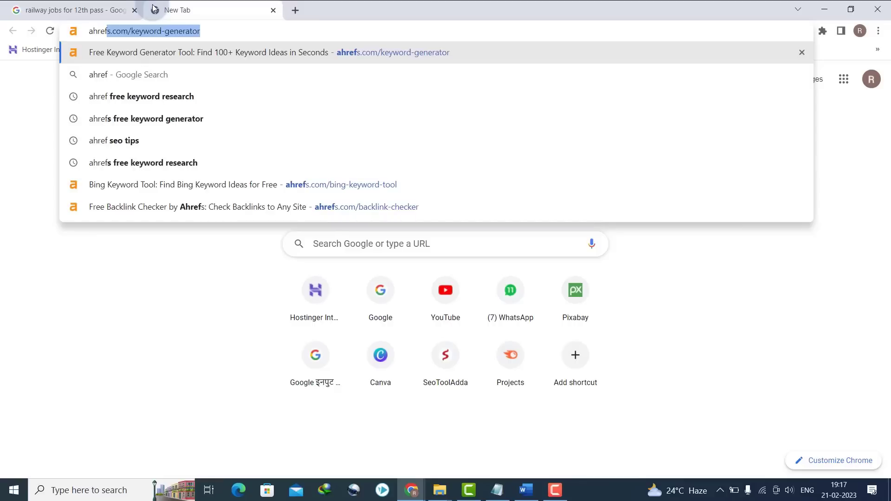
pyautogui.write(' fre')
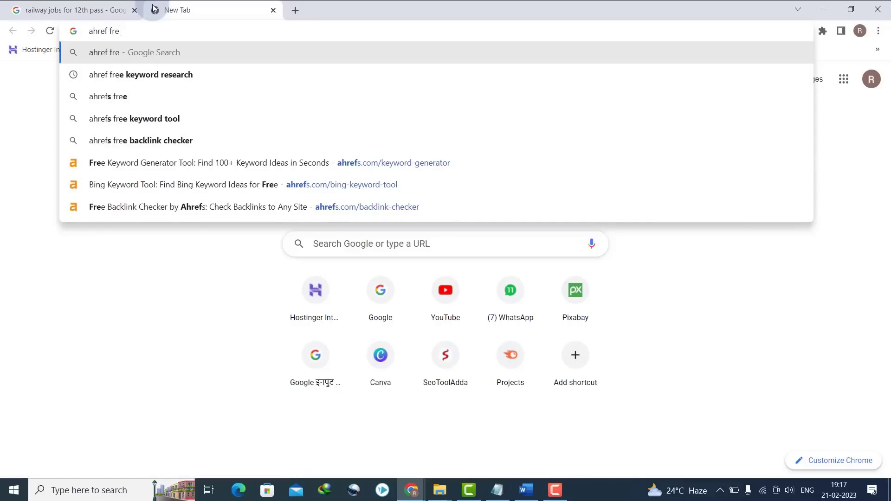
pyautogui.press('Down')
pyautogui.press('Return')
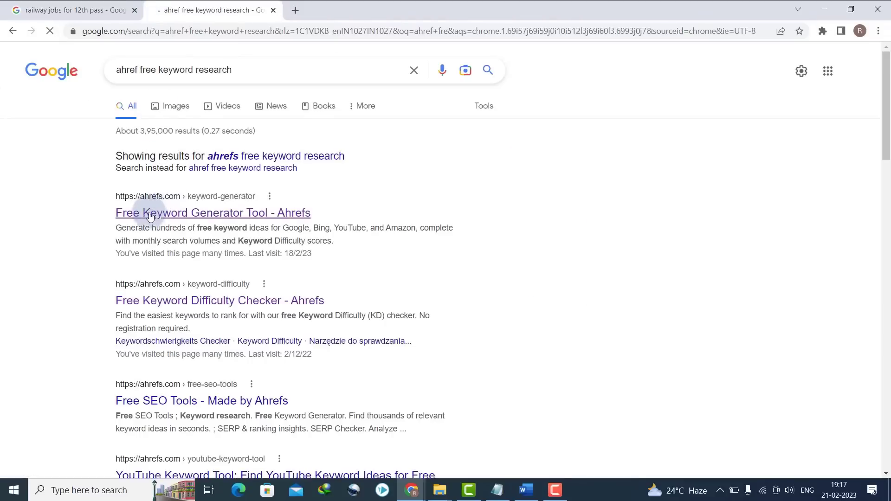
pyautogui.click(153, 215)
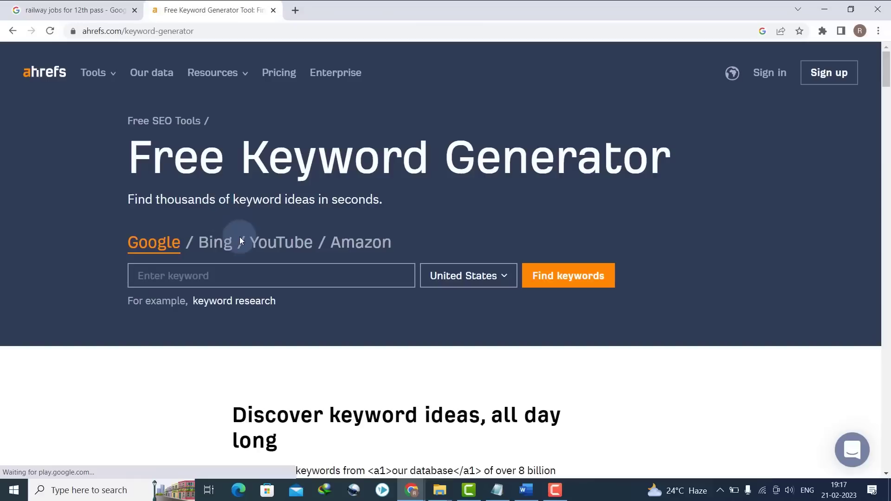
# - Paste 'railway jobs after 12th science', set the country to India, and find keywords
pyautogui.click(238, 275)
pyautogui.hotkey('ctrl', 'v')
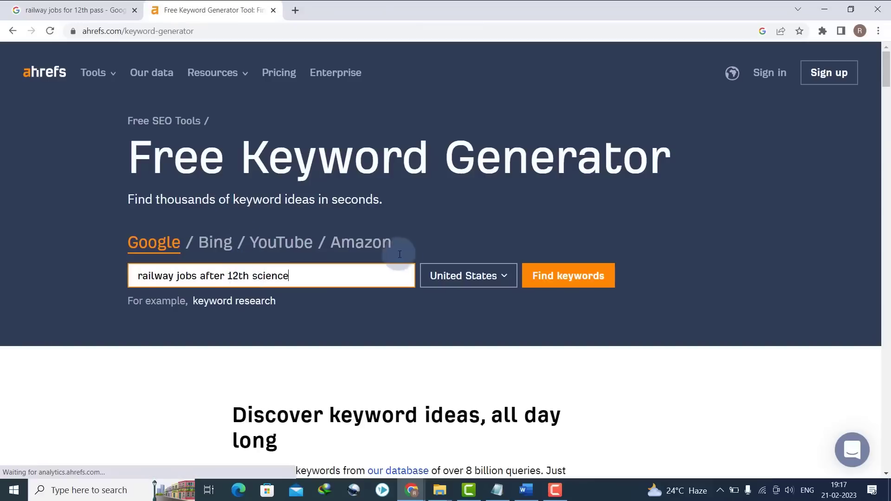
pyautogui.click(464, 281)
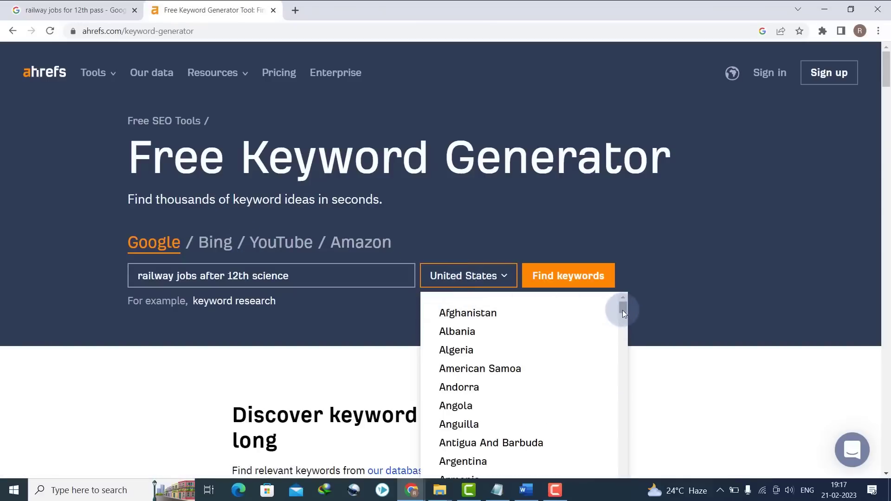
pyautogui.moveTo(623, 313); pyautogui.dragTo(623, 384)
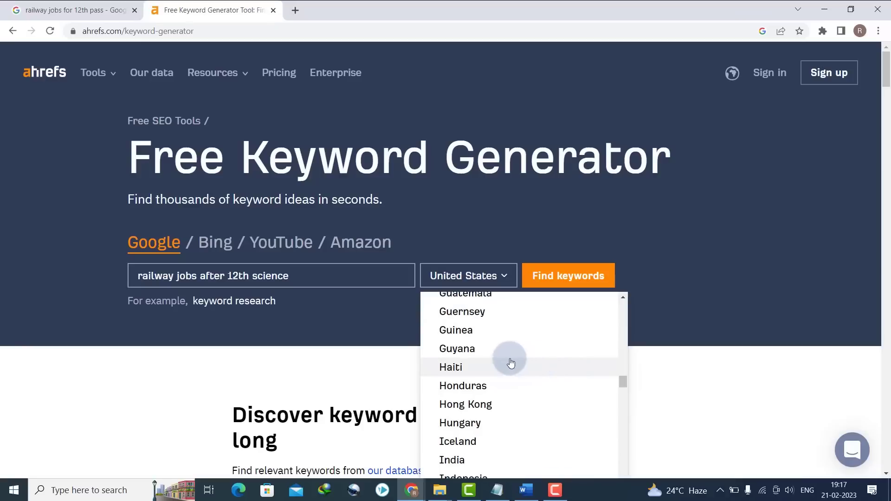
pyautogui.click(477, 460)
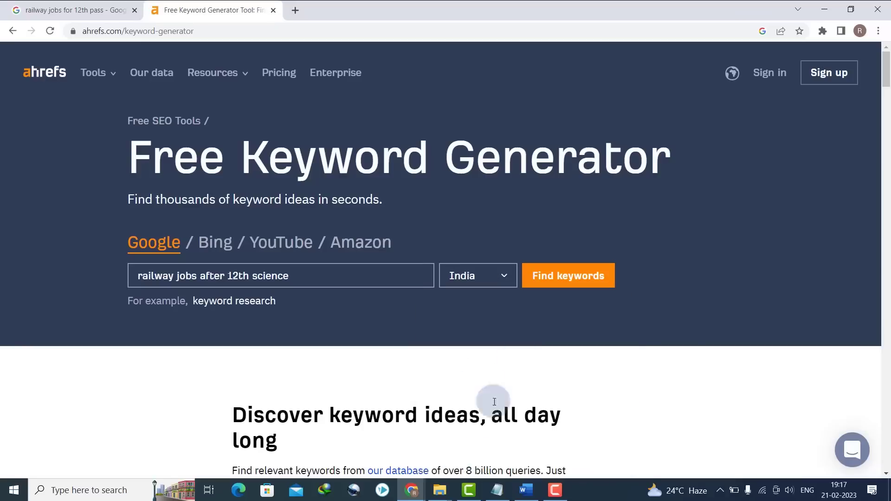
pyautogui.click(567, 286)
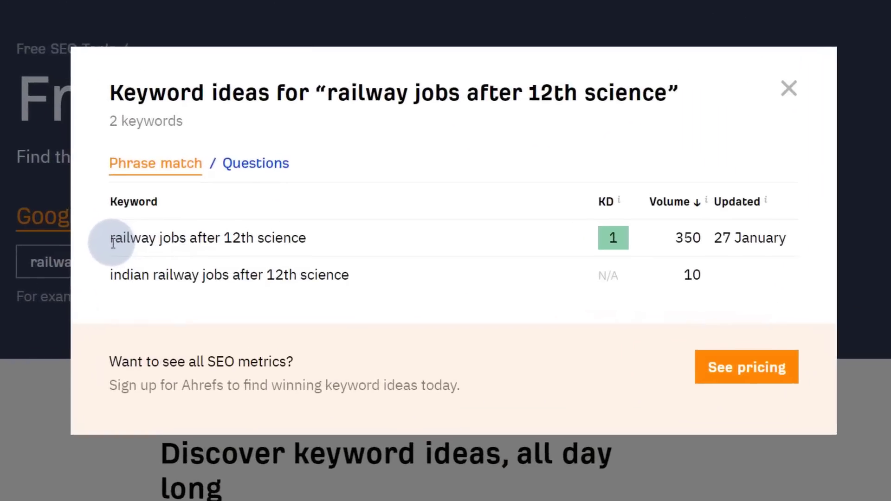
# - Highlight 'railway jobs after 12th science' with its KD of 1 and search volume of 350
pyautogui.moveTo(195, 259); pyautogui.dragTo(334, 269)
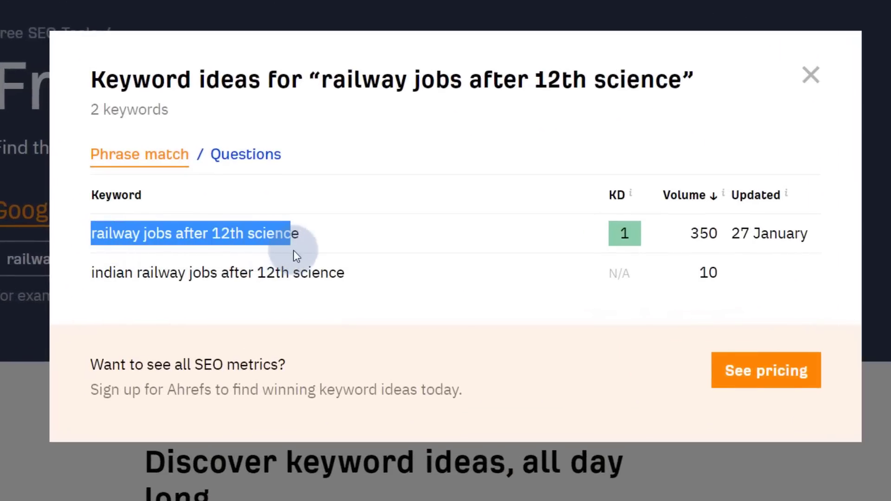
pyautogui.moveTo(600, 233); pyautogui.dragTo(716, 234)
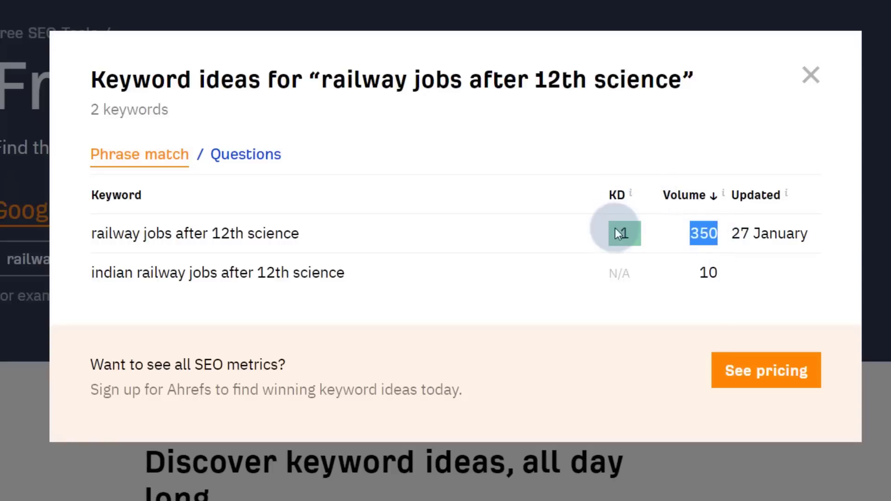
pyautogui.moveTo(615, 228); pyautogui.dragTo(627, 244)
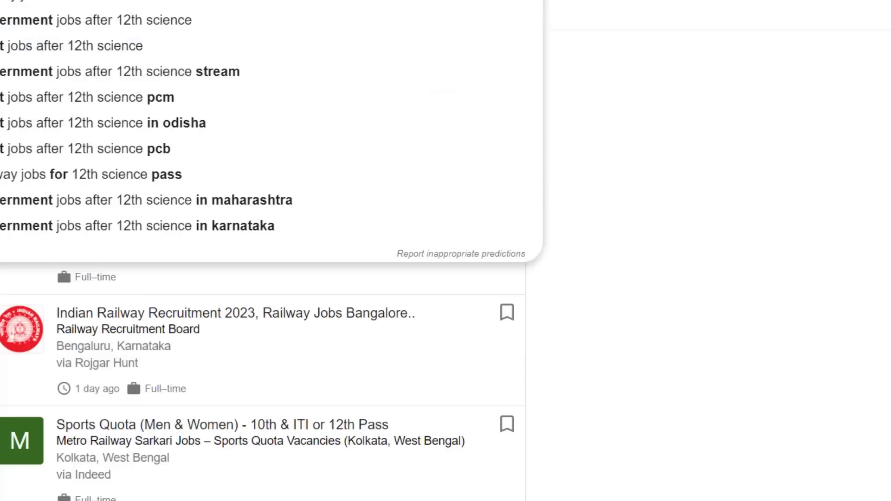
pyautogui.write('part t')
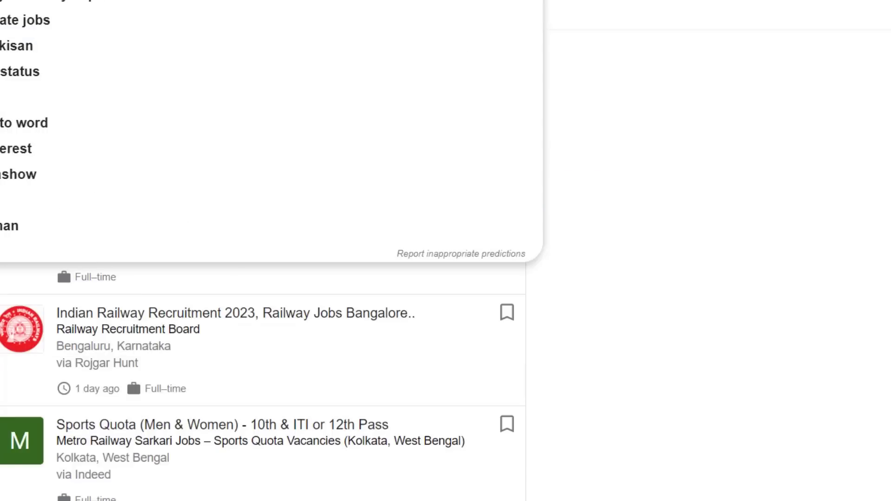
pyautogui.write(' job a')
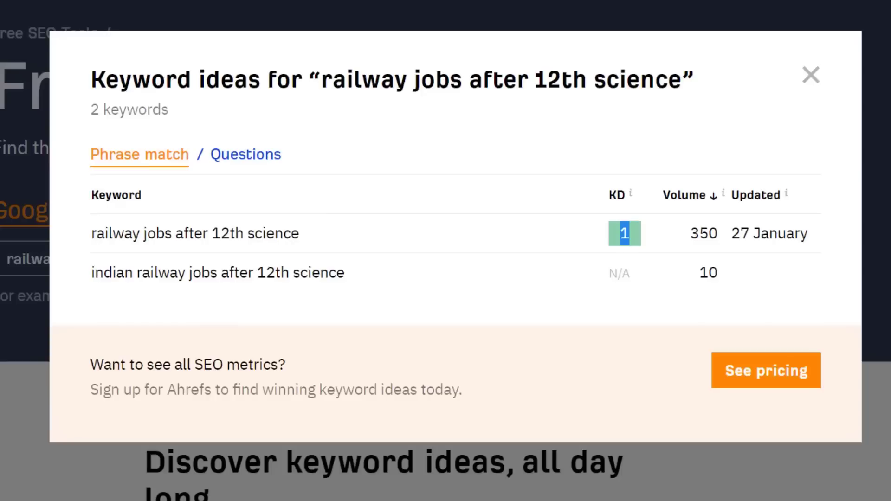
pyautogui.click(626, 234)
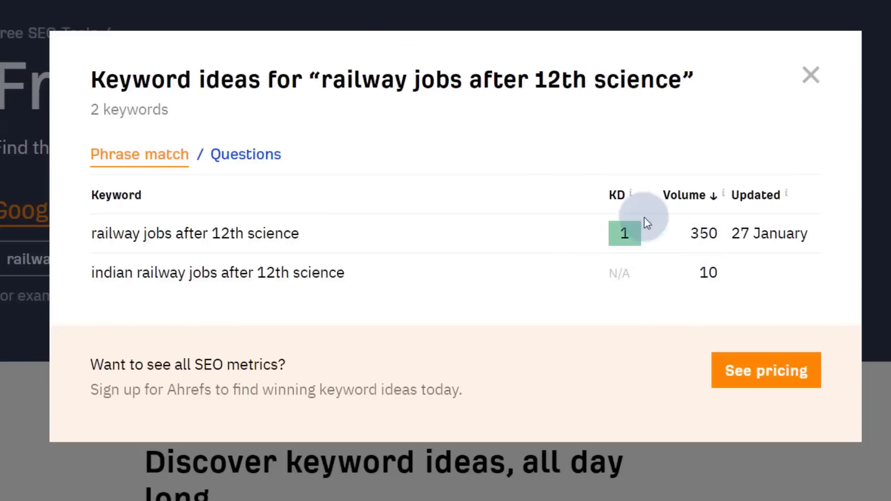
pyautogui.doubleClick(615, 239)
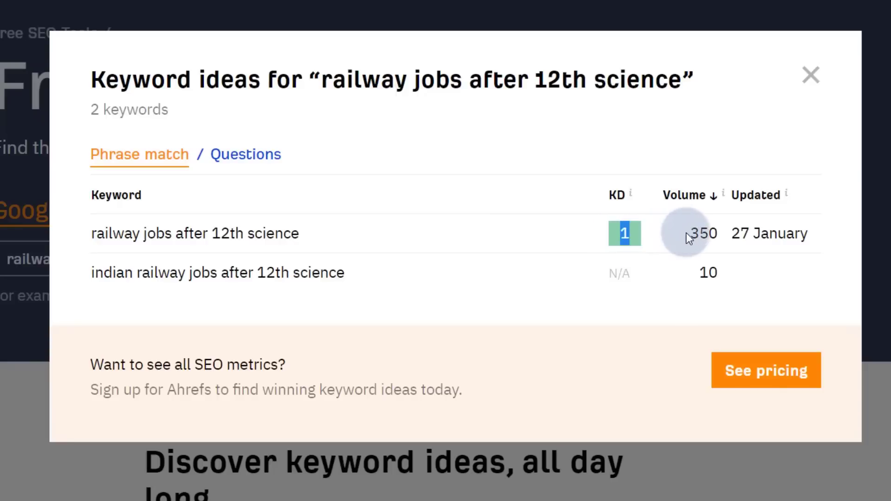
pyautogui.moveTo(688, 234); pyautogui.dragTo(717, 236)
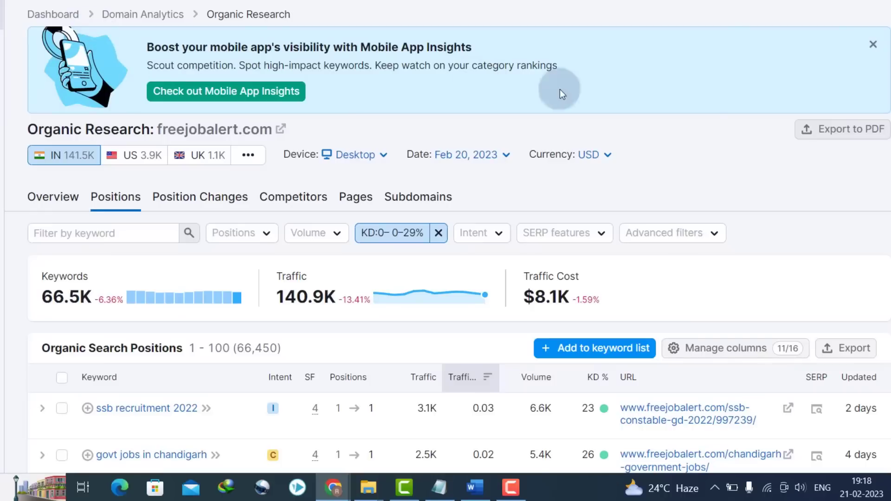
pyautogui.scroll(-7, 446, 251)
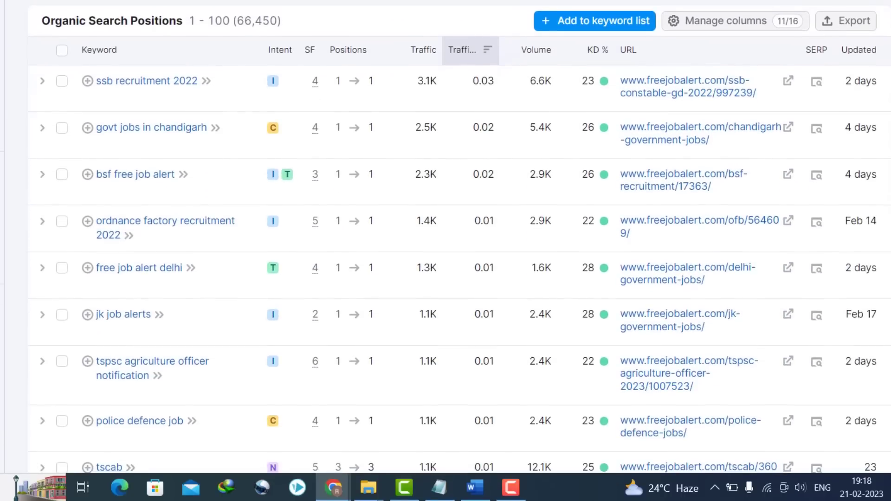
pyautogui.scroll(1, 459, 240)
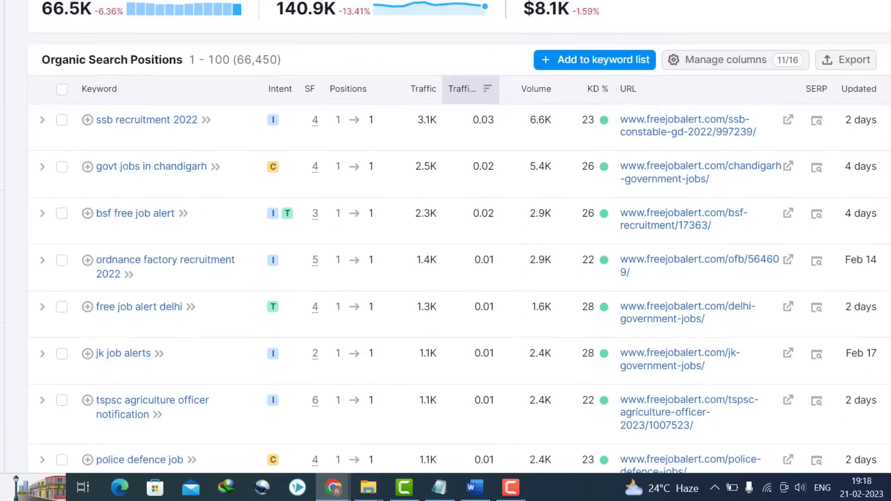
pyautogui.click(51, 29)
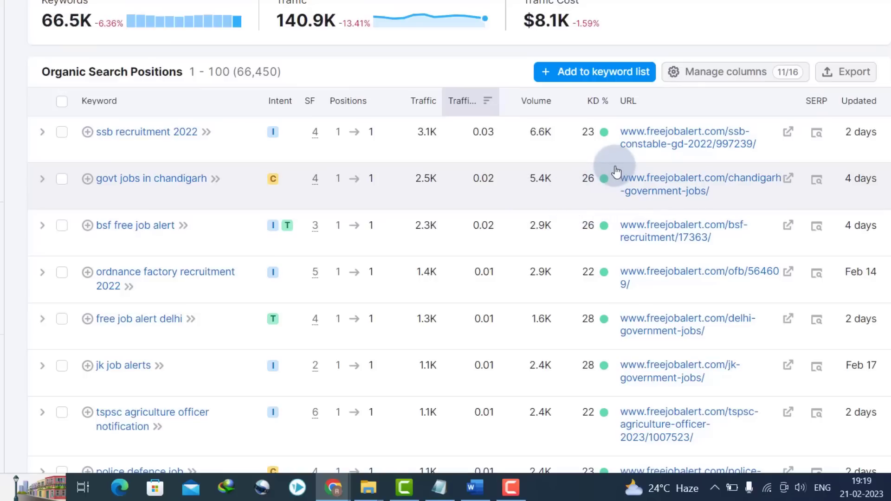
pyautogui.scroll(-10, 616, 171)
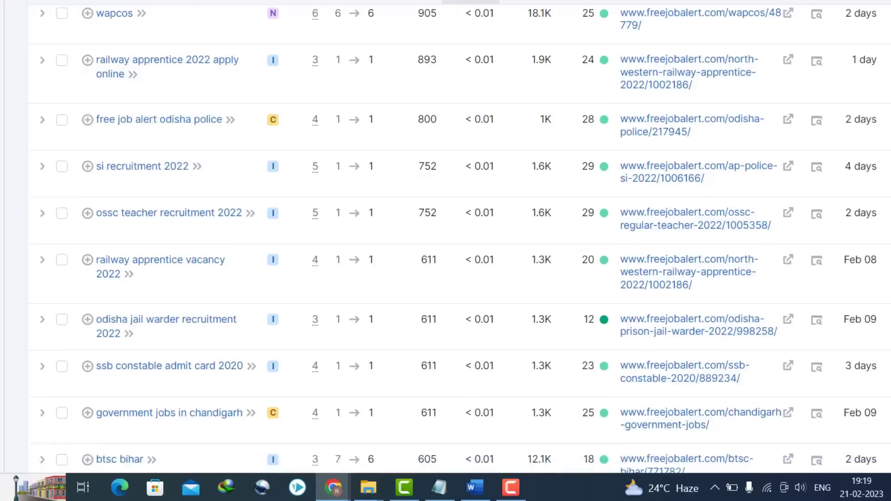
pyautogui.scroll(-9, 459, 239)
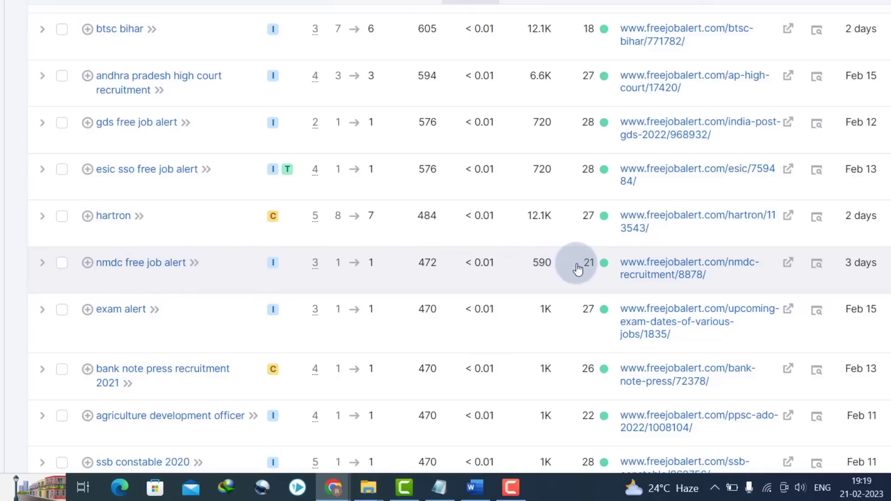
pyautogui.scroll(-8, 459, 239)
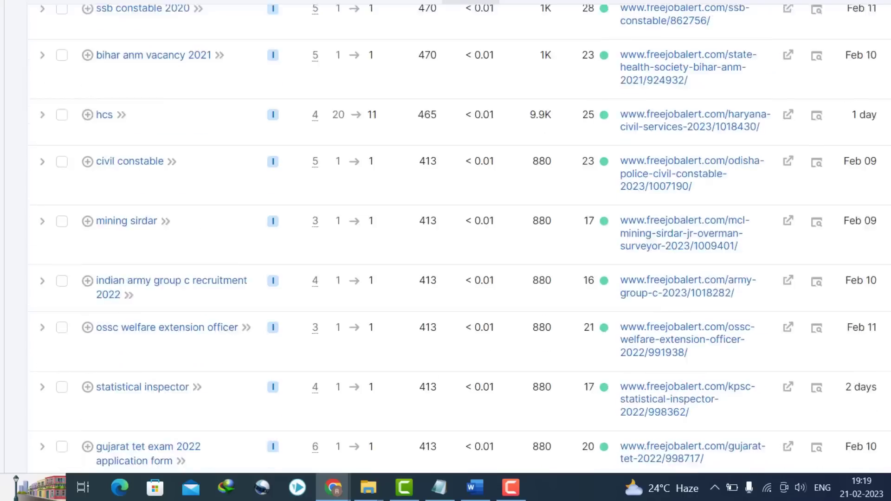
pyautogui.scroll(-15, 459, 239)
pyautogui.scroll(8, 459, 239)
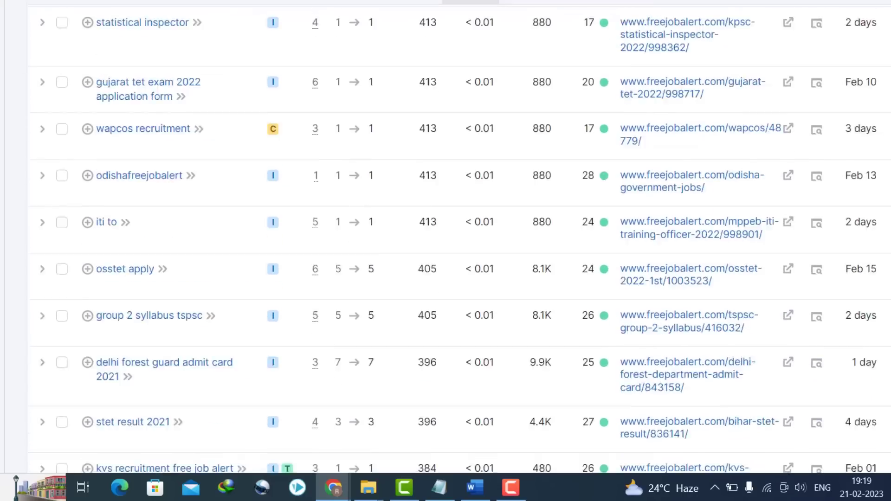
pyautogui.scroll(20, 460, 238)
pyautogui.scroll(-6, 459, 239)
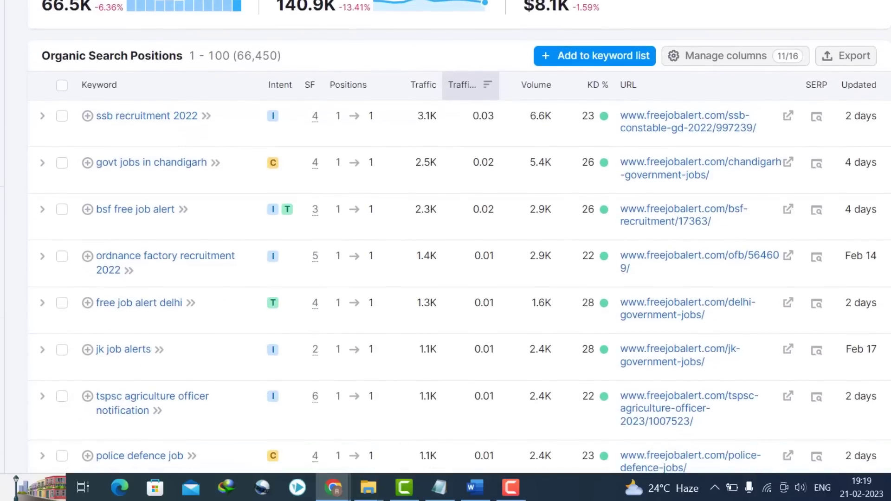
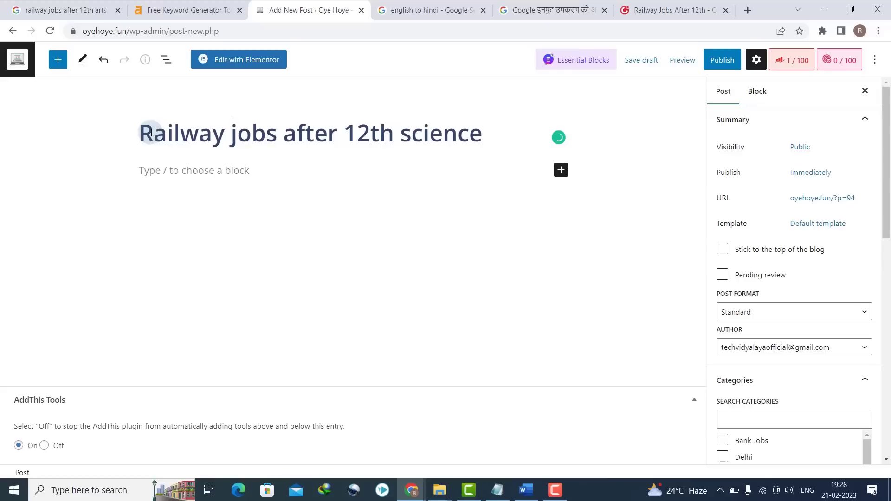
# - Capitalise the title to read 'Railway Jobs After 12th Science'
pyautogui.press('Delete')
pyautogui.write('J')
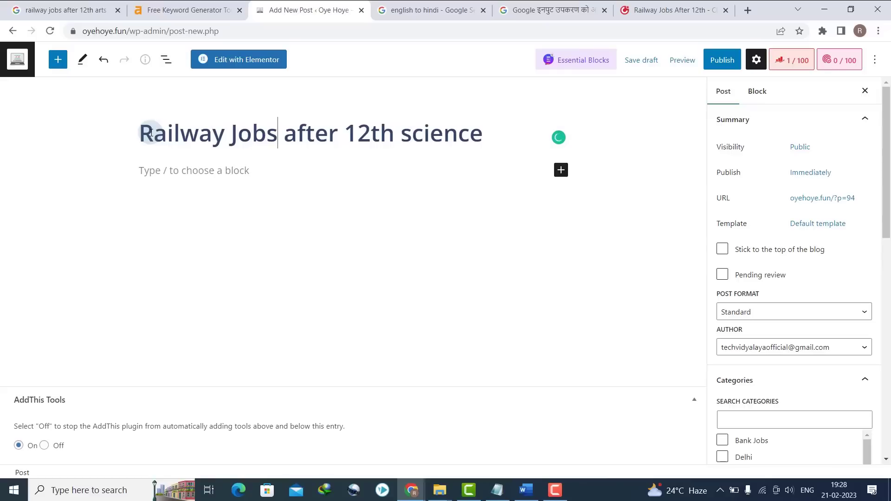
pyautogui.press('BackSpace')
pyautogui.write('A')
pyautogui.press('Right')
pyautogui.press('Right')
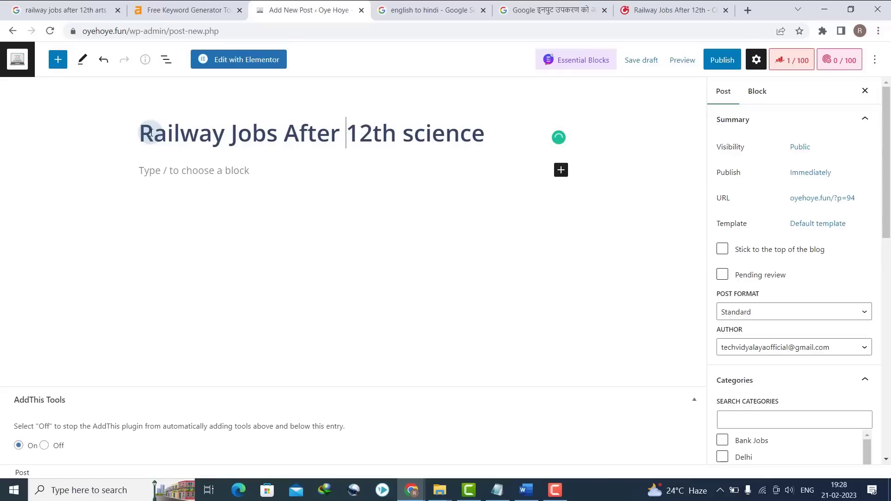
pyautogui.press('BackSpace')
pyautogui.write('S')
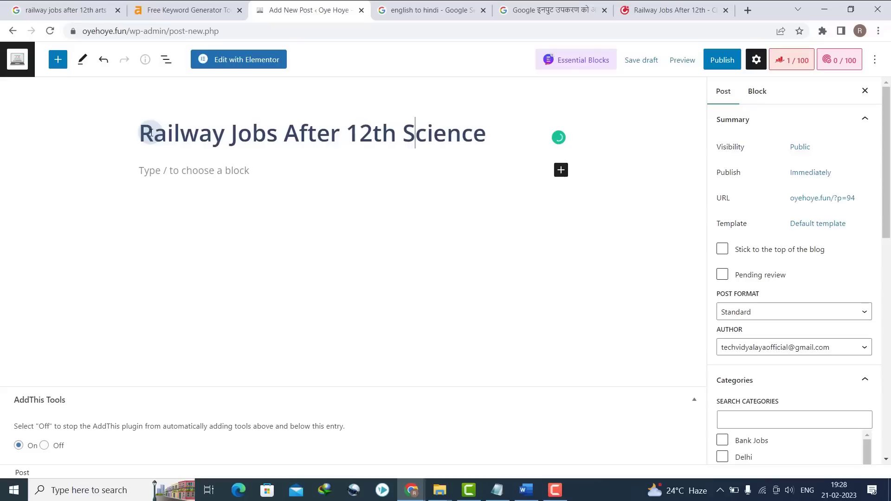
# - Paste the Hindi intro text from Google Input Tools into a paragraph below the title
pyautogui.click(210, 181)
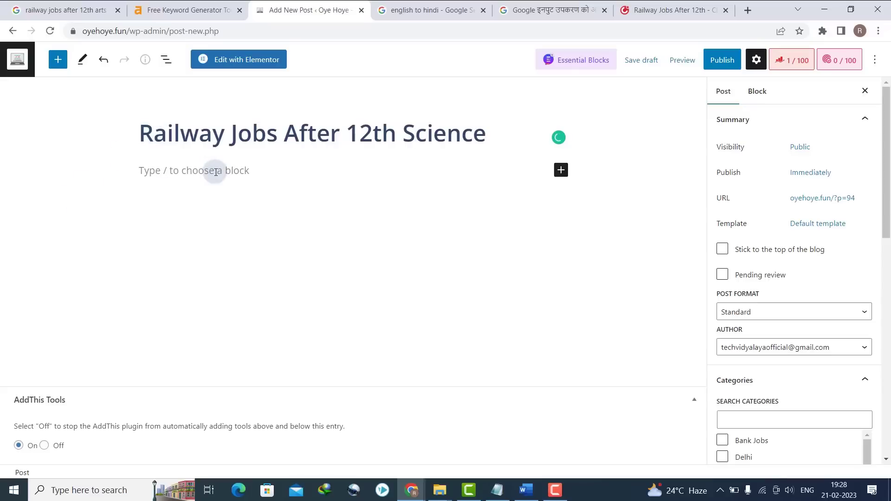
pyautogui.click(550, 9)
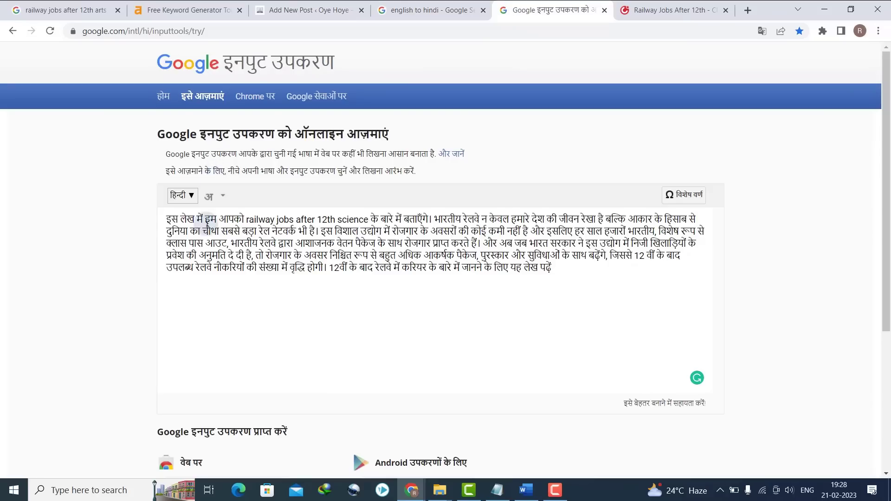
pyautogui.hotkey('ctrl', 'a')
pyautogui.hotkey('ctrl', 'x')
pyautogui.click(325, 10)
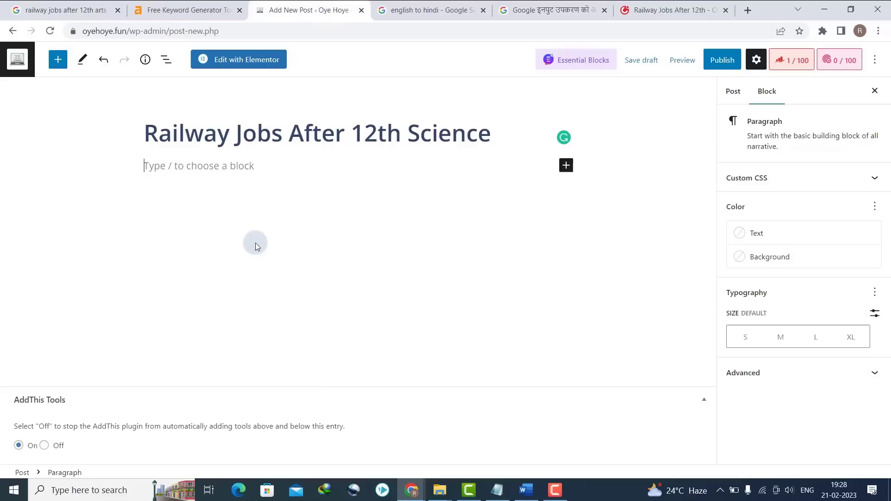
pyautogui.hotkey('ctrl', 'v')
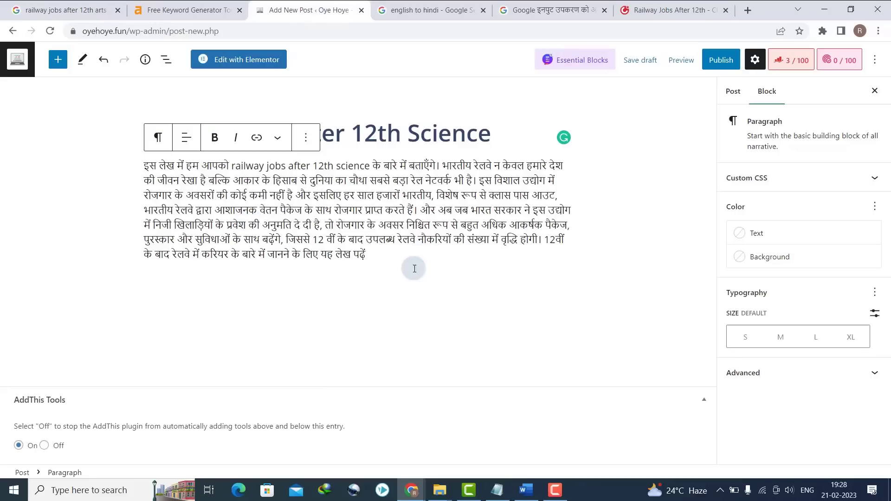
pyautogui.click(341, 312)
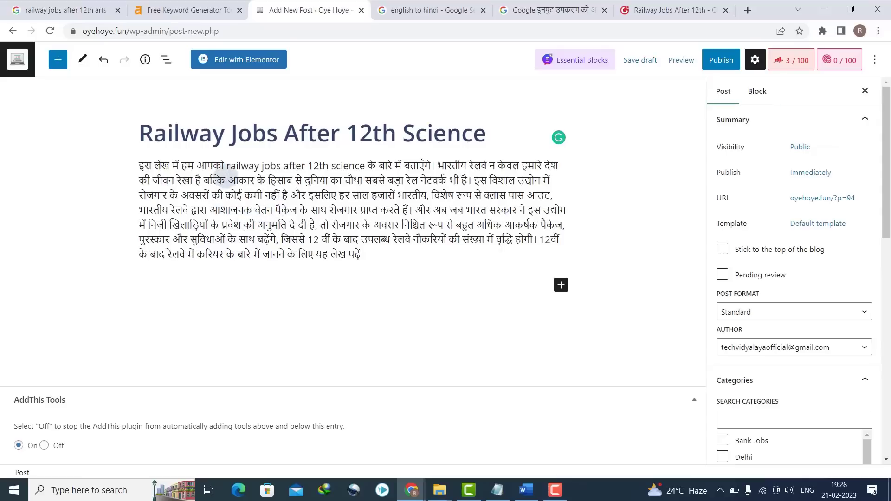
# - Bold 'railway jobs after 12th science' in the intro and start a new paragraph after it
pyautogui.moveTo(227, 166); pyautogui.dragTo(284, 166)
pyautogui.click(328, 166)
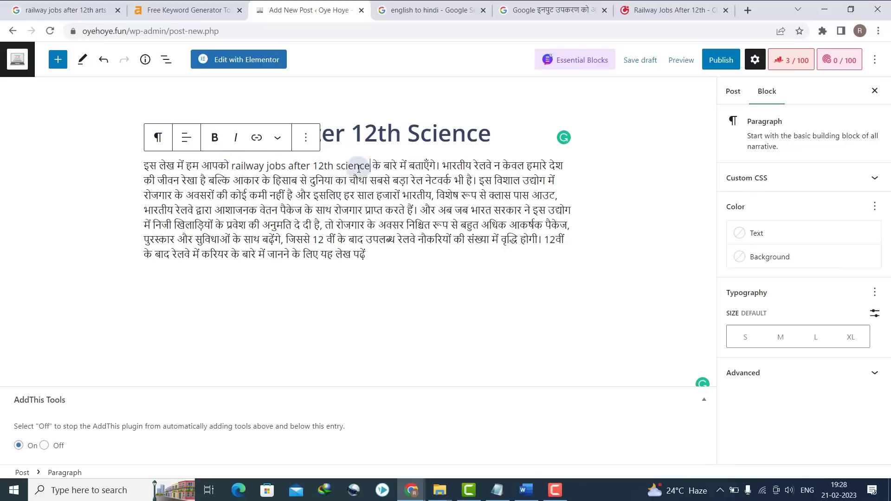
pyautogui.moveTo(358, 168); pyautogui.dragTo(235, 172)
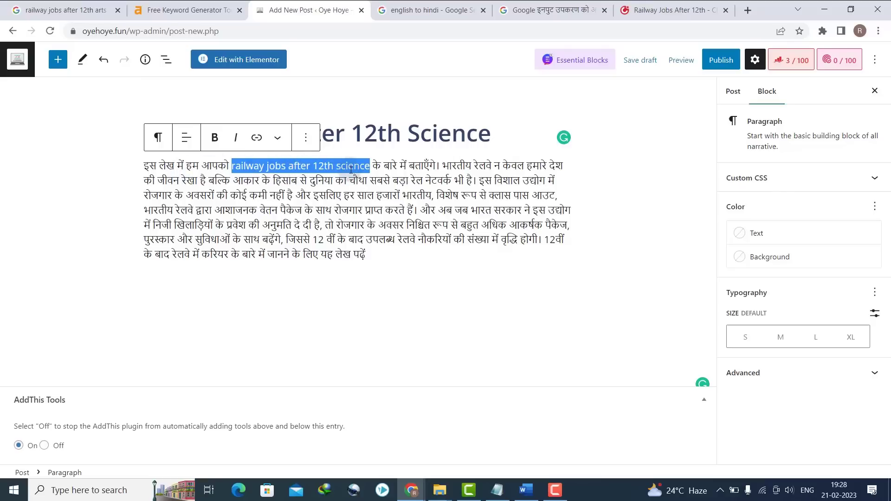
pyautogui.hotkey('ctrl', 'b')
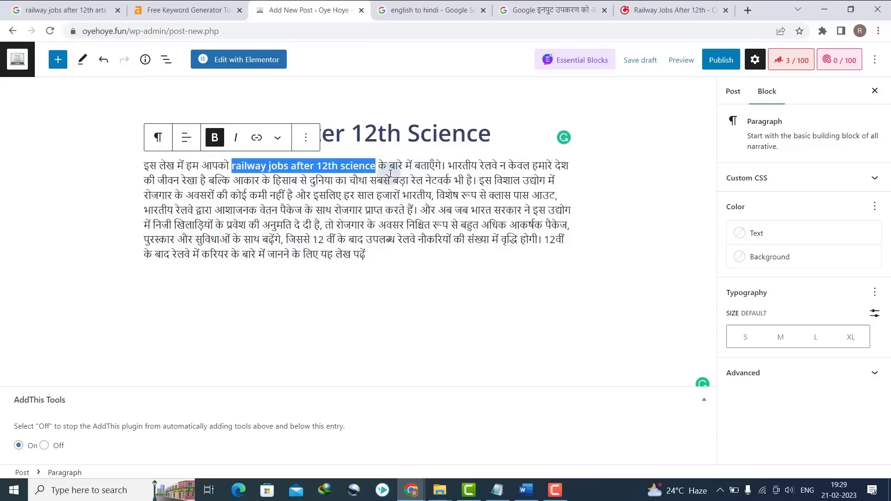
pyautogui.click(377, 181)
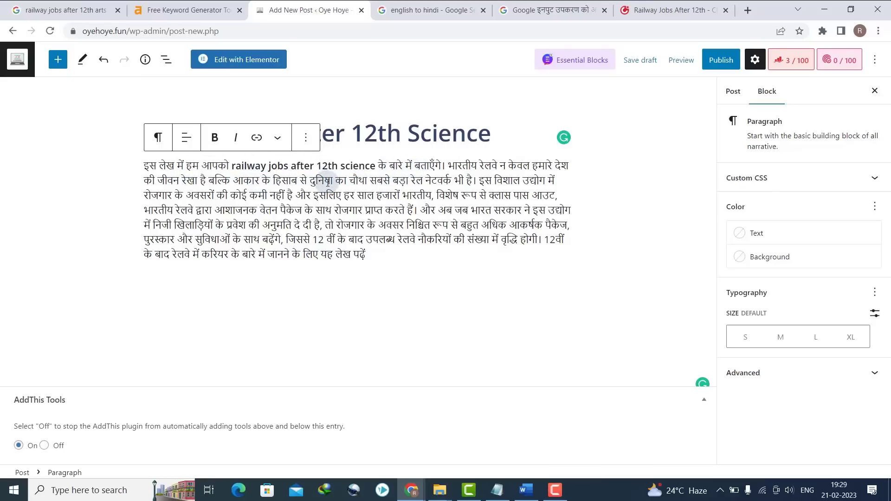
pyautogui.moveTo(375, 165); pyautogui.dragTo(345, 166)
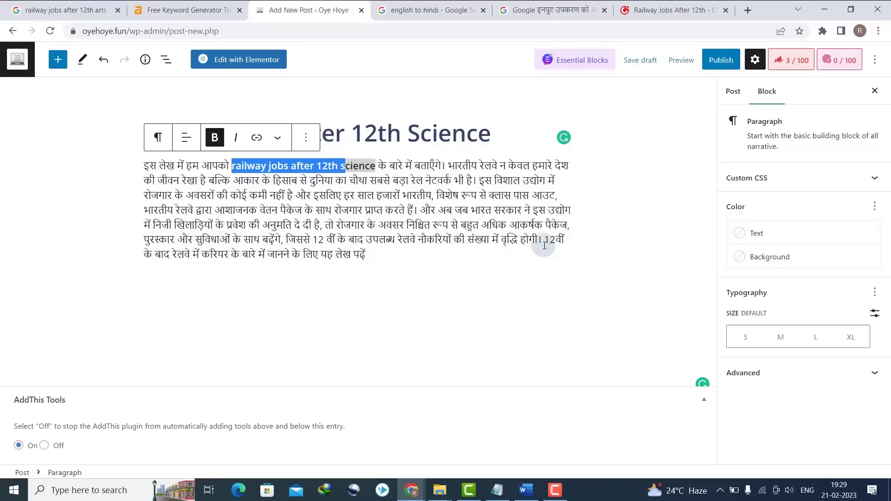
pyautogui.click(464, 269)
pyautogui.click(371, 256)
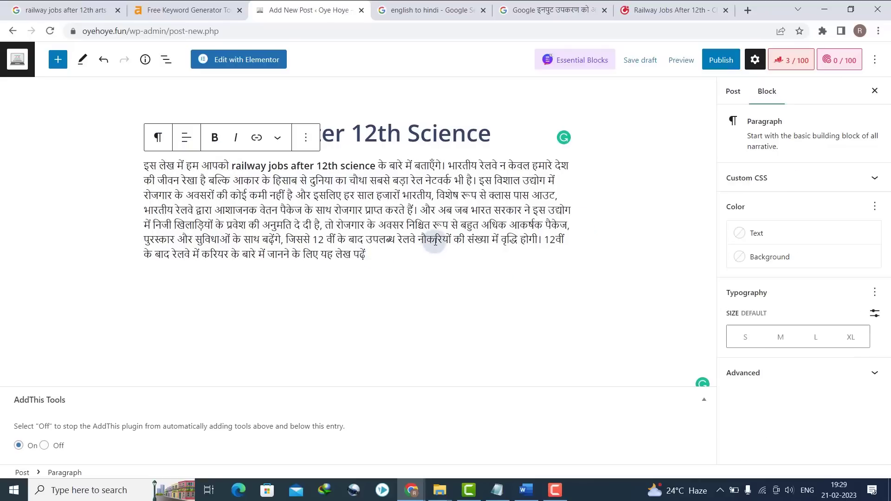
pyautogui.press('Return')
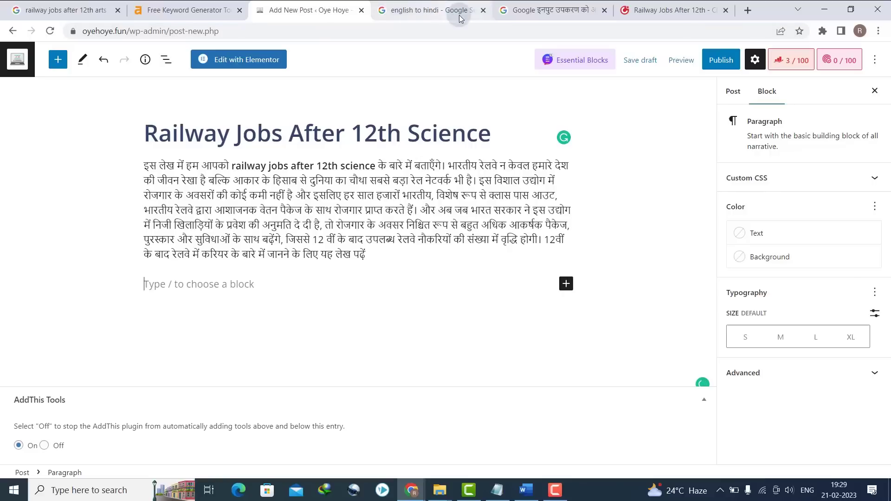
# - Copy the 'Indian railway jobs after 12th' heading from the careers360 article
pyautogui.click(621, 11)
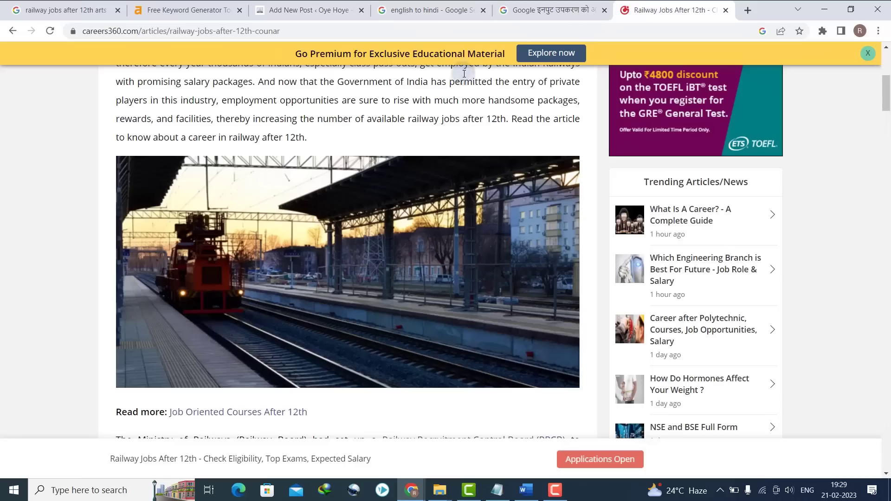
pyautogui.scroll(-13, 224, 202)
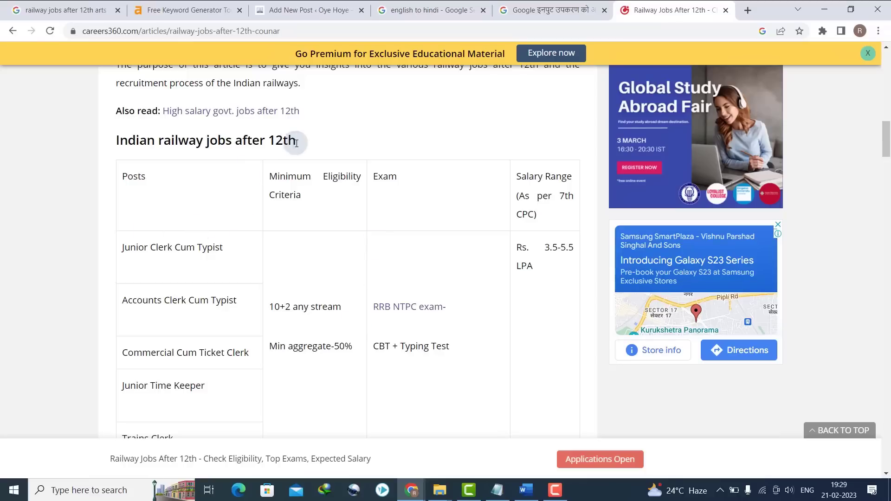
pyautogui.moveTo(296, 143); pyautogui.dragTo(191, 35)
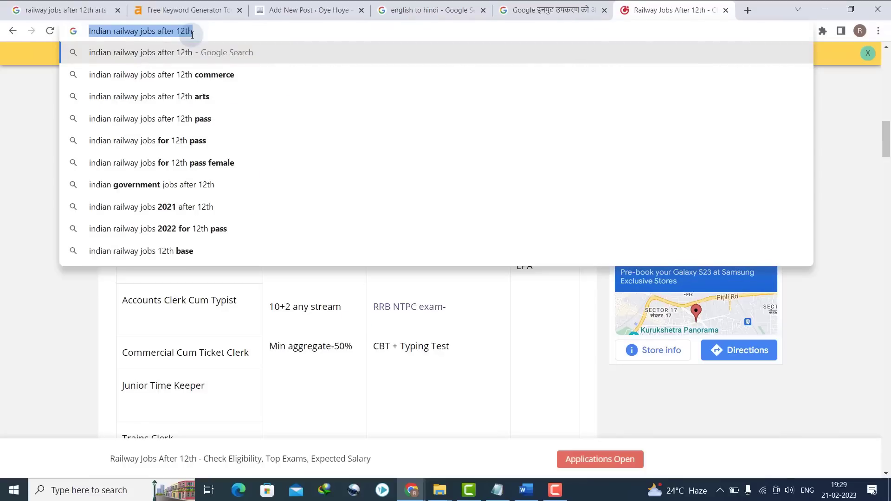
pyautogui.press('Escape')
pyautogui.click(309, 6)
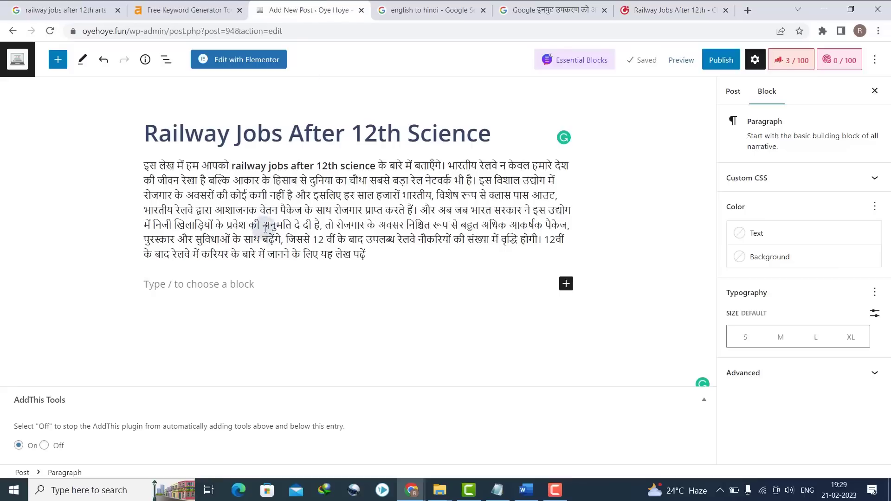
pyautogui.click(209, 290)
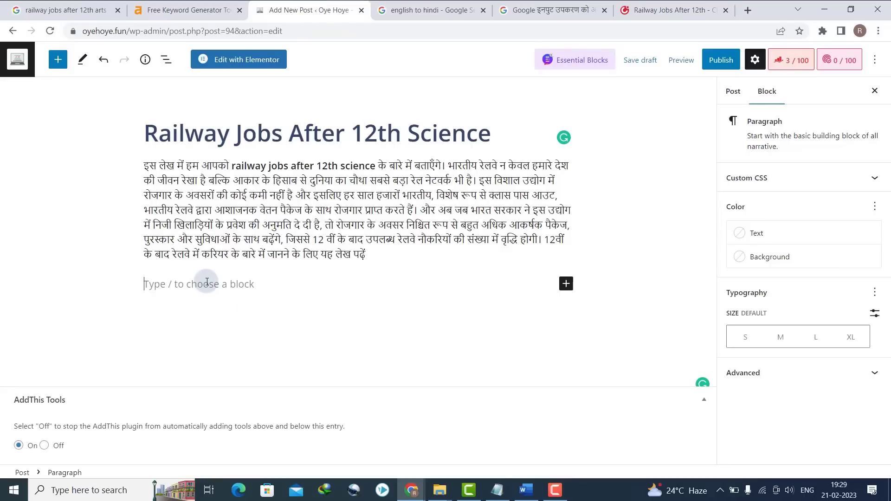
pyautogui.write('Indian railway jobs after 12th')
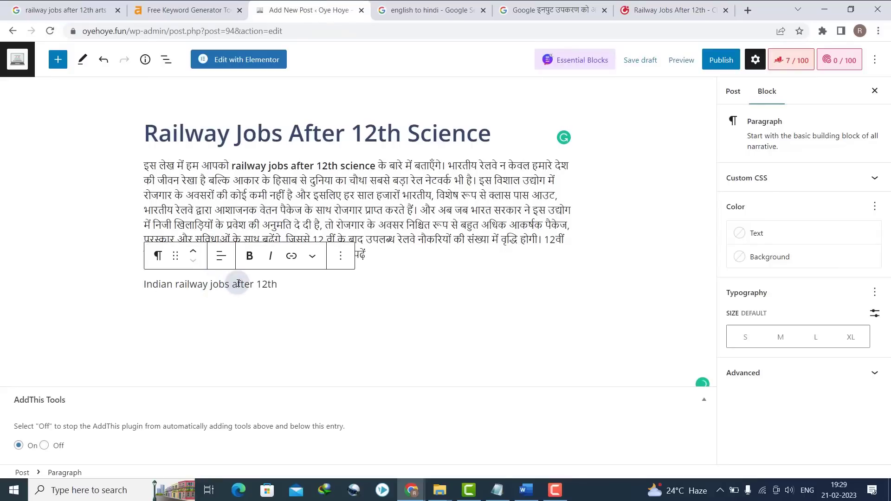
pyautogui.hotkey('ctrl', 'z')
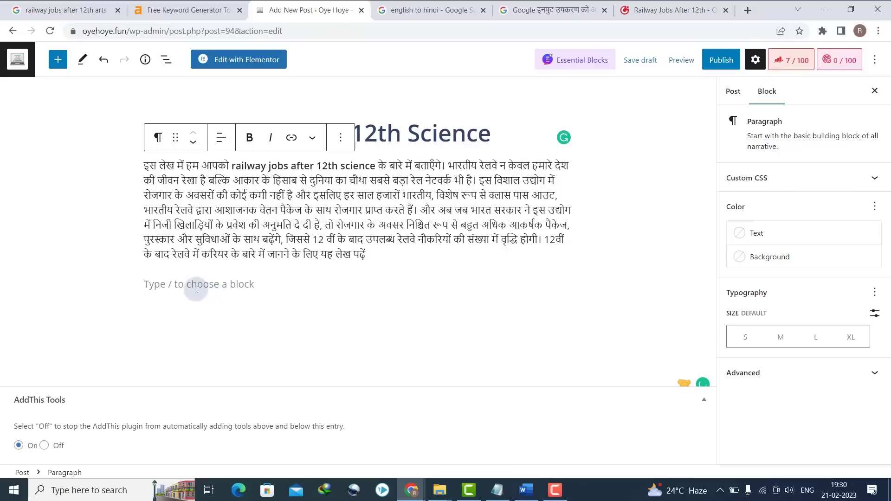
# - Add a Heading block below the intro containing 'Indian railway jobs after 12th'
pyautogui.click(171, 285)
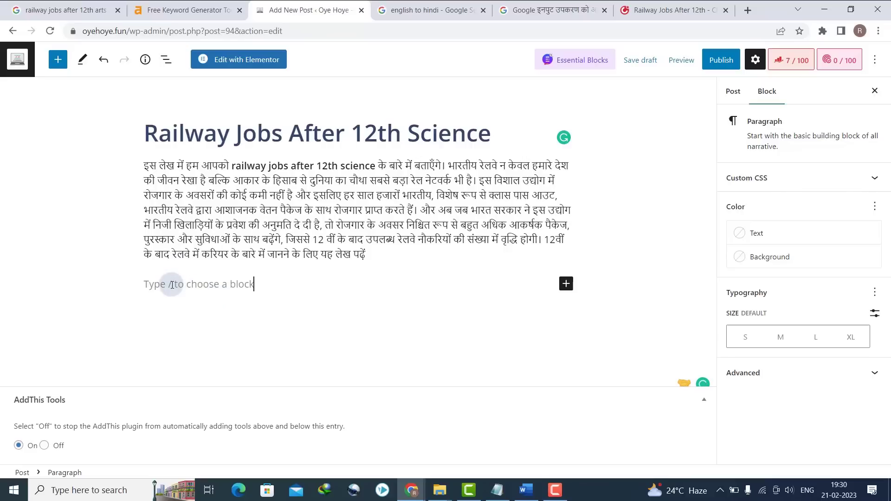
pyautogui.click(566, 284)
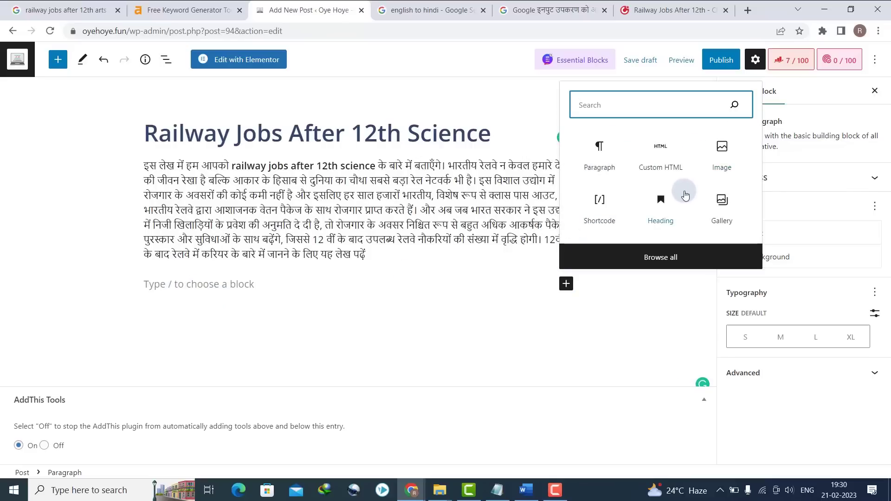
pyautogui.click(660, 204)
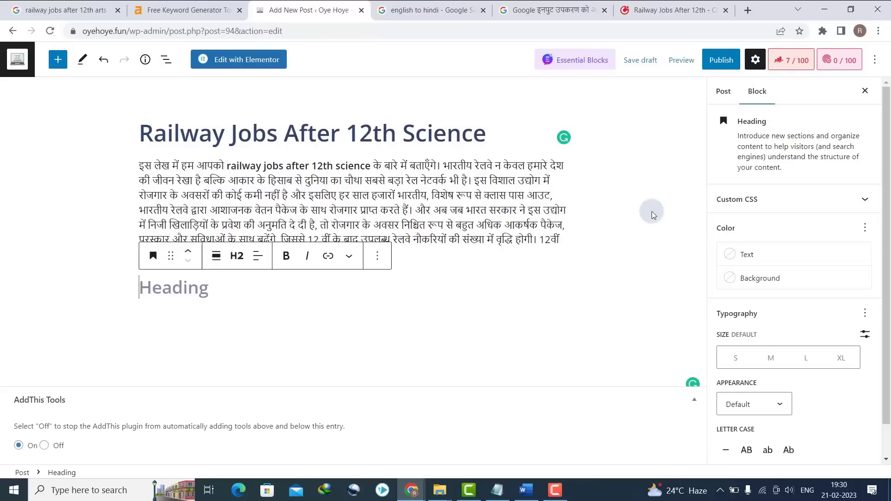
pyautogui.write('Indian railway jobs after 12th')
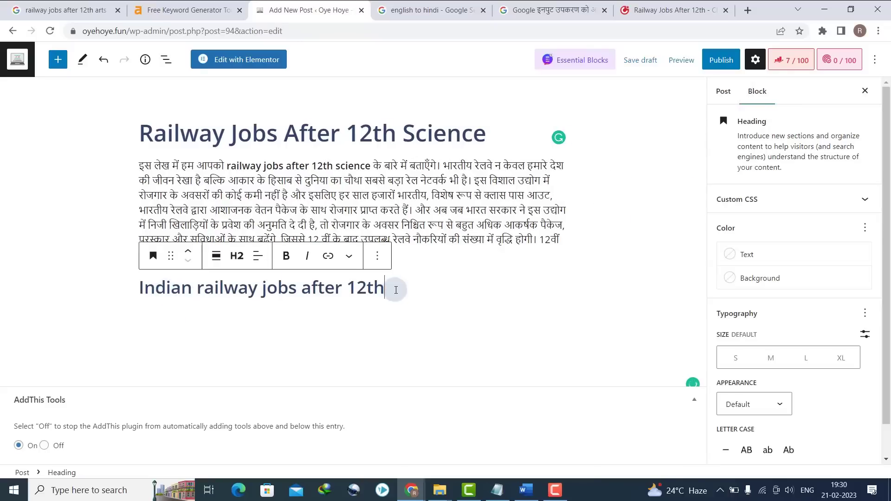
pyautogui.press('Return')
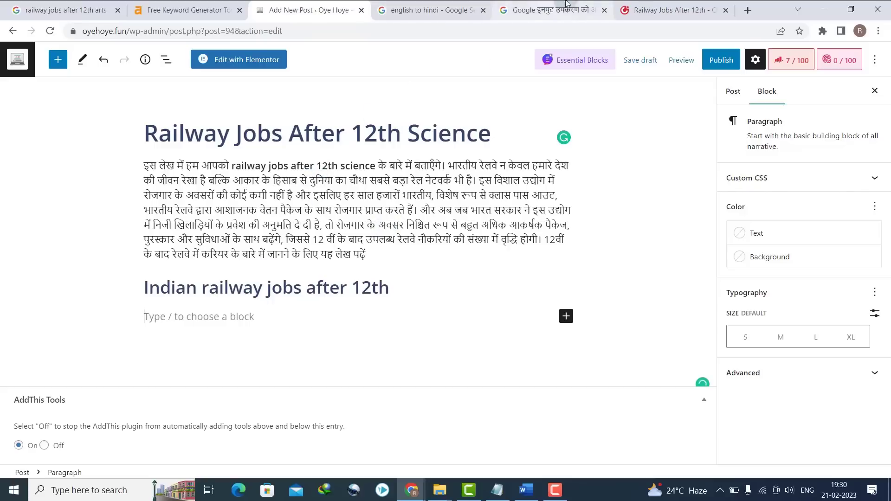
# - Insert a Table block under the heading with 4 columns and 3 rows
pyautogui.click(639, 3)
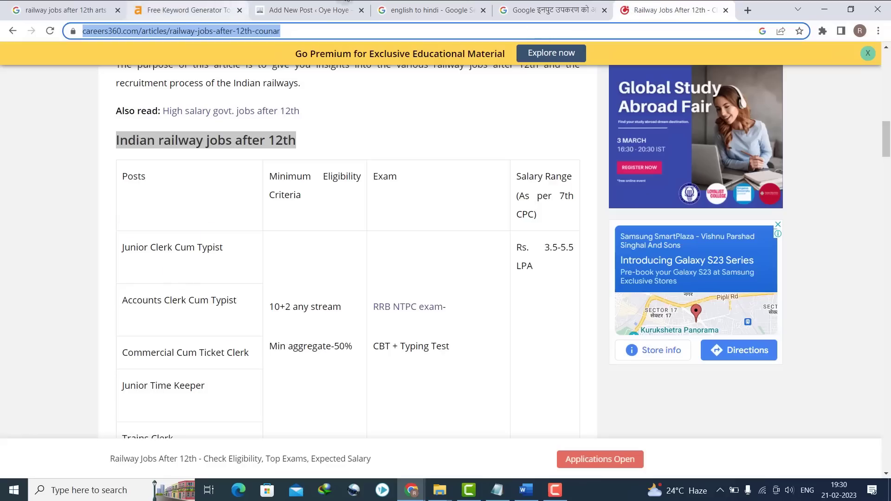
pyautogui.click(360, 4)
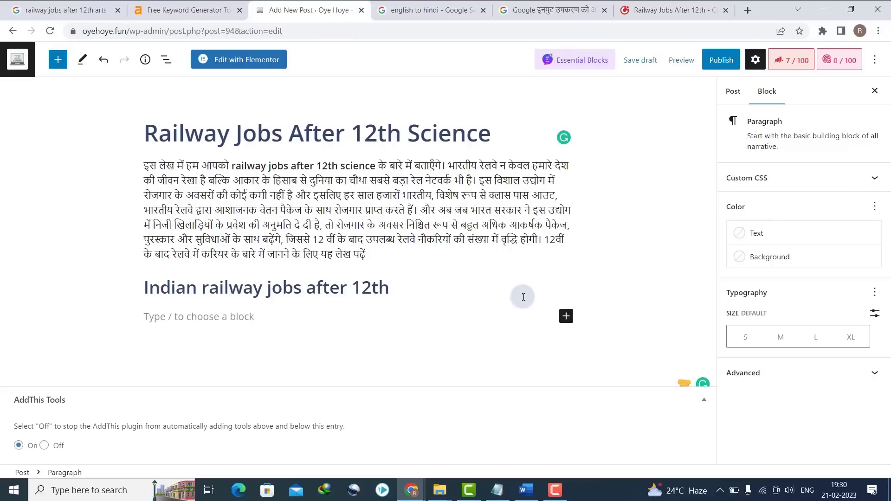
pyautogui.click(566, 317)
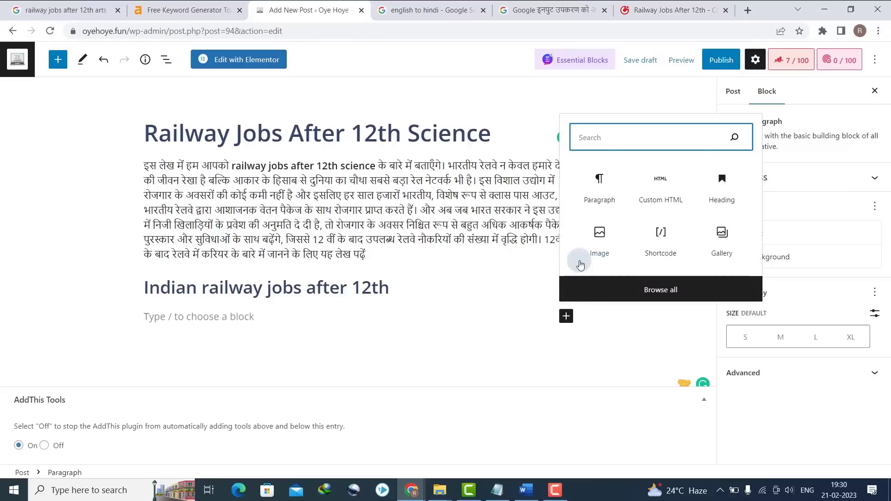
pyautogui.write('tab')
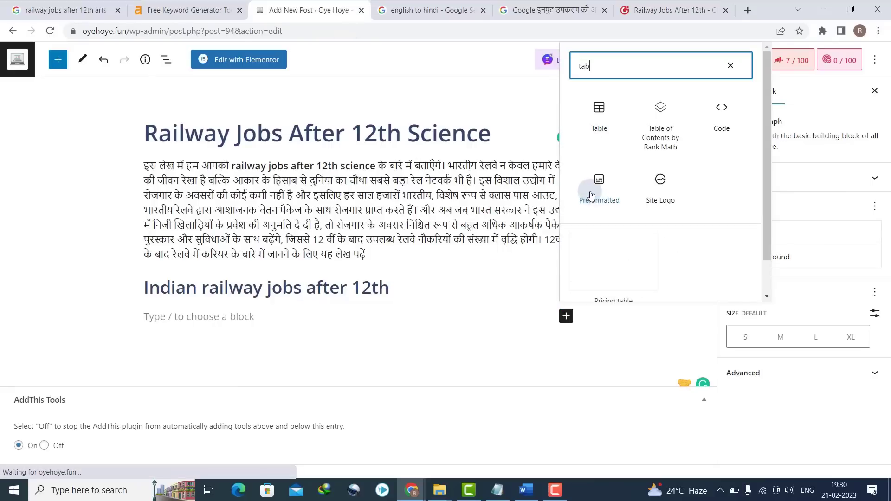
pyautogui.click(599, 116)
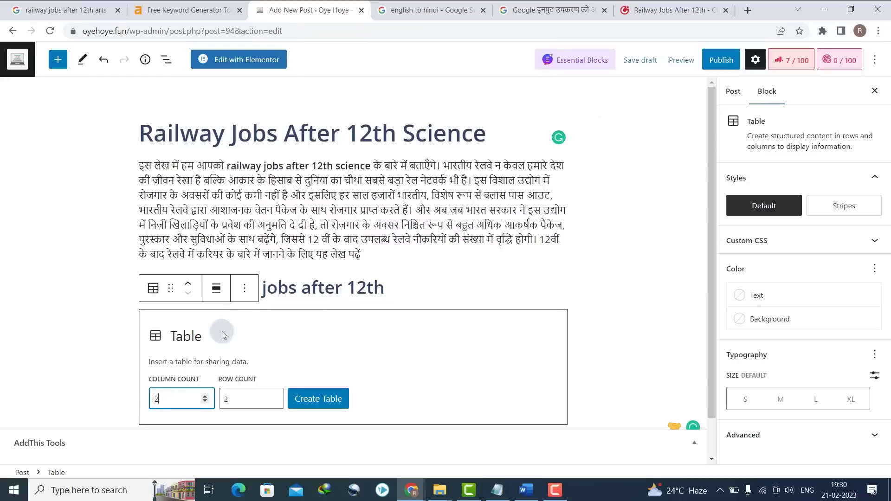
pyautogui.click(647, 4)
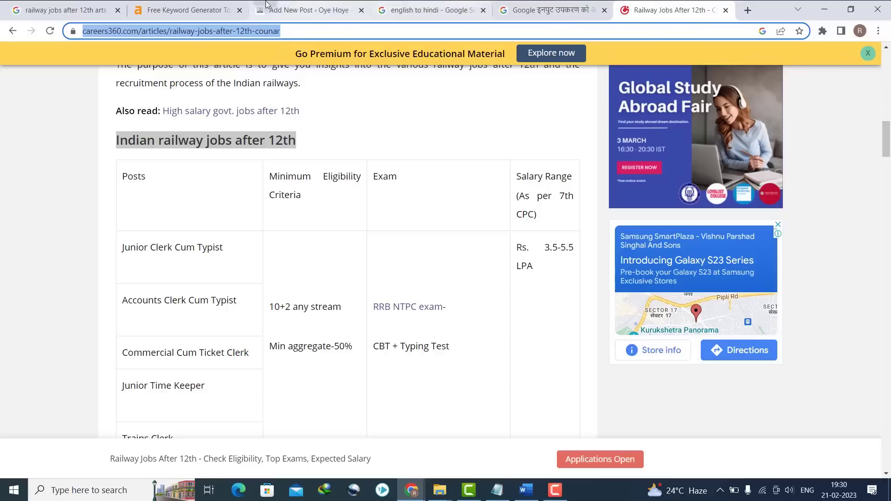
pyautogui.click(311, 12)
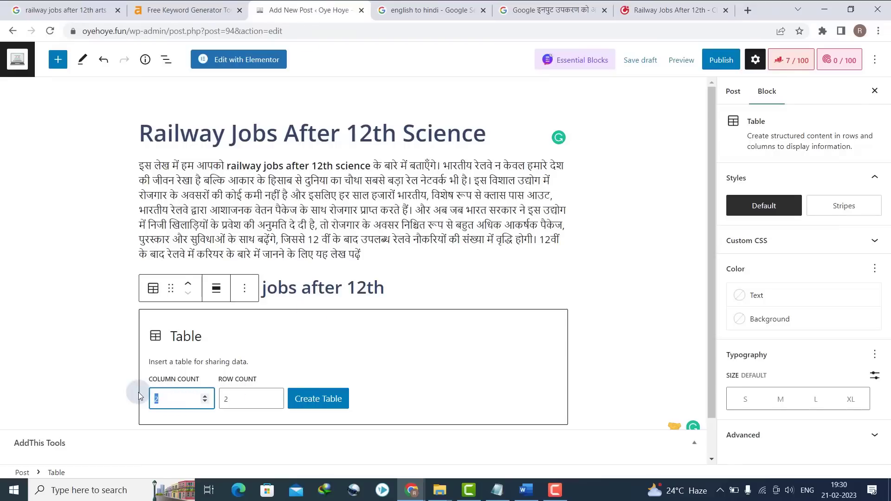
pyautogui.write('4')
pyautogui.click(255, 400)
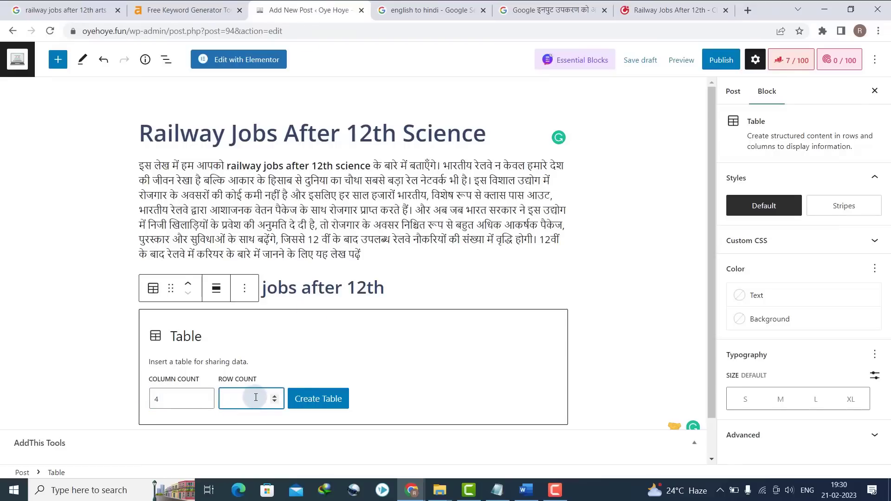
pyautogui.click(317, 400)
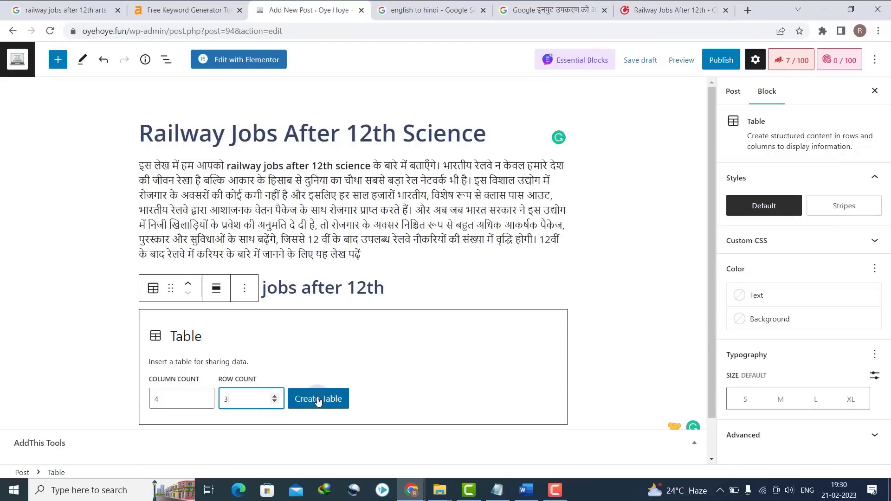
pyautogui.click(318, 400)
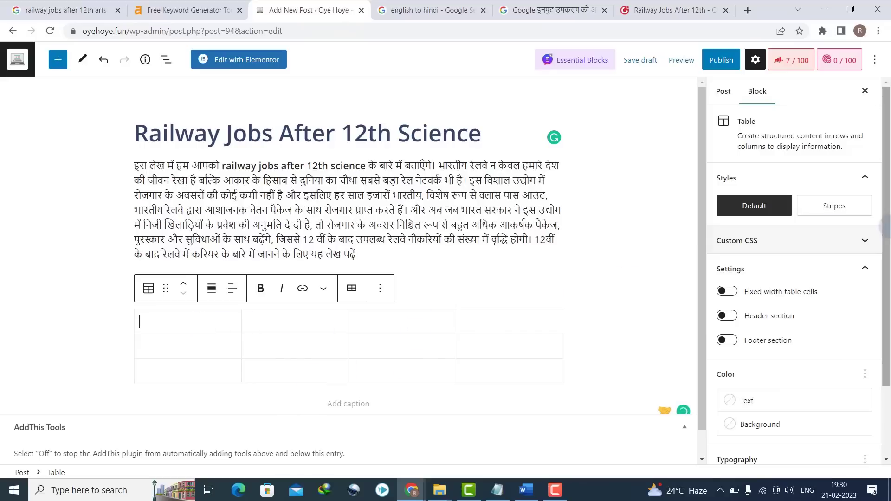
# - Turn on the table's header row and enter 'Posts' and 'Minimum Criteria'
pyautogui.scroll(-2, 740, 247)
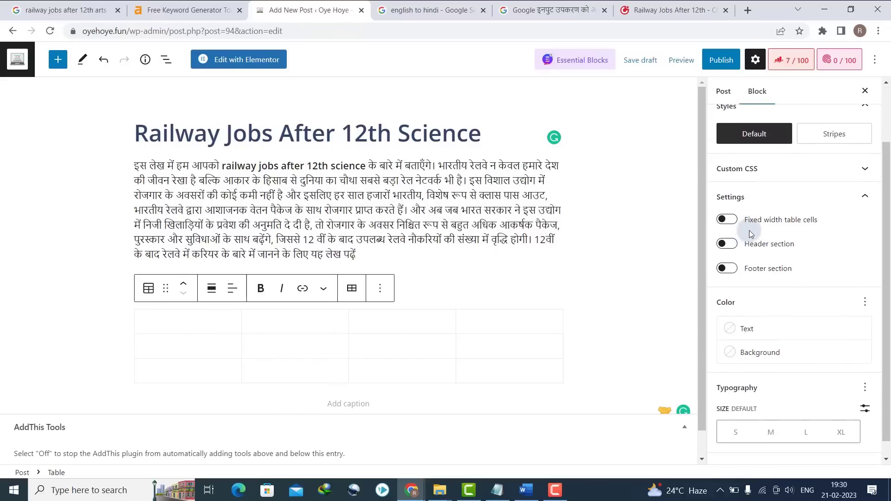
pyautogui.click(727, 245)
pyautogui.click(177, 321)
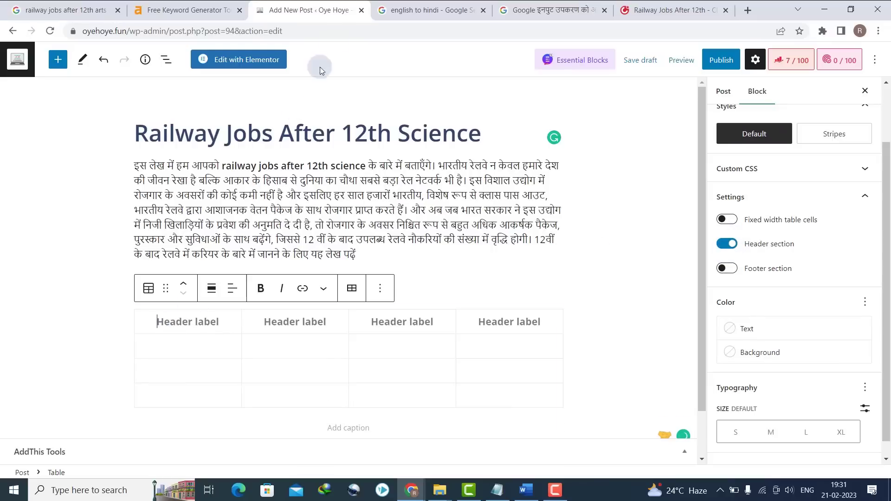
pyautogui.moveTo(643, 10); pyautogui.dragTo(432, 3)
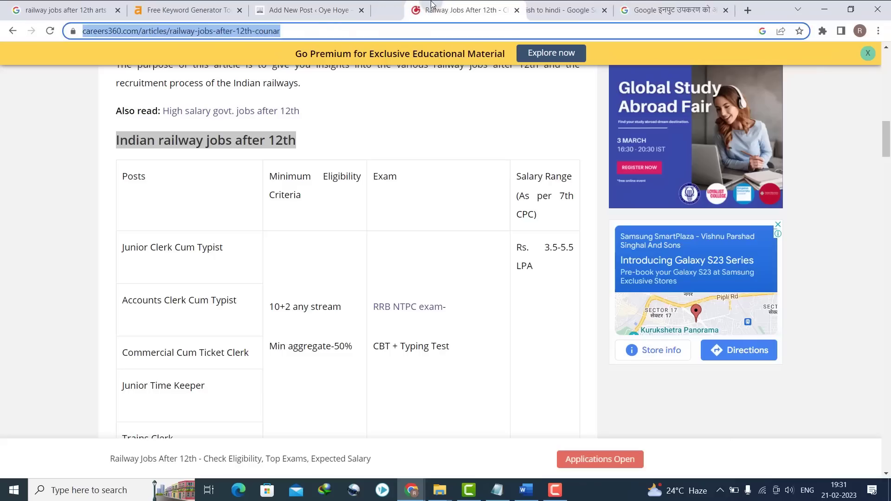
pyautogui.click(330, 5)
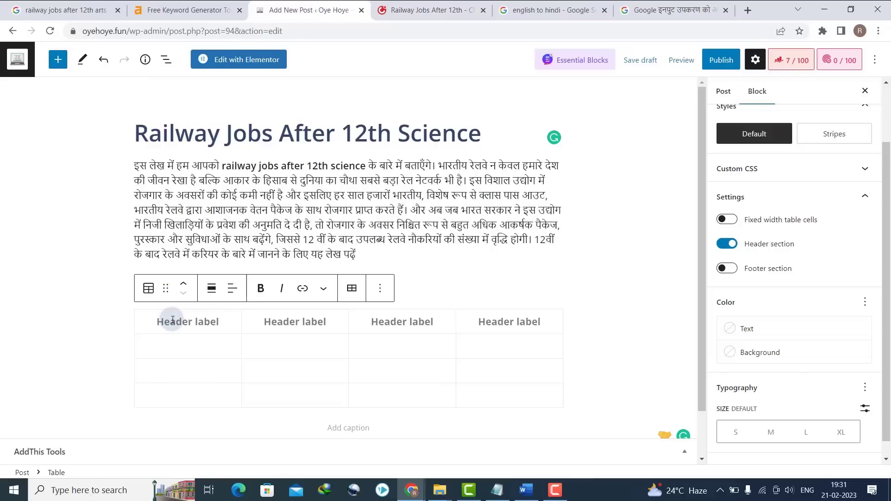
pyautogui.write('Pos')
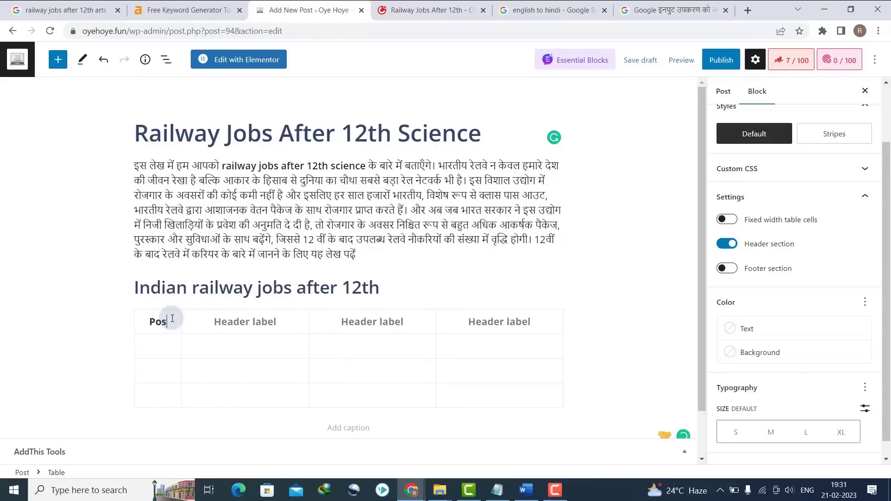
pyautogui.write('ts')
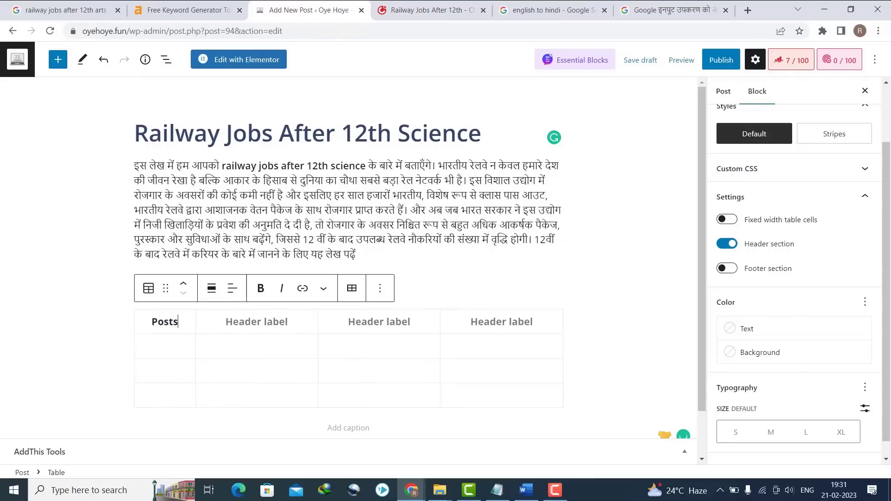
pyautogui.click(427, 10)
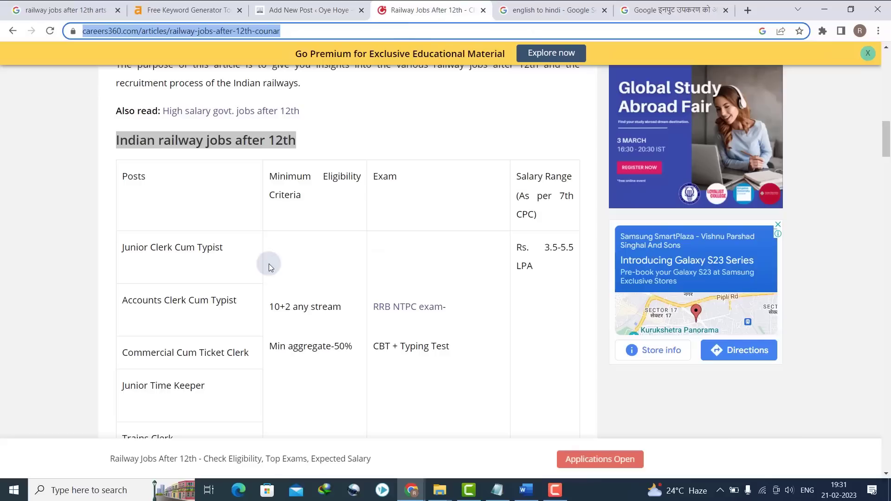
pyautogui.click(312, 10)
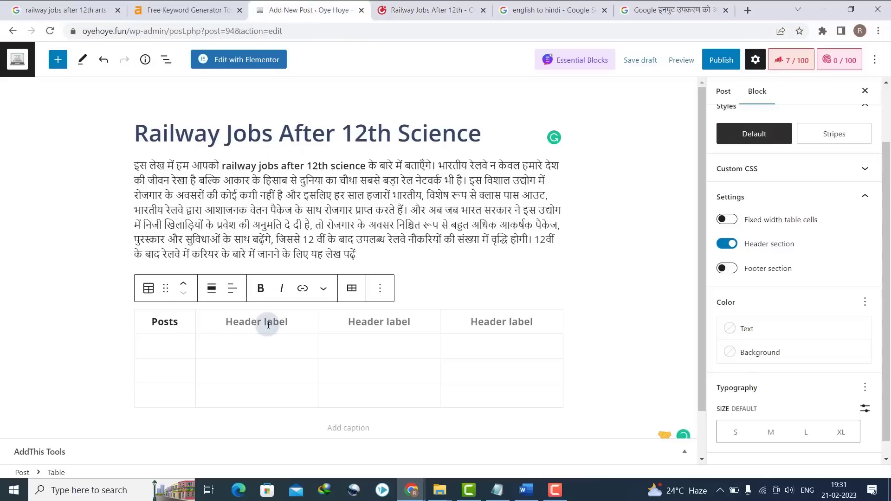
pyautogui.write('Minimu')
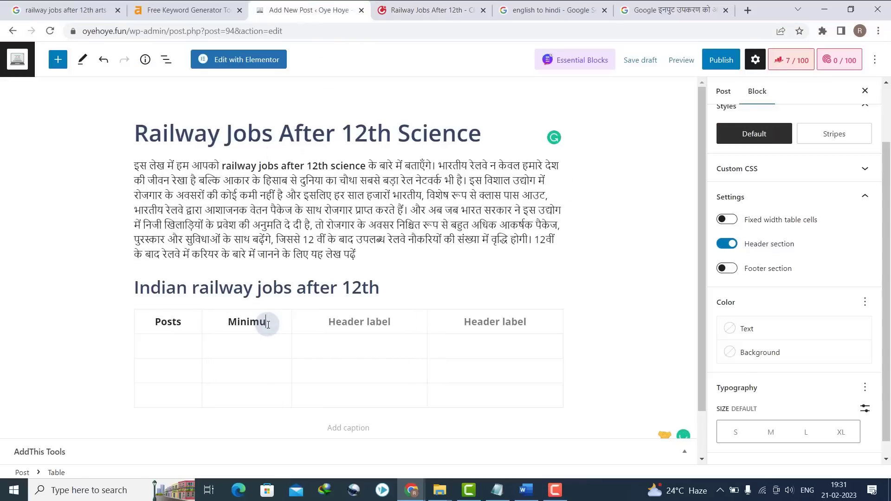
pyautogui.write('m Criteria')
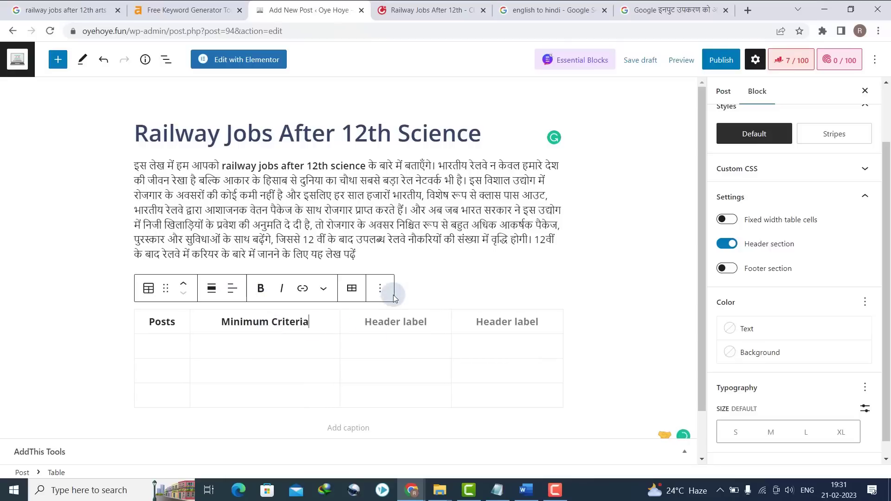
# - Fill the remaining header cells with 'Exam' and 'Salary'
pyautogui.click(432, 7)
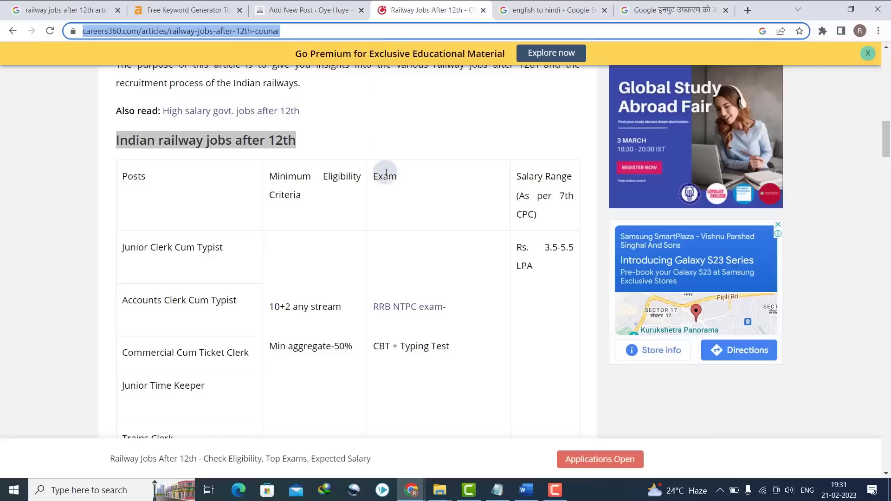
pyautogui.click(334, 4)
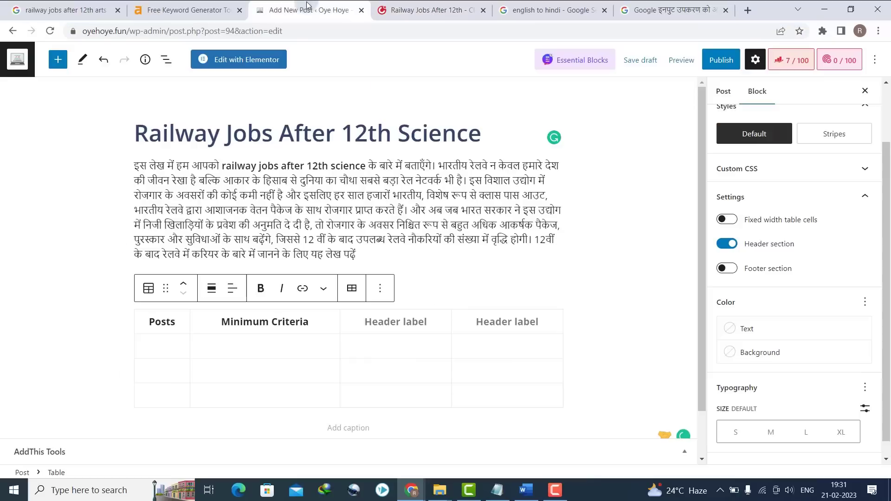
pyautogui.click(406, 330)
pyautogui.write('Exam')
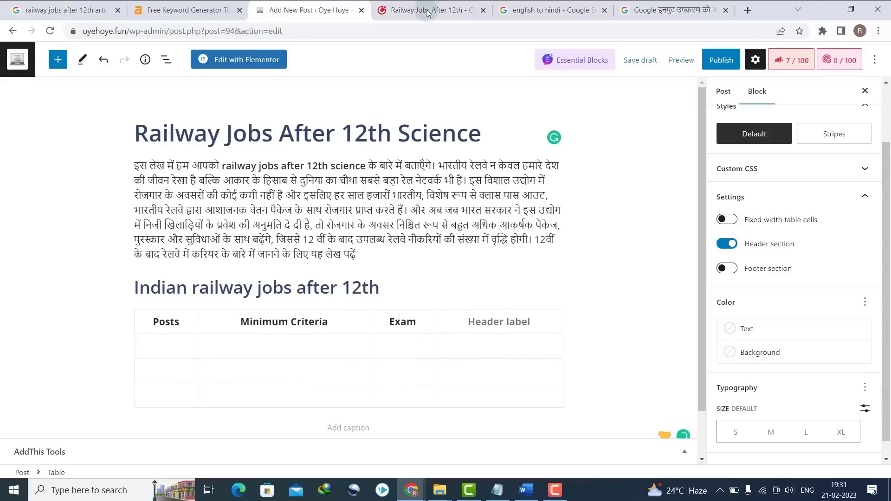
pyautogui.click(465, 4)
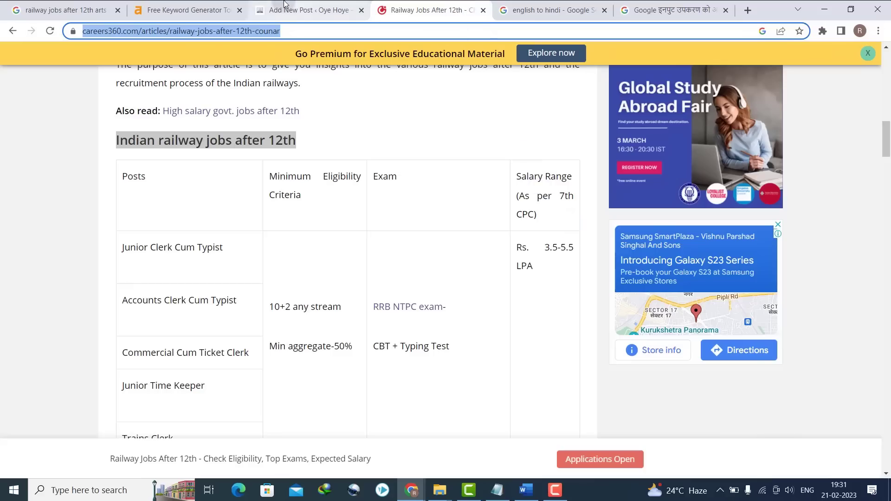
pyautogui.click(306, 8)
pyautogui.write('S')
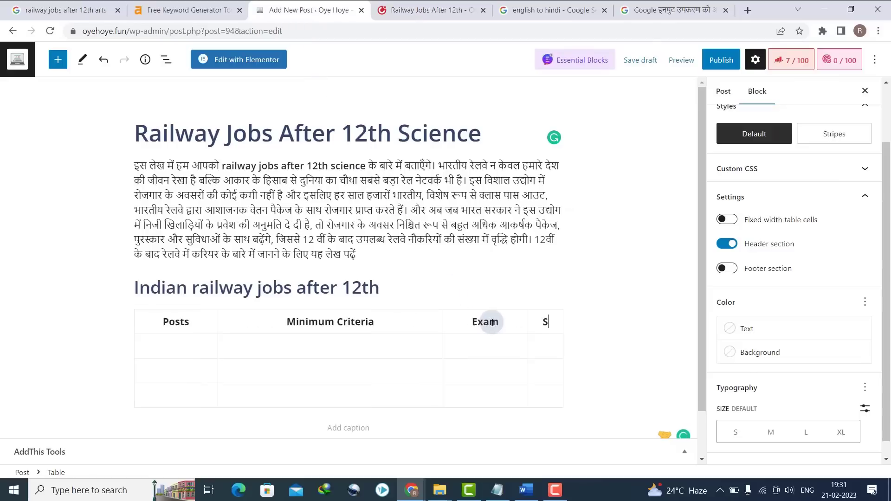
pyautogui.write('alary')
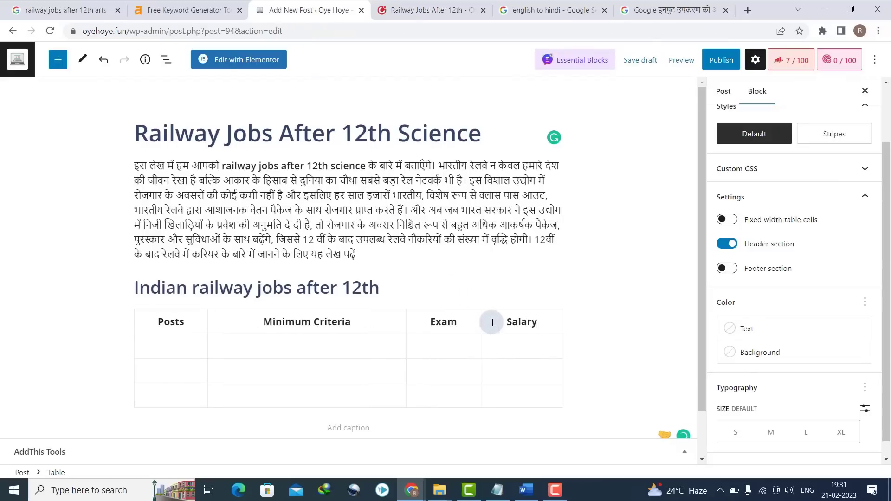
pyautogui.click(423, 7)
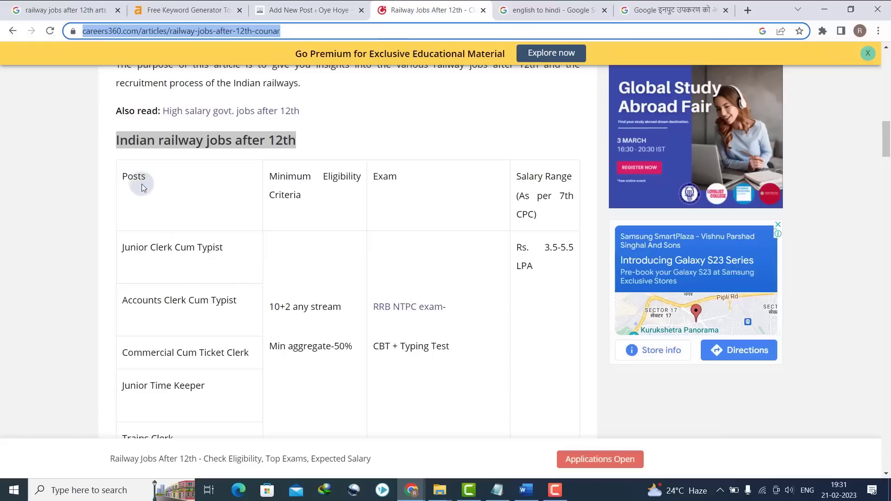
# - Paste 'Junior Clerk Cum Typist' from the source table into the first Posts cell
pyautogui.tripleClick(145, 245)
pyautogui.hotkey('ctrl', 'c')
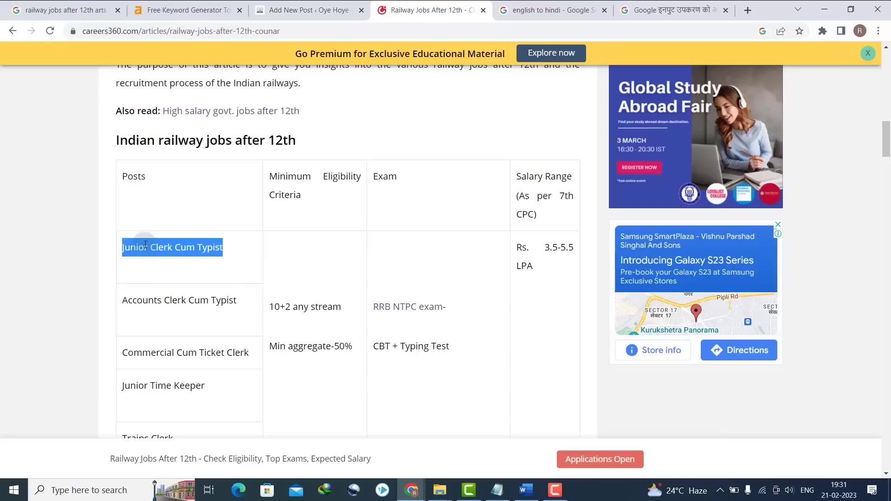
pyautogui.click(297, 9)
pyautogui.click(181, 343)
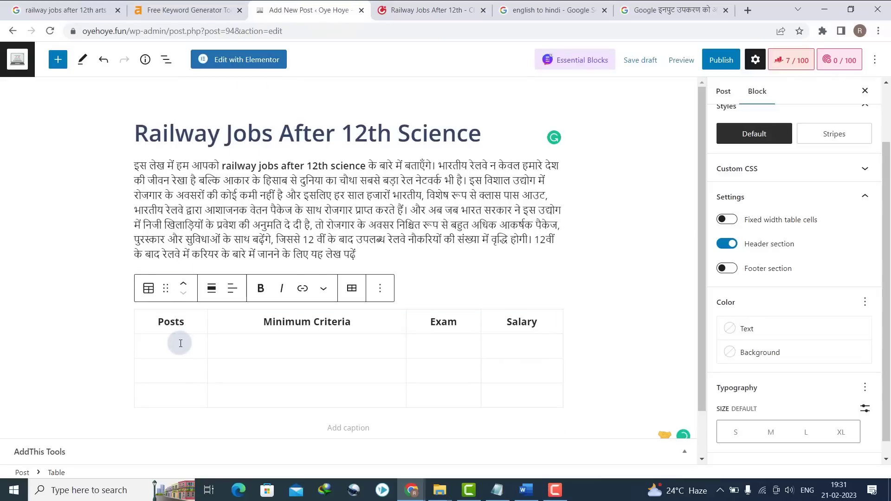
pyautogui.hotkey('ctrl', 'v')
pyautogui.press('BackSpace')
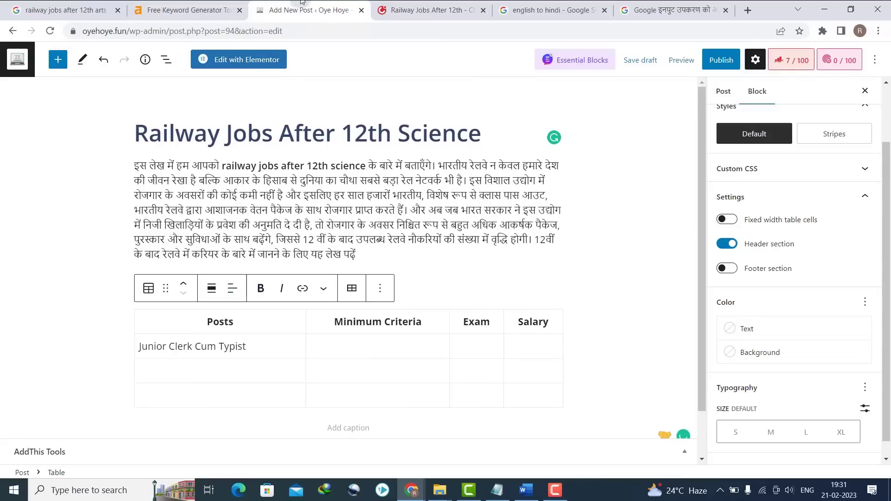
# - Paste '10+2 any stream' into the first-row Minimum Criteria cell
pyautogui.click(440, 7)
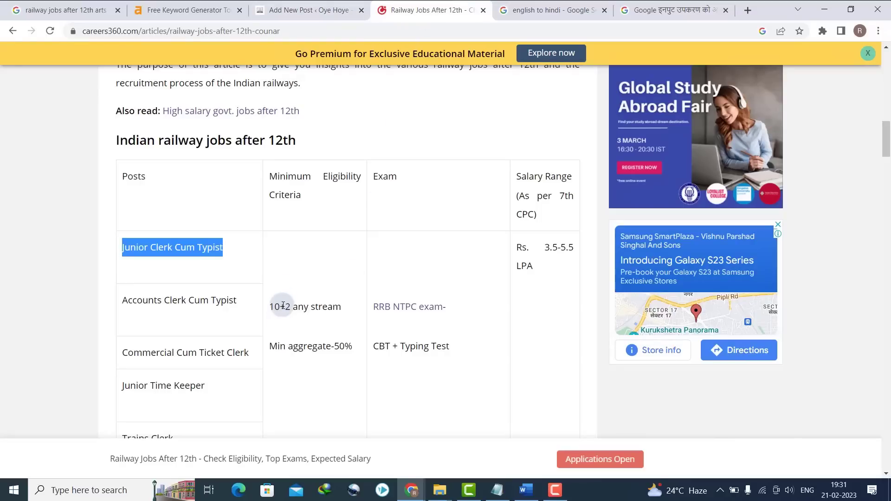
pyautogui.tripleClick(282, 305)
pyautogui.hotkey('ctrl', 'c')
pyautogui.click(209, 9)
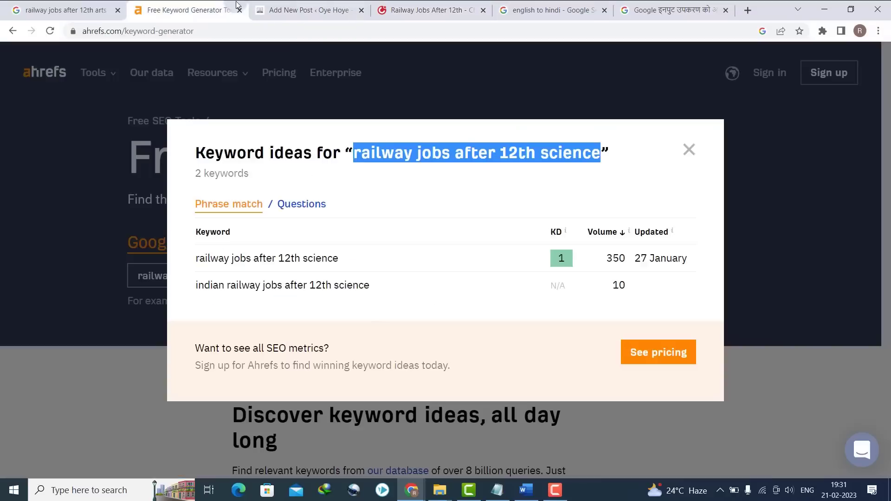
pyautogui.click(306, 9)
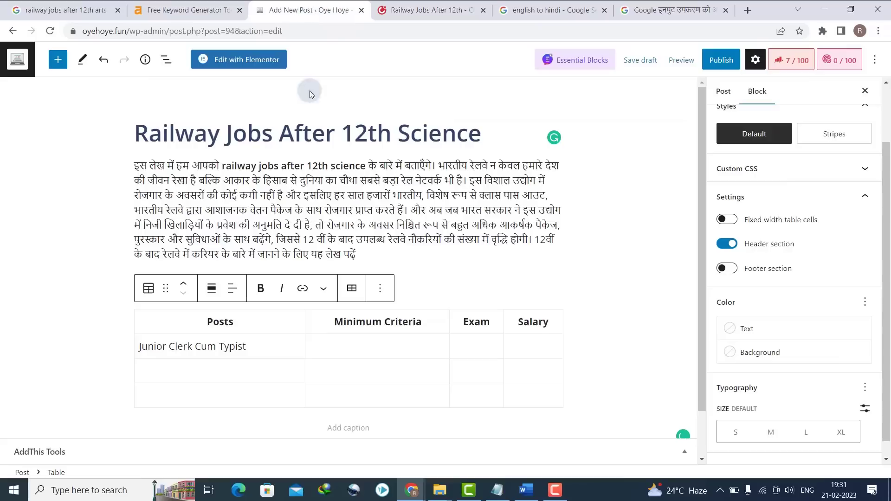
pyautogui.click(320, 353)
pyautogui.hotkey('ctrl', 'v')
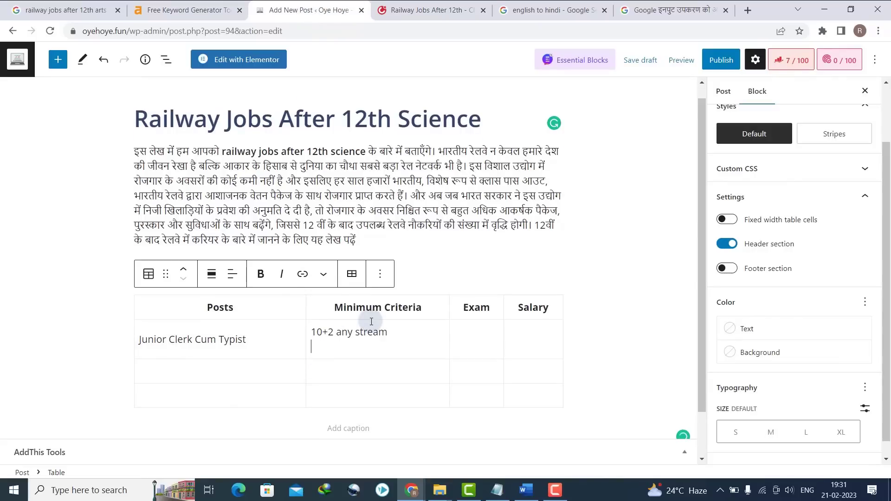
pyautogui.press('BackSpace')
# - Paste 'RRB NTPC exam- CBT + Typing Test' into the first-row Exam cell
pyautogui.click(441, 9)
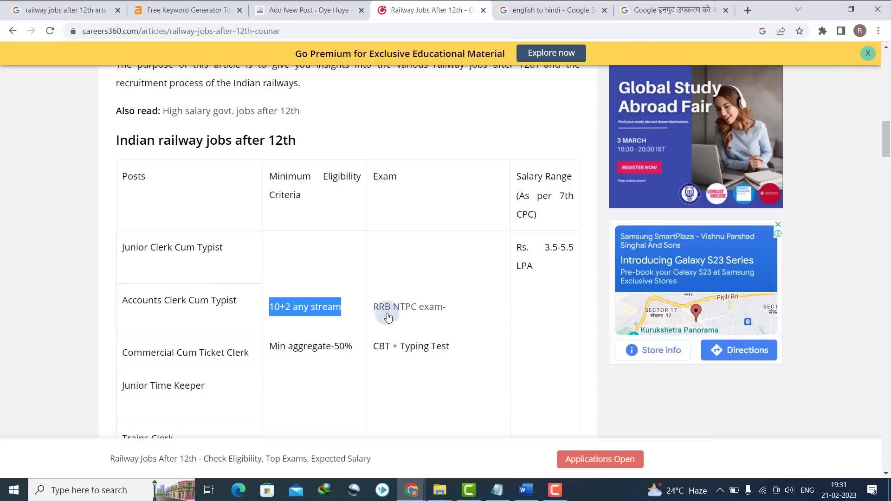
pyautogui.click(453, 347)
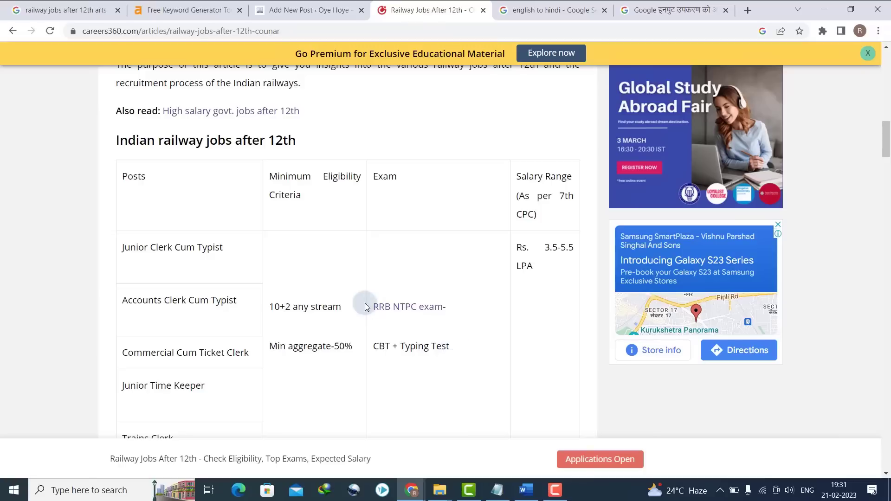
pyautogui.moveTo(381, 311); pyautogui.dragTo(332, 32)
pyautogui.hotkey('ctrl', 'c')
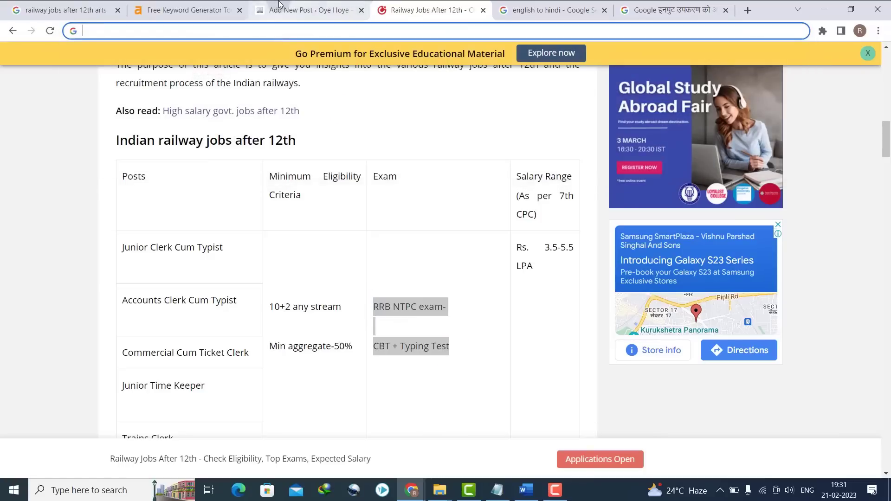
pyautogui.click(308, 9)
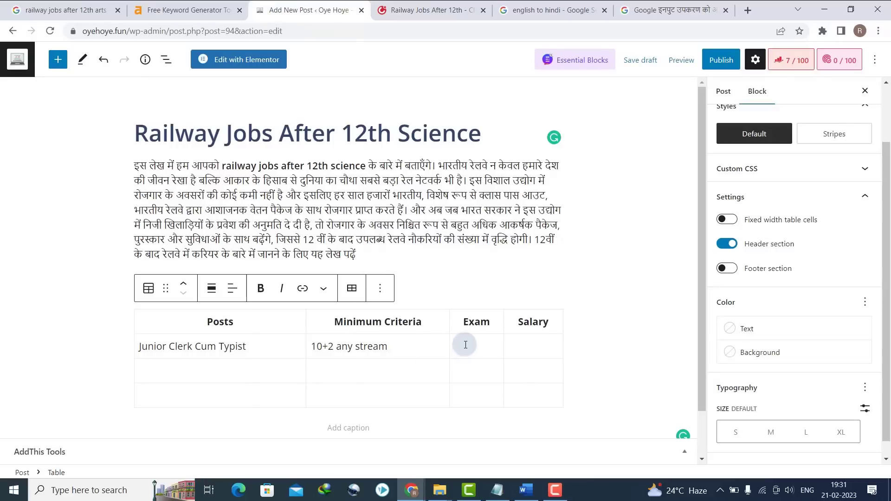
pyautogui.hotkey('ctrl', 'v')
# - Paste the salary 'Rs. 3.5-5.5 LPA' as plain text into the first-row Salary cell
pyautogui.click(399, 10)
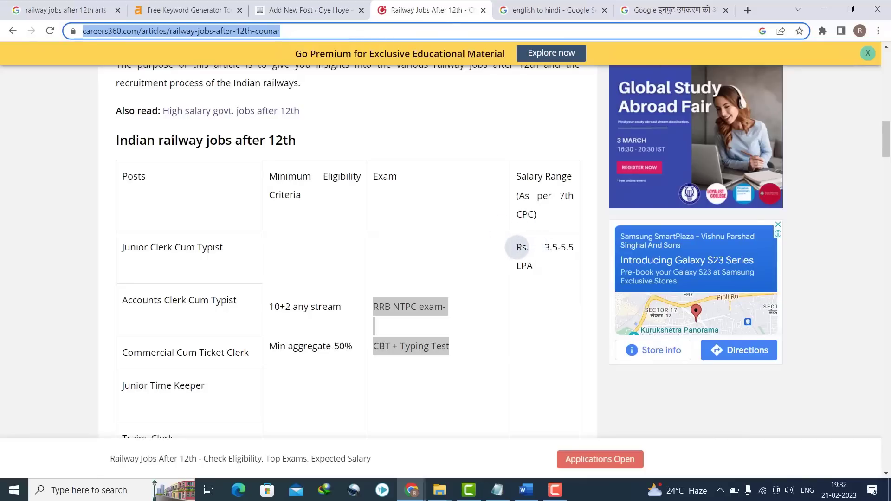
pyautogui.moveTo(519, 249); pyautogui.dragTo(539, 270)
pyautogui.hotkey('ctrl', 'c')
pyautogui.click(398, 28)
pyautogui.hotkey('ctrl', 'v')
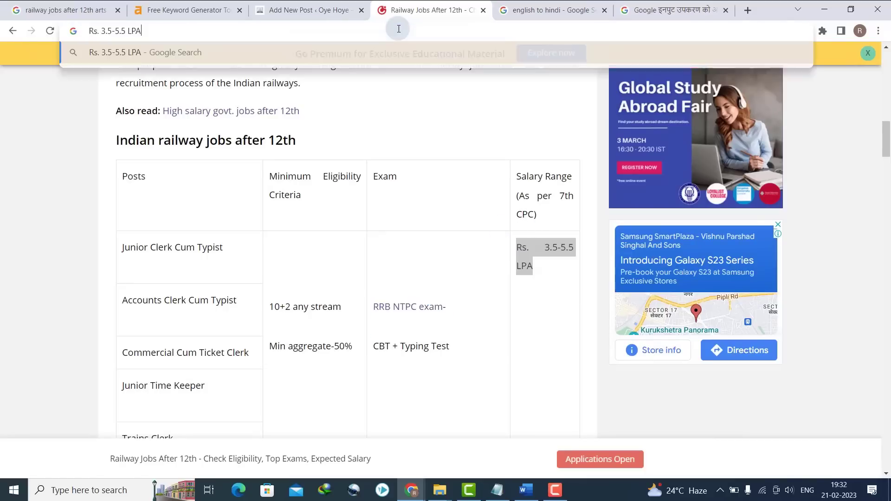
pyautogui.hotkey('ctrl', 'a')
pyautogui.hotkey('ctrl', 'x')
pyautogui.click(310, 6)
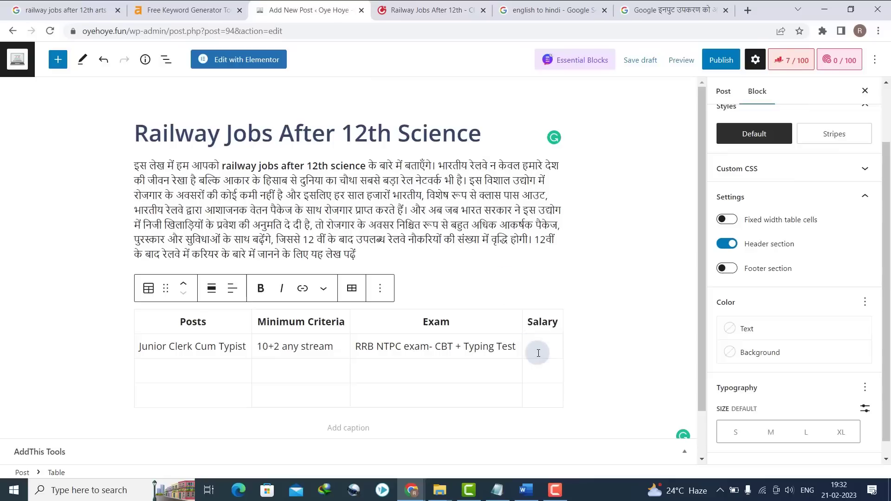
pyautogui.hotkey('ctrl', 'v')
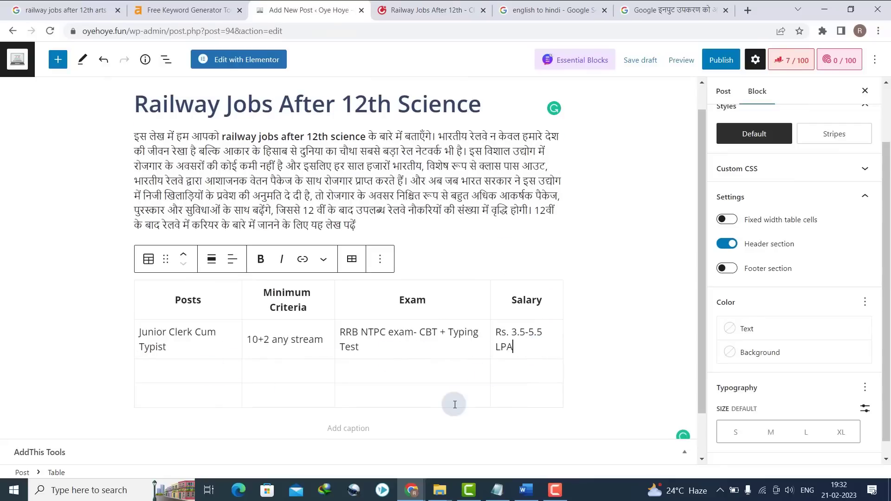
pyautogui.click(569, 392)
# - Add an empty Paragraph block below the jobs table
pyautogui.moveTo(702, 370); pyautogui.dragTo(704, 435)
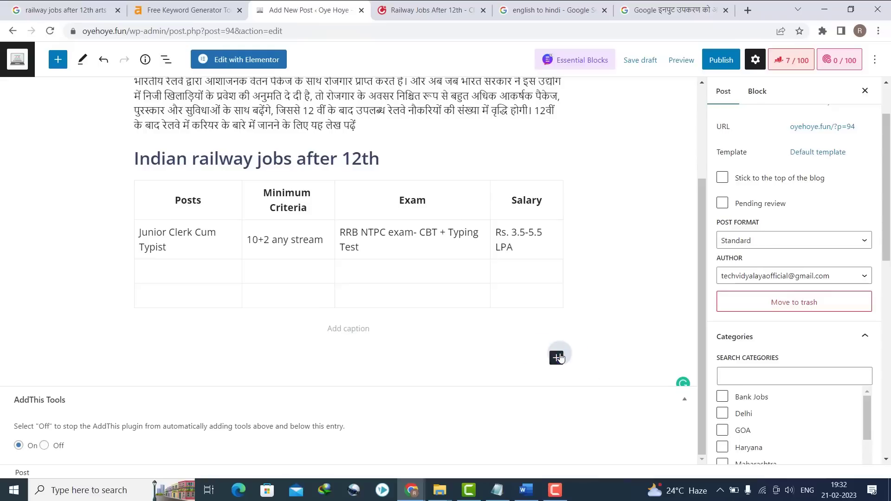
pyautogui.click(556, 358)
pyautogui.click(588, 231)
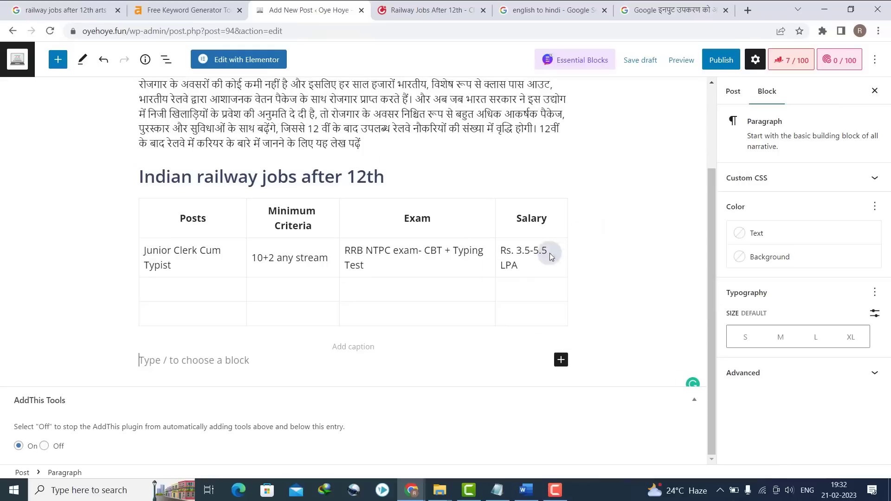
# - Scroll the careers360 article to its Recruitment process section
pyautogui.click(398, 10)
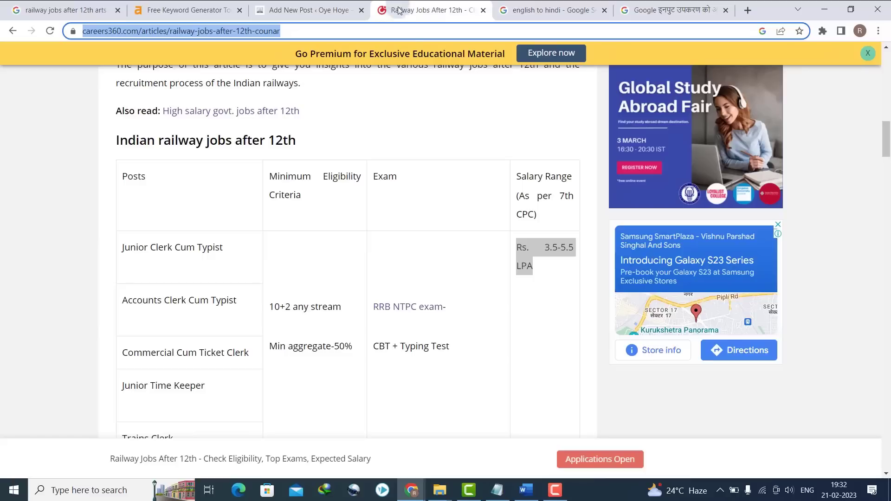
pyautogui.scroll(-10, 387, 133)
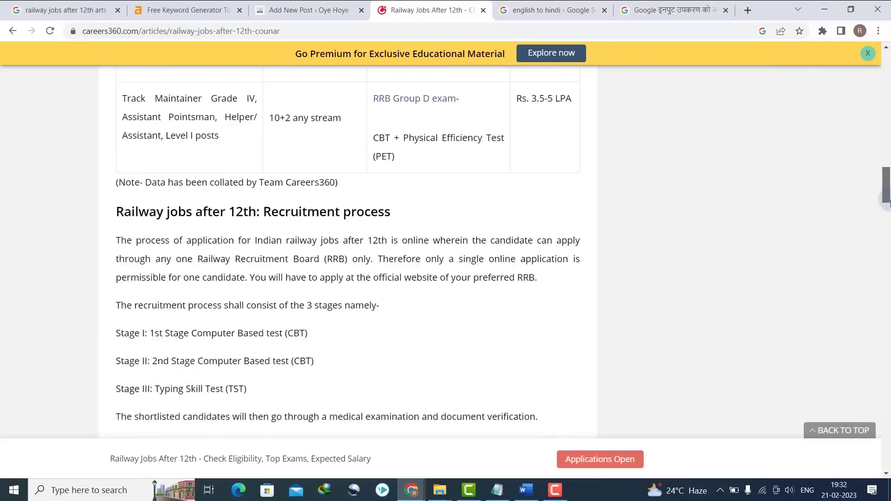
pyautogui.moveTo(117, 115); pyautogui.dragTo(534, 319)
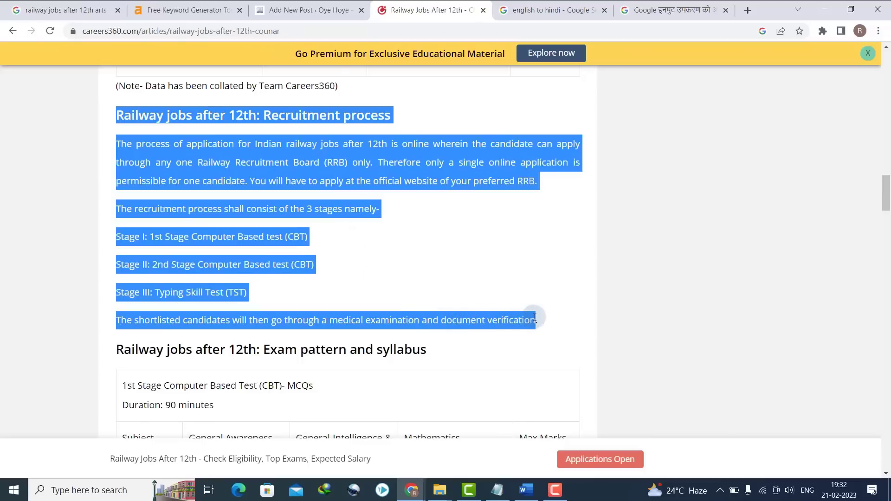
# - Delete the stray empty block between the Hindi intro and the railway jobs heading
pyautogui.click(253, 6)
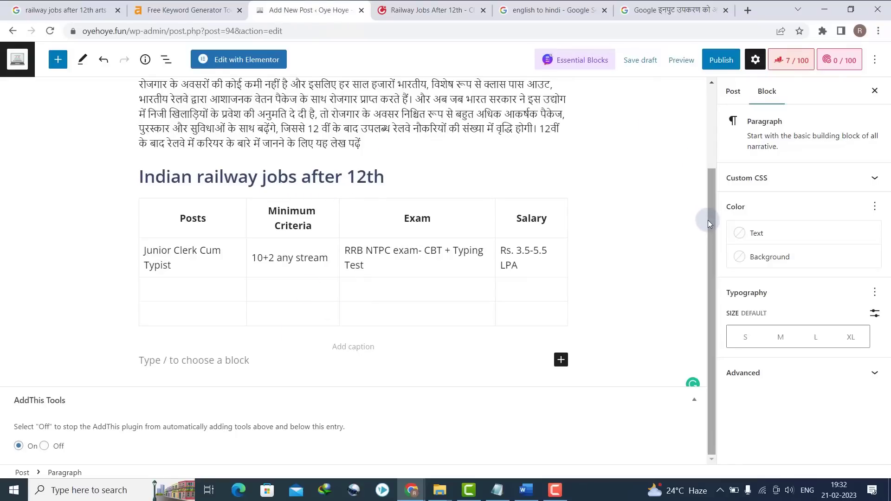
pyautogui.moveTo(707, 220); pyautogui.dragTo(711, 137)
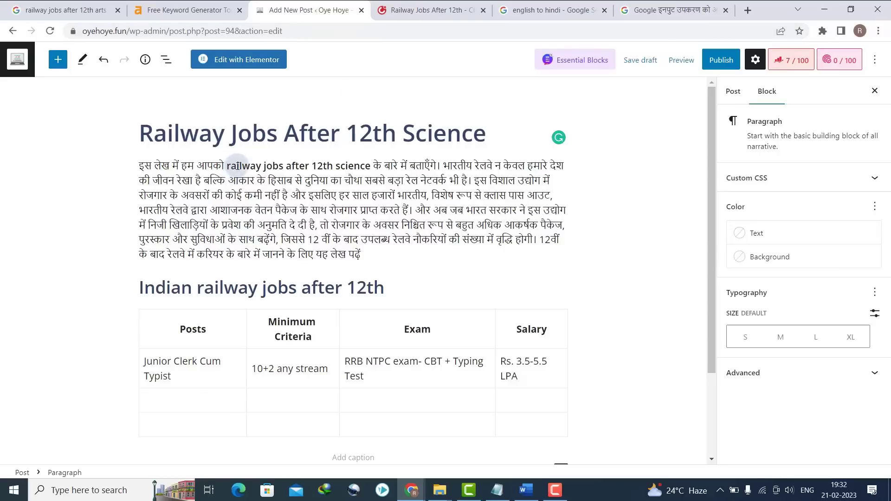
pyautogui.moveTo(227, 166); pyautogui.dragTo(357, 166)
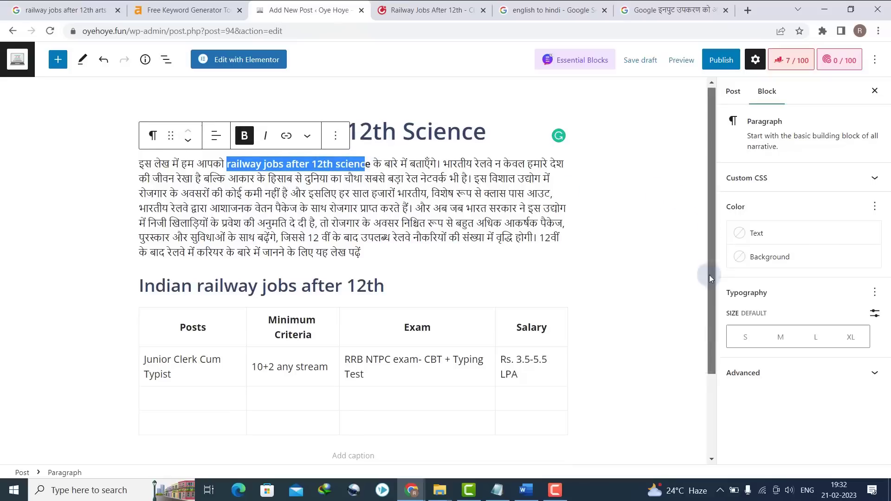
pyautogui.scroll(-2, 709, 275)
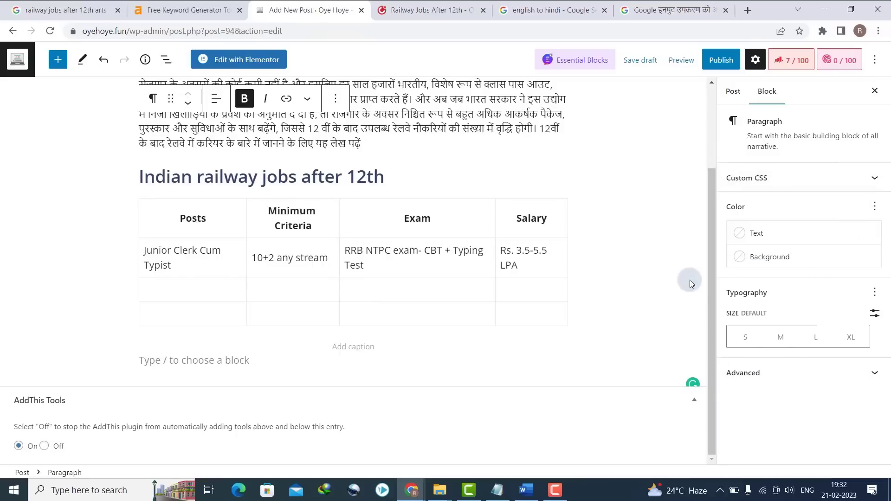
pyautogui.scroll(2, 713, 269)
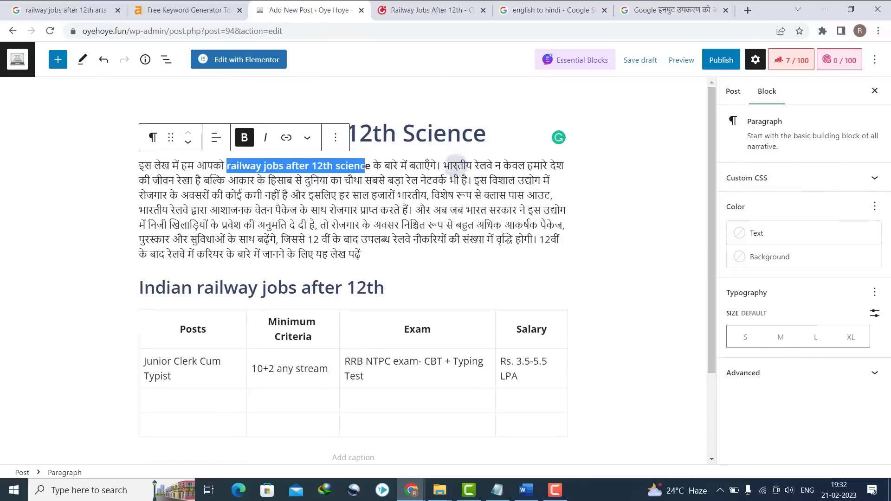
pyautogui.click(369, 250)
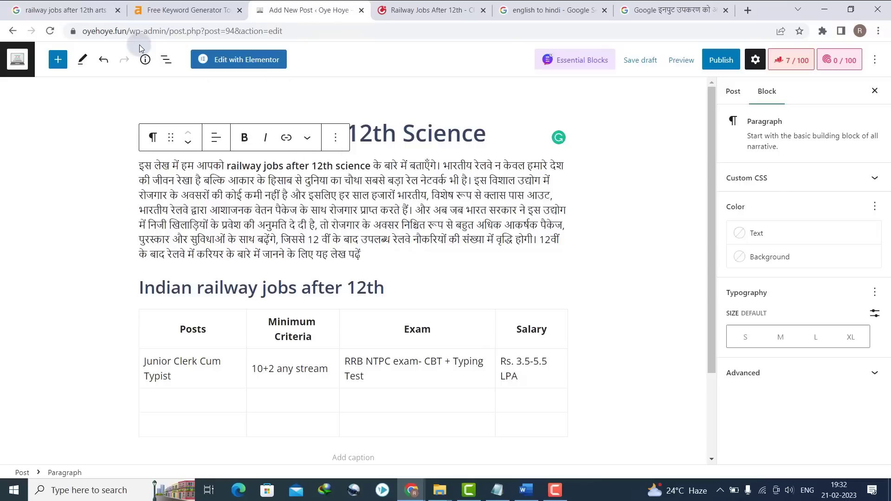
pyautogui.press('Return')
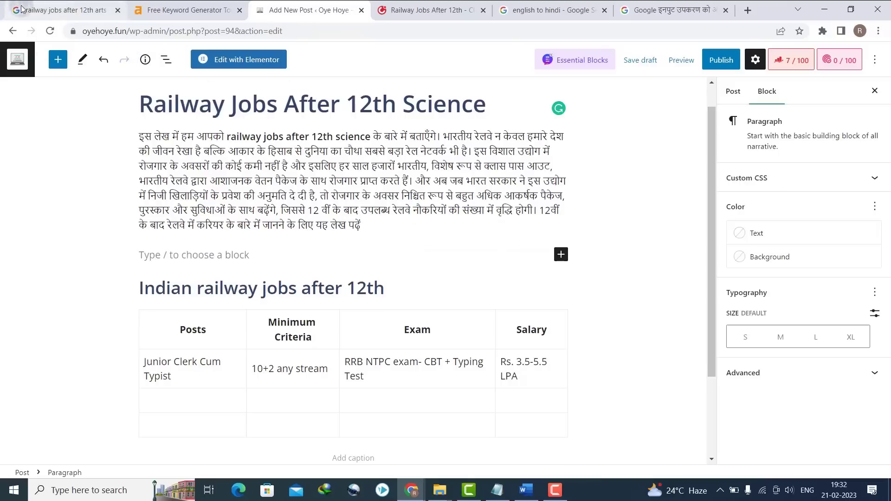
pyautogui.click(58, 60)
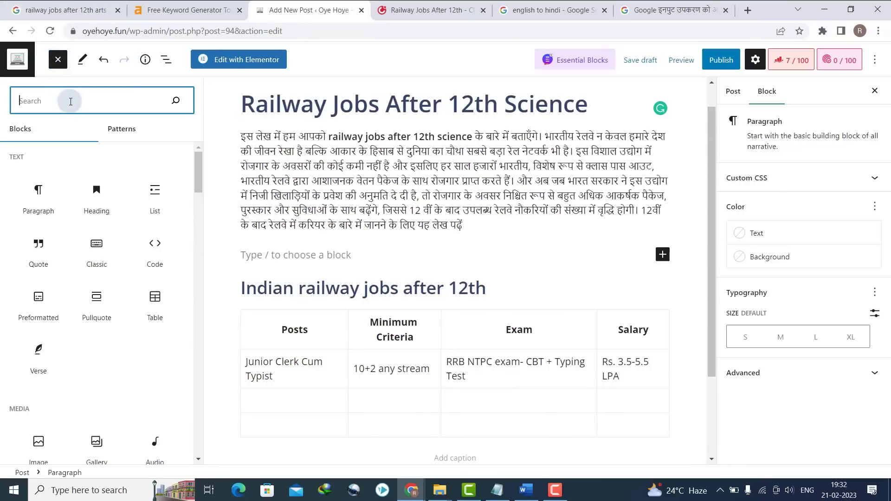
pyautogui.write('im')
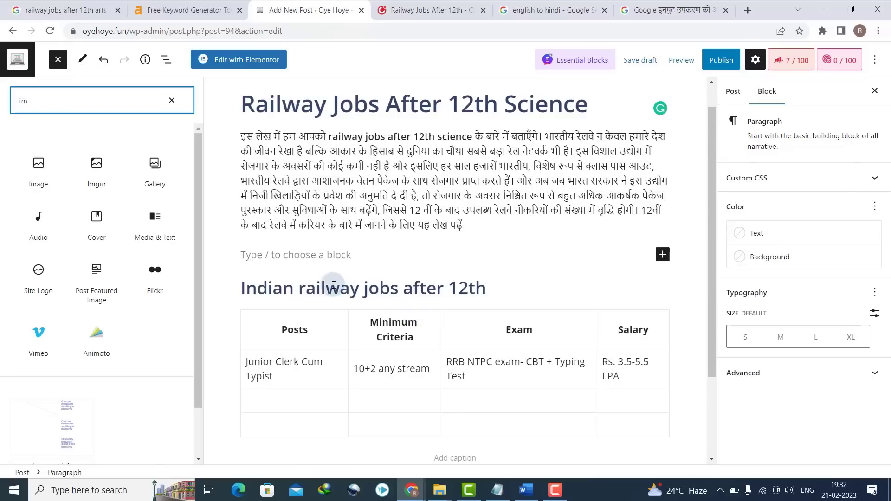
pyautogui.click(311, 258)
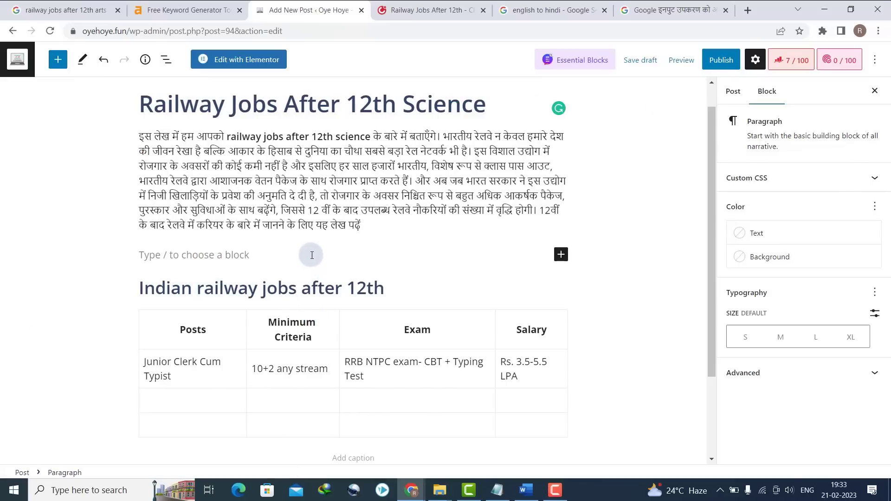
pyautogui.press('BackSpace')
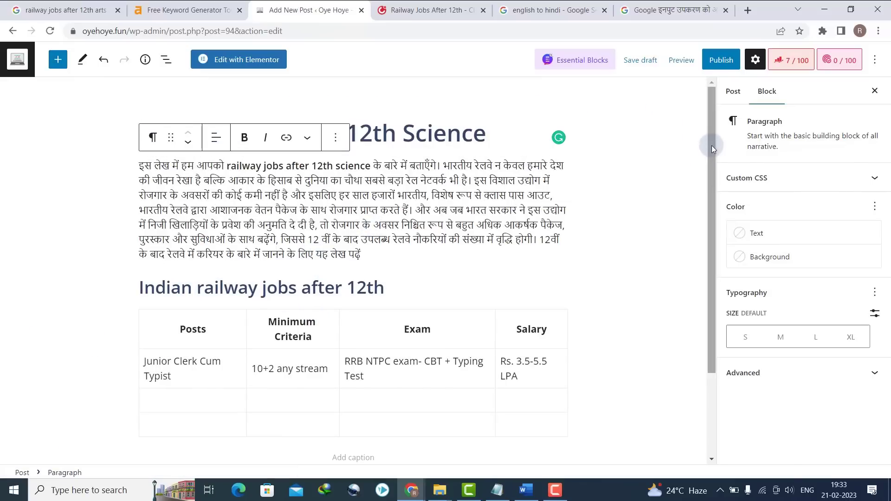
# - Tick the Railway Jobs category in the Post settings sidebar
pyautogui.click(872, 177)
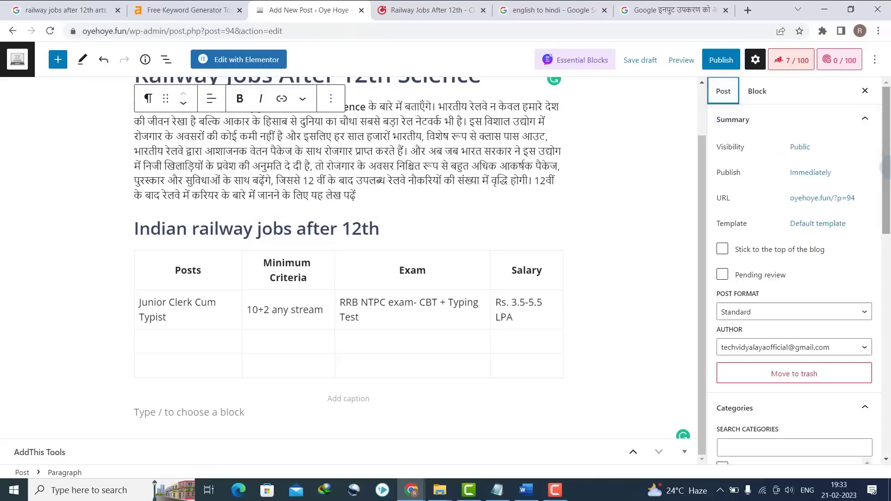
pyautogui.scroll(-5, 888, 154)
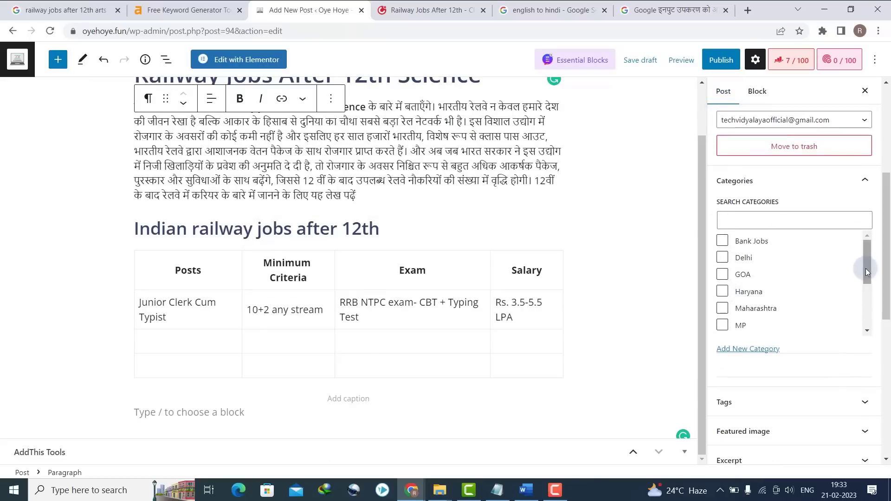
pyautogui.moveTo(865, 272); pyautogui.dragTo(866, 310)
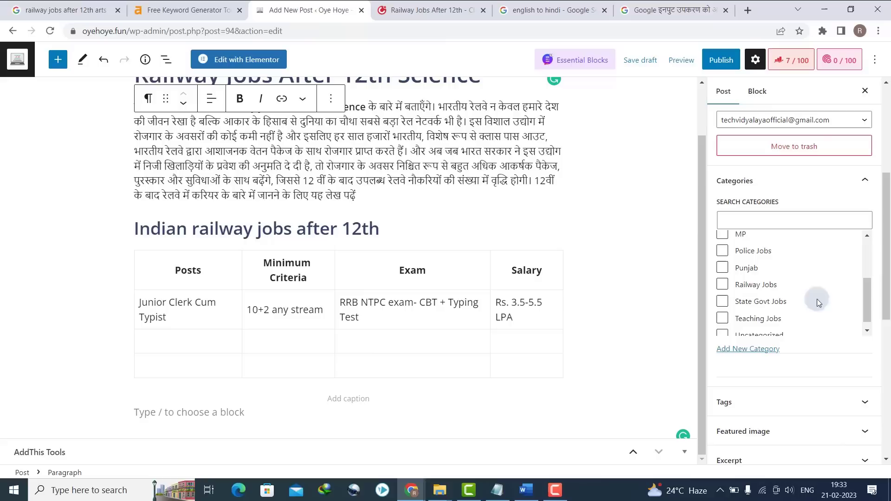
pyautogui.click(754, 288)
pyautogui.scroll(-1, 888, 312)
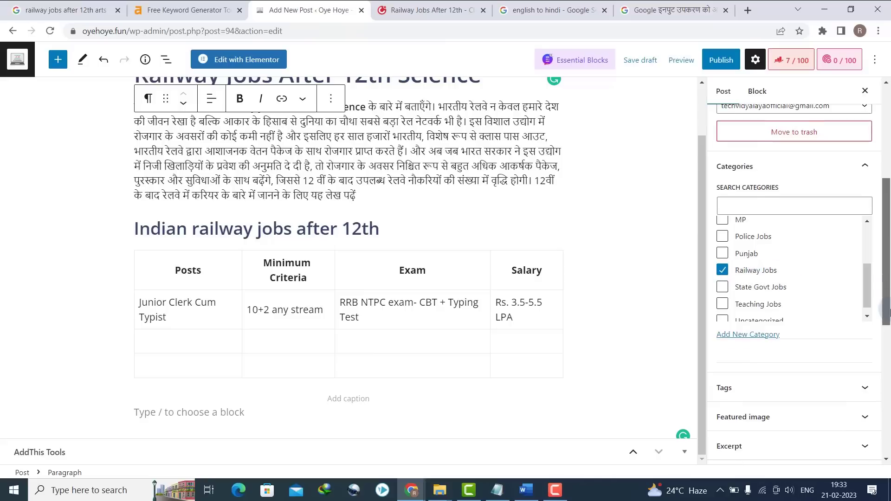
pyautogui.scroll(-4, 856, 220)
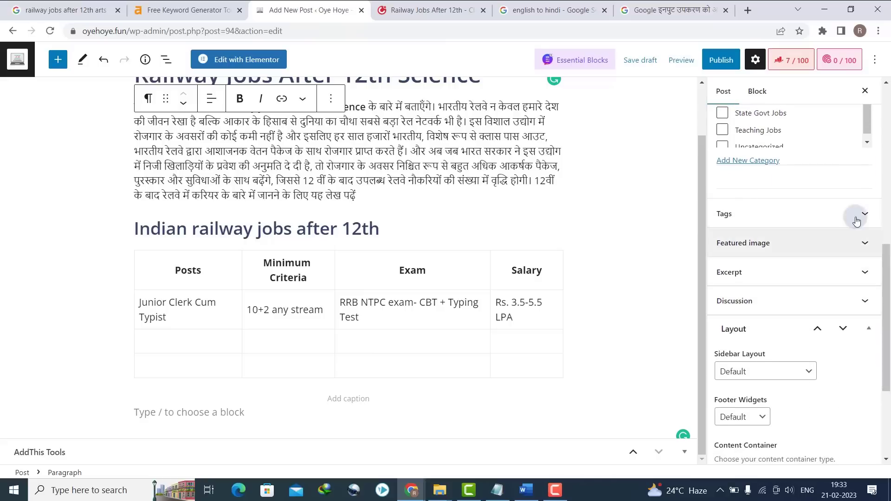
# - Add tags 'Railway Jobs After 12th Science', copied from the title, and 'Railway jobs'
pyautogui.click(857, 215)
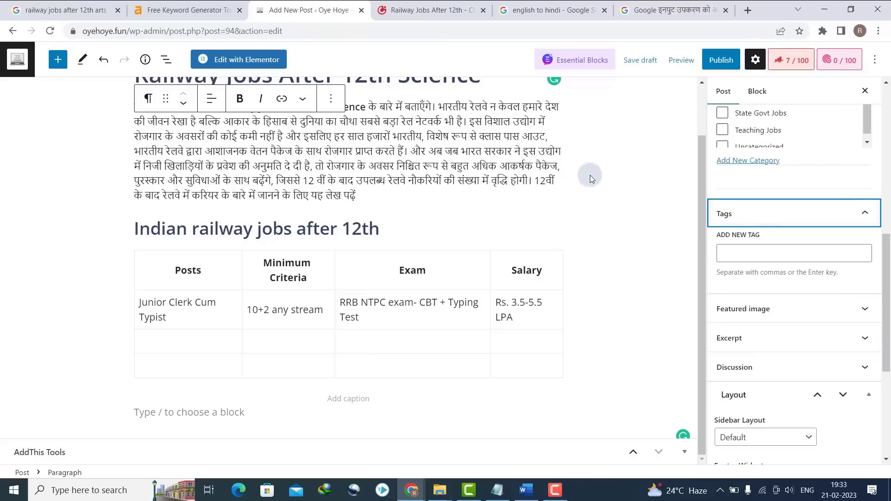
pyautogui.moveTo(703, 229); pyautogui.dragTo(699, 164)
pyautogui.tripleClick(430, 124)
pyautogui.hotkey('ctrl', 'c')
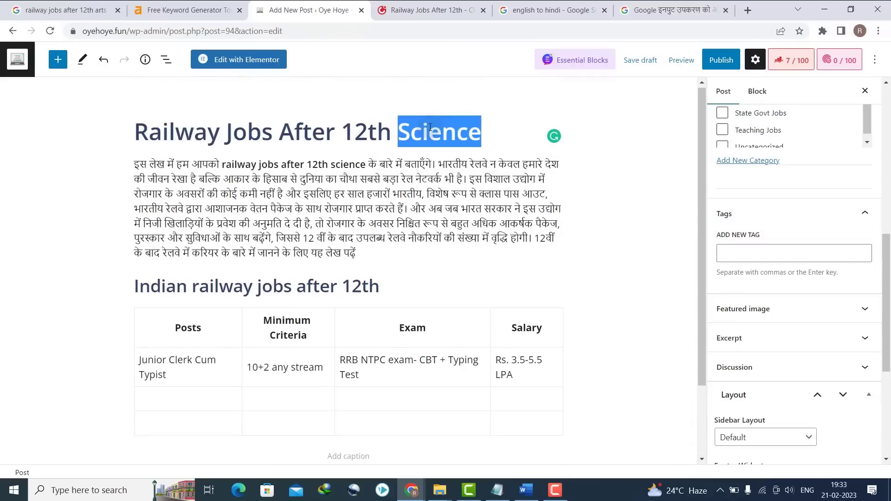
pyautogui.click(746, 245)
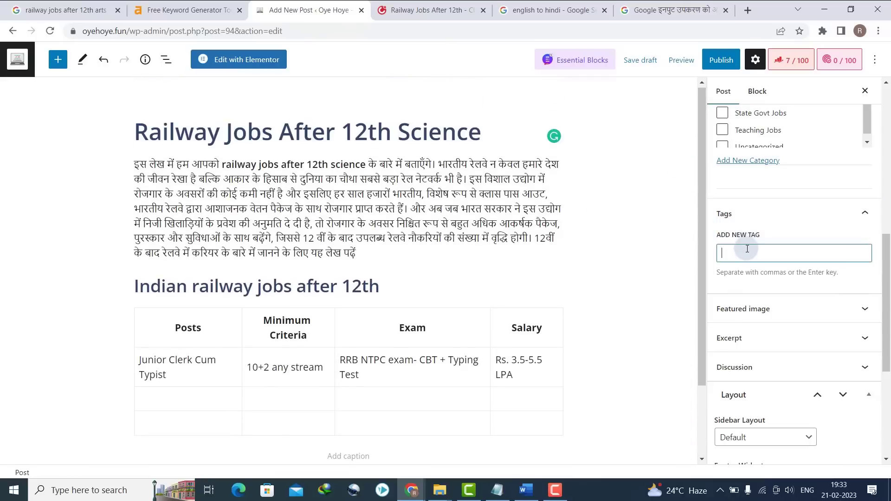
pyautogui.hotkey('ctrl', 'v')
pyautogui.press('Return')
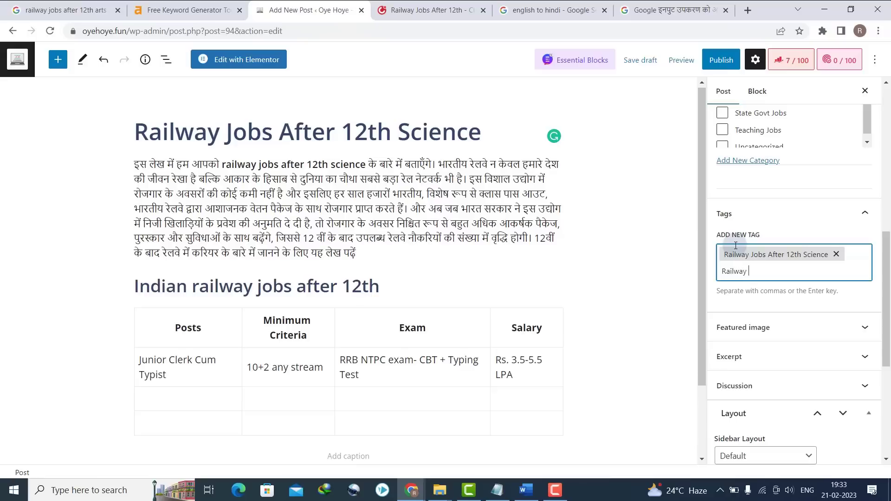
pyautogui.write('Railway jobs')
pyautogui.press('Return')
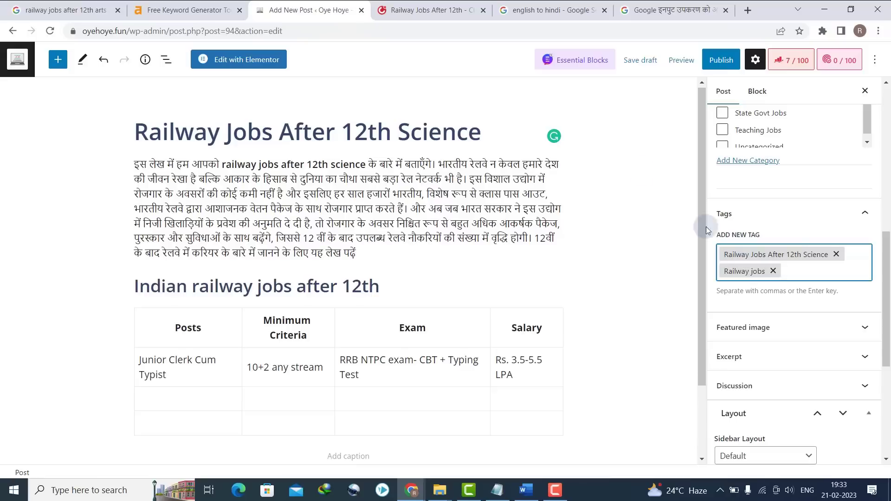
pyautogui.moveTo(888, 272); pyautogui.dragTo(883, 116)
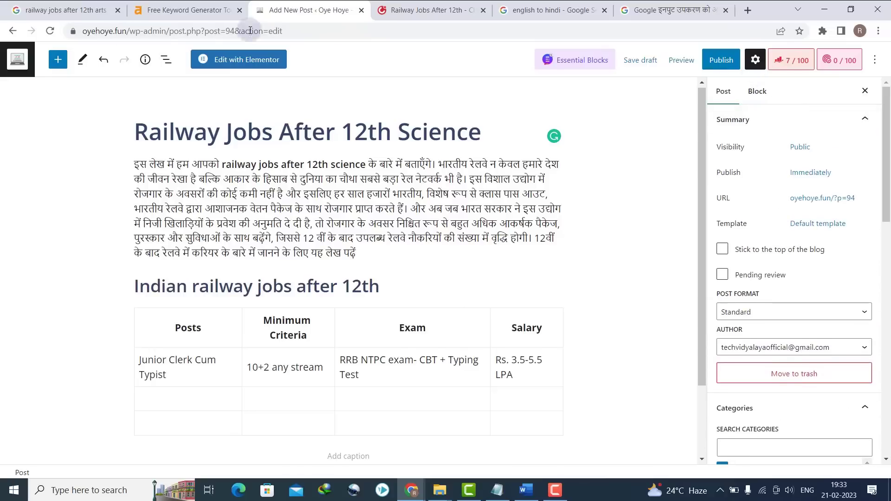
# - Publish the post after confirming, then preview the live page in a new tab
pyautogui.click(718, 64)
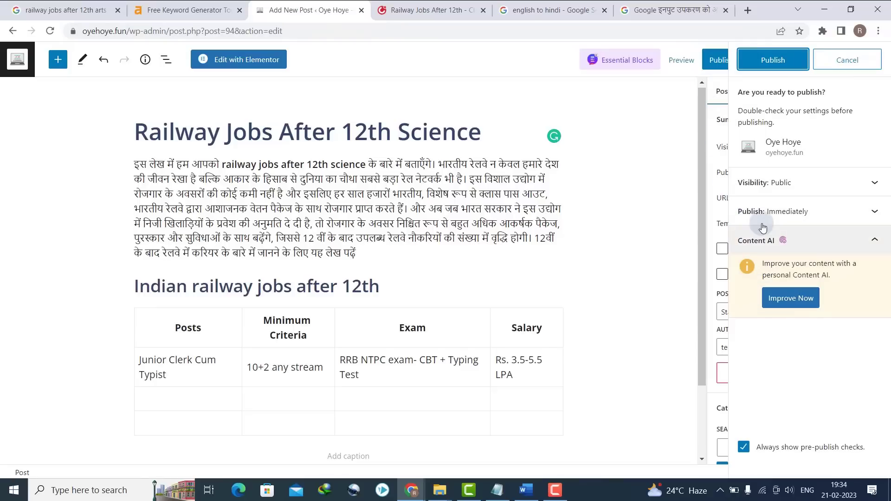
pyautogui.click(760, 65)
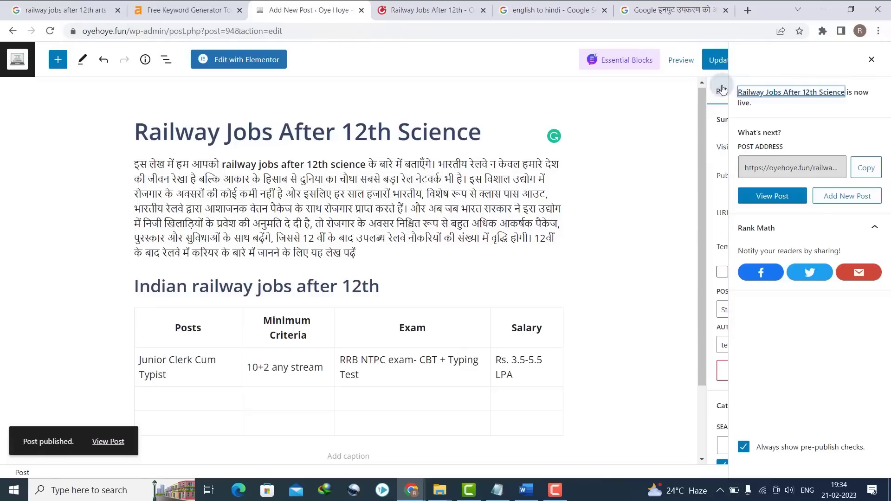
pyautogui.click(677, 67)
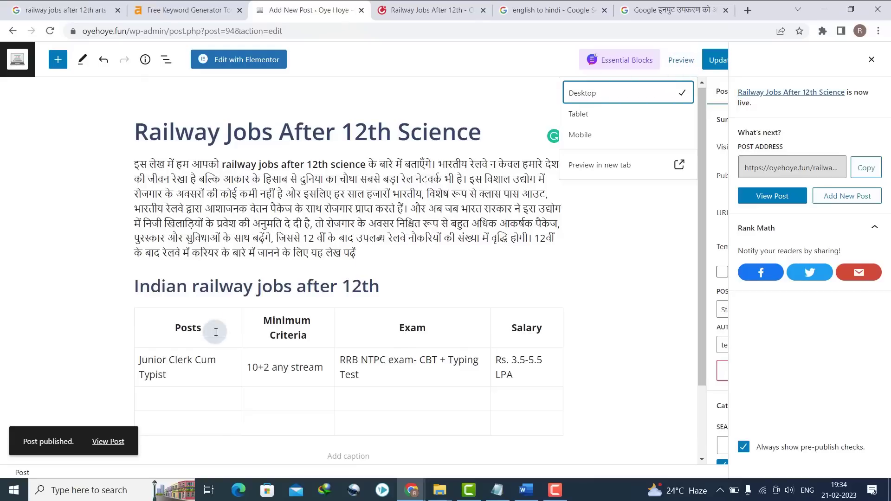
pyautogui.click(108, 441)
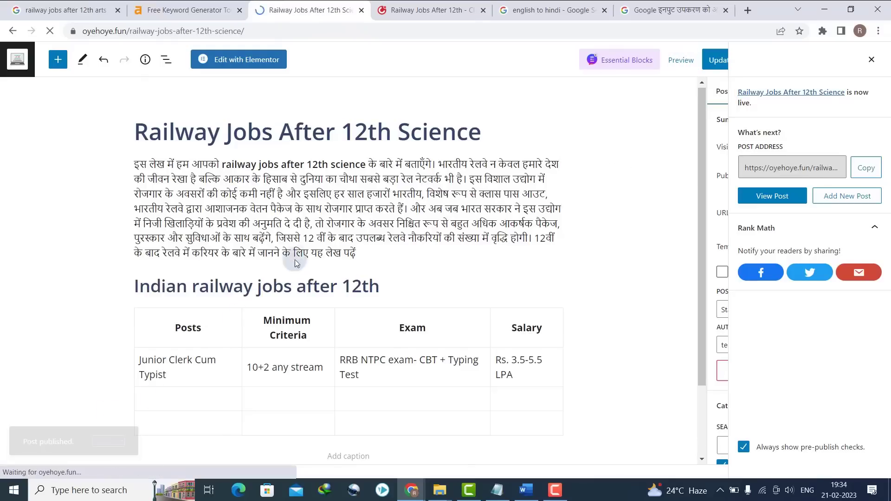
# - Review the live post and select the bold keyword 'railway jobs after 12th science' in its intro
pyautogui.scroll(-5, 887, 222)
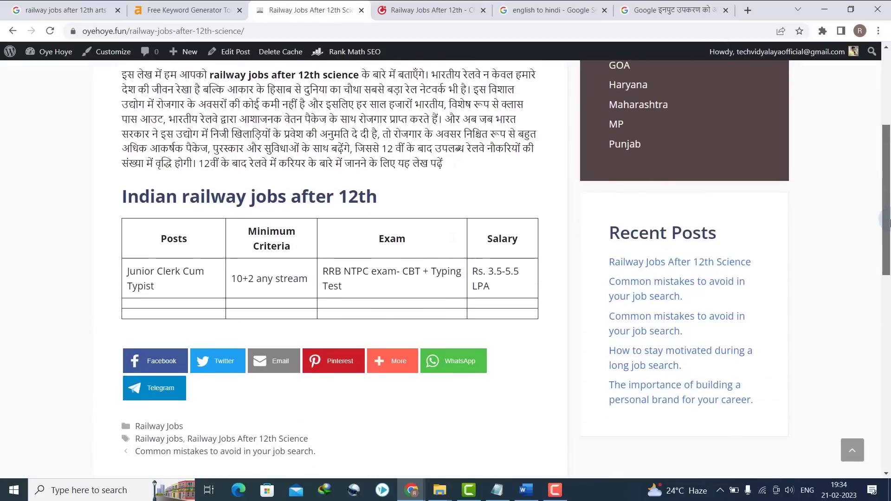
pyautogui.moveTo(890, 220); pyautogui.dragTo(890, 219)
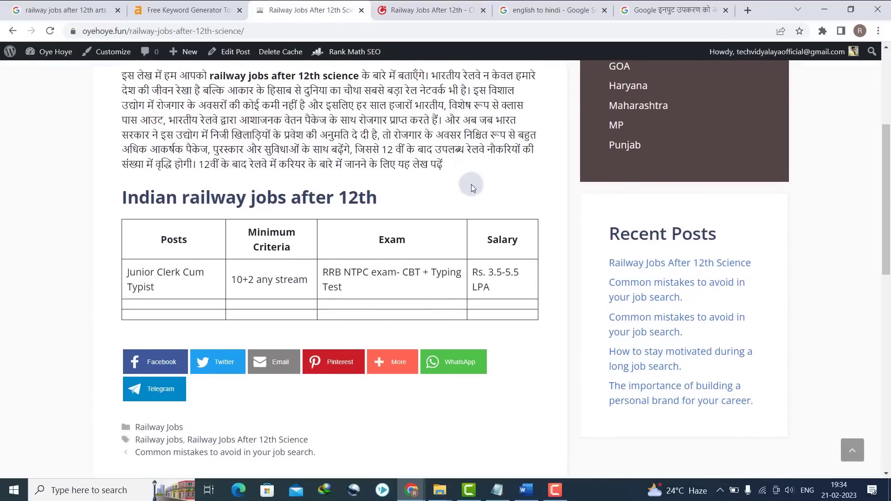
pyautogui.scroll(5, 658, 197)
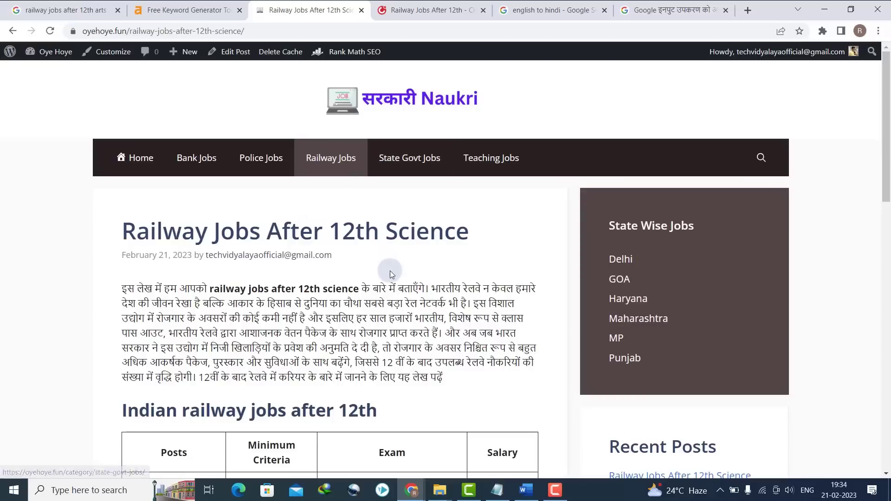
pyautogui.click(211, 288)
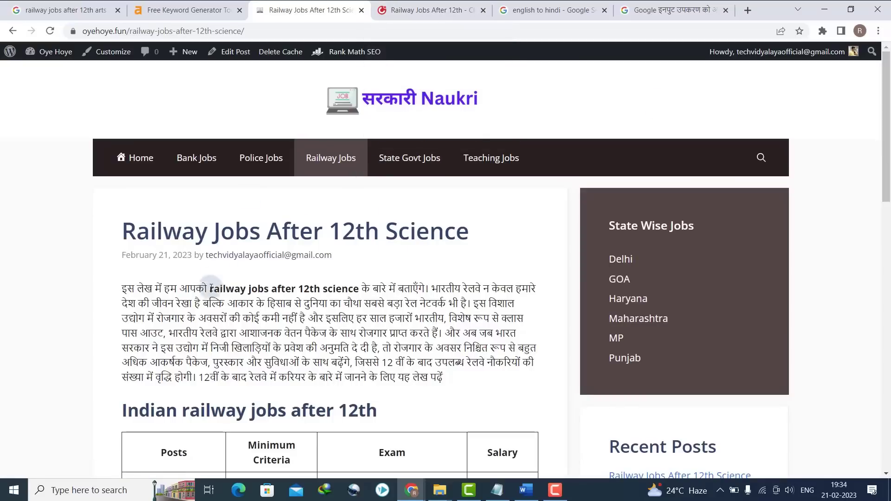
pyautogui.moveTo(215, 294); pyautogui.dragTo(356, 290)
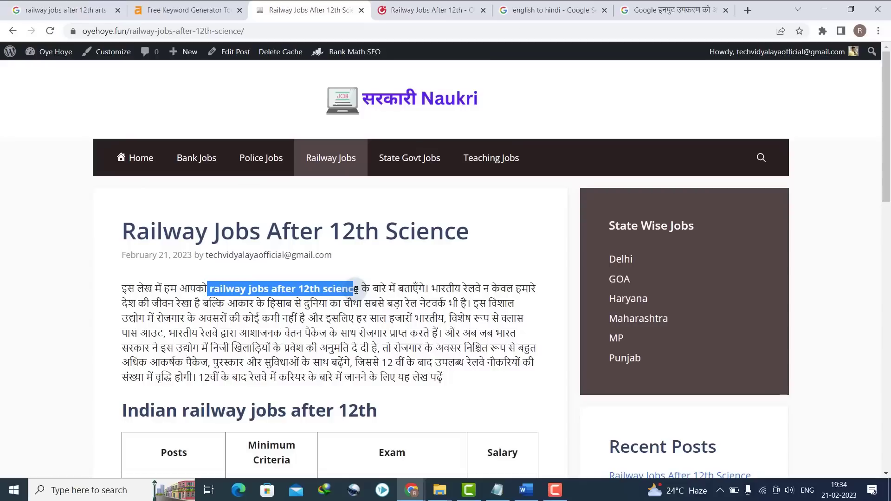
pyautogui.moveTo(182, 230); pyautogui.dragTo(249, 230)
pyautogui.scroll(-5, 759, 215)
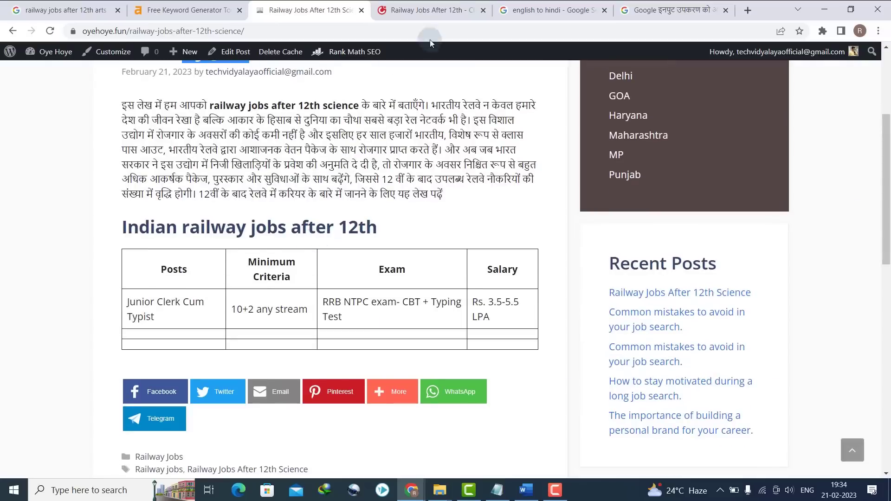
# - Return to the careers360 reference article at its 'Why join Indian Railways' section
pyautogui.click(430, 9)
pyautogui.click(675, 160)
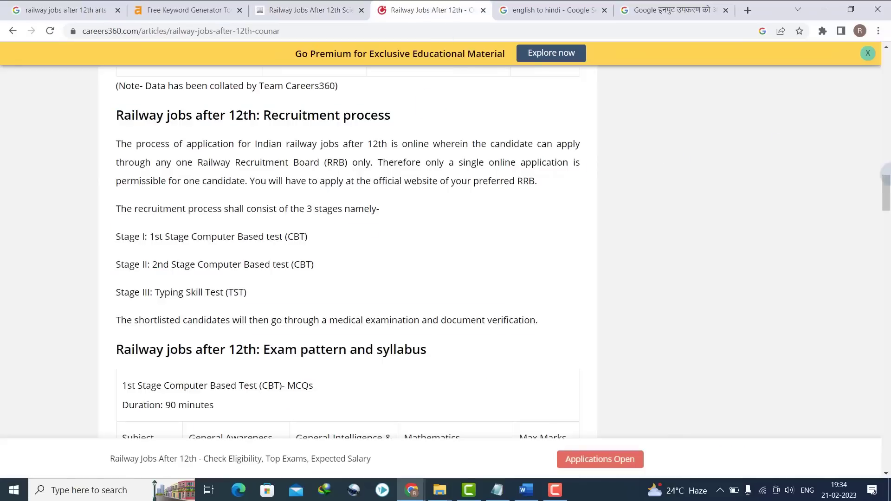
pyautogui.scroll(-15, 668, 169)
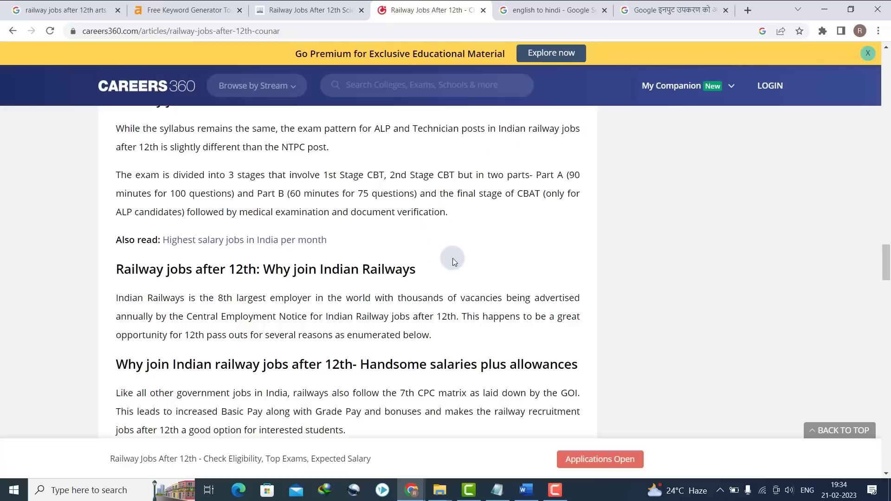